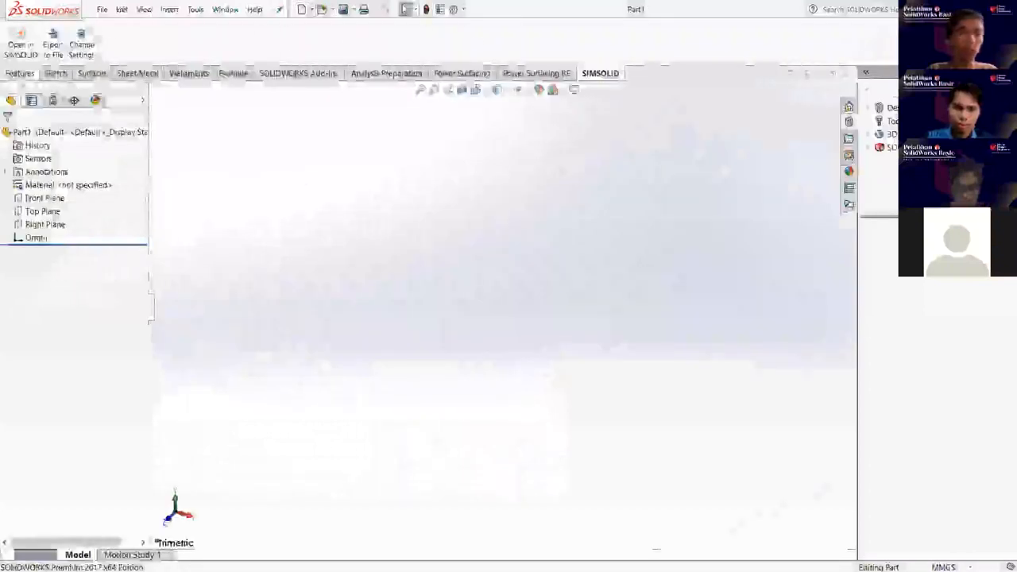
Open the file 1. Base.x_t from the Parasolid folder of Pelatihan SW CDEPROJECT.
{"action": "left_click", "coordinate": [103, 10]}
{"action": "left_click", "coordinate": [186, 102]}
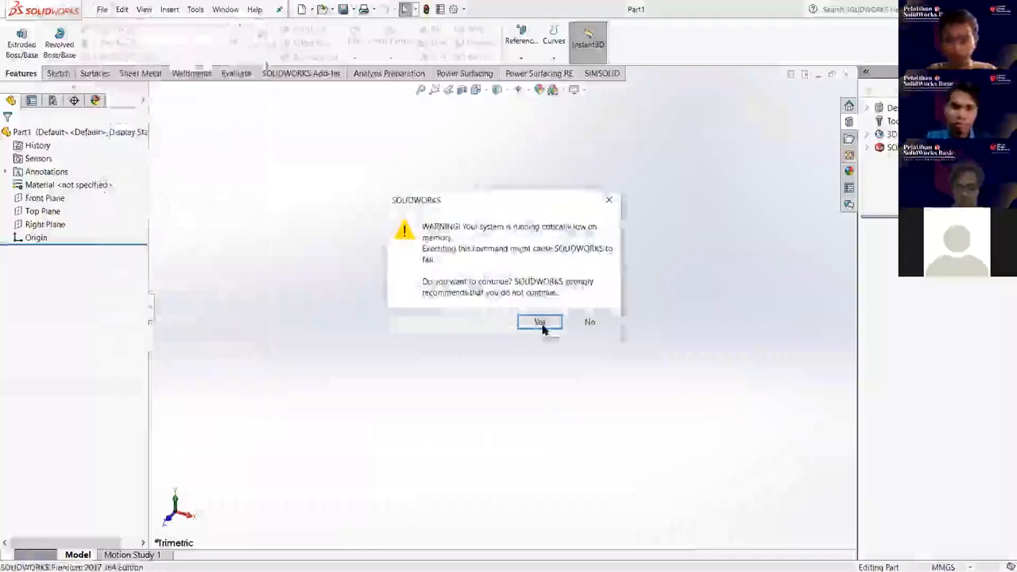
{"action": "left_click", "coordinate": [540, 322]}
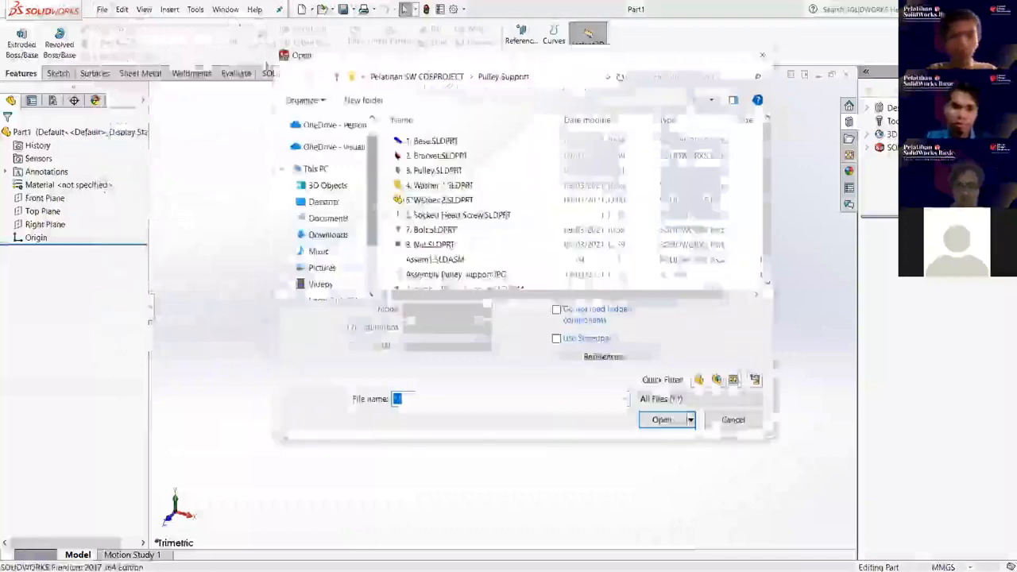
{"action": "scroll", "coordinate": [477, 176], "scroll_direction": "down", "scroll_amount": 2}
{"action": "left_click", "coordinate": [417, 76]}
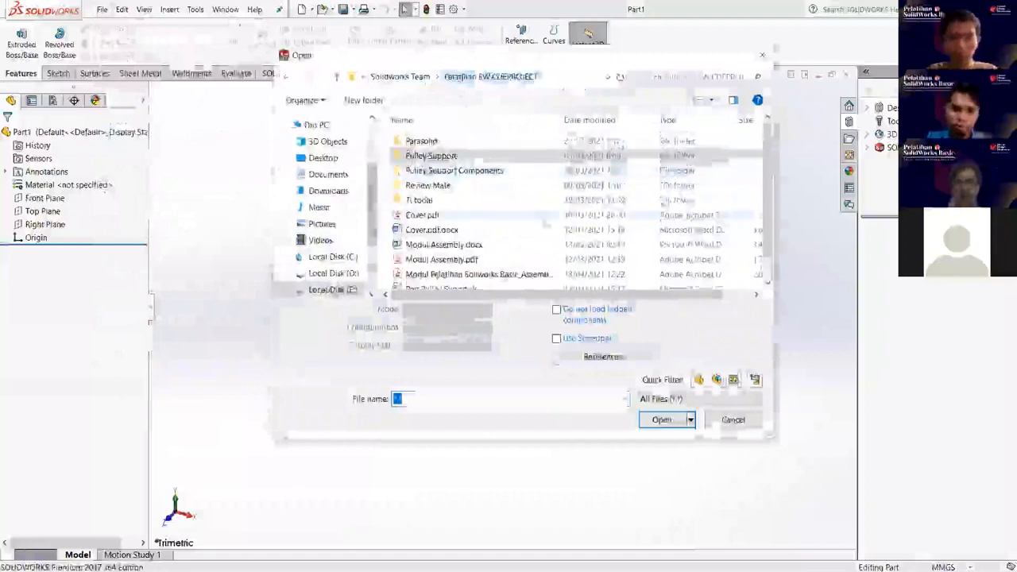
{"action": "double_click", "coordinate": [445, 141]}
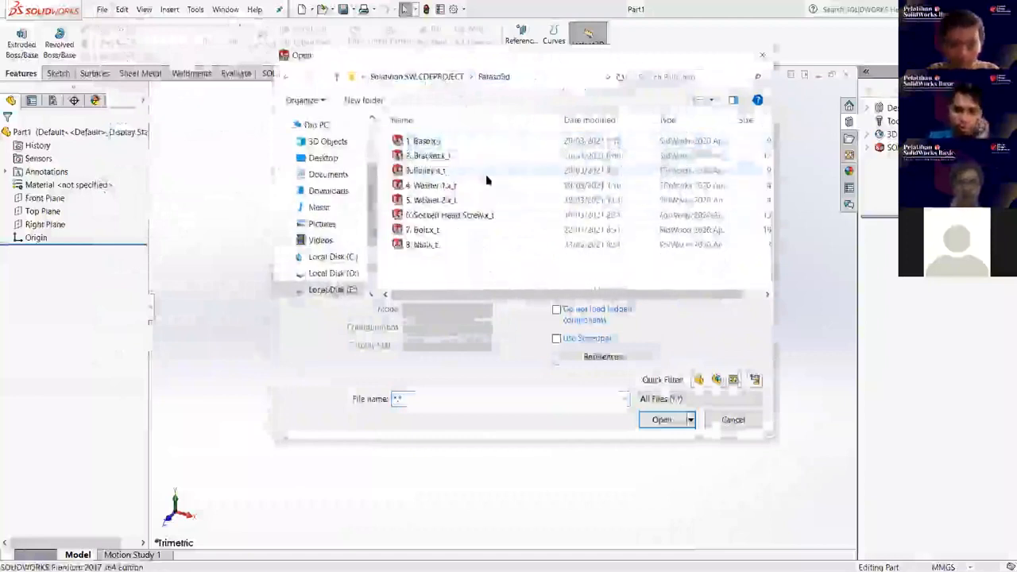
{"action": "left_click", "coordinate": [441, 141]}
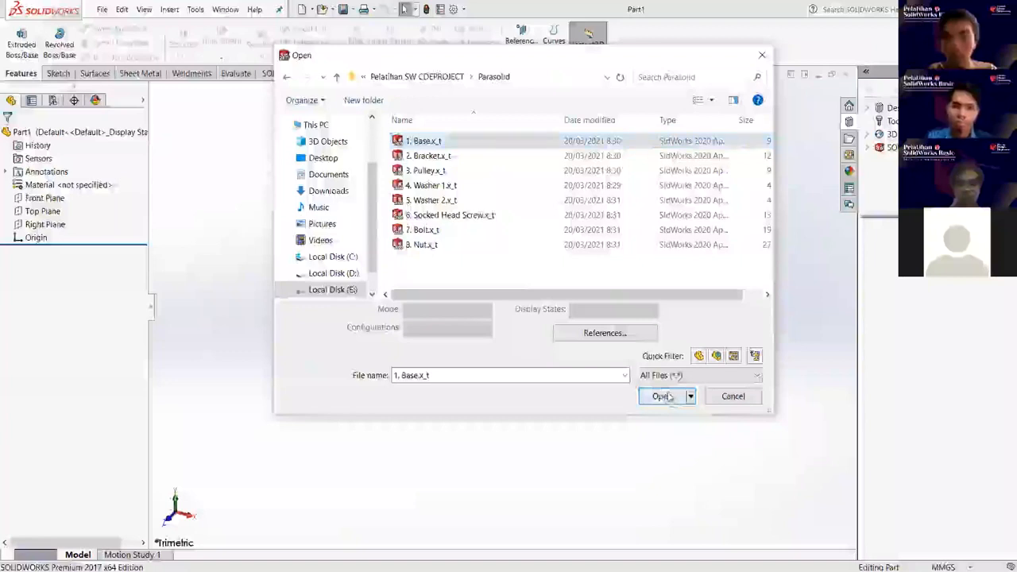
{"action": "left_click", "coordinate": [664, 397]}
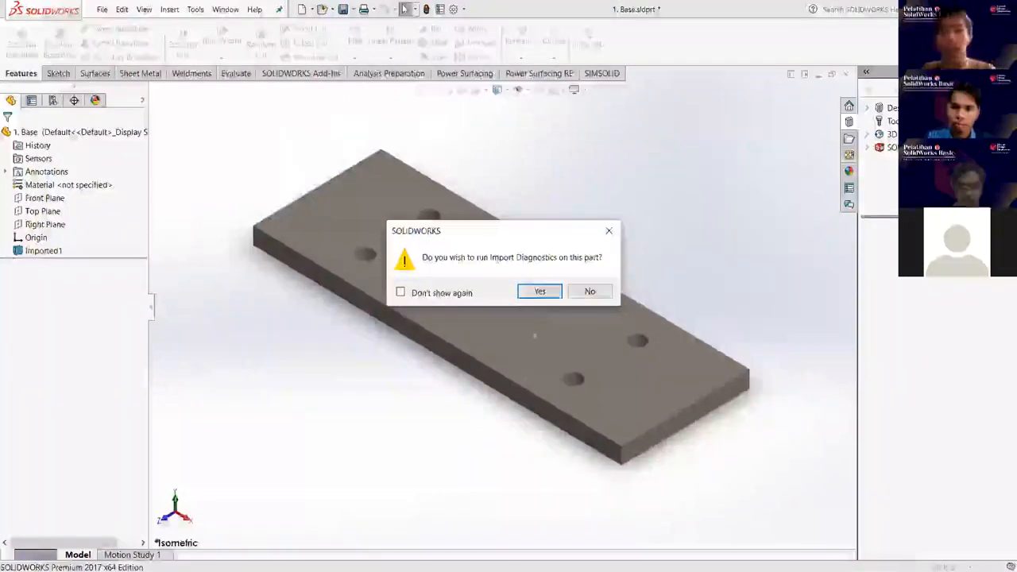
Accept Import Diagnostics on the imported base plate and run automatic FeatureWorks recognition for standard features.
{"action": "left_click", "coordinate": [540, 293]}
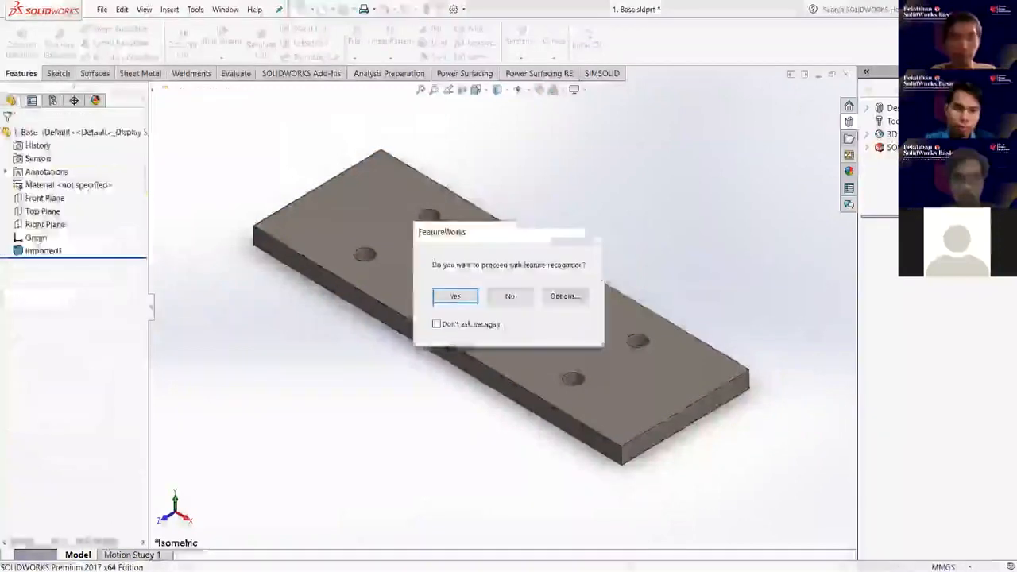
{"action": "left_click", "coordinate": [454, 296]}
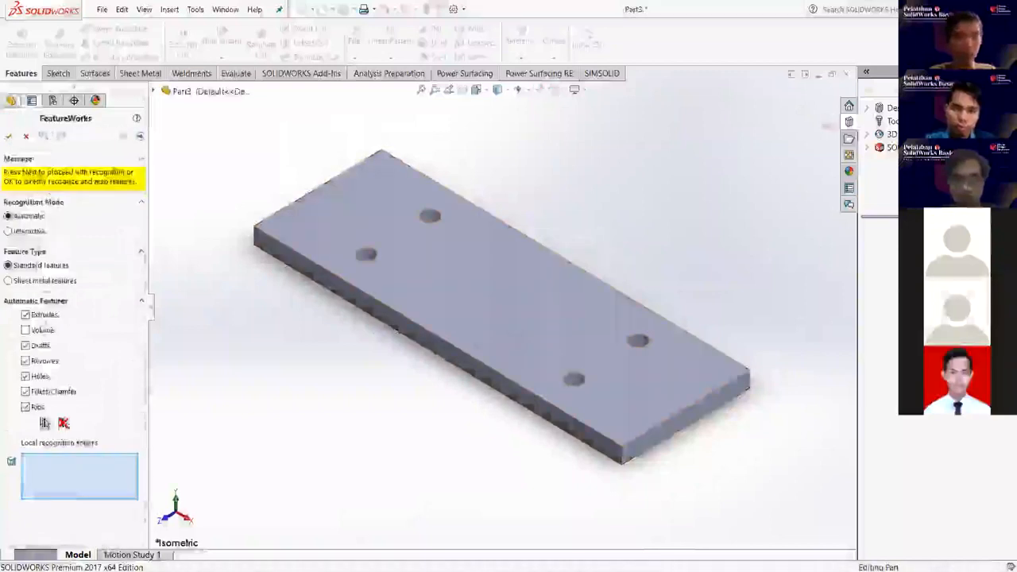
{"action": "left_click", "coordinate": [8, 136]}
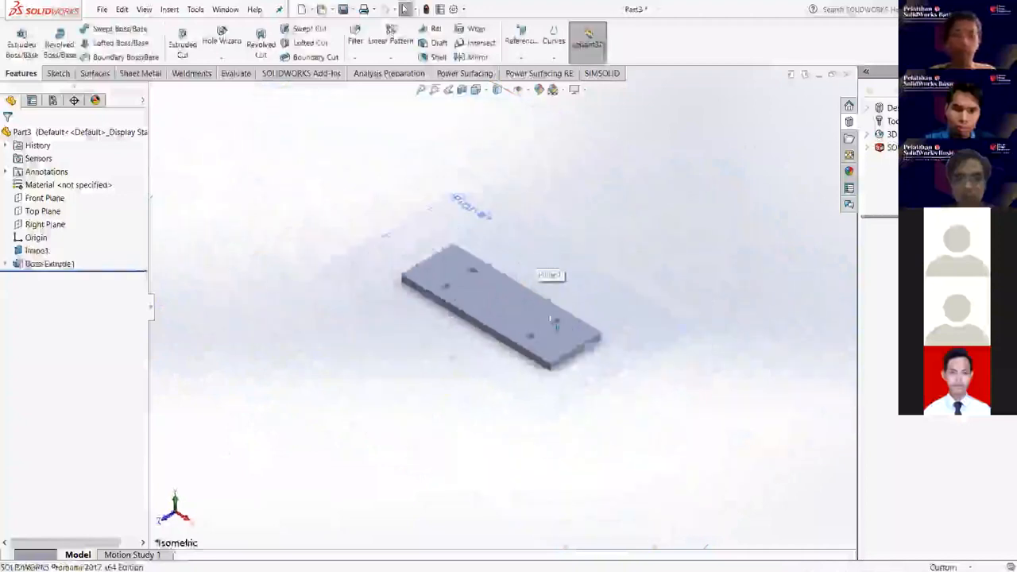
Examine the recognized base plate, its reference plane and the extruded feature from several angles.
{"action": "scroll", "coordinate": [554, 323], "scroll_direction": "down", "scroll_amount": 8}
{"action": "scroll", "coordinate": [563, 336], "scroll_direction": "up", "scroll_amount": 10}
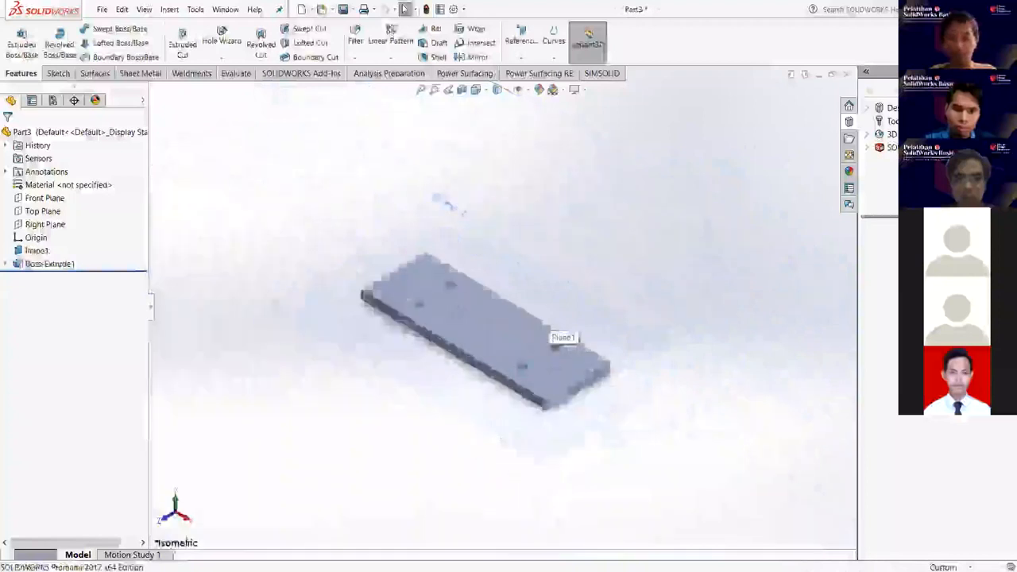
{"action": "scroll", "coordinate": [556, 337], "scroll_direction": "down", "scroll_amount": 6}
{"action": "right_click", "coordinate": [520, 334]}
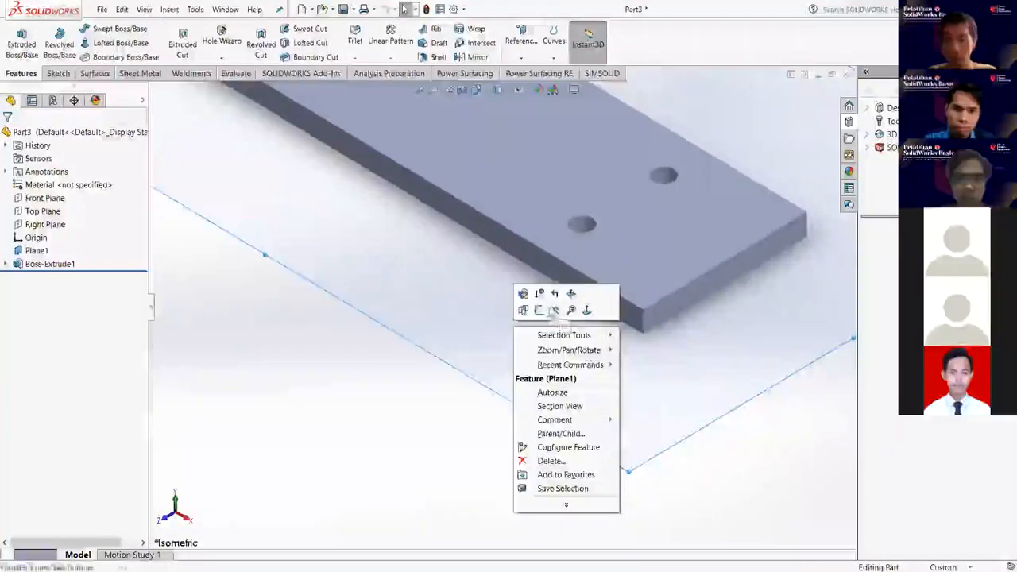
{"action": "left_click", "coordinate": [395, 399]}
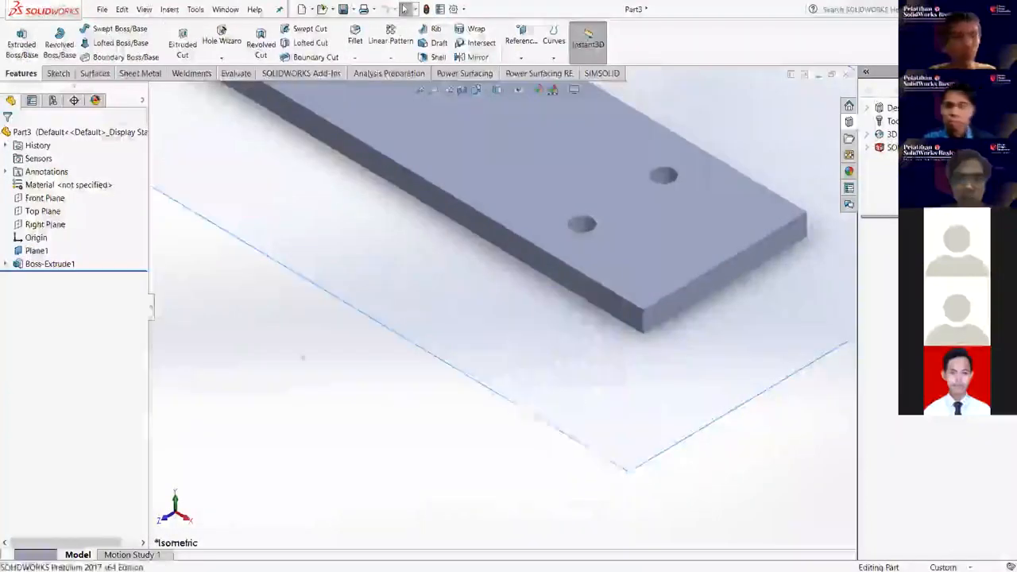
{"action": "left_click", "coordinate": [63, 265]}
{"action": "scroll", "coordinate": [511, 310], "scroll_direction": "up", "scroll_amount": 2}
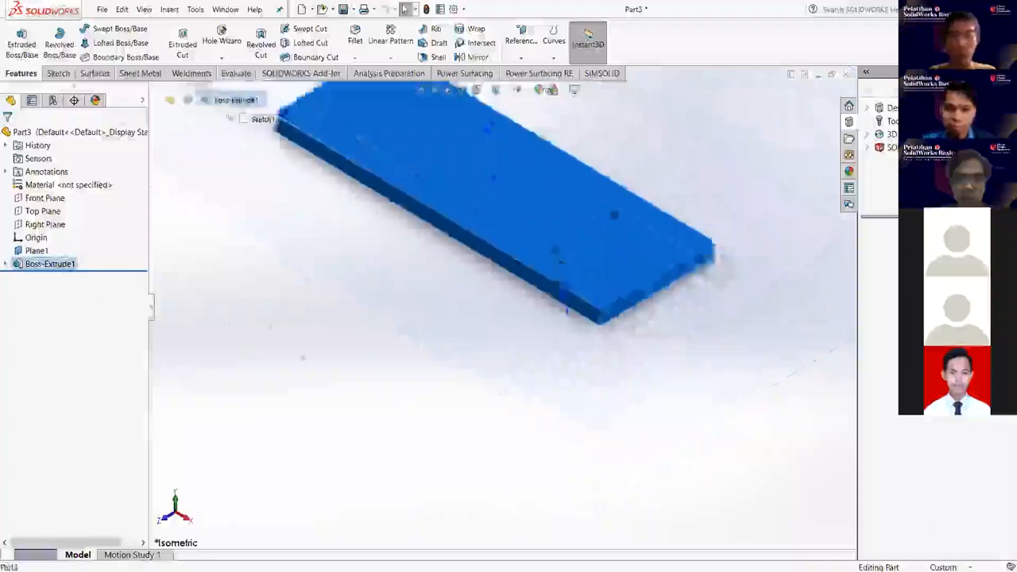
{"action": "scroll", "coordinate": [567, 257], "scroll_direction": "down", "scroll_amount": 2}
{"action": "middle_click_drag", "start_coordinate": [520, 207], "coordinate": [409, 258]}
{"action": "scroll", "coordinate": [535, 312], "scroll_direction": "up", "scroll_amount": 1}
{"action": "scroll", "coordinate": [407, 258], "scroll_direction": "up", "scroll_amount": 5}
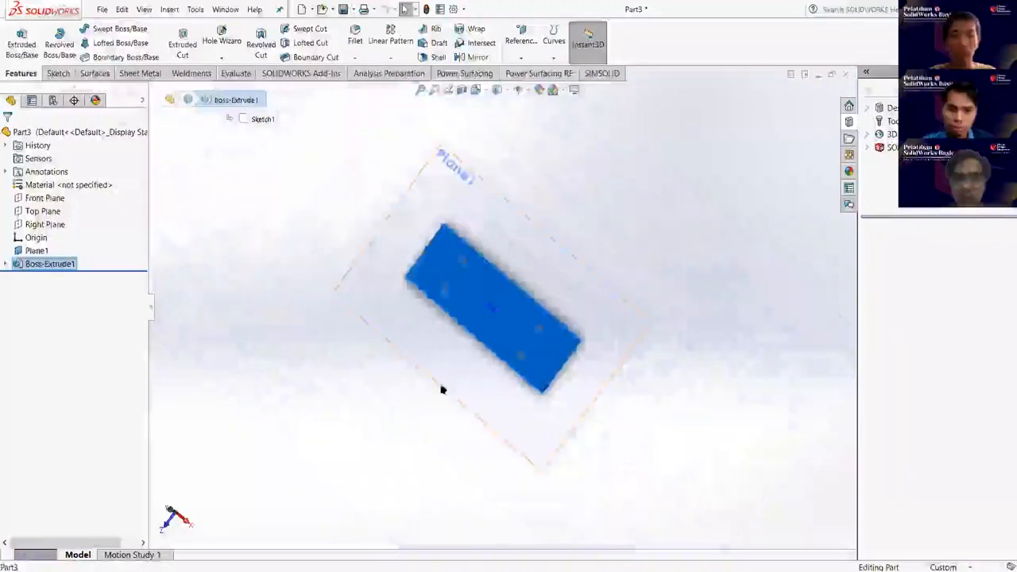
{"action": "scroll", "coordinate": [563, 344], "scroll_direction": "down", "scroll_amount": 5}
{"action": "middle_click_drag", "start_coordinate": [605, 284], "coordinate": [151, 234]}
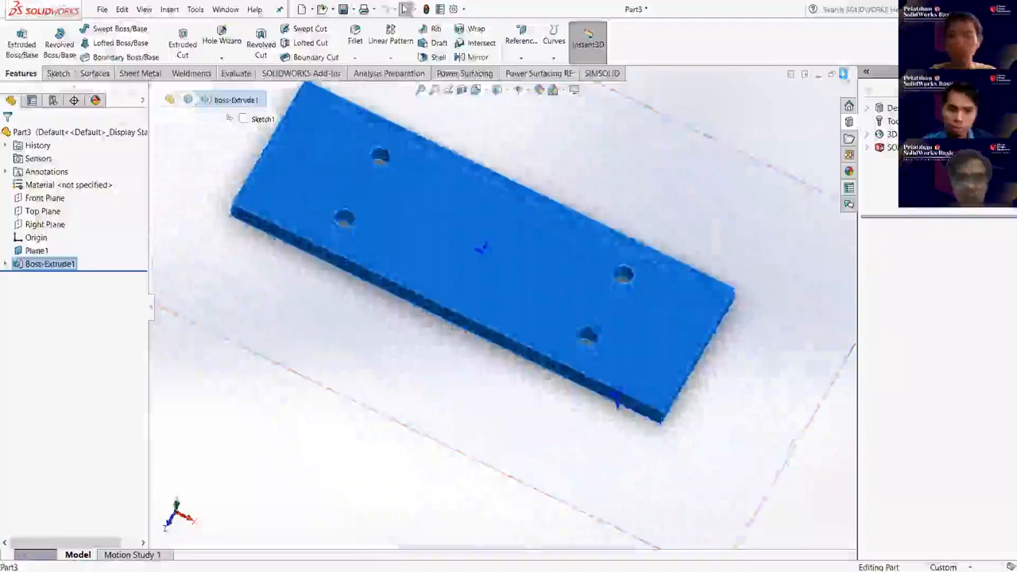
Close all open part documents without saving their changes.
{"action": "key", "text": "ctrl+w"}
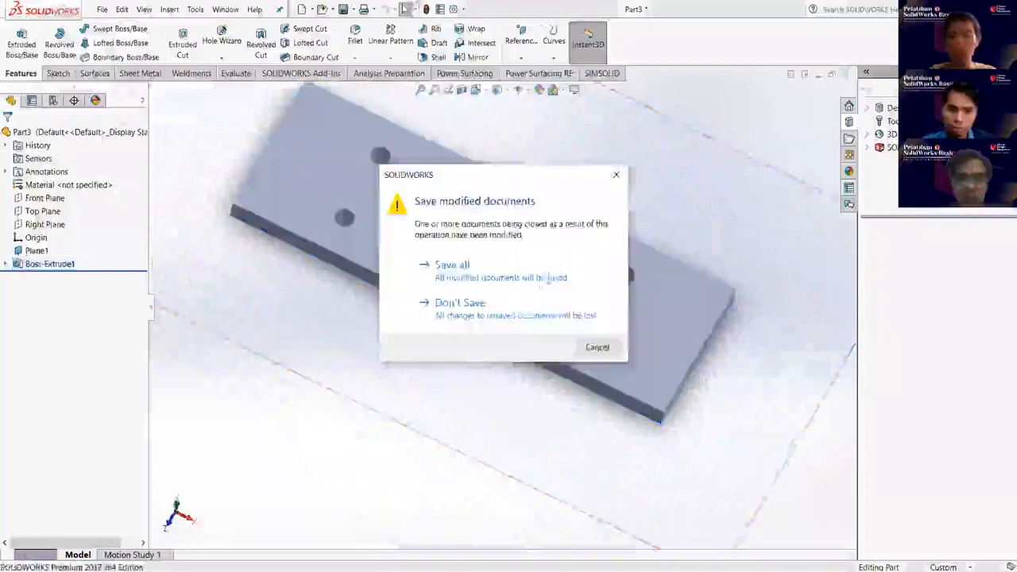
{"action": "left_click", "coordinate": [517, 314]}
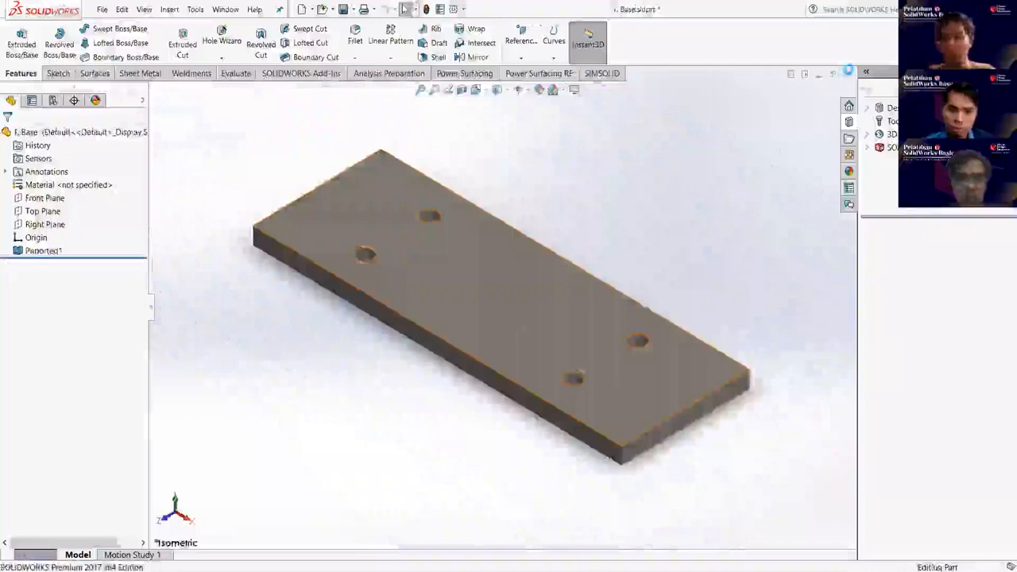
{"action": "key", "text": "ctrl+w"}
{"action": "left_click", "coordinate": [531, 310]}
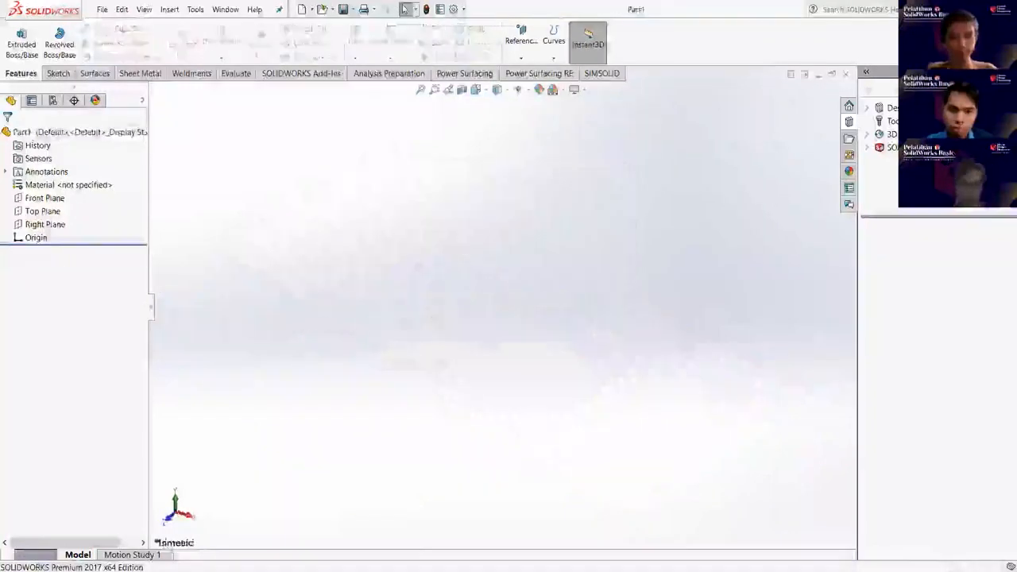
{"action": "key", "text": "ctrl+w"}
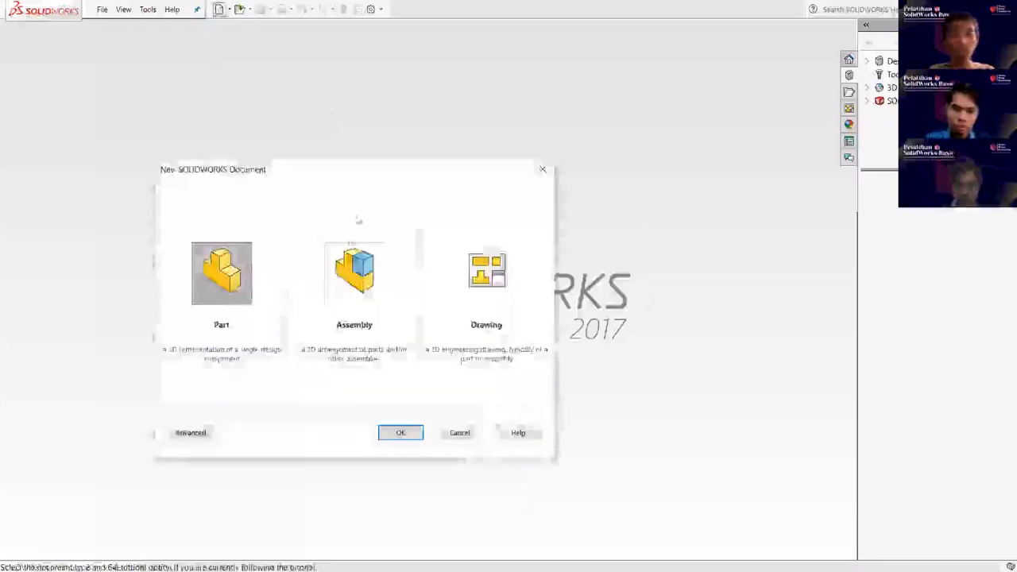
Create a new assembly document and leave it empty by cancelling the initial component insertion.
{"action": "left_click", "coordinate": [355, 259]}
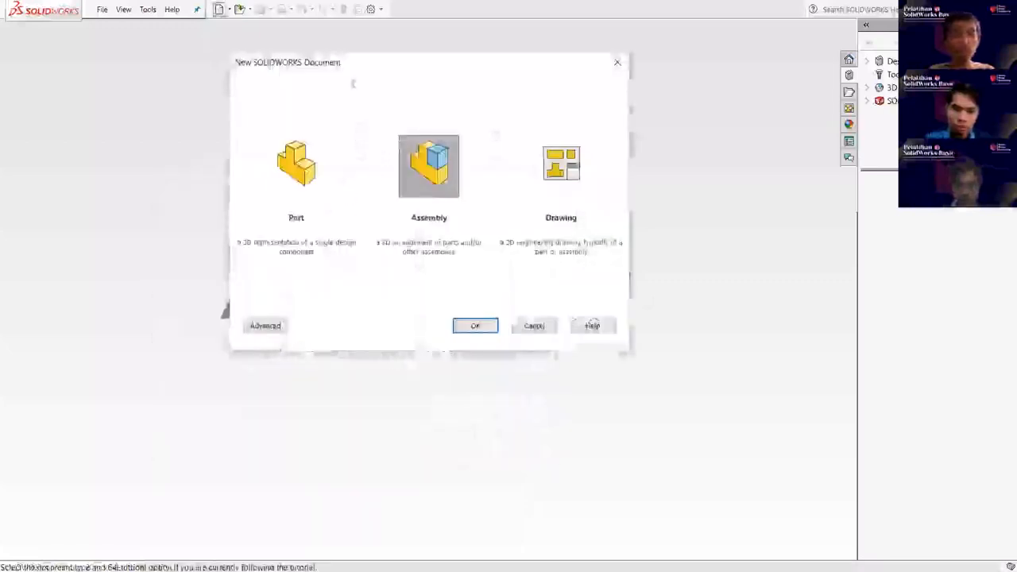
{"action": "left_click", "coordinate": [485, 329]}
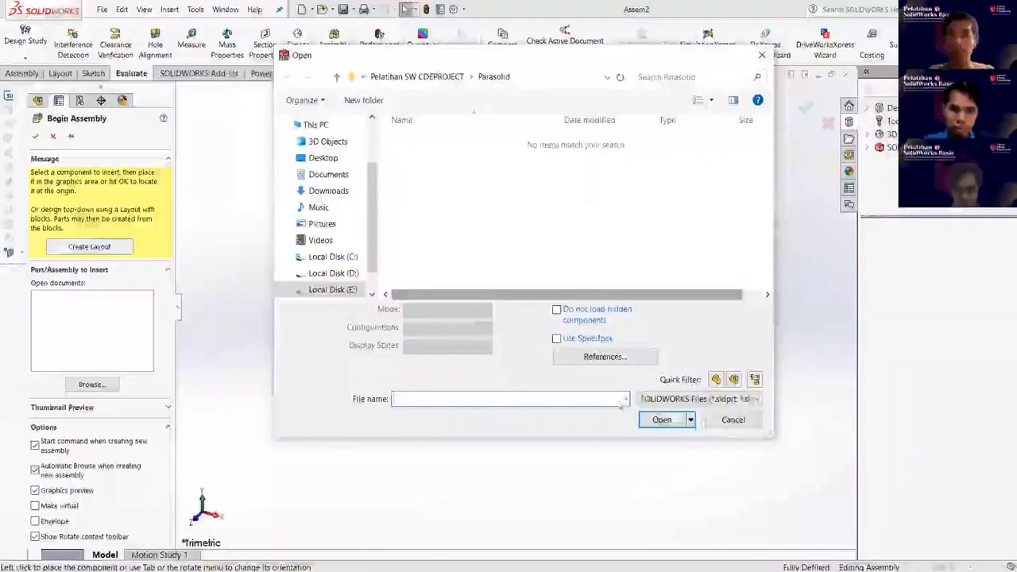
{"action": "left_click", "coordinate": [733, 419]}
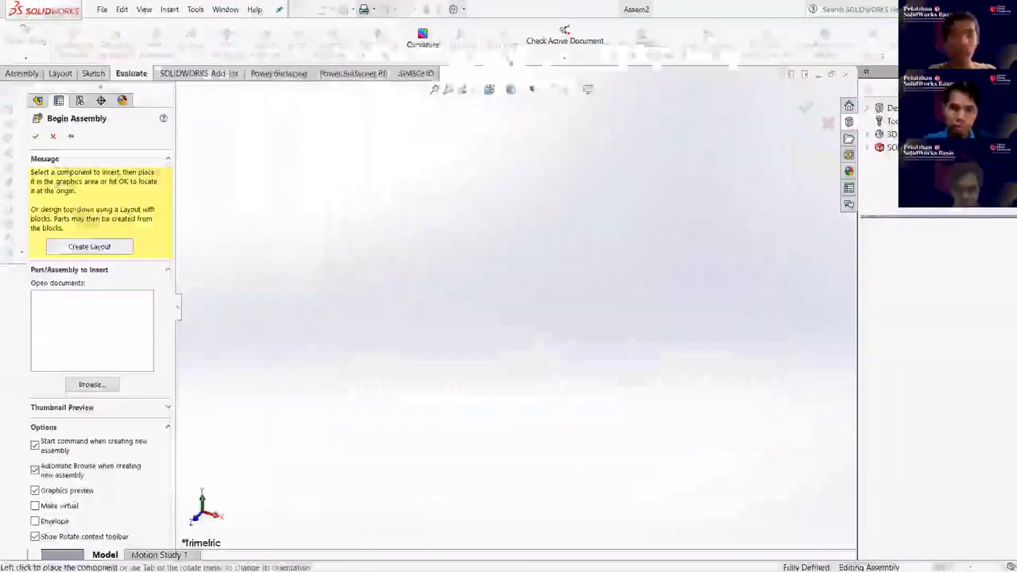
{"action": "left_click", "coordinate": [53, 136]}
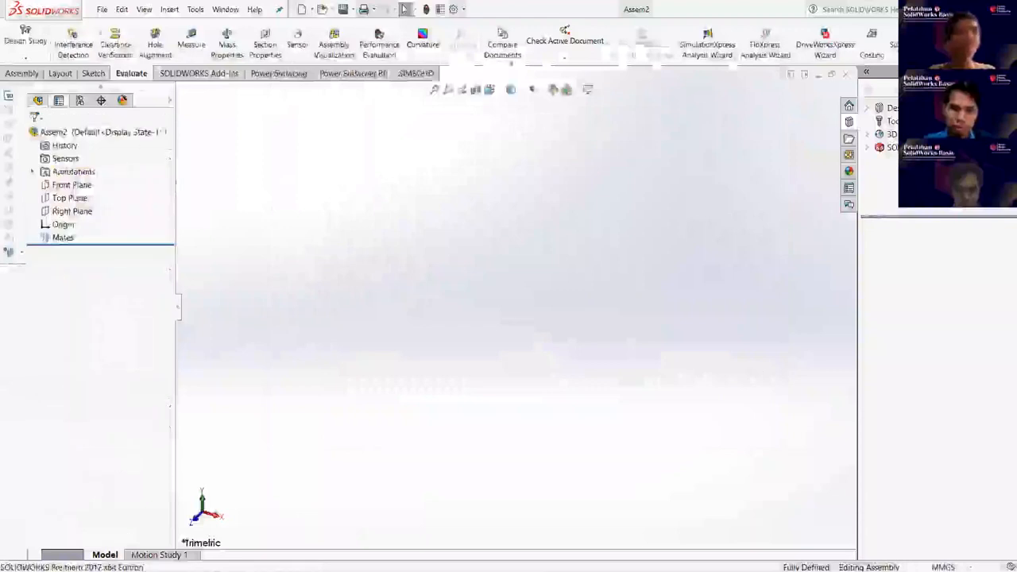
{"action": "left_click", "coordinate": [21, 72]}
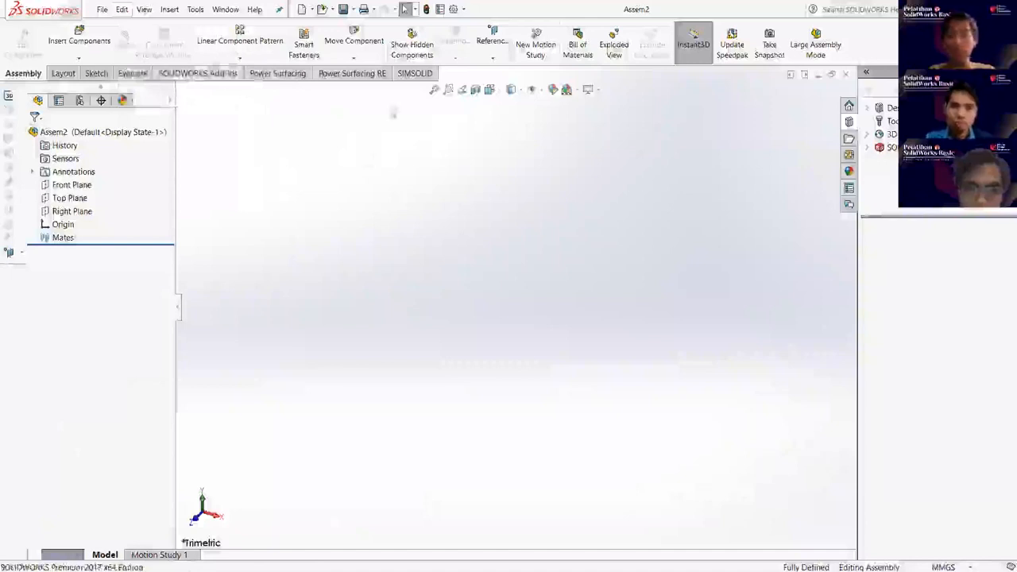
{"action": "left_click", "coordinate": [364, 57]}
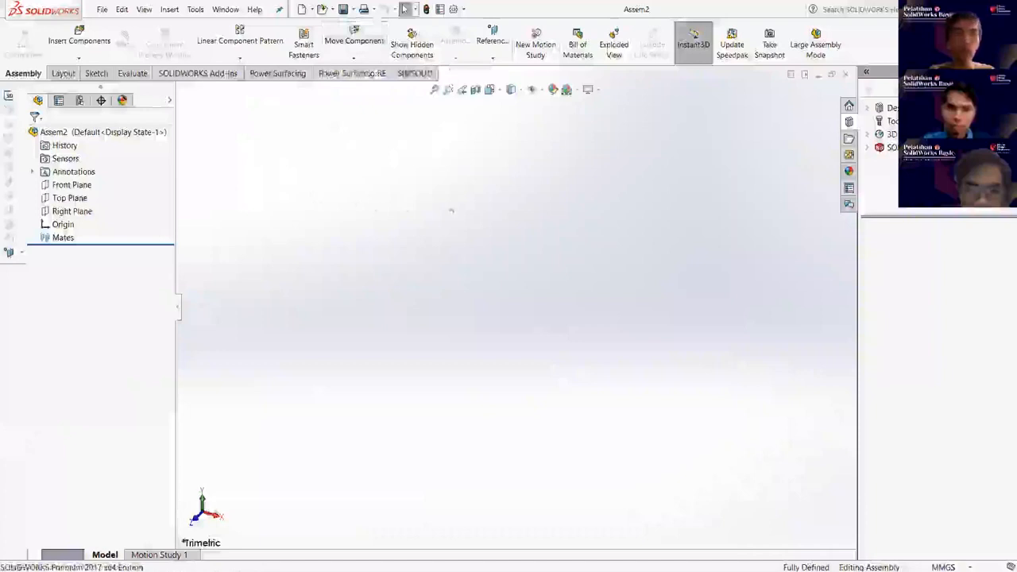
{"action": "left_click", "coordinate": [354, 57]}
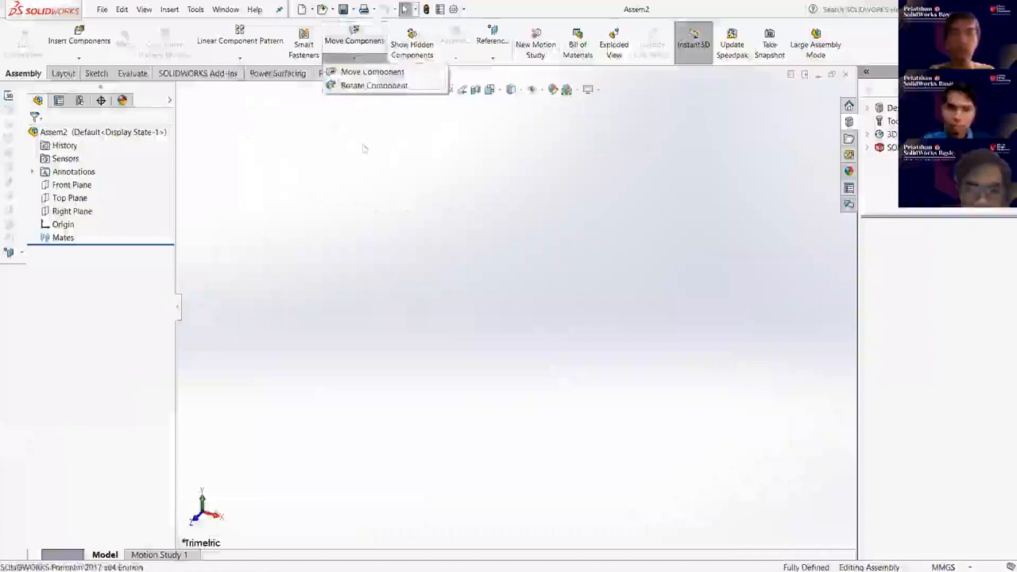
{"action": "left_click", "coordinate": [390, 221]}
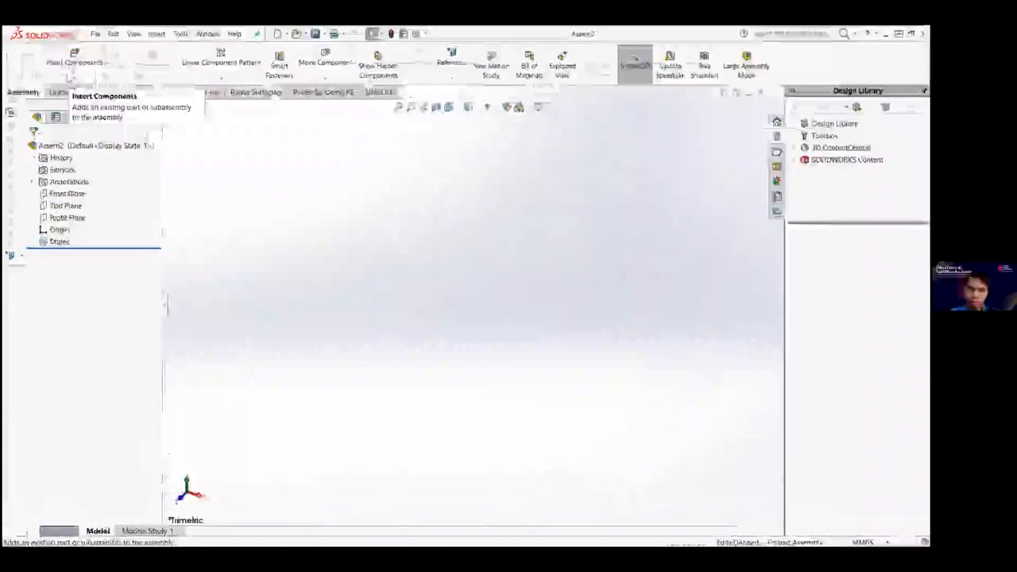
Choose all four parts in the Review Mate folder (Base, Rectangle, Rectangle_1 and Round) for insertion as components.
{"action": "left_click", "coordinate": [70, 80]}
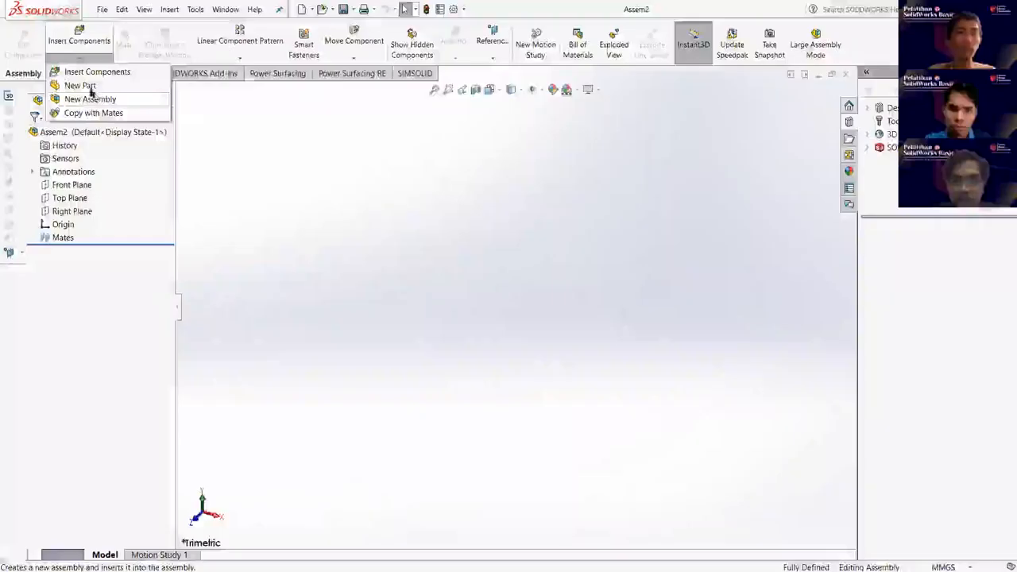
{"action": "left_click", "coordinate": [82, 73]}
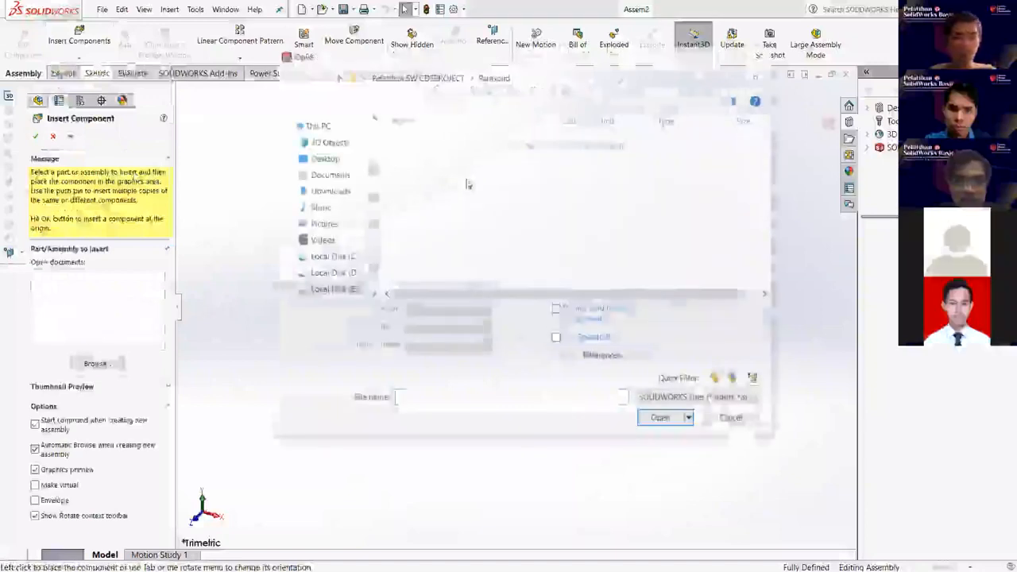
{"action": "left_click", "coordinate": [436, 78]}
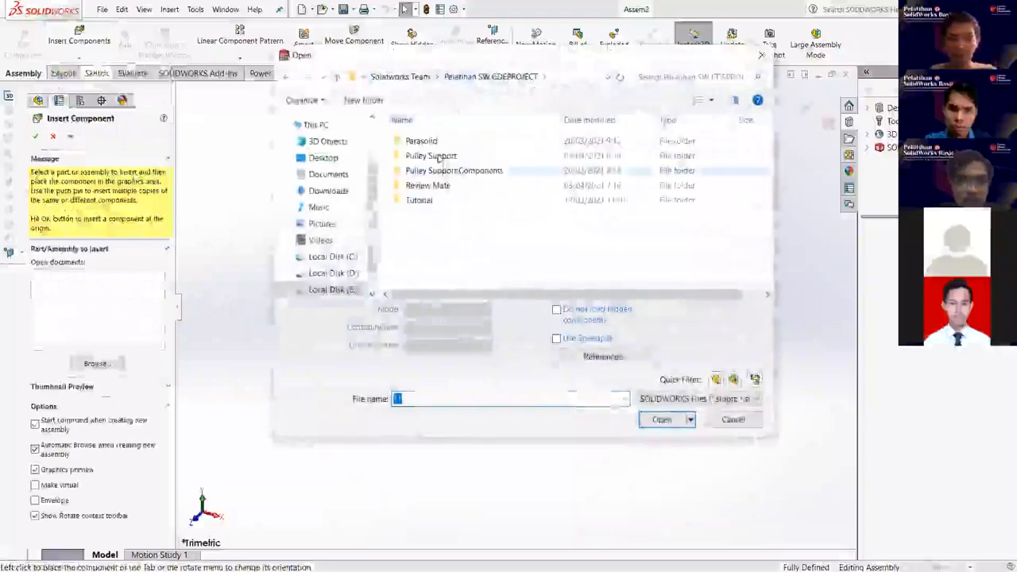
{"action": "double_click", "coordinate": [443, 158]}
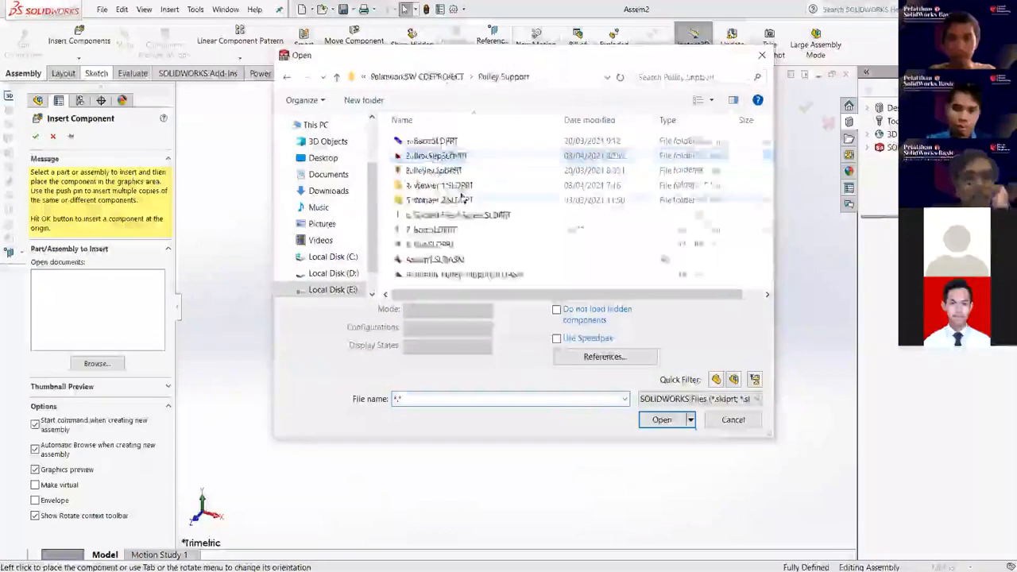
{"action": "left_click", "coordinate": [433, 77]}
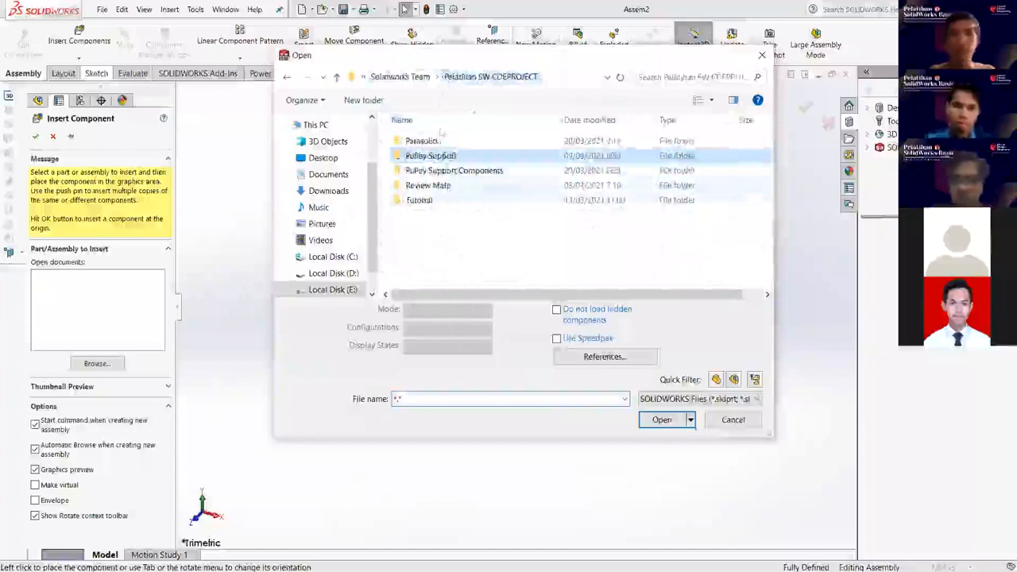
{"action": "double_click", "coordinate": [429, 186]}
{"action": "key", "text": "ctrl+a"}
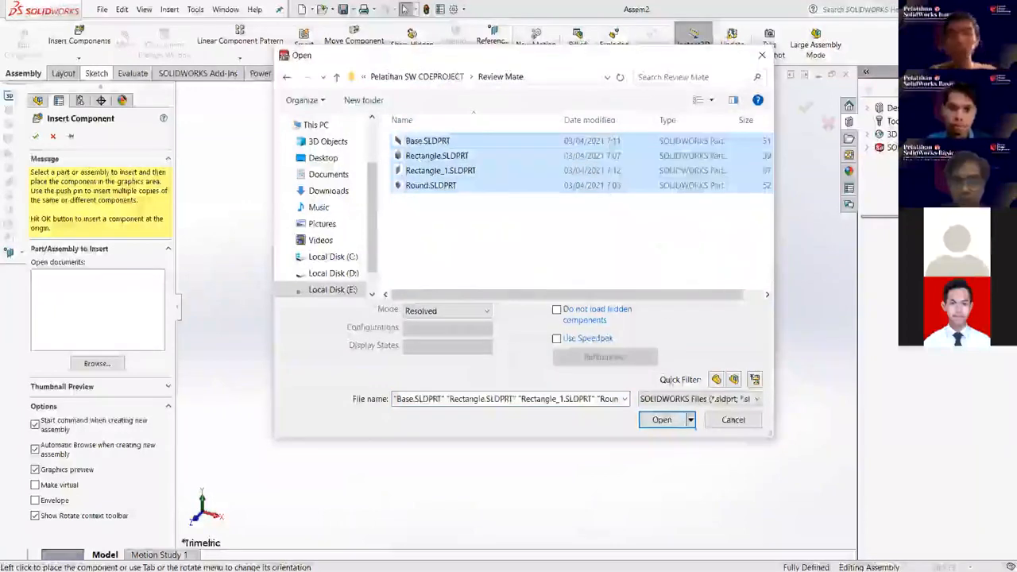
{"action": "left_click", "coordinate": [648, 421]}
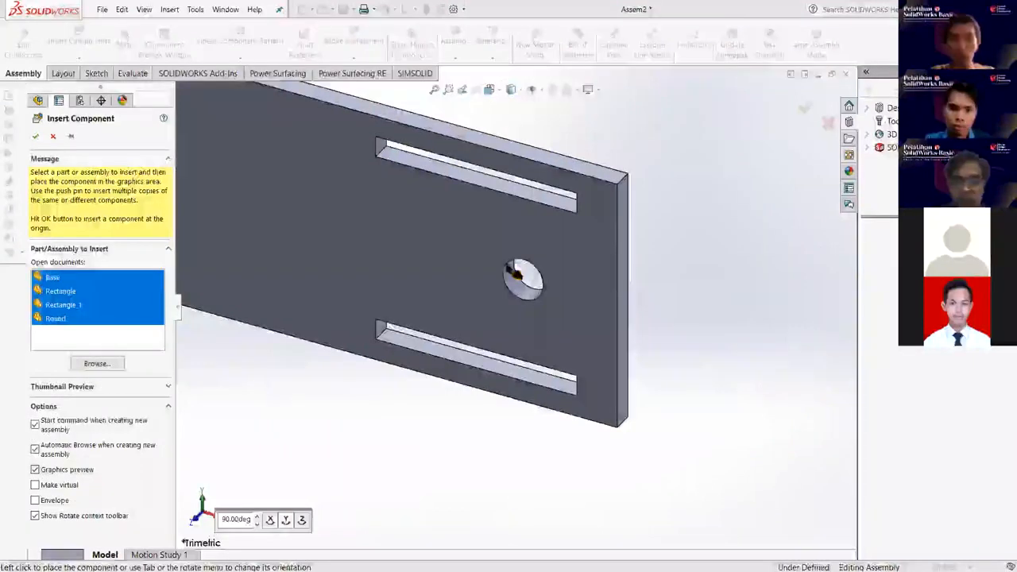
Place the Base plate first, with the Rectangle, Rectangle_1 and Round parts spaced around it.
{"action": "left_click", "coordinate": [514, 274]}
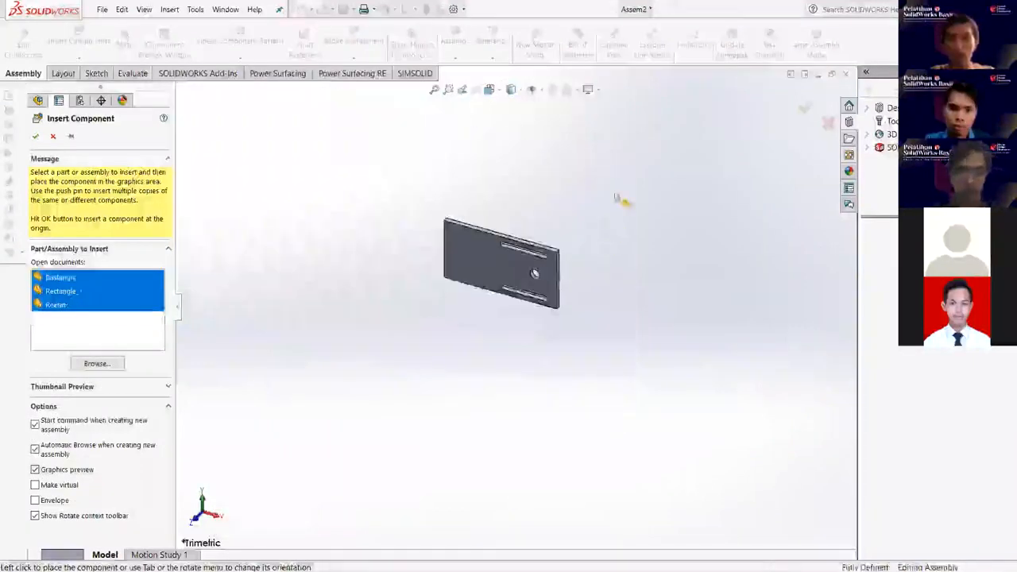
{"action": "left_click", "coordinate": [635, 189]}
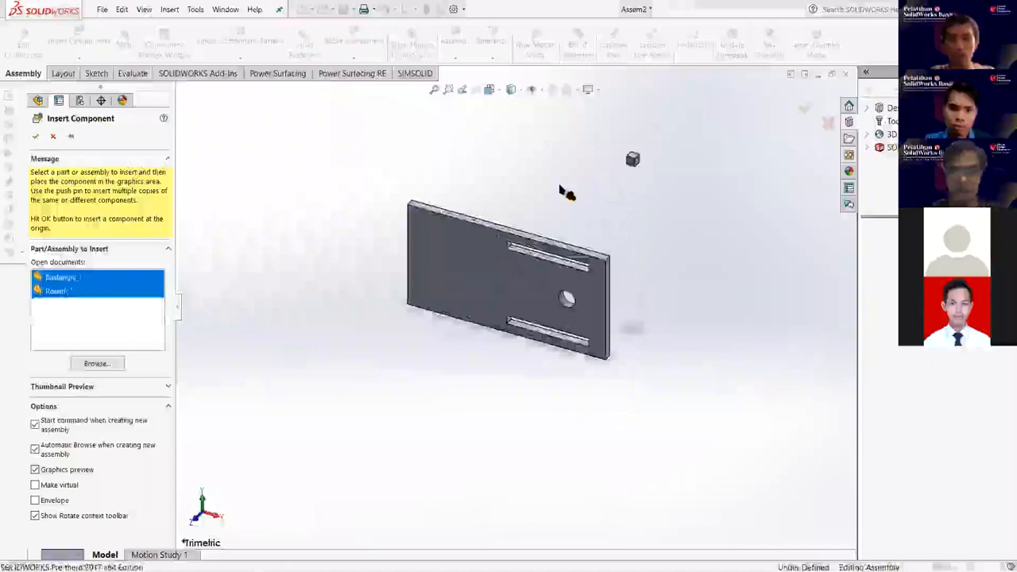
{"action": "left_click", "coordinate": [427, 199]}
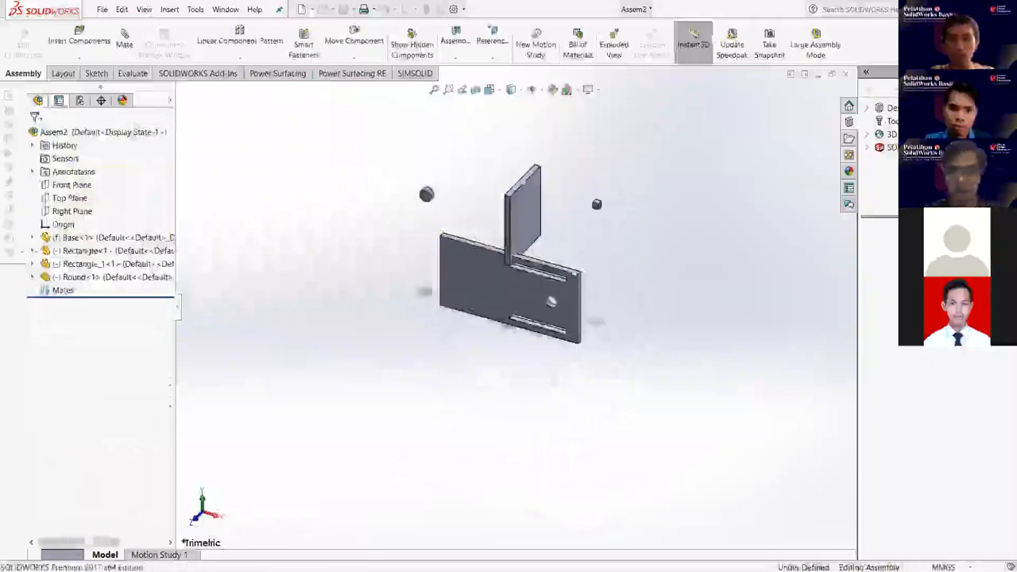
Examine the inserted Base plate and the three loose components from several angles.
{"action": "scroll", "coordinate": [560, 230], "scroll_direction": "down", "scroll_amount": 3}
{"action": "middle_click_drag", "start_coordinate": [565, 350], "coordinate": [529, 357]}
{"action": "scroll", "coordinate": [571, 247], "scroll_direction": "down", "scroll_amount": 2}
{"action": "left_click_drag", "start_coordinate": [859, 272], "coordinate": [1014, 273]}
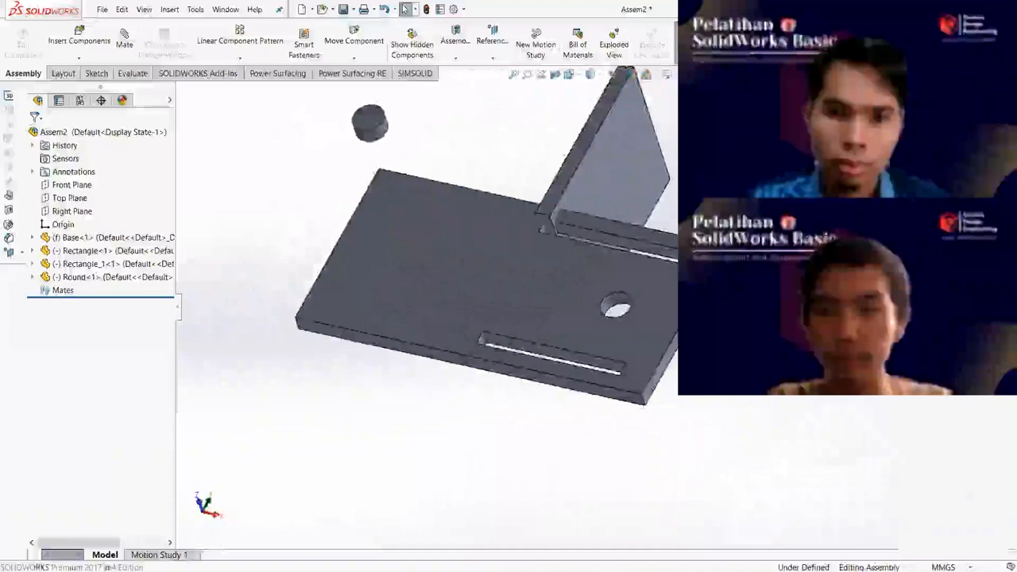
{"action": "scroll", "coordinate": [597, 310], "scroll_direction": "up", "scroll_amount": 4}
{"action": "middle_click_drag", "start_coordinate": [595, 249], "coordinate": [548, 368]}
{"action": "scroll", "coordinate": [581, 305], "scroll_direction": "down", "scroll_amount": 3}
{"action": "scroll", "coordinate": [573, 306], "scroll_direction": "down", "scroll_amount": 3}
{"action": "left_click", "coordinate": [548, 371]}
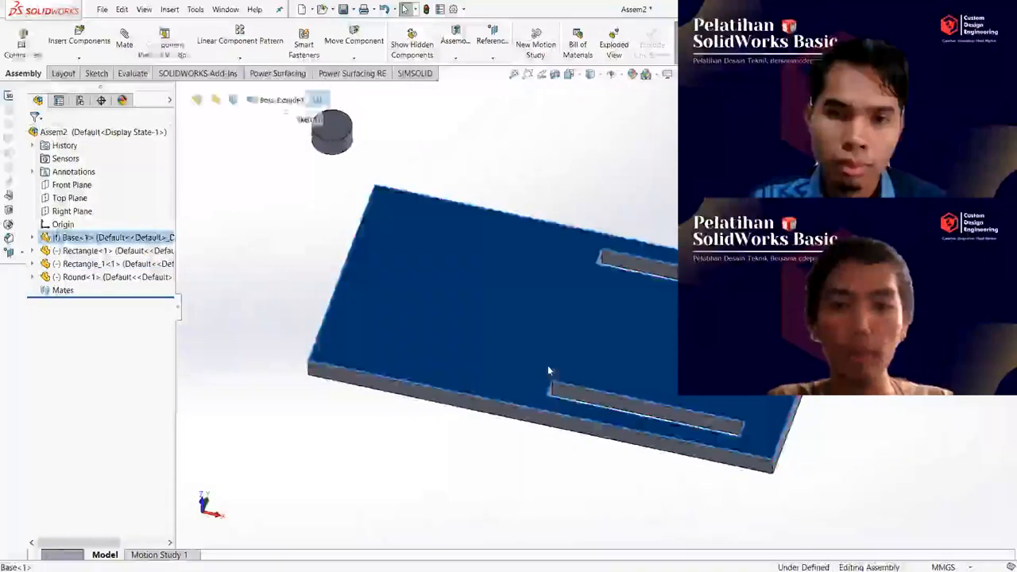
{"action": "scroll", "coordinate": [548, 370], "scroll_direction": "up", "scroll_amount": 5}
{"action": "left_click", "coordinate": [547, 370]}
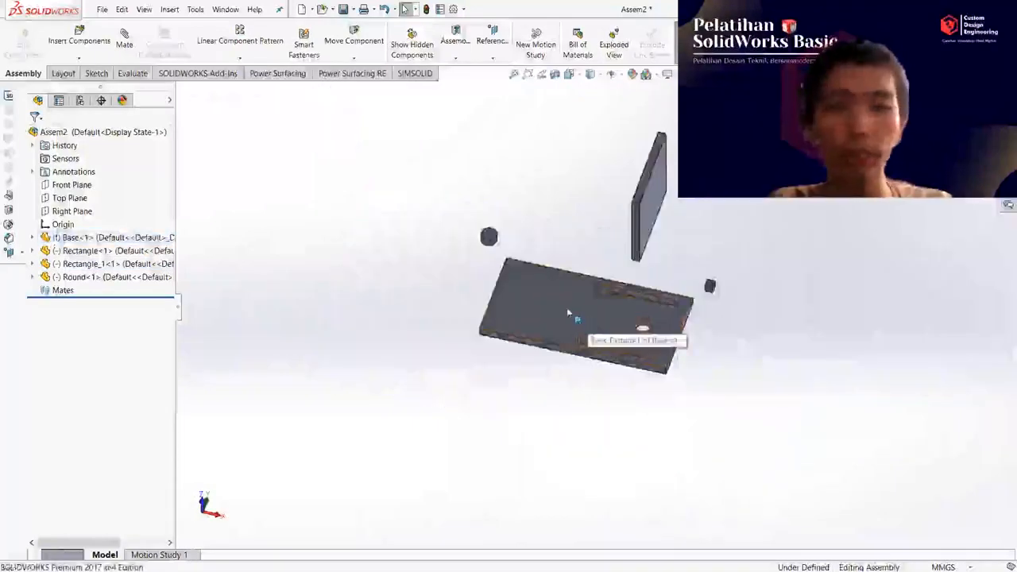
{"action": "left_click", "coordinate": [570, 315]}
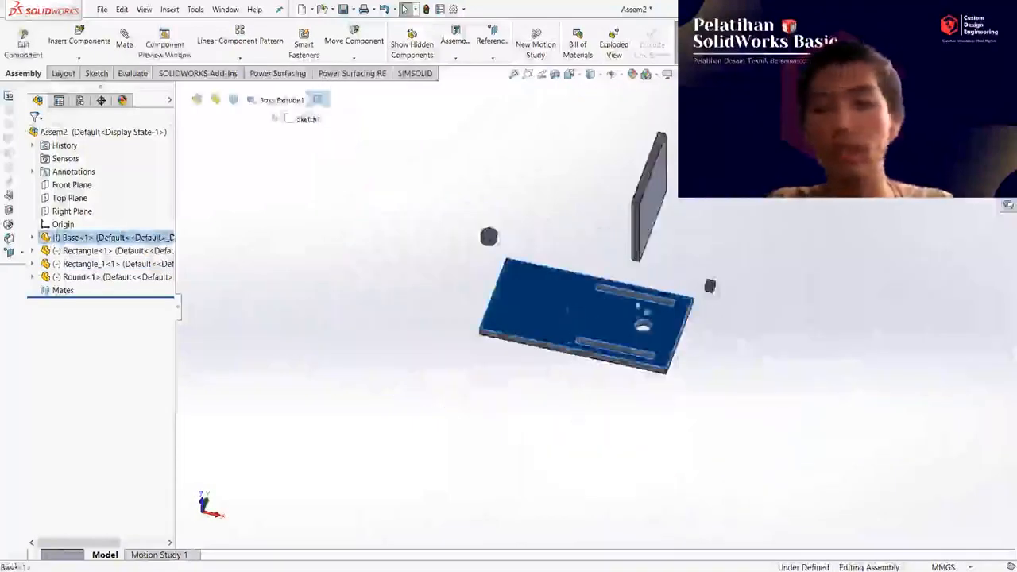
{"action": "key", "text": "Escape"}
{"action": "scroll", "coordinate": [579, 320], "scroll_direction": "down", "scroll_amount": 2}
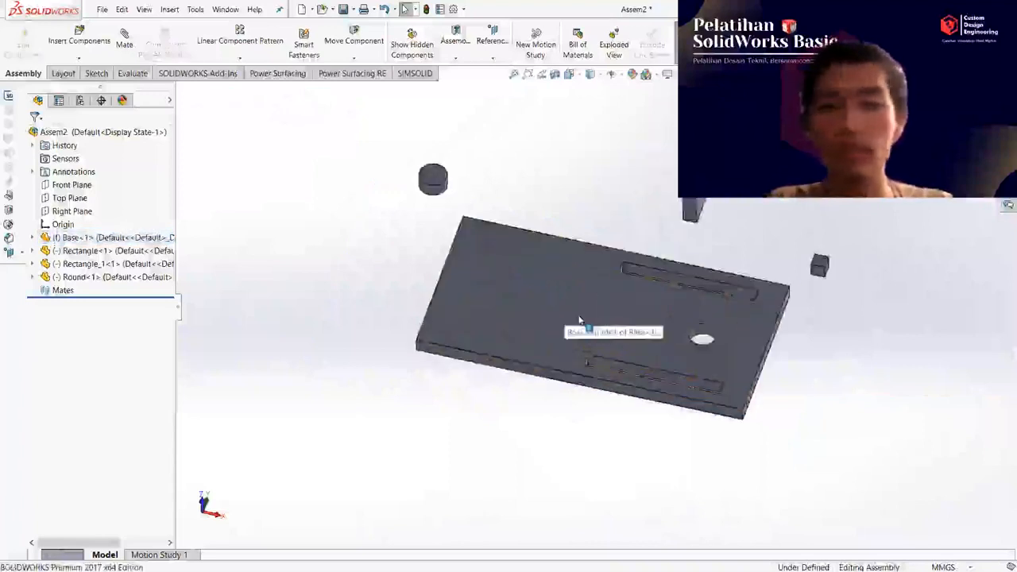
{"action": "middle_click_drag", "start_coordinate": [580, 320], "coordinate": [733, 251]}
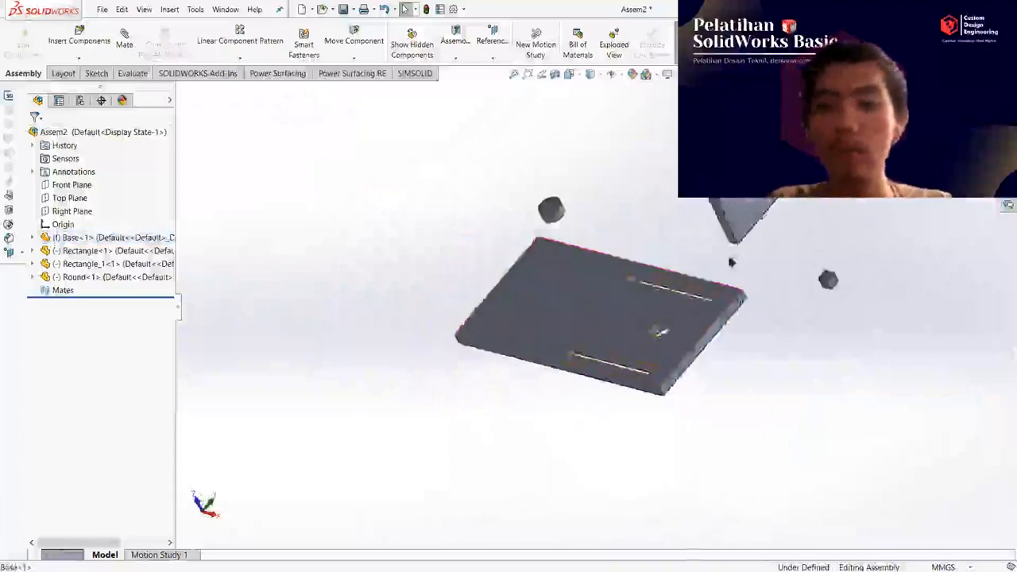
{"action": "key", "text": "z"}
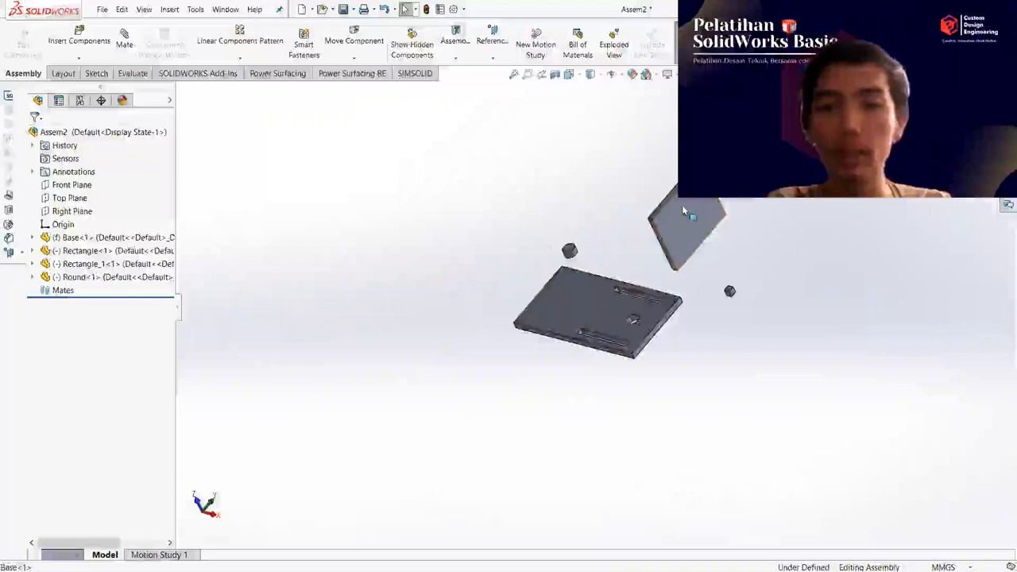
{"action": "middle_click_drag", "start_coordinate": [682, 204], "coordinate": [586, 329]}
Try to move the Base plate within the assembly, then clear the selection.
{"action": "left_click", "coordinate": [579, 341]}
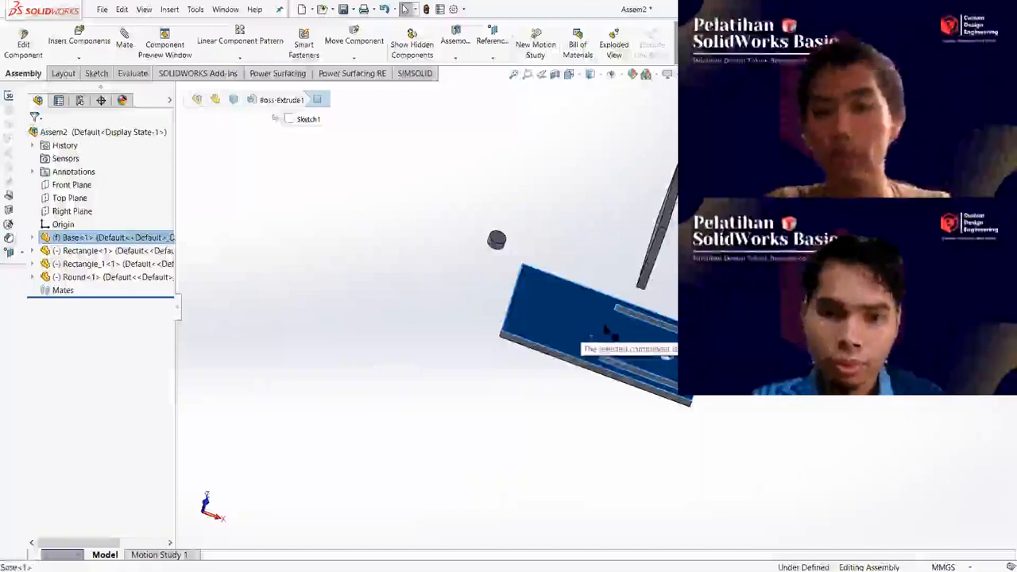
{"action": "scroll", "coordinate": [666, 356], "scroll_direction": "down", "scroll_amount": 3}
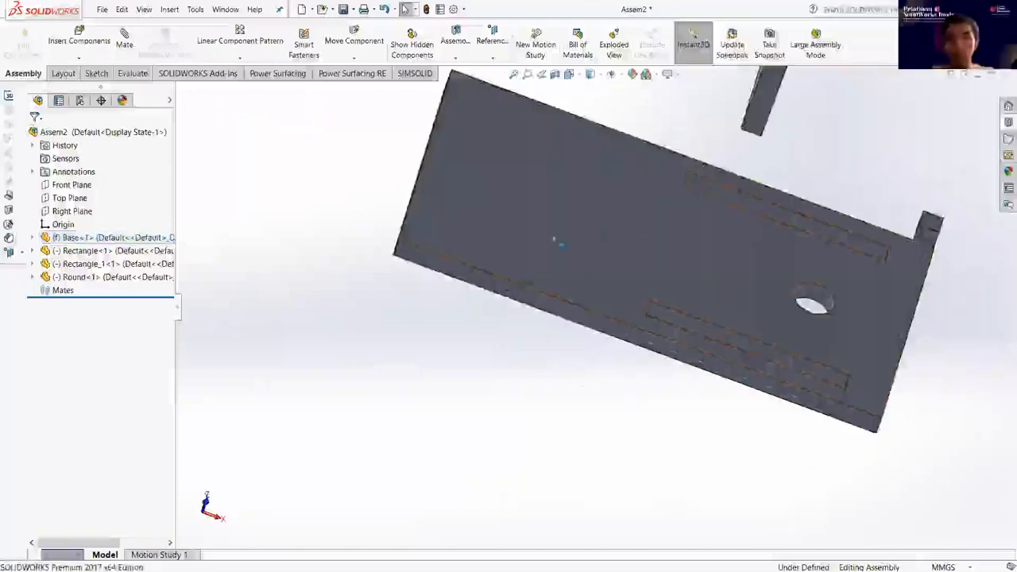
{"action": "scroll", "coordinate": [572, 408], "scroll_direction": "up", "scroll_amount": 6}
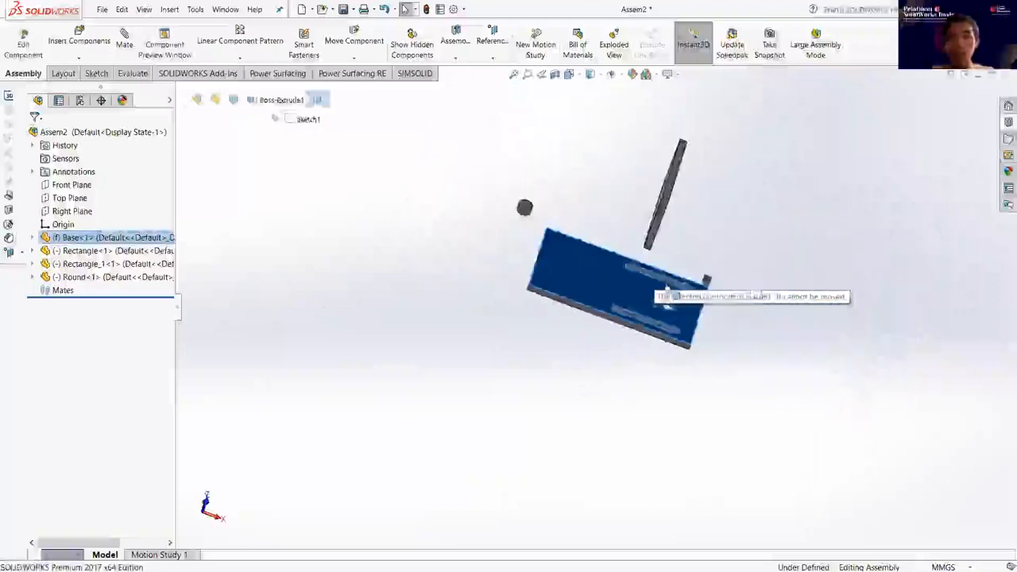
{"action": "key", "text": "Escape"}
Move the Rectangle_1 plate freely near the Base plate.
{"action": "middle_click_drag", "start_coordinate": [743, 210], "coordinate": [670, 171]}
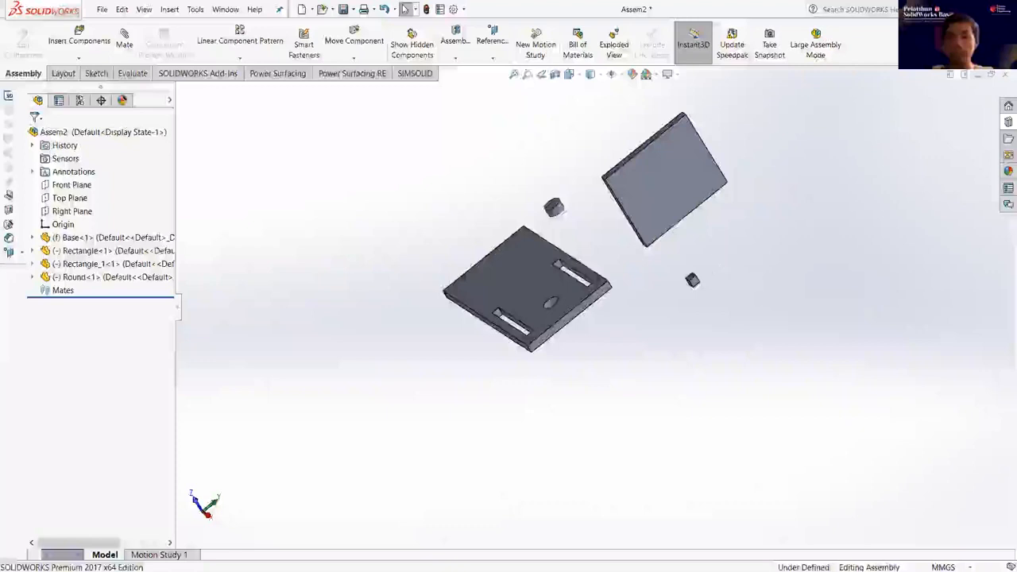
{"action": "scroll", "coordinate": [707, 268], "scroll_direction": "down", "scroll_amount": 2}
{"action": "left_click", "coordinate": [667, 197]}
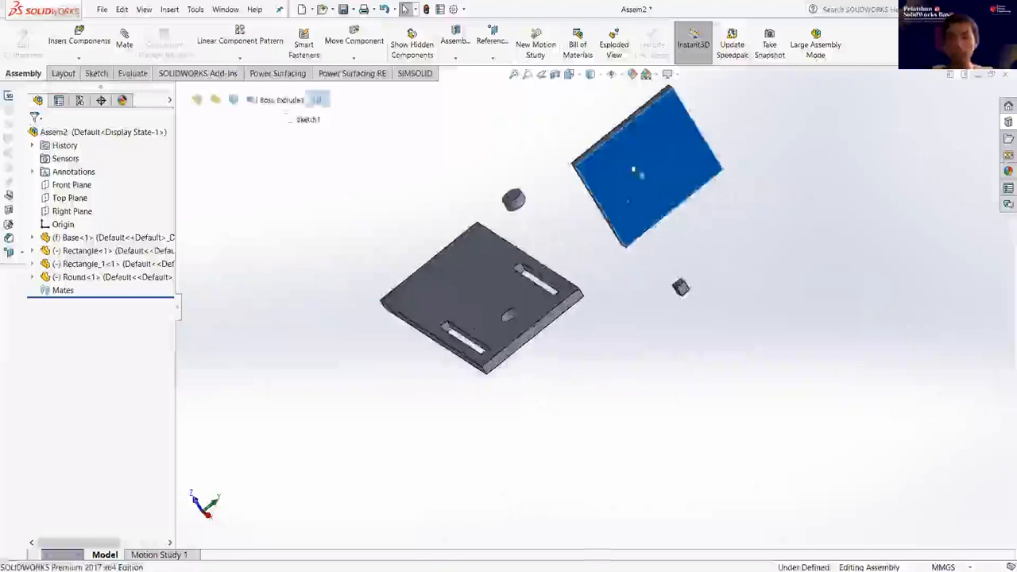
{"action": "left_click", "coordinate": [636, 169]}
{"action": "left_click_drag", "start_coordinate": [646, 171], "coordinate": [594, 196]}
{"action": "middle_click_drag", "start_coordinate": [598, 230], "coordinate": [580, 265]}
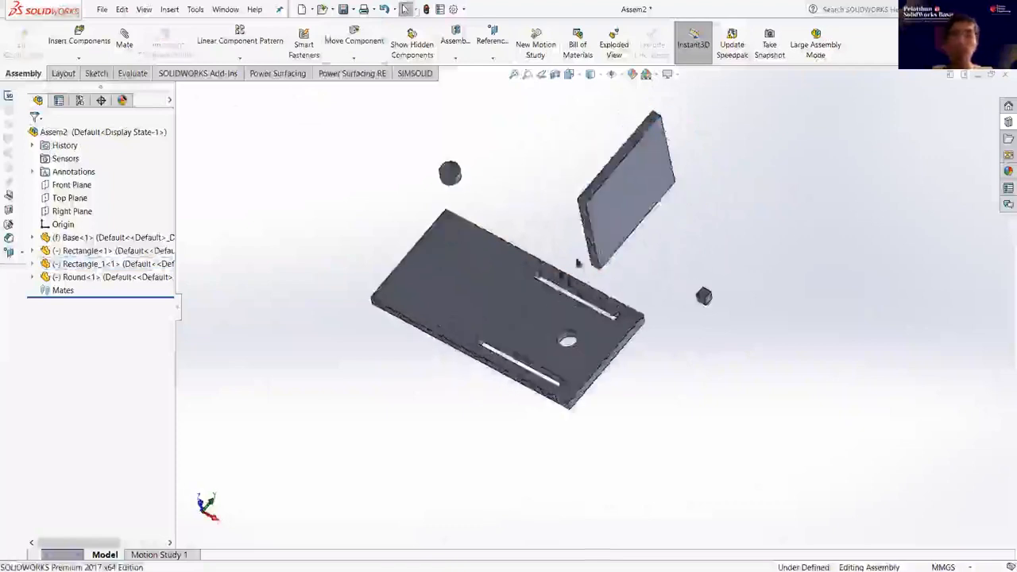
Float the Base component and try moving it within the assembly.
{"action": "left_click", "coordinate": [518, 302]}
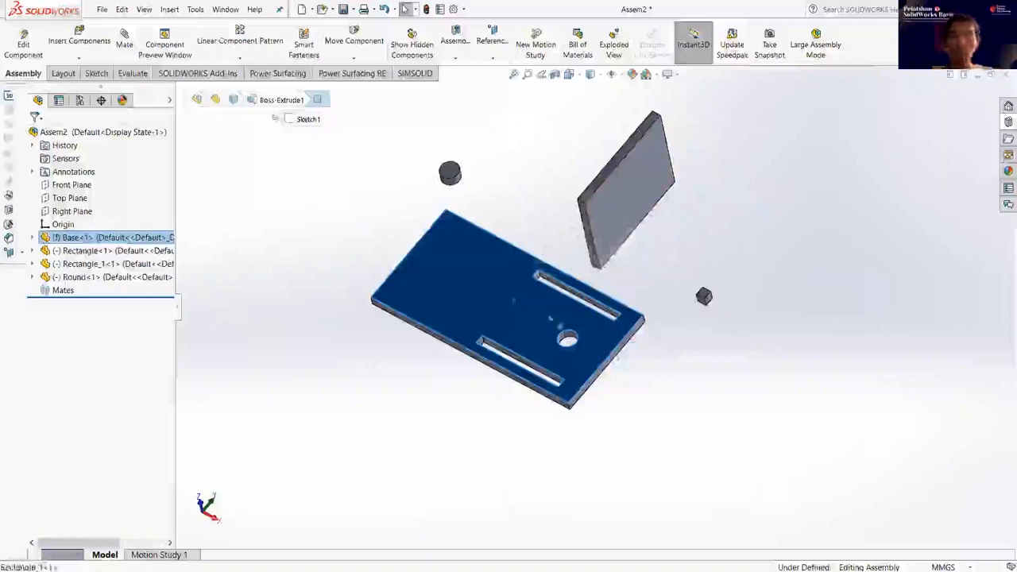
{"action": "left_click", "coordinate": [456, 293]}
{"action": "left_click", "coordinate": [450, 278]}
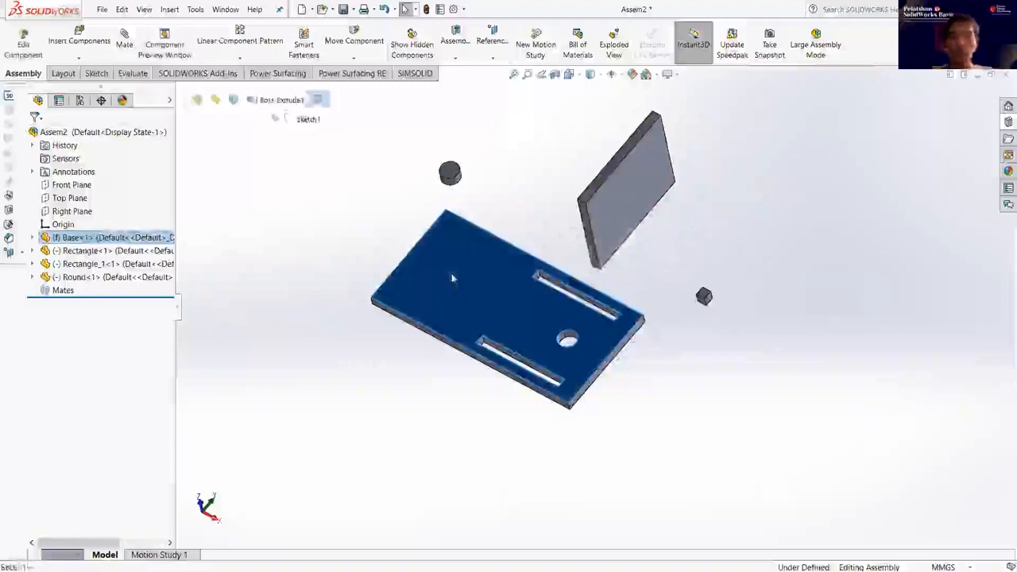
{"action": "right_click", "coordinate": [450, 280]}
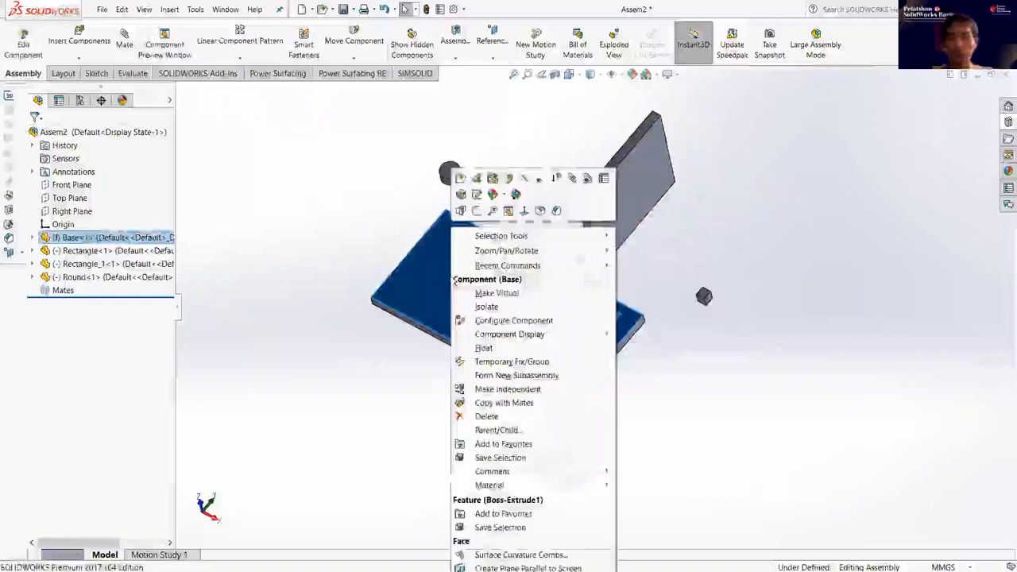
{"action": "left_click", "coordinate": [489, 348]}
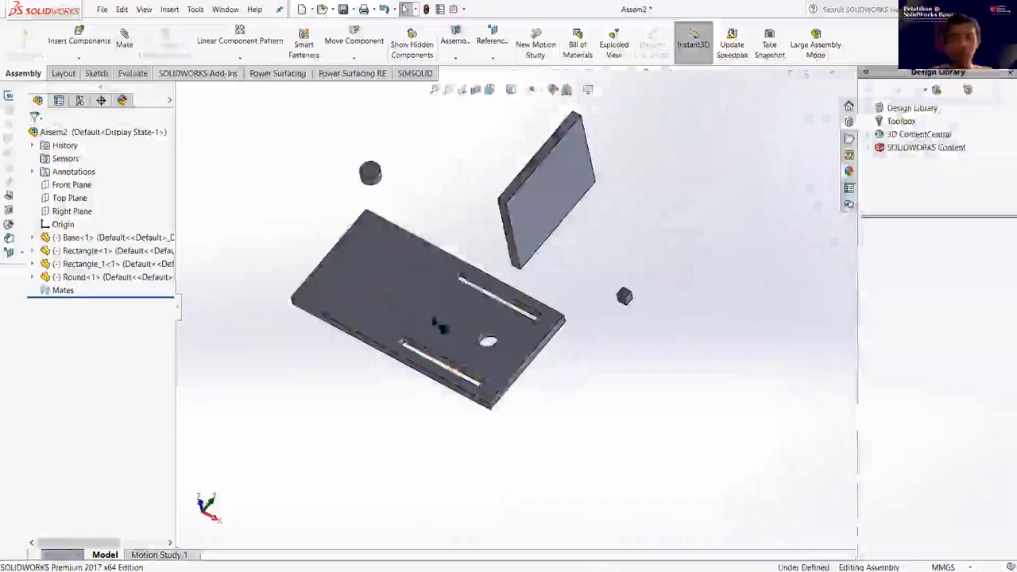
{"action": "left_click_drag", "start_coordinate": [453, 321], "coordinate": [437, 414]}
{"action": "left_click", "coordinate": [437, 412]}
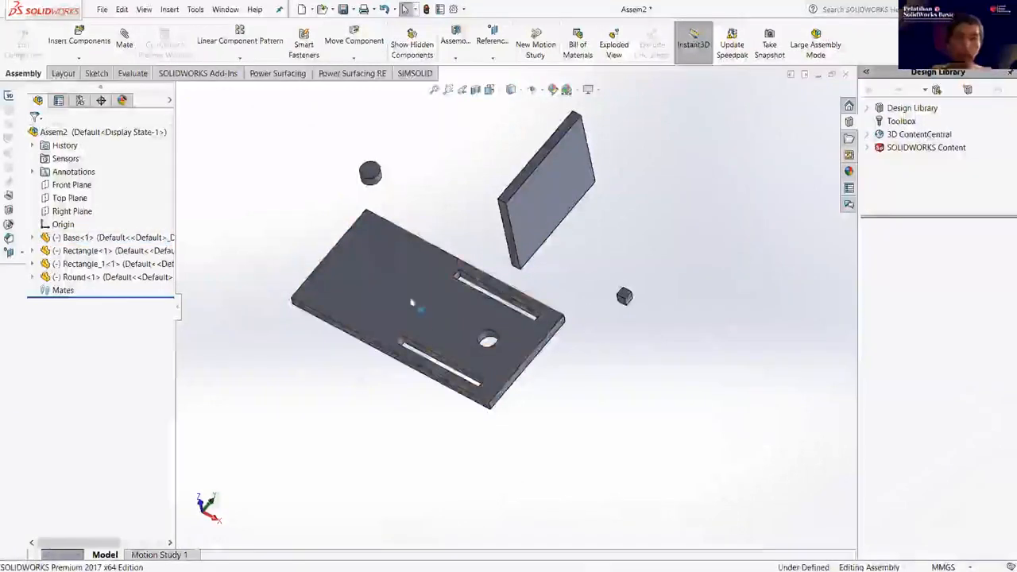
Fix the Base component in place.
{"action": "left_click", "coordinate": [407, 298]}
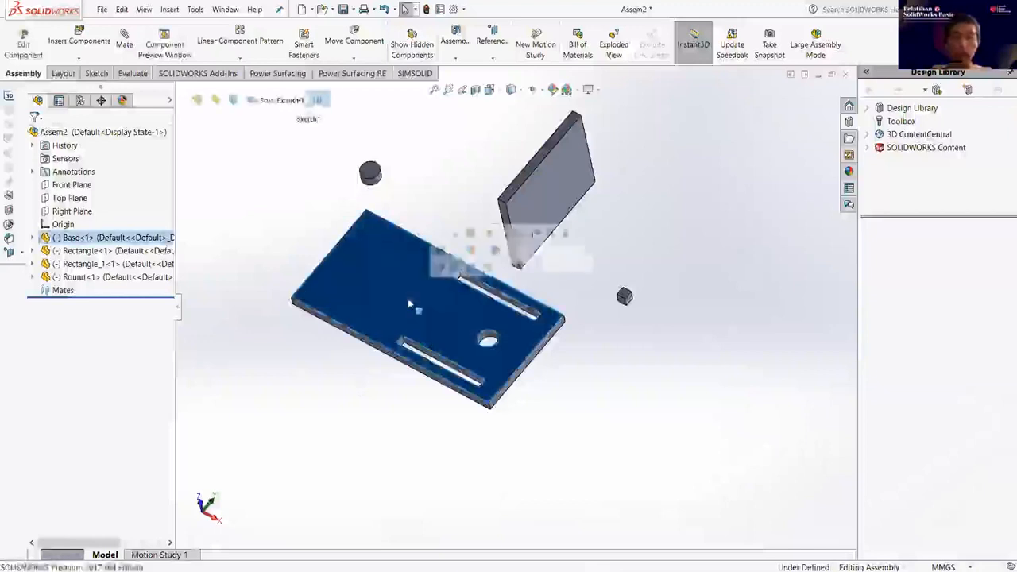
{"action": "right_click", "coordinate": [409, 302]}
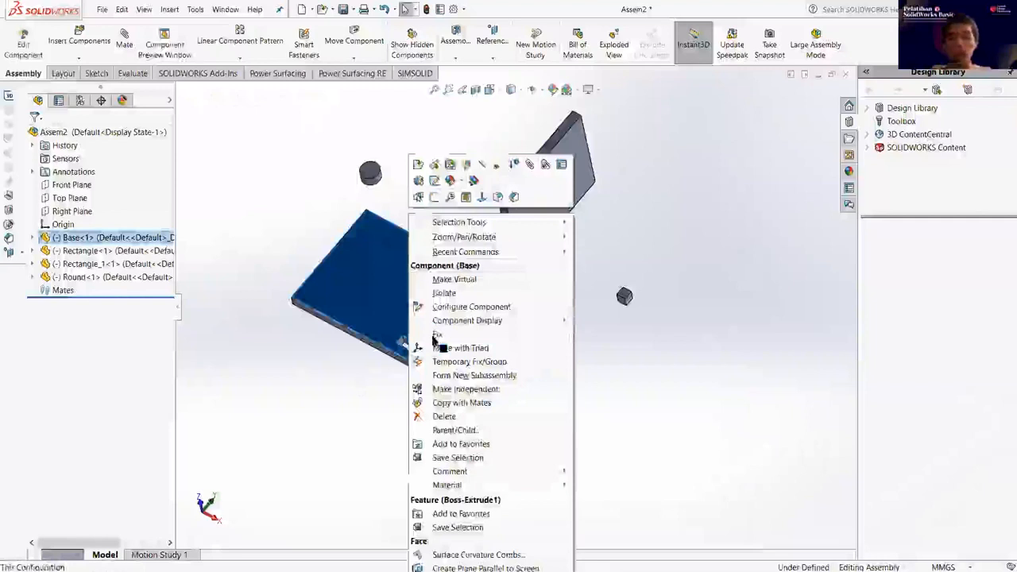
{"action": "left_click", "coordinate": [435, 337]}
Move the loose Round, Rectangle_1 and Rectangle parts to new positions clear of the Base plate.
{"action": "middle_click_drag", "start_coordinate": [509, 288], "coordinate": [418, 243]}
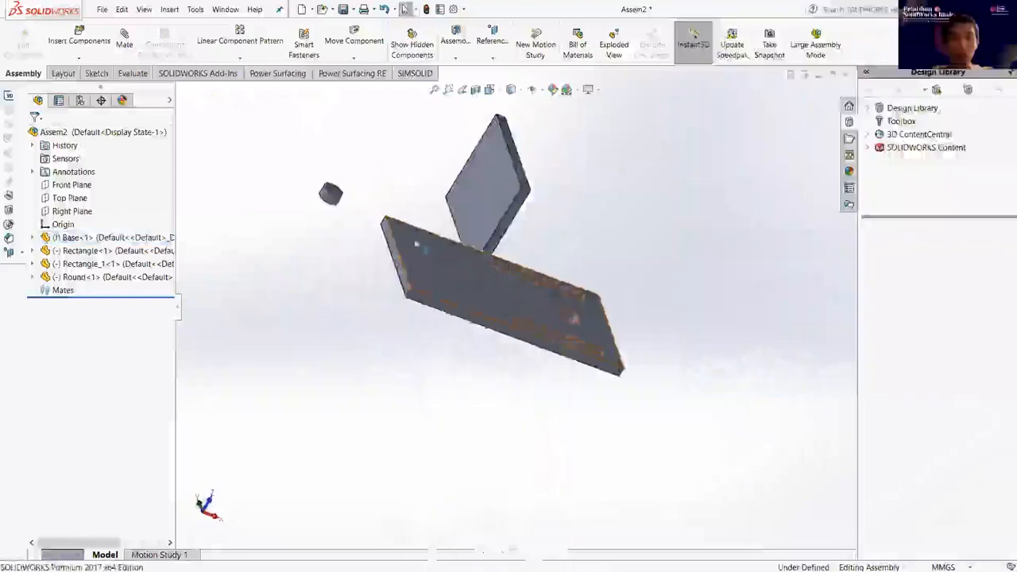
{"action": "left_click_drag", "start_coordinate": [334, 200], "coordinate": [627, 192]}
{"action": "left_click_drag", "start_coordinate": [488, 205], "coordinate": [615, 179]}
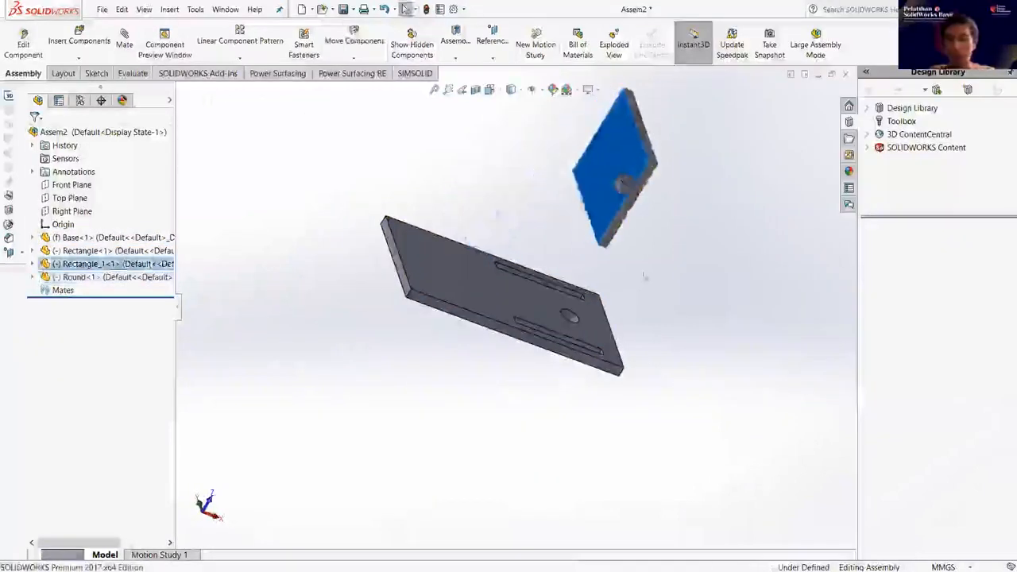
{"action": "middle_click_drag", "start_coordinate": [471, 248], "coordinate": [622, 348]}
{"action": "left_click", "coordinate": [688, 328]}
{"action": "left_click_drag", "start_coordinate": [685, 326], "coordinate": [499, 222]}
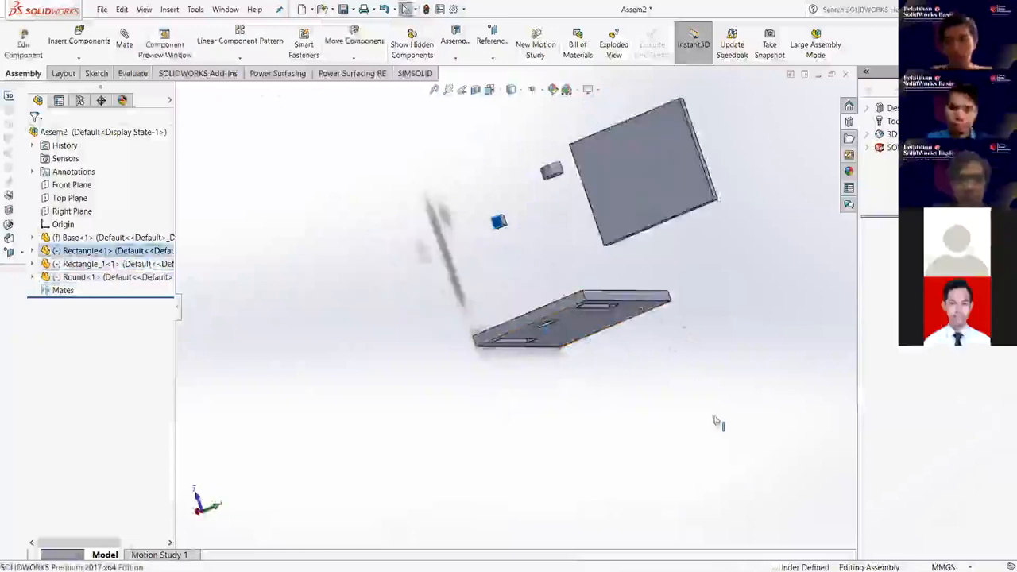
{"action": "left_click", "coordinate": [531, 315]}
{"action": "left_click", "coordinate": [691, 239]}
Start the Mate command and review the available standard mate types and mate options.
{"action": "middle_click_drag", "start_coordinate": [691, 238], "coordinate": [715, 409]}
{"action": "scroll", "coordinate": [727, 239], "scroll_direction": "down", "scroll_amount": 3}
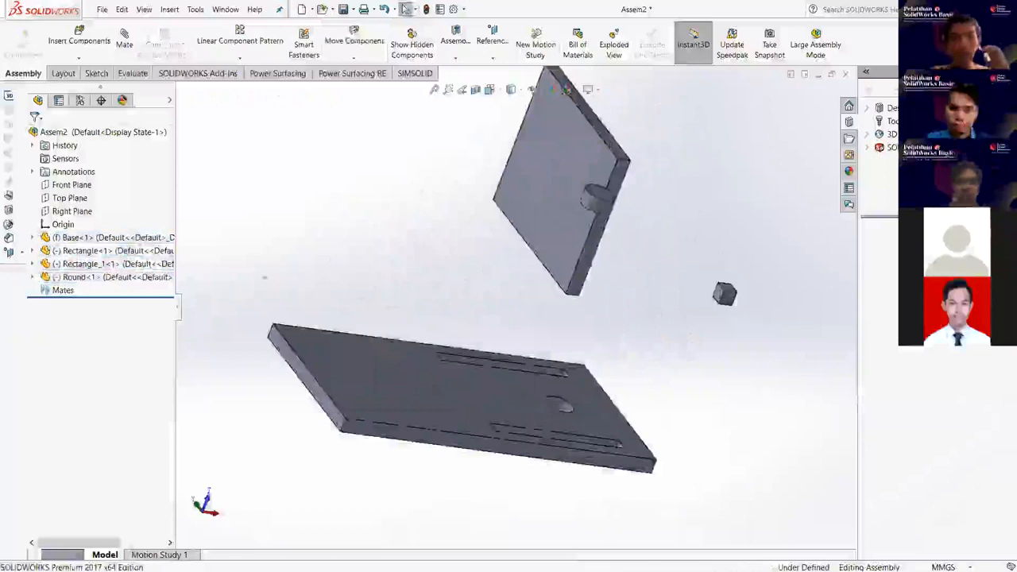
{"action": "left_click", "coordinate": [125, 40]}
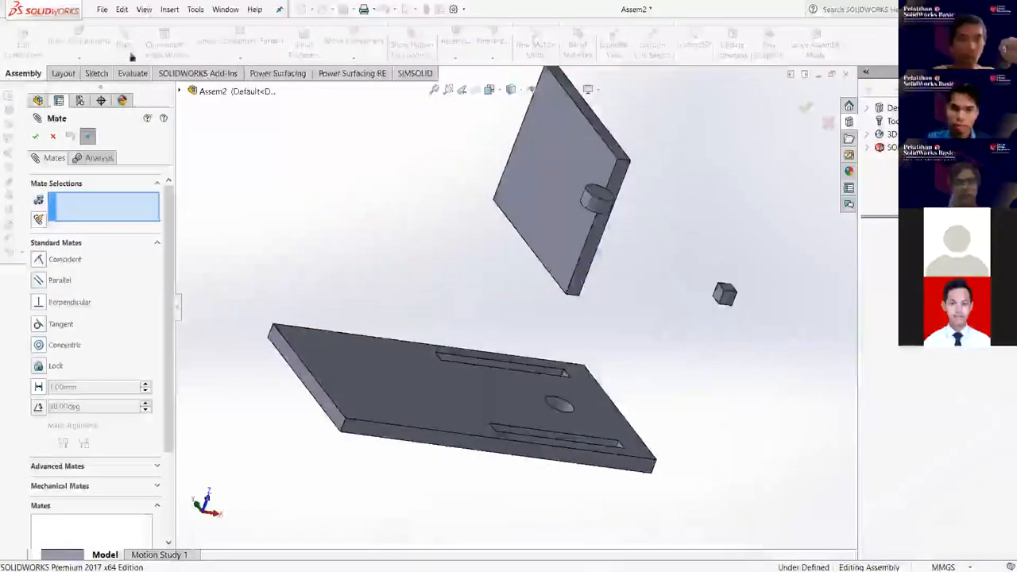
{"action": "scroll", "coordinate": [99, 250], "scroll_direction": "down", "scroll_amount": 3}
{"action": "scroll", "coordinate": [95, 250], "scroll_direction": "up", "scroll_amount": 3}
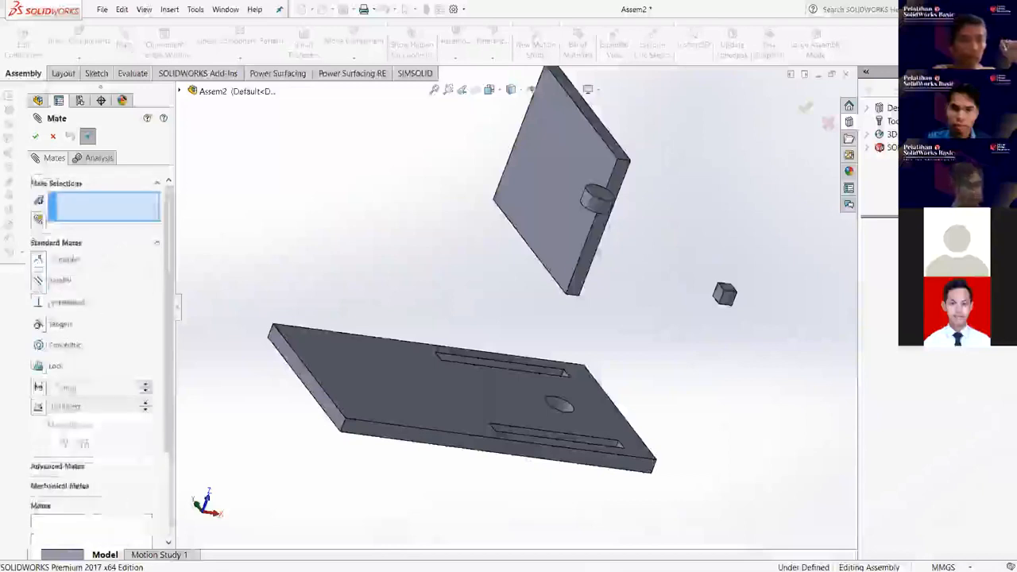
{"action": "scroll", "coordinate": [73, 256], "scroll_direction": "down", "scroll_amount": 3}
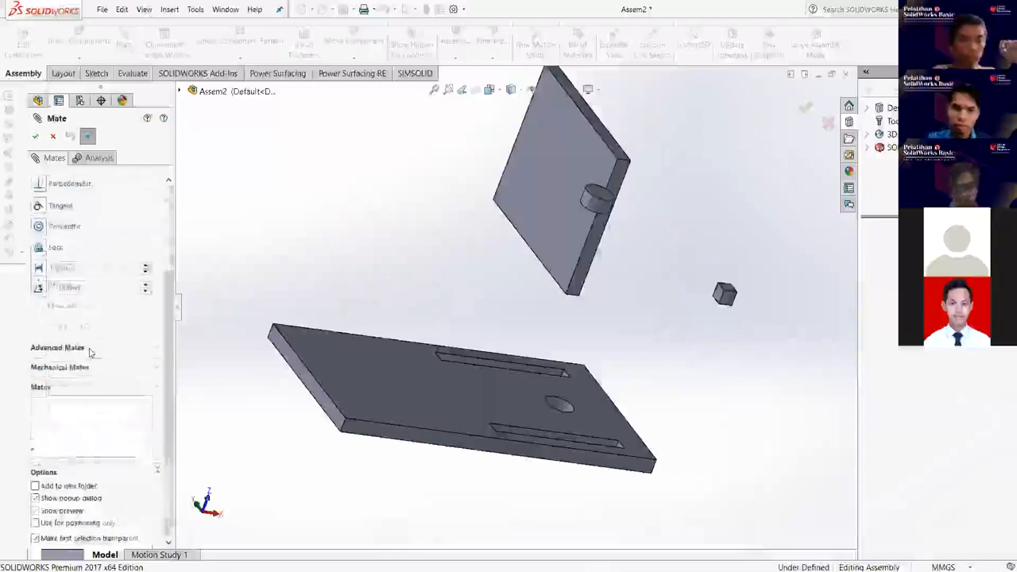
{"action": "scroll", "coordinate": [89, 350], "scroll_direction": "up", "scroll_amount": 2}
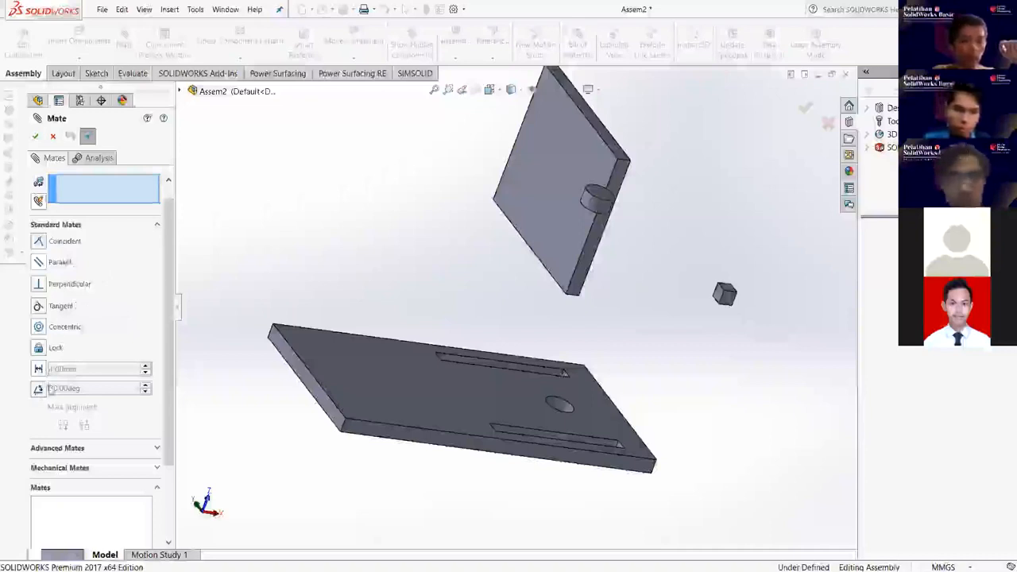
{"action": "scroll", "coordinate": [95, 318], "scroll_direction": "down", "scroll_amount": 3}
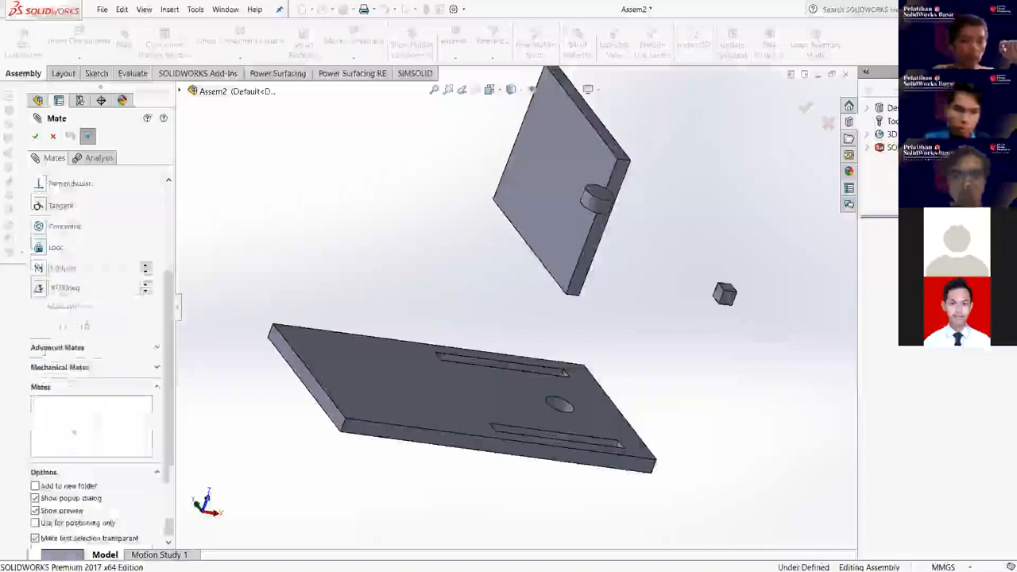
Examine the advanced mate types, from Profile Center through the limit distance and limit angle mates.
{"action": "left_click", "coordinate": [92, 356]}
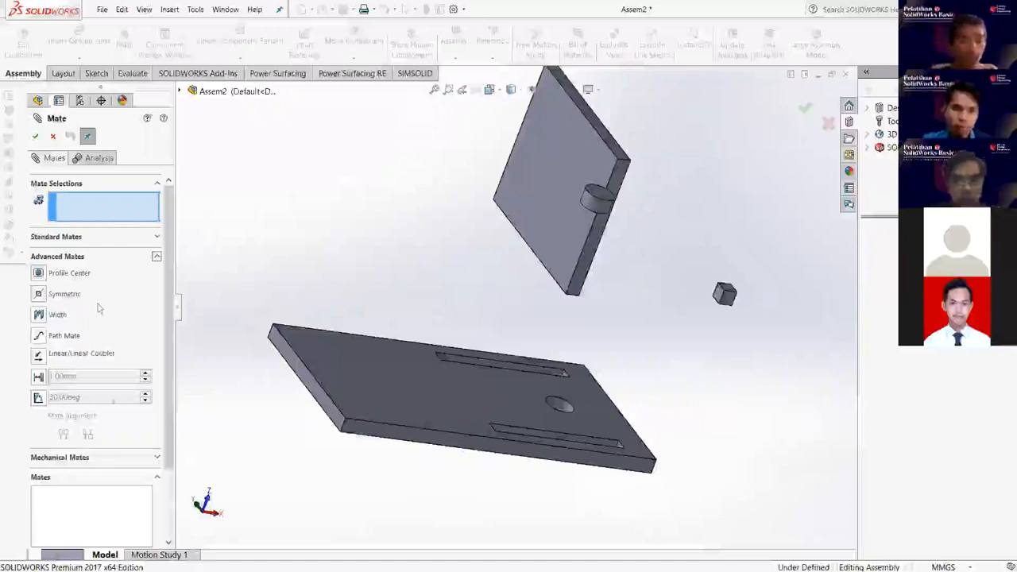
{"action": "scroll", "coordinate": [96, 309], "scroll_direction": "down", "scroll_amount": 3}
{"action": "scroll", "coordinate": [96, 310], "scroll_direction": "up", "scroll_amount": 3}
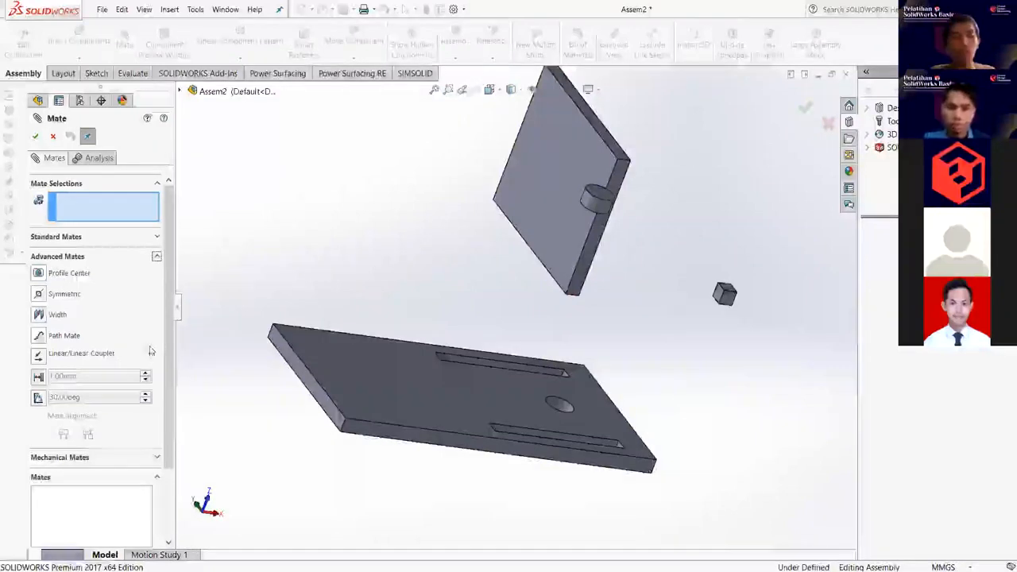
{"action": "scroll", "coordinate": [145, 347], "scroll_direction": "down", "scroll_amount": 3}
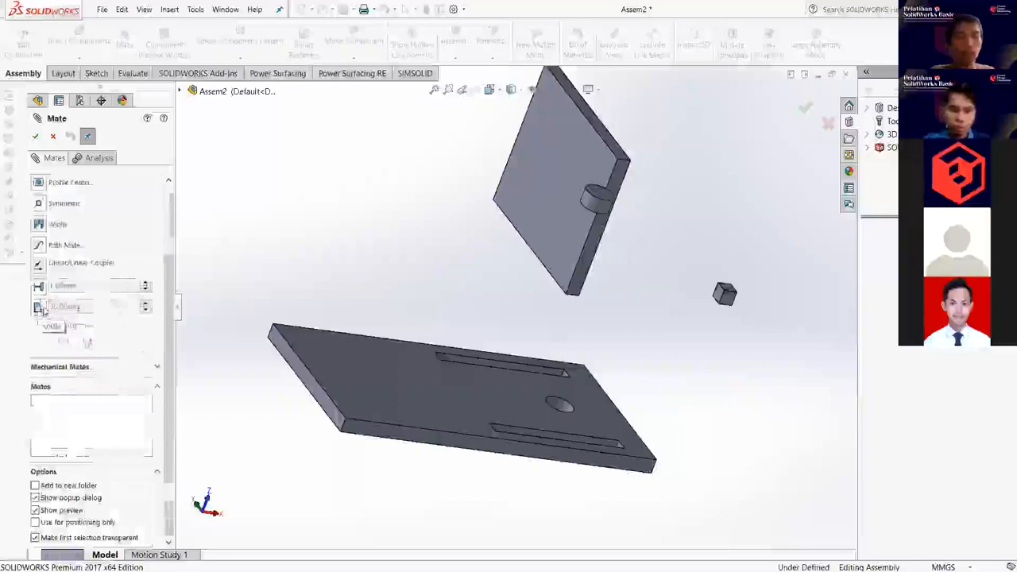
{"action": "scroll", "coordinate": [51, 311], "scroll_direction": "up", "scroll_amount": 3}
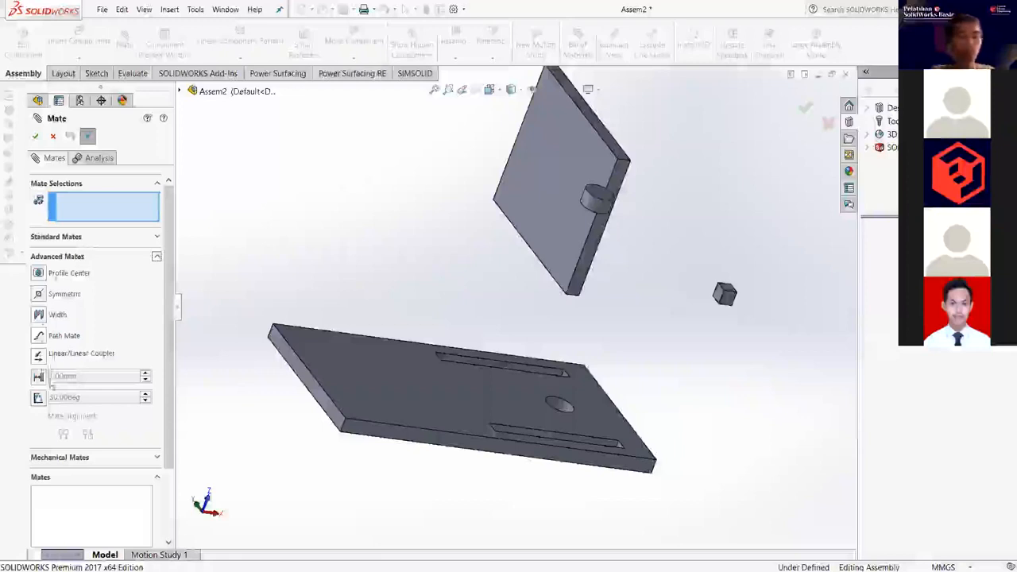
Examine the long slots and the round hole of the Base plate as possible mating geometry.
{"action": "scroll", "coordinate": [567, 337], "scroll_direction": "down", "scroll_amount": 5}
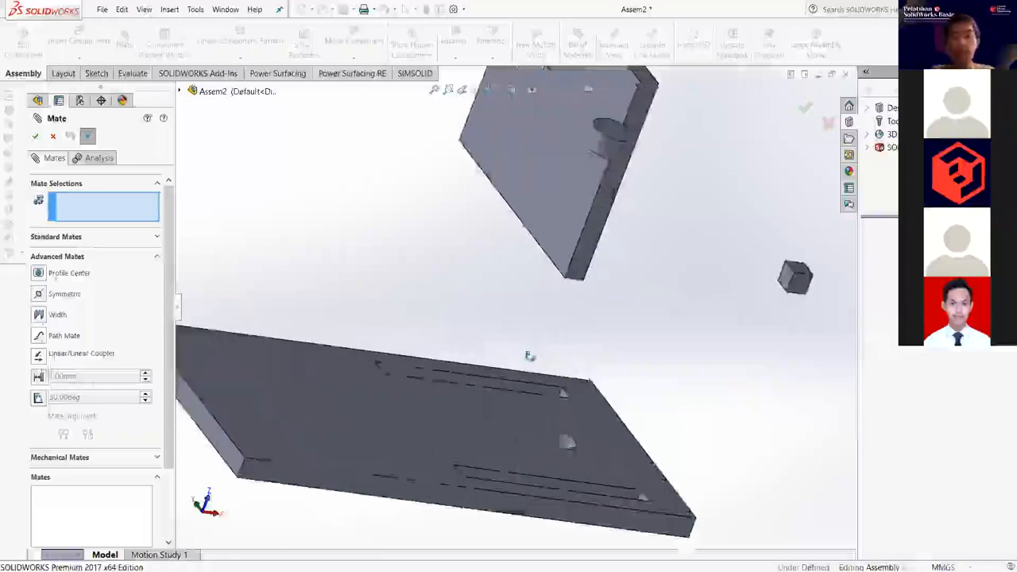
{"action": "middle_click_drag", "start_coordinate": [515, 395], "coordinate": [469, 422]}
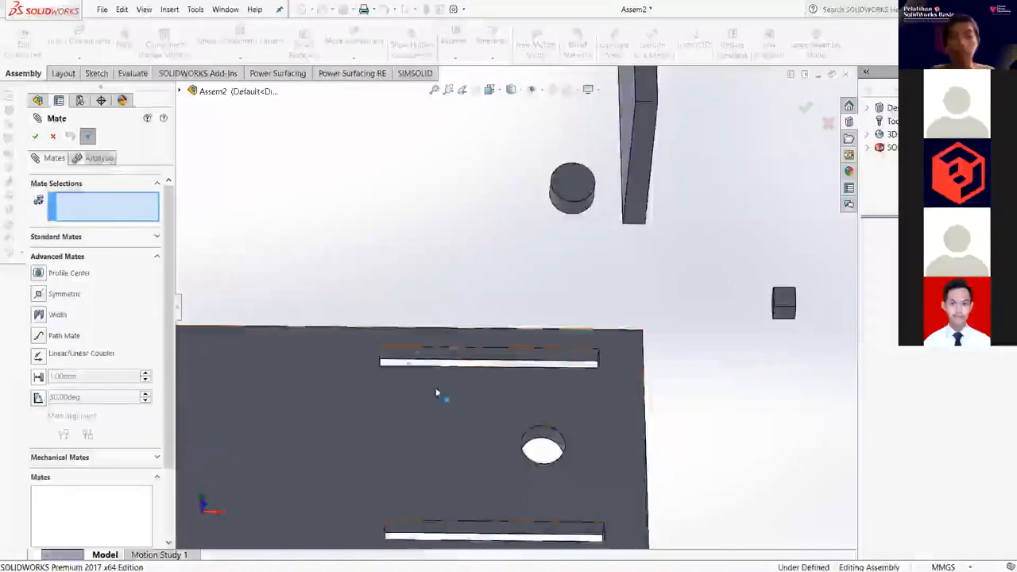
{"action": "scroll", "coordinate": [393, 370], "scroll_direction": "down", "scroll_amount": 3}
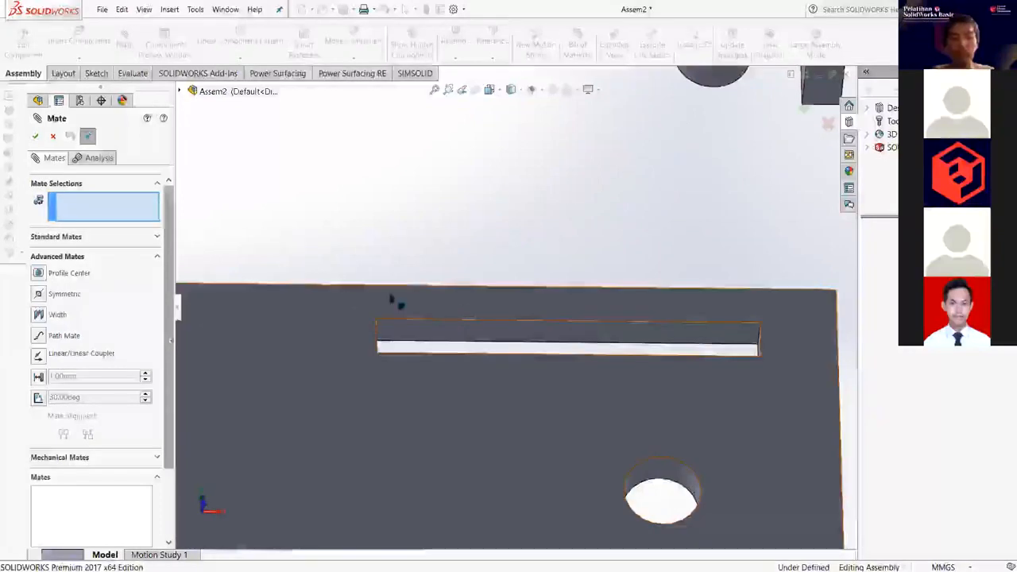
{"action": "scroll", "coordinate": [466, 311], "scroll_direction": "up", "scroll_amount": 2}
{"action": "scroll", "coordinate": [675, 299], "scroll_direction": "up", "scroll_amount": 3}
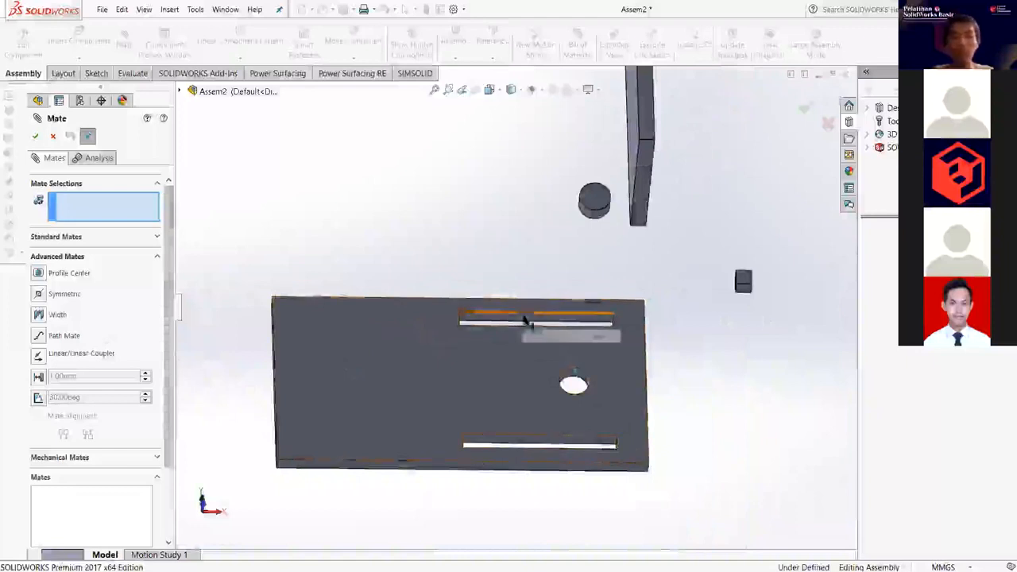
{"action": "scroll", "coordinate": [537, 321], "scroll_direction": "down", "scroll_amount": 5}
{"action": "scroll", "coordinate": [547, 337], "scroll_direction": "up", "scroll_amount": 2}
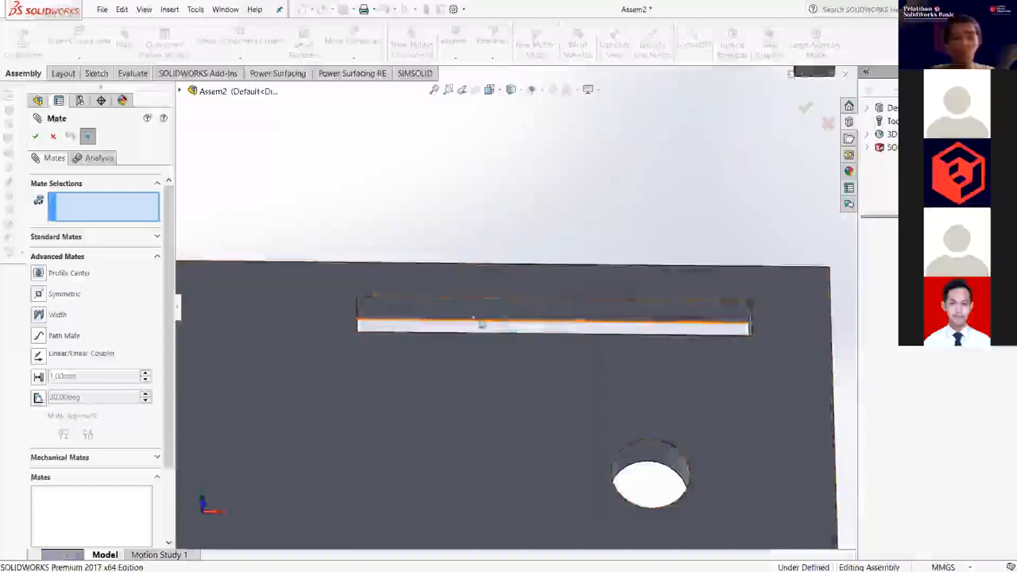
Review the advanced and standard mate types once more, and leave the Mate command without adding a mate.
{"action": "scroll", "coordinate": [118, 255], "scroll_direction": "down", "scroll_amount": 3}
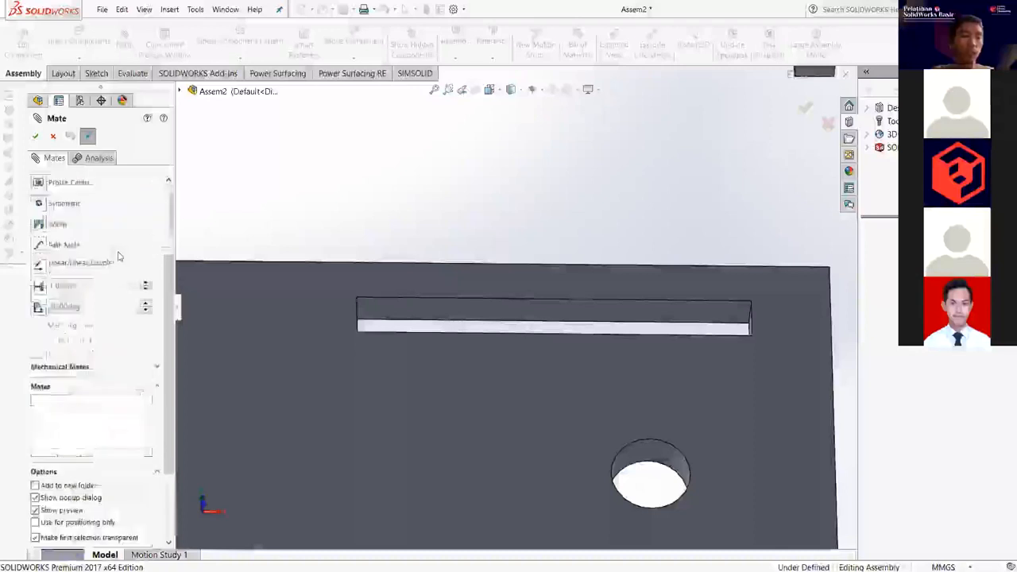
{"action": "scroll", "coordinate": [118, 254], "scroll_direction": "up", "scroll_amount": 3}
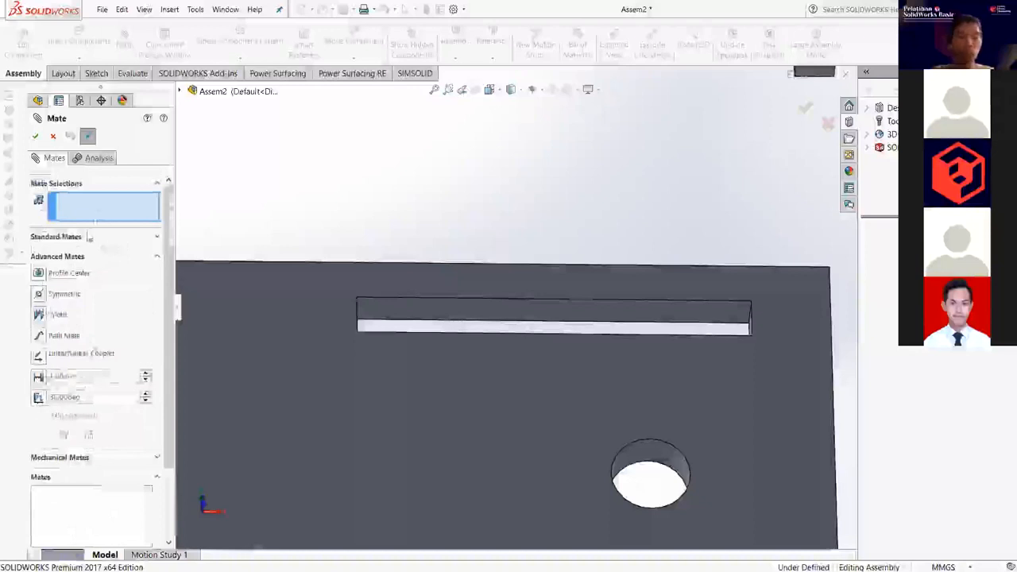
{"action": "left_click", "coordinate": [80, 237]}
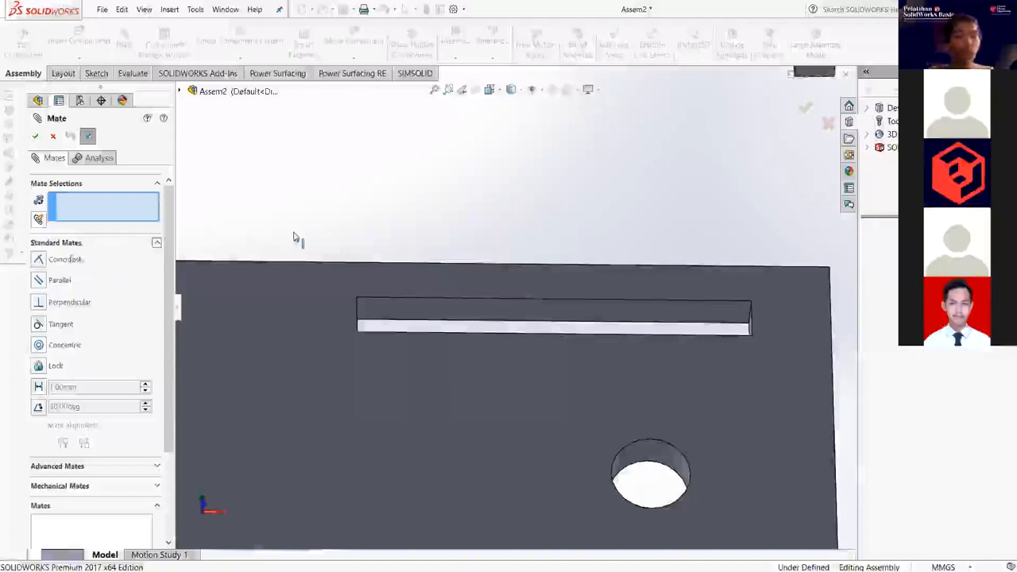
{"action": "scroll", "coordinate": [294, 239], "scroll_direction": "up", "scroll_amount": 4}
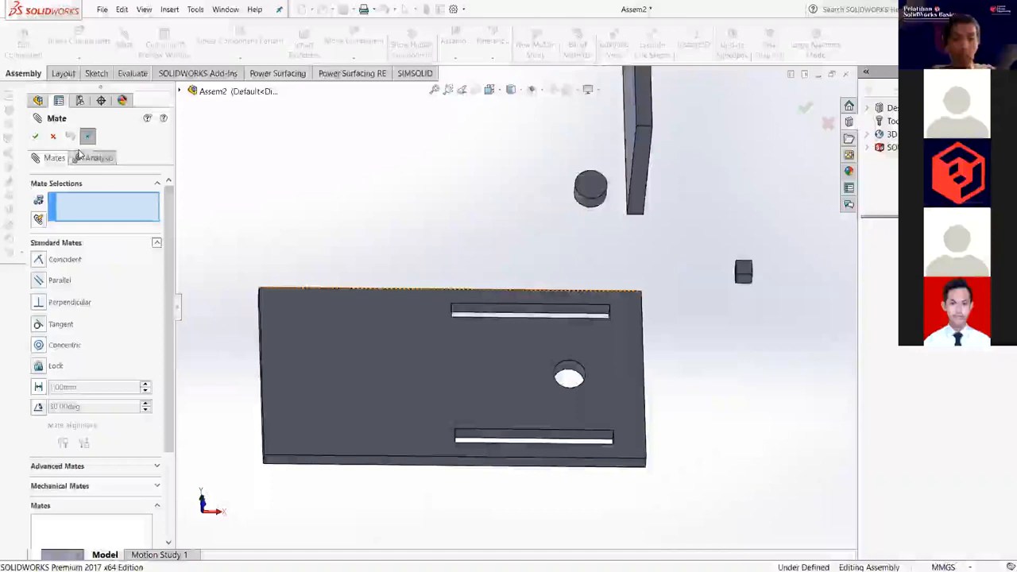
{"action": "left_click", "coordinate": [53, 136]}
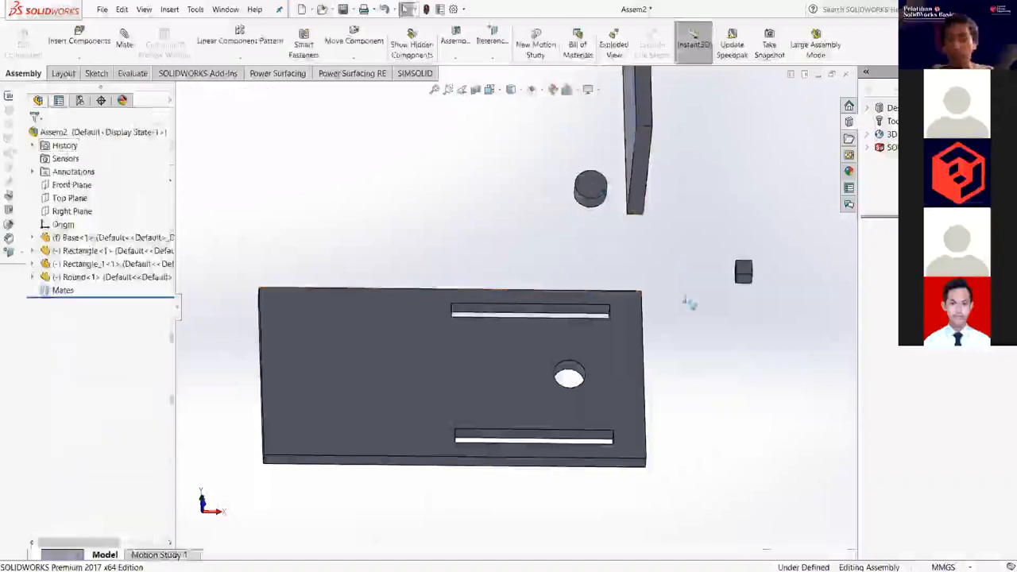
Move the Round part beside the Base plate's short edge, close to the small Rectangle block.
{"action": "left_click_drag", "start_coordinate": [590, 184], "coordinate": [595, 246]}
{"action": "left_click_drag", "start_coordinate": [696, 325], "coordinate": [652, 295]}
{"action": "scroll", "coordinate": [678, 239], "scroll_direction": "down", "scroll_amount": 3}
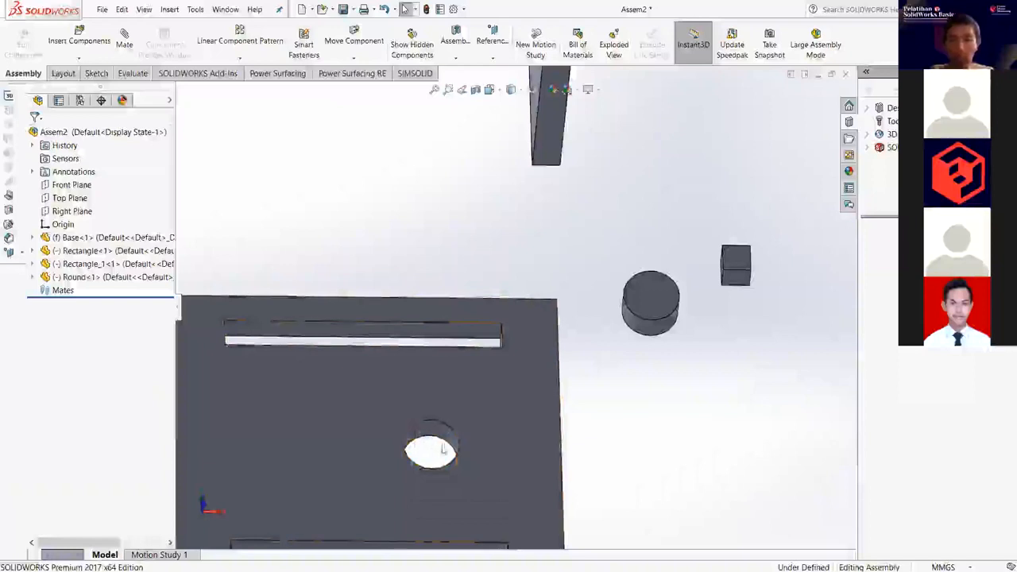
{"action": "scroll", "coordinate": [466, 387], "scroll_direction": "up", "scroll_amount": 3}
{"action": "scroll", "coordinate": [450, 402], "scroll_direction": "down", "scroll_amount": 2}
{"action": "scroll", "coordinate": [456, 428], "scroll_direction": "down", "scroll_amount": 1}
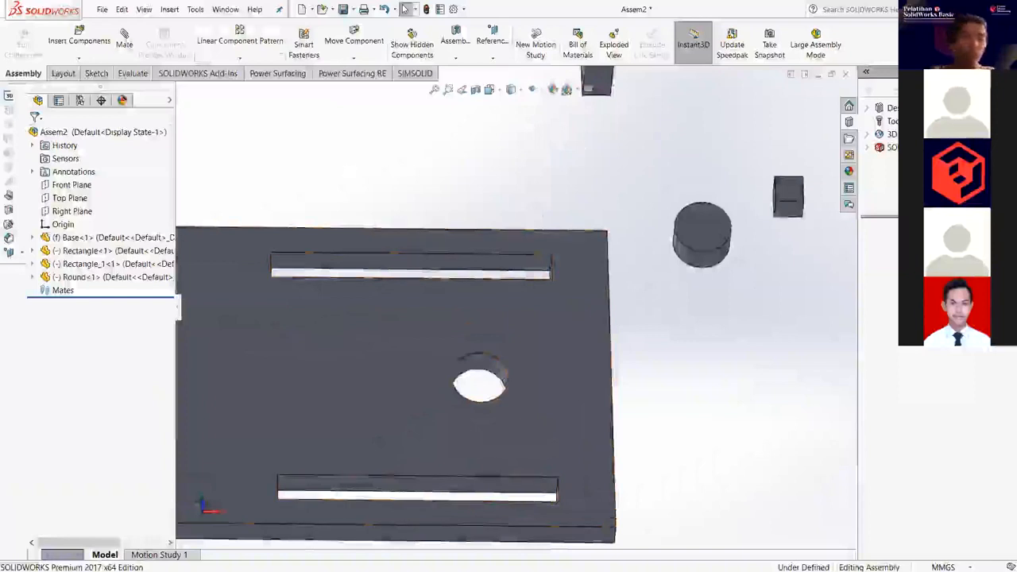
Add a Concentric mate between the Round part's cylindrical face and the Base plate's round hole.
{"action": "left_click", "coordinate": [123, 39]}
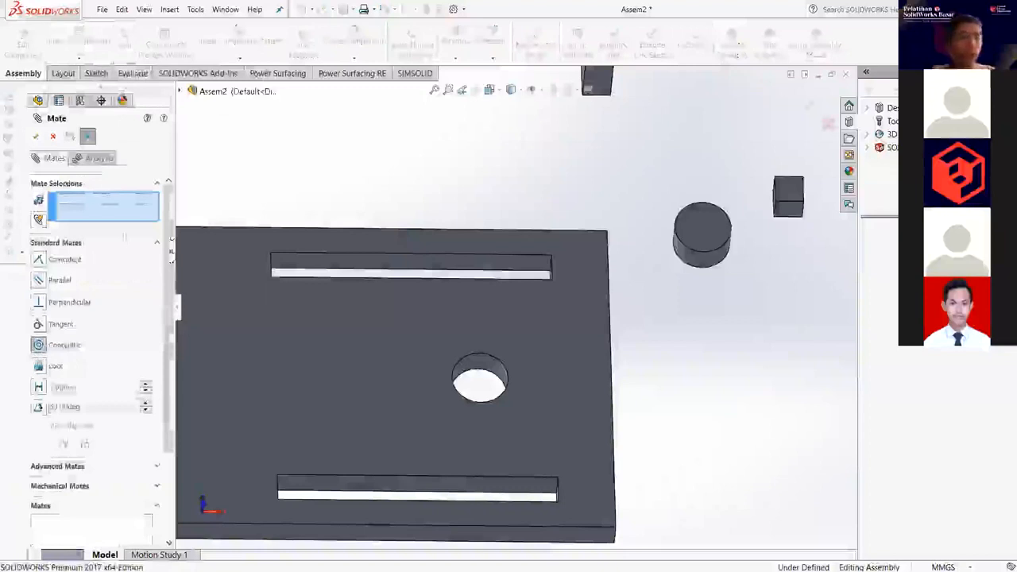
{"action": "left_click", "coordinate": [707, 268]}
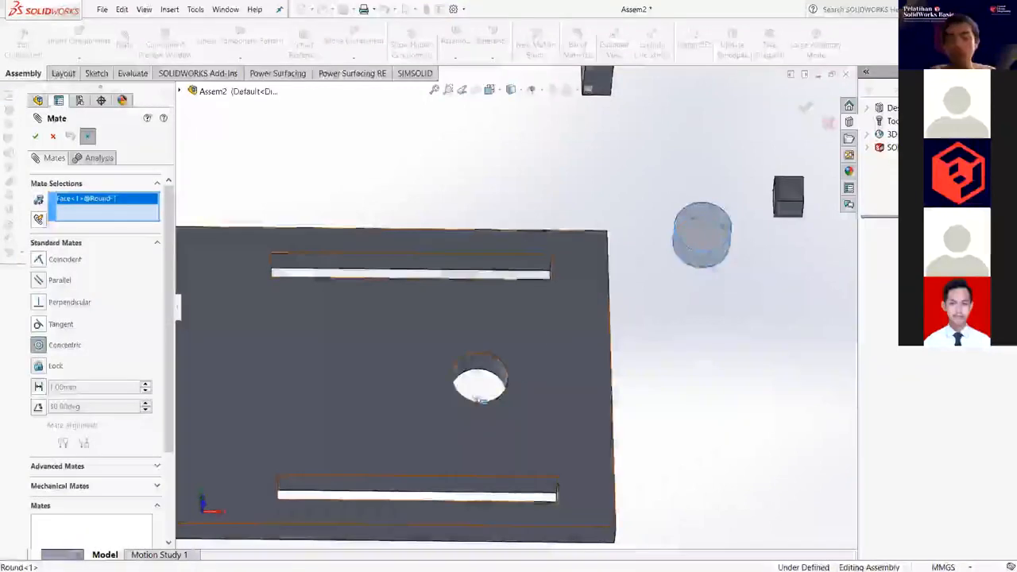
{"action": "scroll", "coordinate": [509, 338], "scroll_direction": "down", "scroll_amount": 3}
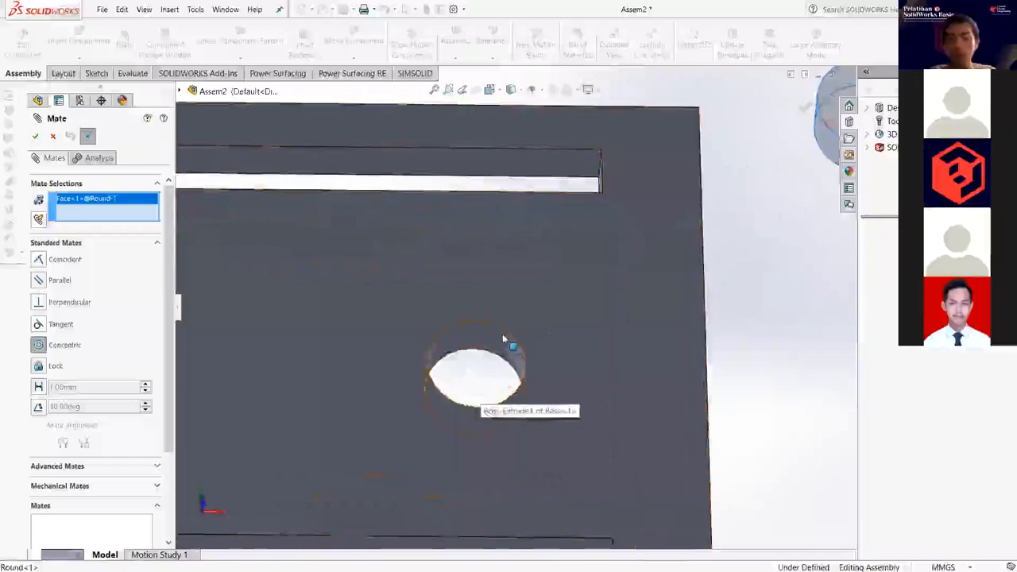
{"action": "left_click", "coordinate": [503, 339]}
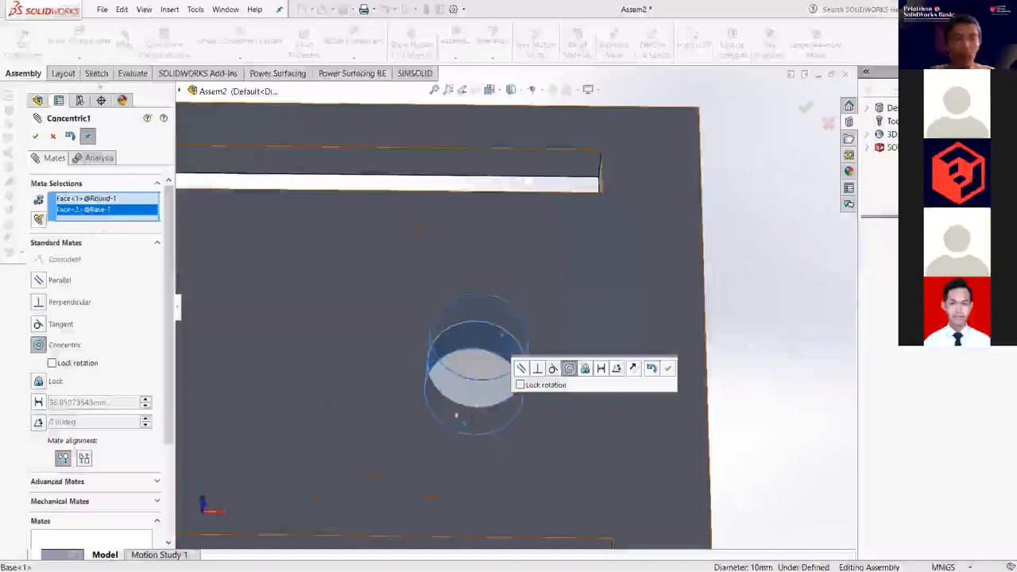
{"action": "key", "text": "Return"}
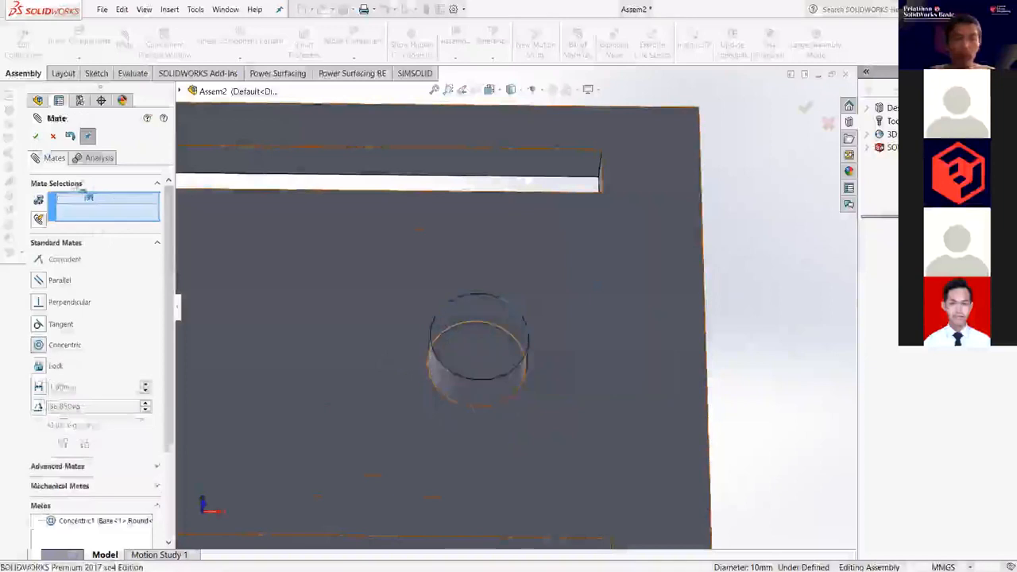
{"action": "left_click", "coordinate": [53, 137]}
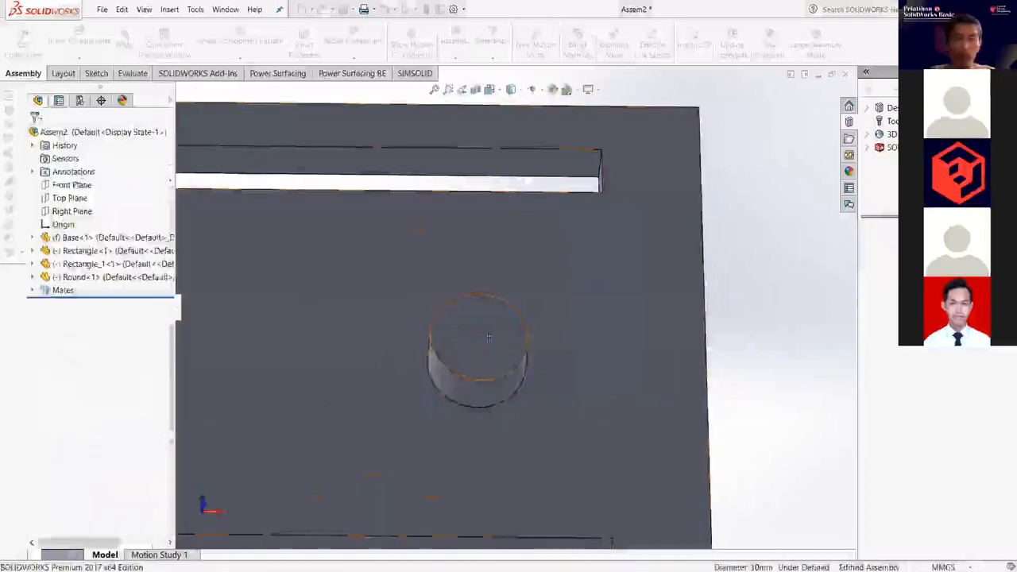
Add a Coincident mate between the Round part's flat end face and the Base plate's large face.
{"action": "mouse_move", "coordinate": [509, 349]}
{"action": "middle_mouse_down"}
{"action": "mouse_move", "coordinate": [464, 363]}
{"action": "mouse_move", "coordinate": [512, 330]}
{"action": "mouse_move", "coordinate": [472, 323]}
{"action": "mouse_move", "coordinate": [530, 355]}
{"action": "mouse_move", "coordinate": [509, 334]}
{"action": "middle_mouse_up"}
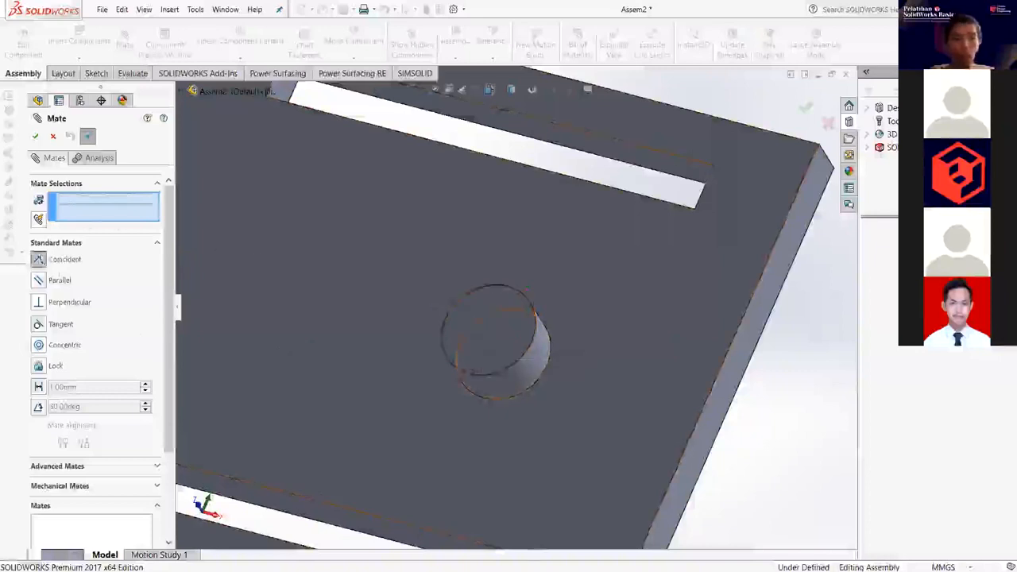
{"action": "left_click", "coordinate": [477, 325]}
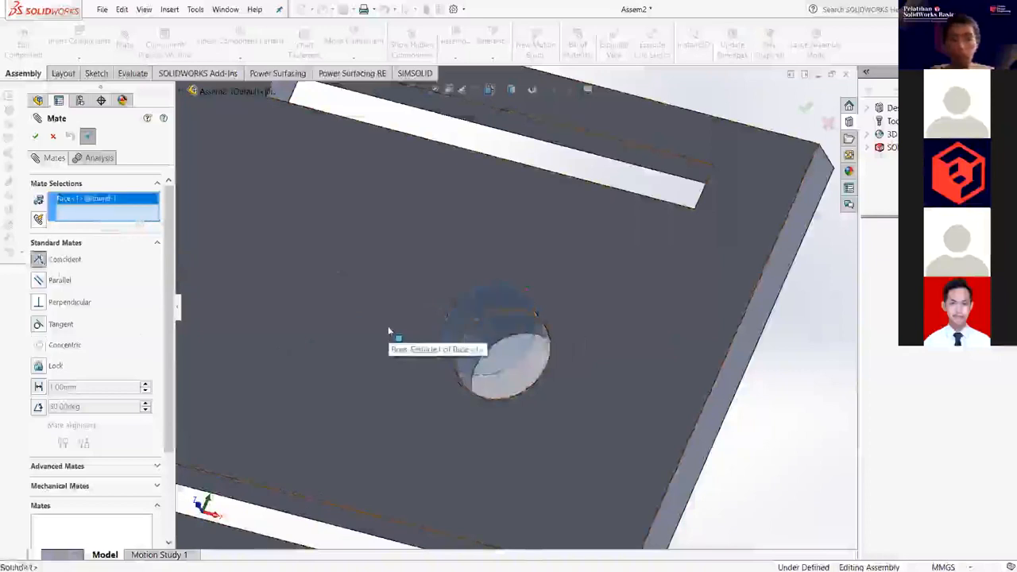
{"action": "scroll", "coordinate": [522, 438], "scroll_direction": "up", "scroll_amount": 3}
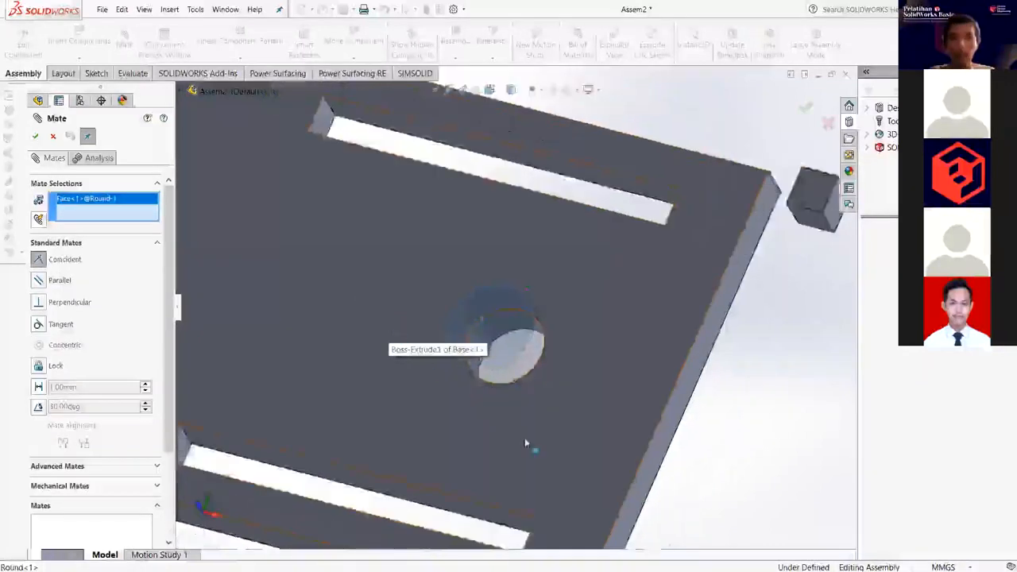
{"action": "left_click", "coordinate": [481, 349]}
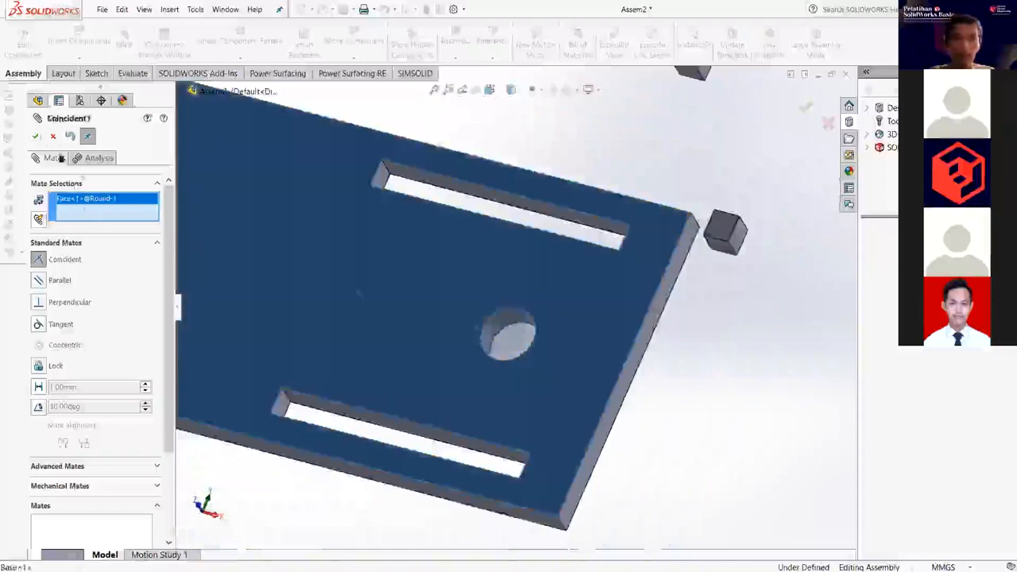
{"action": "key", "text": "Return"}
{"action": "key", "text": "Return"}
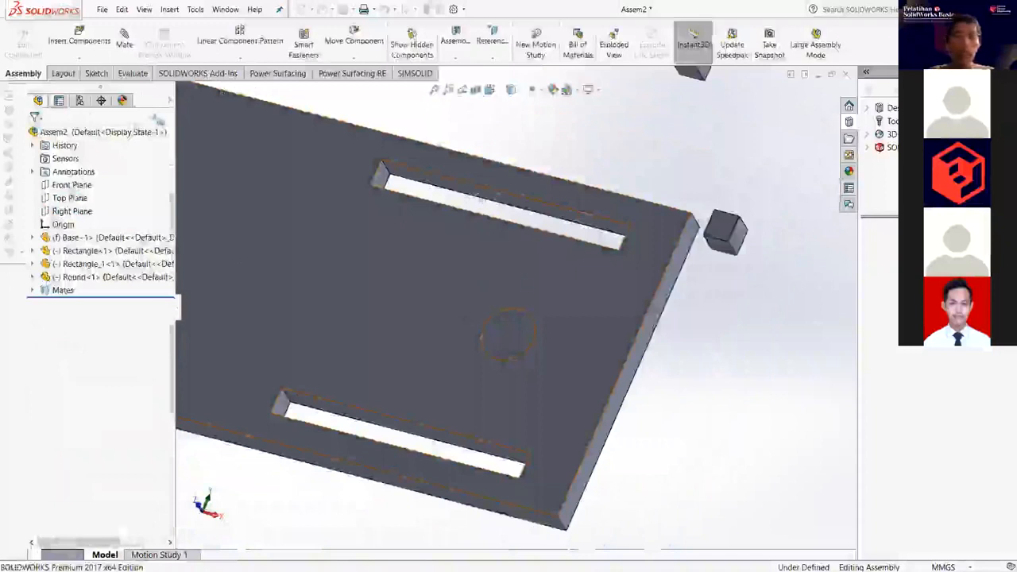
{"action": "scroll", "coordinate": [513, 275], "scroll_direction": "up", "scroll_amount": 2}
{"action": "scroll", "coordinate": [461, 302], "scroll_direction": "down", "scroll_amount": 1}
{"action": "scroll", "coordinate": [461, 302], "scroll_direction": "up", "scroll_amount": 1}
{"action": "left_click", "coordinate": [128, 45]}
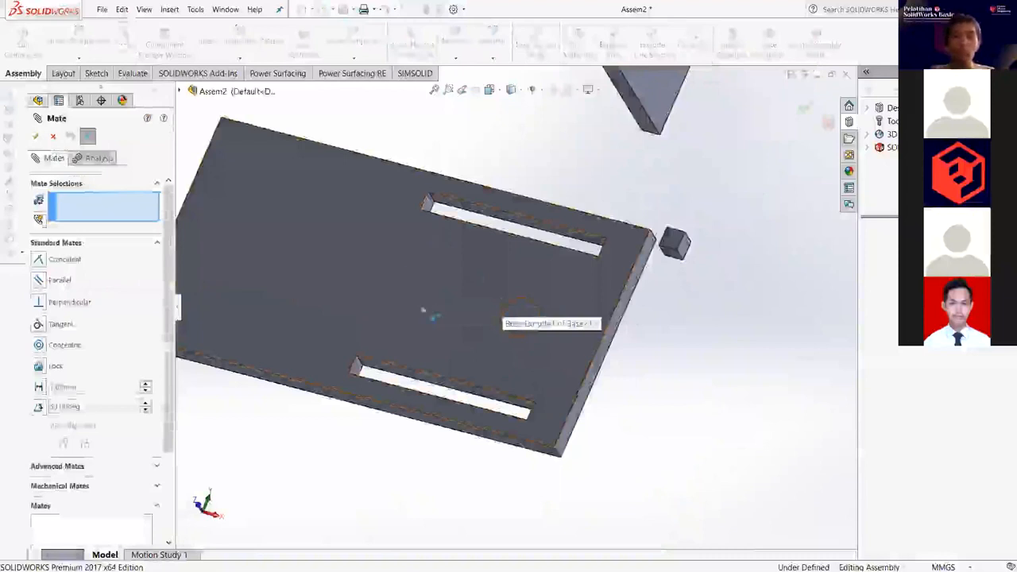
{"action": "scroll", "coordinate": [359, 266], "scroll_direction": "up", "scroll_amount": 2}
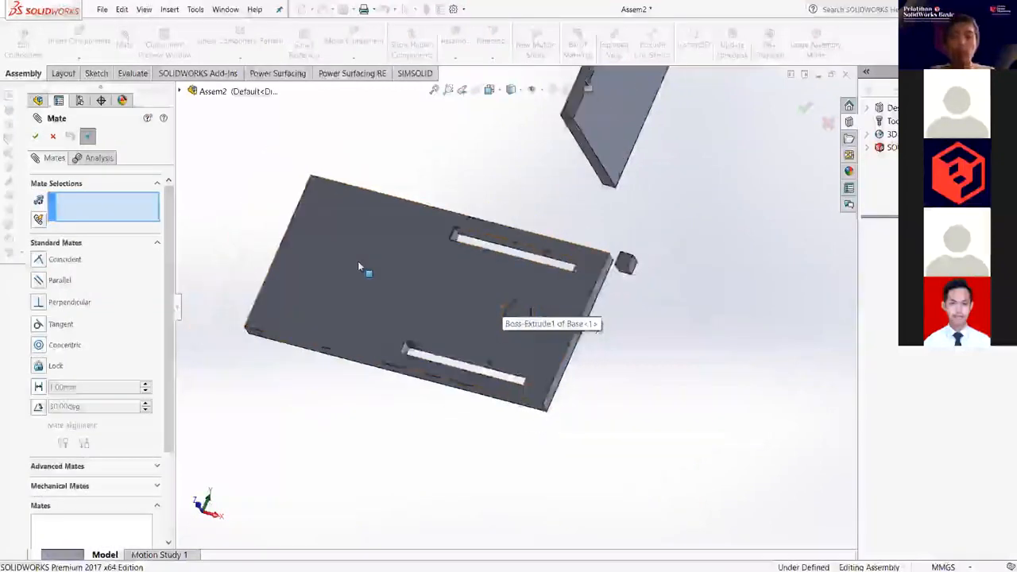
{"action": "scroll", "coordinate": [358, 267], "scroll_direction": "down", "scroll_amount": 2}
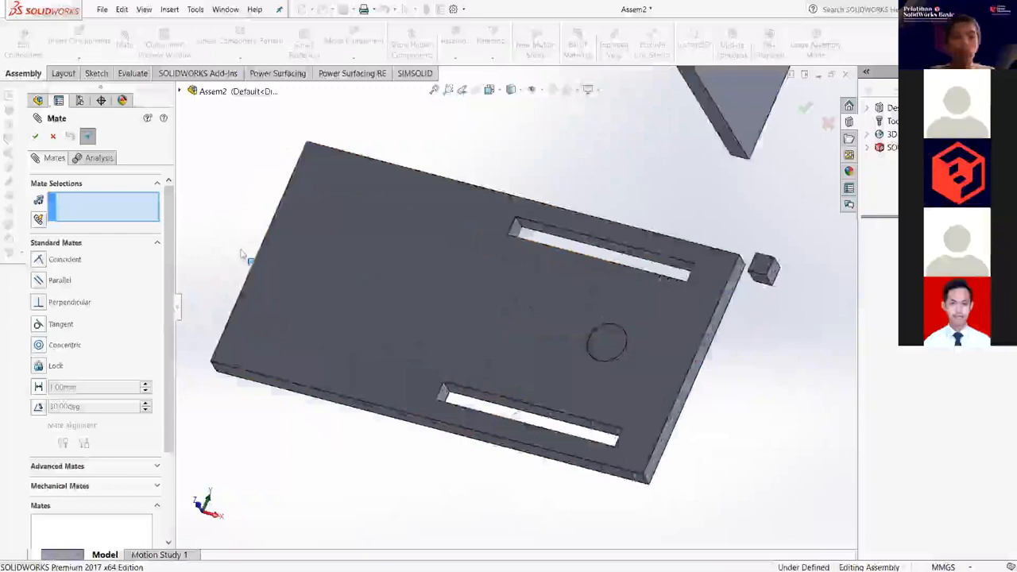
{"action": "left_click", "coordinate": [53, 137]}
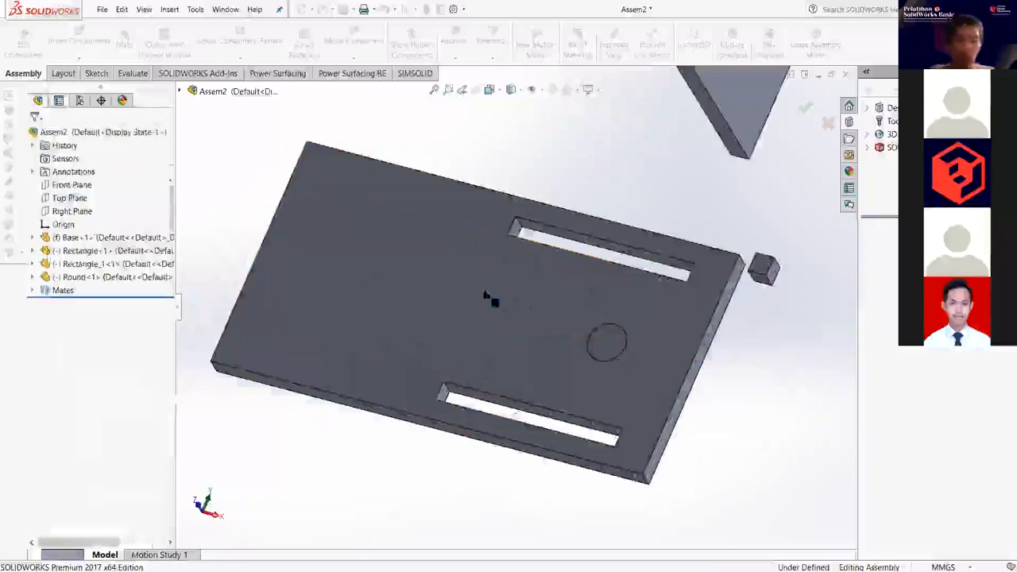
Move the small Rectangle block beside the Base plate's long edge, above the upper slot.
{"action": "scroll", "coordinate": [690, 213], "scroll_direction": "down", "scroll_amount": 1}
{"action": "left_click_drag", "start_coordinate": [689, 214], "coordinate": [531, 140]}
{"action": "scroll", "coordinate": [492, 156], "scroll_direction": "down", "scroll_amount": 1}
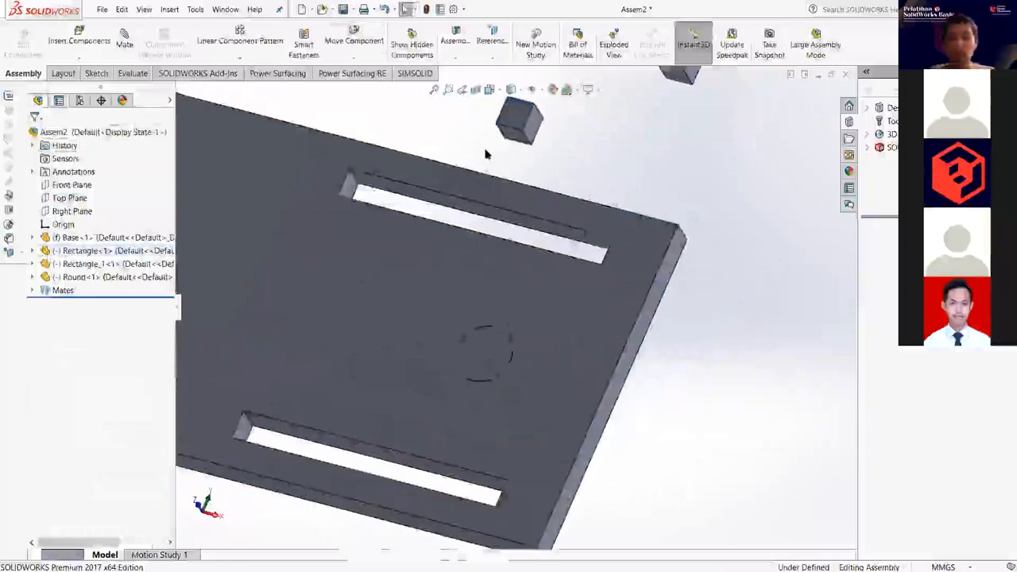
Check the lengths of the small Rectangle block's short edge and the Base plate's short corner edge.
{"action": "scroll", "coordinate": [493, 156], "scroll_direction": "down", "scroll_amount": 1}
{"action": "scroll", "coordinate": [490, 151], "scroll_direction": "down", "scroll_amount": 1}
{"action": "left_click", "coordinate": [490, 150]}
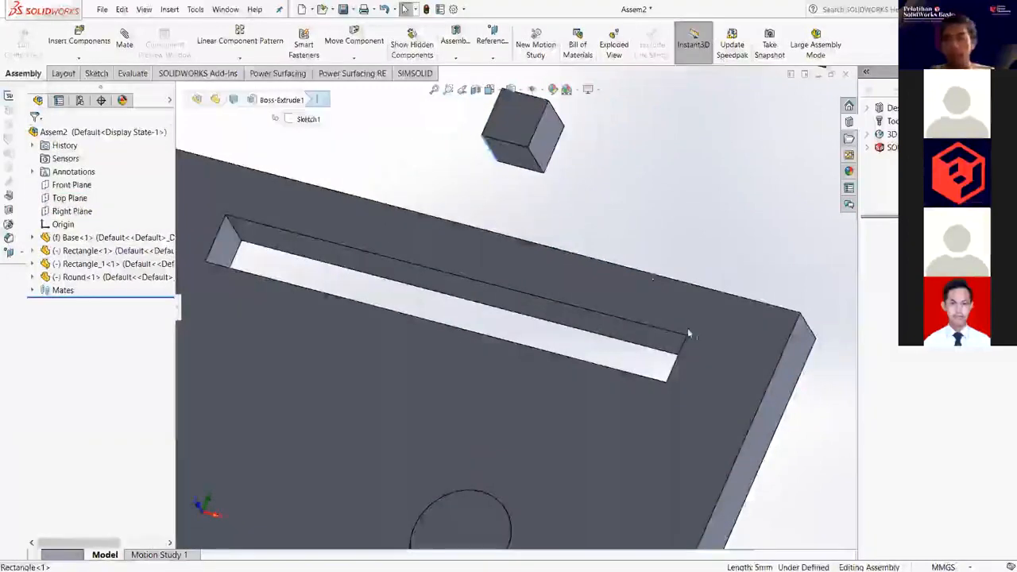
{"action": "scroll", "coordinate": [388, 154], "scroll_direction": "up", "scroll_amount": 1}
{"action": "scroll", "coordinate": [410, 193], "scroll_direction": "down", "scroll_amount": 2}
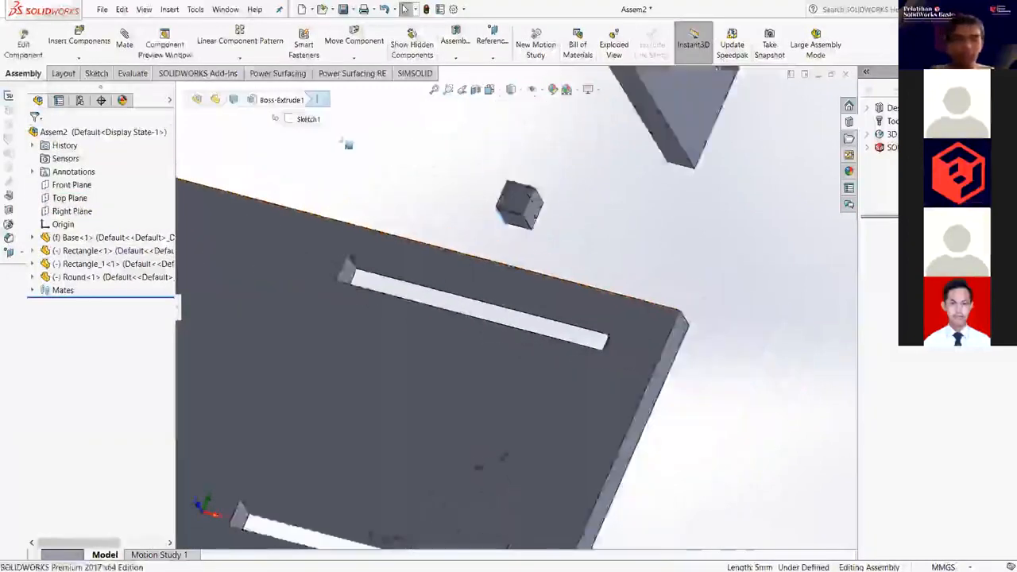
{"action": "scroll", "coordinate": [410, 193], "scroll_direction": "down", "scroll_amount": 3}
{"action": "scroll", "coordinate": [410, 194], "scroll_direction": "down", "scroll_amount": 1}
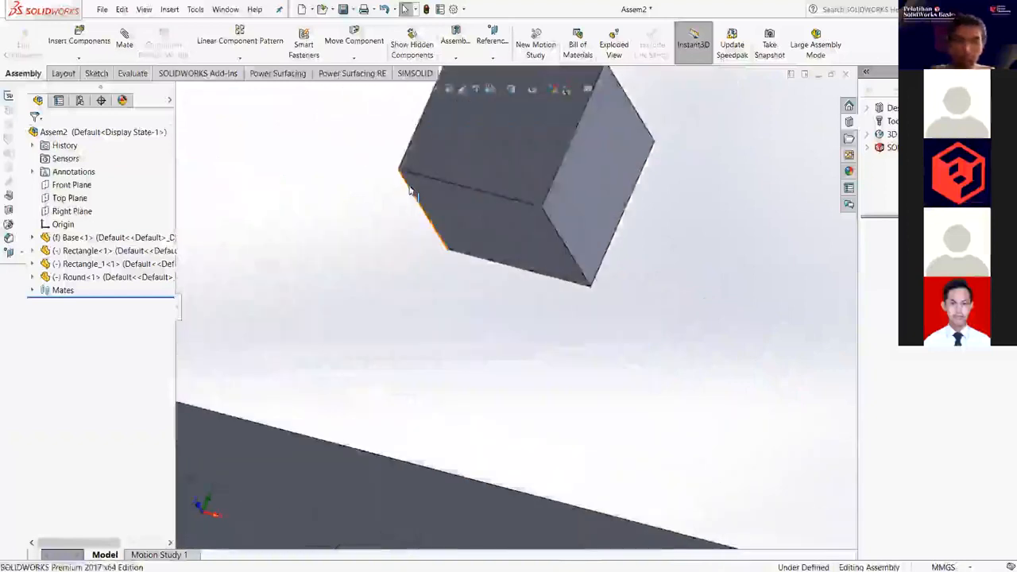
{"action": "left_click", "coordinate": [410, 191]}
{"action": "scroll", "coordinate": [410, 190], "scroll_direction": "up", "scroll_amount": 3}
{"action": "scroll", "coordinate": [575, 318], "scroll_direction": "up", "scroll_amount": 3}
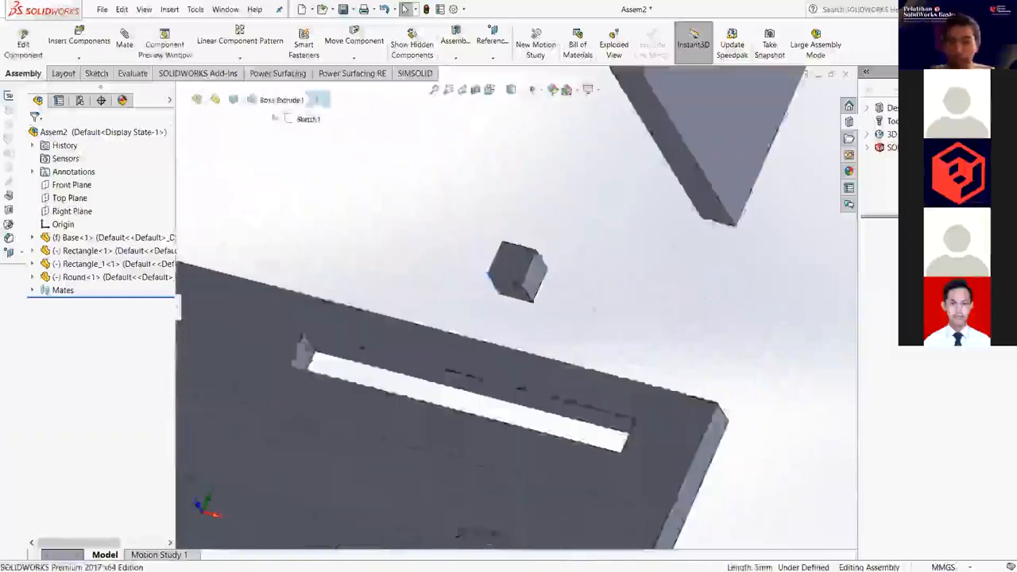
{"action": "scroll", "coordinate": [575, 318], "scroll_direction": "down", "scroll_amount": 4}
{"action": "left_click", "coordinate": [575, 317], "text": "ctrl"}
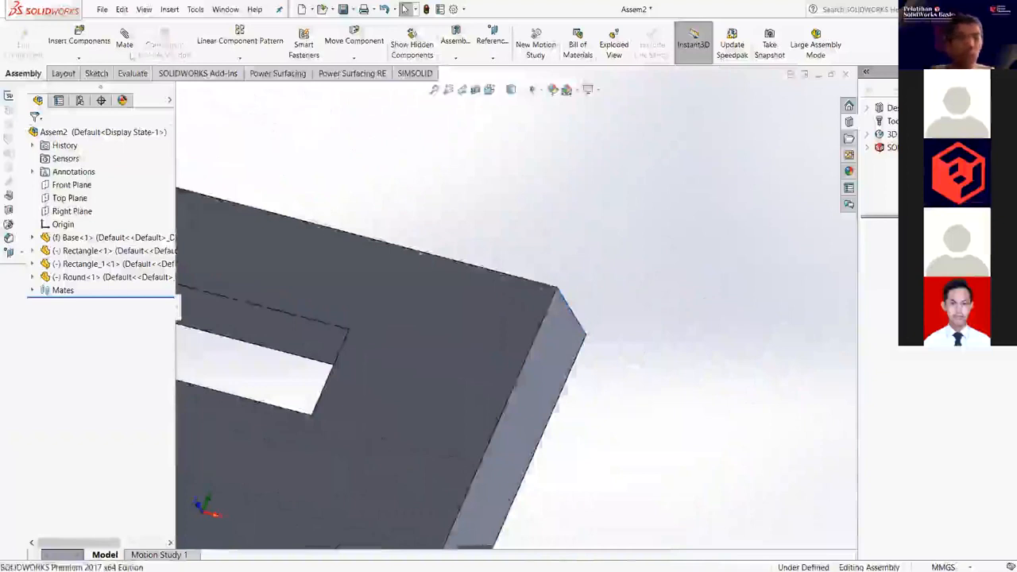
Add a Coincident mate between the small Rectangle block's short edge and the Base plate's corner edge across its thickness.
{"action": "left_click", "coordinate": [126, 41]}
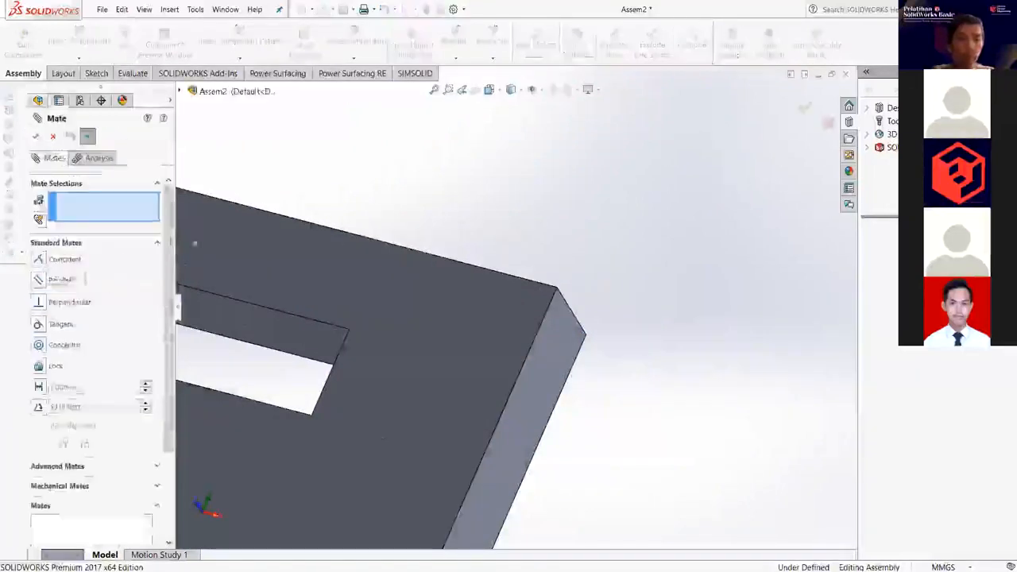
{"action": "scroll", "coordinate": [341, 223], "scroll_direction": "up", "scroll_amount": 5}
{"action": "scroll", "coordinate": [341, 223], "scroll_direction": "down", "scroll_amount": 4}
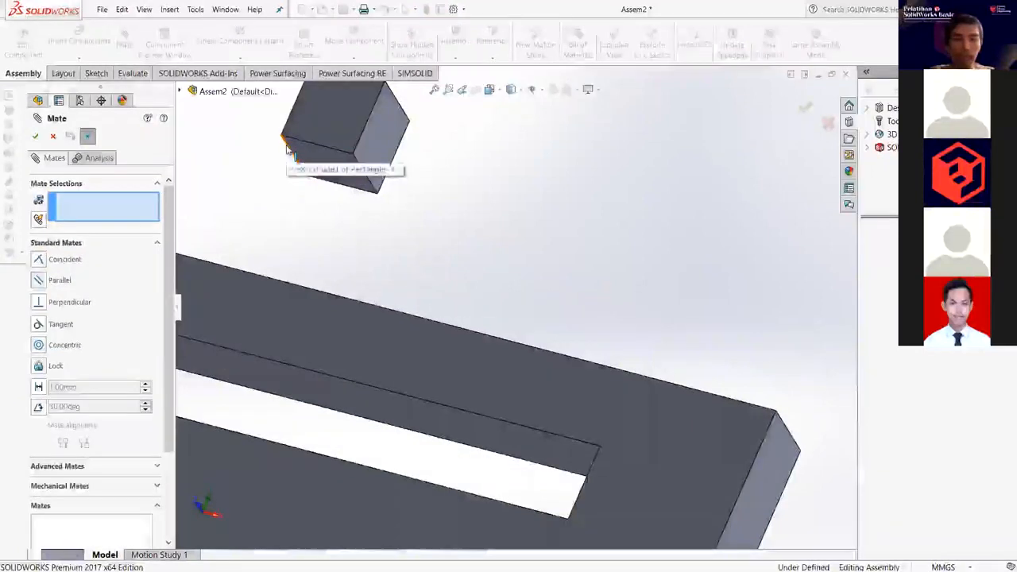
{"action": "left_click", "coordinate": [291, 149]}
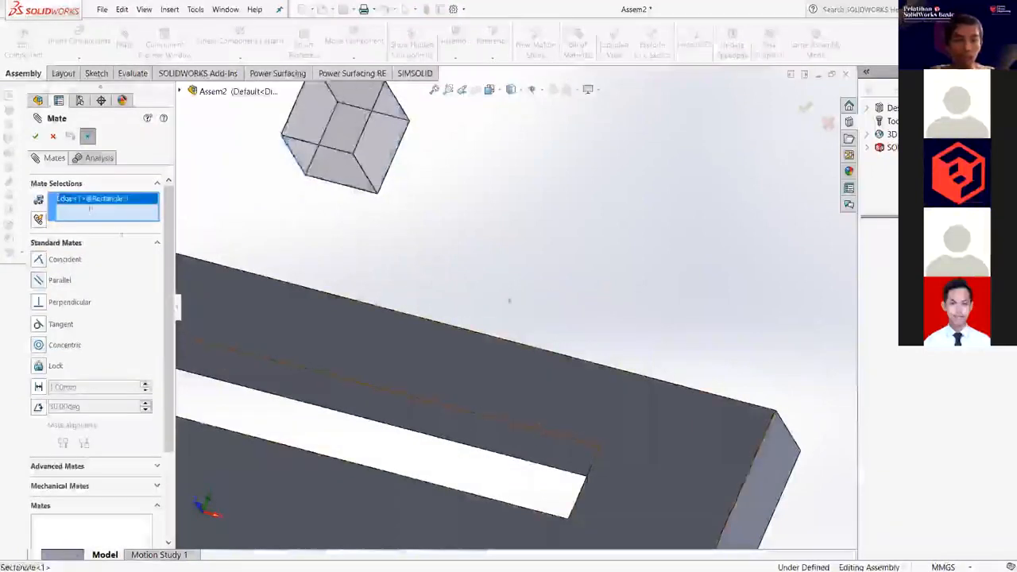
{"action": "scroll", "coordinate": [758, 399], "scroll_direction": "up", "scroll_amount": 3}
{"action": "scroll", "coordinate": [699, 409], "scroll_direction": "down", "scroll_amount": 6}
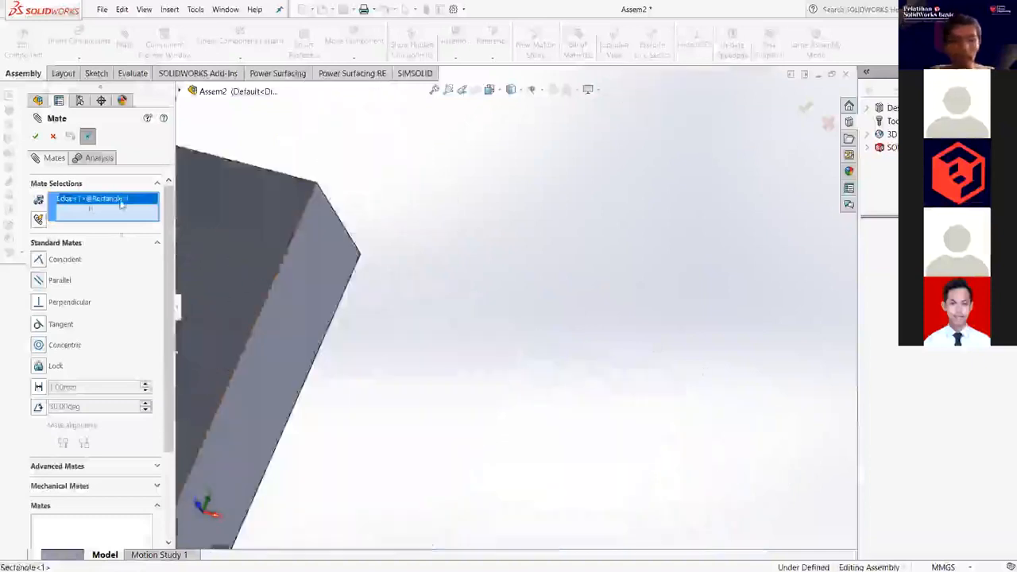
{"action": "scroll", "coordinate": [409, 266], "scroll_direction": "up", "scroll_amount": 1}
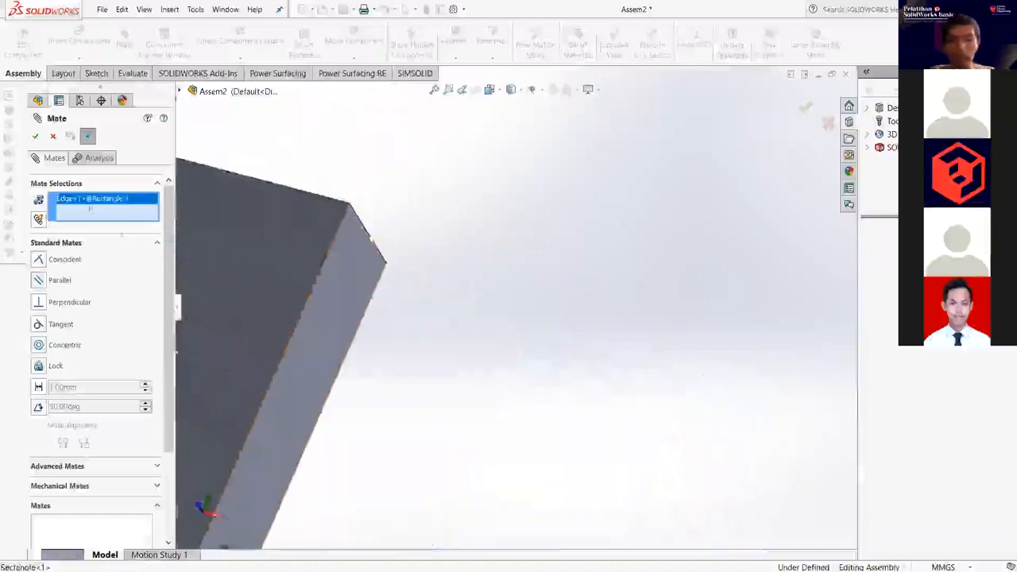
{"action": "left_click", "coordinate": [372, 242]}
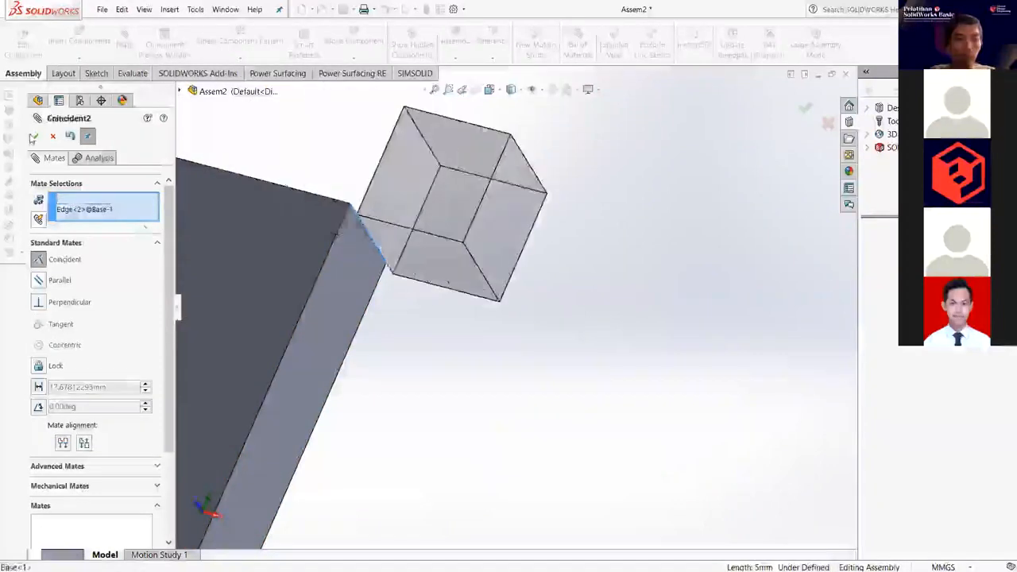
{"action": "left_click", "coordinate": [36, 136]}
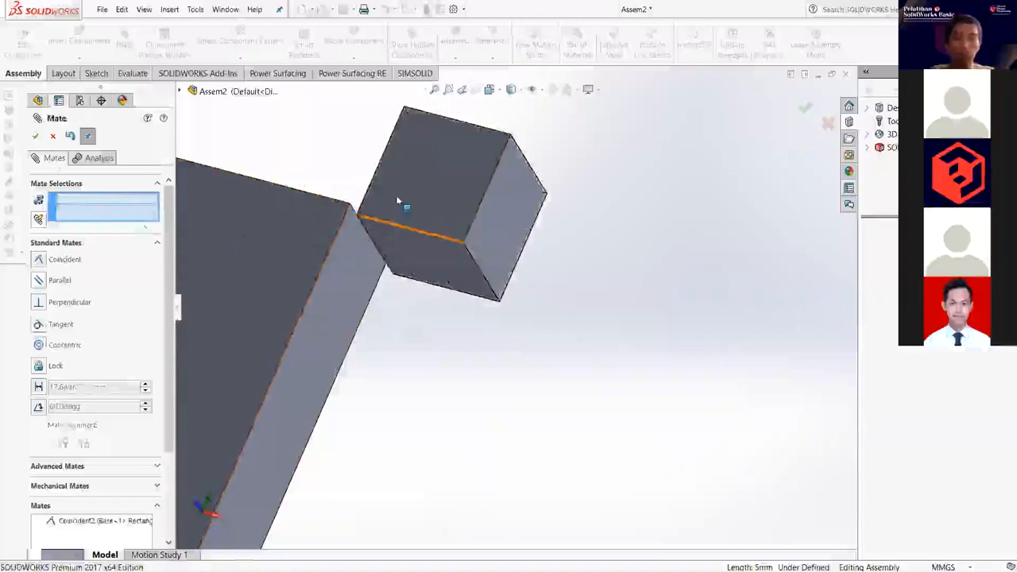
{"action": "left_click", "coordinate": [334, 233]}
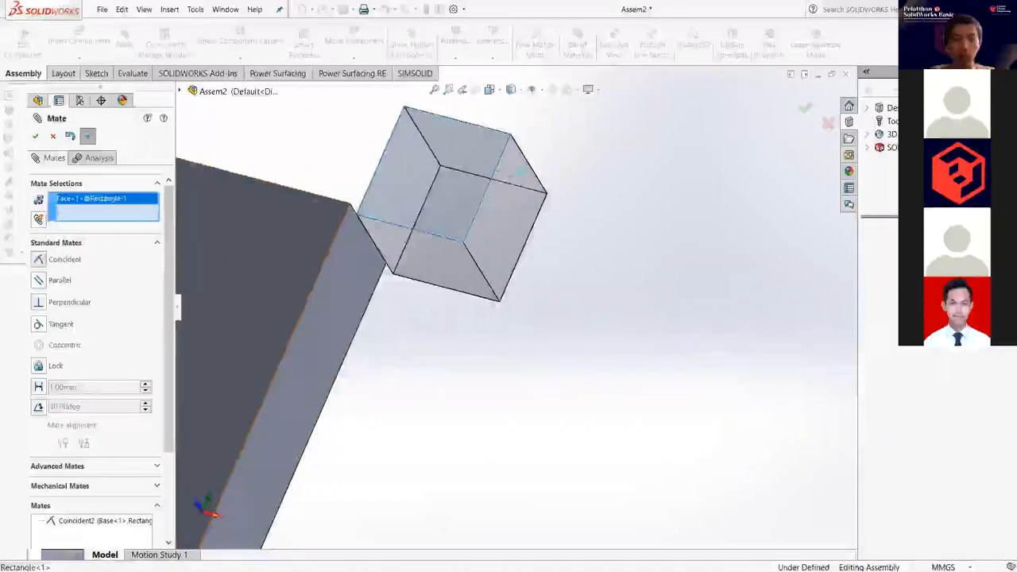
{"action": "left_click", "coordinate": [217, 293]}
{"action": "scroll", "coordinate": [330, 215], "scroll_direction": "down", "scroll_amount": 3}
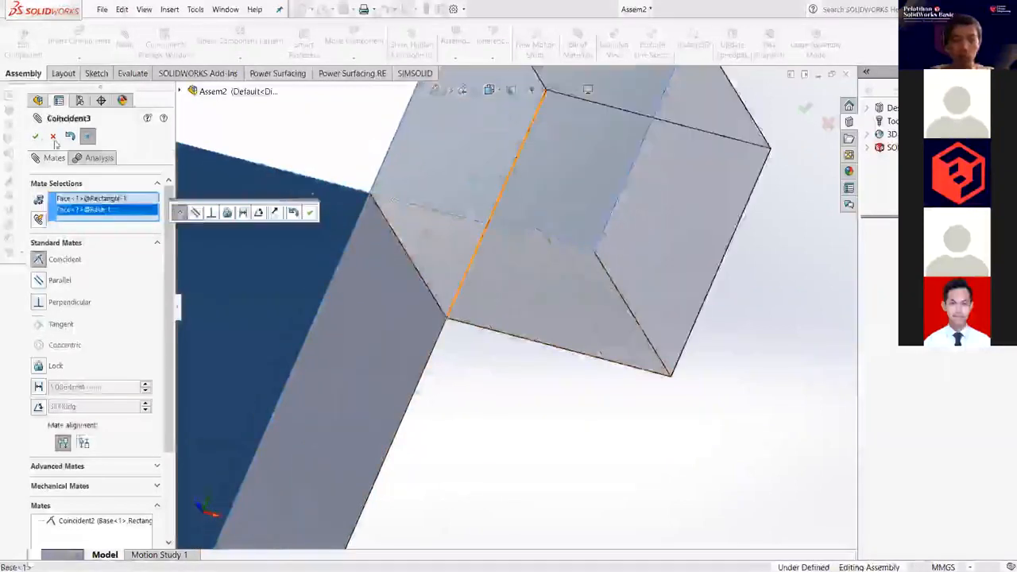
{"action": "scroll", "coordinate": [383, 347], "scroll_direction": "up", "scroll_amount": 4}
{"action": "right_click", "coordinate": [382, 345]}
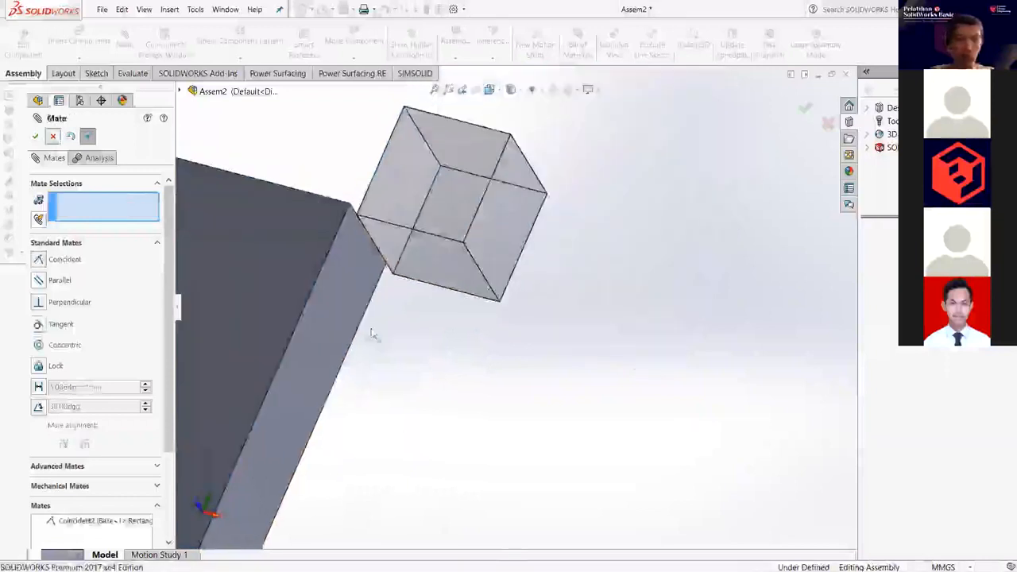
{"action": "key", "text": "Escape"}
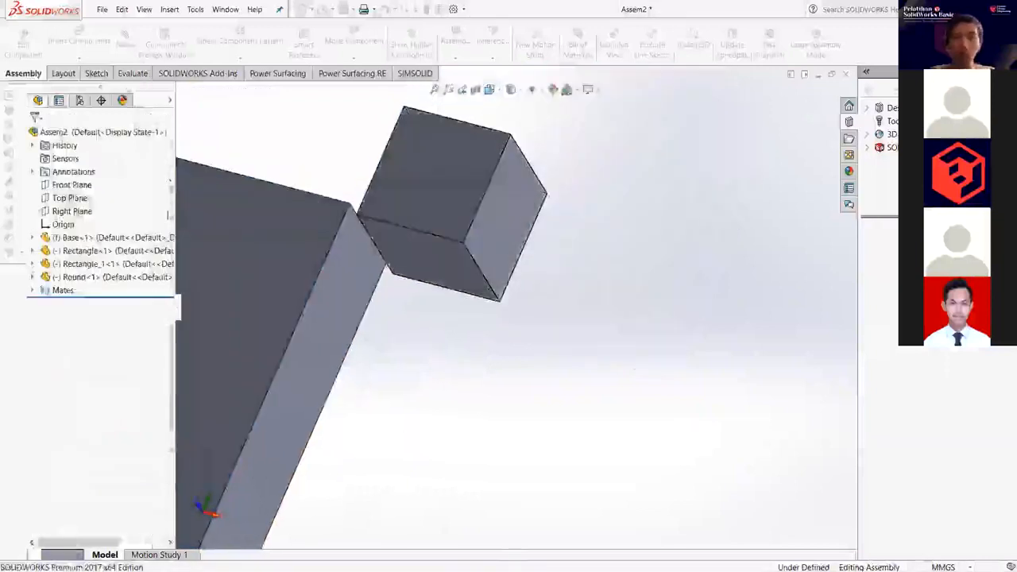
Add a Coincident mate between the small Rectangle block's corner vertex and the Base plate's nearest corner vertex, and leave the Mate command.
{"action": "key", "text": "m"}
{"action": "scroll", "coordinate": [499, 249], "scroll_direction": "down", "scroll_amount": 6}
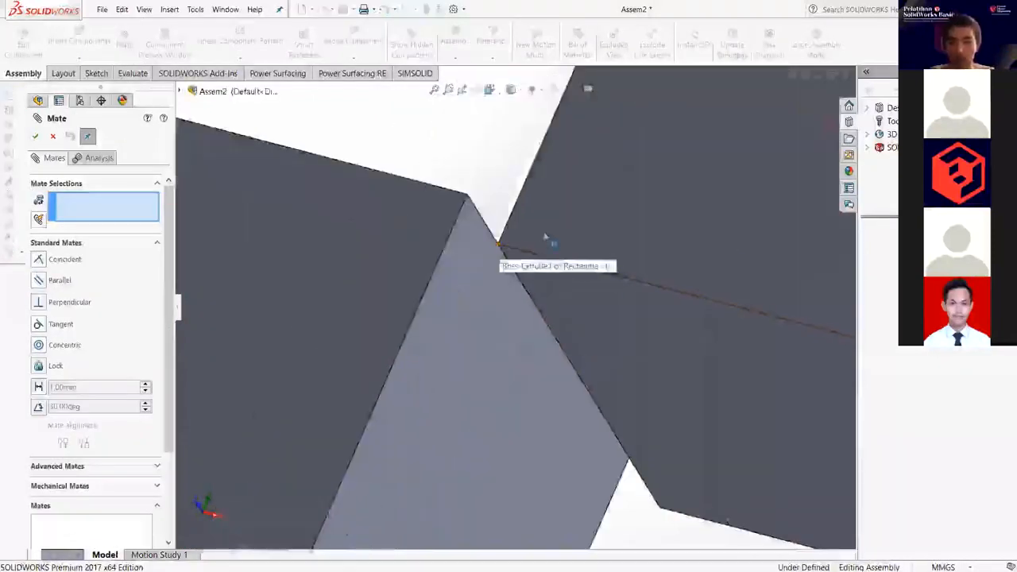
{"action": "scroll", "coordinate": [548, 238], "scroll_direction": "up", "scroll_amount": 2}
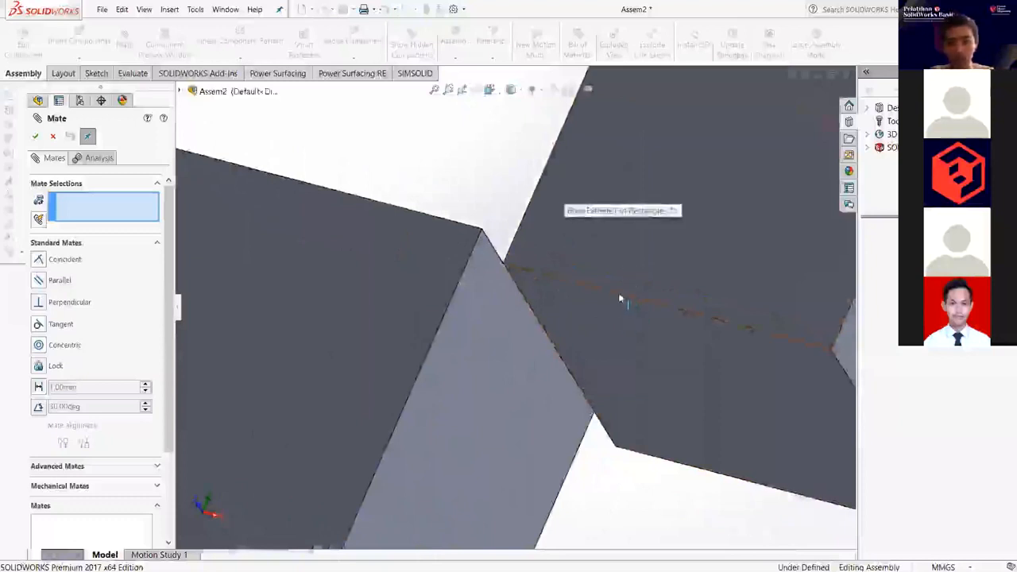
{"action": "scroll", "coordinate": [517, 265], "scroll_direction": "down", "scroll_amount": 2}
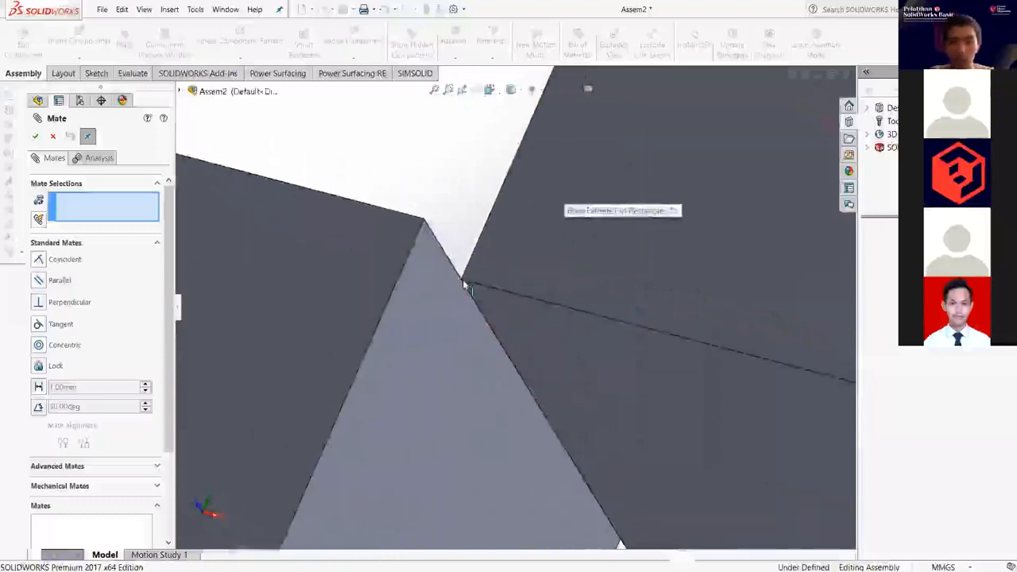
{"action": "left_click", "coordinate": [461, 283]}
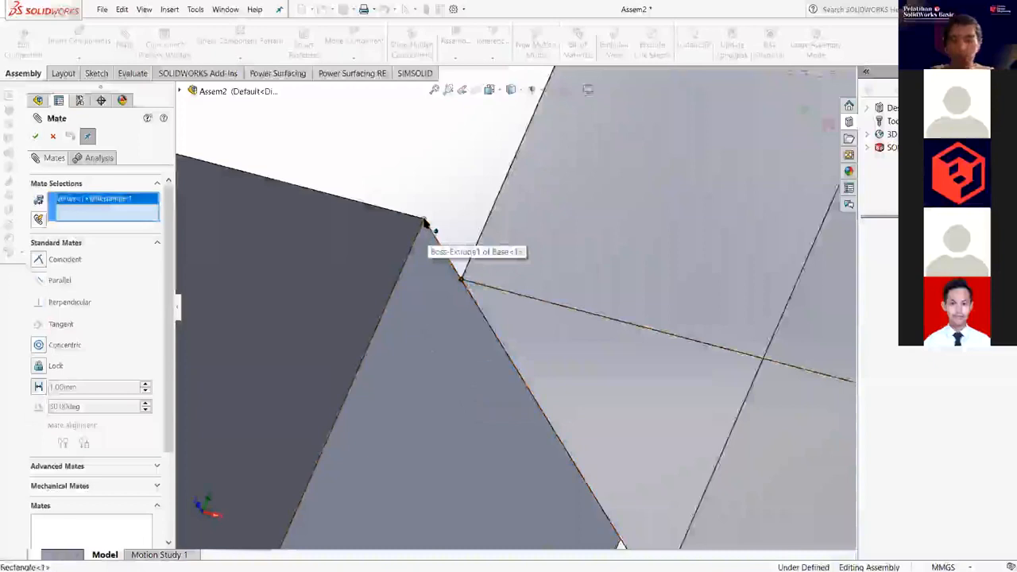
{"action": "left_click", "coordinate": [425, 221]}
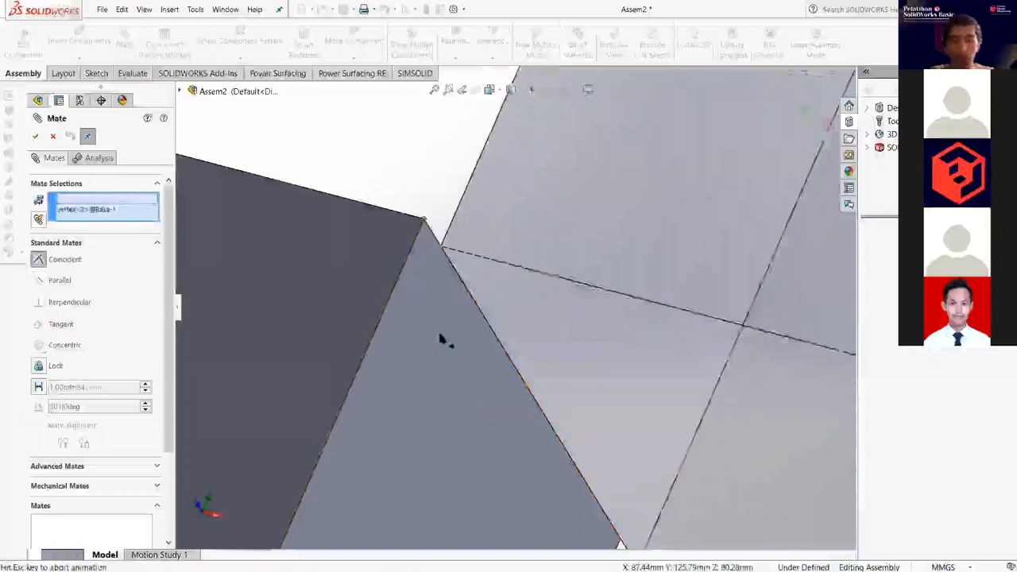
{"action": "scroll", "coordinate": [509, 317], "scroll_direction": "up", "scroll_amount": 5}
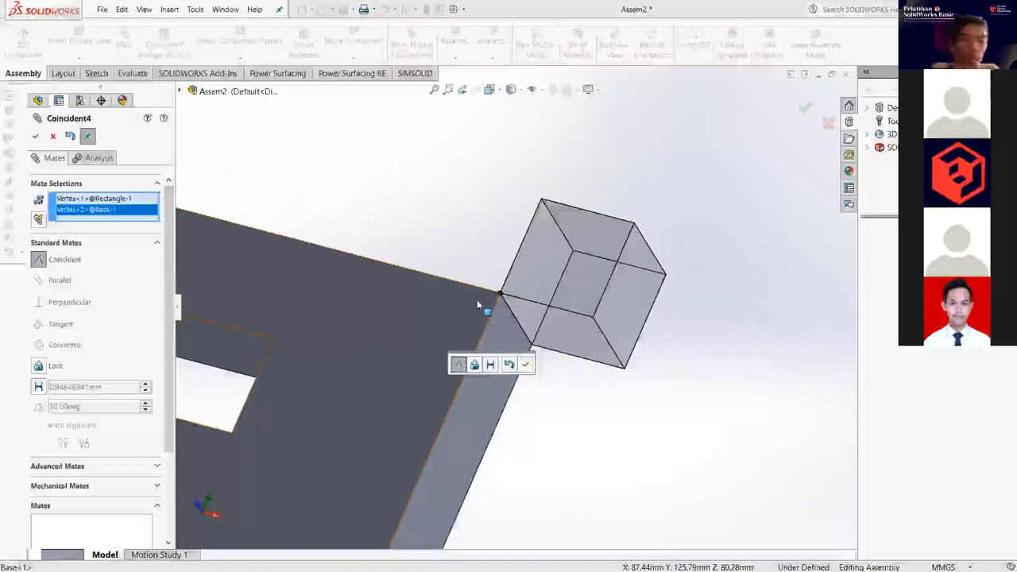
{"action": "left_click", "coordinate": [35, 136]}
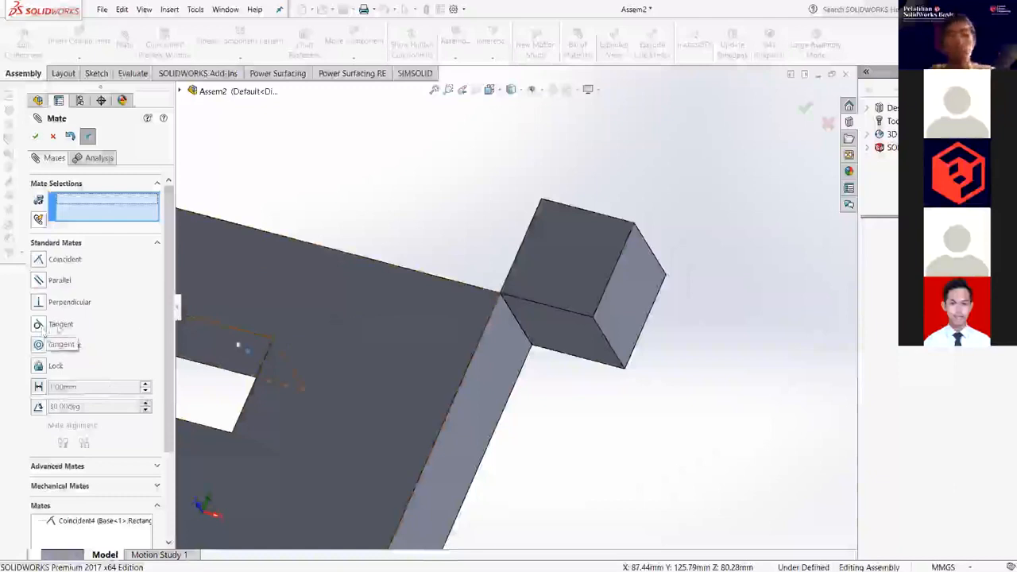
{"action": "middle_click_drag", "start_coordinate": [374, 291], "coordinate": [419, 291]}
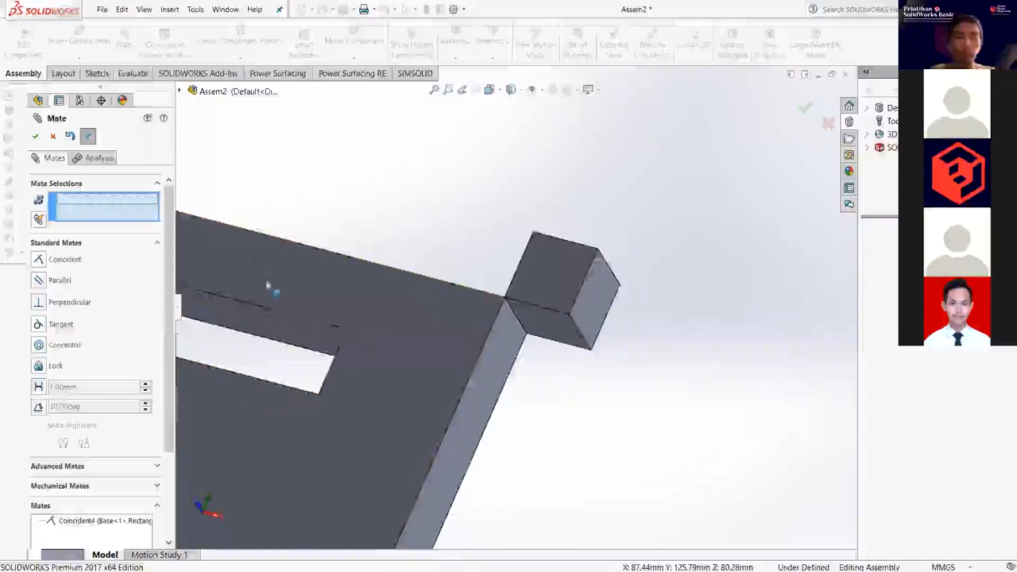
{"action": "scroll", "coordinate": [333, 300], "scroll_direction": "up", "scroll_amount": 4}
{"action": "scroll", "coordinate": [315, 335], "scroll_direction": "down", "scroll_amount": 6}
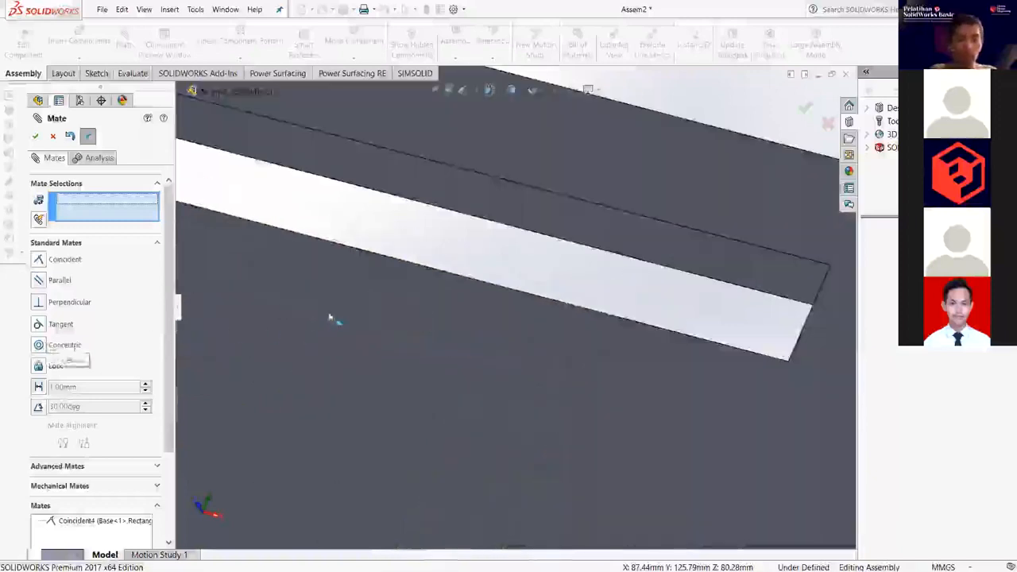
{"action": "scroll", "coordinate": [386, 287], "scroll_direction": "up", "scroll_amount": 4}
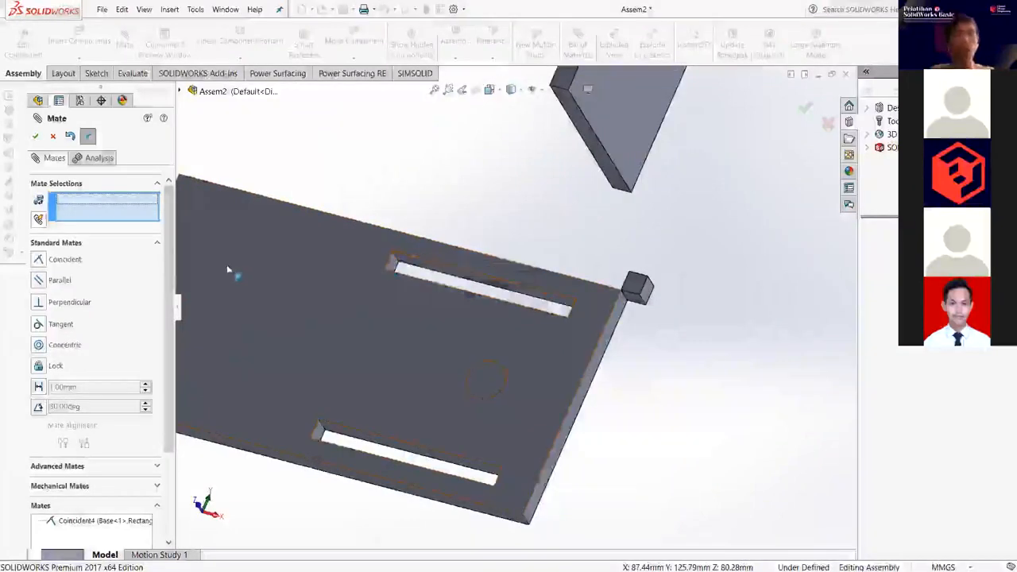
{"action": "left_click", "coordinate": [52, 137]}
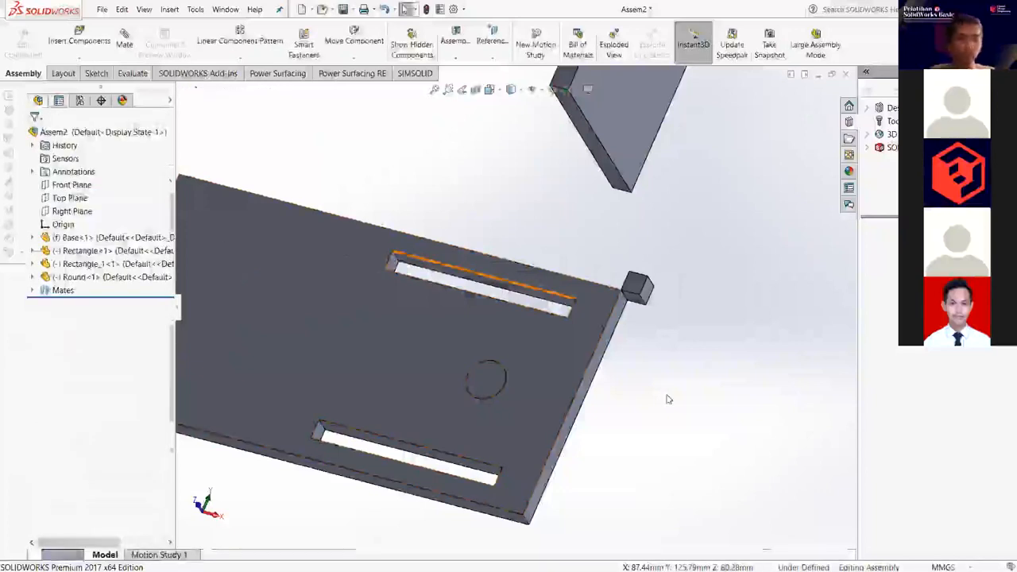
Select the small Rectangle block and view its mates with the Base plate.
{"action": "scroll", "coordinate": [669, 400], "scroll_direction": "up", "scroll_amount": 5}
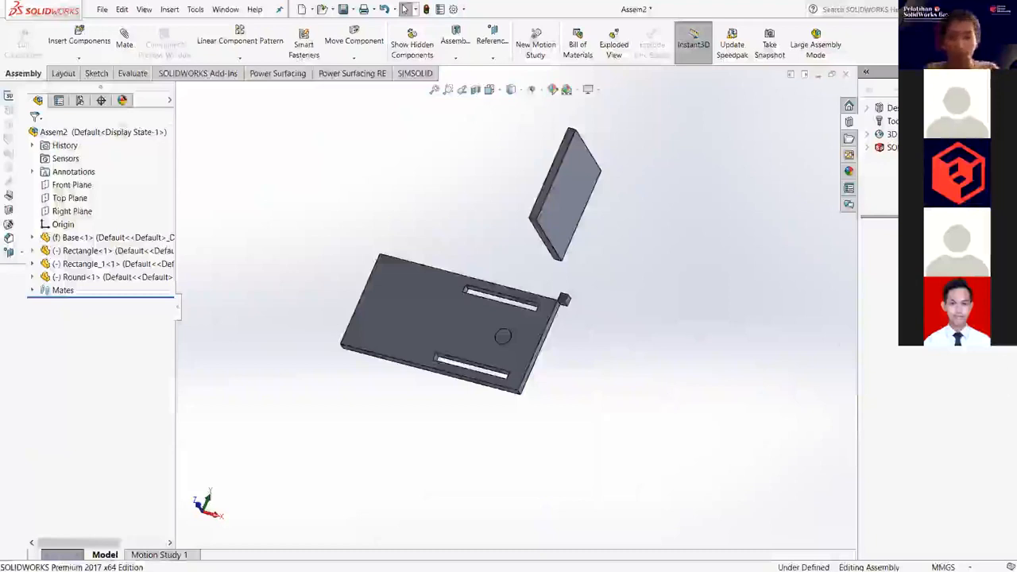
{"action": "scroll", "coordinate": [549, 306], "scroll_direction": "down", "scroll_amount": 5}
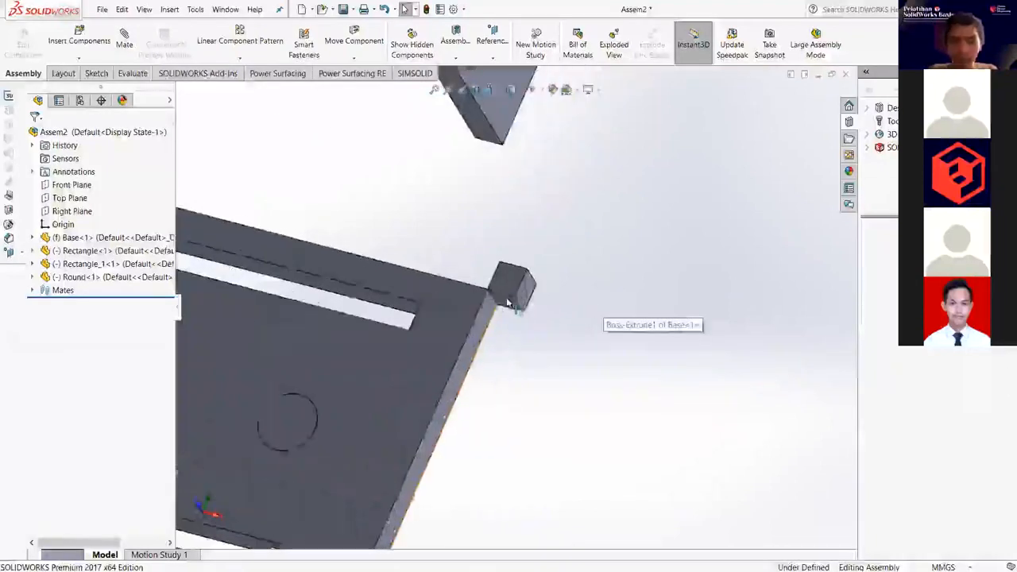
{"action": "left_click", "coordinate": [508, 302]}
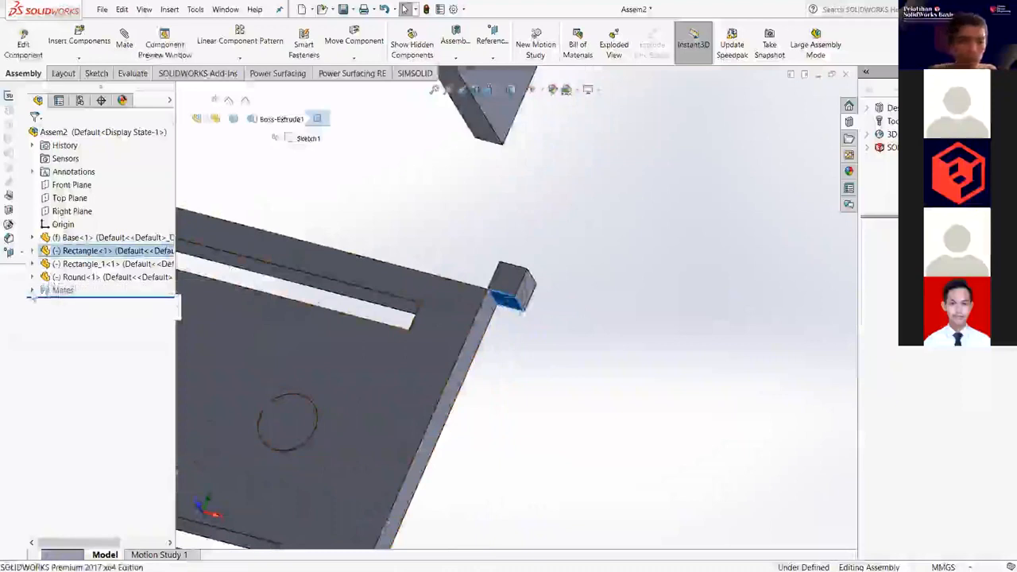
{"action": "left_click", "coordinate": [562, 351]}
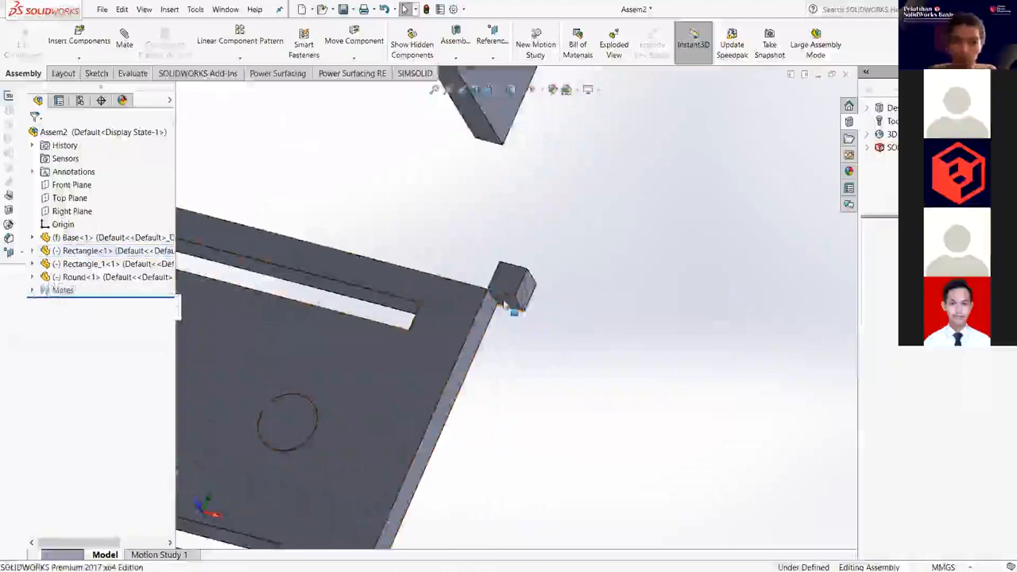
{"action": "left_click", "coordinate": [500, 274]}
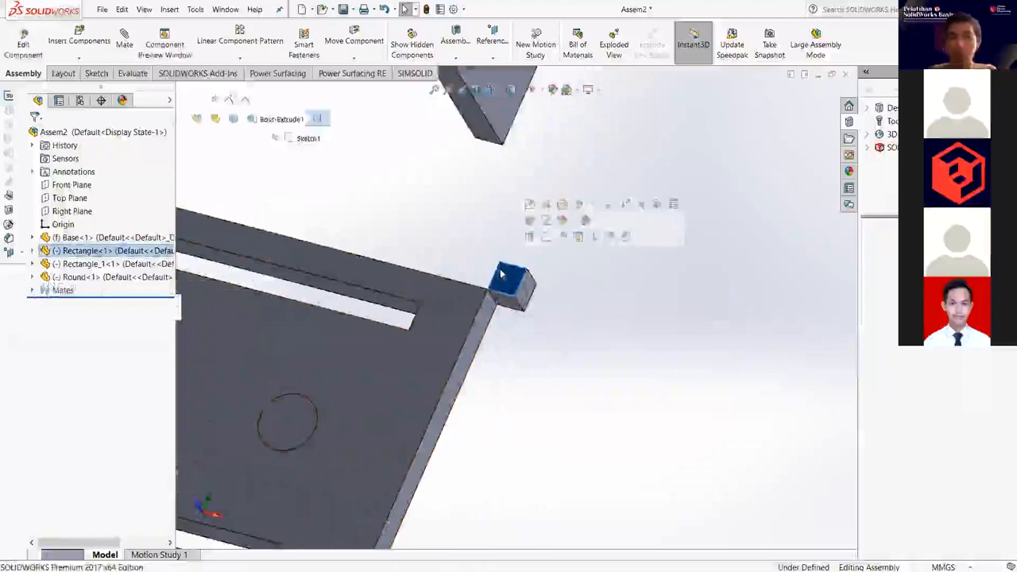
{"action": "left_click", "coordinate": [652, 213]}
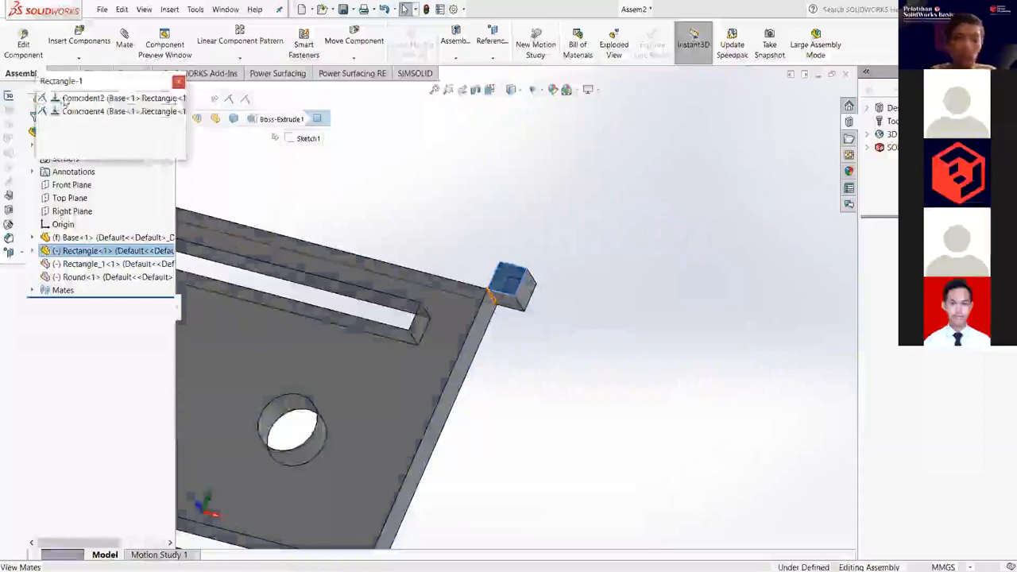
{"action": "left_click", "coordinate": [80, 98]}
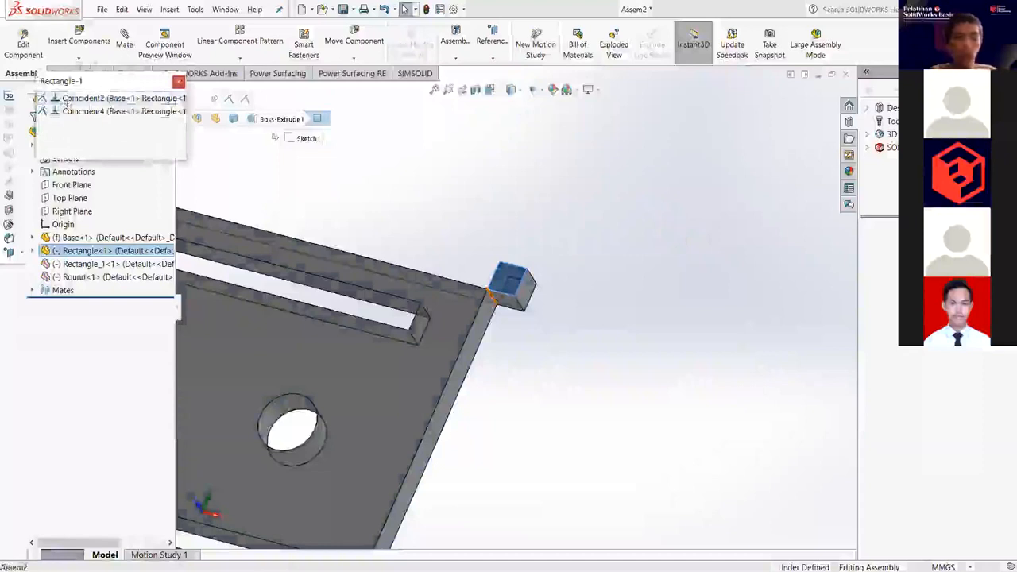
{"action": "left_click", "coordinate": [180, 82]}
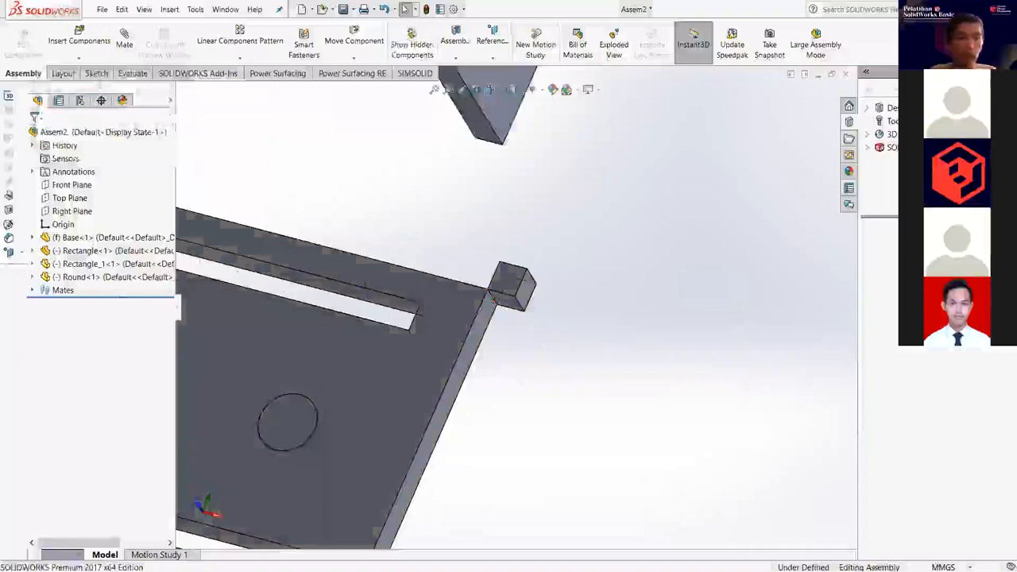
Delete the small Rectangle block's Coincident4 and Coincident2 mates and move the block off the Base plate's corner.
{"action": "left_click", "coordinate": [33, 292]}
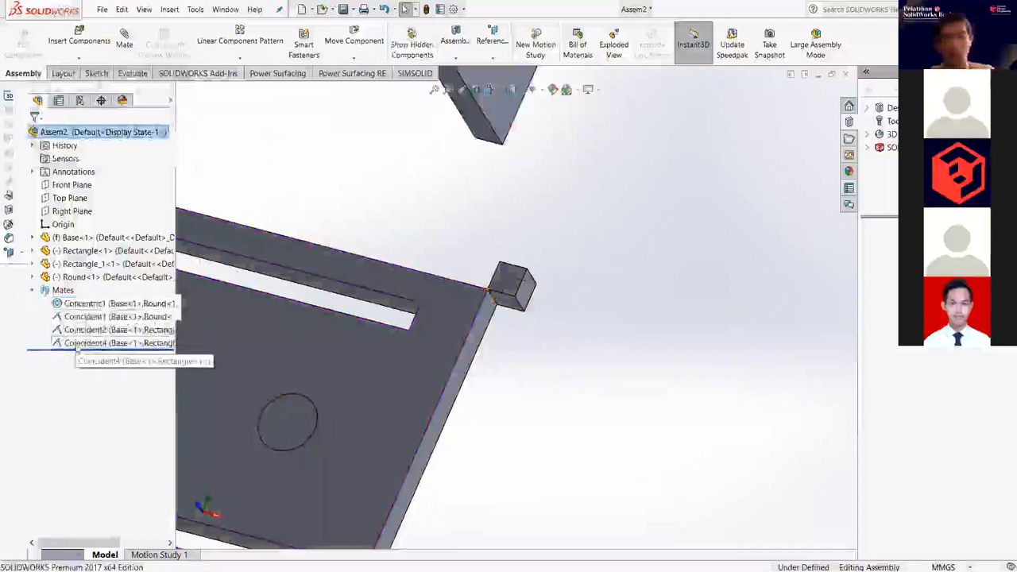
{"action": "left_click", "coordinate": [80, 344]}
{"action": "key", "text": "Delete"}
{"action": "key", "text": "Return"}
{"action": "left_click", "coordinate": [79, 330]}
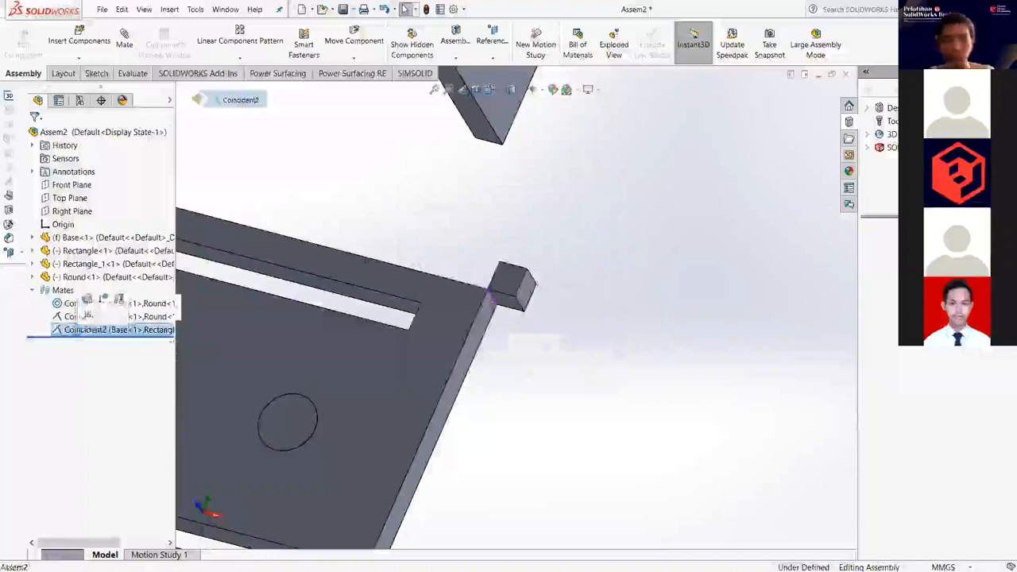
{"action": "key", "text": "Delete"}
{"action": "key", "text": "Return"}
{"action": "left_click_drag", "start_coordinate": [506, 290], "coordinate": [446, 234]}
Add a Coincident mate between a side face of the small Rectangle block and the long inner wall of the Base plate's upper slot.
{"action": "middle_click_drag", "start_coordinate": [449, 245], "coordinate": [420, 336]}
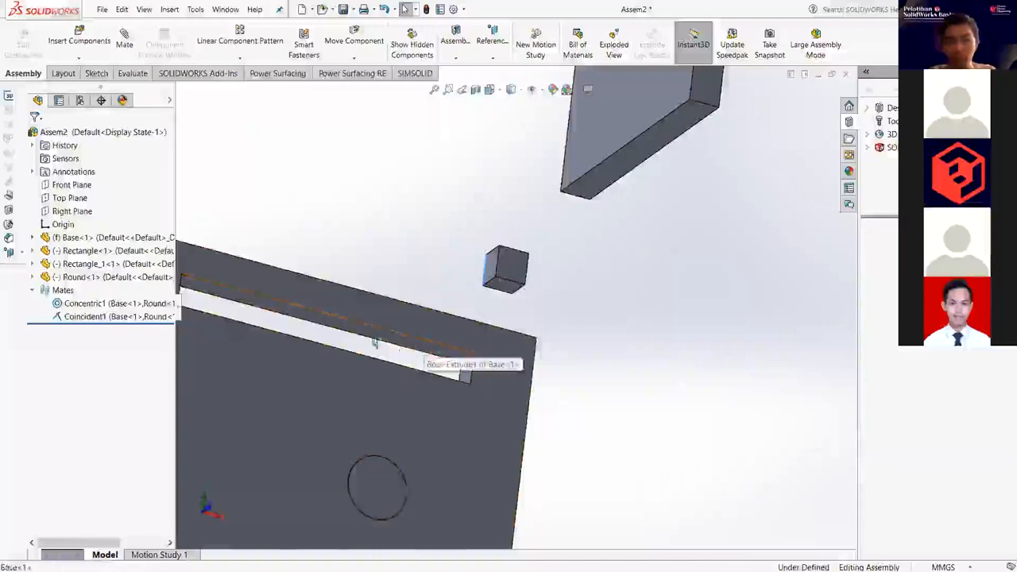
{"action": "middle_click_drag", "start_coordinate": [374, 343], "coordinate": [346, 343]}
{"action": "scroll", "coordinate": [505, 301], "scroll_direction": "up", "scroll_amount": 3}
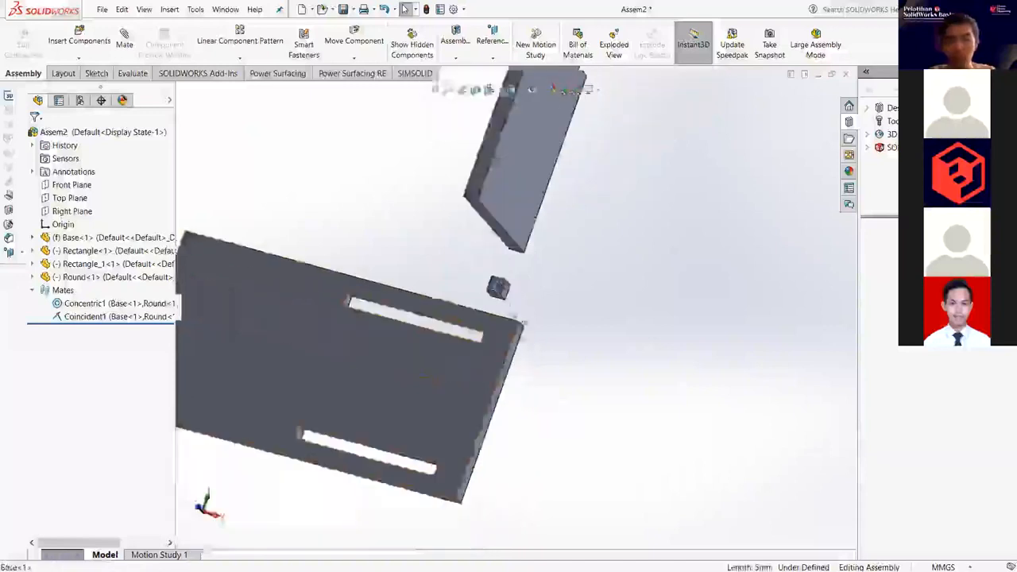
{"action": "scroll", "coordinate": [503, 288], "scroll_direction": "down", "scroll_amount": 3}
{"action": "middle_click_drag", "start_coordinate": [479, 280], "coordinate": [499, 282]}
{"action": "left_click", "coordinate": [471, 279]}
{"action": "middle_click_drag", "start_coordinate": [345, 295], "coordinate": [358, 329]}
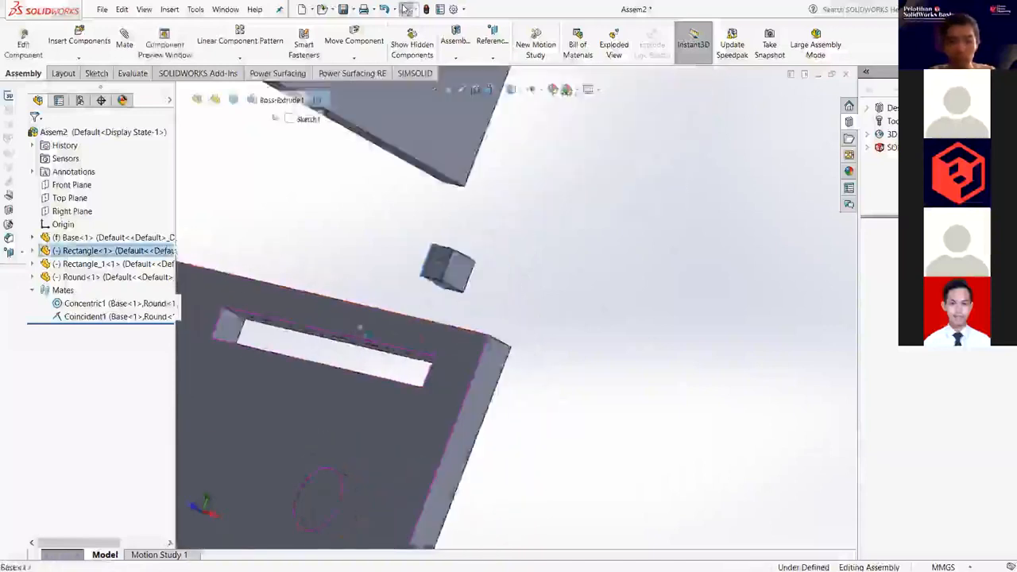
{"action": "scroll", "coordinate": [677, 275], "scroll_direction": "up", "scroll_amount": 2}
{"action": "scroll", "coordinate": [509, 297], "scroll_direction": "down", "scroll_amount": 4}
{"action": "left_click", "coordinate": [704, 230]}
{"action": "middle_click_drag", "start_coordinate": [579, 278], "coordinate": [521, 294]}
{"action": "left_click", "coordinate": [553, 282], "text": "ctrl"}
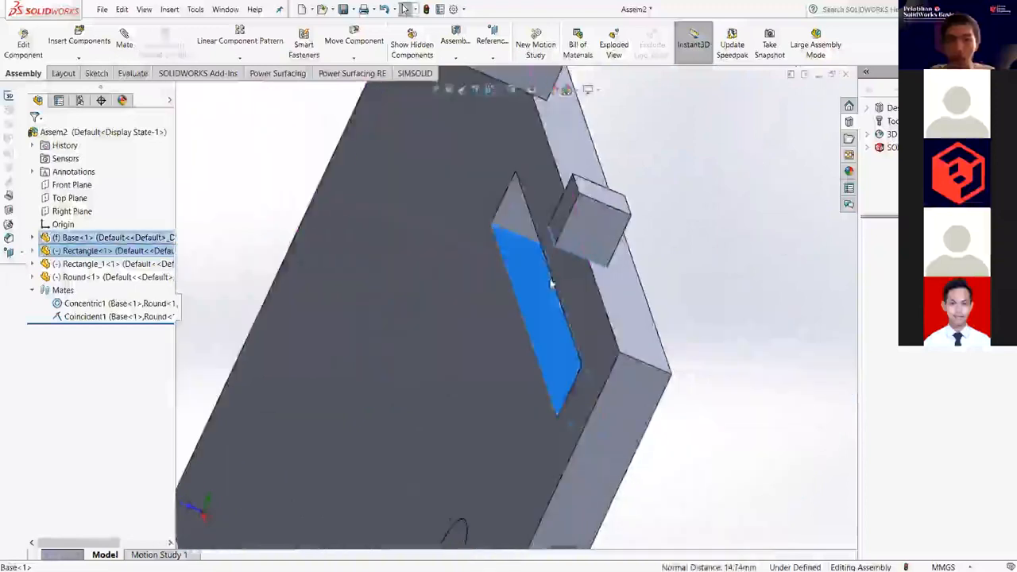
{"action": "left_click", "coordinate": [604, 286]}
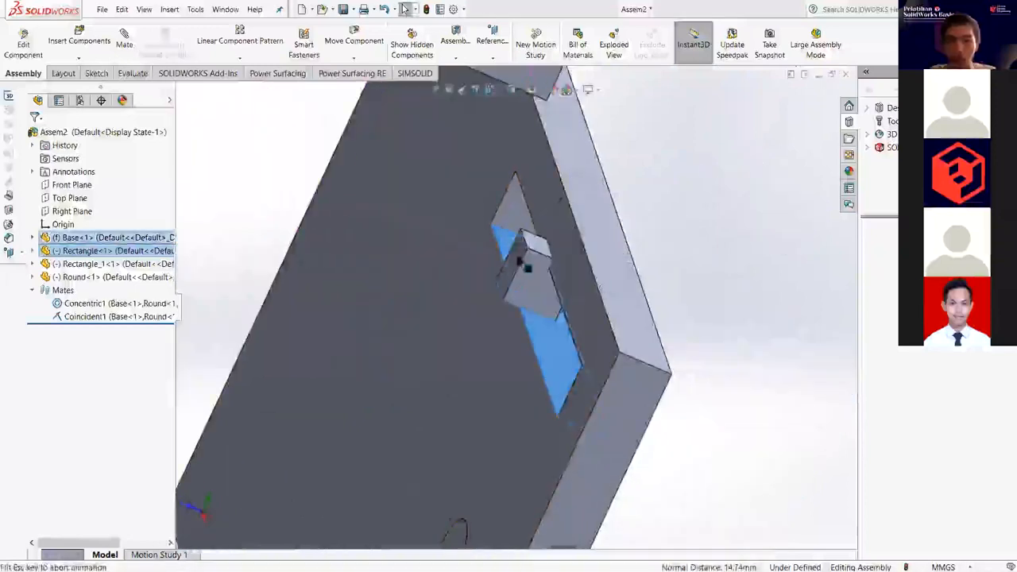
Add a Coincident mate between the small Rectangle block's top face and the Base plate's top face.
{"action": "middle_click_drag", "start_coordinate": [518, 254], "coordinate": [521, 272]}
{"action": "left_click", "coordinate": [521, 272]}
{"action": "left_click", "coordinate": [458, 226], "text": "ctrl"}
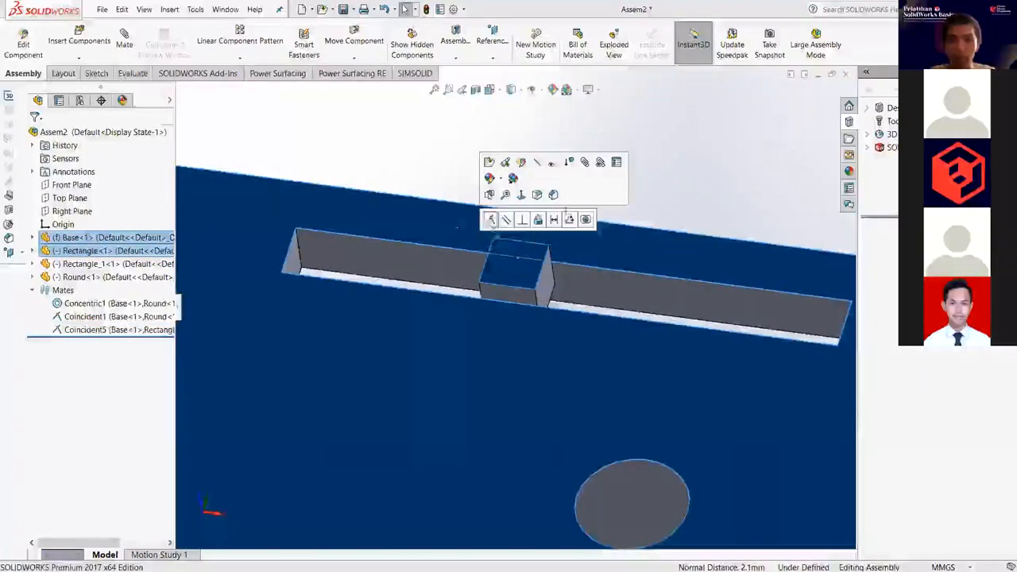
{"action": "left_click", "coordinate": [489, 220]}
{"action": "scroll", "coordinate": [521, 266], "scroll_direction": "up", "scroll_amount": 4}
{"action": "middle_click_drag", "start_coordinate": [522, 266], "coordinate": [483, 261]}
{"action": "left_click_drag", "start_coordinate": [510, 260], "coordinate": [467, 162]}
{"action": "left_click", "coordinate": [467, 162]}
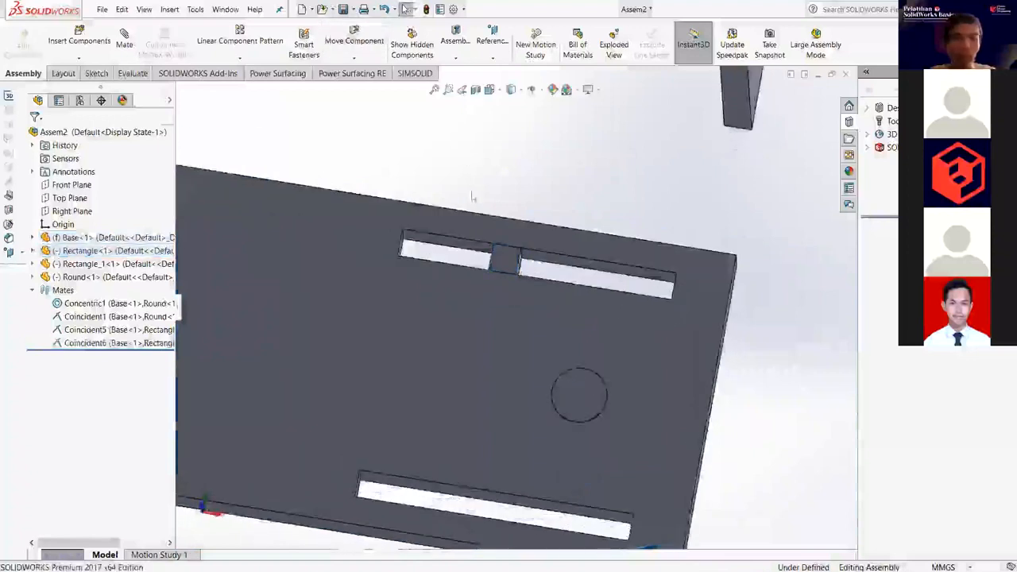
Create a second copy of the small Rectangle block and place it above the Base plate's upper long edge.
{"action": "scroll", "coordinate": [508, 275], "scroll_direction": "up", "scroll_amount": 3}
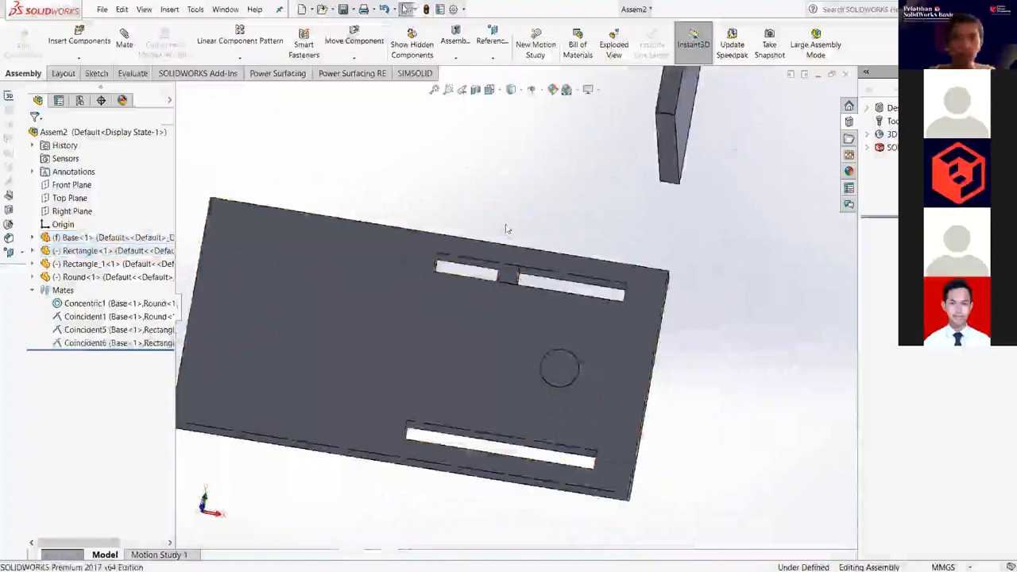
{"action": "left_click", "coordinate": [121, 54]}
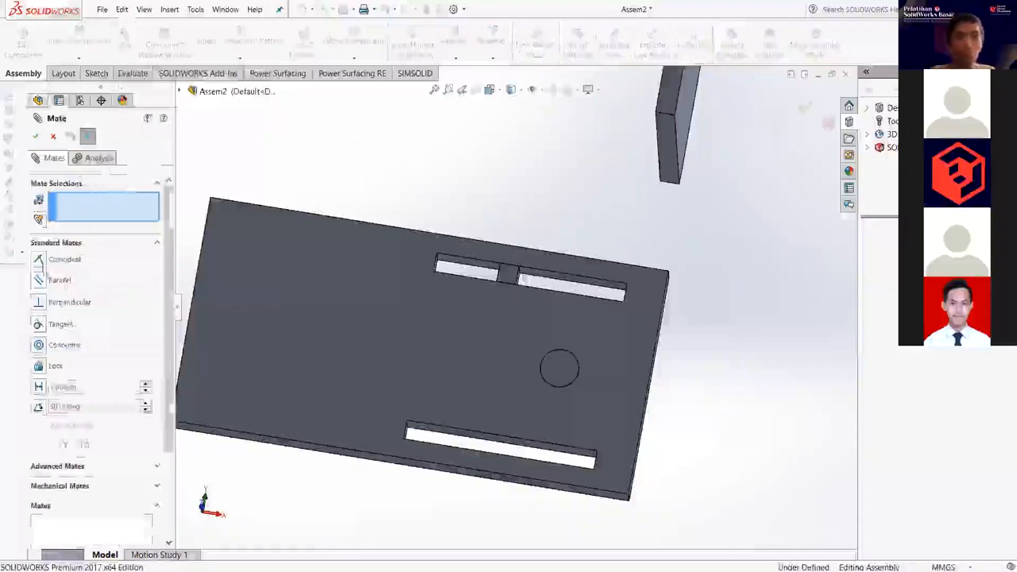
{"action": "left_click", "coordinate": [53, 138]}
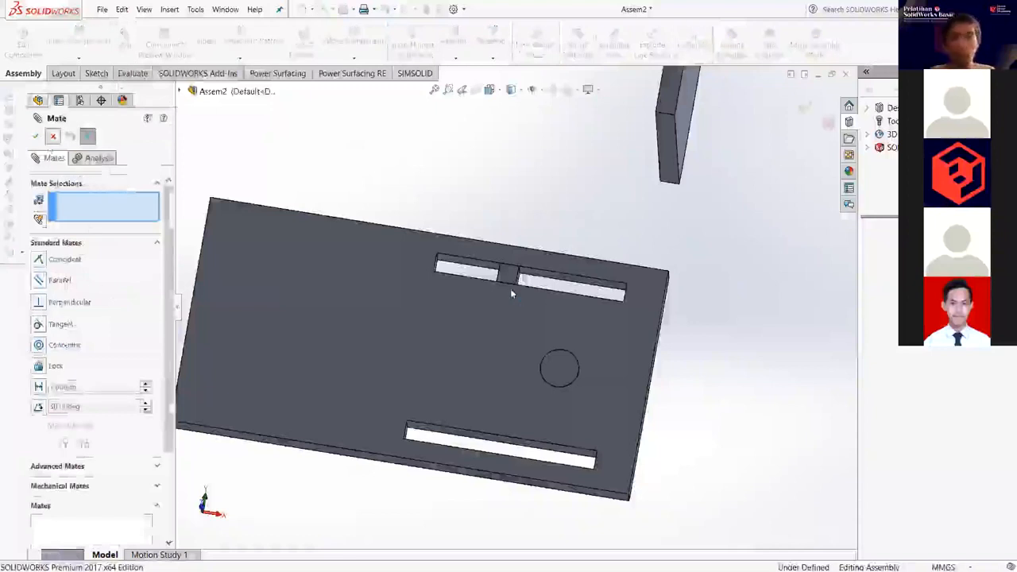
{"action": "left_click_drag", "start_coordinate": [517, 277], "coordinate": [555, 198], "text": "ctrl"}
{"action": "scroll", "coordinate": [555, 200], "scroll_direction": "down", "scroll_amount": 2}
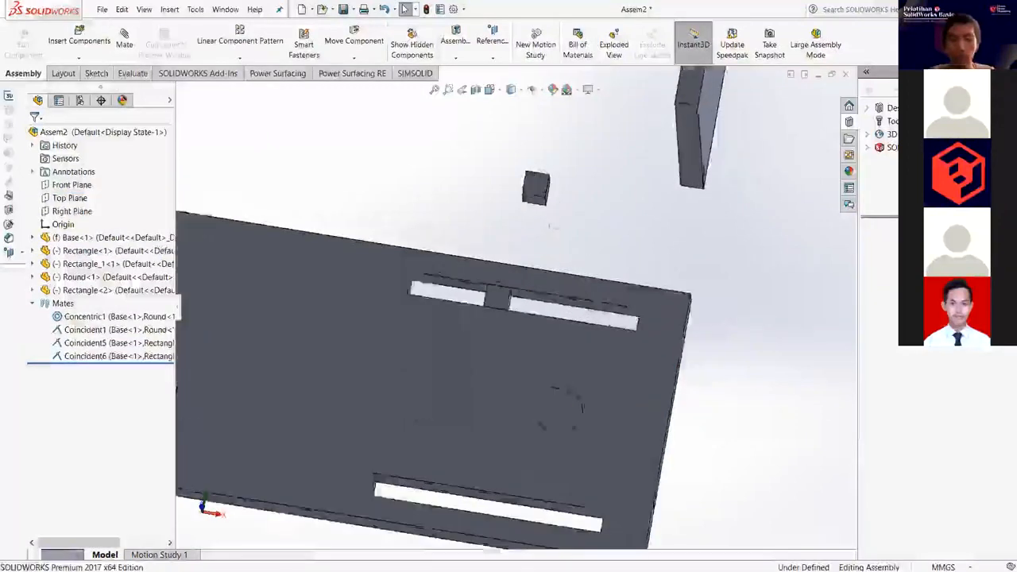
{"action": "scroll", "coordinate": [531, 254], "scroll_direction": "up", "scroll_amount": 3}
Add a Coincident mate between the copied Rectangle block's top face and the Base plate's top face.
{"action": "left_click", "coordinate": [526, 249]}
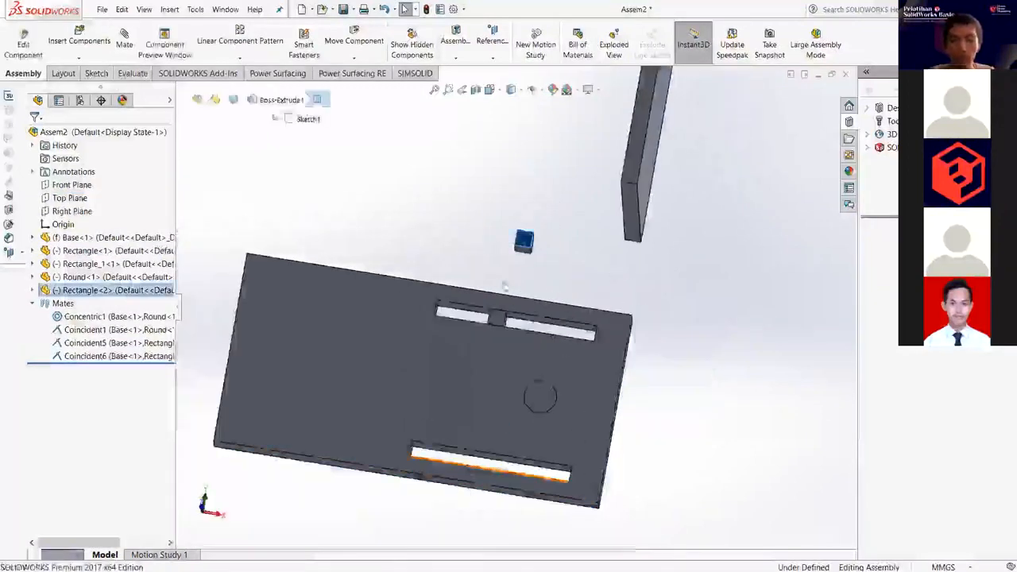
{"action": "scroll", "coordinate": [465, 448], "scroll_direction": "up", "scroll_amount": 1}
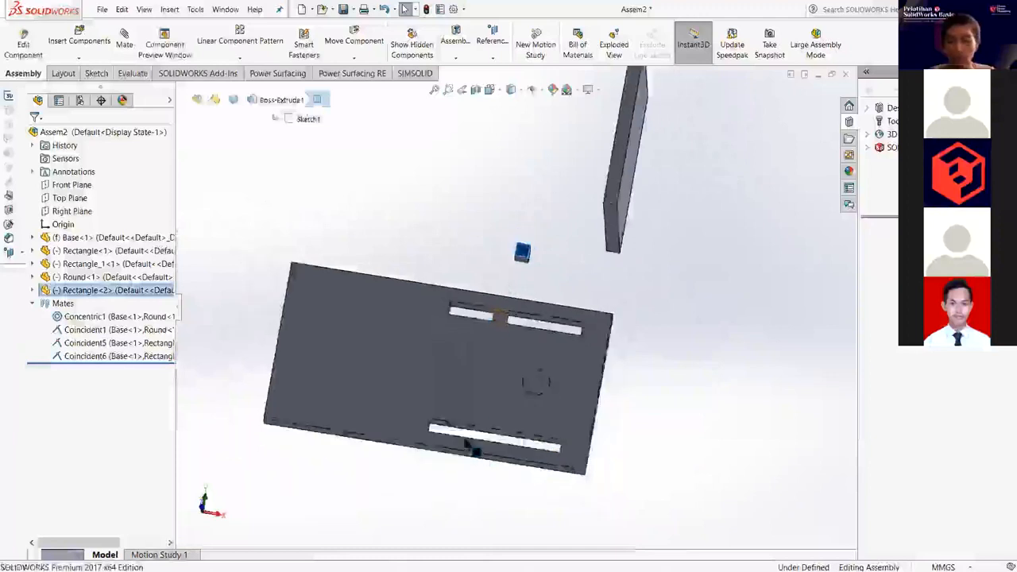
{"action": "scroll", "coordinate": [470, 445], "scroll_direction": "down", "scroll_amount": 2}
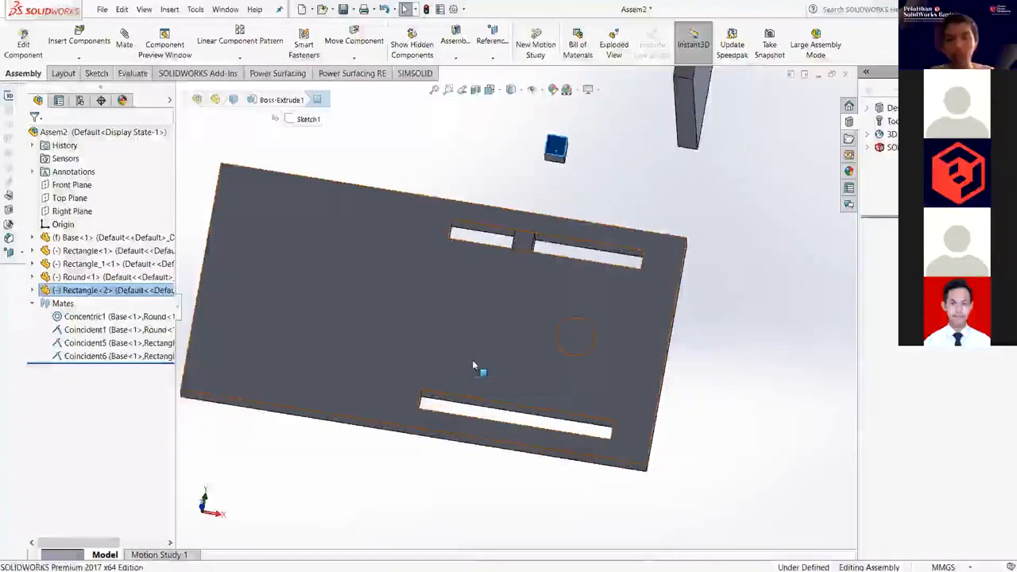
{"action": "left_click", "coordinate": [473, 366]}
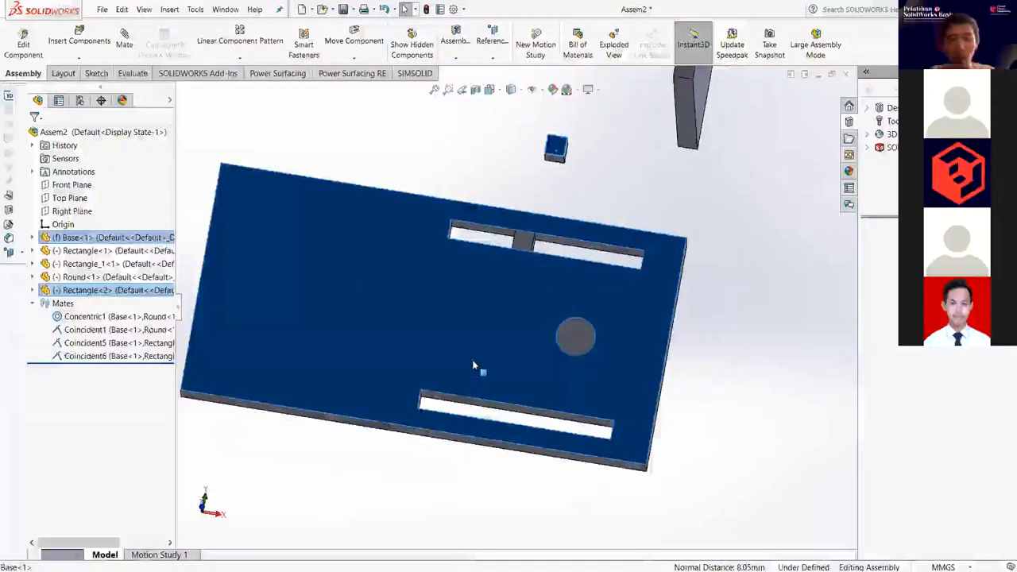
{"action": "left_click", "coordinate": [513, 367], "text": "ctrl"}
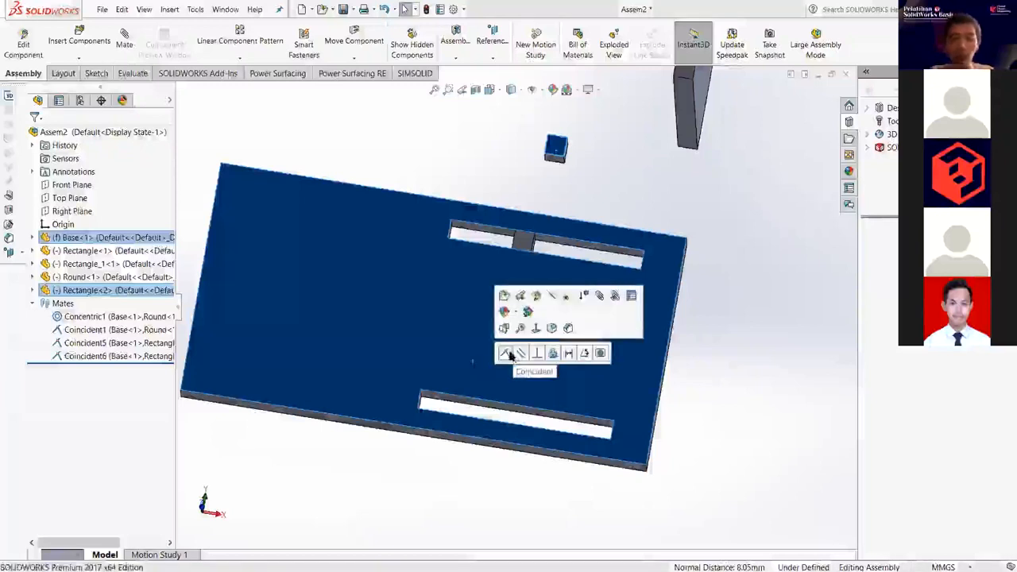
{"action": "left_click", "coordinate": [509, 353]}
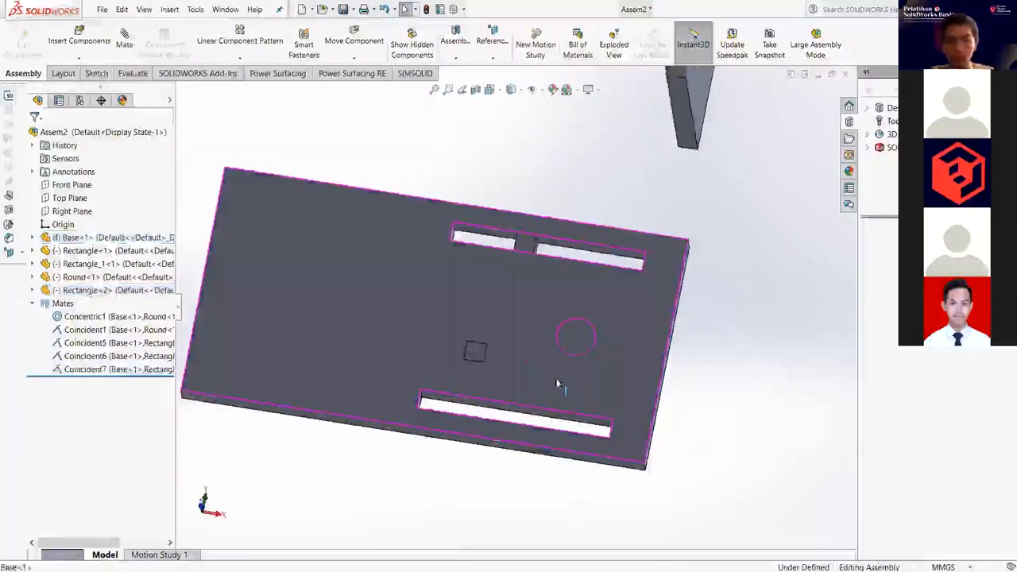
Move the copied Rectangle block across the Base plate to the lower slot.
{"action": "middle_click_drag", "start_coordinate": [699, 349], "coordinate": [525, 384]}
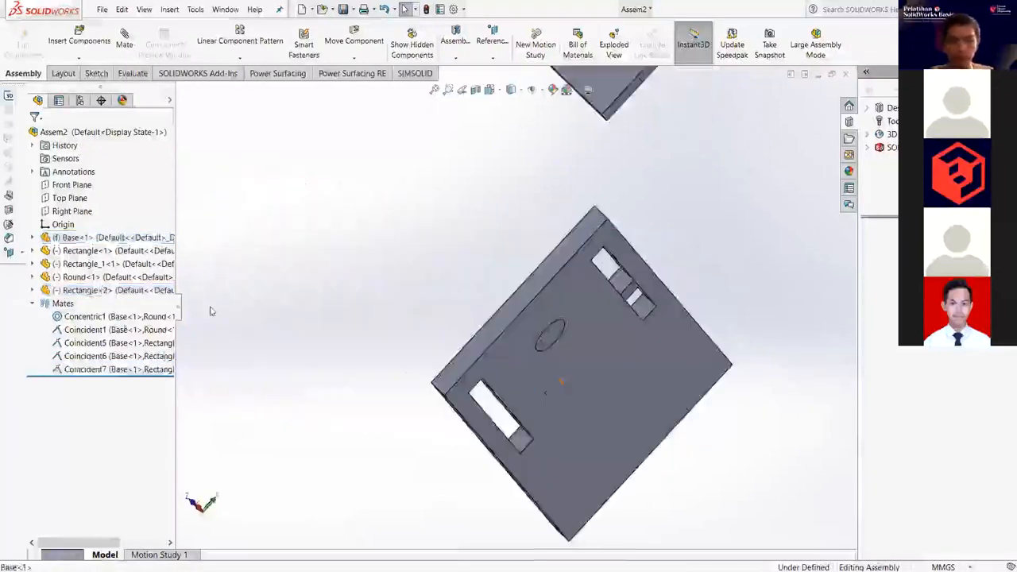
{"action": "left_click", "coordinate": [159, 291]}
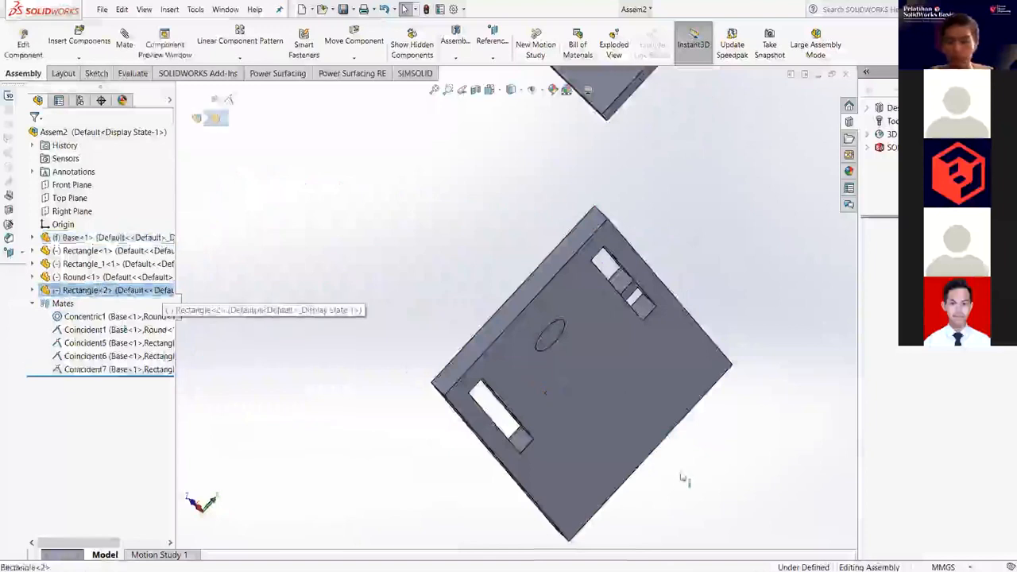
{"action": "middle_click_drag", "start_coordinate": [685, 479], "coordinate": [669, 526]}
{"action": "left_click", "coordinate": [677, 496]}
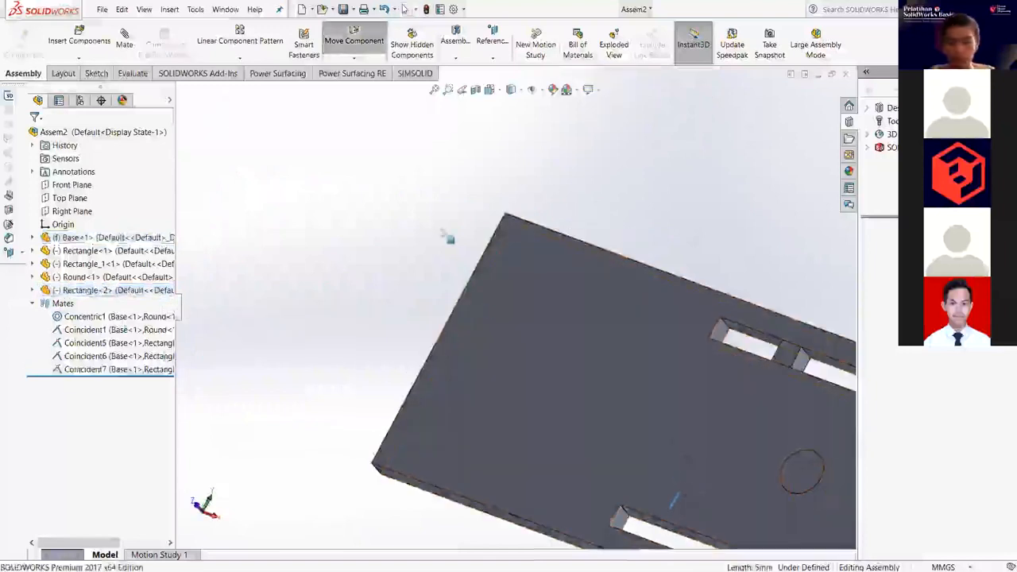
{"action": "scroll", "coordinate": [313, 280], "scroll_direction": "up", "scroll_amount": 2}
{"action": "scroll", "coordinate": [315, 262], "scroll_direction": "up", "scroll_amount": 2}
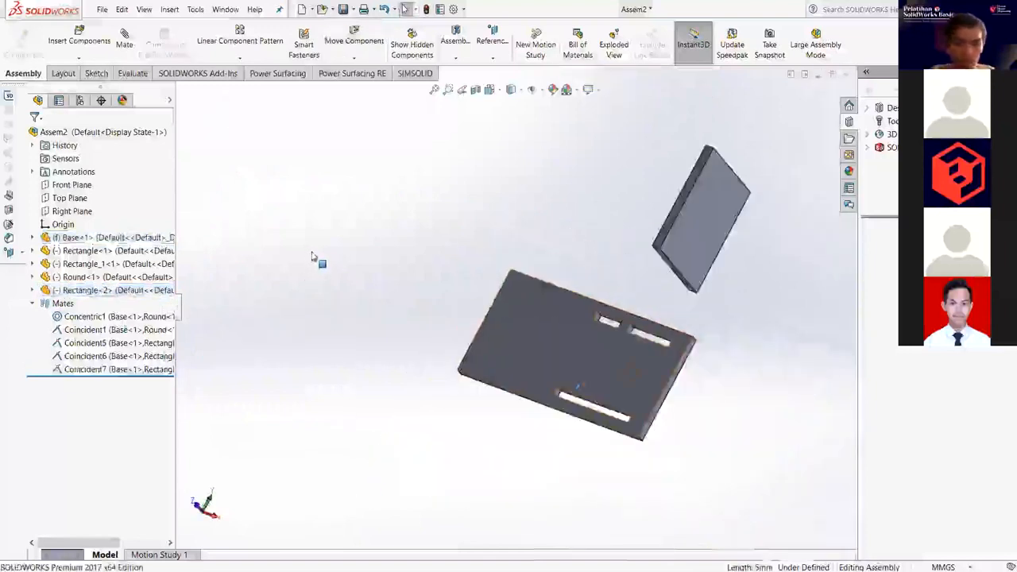
{"action": "left_click", "coordinate": [313, 257]}
{"action": "scroll", "coordinate": [336, 285], "scroll_direction": "down", "scroll_amount": 5}
{"action": "left_click_drag", "start_coordinate": [334, 280], "coordinate": [337, 415]}
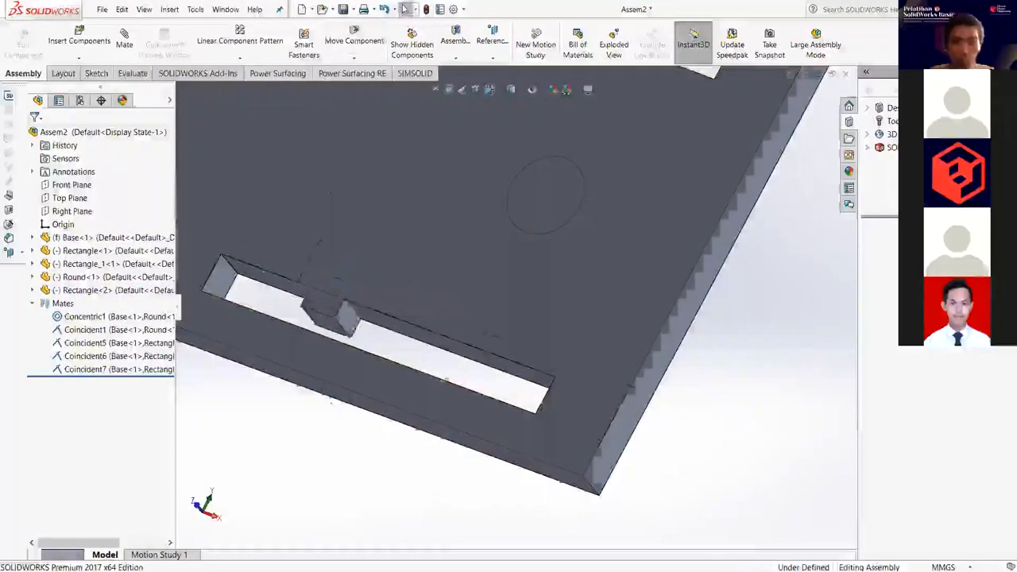
Add a Coincident mate between the copied Rectangle block's side face and the long inner wall of the lower slot.
{"action": "scroll", "coordinate": [442, 381], "scroll_direction": "down", "scroll_amount": 2}
{"action": "middle_click_drag", "start_coordinate": [453, 322], "coordinate": [445, 345]}
{"action": "middle_click_drag", "start_coordinate": [357, 311], "coordinate": [429, 328]}
{"action": "middle_click_drag", "start_coordinate": [373, 267], "coordinate": [359, 295]}
{"action": "left_click", "coordinate": [358, 305]}
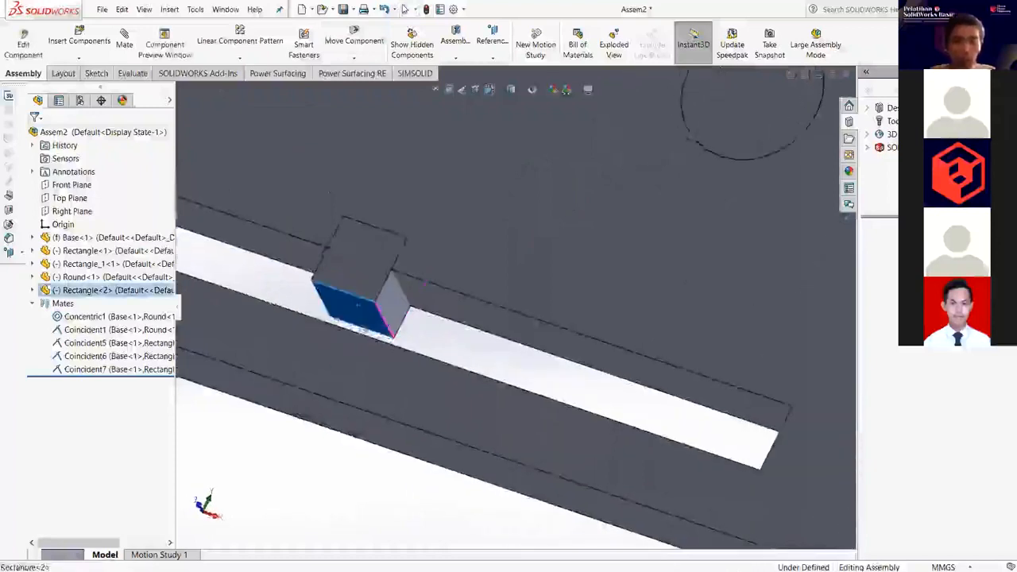
{"action": "mouse_move", "coordinate": [352, 356]}
{"action": "middle_mouse_down"}
{"action": "mouse_move", "coordinate": [376, 347]}
{"action": "mouse_move", "coordinate": [349, 350]}
{"action": "middle_mouse_up"}
{"action": "left_click", "coordinate": [346, 349], "text": "ctrl"}
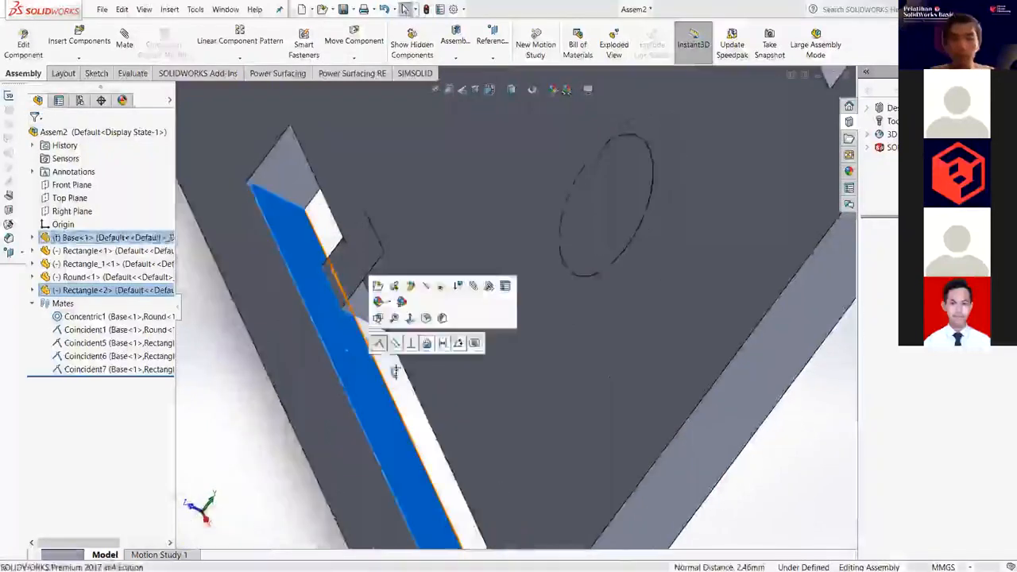
{"action": "left_click", "coordinate": [379, 344]}
{"action": "middle_click_drag", "start_coordinate": [229, 282], "coordinate": [336, 311]}
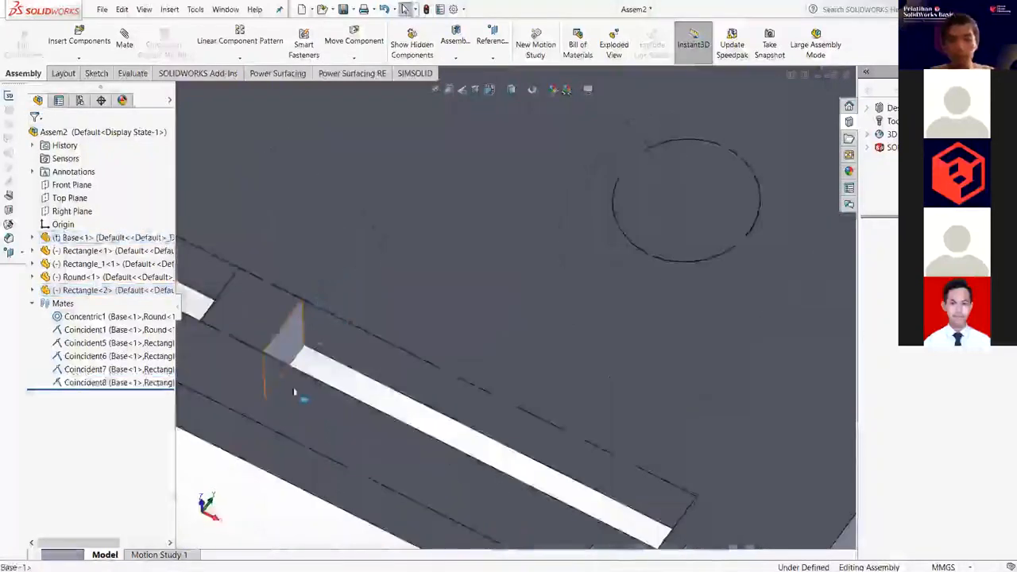
Slide the copied Rectangle block along the lower slot and the first Rectangle block along the upper slot.
{"action": "left_click_drag", "start_coordinate": [285, 341], "coordinate": [362, 322]}
{"action": "scroll", "coordinate": [421, 383], "scroll_direction": "up", "scroll_amount": 5}
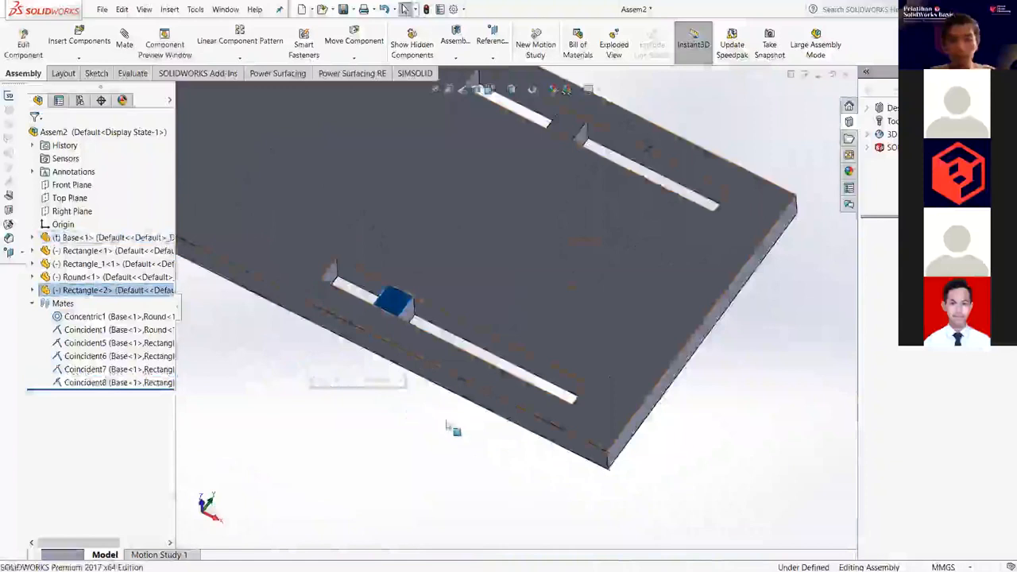
{"action": "scroll", "coordinate": [466, 437], "scroll_direction": "down", "scroll_amount": 2}
{"action": "middle_click_drag", "start_coordinate": [467, 439], "coordinate": [486, 516]}
{"action": "left_click", "coordinate": [487, 516]}
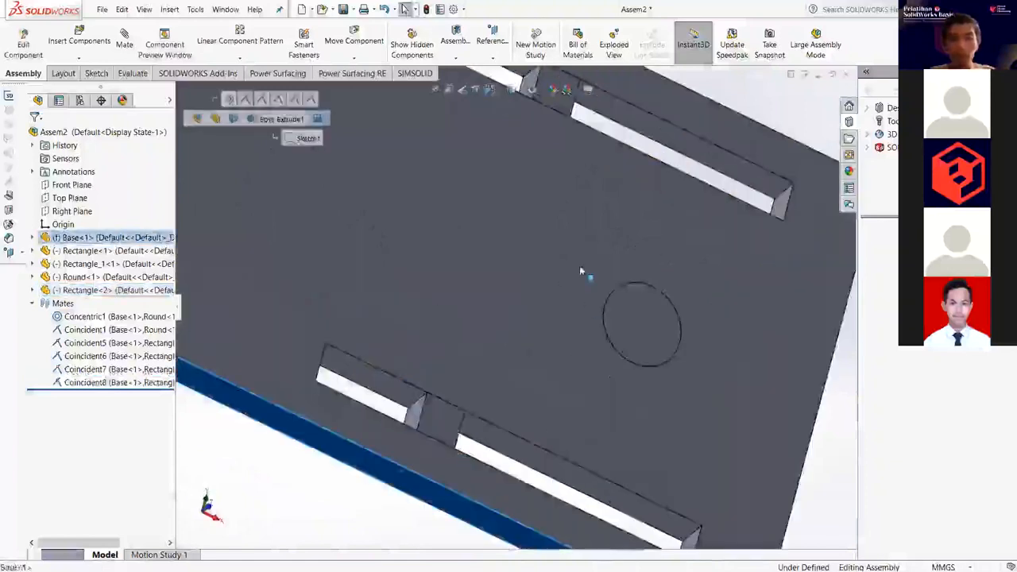
{"action": "scroll", "coordinate": [517, 225], "scroll_direction": "up", "scroll_amount": 5}
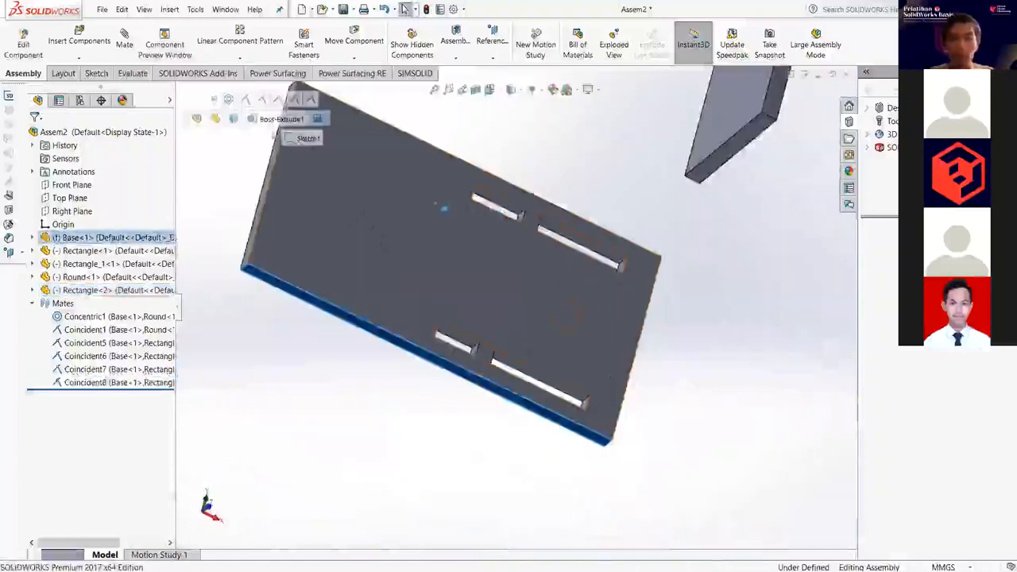
{"action": "left_click", "coordinate": [588, 127]}
{"action": "scroll", "coordinate": [571, 188], "scroll_direction": "down", "scroll_amount": 3}
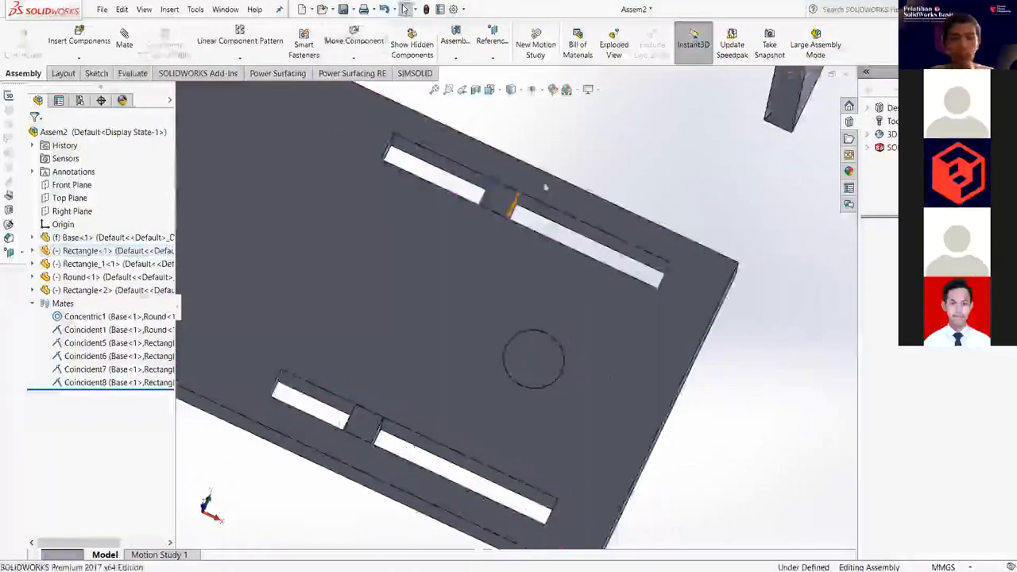
{"action": "left_click", "coordinate": [487, 193]}
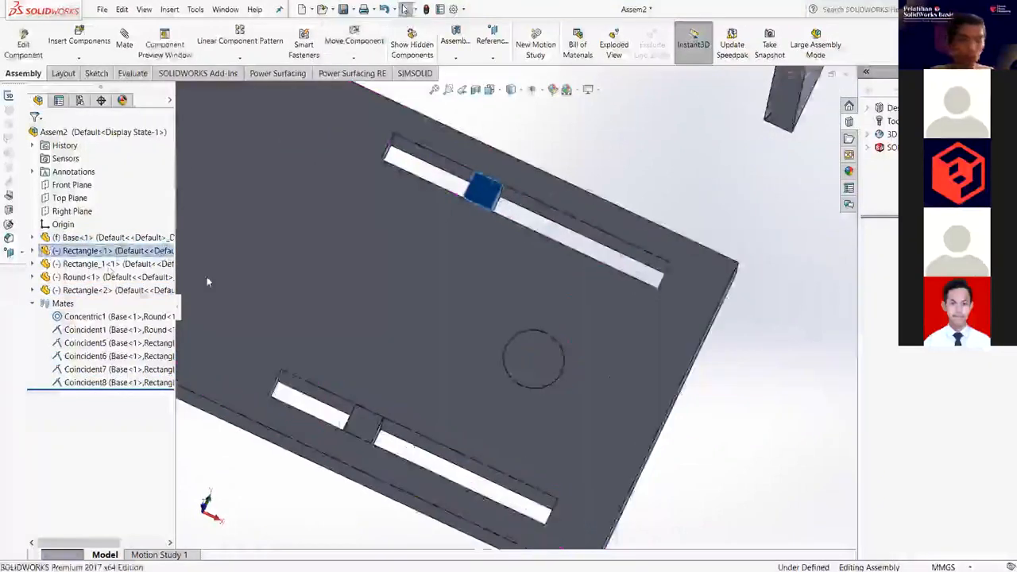
{"action": "key", "text": "Escape"}
Add a Lock mate between the Rectangle block in the upper slot, selected as a whole component, and the Base plate.
{"action": "left_click", "coordinate": [124, 39]}
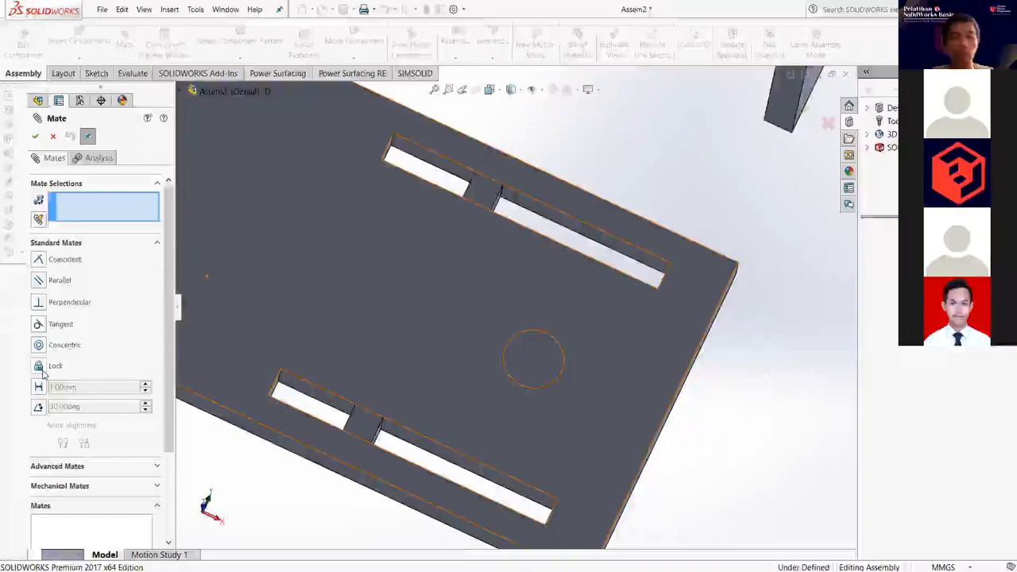
{"action": "left_click", "coordinate": [43, 369]}
{"action": "scroll", "coordinate": [389, 248], "scroll_direction": "up", "scroll_amount": 1}
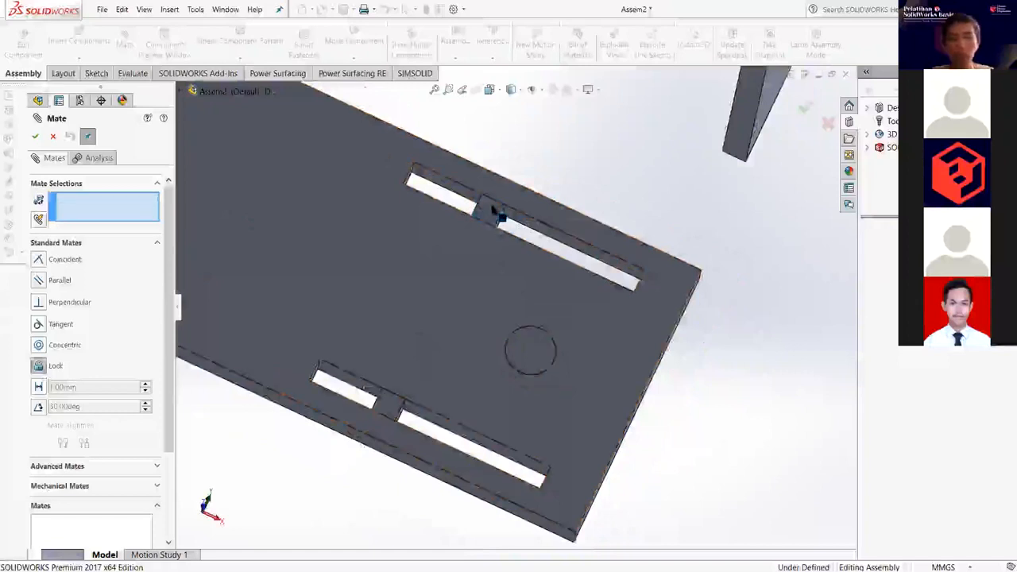
{"action": "left_click", "coordinate": [503, 226]}
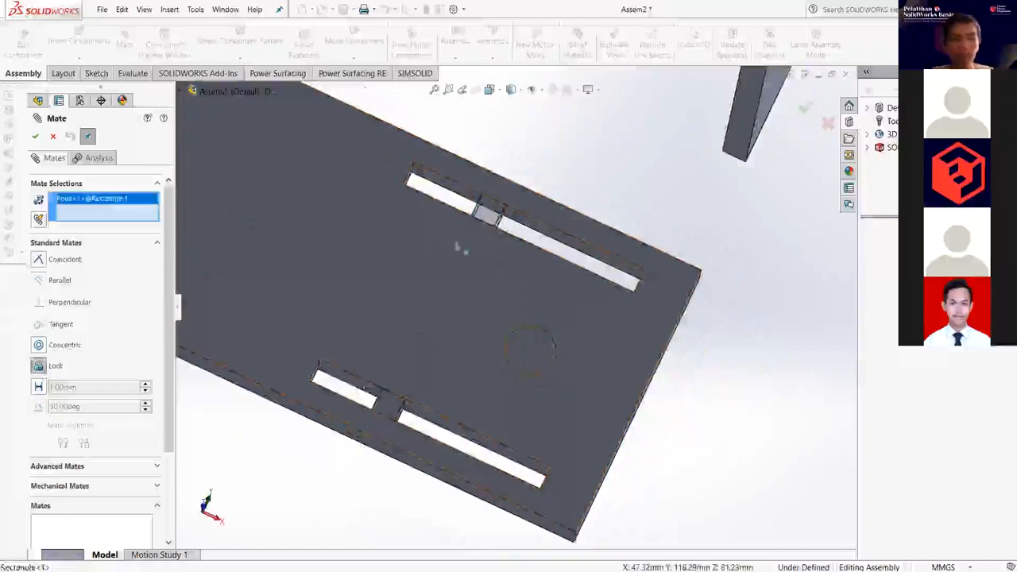
{"action": "scroll", "coordinate": [515, 239], "scroll_direction": "down", "scroll_amount": 5}
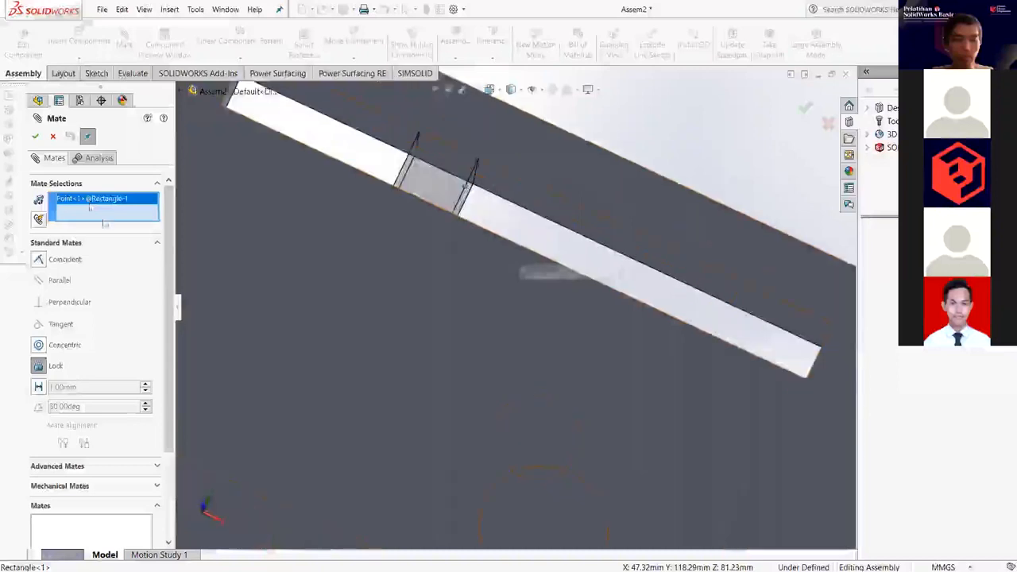
{"action": "right_click", "coordinate": [94, 198]}
{"action": "left_click", "coordinate": [121, 219]}
{"action": "left_click_drag", "start_coordinate": [435, 198], "coordinate": [554, 212]}
{"action": "scroll", "coordinate": [493, 271], "scroll_direction": "up", "scroll_amount": 4}
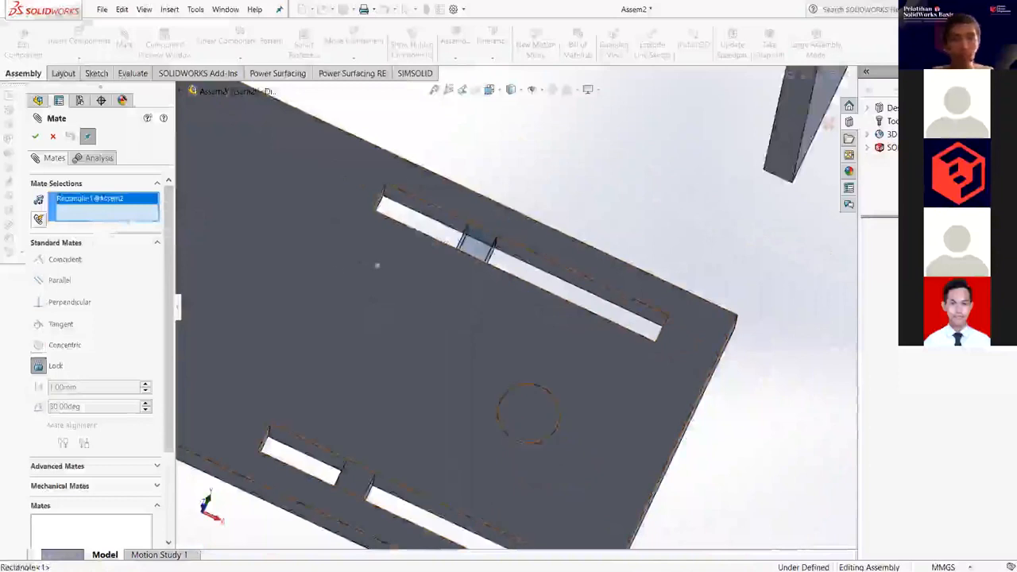
{"action": "scroll", "coordinate": [347, 230], "scroll_direction": "up", "scroll_amount": 3}
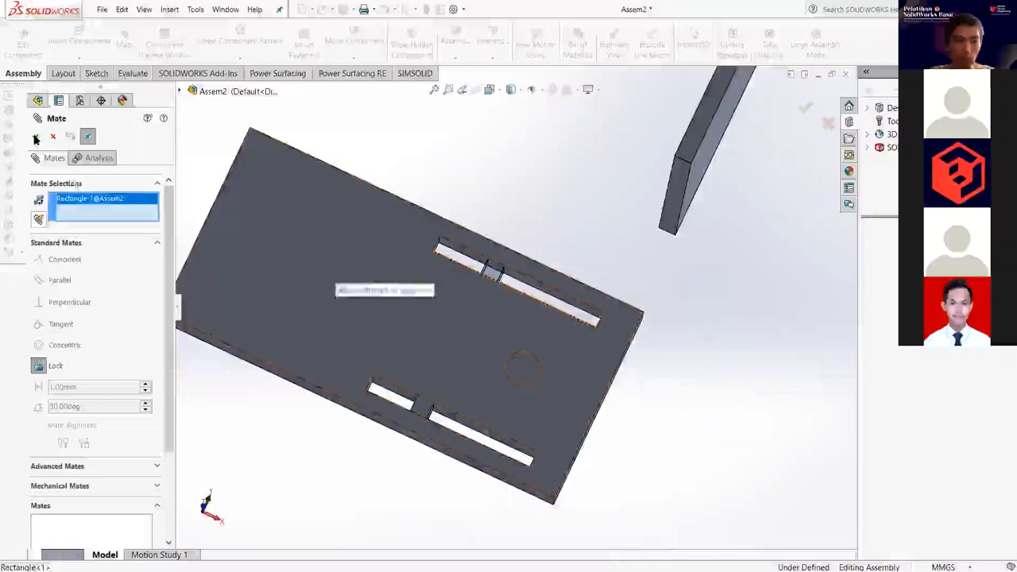
{"action": "left_click", "coordinate": [340, 269]}
{"action": "left_click", "coordinate": [36, 137]}
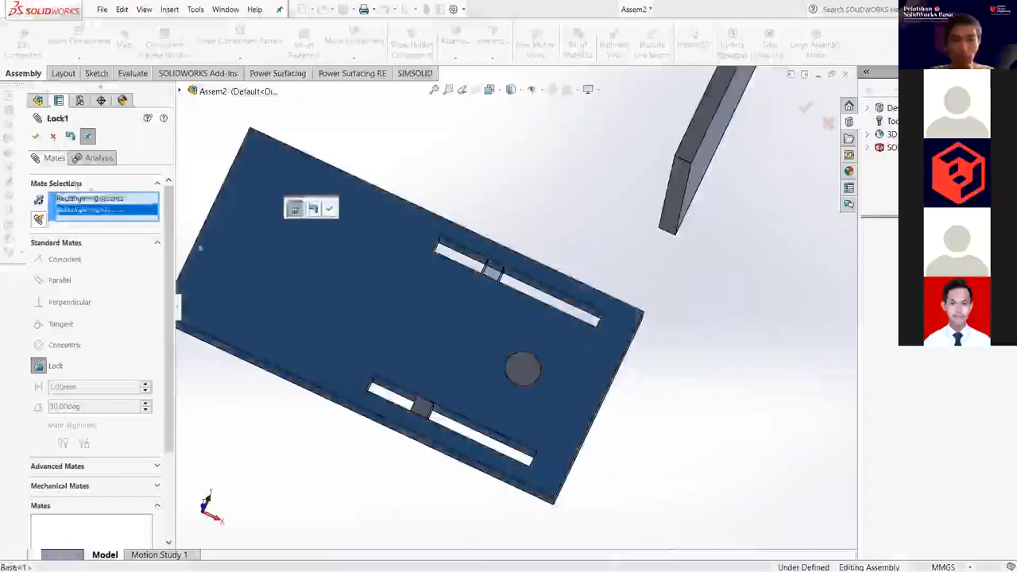
{"action": "key", "text": "Escape"}
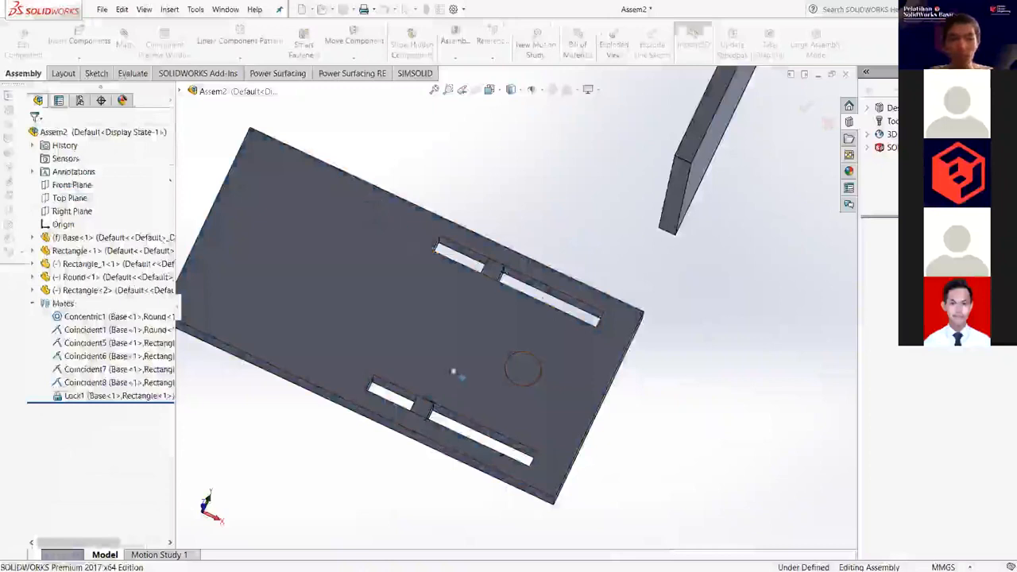
Try to move the locked Rectangle block in the upper slot, and slide the copied block along the lower slot.
{"action": "scroll", "coordinate": [547, 293], "scroll_direction": "down", "scroll_amount": 6}
{"action": "left_click_drag", "start_coordinate": [376, 219], "coordinate": [385, 225]}
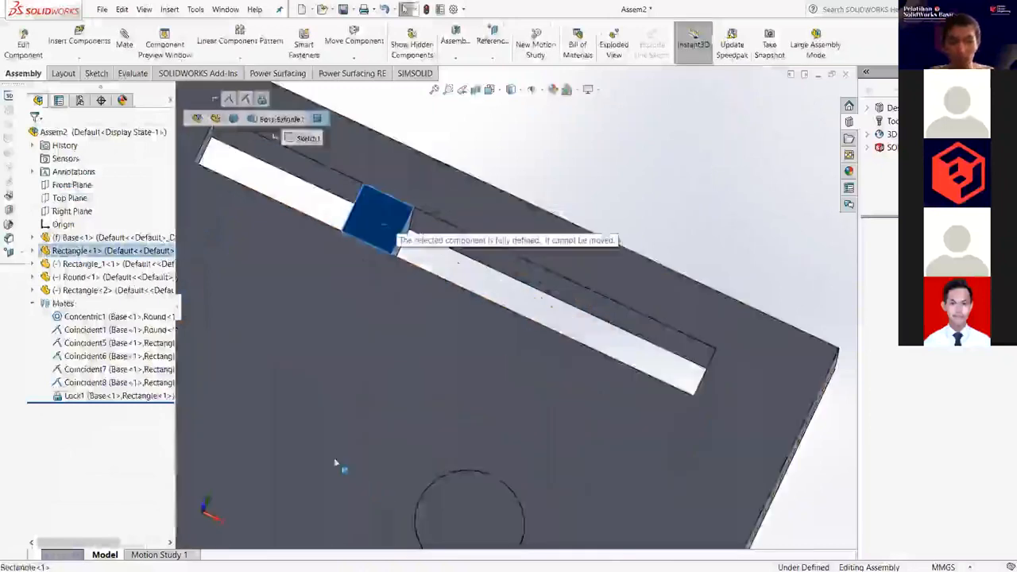
{"action": "scroll", "coordinate": [331, 461], "scroll_direction": "up", "scroll_amount": 3}
{"action": "left_click_drag", "start_coordinate": [352, 460], "coordinate": [373, 469]}
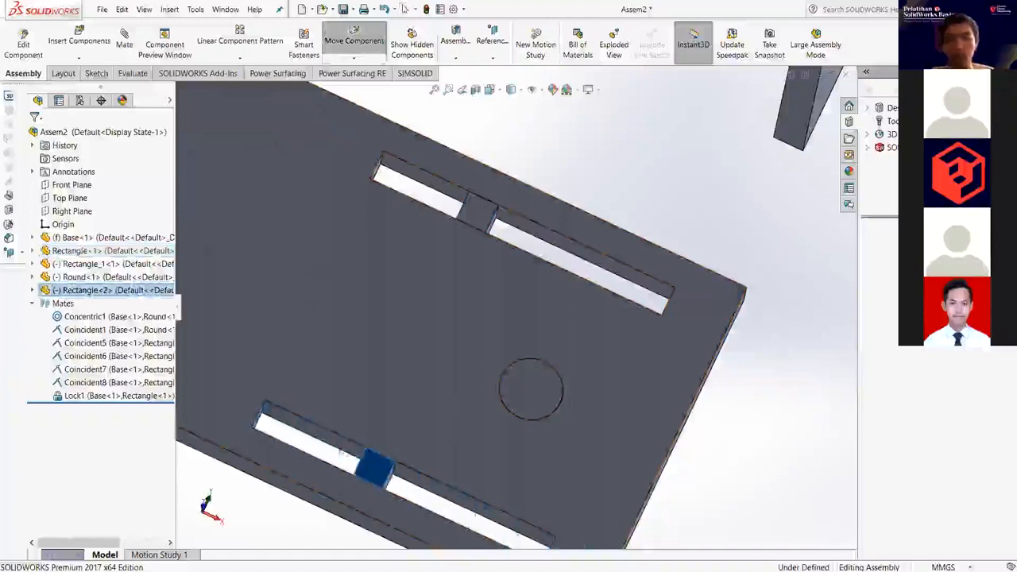
{"action": "left_click", "coordinate": [405, 9]}
{"action": "scroll", "coordinate": [419, 374], "scroll_direction": "up", "scroll_amount": 3}
{"action": "scroll", "coordinate": [419, 369], "scroll_direction": "down", "scroll_amount": 5}
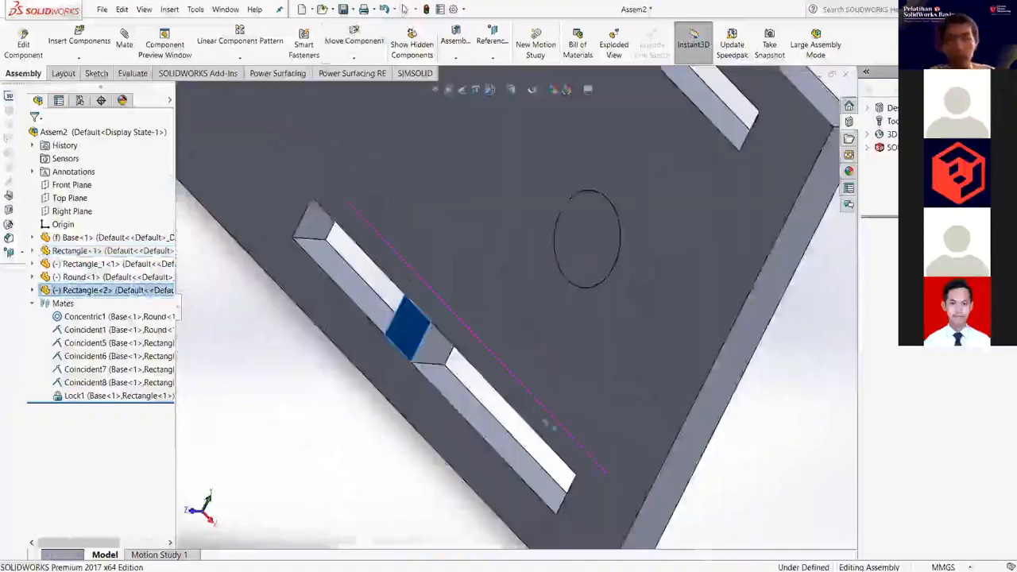
{"action": "middle_click_drag", "start_coordinate": [574, 452], "coordinate": [480, 403]}
{"action": "left_click_drag", "start_coordinate": [403, 327], "coordinate": [485, 321]}
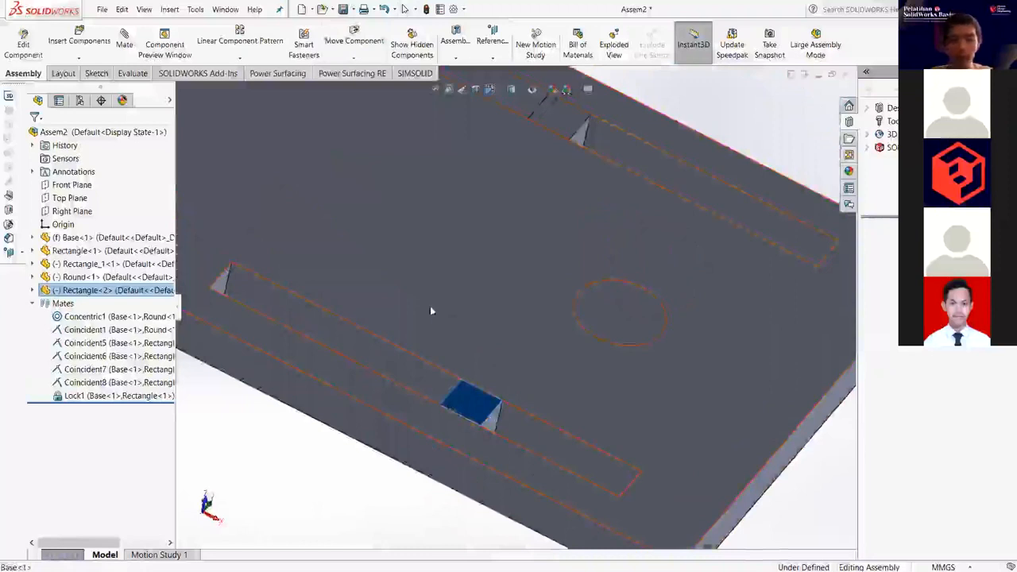
{"action": "left_click", "coordinate": [469, 376]}
{"action": "left_click", "coordinate": [473, 348]}
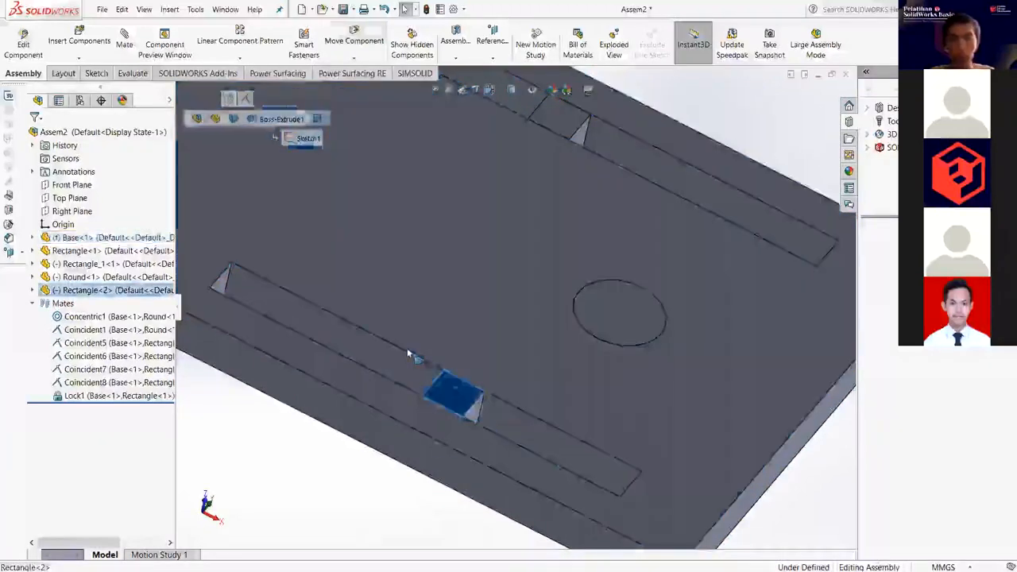
{"action": "left_click_drag", "start_coordinate": [408, 354], "coordinate": [374, 335]}
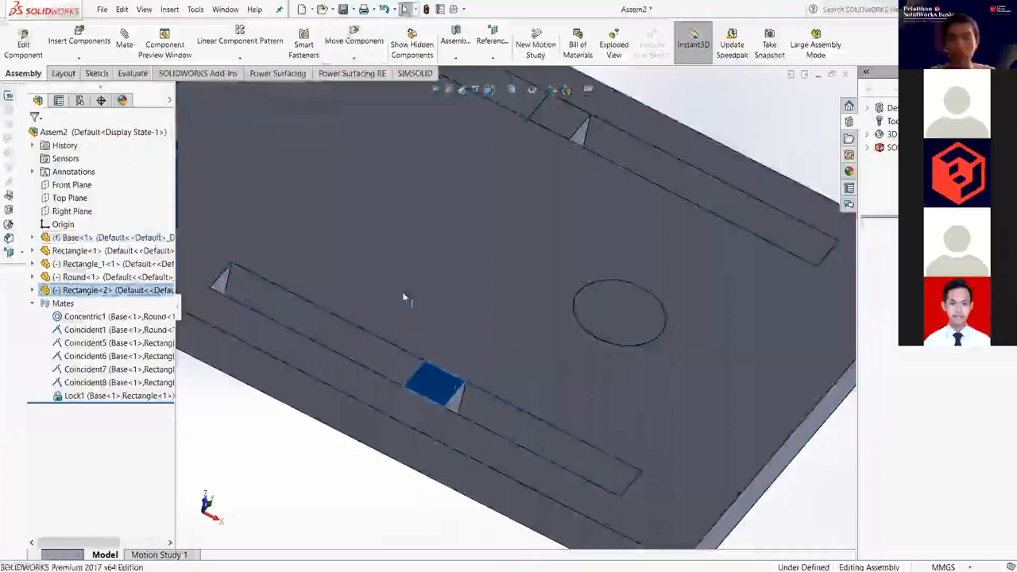
Move the large Rectangle_1 plate to the Base plate's short end farthest from the round hole.
{"action": "scroll", "coordinate": [402, 298], "scroll_direction": "up", "scroll_amount": 5}
{"action": "left_click", "coordinate": [485, 174]}
{"action": "middle_click_drag", "start_coordinate": [485, 175], "coordinate": [436, 216]}
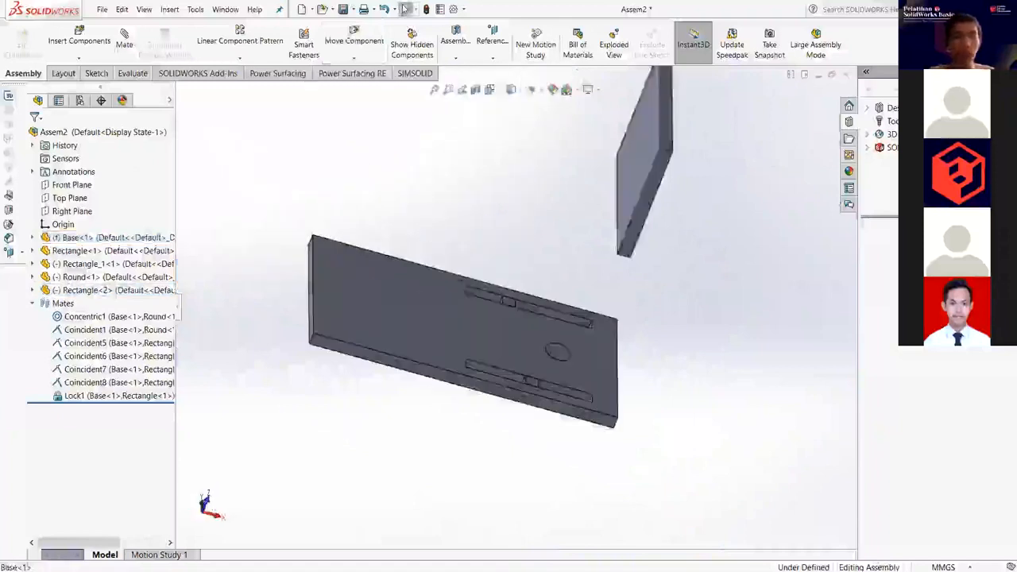
{"action": "left_click_drag", "start_coordinate": [181, 289], "coordinate": [209, 276]}
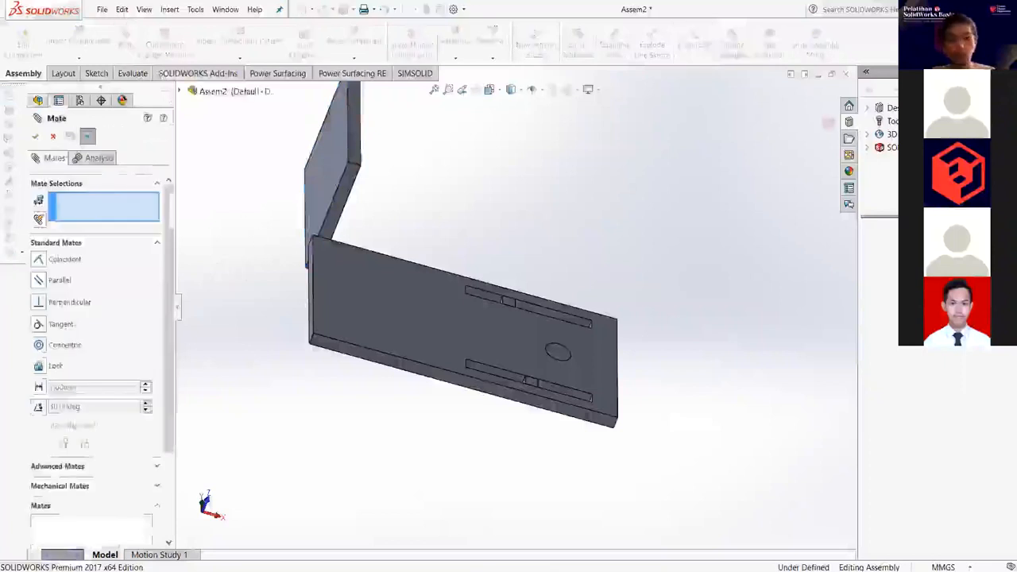
{"action": "key", "text": "Escape"}
{"action": "left_click", "coordinate": [124, 46]}
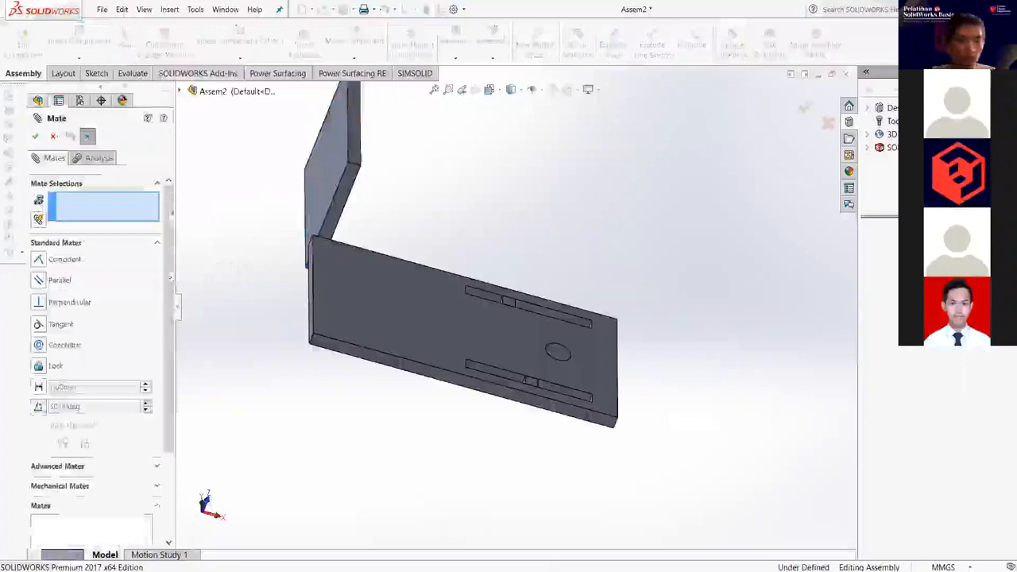
{"action": "middle_click_drag", "start_coordinate": [232, 264], "coordinate": [461, 356]}
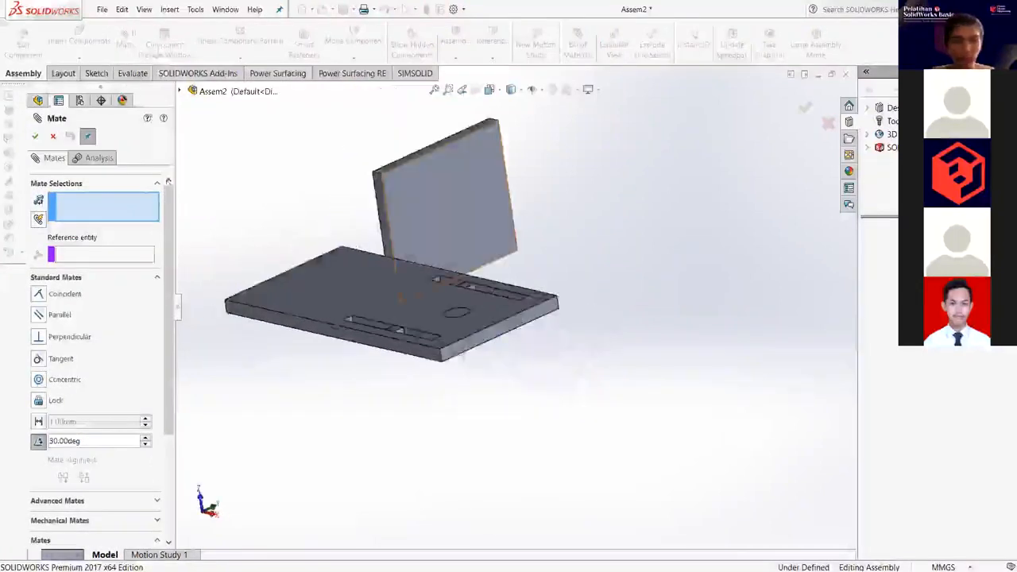
{"action": "left_click", "coordinate": [477, 272]}
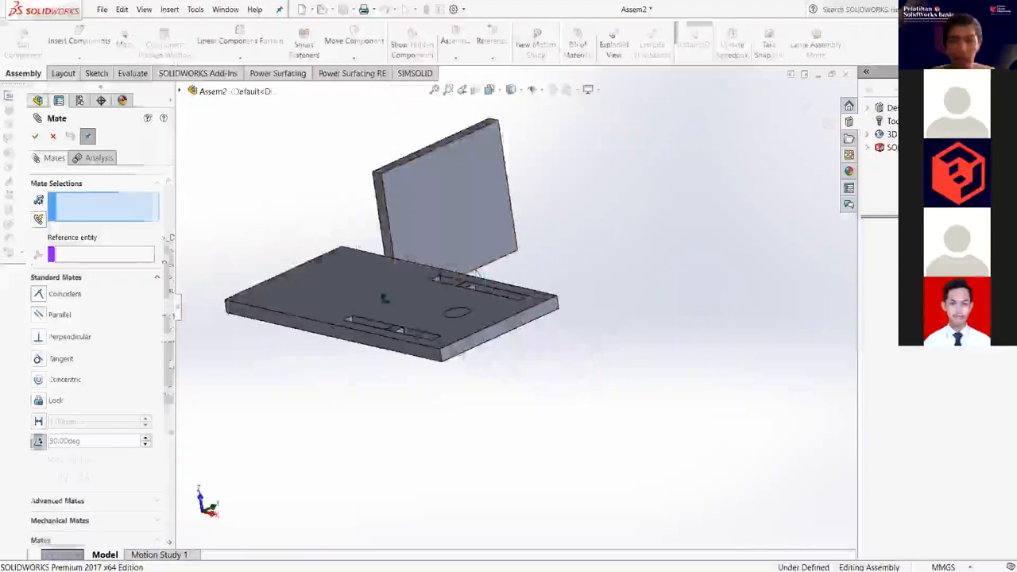
{"action": "key", "text": "Escape"}
Add a Coincident mate between the Rectangle_1 plate's lower edge and the Base plate's upper short edge farthest from the hole.
{"action": "middle_click_drag", "start_coordinate": [306, 271], "coordinate": [325, 294]}
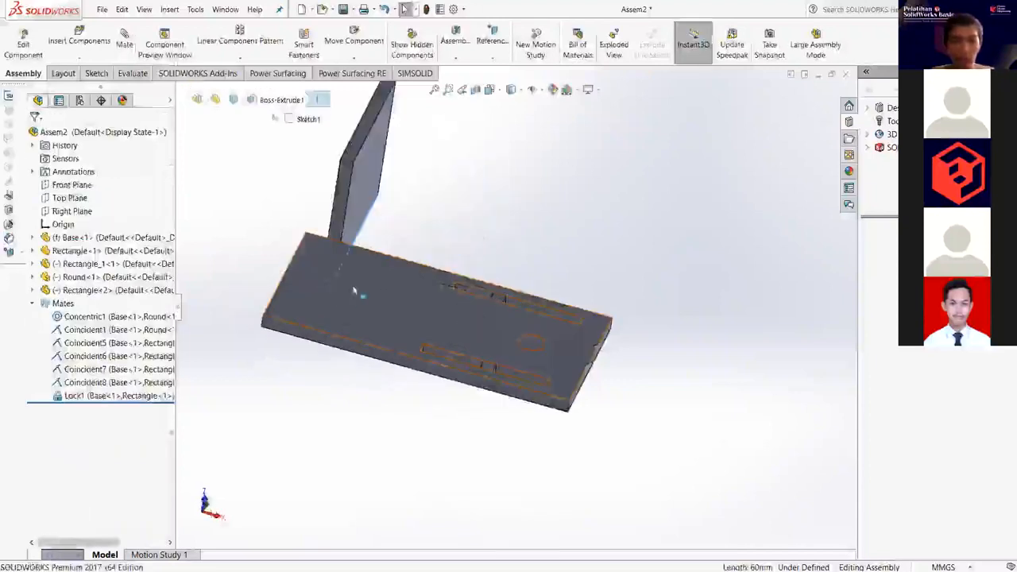
{"action": "scroll", "coordinate": [342, 276], "scroll_direction": "down", "scroll_amount": 5}
{"action": "left_click", "coordinate": [342, 276]}
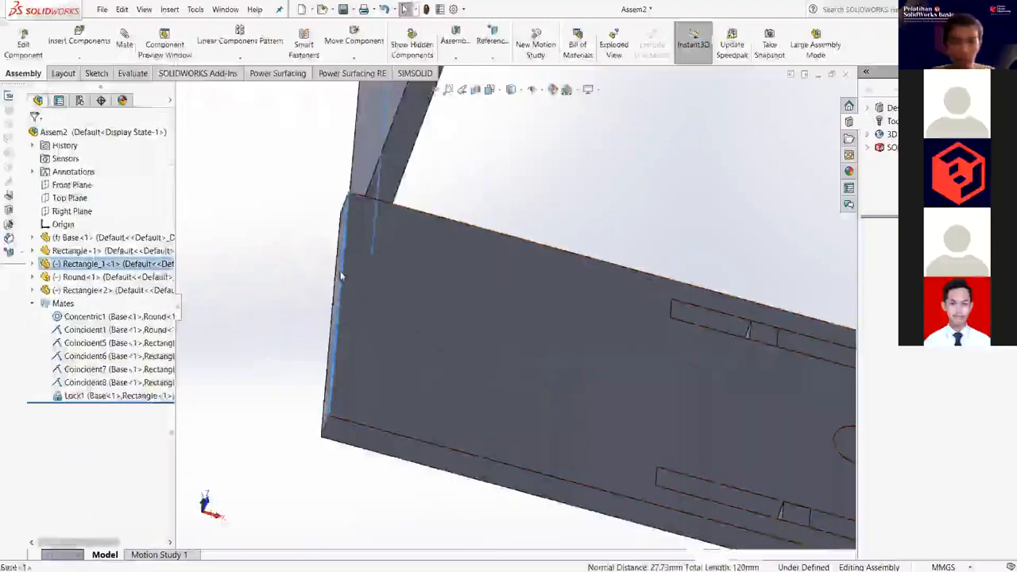
{"action": "left_click", "coordinate": [369, 267]}
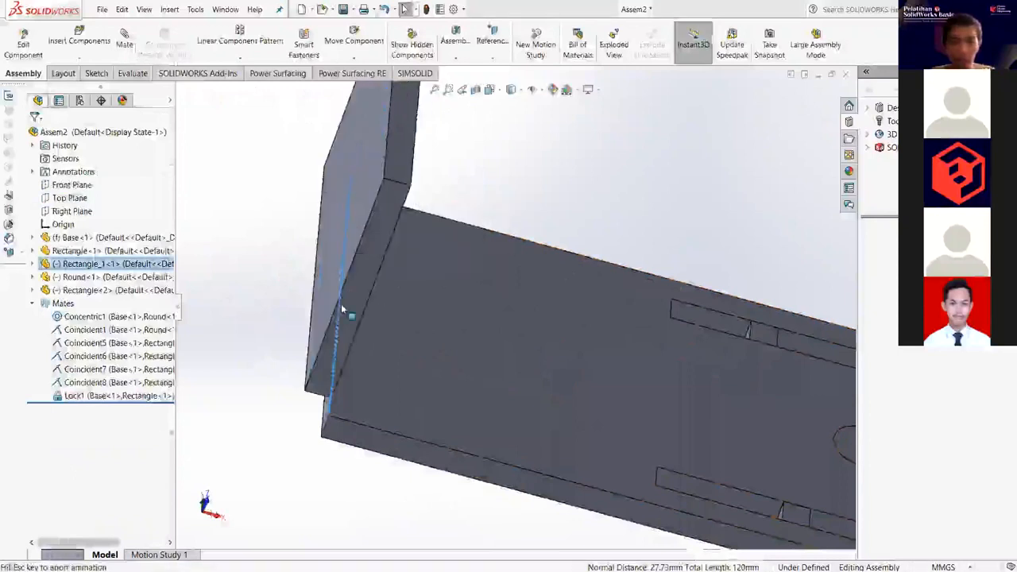
{"action": "left_click", "coordinate": [362, 253]}
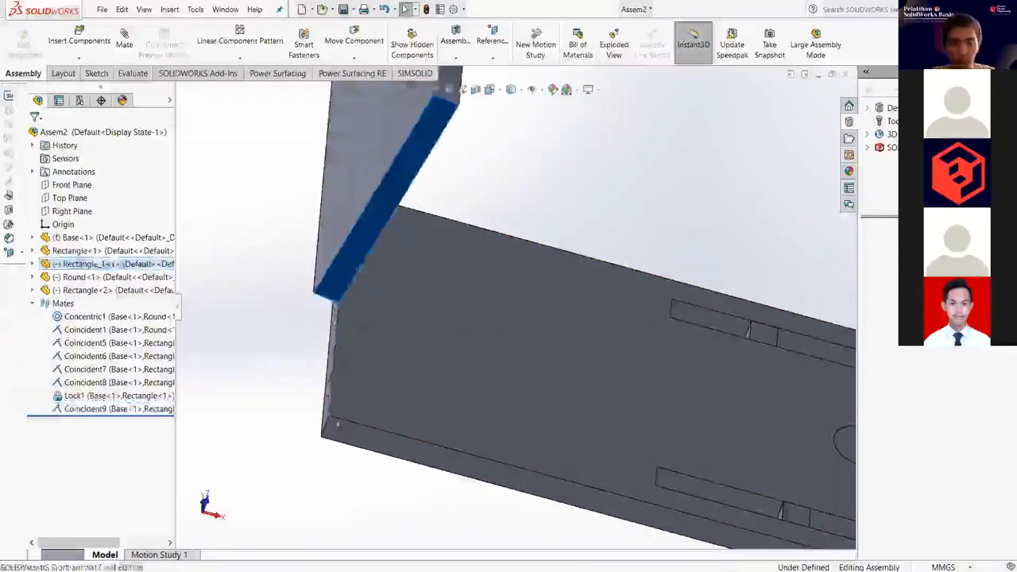
Add a Coincident mate between the Rectangle_1 plate's lower corner point and the Base plate's corner point at the end of the mated edge.
{"action": "left_click", "coordinate": [332, 409]}
{"action": "left_click", "coordinate": [334, 280]}
{"action": "left_click", "coordinate": [305, 364]}
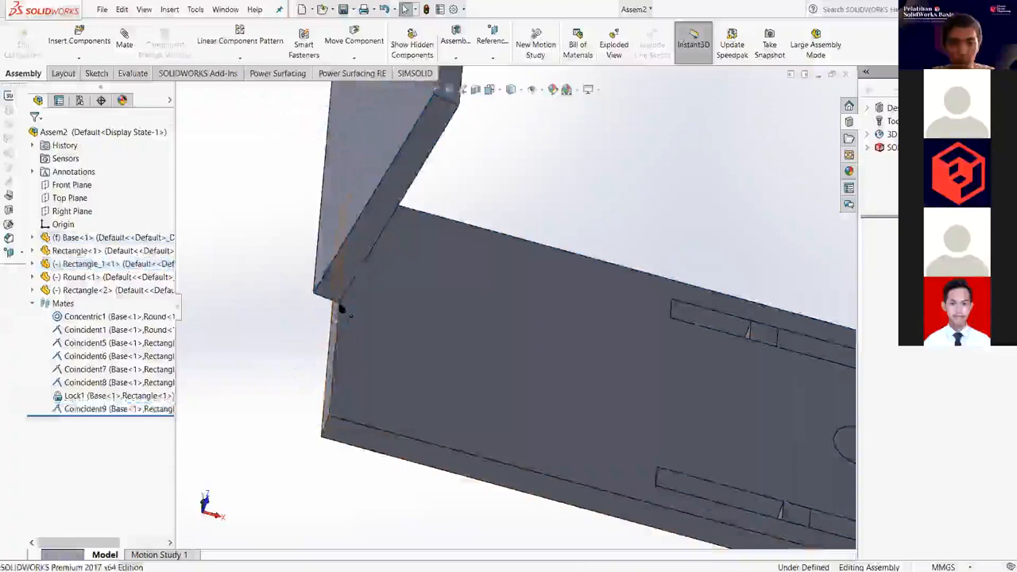
{"action": "left_click", "coordinate": [330, 419], "text": "ctrl"}
{"action": "left_click", "coordinate": [359, 410]}
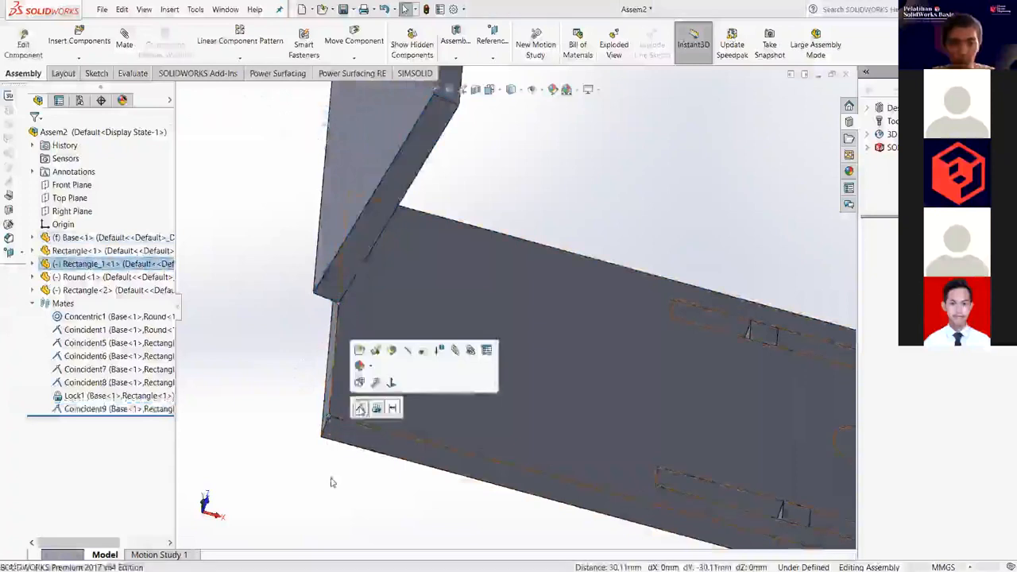
Swing the Rectangle_1 plate about the mated edge until it leans slightly outward from the Base plate.
{"action": "left_click_drag", "start_coordinate": [310, 295], "coordinate": [309, 358]}
{"action": "middle_click_drag", "start_coordinate": [533, 338], "coordinate": [454, 170]}
{"action": "left_click", "coordinate": [210, 165]}
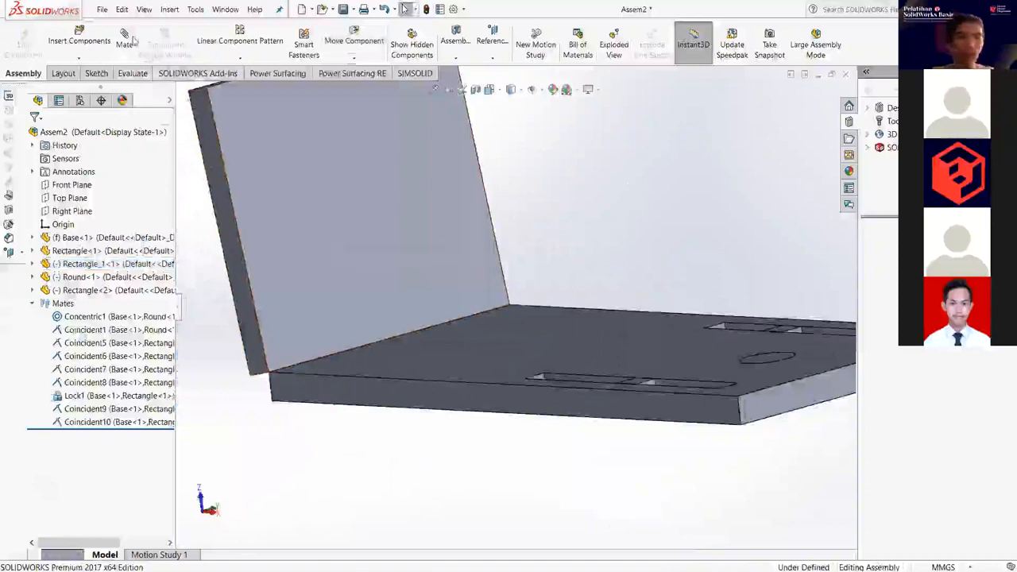
Add a 30-degree Angle mate between the Rectangle_1 plate's inner face and the Base plate's top face.
{"action": "left_click", "coordinate": [124, 39]}
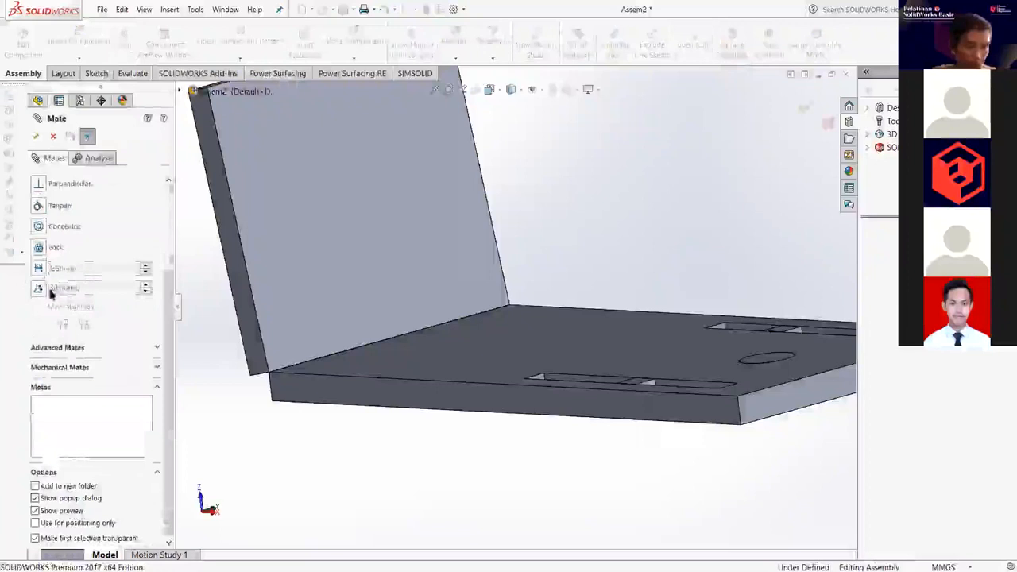
{"action": "scroll", "coordinate": [47, 278], "scroll_direction": "up", "scroll_amount": 3}
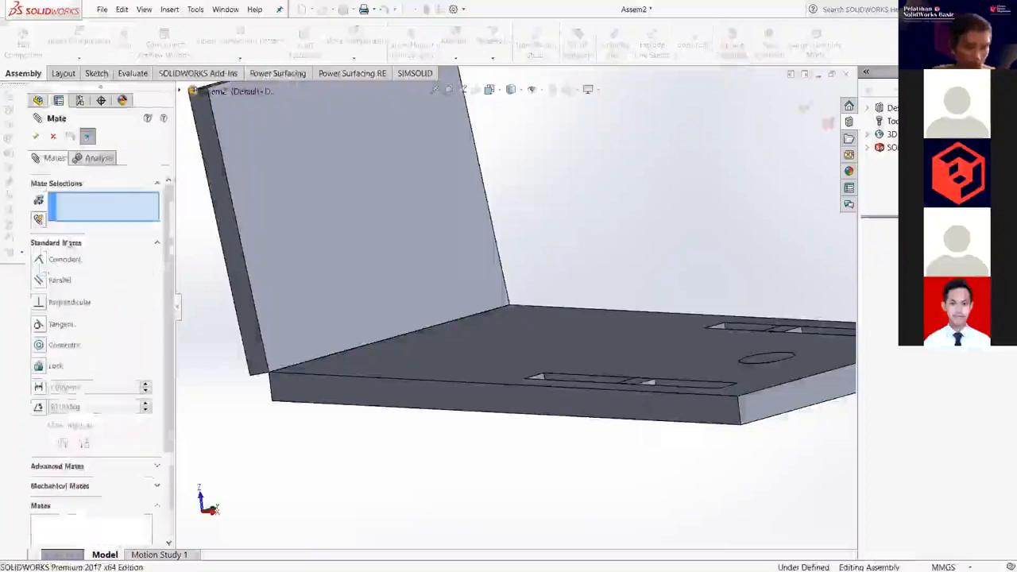
{"action": "left_click", "coordinate": [39, 407]}
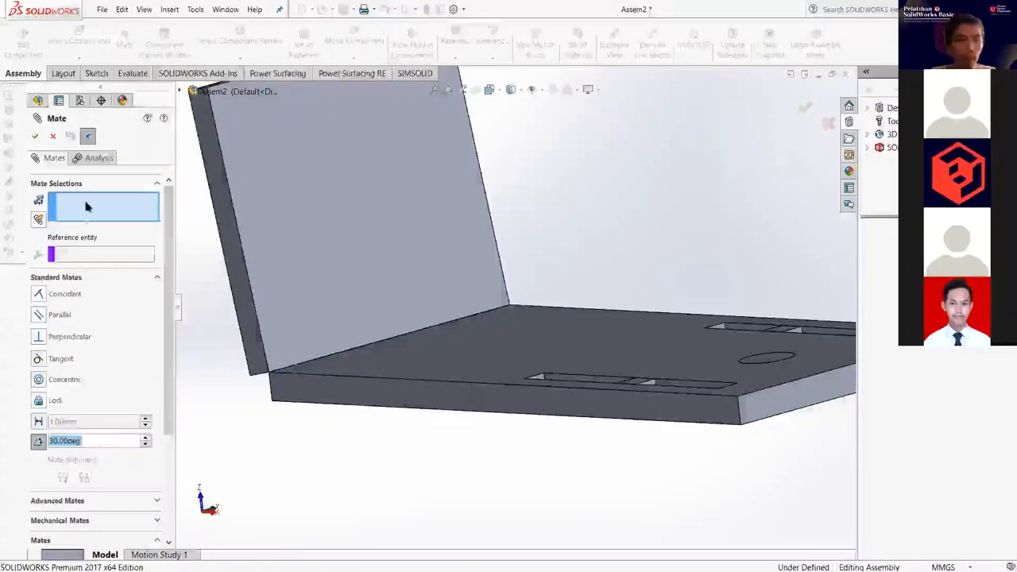
{"action": "left_click", "coordinate": [314, 254]}
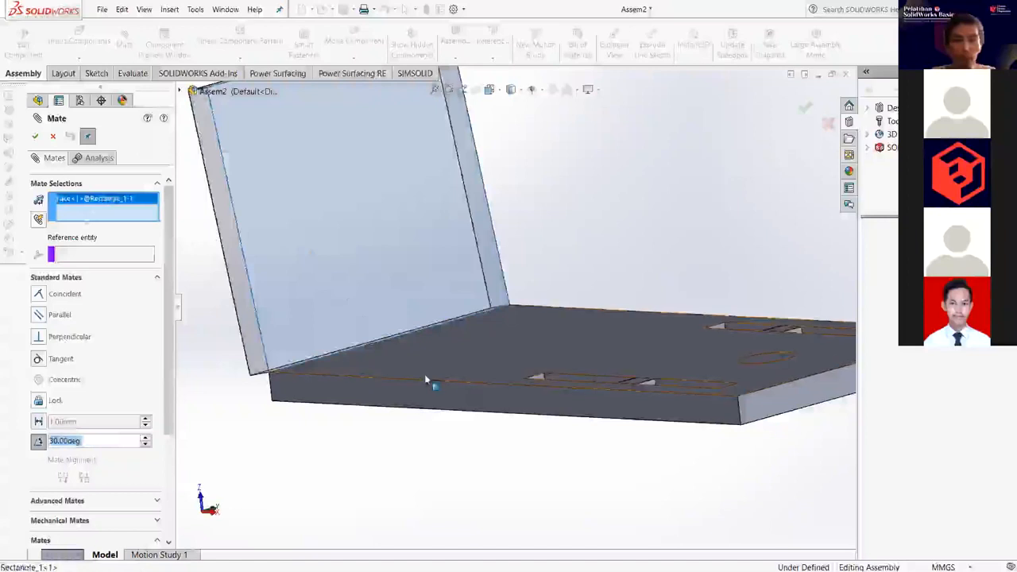
{"action": "left_click", "coordinate": [428, 385]}
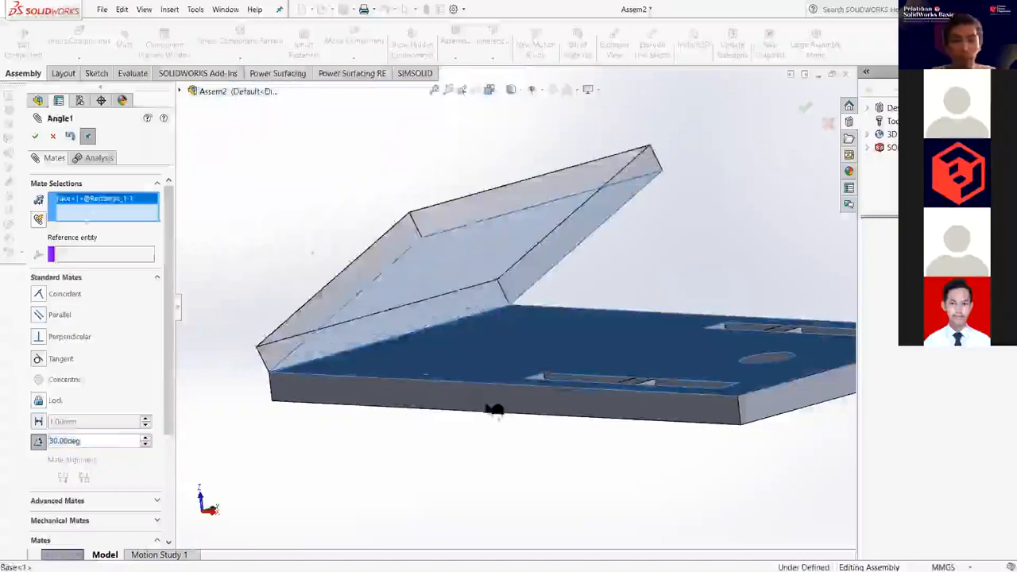
{"action": "left_click", "coordinate": [35, 136]}
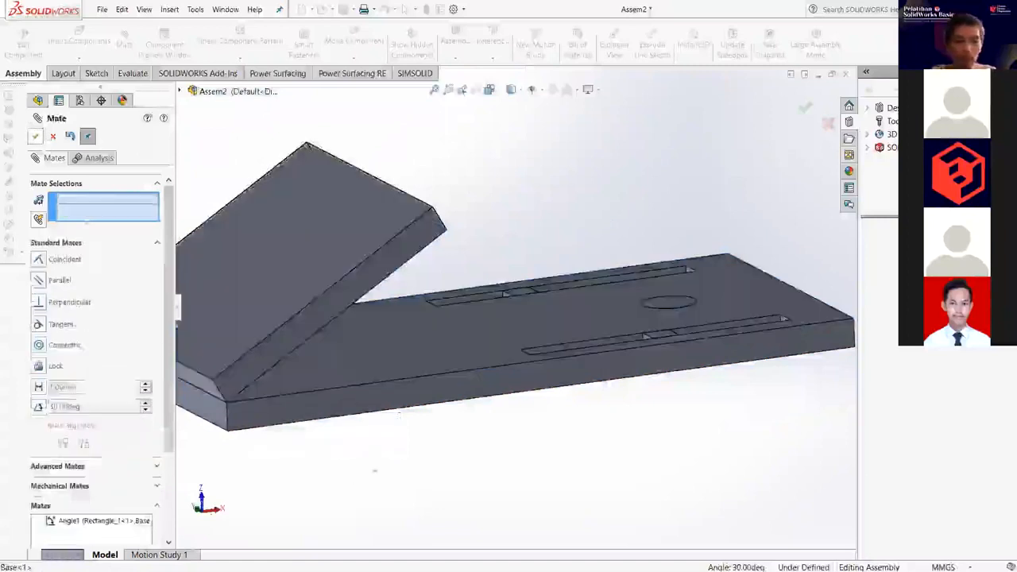
{"action": "key", "text": "Escape"}
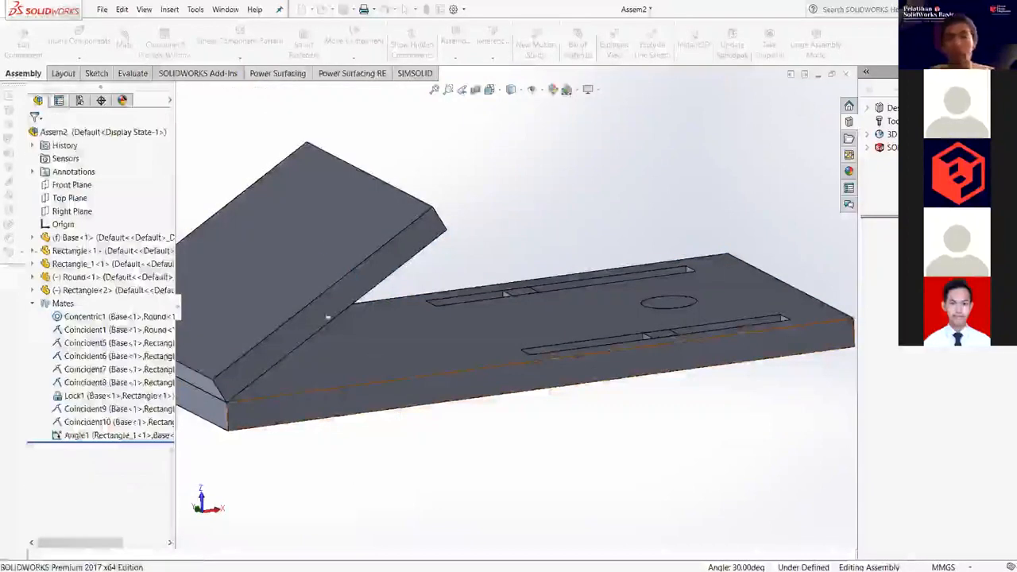
Inspect the angled Rectangle_1 plate and its hinged edge on the Base plate from several directions.
{"action": "middle_click_drag", "start_coordinate": [329, 315], "coordinate": [326, 307]}
{"action": "left_click", "coordinate": [253, 246]}
{"action": "middle_click_drag", "start_coordinate": [381, 371], "coordinate": [338, 297]}
{"action": "left_click", "coordinate": [314, 293]}
{"action": "middle_click_drag", "start_coordinate": [431, 282], "coordinate": [383, 421]}
{"action": "left_click", "coordinate": [392, 403]}
{"action": "scroll", "coordinate": [383, 422], "scroll_direction": "up", "scroll_amount": 4}
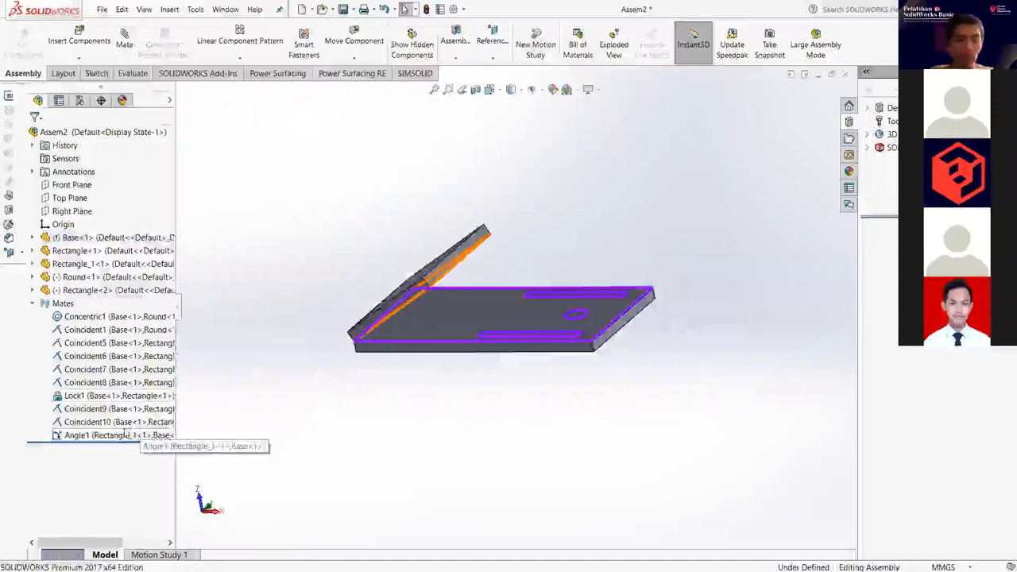
Edit the Angle mate of the Rectangle_1 plate, trying 45, 60 and 90 degrees, and finish with 30 degrees.
{"action": "left_click", "coordinate": [124, 435]}
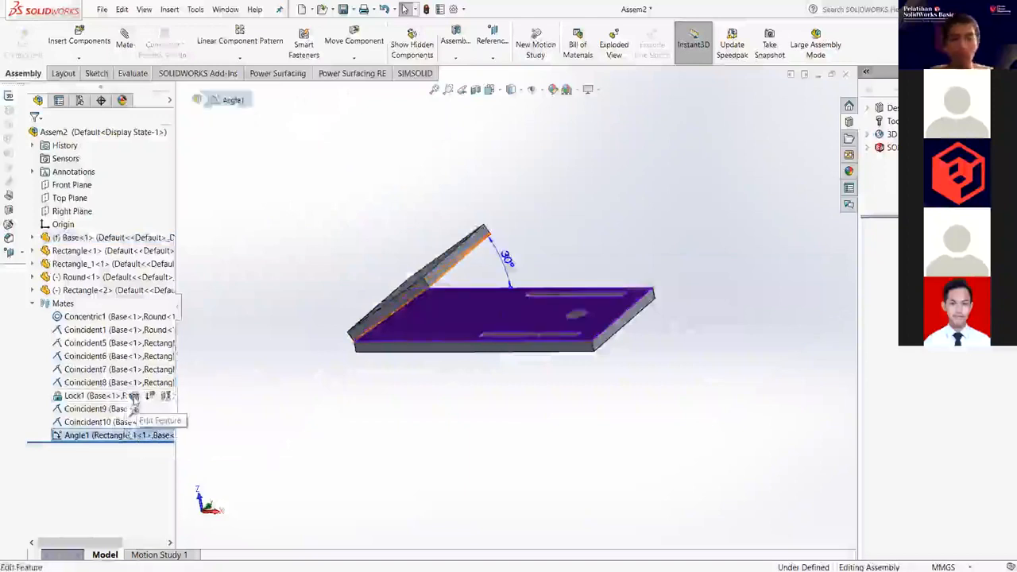
{"action": "left_click", "coordinate": [134, 397]}
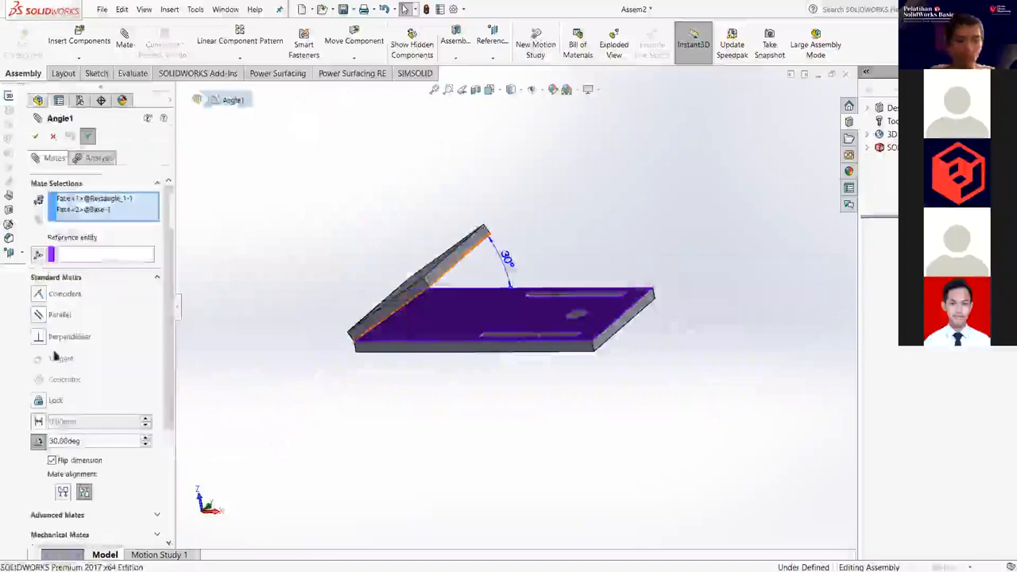
{"action": "scroll", "coordinate": [54, 266], "scroll_direction": "down", "scroll_amount": 3}
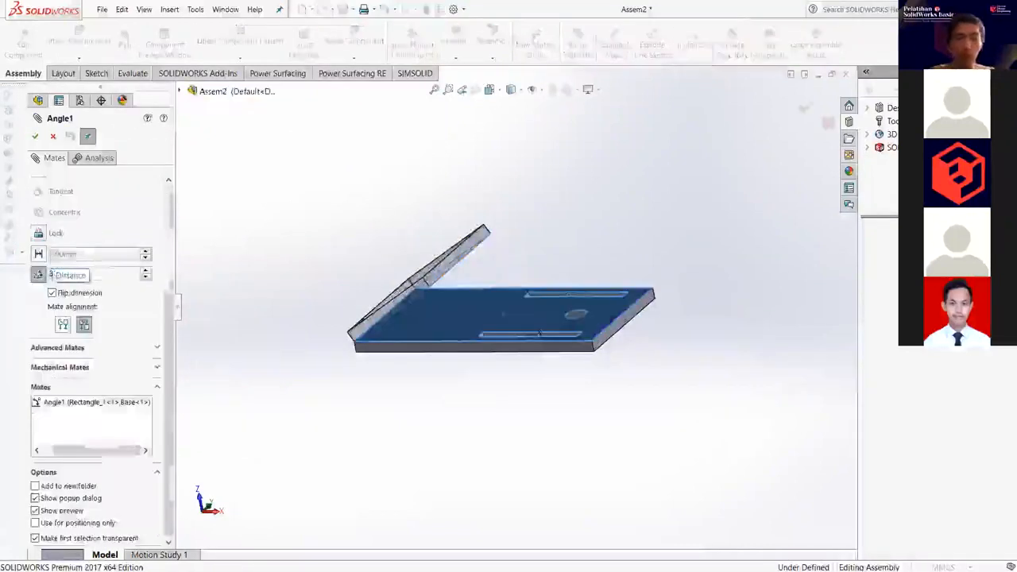
{"action": "type", "text": "4560"}
{"action": "key", "text": "Return"}
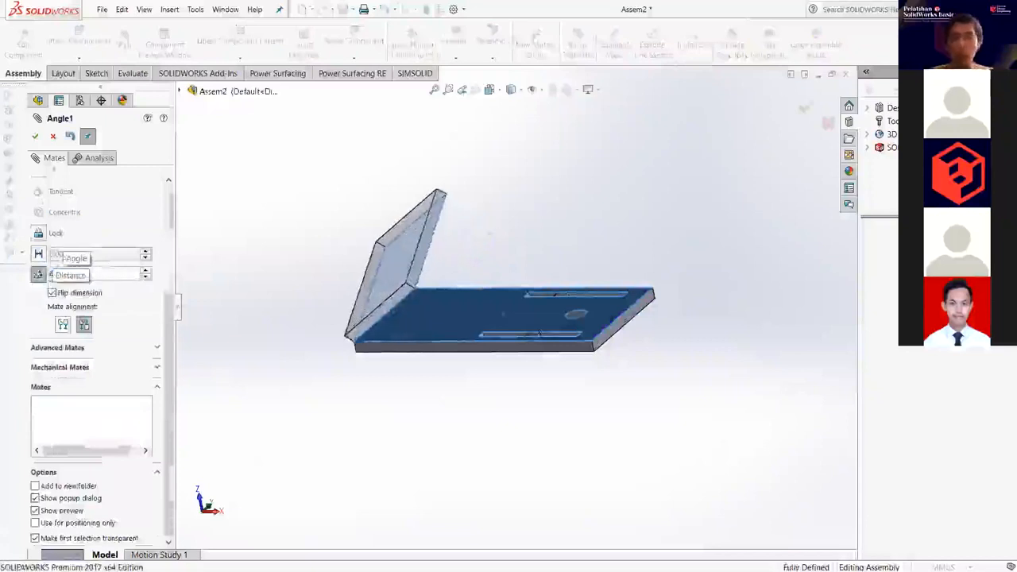
{"action": "type", "text": "90"}
{"action": "key", "text": "Return"}
{"action": "type", "text": "30"}
{"action": "key", "text": "Return"}
{"action": "key", "text": "Return"}
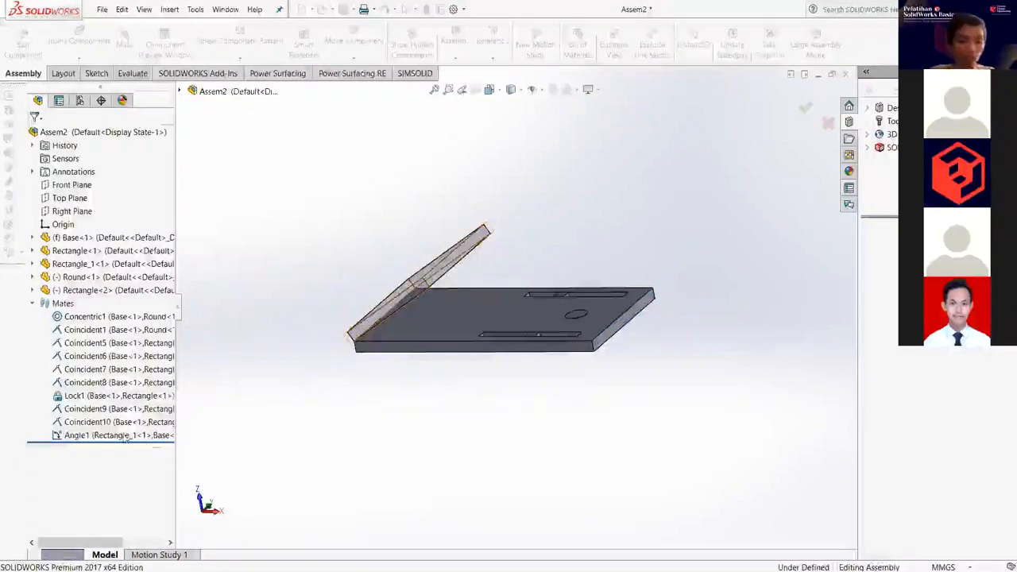
Review the settings of the Angle mate between the Rectangle_1 plate and the Base plate.
{"action": "left_click", "coordinate": [119, 435]}
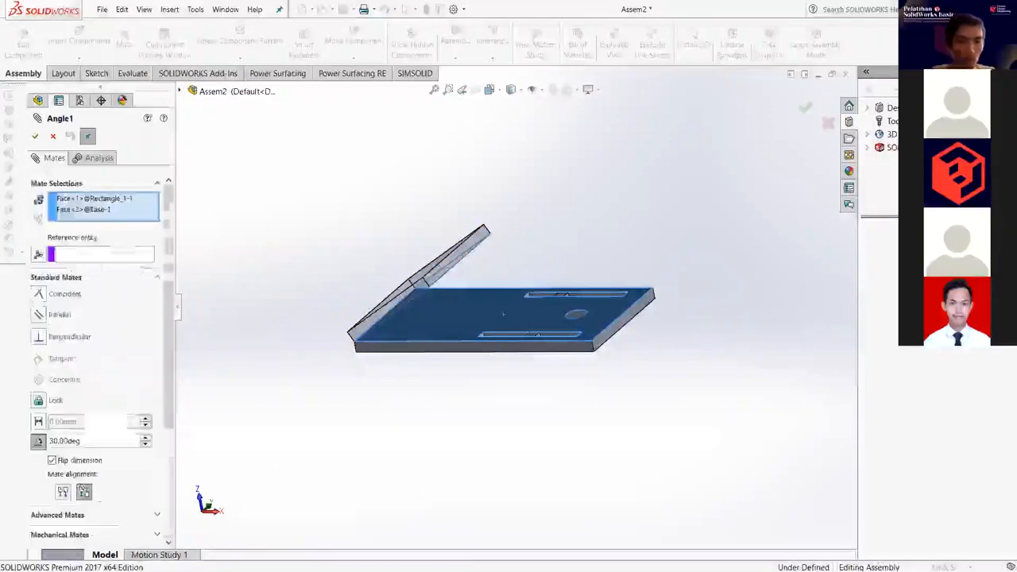
{"action": "scroll", "coordinate": [99, 358], "scroll_direction": "down", "scroll_amount": 3}
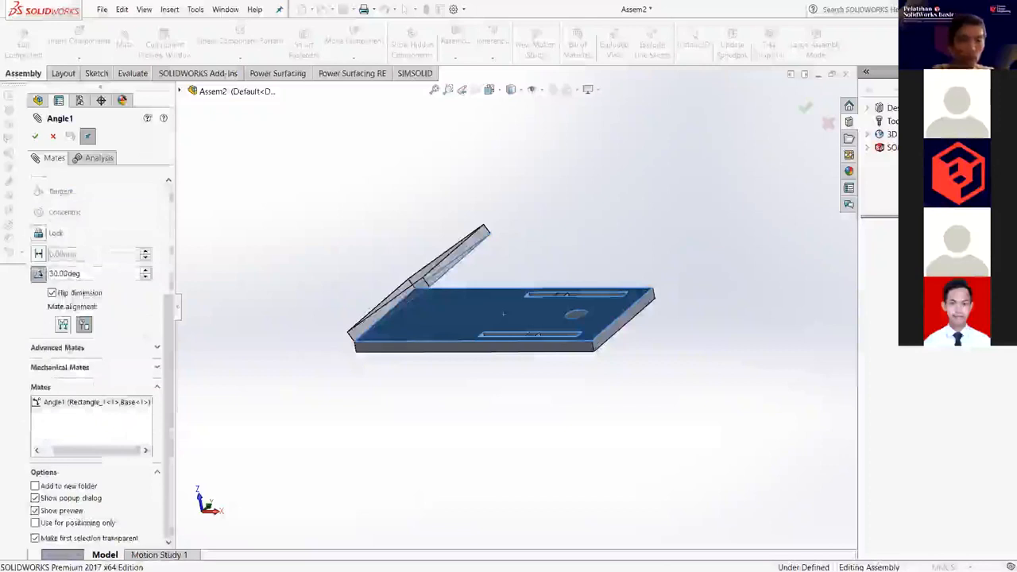
{"action": "scroll", "coordinate": [102, 237], "scroll_direction": "up", "scroll_amount": 3}
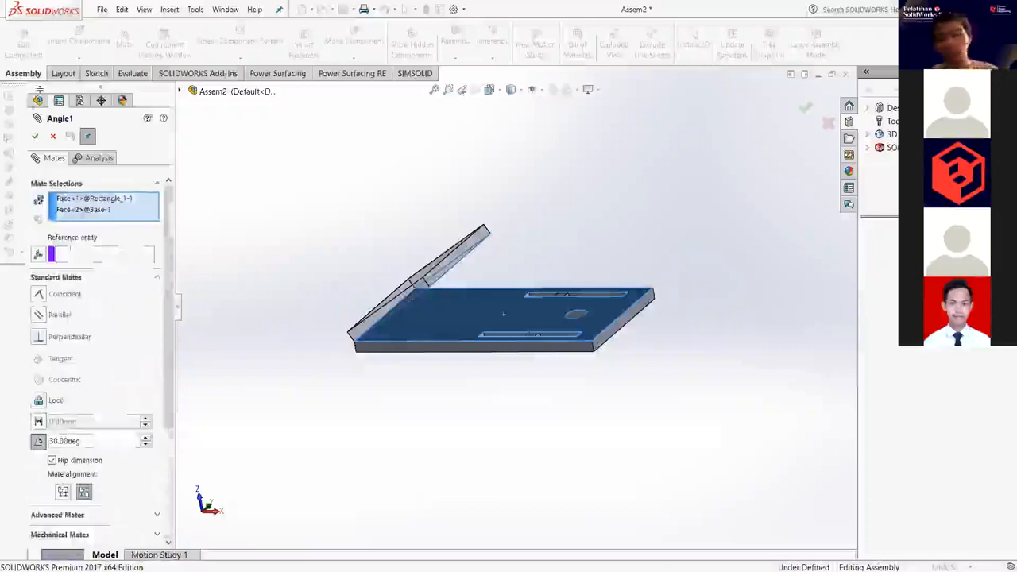
{"action": "left_click", "coordinate": [56, 137]}
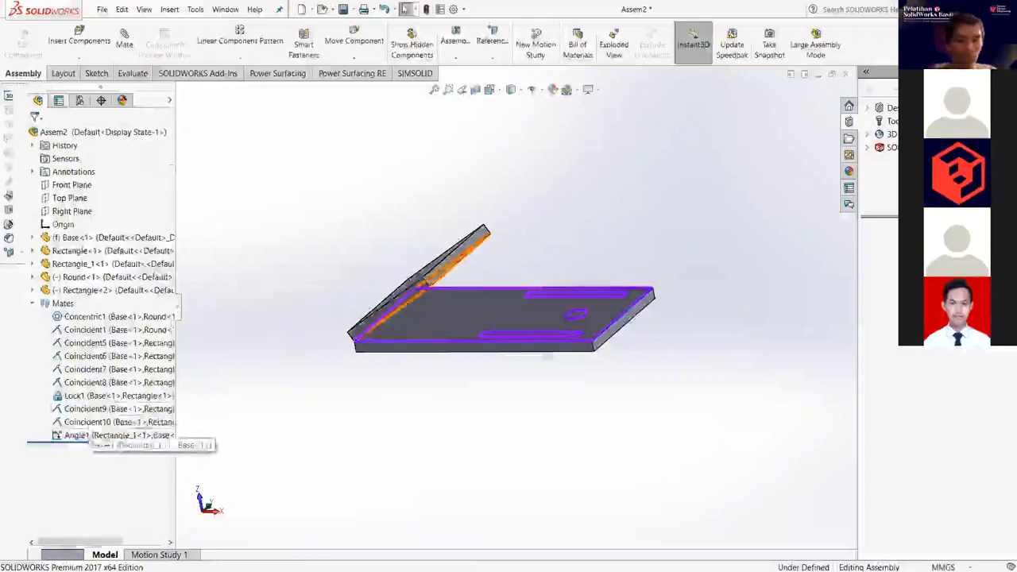
Delete the Angle mate and swing the Rectangle_1 plate roughly upright about its hinged edge.
{"action": "left_click", "coordinate": [84, 437]}
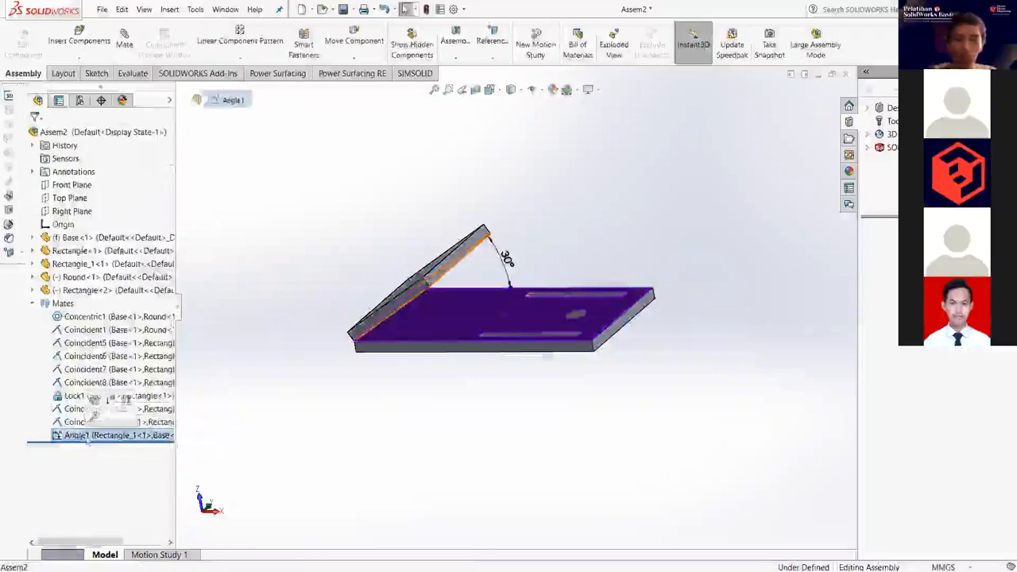
{"action": "key", "text": "Delete"}
{"action": "left_click_drag", "start_coordinate": [427, 283], "coordinate": [345, 231]}
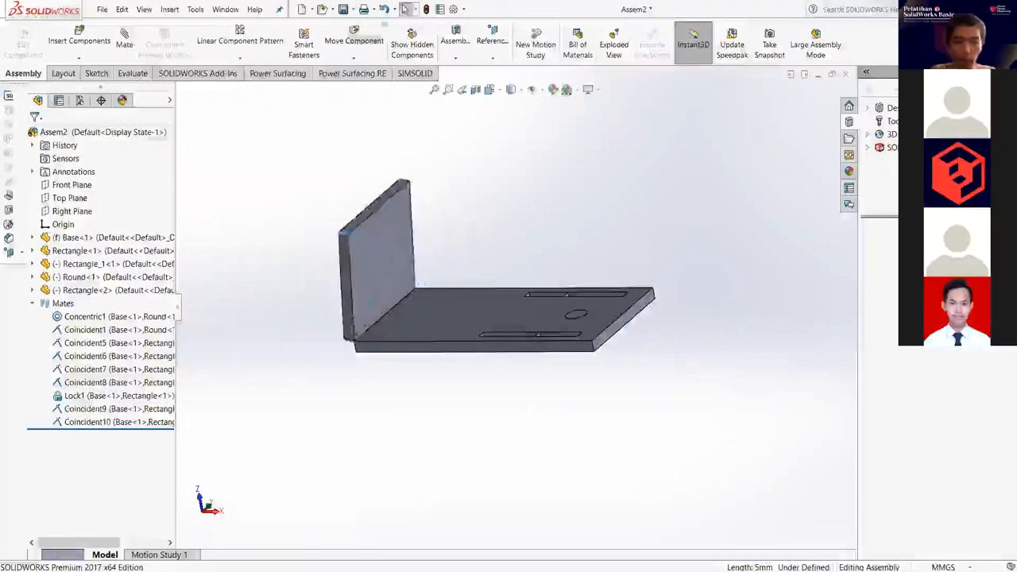
Delete the corner-point and edge Coincident mates of the Rectangle_1 plate and lift the plate clear above the Base plate.
{"action": "left_click", "coordinate": [115, 422]}
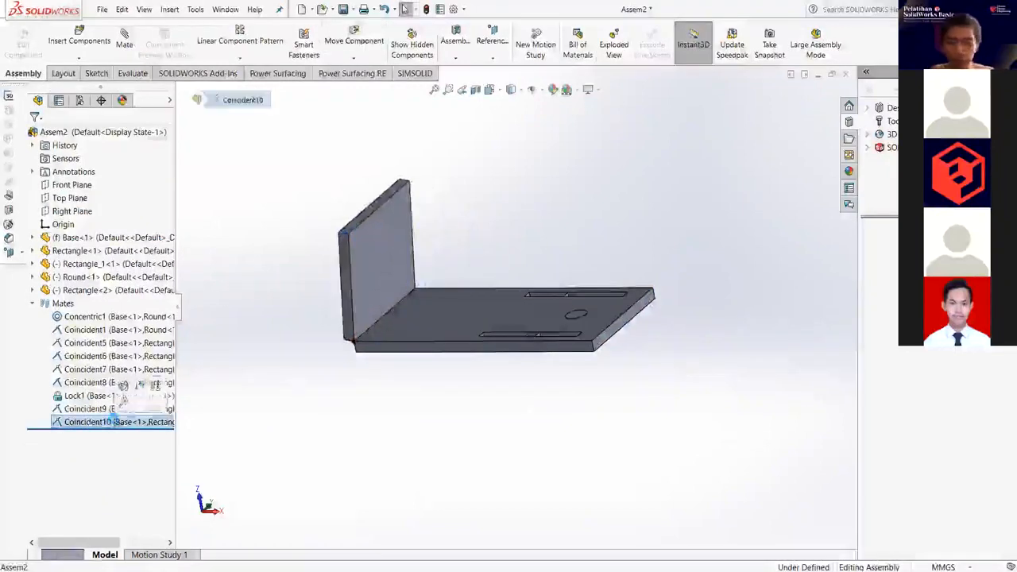
{"action": "key", "text": "Delete"}
{"action": "left_click", "coordinate": [93, 409]}
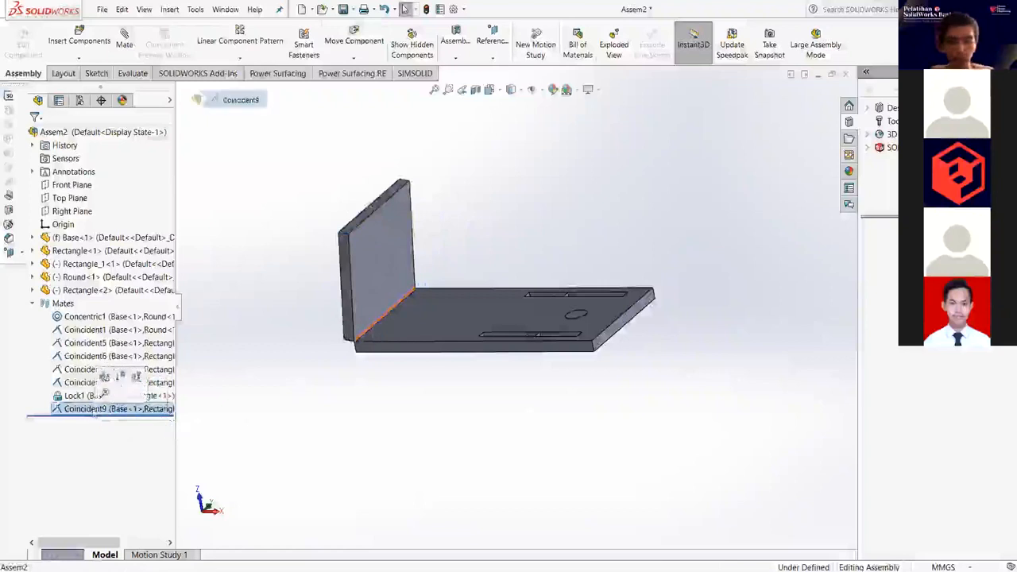
{"action": "key", "text": "Delete"}
{"action": "left_click_drag", "start_coordinate": [374, 262], "coordinate": [396, 189]}
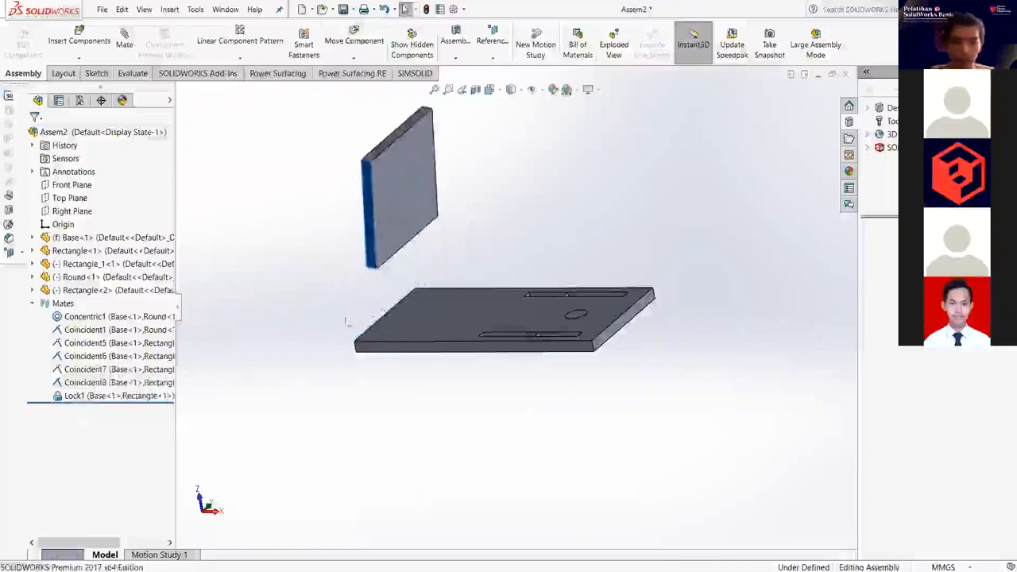
Add a Coincident mate between the Rectangle_1 plate's narrow bottom face and the Base plate's top face.
{"action": "scroll", "coordinate": [429, 230], "scroll_direction": "down", "scroll_amount": 5}
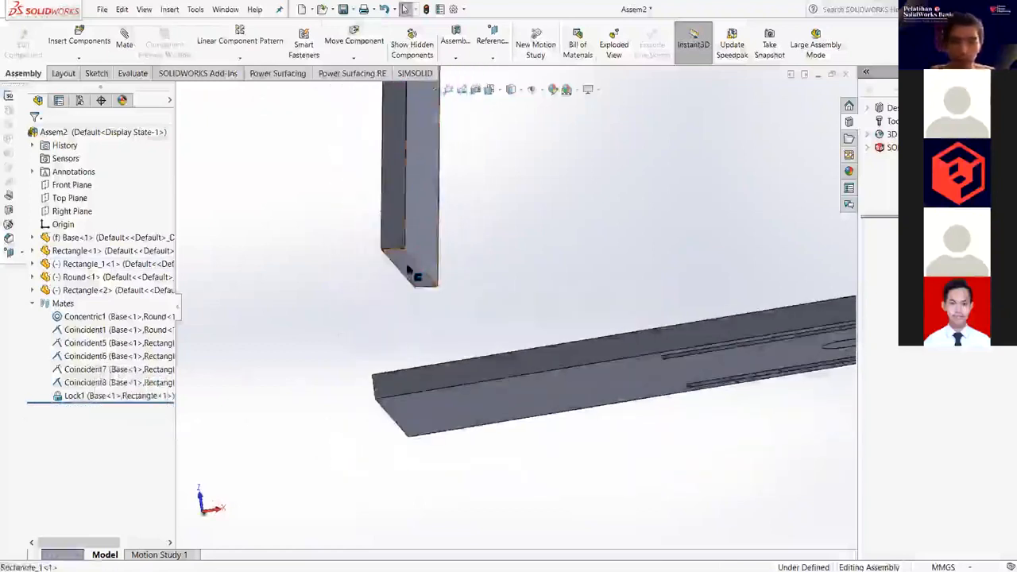
{"action": "left_click", "coordinate": [409, 272]}
{"action": "middle_click_drag", "start_coordinate": [409, 272], "coordinate": [504, 445]}
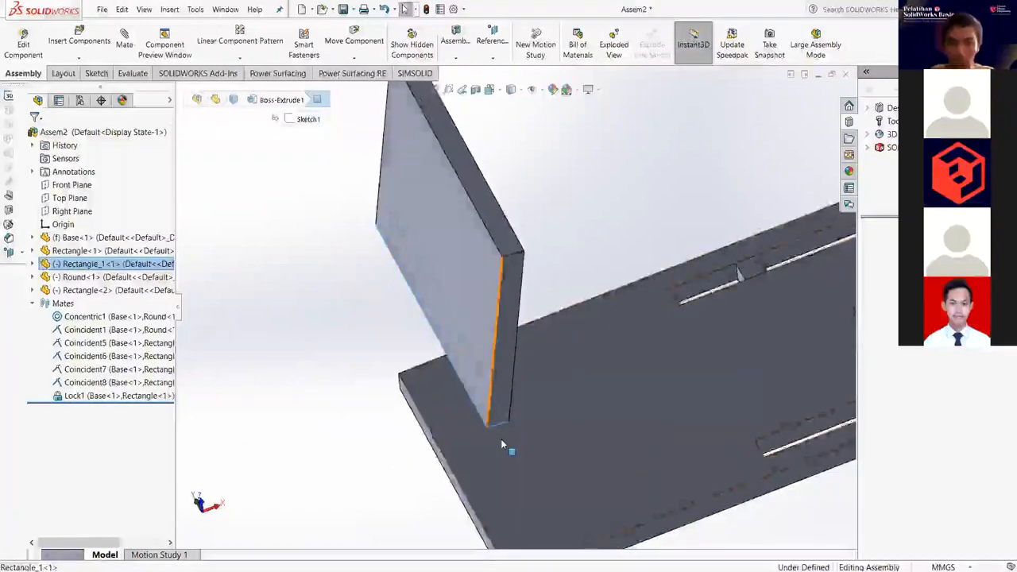
{"action": "left_click", "coordinate": [506, 449]}
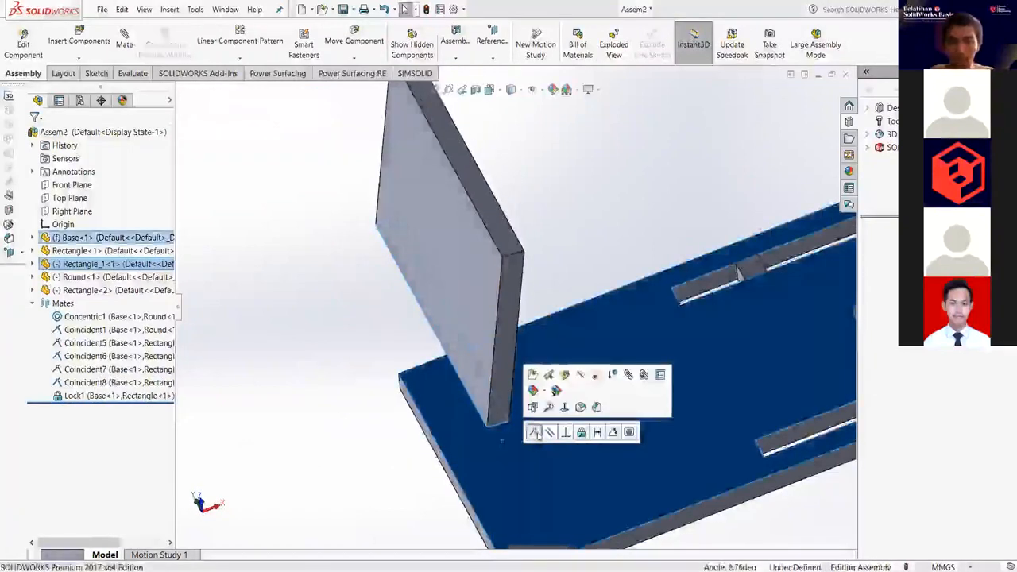
{"action": "left_click", "coordinate": [538, 437]}
Add a Coincident mate between the Rectangle_1 plate's narrow side face and the Base plate's long side face.
{"action": "middle_click_drag", "start_coordinate": [540, 461], "coordinate": [483, 257]}
{"action": "left_click", "coordinate": [483, 257]}
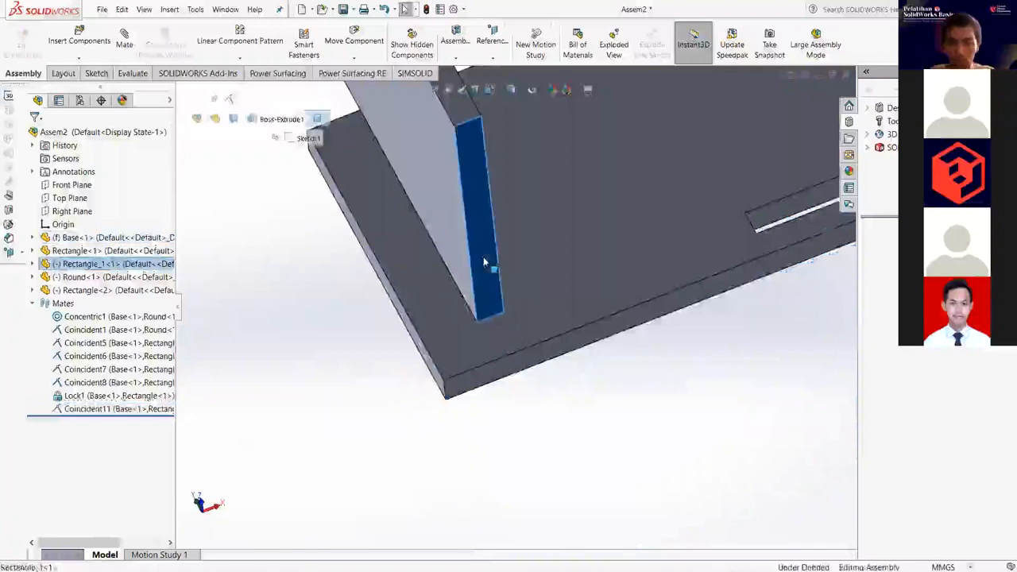
{"action": "left_click", "coordinate": [506, 368], "text": "ctrl"}
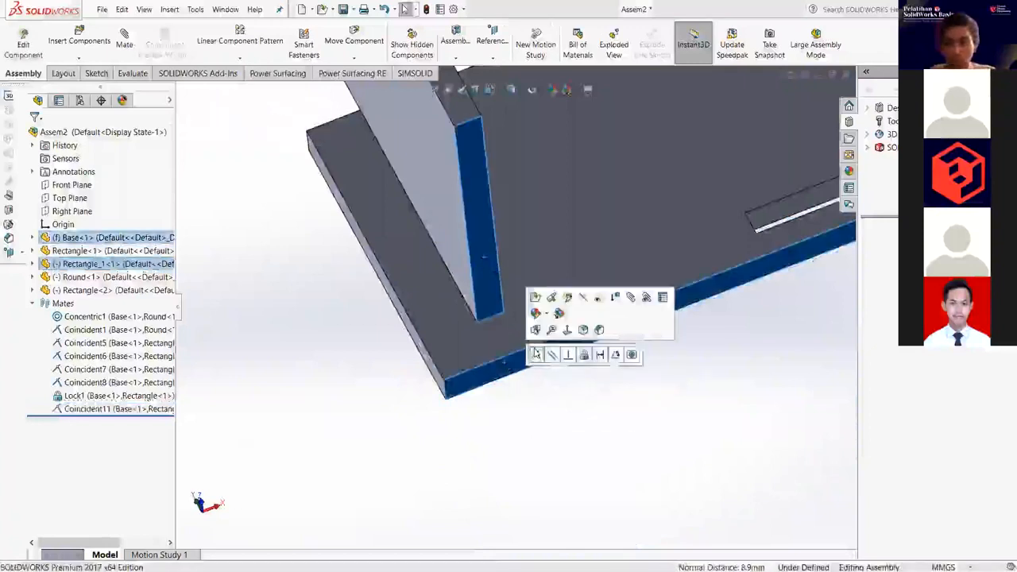
{"action": "left_click", "coordinate": [535, 355]}
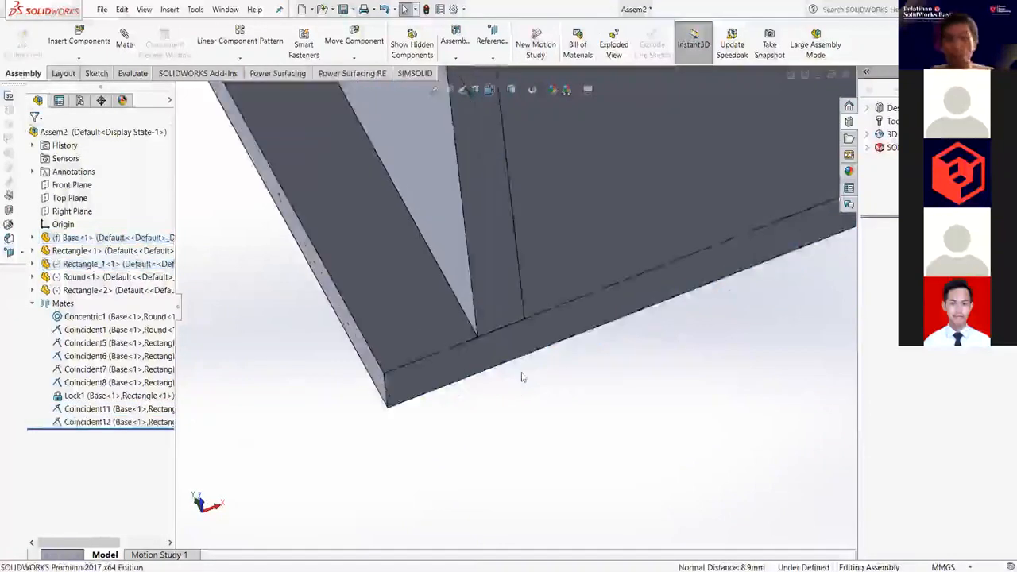
Test the upright Rectangle_1 plate's remaining movement by sliding it along the Base plate's length.
{"action": "middle_click_drag", "start_coordinate": [513, 364], "coordinate": [506, 273]}
{"action": "scroll", "coordinate": [487, 286], "scroll_direction": "up", "scroll_amount": 4}
{"action": "left_click", "coordinate": [494, 295]}
{"action": "left_click_drag", "start_coordinate": [423, 302], "coordinate": [524, 306]}
{"action": "key", "text": "Escape"}
{"action": "scroll", "coordinate": [526, 298], "scroll_direction": "down", "scroll_amount": 2}
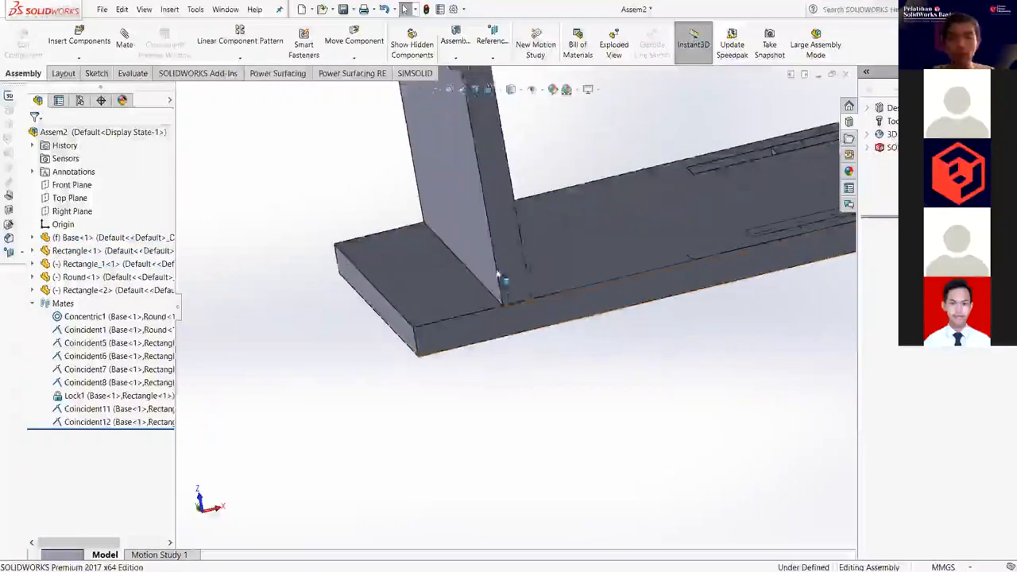
{"action": "left_click_drag", "start_coordinate": [485, 176], "coordinate": [489, 176]}
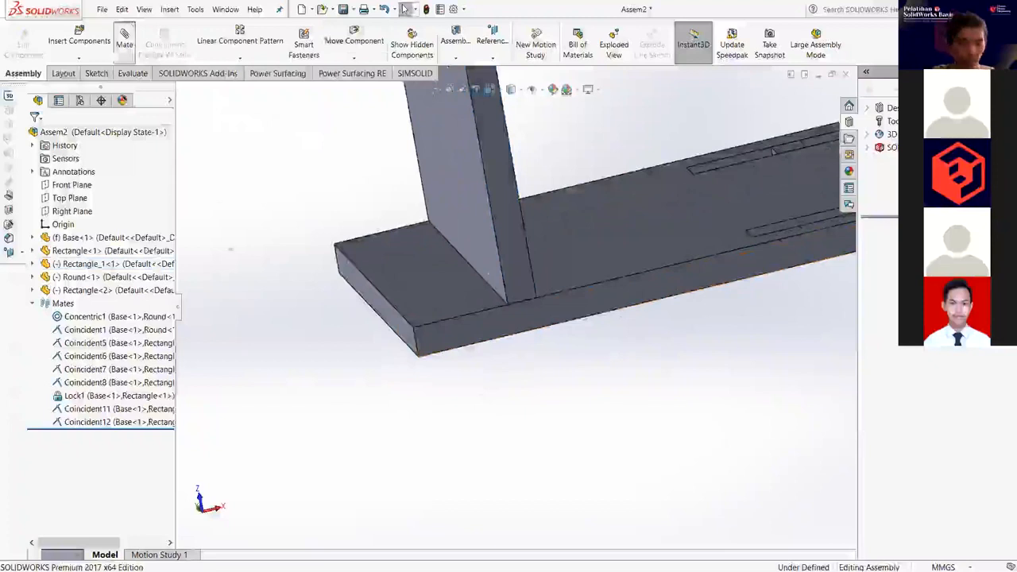
Add a 20 mm distance mate between the upright Rectangle_1 plate's broad face and the Base plate's narrow end face.
{"action": "left_click", "coordinate": [124, 40]}
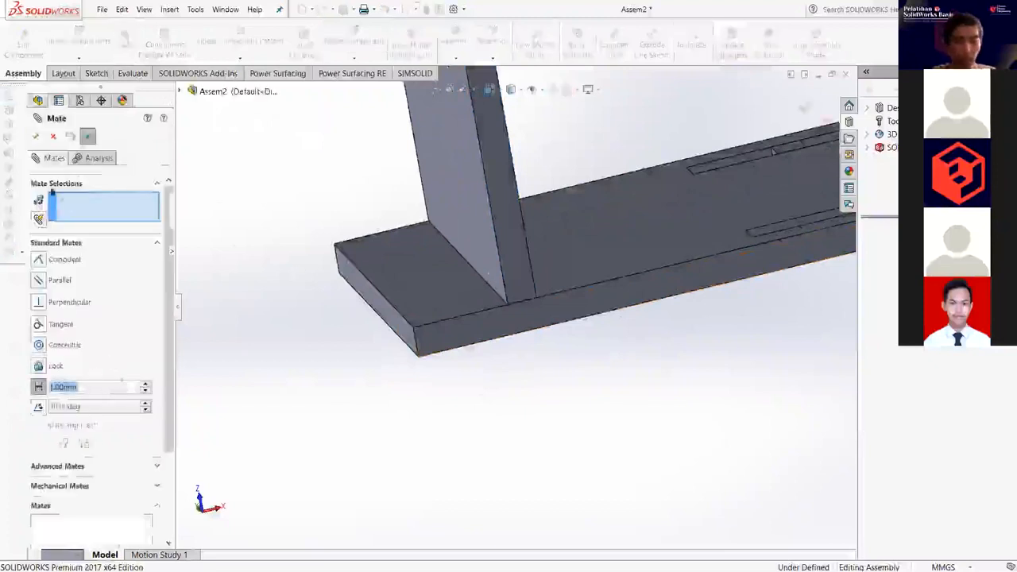
{"action": "left_click", "coordinate": [461, 181]}
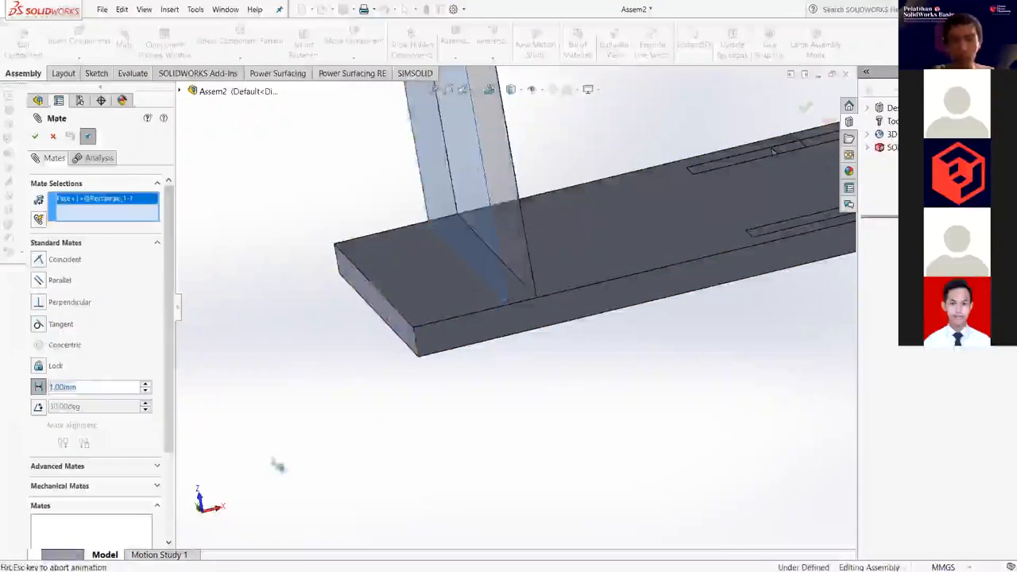
{"action": "scroll", "coordinate": [526, 334], "scroll_direction": "down", "scroll_amount": 4}
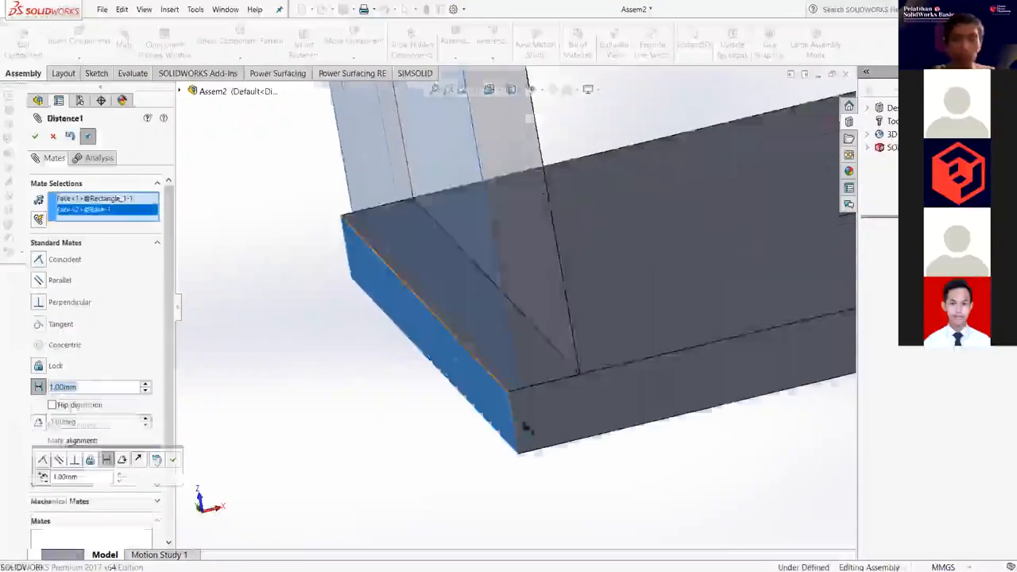
{"action": "scroll", "coordinate": [521, 334], "scroll_direction": "down", "scroll_amount": 6}
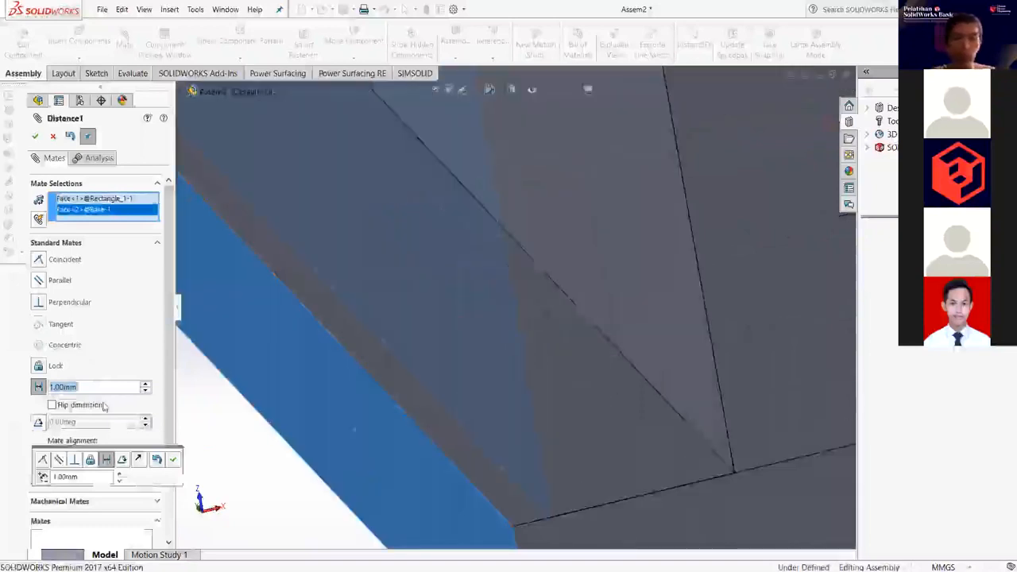
{"action": "type", "text": "20"}
{"action": "key", "text": "Return"}
{"action": "scroll", "coordinate": [743, 294], "scroll_direction": "up", "scroll_amount": 10}
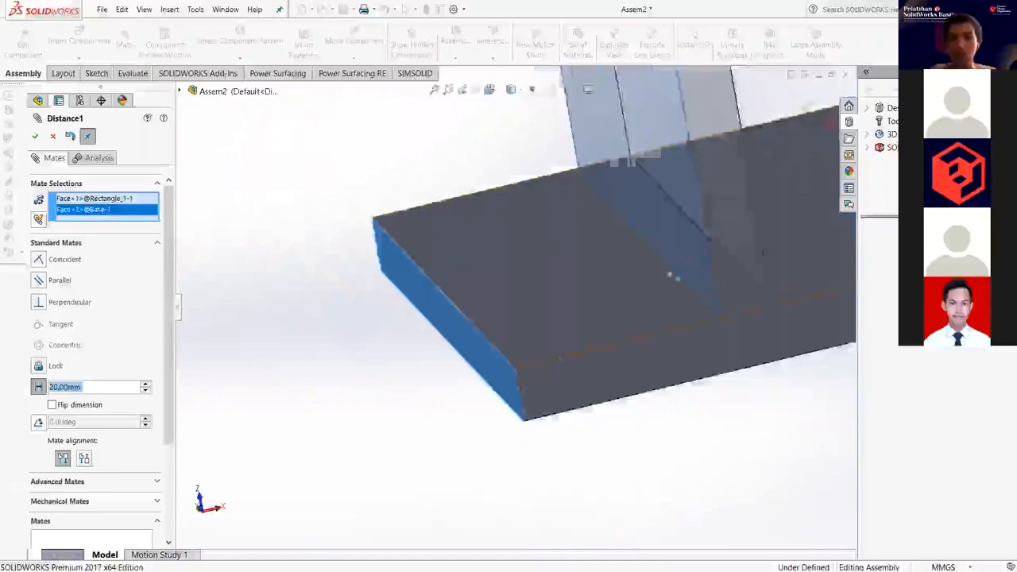
{"action": "scroll", "coordinate": [522, 285], "scroll_direction": "down", "scroll_amount": 8}
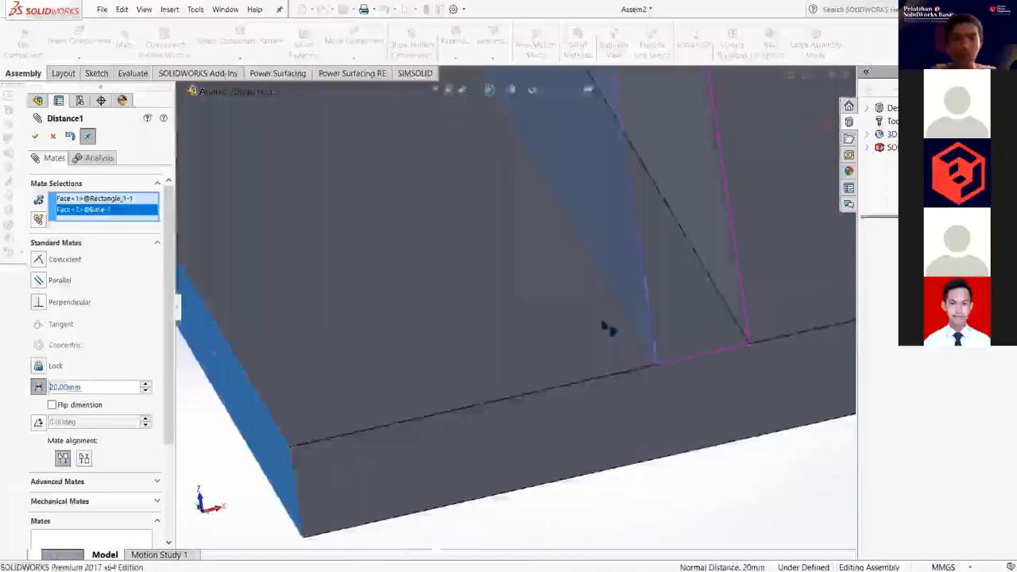
{"action": "middle_click_drag", "start_coordinate": [604, 327], "coordinate": [602, 236]}
{"action": "scroll", "coordinate": [609, 301], "scroll_direction": "up", "scroll_amount": 3}
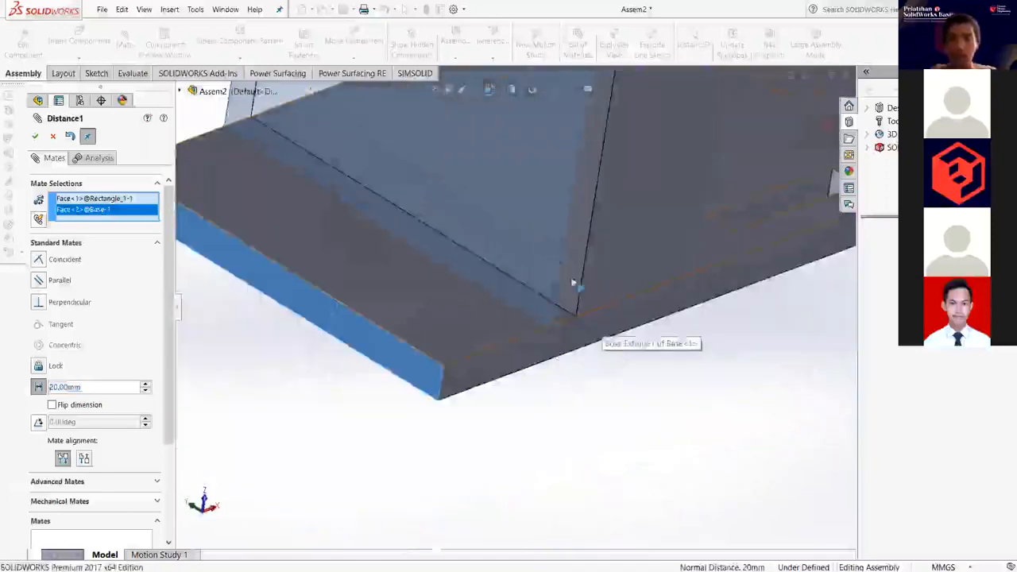
{"action": "key", "text": "Left"}
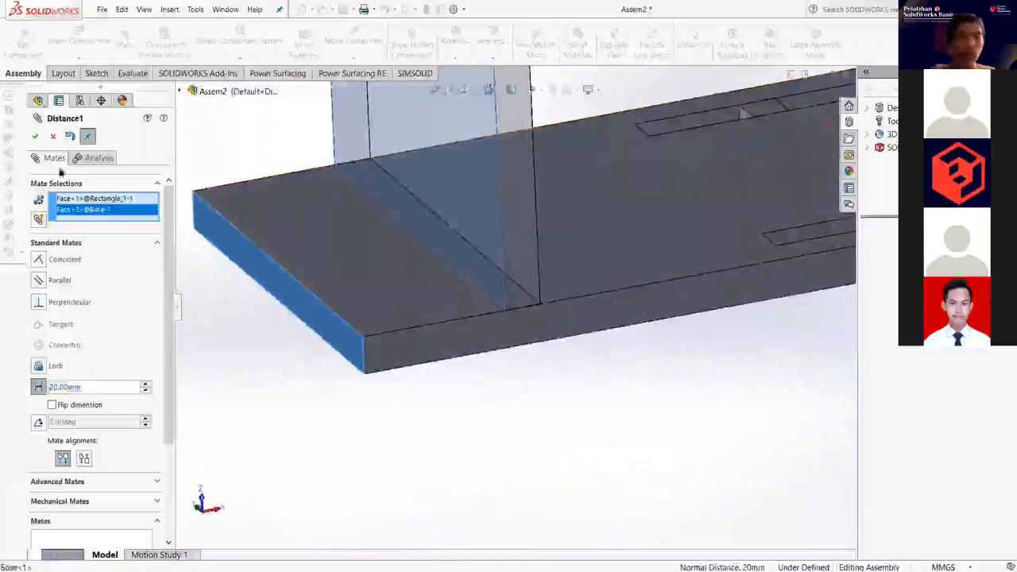
{"action": "left_click", "coordinate": [35, 136]}
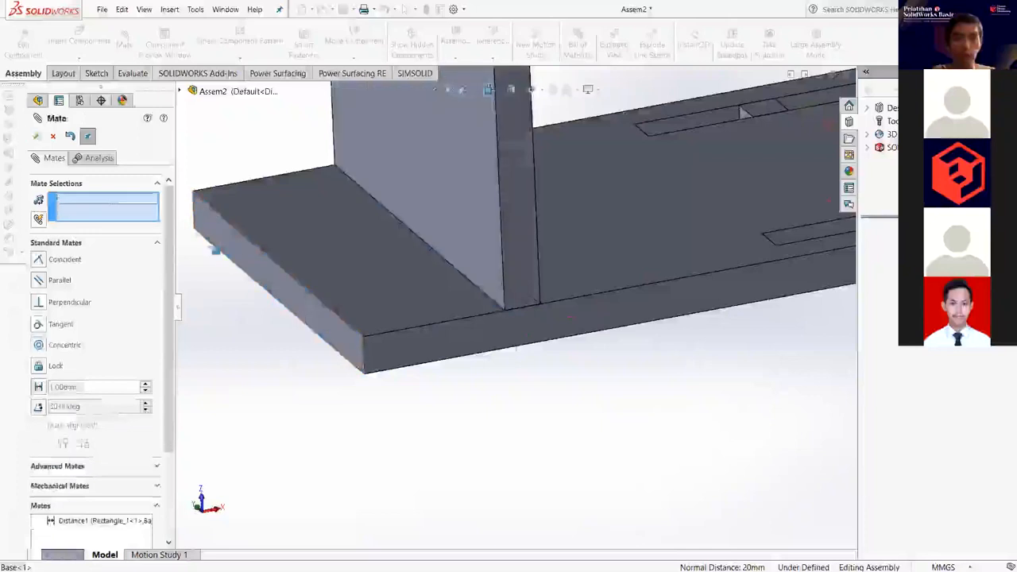
{"action": "key", "text": "Escape"}
Delete the distance mate between the Rectangle_1 plate and the Base plate.
{"action": "middle_click_drag", "start_coordinate": [534, 393], "coordinate": [536, 344]}
{"action": "middle_click_drag", "start_coordinate": [653, 468], "coordinate": [740, 482]}
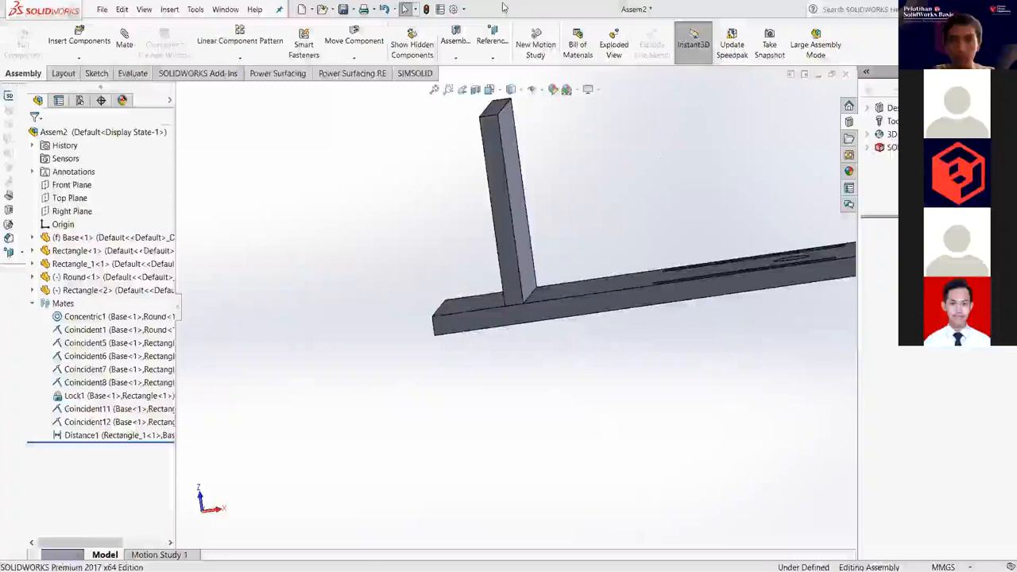
{"action": "middle_click_drag", "start_coordinate": [463, 263], "coordinate": [153, 360]}
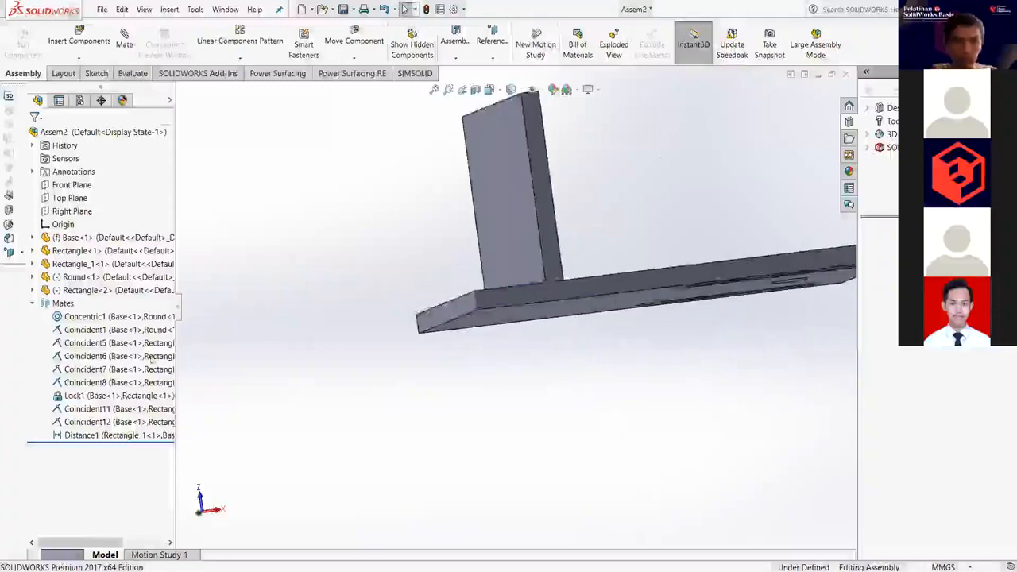
{"action": "left_click", "coordinate": [68, 436]}
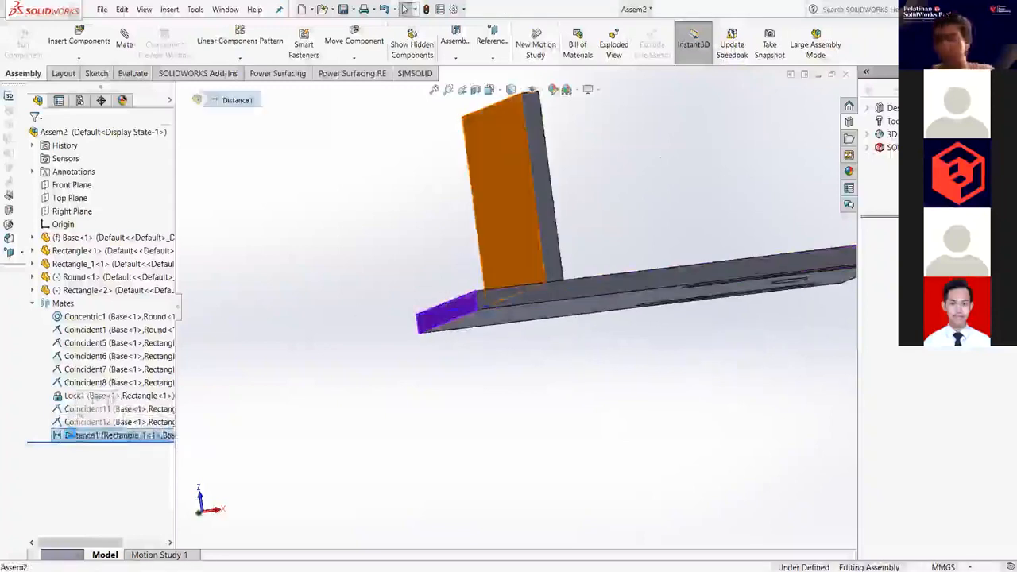
{"action": "key", "text": "Delete"}
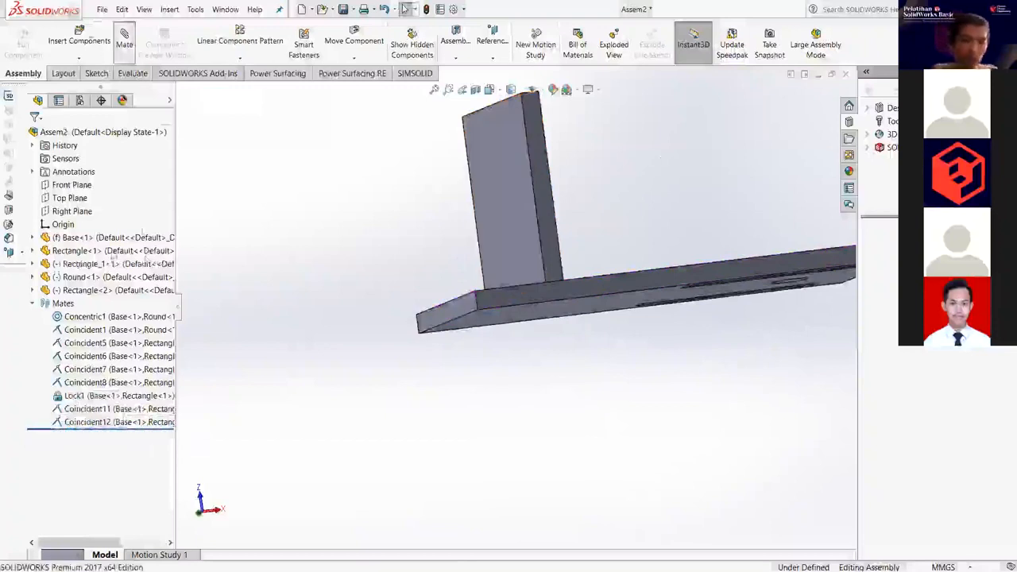
{"action": "left_click", "coordinate": [124, 40]}
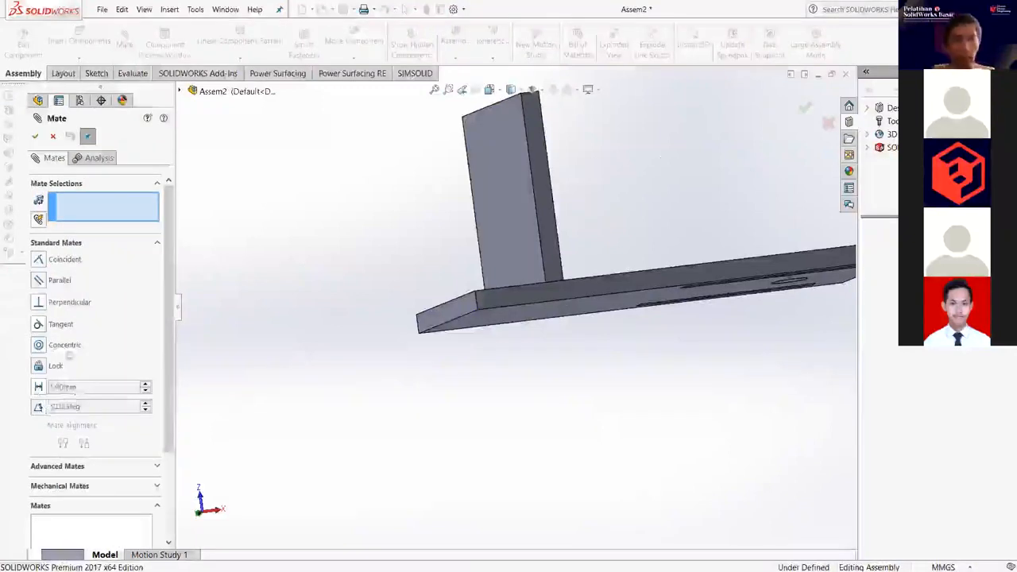
{"action": "key", "text": "Escape"}
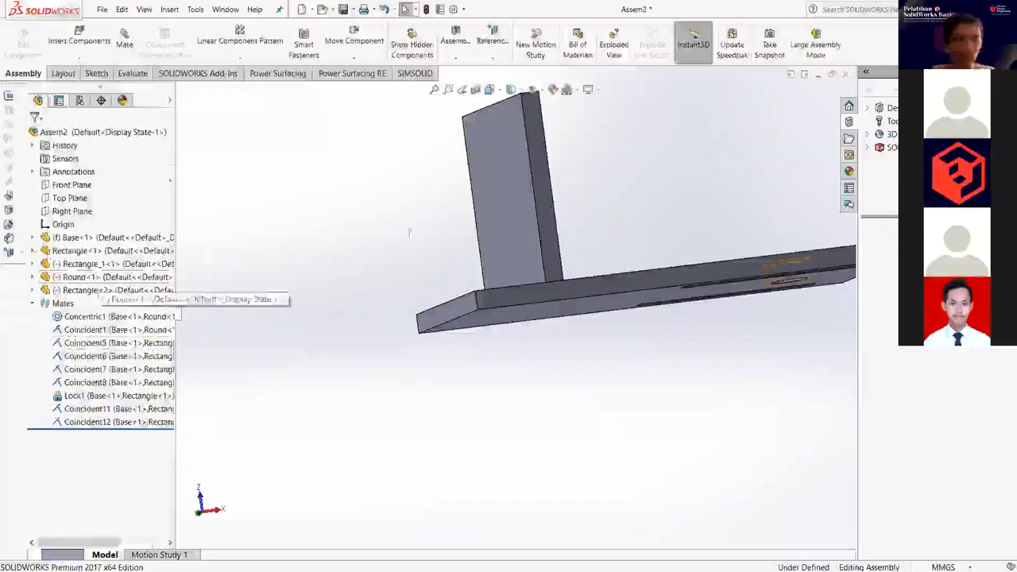
{"action": "left_click", "coordinate": [125, 51]}
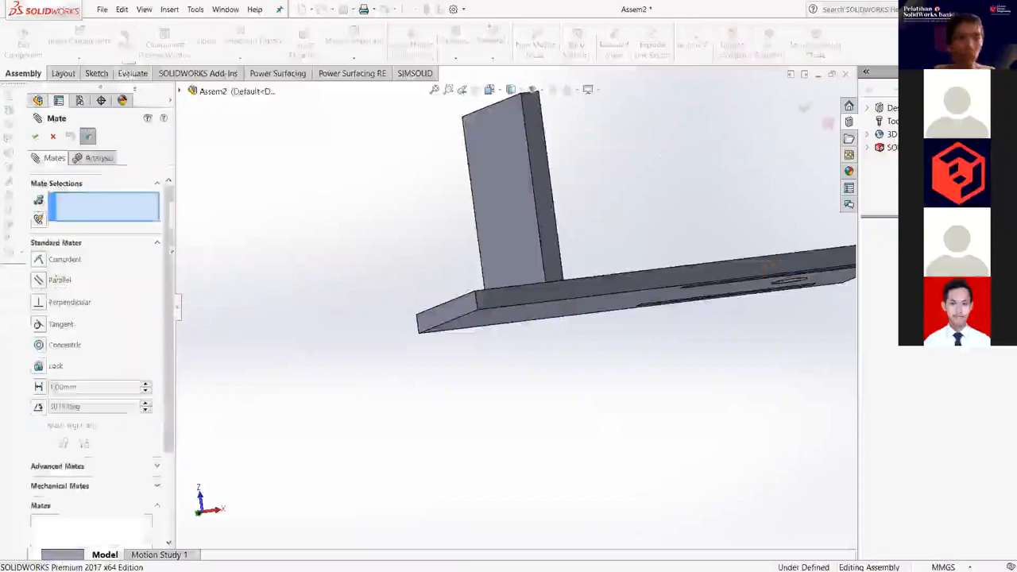
{"action": "left_click", "coordinate": [54, 138]}
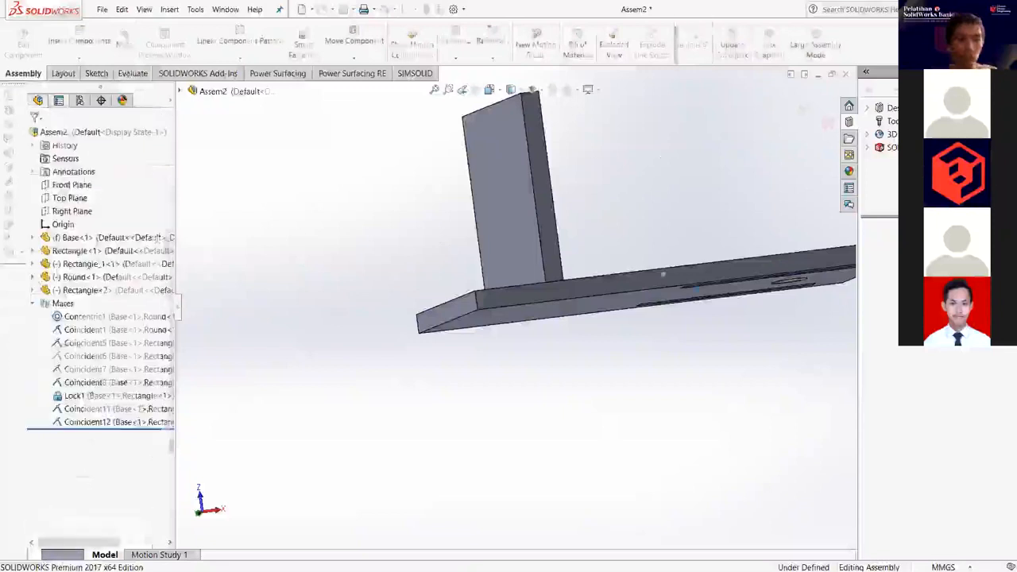
Delete the Round part's Concentric and Coincident mates with the Base plate and move the part out of its hole, clear of the plate.
{"action": "middle_click_drag", "start_coordinate": [781, 279], "coordinate": [685, 274]}
{"action": "left_click", "coordinate": [99, 278]}
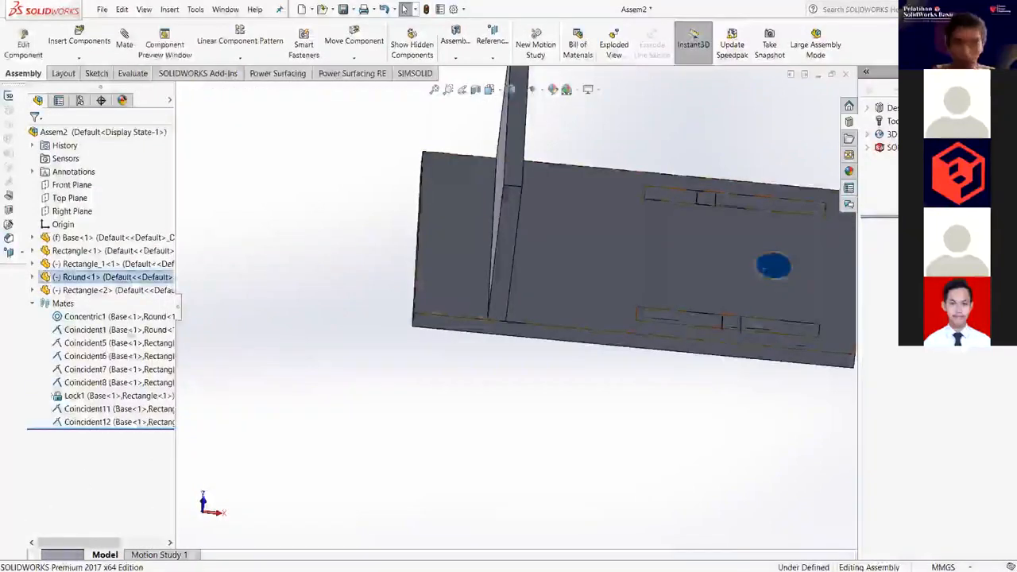
{"action": "left_click", "coordinate": [116, 318]}
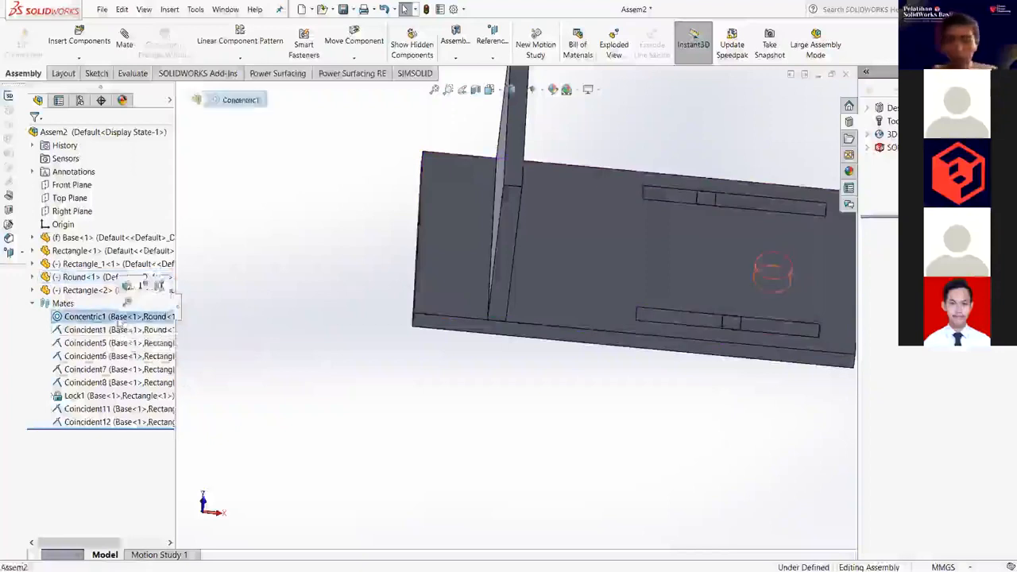
{"action": "key", "text": "Delete"}
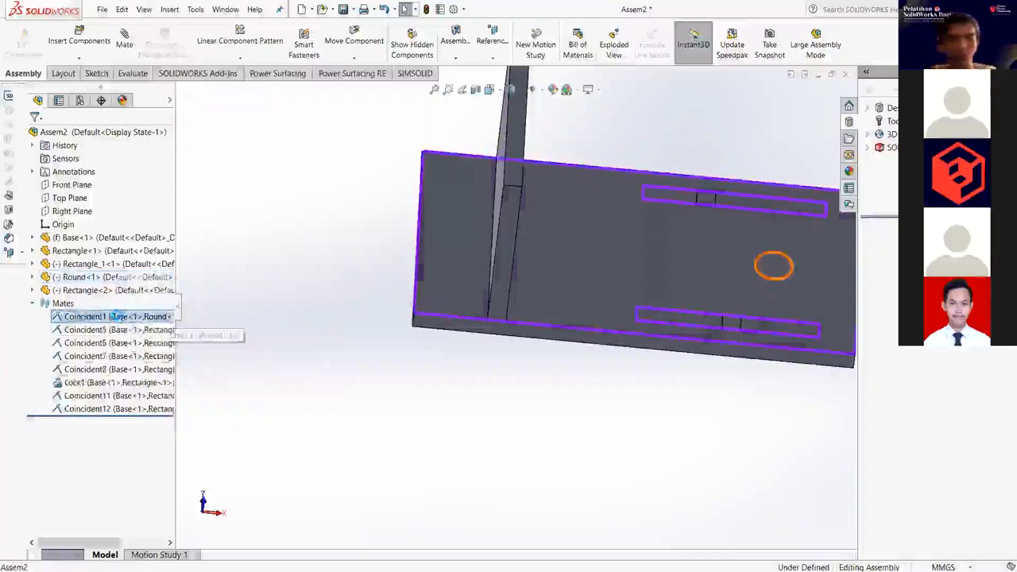
{"action": "key", "text": "Delete"}
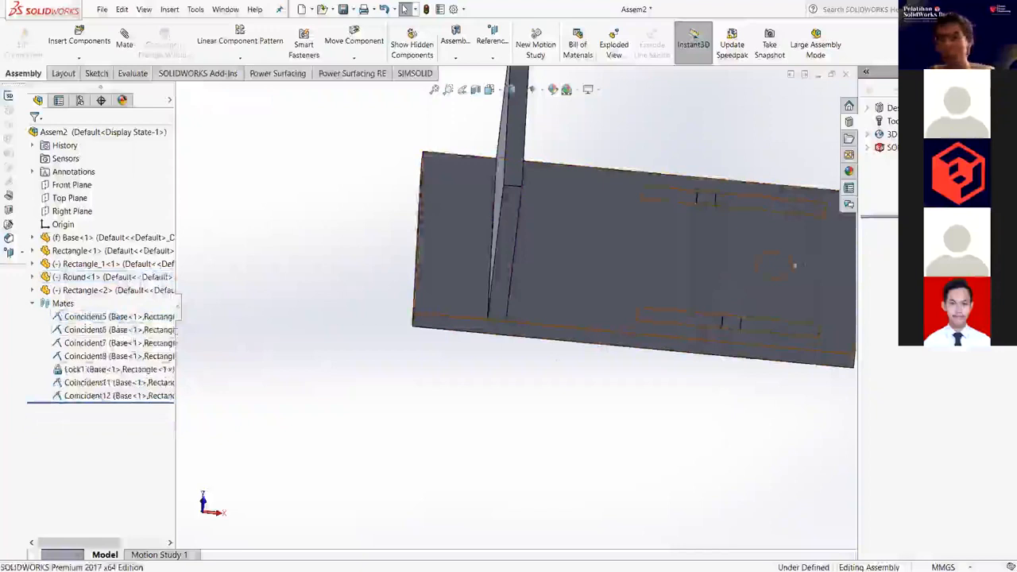
{"action": "left_click_drag", "start_coordinate": [686, 152], "coordinate": [672, 107]}
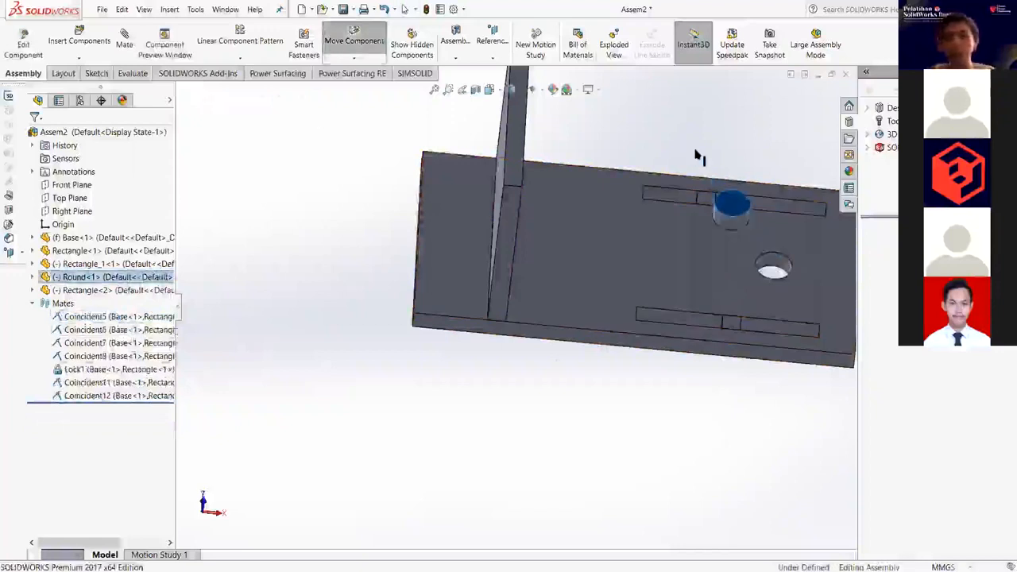
{"action": "scroll", "coordinate": [689, 153], "scroll_direction": "down", "scroll_amount": 4}
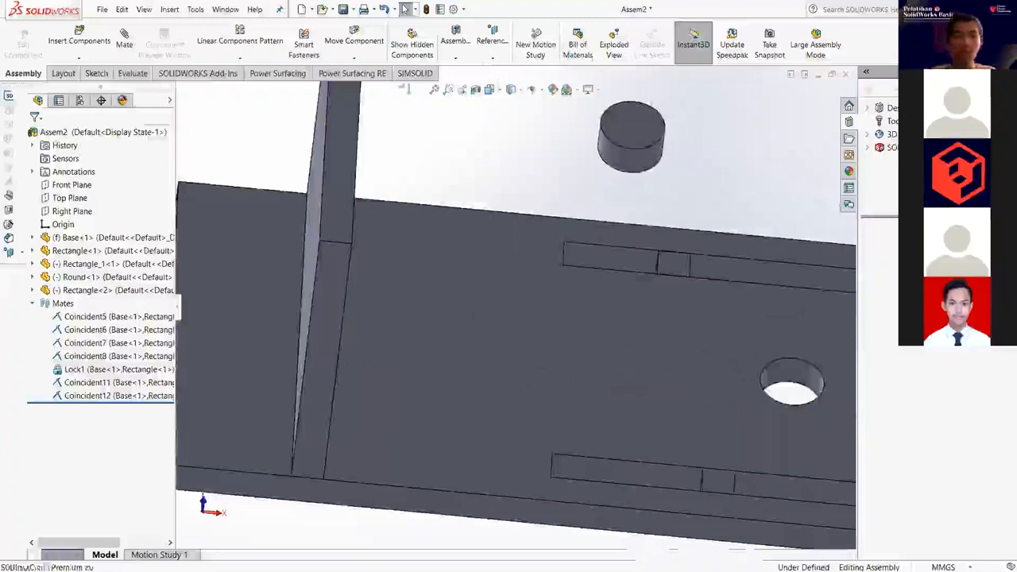
Add a Tangent mate between the Round part's cylindrical side face and the Base plate's top face.
{"action": "left_click", "coordinate": [124, 40]}
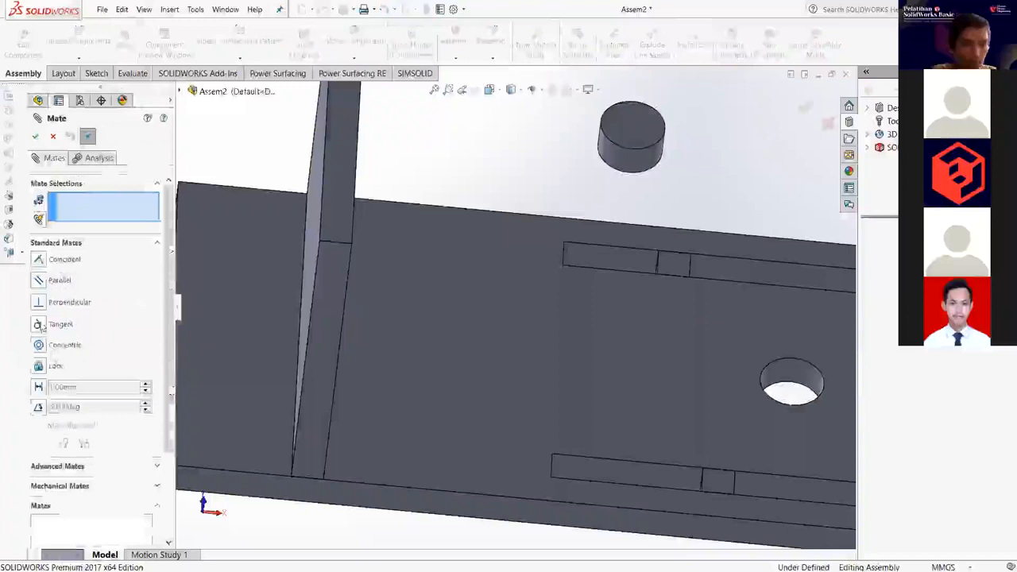
{"action": "left_click", "coordinate": [39, 324]}
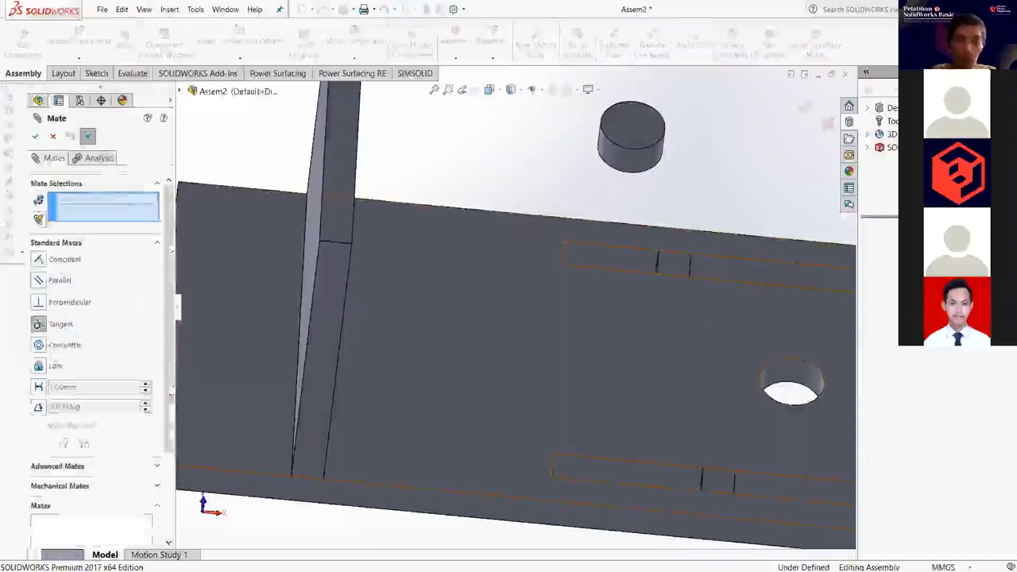
{"action": "left_click", "coordinate": [634, 161]}
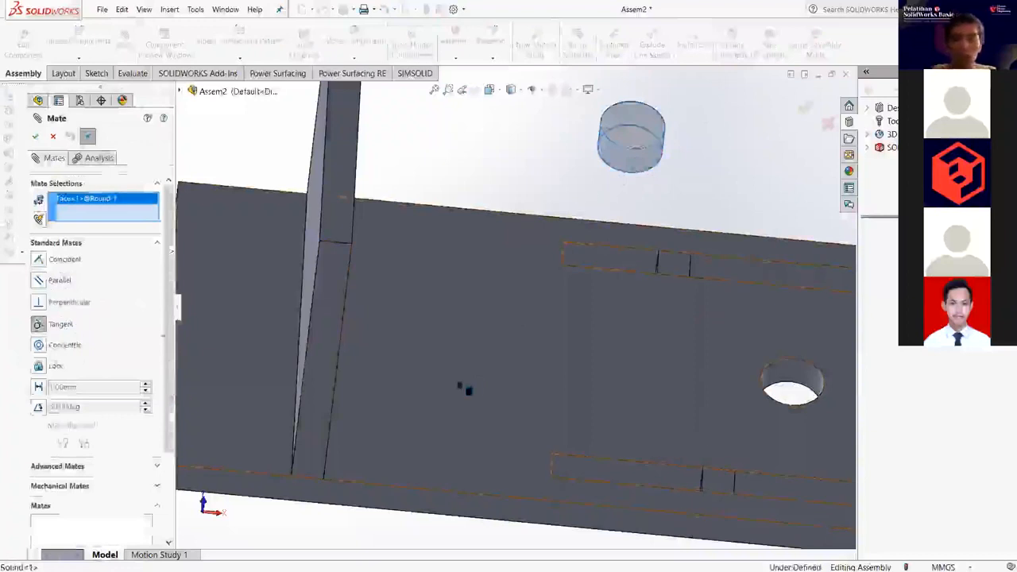
{"action": "left_click", "coordinate": [495, 419]}
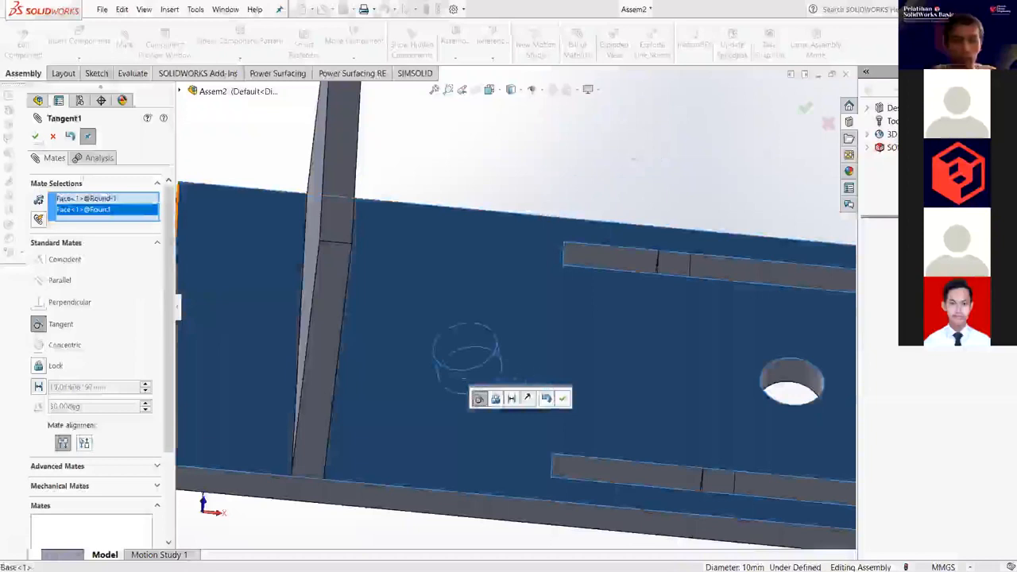
{"action": "left_click", "coordinate": [563, 399]}
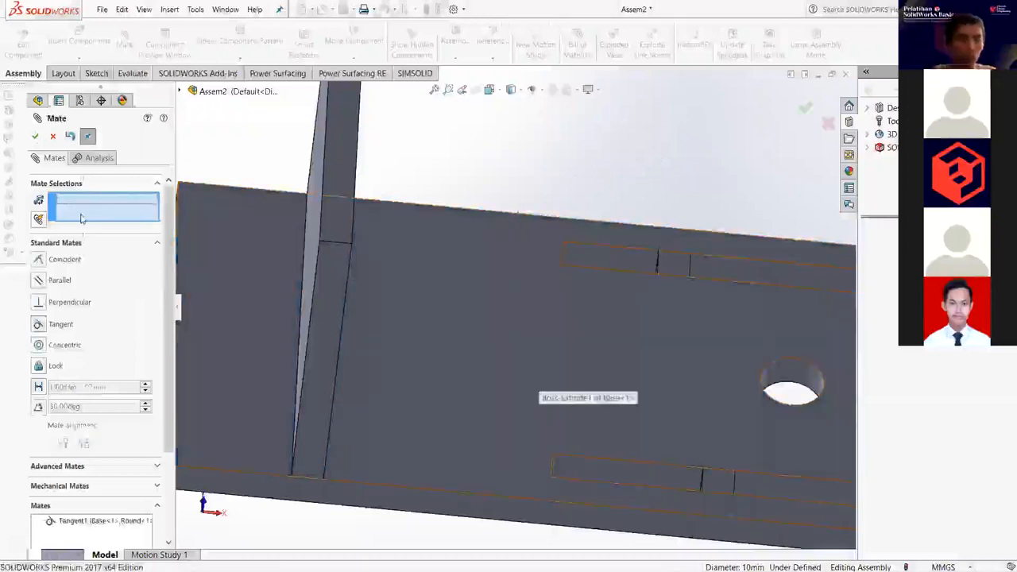
{"action": "middle_click_drag", "start_coordinate": [537, 374], "coordinate": [493, 514]}
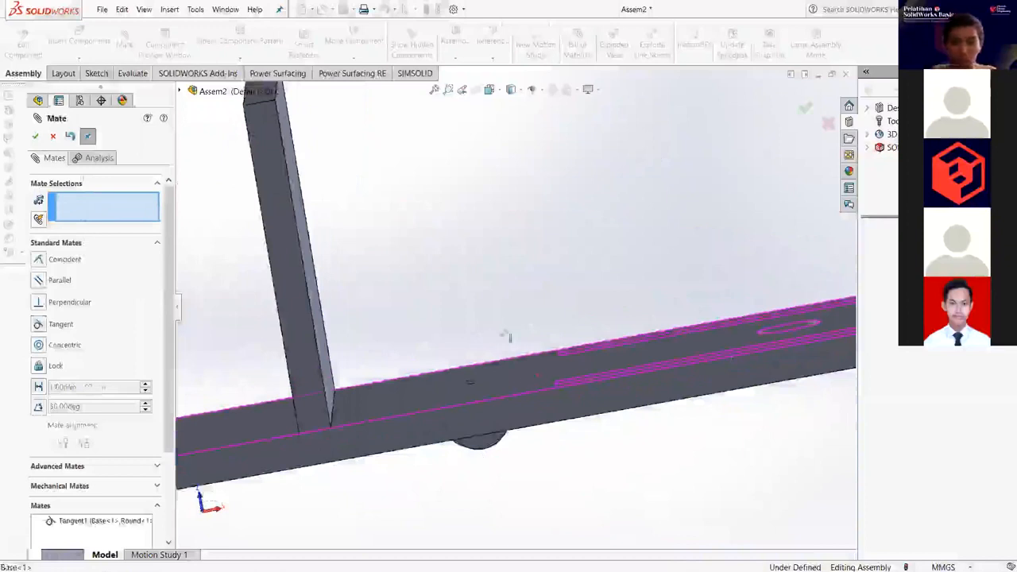
{"action": "key", "text": "Escape"}
Edit the Round part's Tangent mate and flip its alignment so the part sits on top of the Base plate.
{"action": "scroll", "coordinate": [668, 302], "scroll_direction": "down", "scroll_amount": 12}
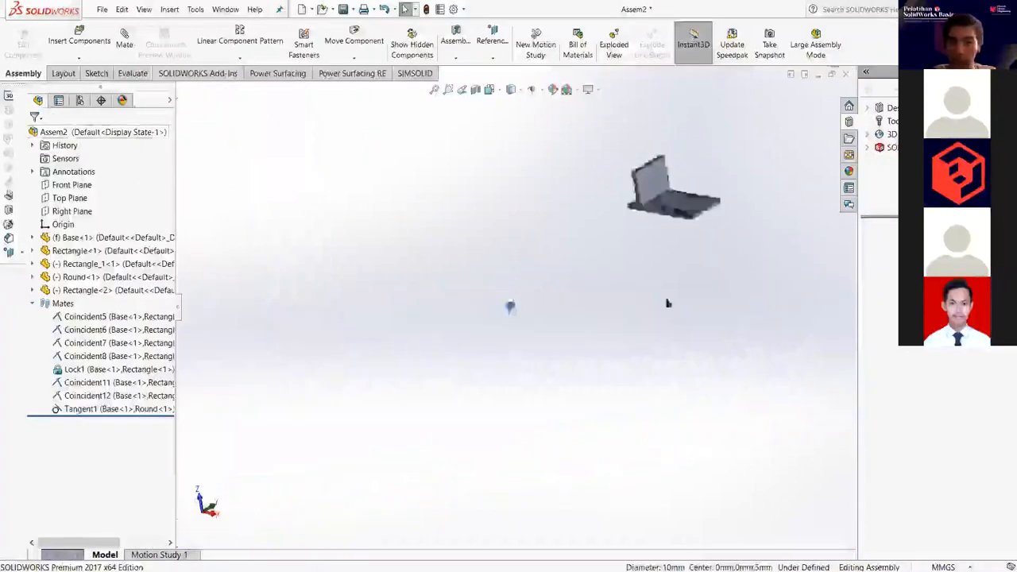
{"action": "scroll", "coordinate": [284, 338], "scroll_direction": "up", "scroll_amount": 5}
{"action": "scroll", "coordinate": [493, 193], "scroll_direction": "up", "scroll_amount": 5}
{"action": "scroll", "coordinate": [505, 319], "scroll_direction": "up", "scroll_amount": 3}
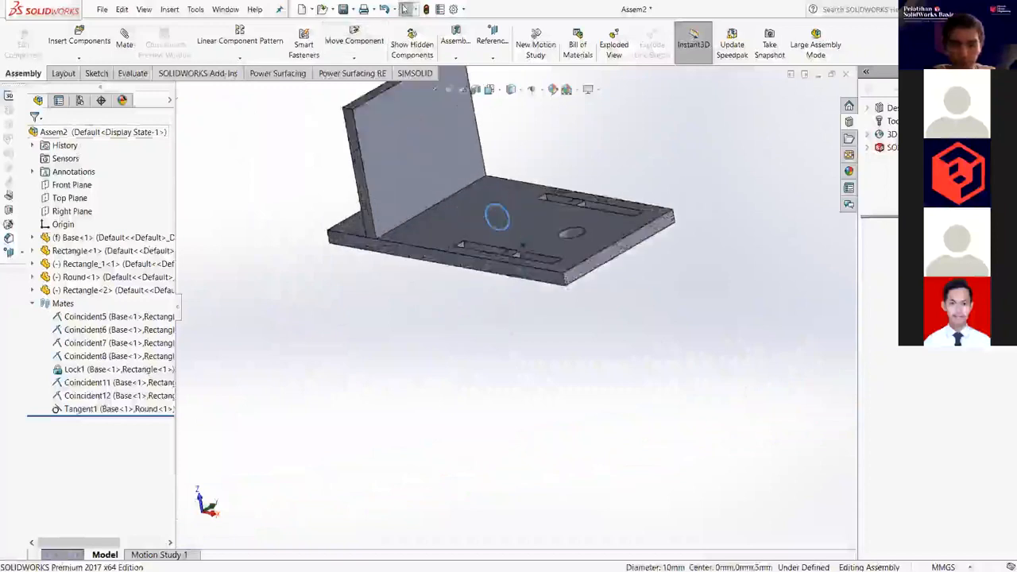
{"action": "scroll", "coordinate": [516, 238], "scroll_direction": "up", "scroll_amount": 8}
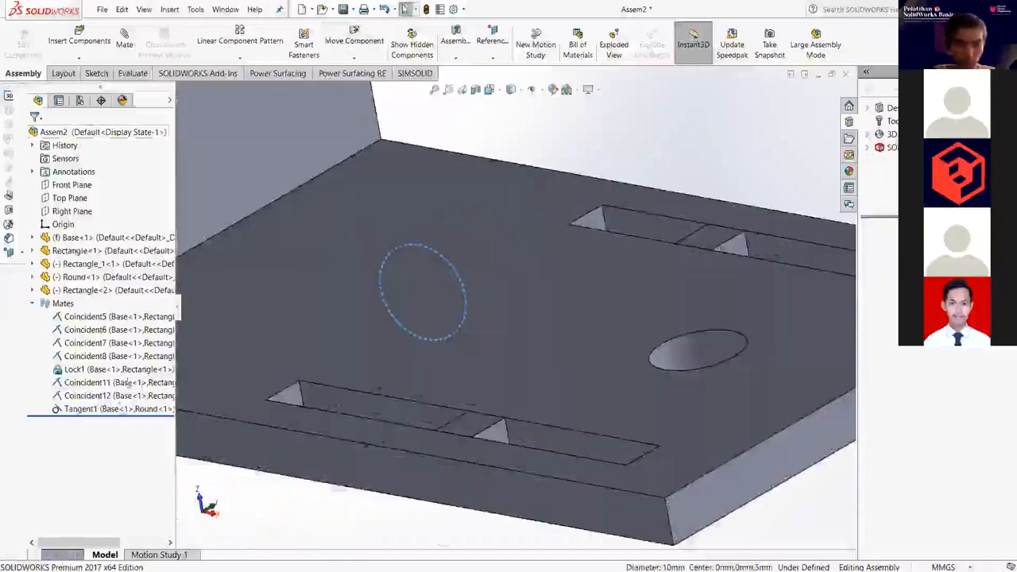
{"action": "middle_click_drag", "start_coordinate": [248, 384], "coordinate": [325, 395]}
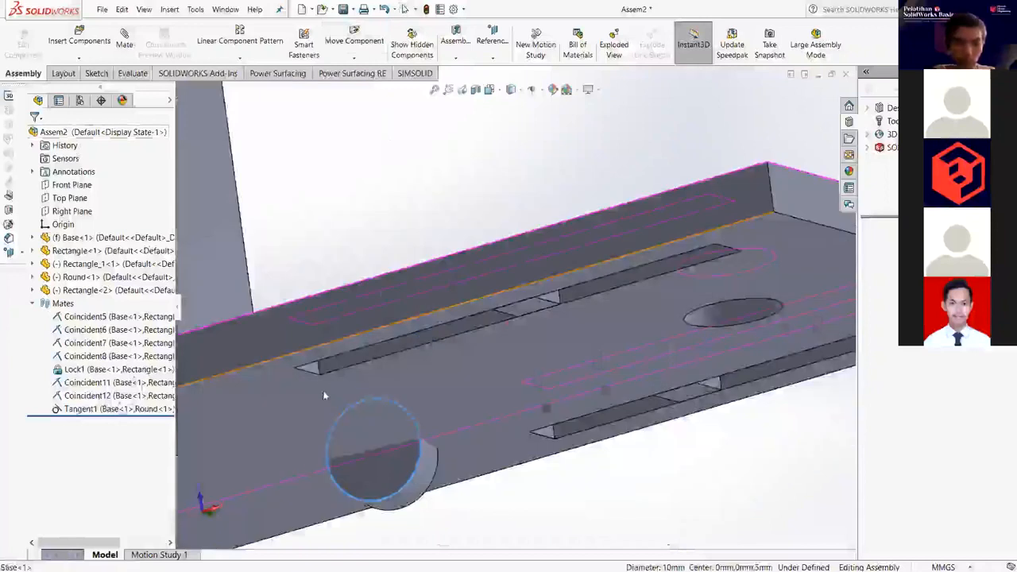
{"action": "left_click", "coordinate": [385, 402]}
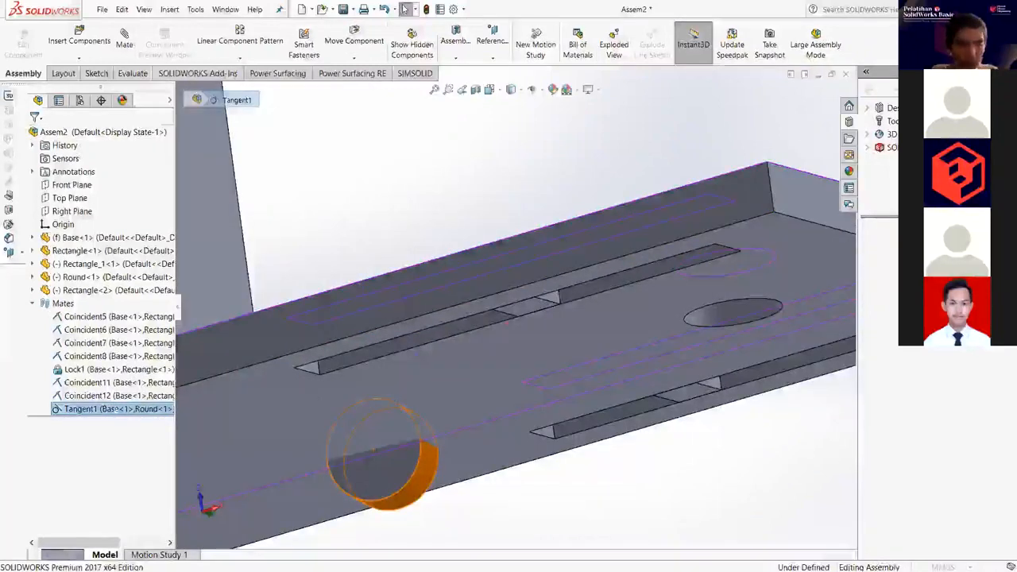
{"action": "left_click", "coordinate": [77, 440]}
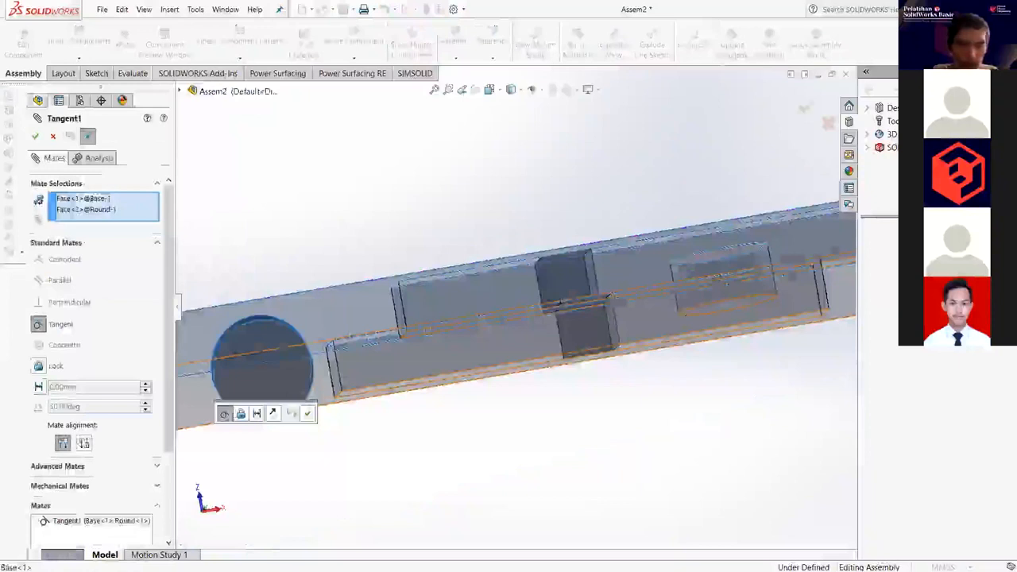
{"action": "left_click", "coordinate": [273, 413]}
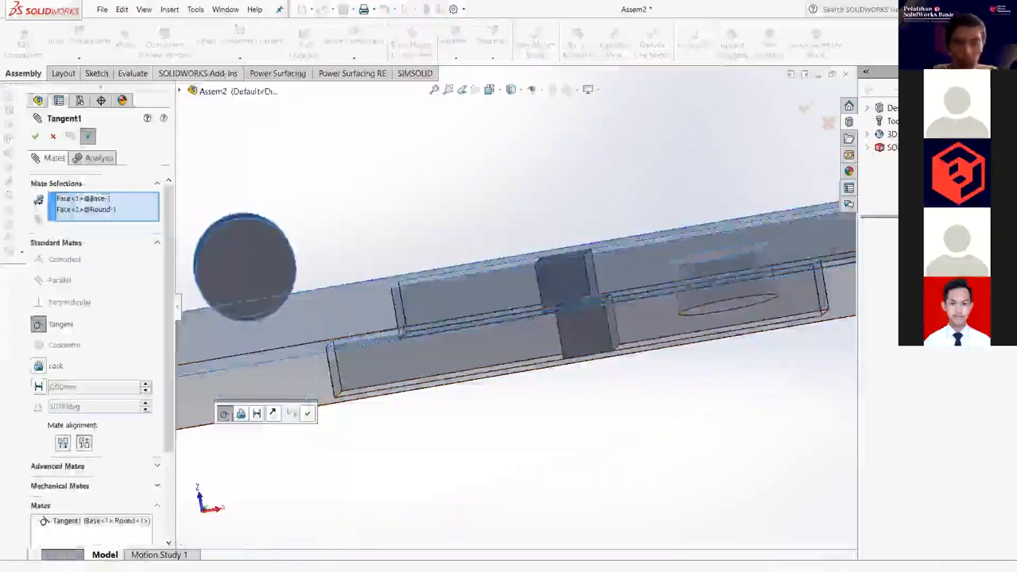
{"action": "scroll", "coordinate": [318, 356], "scroll_direction": "up", "scroll_amount": 1}
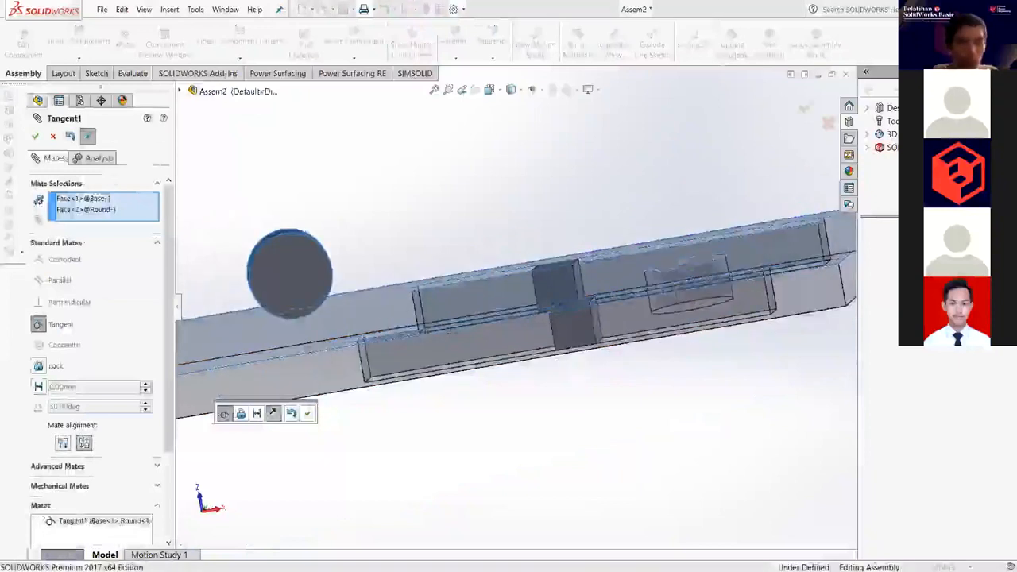
{"action": "middle_click_drag", "start_coordinate": [413, 310], "coordinate": [270, 302]}
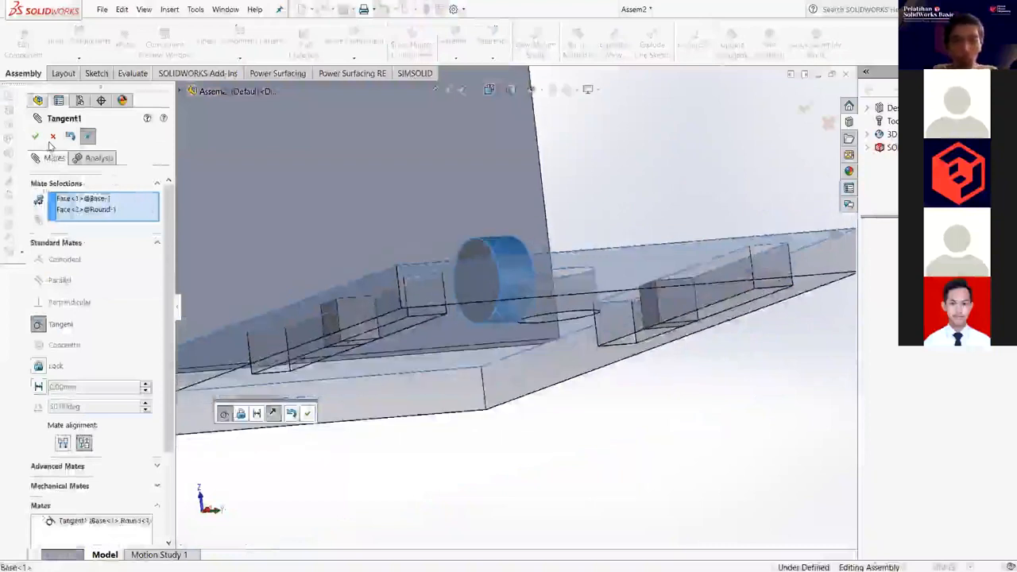
{"action": "left_click", "coordinate": [37, 137]}
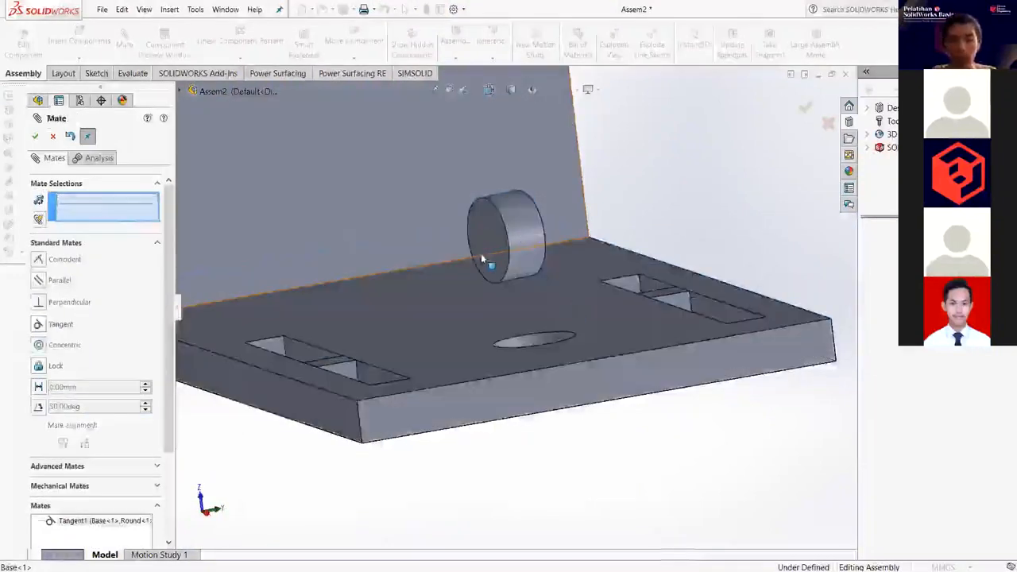
{"action": "key", "text": "Escape"}
Reopen the Tangent mate, switch the Round part to the opposite alignment and back, and close the mate.
{"action": "scroll", "coordinate": [484, 256], "scroll_direction": "down", "scroll_amount": 3}
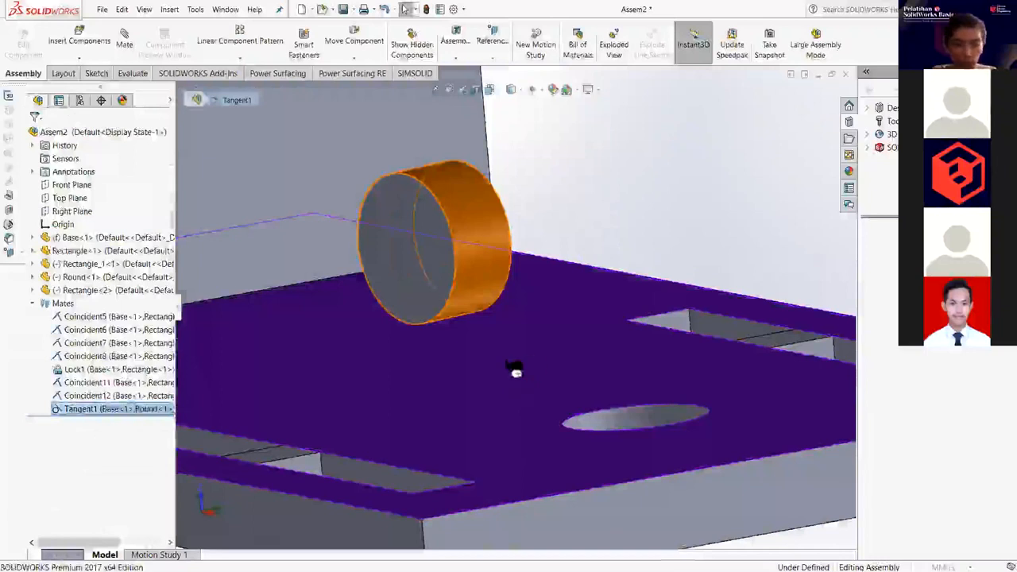
{"action": "left_click", "coordinate": [115, 408]}
{"action": "left_click", "coordinate": [131, 371]}
{"action": "middle_click_drag", "start_coordinate": [414, 416], "coordinate": [388, 439]}
{"action": "scroll", "coordinate": [420, 424], "scroll_direction": "down", "scroll_amount": 3}
{"action": "scroll", "coordinate": [388, 438], "scroll_direction": "down", "scroll_amount": 1}
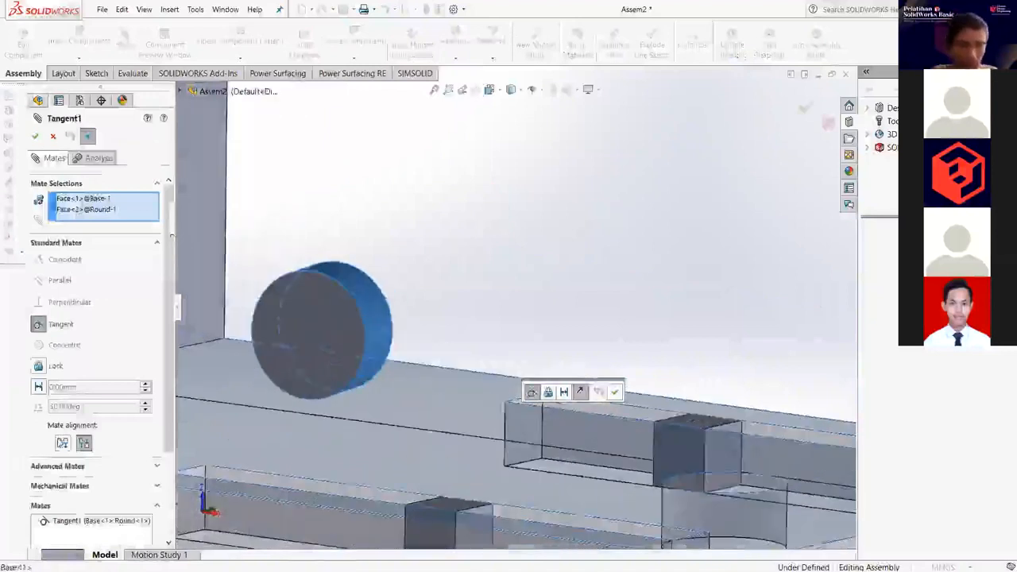
{"action": "left_click", "coordinate": [62, 443]}
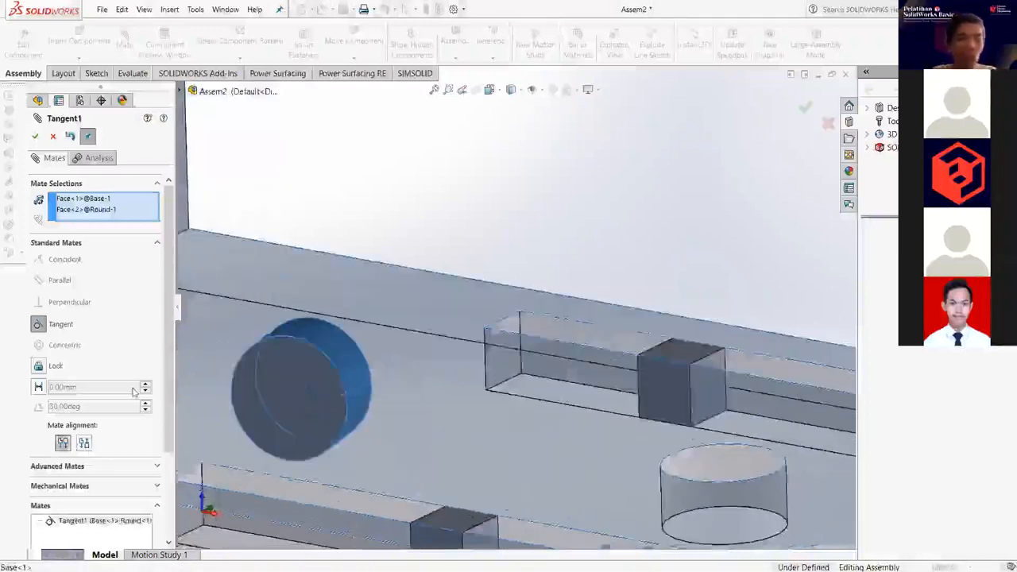
{"action": "left_click", "coordinate": [84, 442]}
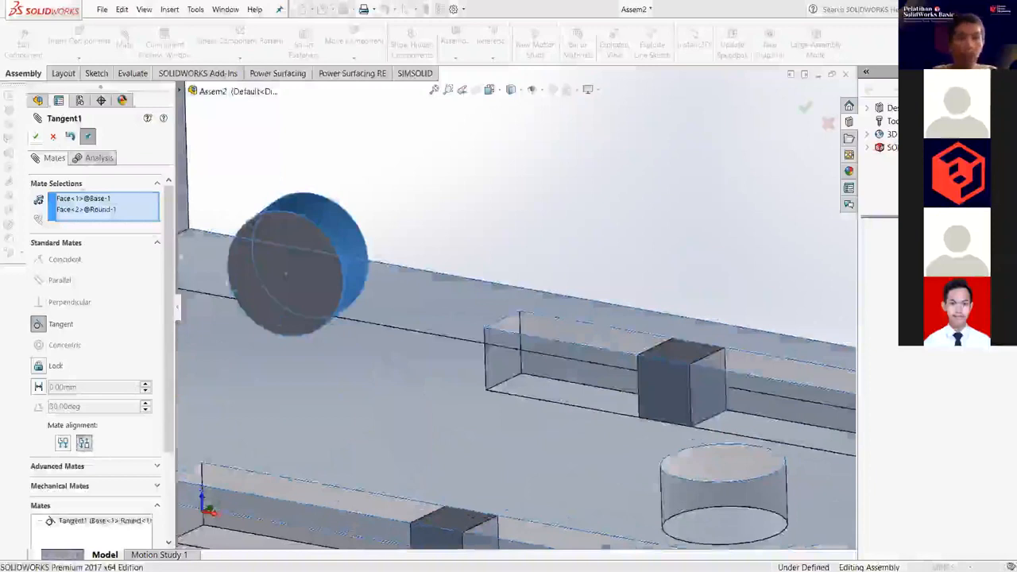
{"action": "left_click", "coordinate": [36, 137]}
{"action": "left_click", "coordinate": [53, 137]}
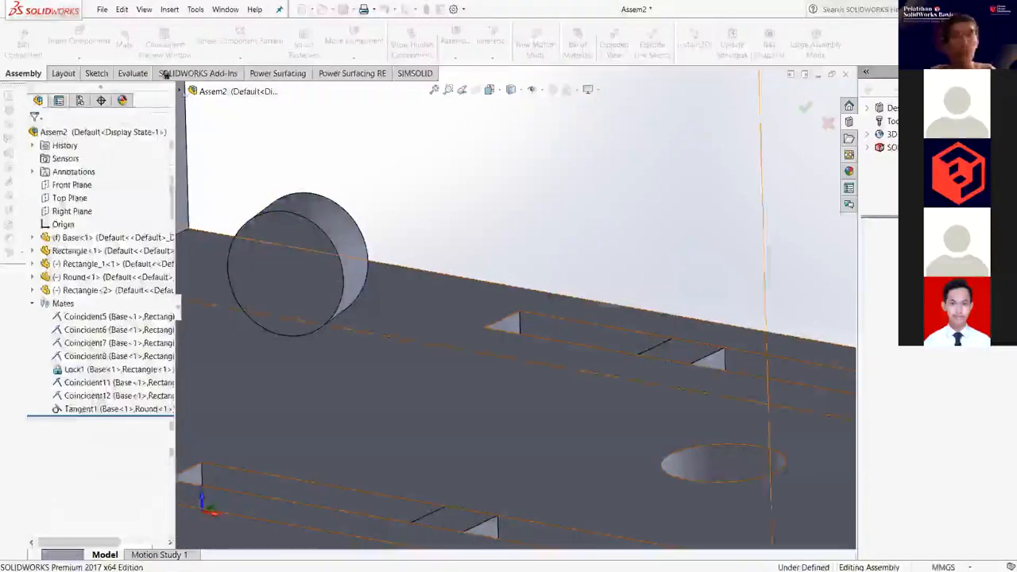
Close the Review Mate assembly and create a new Assembly document.
{"action": "key", "text": "f"}
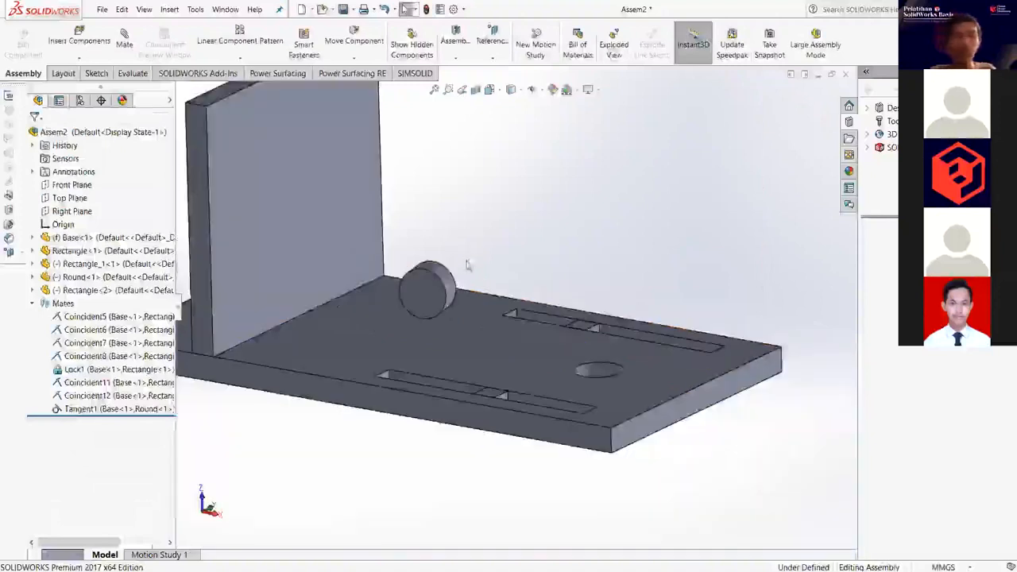
{"action": "middle_click_drag", "start_coordinate": [302, 146], "coordinate": [338, 185]}
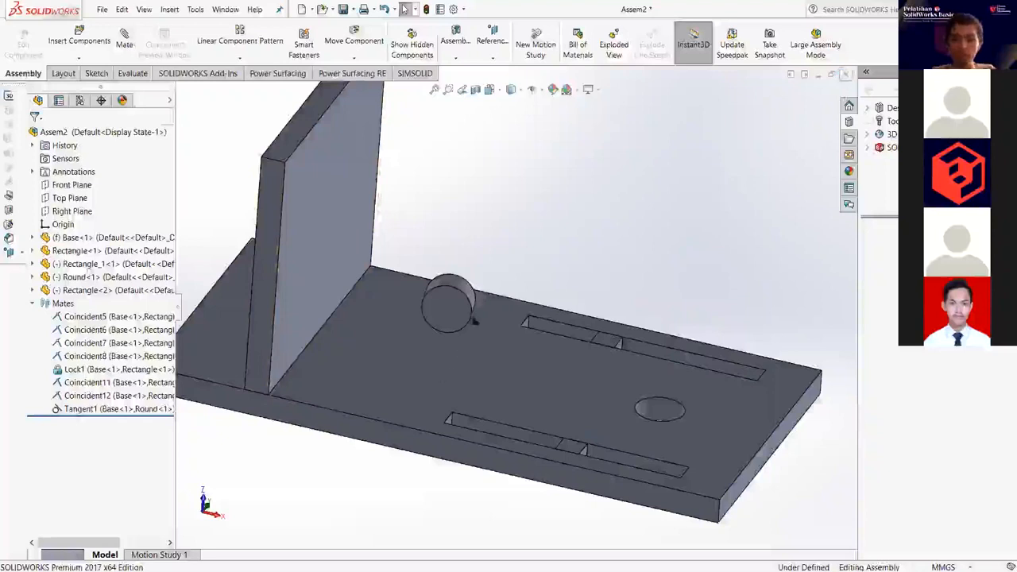
{"action": "left_click", "coordinate": [613, 300]}
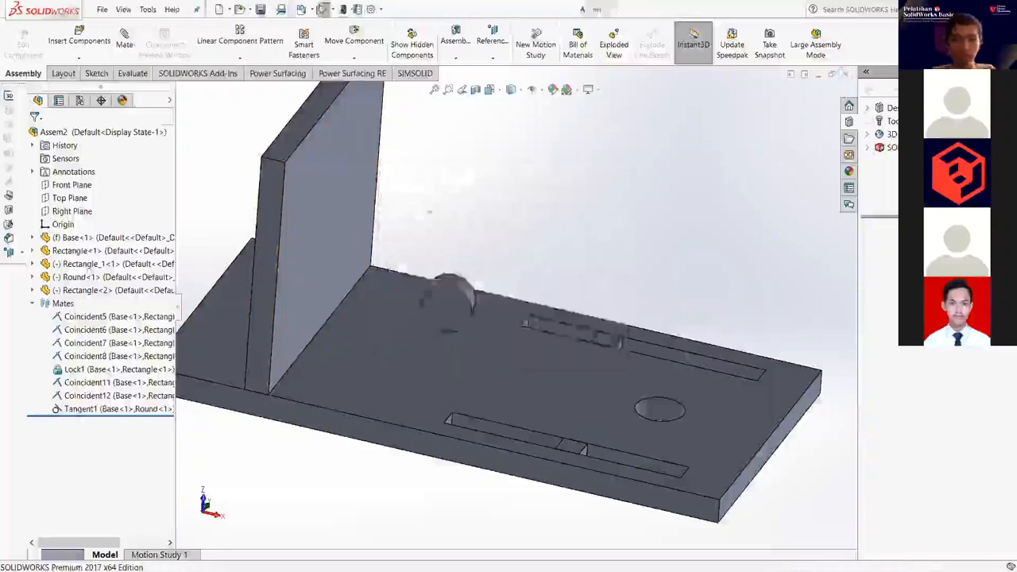
{"action": "left_click", "coordinate": [229, 13]}
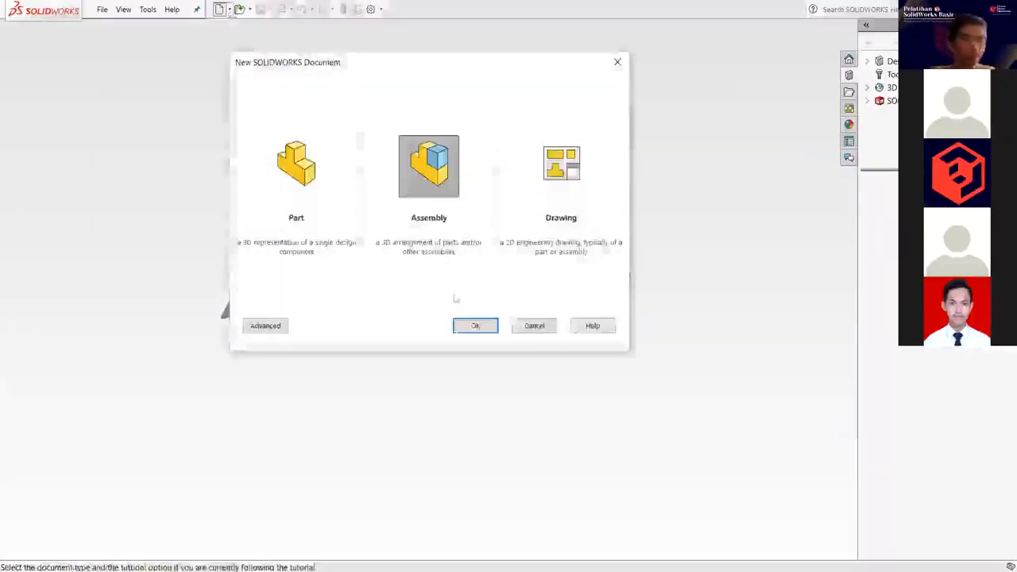
{"action": "left_click", "coordinate": [474, 325]}
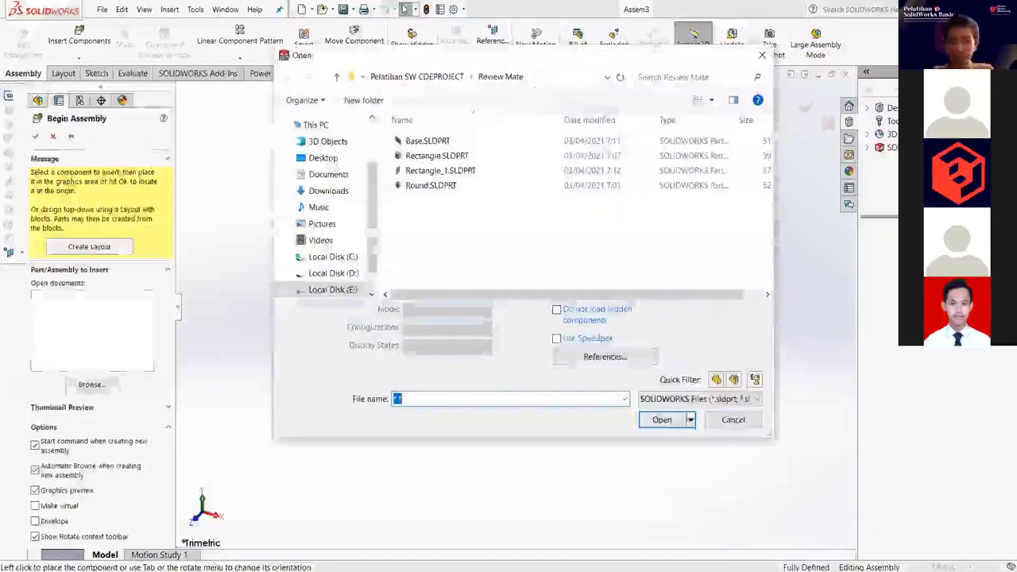
Browse from the Review Mate folder to the Pulley Support folder for the components to insert.
{"action": "left_click", "coordinate": [487, 219]}
{"action": "key", "text": "alt+Up"}
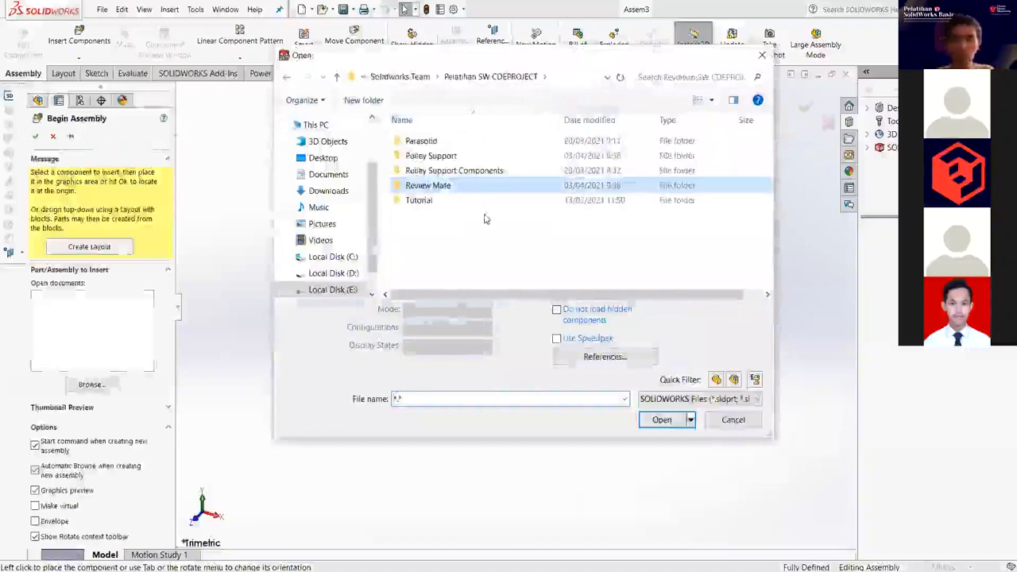
{"action": "key", "text": "Up"}
{"action": "key", "text": "Up"}
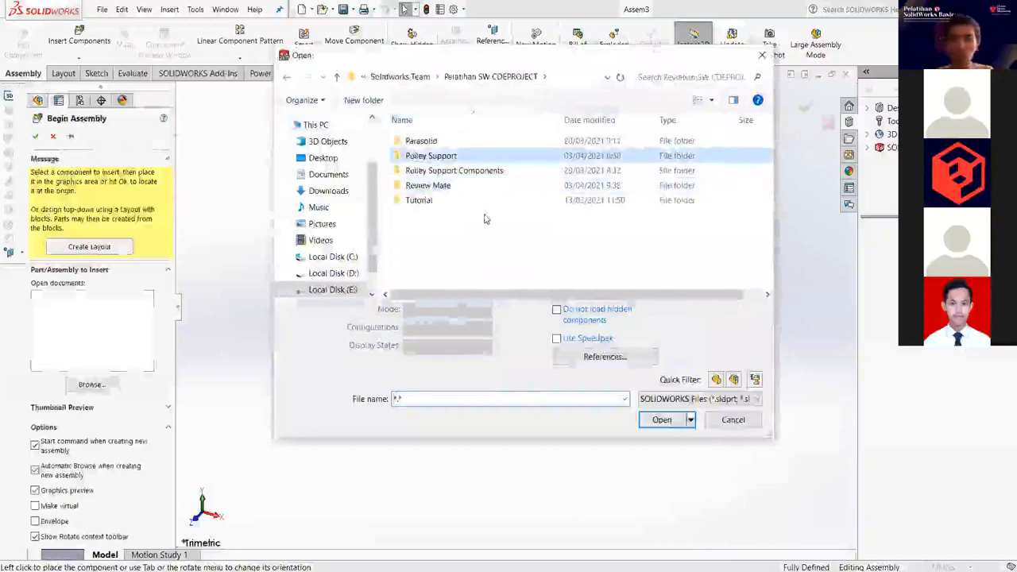
{"action": "key", "text": "Return"}
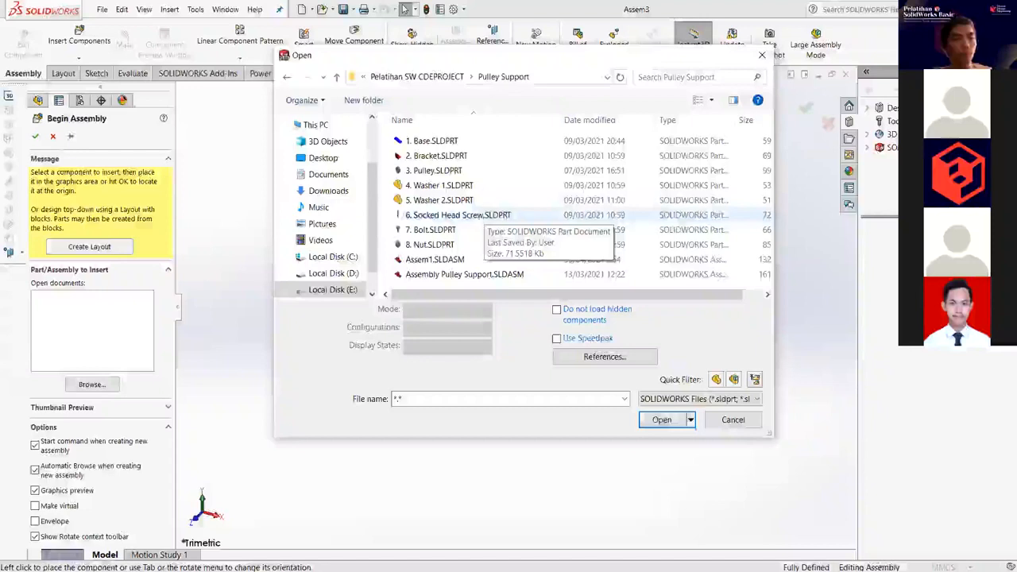
Load all eight Pulley Support parts, from 1. Base.SLDPRT through 8. Nut.SLDPRT, for insertion into the new assembly.
{"action": "left_click", "coordinate": [478, 143]}
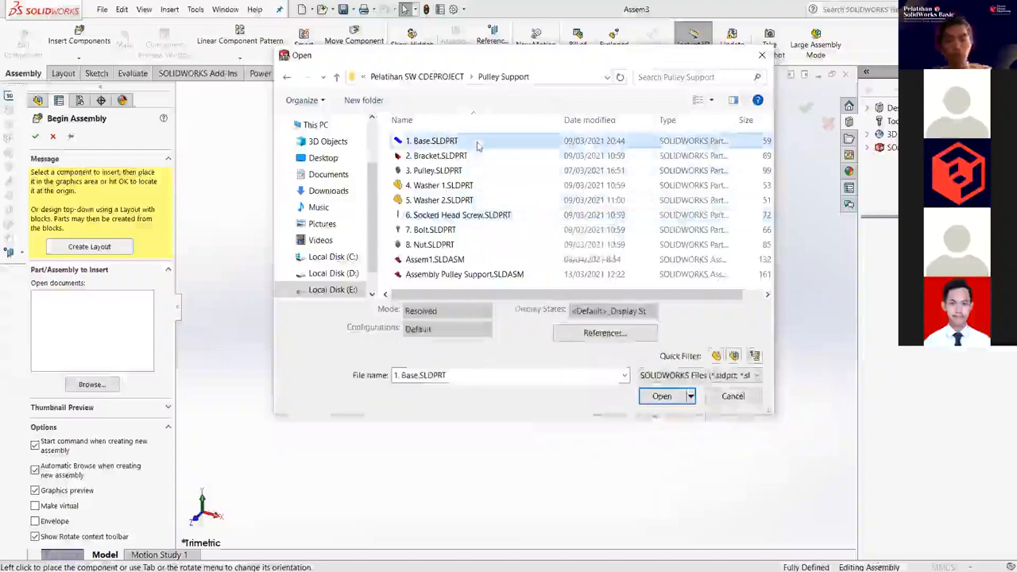
{"action": "key", "text": "shift+Down"}
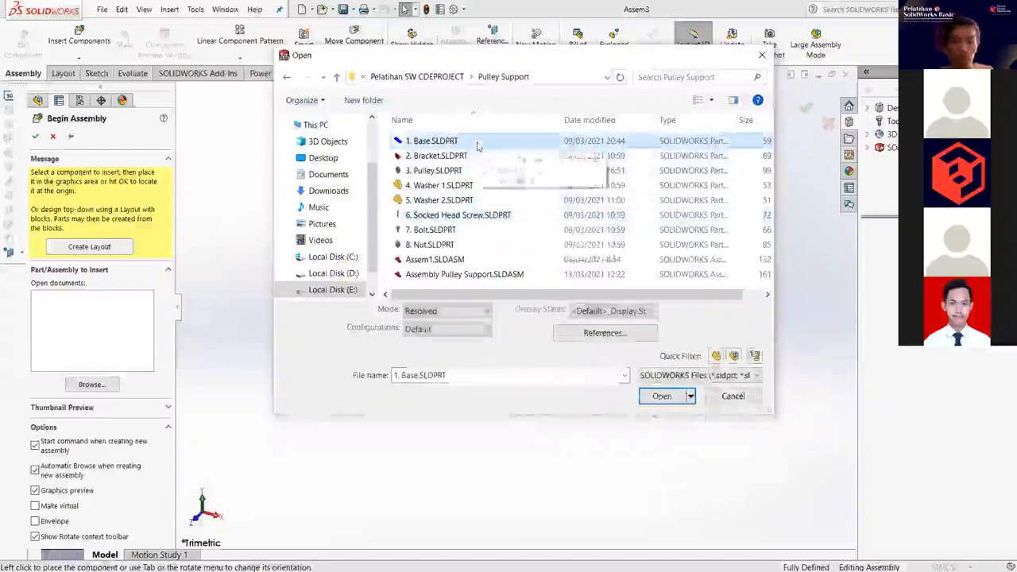
{"action": "key", "text": "shift+Down"}
{"action": "key", "text": "shift+Down"}
{"action": "key", "text": "shift+Down"}
{"action": "key", "text": "shift+Down"}
{"action": "key", "text": "shift+Down"}
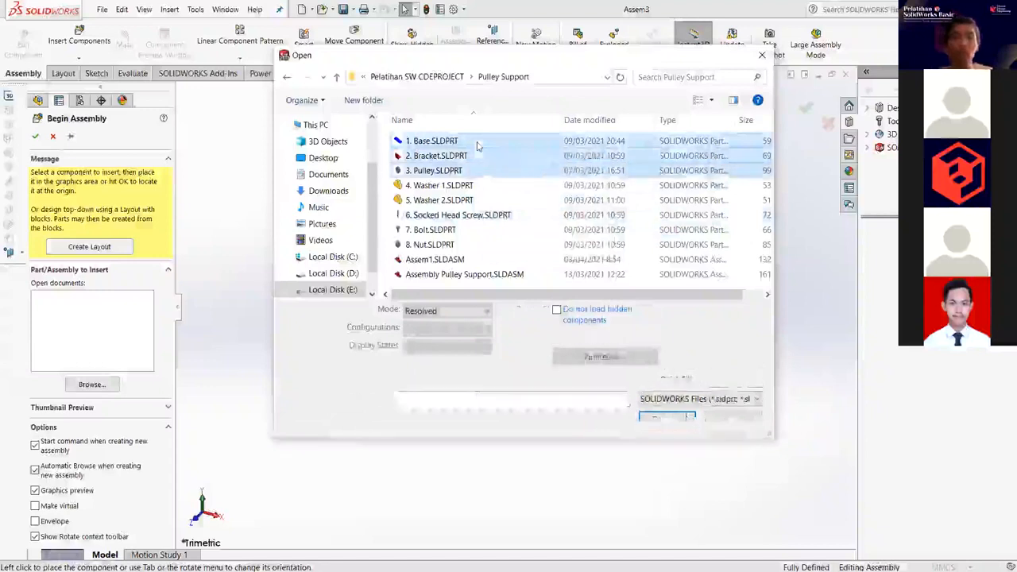
{"action": "key", "text": "shift+Down"}
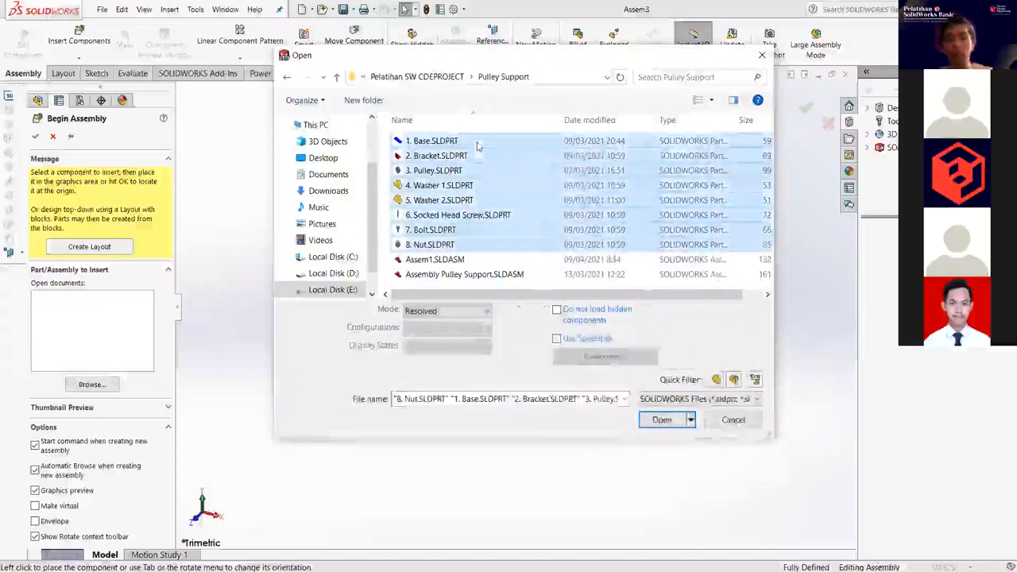
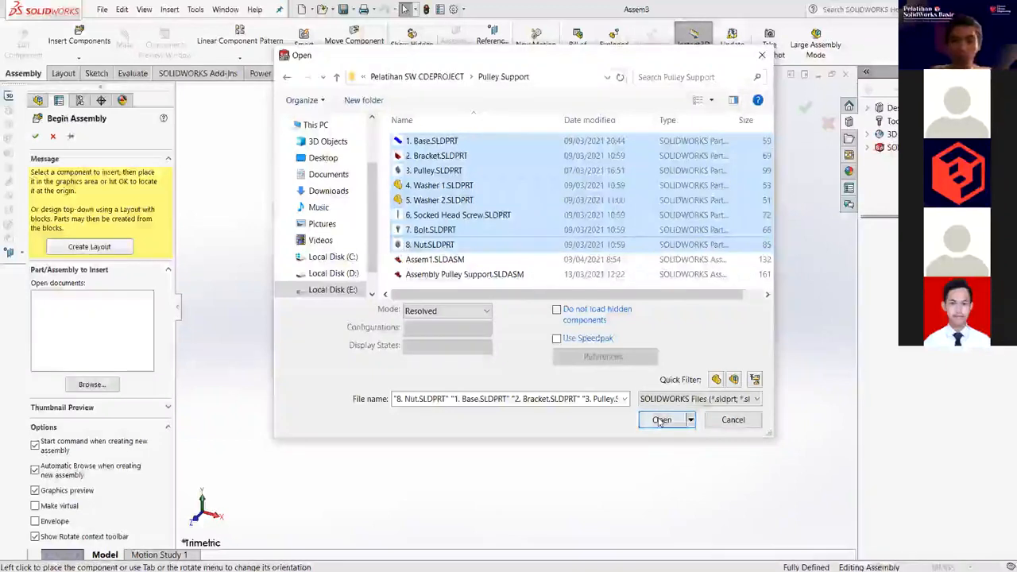
{"action": "left_click", "coordinate": [659, 420]}
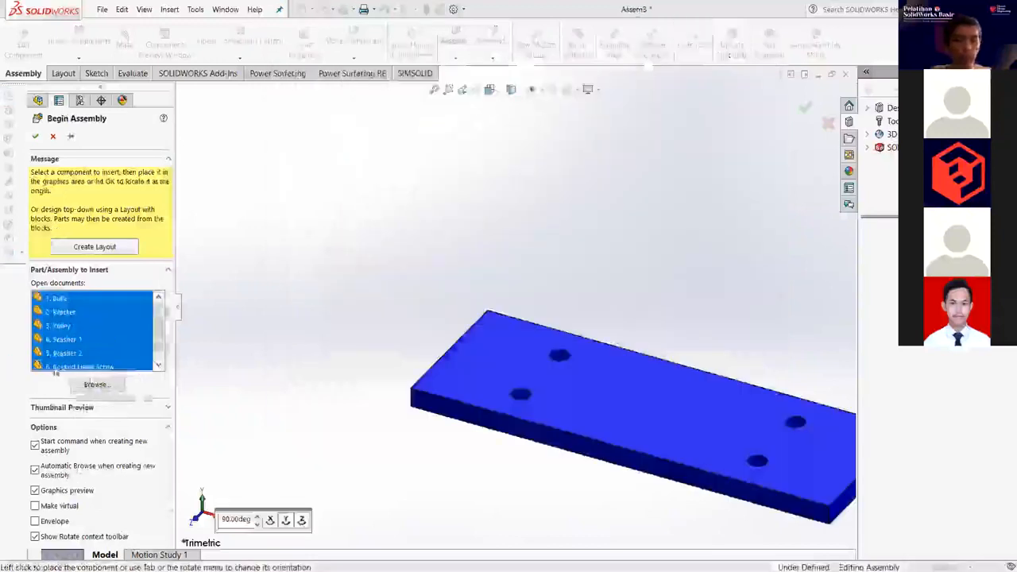
Place all eight loaded parts in the assembly, starting with the Base and spreading the Bracket, Pulley, washers and fasteners around it.
{"action": "scroll", "coordinate": [485, 296], "scroll_direction": "up", "scroll_amount": 3}
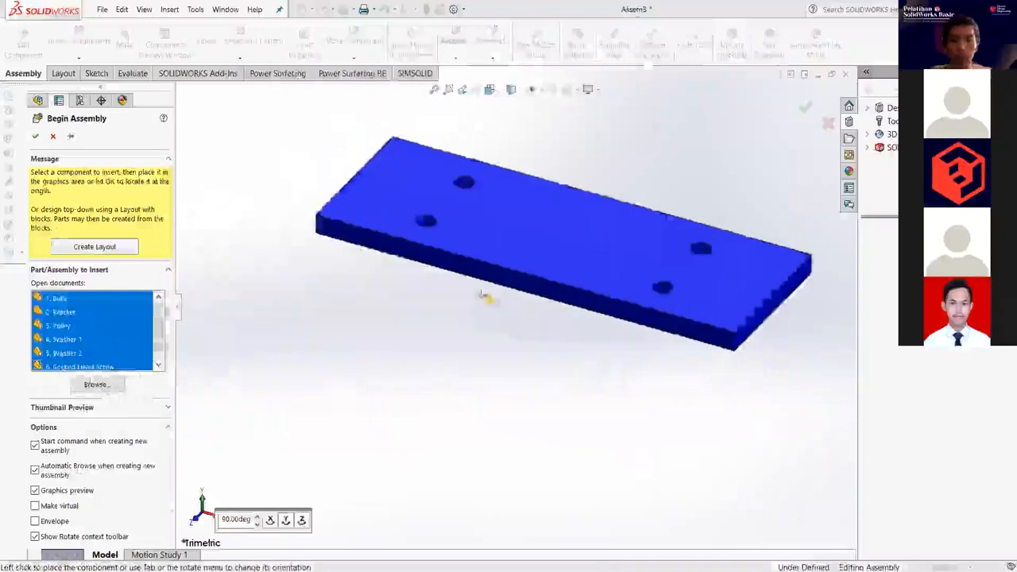
{"action": "left_click", "coordinate": [476, 290]}
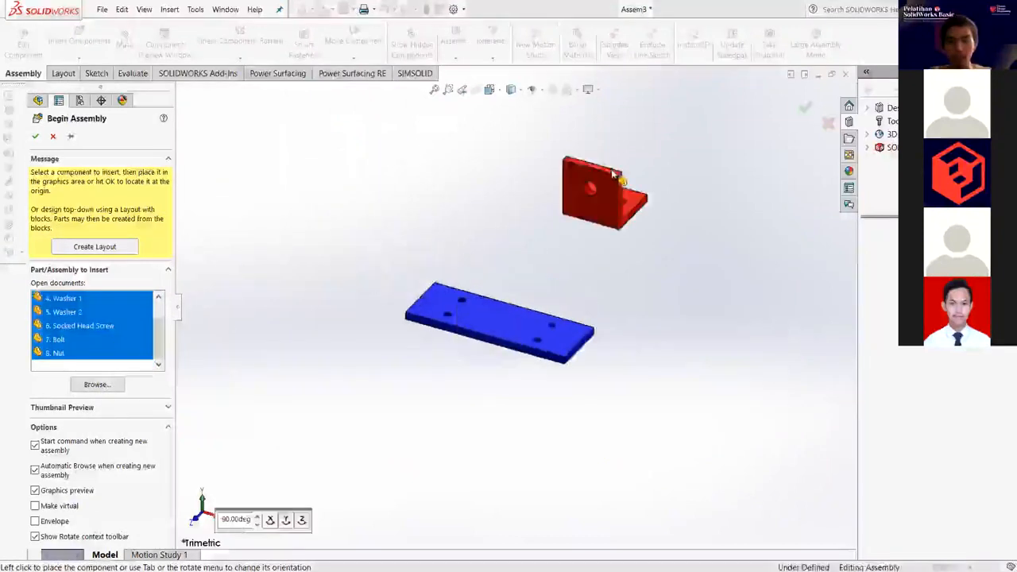
{"action": "left_click", "coordinate": [620, 168]}
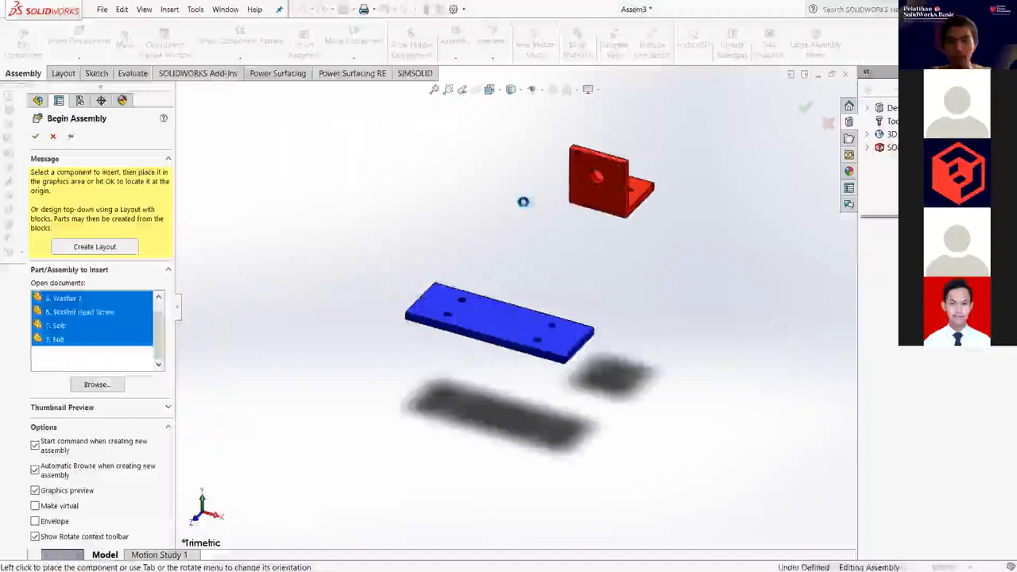
{"action": "left_click", "coordinate": [534, 204]}
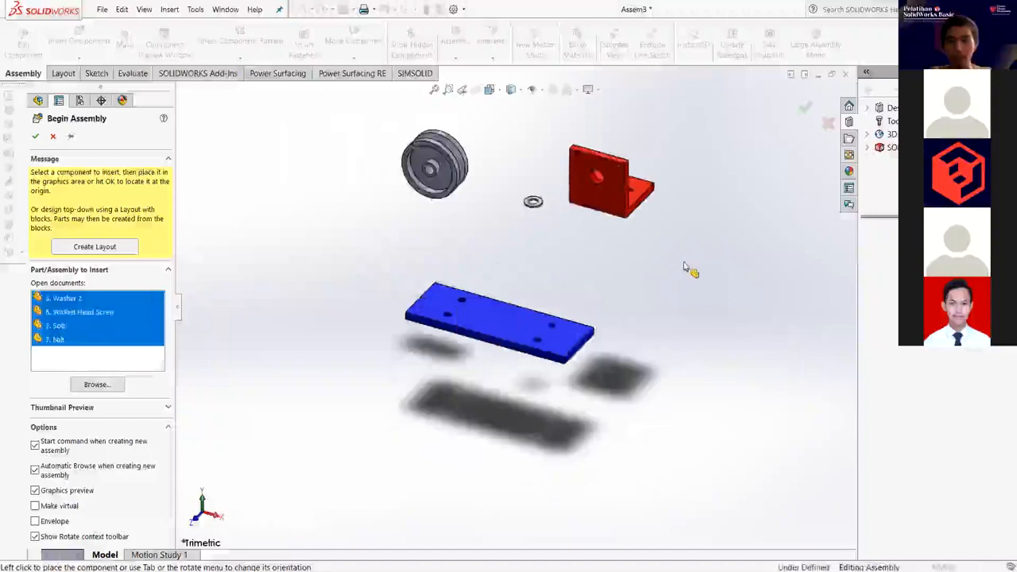
{"action": "left_click", "coordinate": [723, 213]}
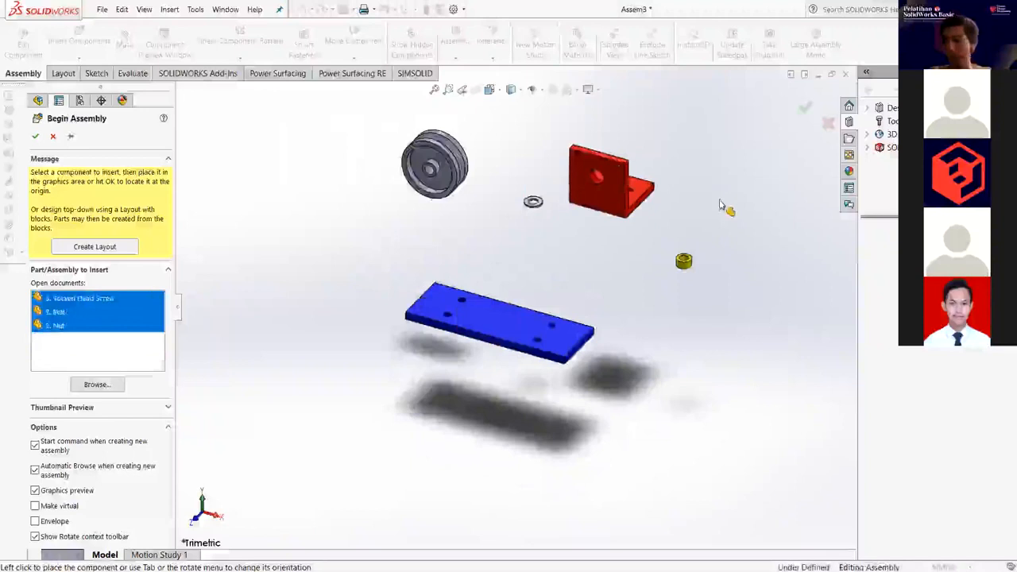
{"action": "left_click", "coordinate": [721, 208]}
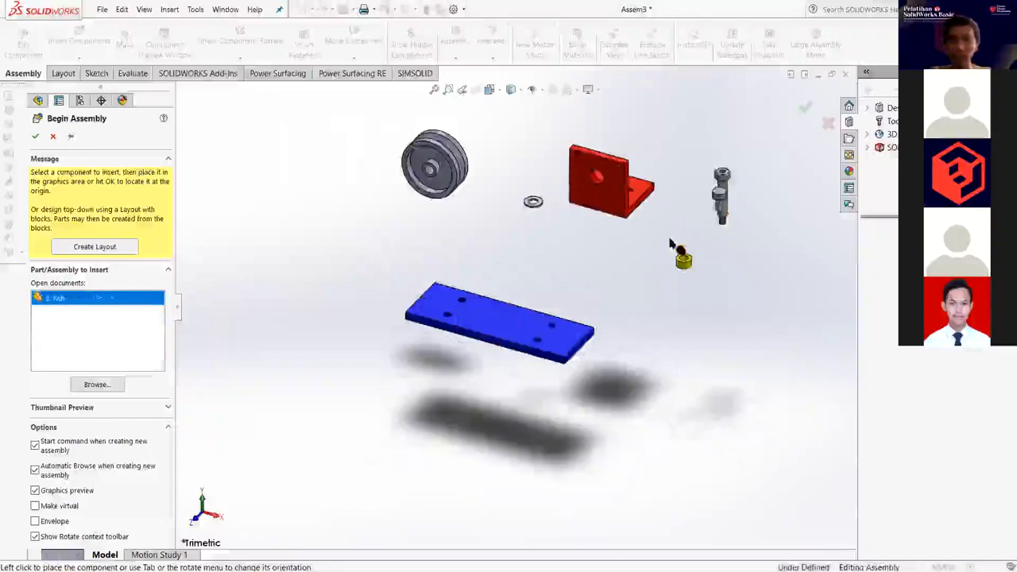
{"action": "left_click", "coordinate": [657, 293]}
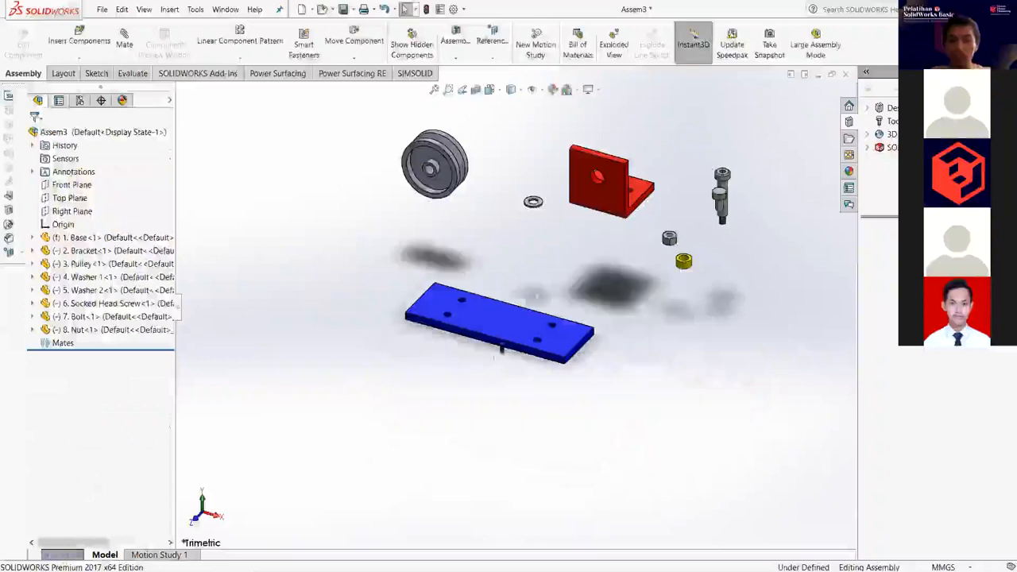
Move the Bolt clear of the Socked Head Screw that it overlaps, leaving it beside the Bracket.
{"action": "key", "text": "f"}
{"action": "left_click", "coordinate": [568, 225]}
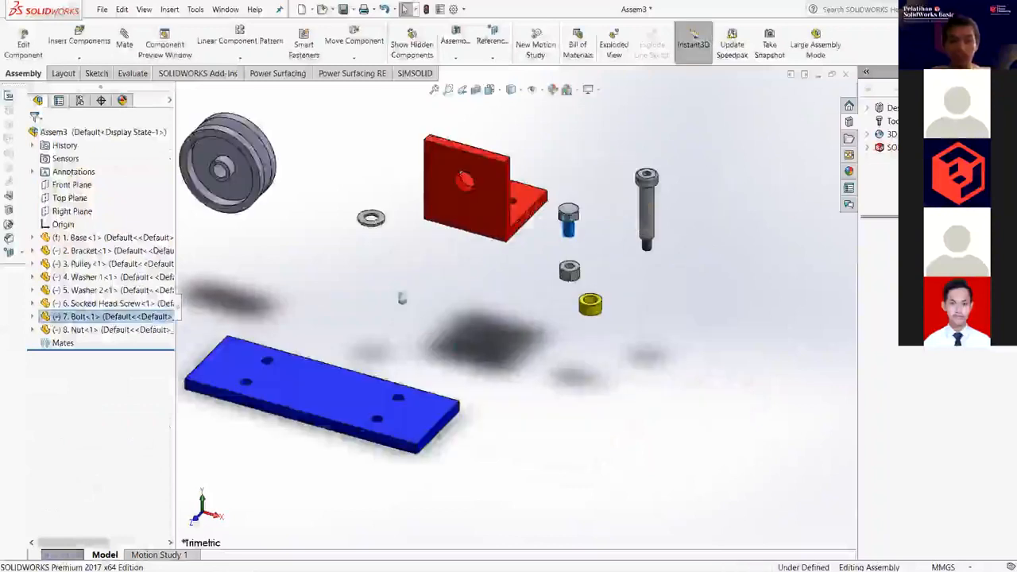
{"action": "left_click", "coordinate": [327, 338]}
{"action": "scroll", "coordinate": [325, 331], "scroll_direction": "up", "scroll_amount": 2}
{"action": "middle_click_drag", "start_coordinate": [330, 371], "coordinate": [316, 279]}
{"action": "scroll", "coordinate": [322, 330], "scroll_direction": "down", "scroll_amount": 1}
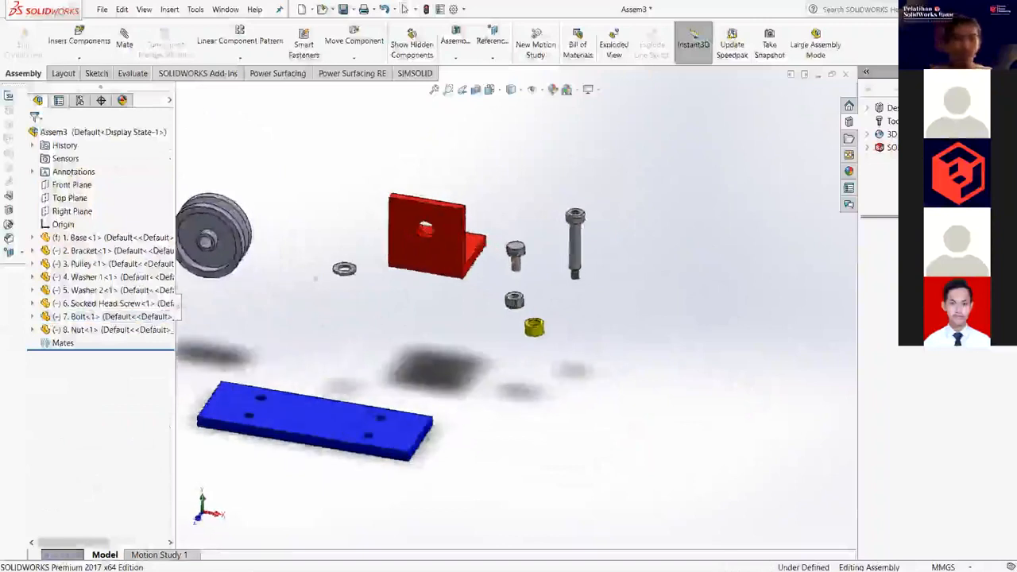
{"action": "scroll", "coordinate": [497, 338], "scroll_direction": "up", "scroll_amount": 1}
{"action": "middle_click_drag", "start_coordinate": [420, 259], "coordinate": [567, 275], "text": "ctrl"}
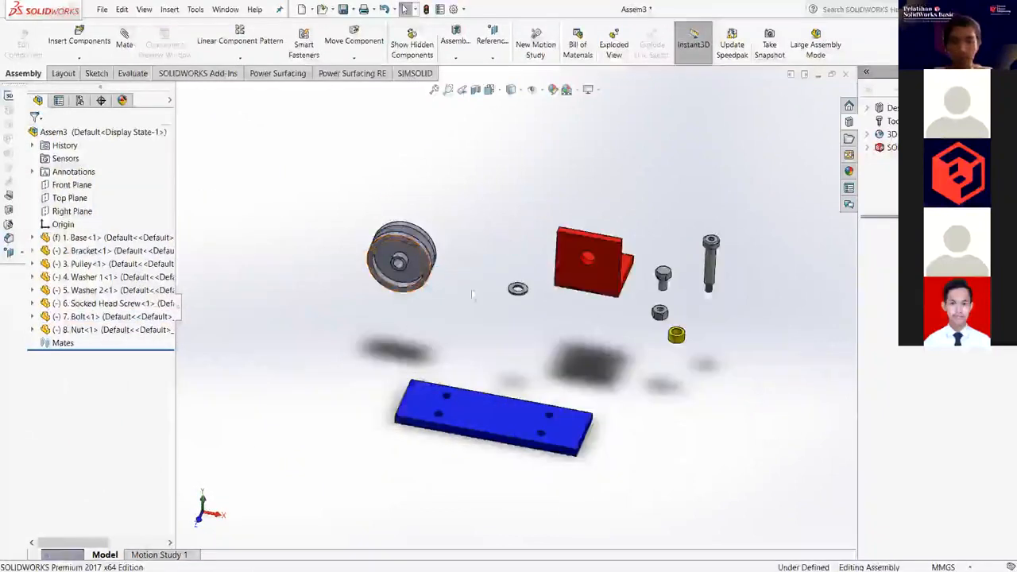
Identify the Pulley among the inserted components and look over the loose parts above the Base.
{"action": "left_click", "coordinate": [140, 264]}
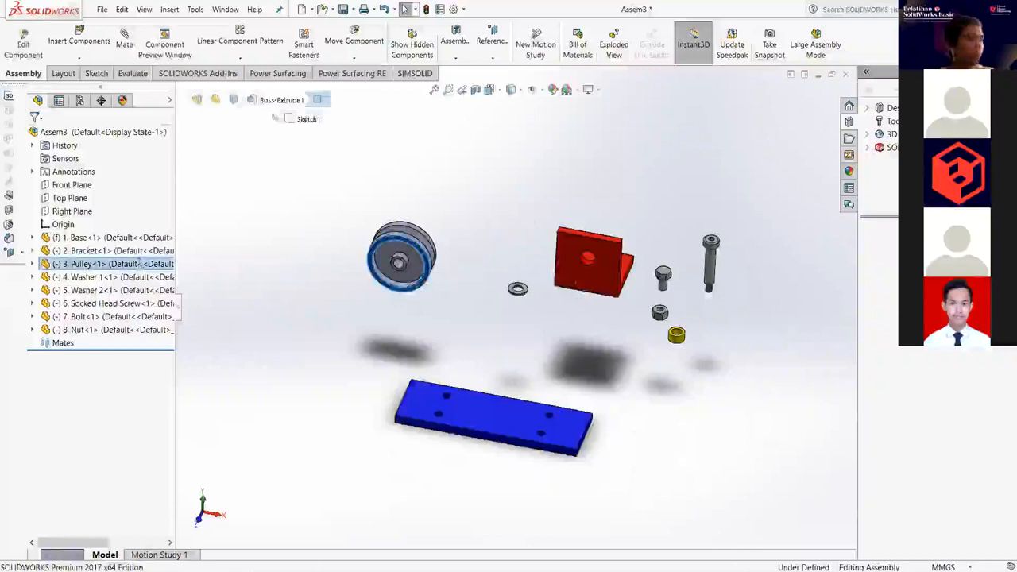
{"action": "key", "text": "Escape"}
{"action": "scroll", "coordinate": [590, 266], "scroll_direction": "down", "scroll_amount": 5}
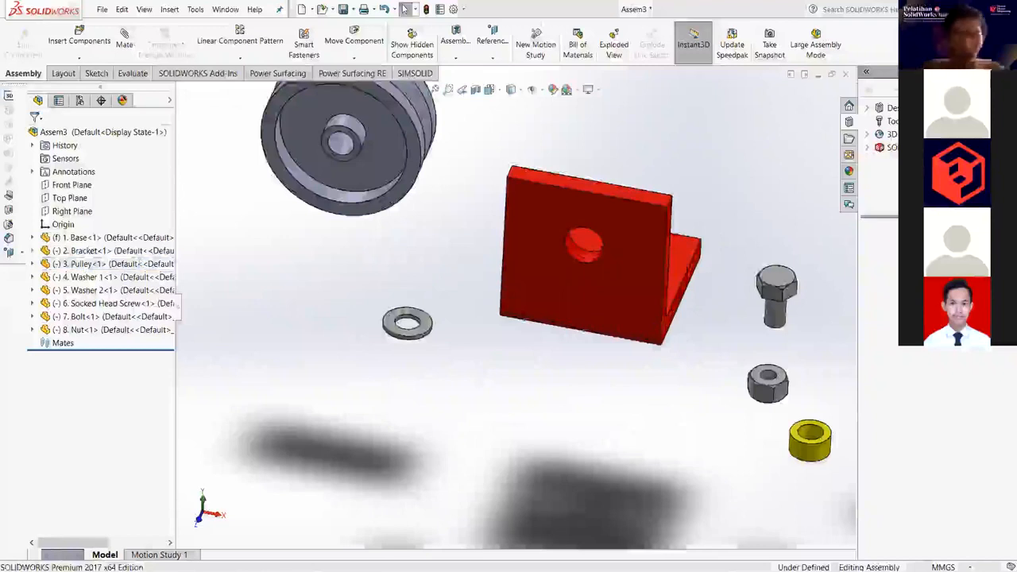
{"action": "scroll", "coordinate": [640, 441], "scroll_direction": "up", "scroll_amount": 5}
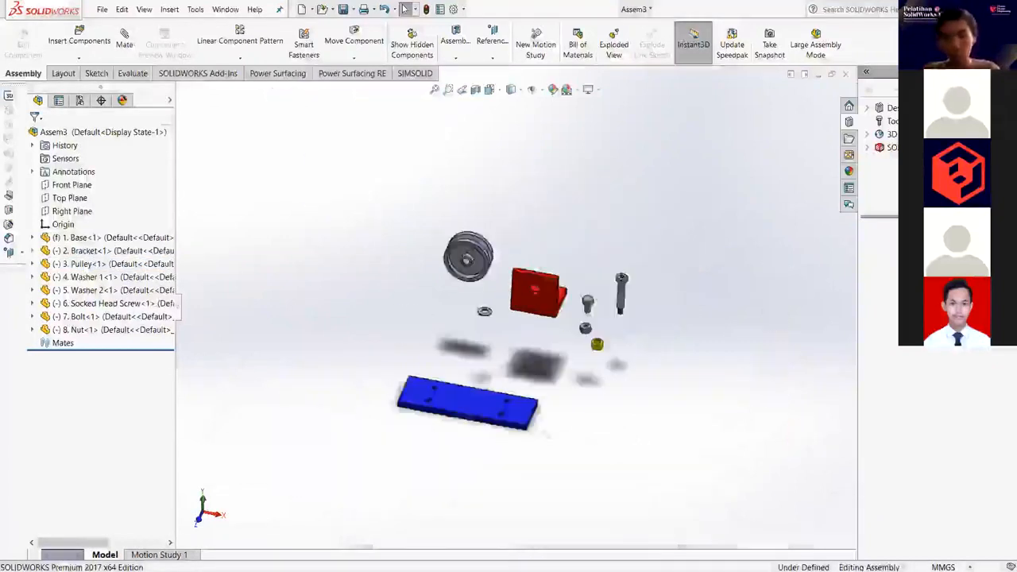
{"action": "scroll", "coordinate": [605, 302], "scroll_direction": "down", "scroll_amount": 2}
{"action": "scroll", "coordinate": [606, 302], "scroll_direction": "down", "scroll_amount": 1}
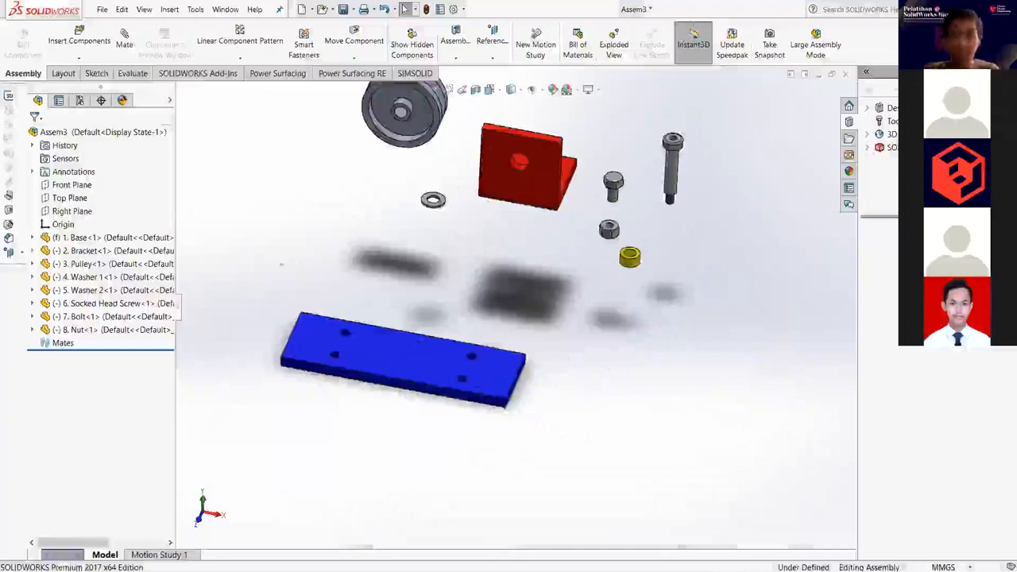
{"action": "scroll", "coordinate": [471, 346], "scroll_direction": "up", "scroll_amount": 3}
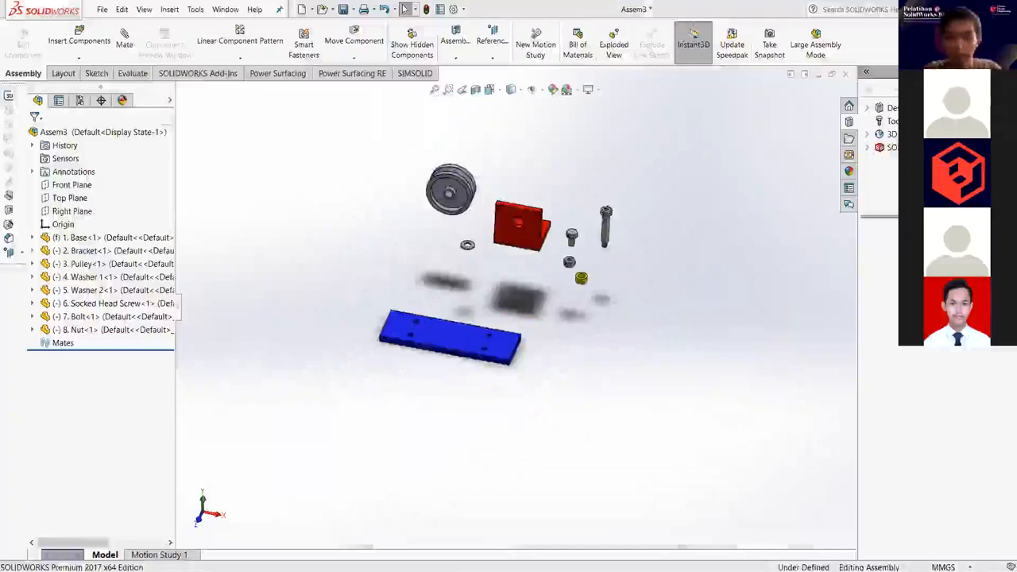
{"action": "scroll", "coordinate": [443, 288], "scroll_direction": "down", "scroll_amount": 3}
{"action": "scroll", "coordinate": [476, 418], "scroll_direction": "up", "scroll_amount": 3}
{"action": "scroll", "coordinate": [409, 429], "scroll_direction": "down", "scroll_amount": 2}
Try to move the fixed Base plate by its top face.
{"action": "left_click", "coordinate": [425, 391]}
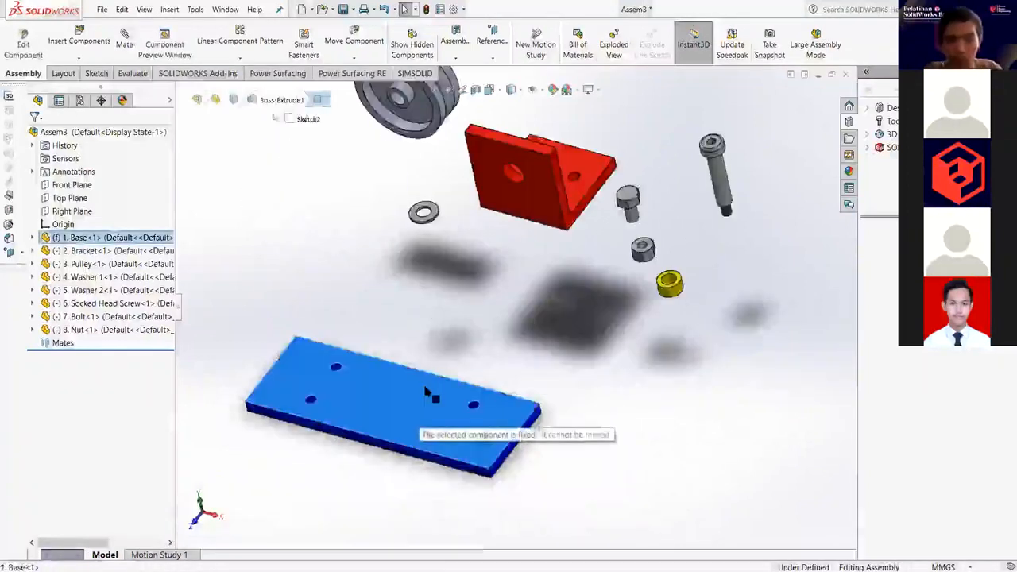
{"action": "left_click", "coordinate": [592, 439]}
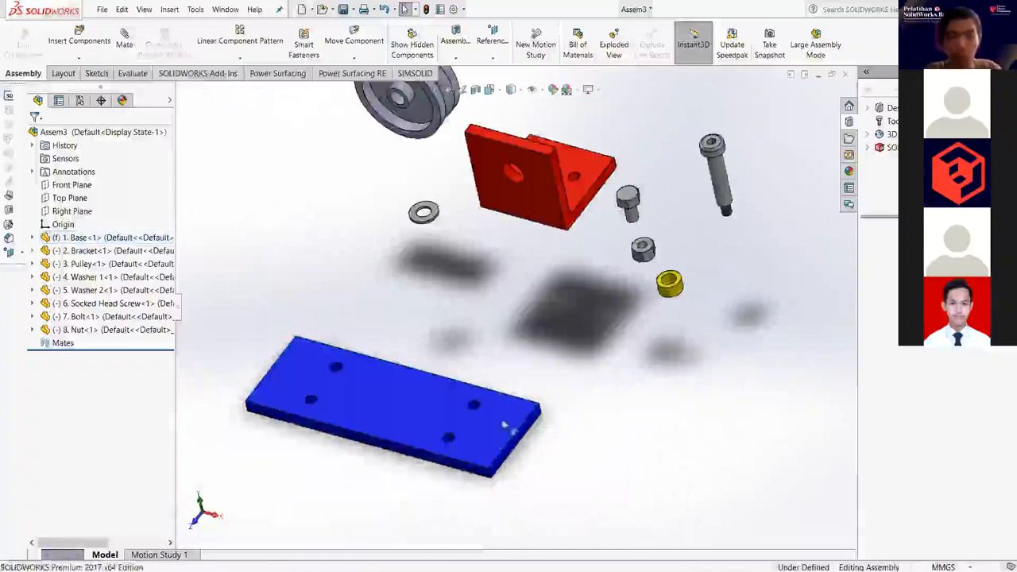
{"action": "left_click", "coordinate": [402, 410]}
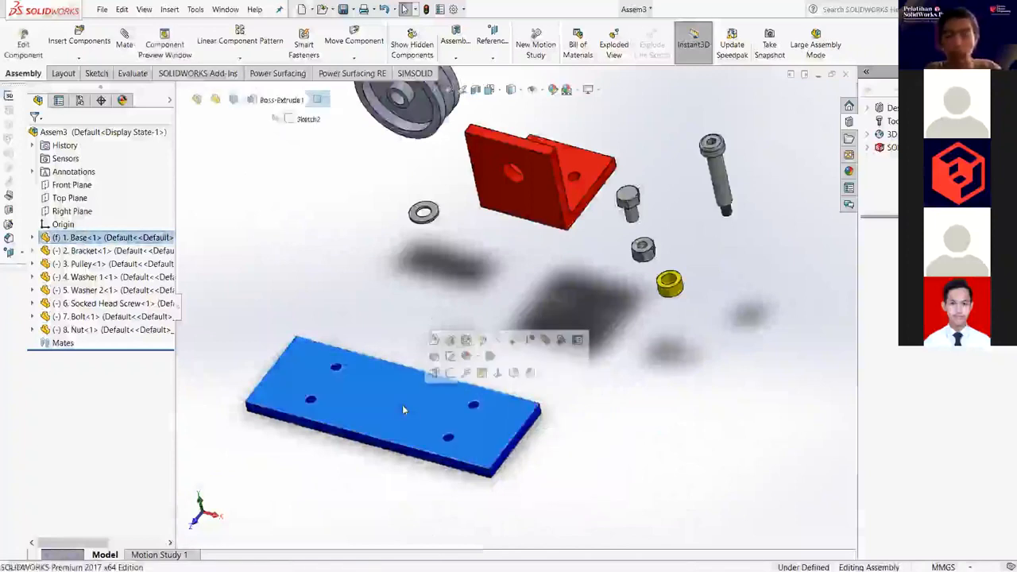
{"action": "mouse_move", "coordinate": [422, 423]}
{"action": "left_mouse_down"}
{"action": "mouse_move", "coordinate": [419, 382]}
{"action": "mouse_move", "coordinate": [365, 381]}
{"action": "mouse_move", "coordinate": [414, 417]}
{"action": "mouse_move", "coordinate": [431, 408]}
{"action": "left_mouse_up"}
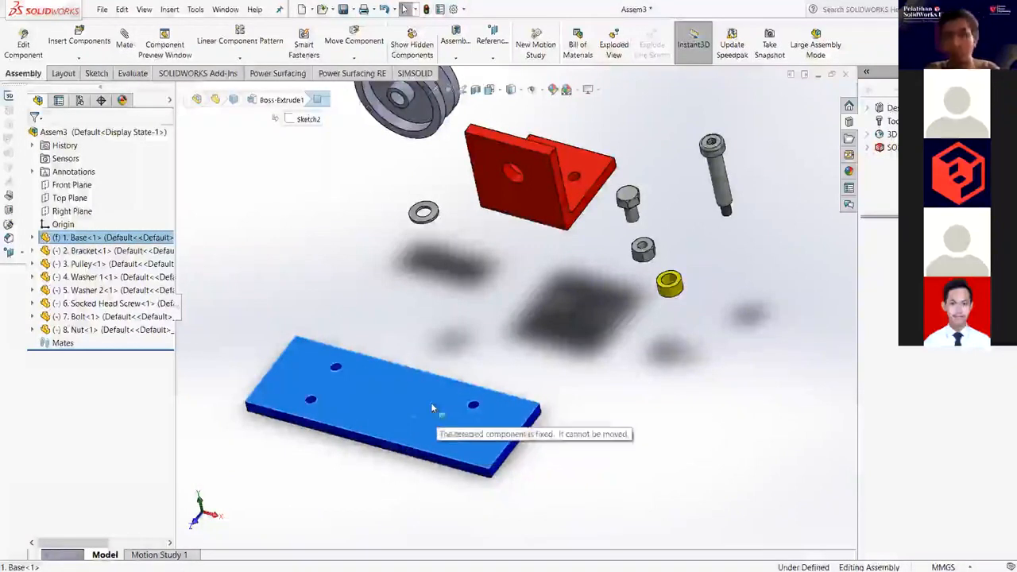
Move the Bracket a short distance to show that it is free to move.
{"action": "scroll", "coordinate": [531, 268], "scroll_direction": "up", "scroll_amount": 4}
{"action": "left_click", "coordinate": [515, 249]}
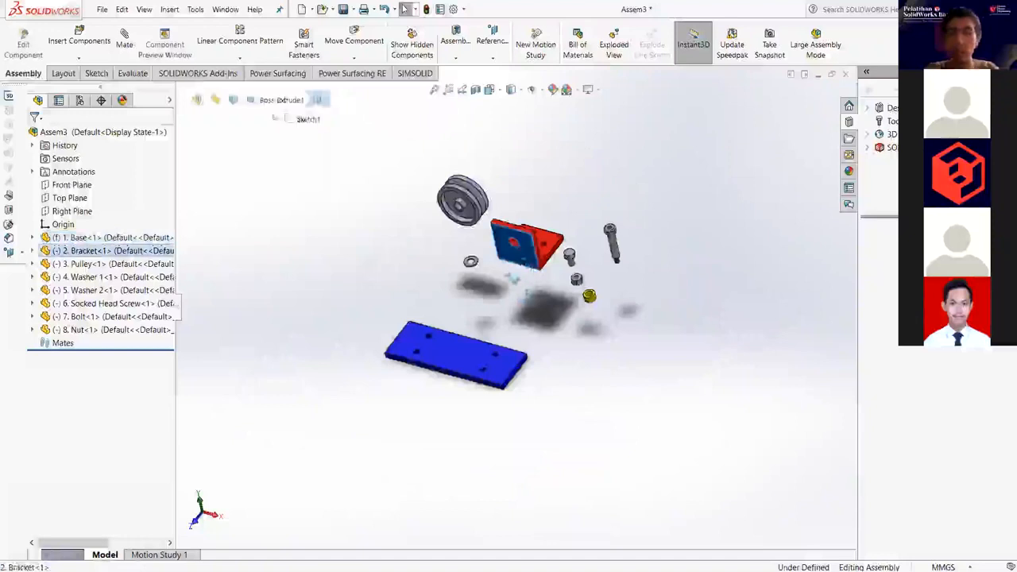
{"action": "mouse_move", "coordinate": [515, 249]}
{"action": "left_mouse_down"}
{"action": "mouse_move", "coordinate": [503, 268]}
{"action": "mouse_move", "coordinate": [510, 241]}
{"action": "left_mouse_up"}
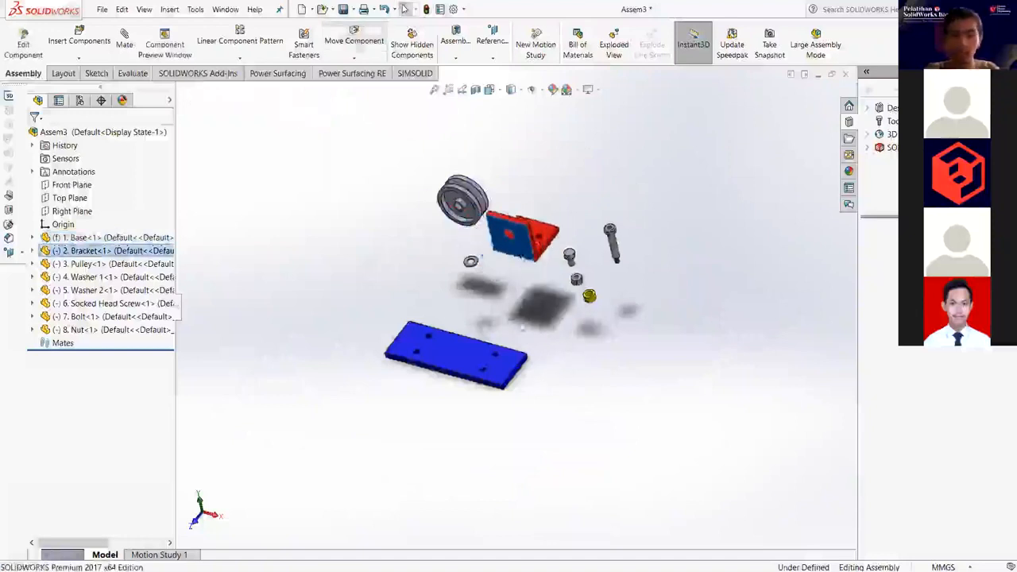
Try again to move the fixed Base, pulling on its edge and on several spots of its top face.
{"action": "scroll", "coordinate": [489, 370], "scroll_direction": "down", "scroll_amount": 3}
{"action": "scroll", "coordinate": [443, 302], "scroll_direction": "down", "scroll_amount": 3}
{"action": "left_click_drag", "start_coordinate": [454, 325], "coordinate": [476, 382]}
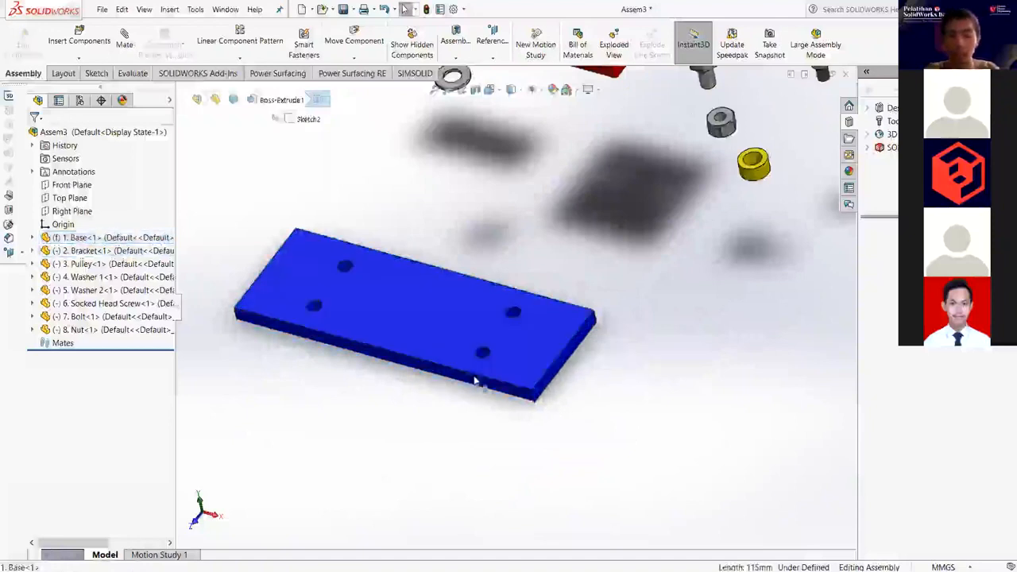
{"action": "left_click", "coordinate": [418, 288]}
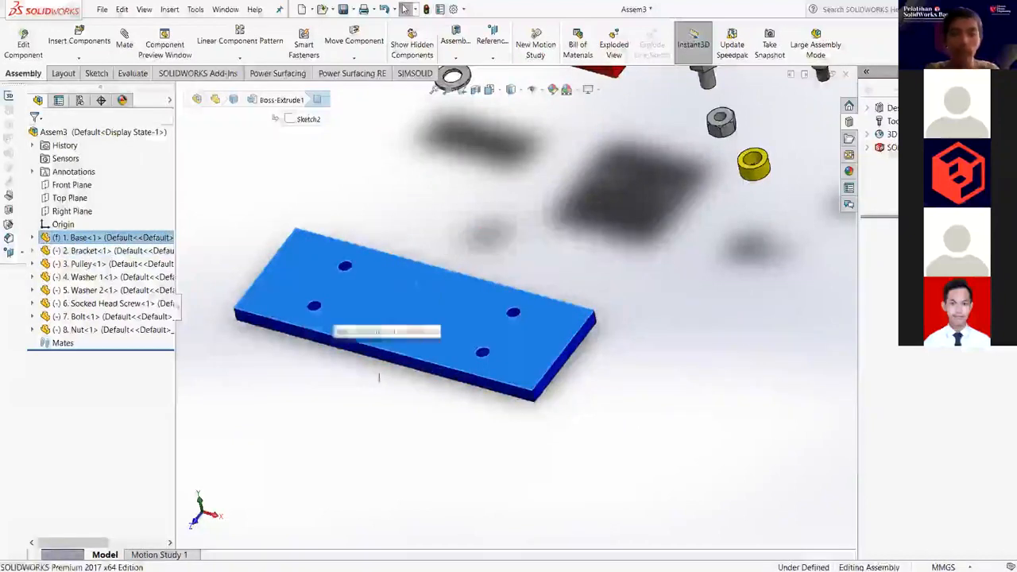
{"action": "left_click_drag", "start_coordinate": [399, 304], "coordinate": [458, 386]}
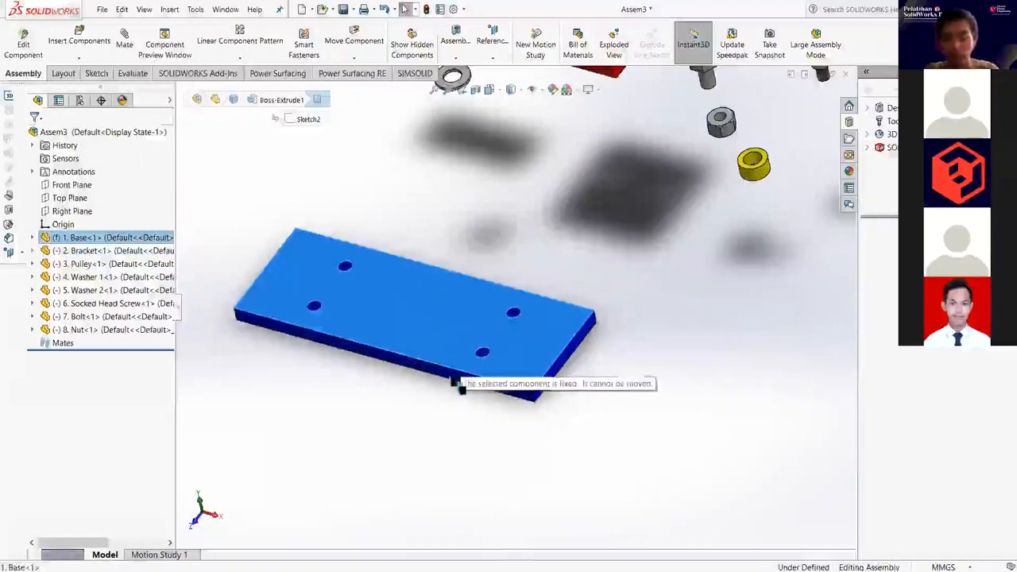
{"action": "left_click", "coordinate": [418, 347]}
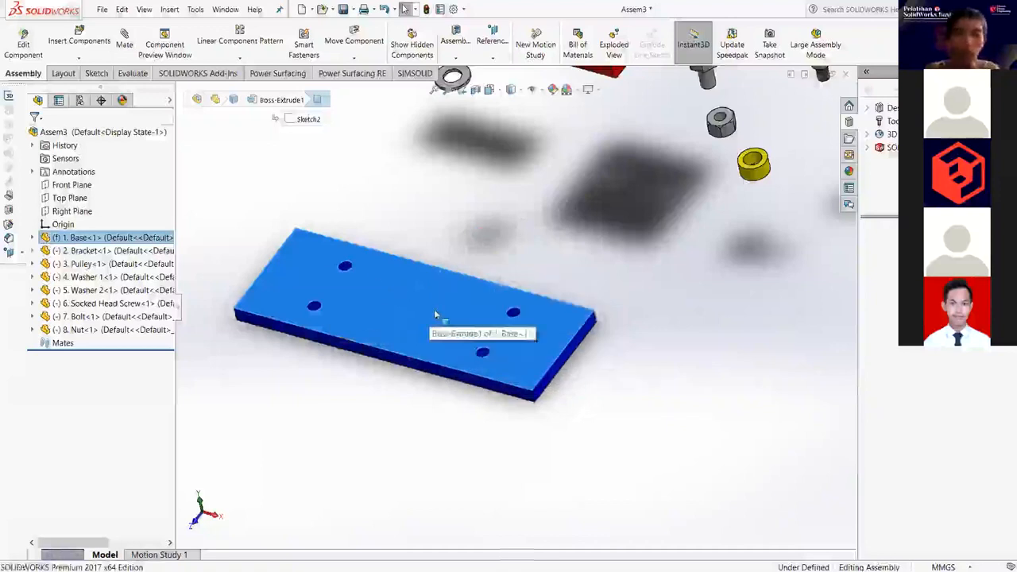
{"action": "scroll", "coordinate": [435, 311], "scroll_direction": "up", "scroll_amount": 3}
{"action": "left_click_drag", "start_coordinate": [445, 321], "coordinate": [419, 325]}
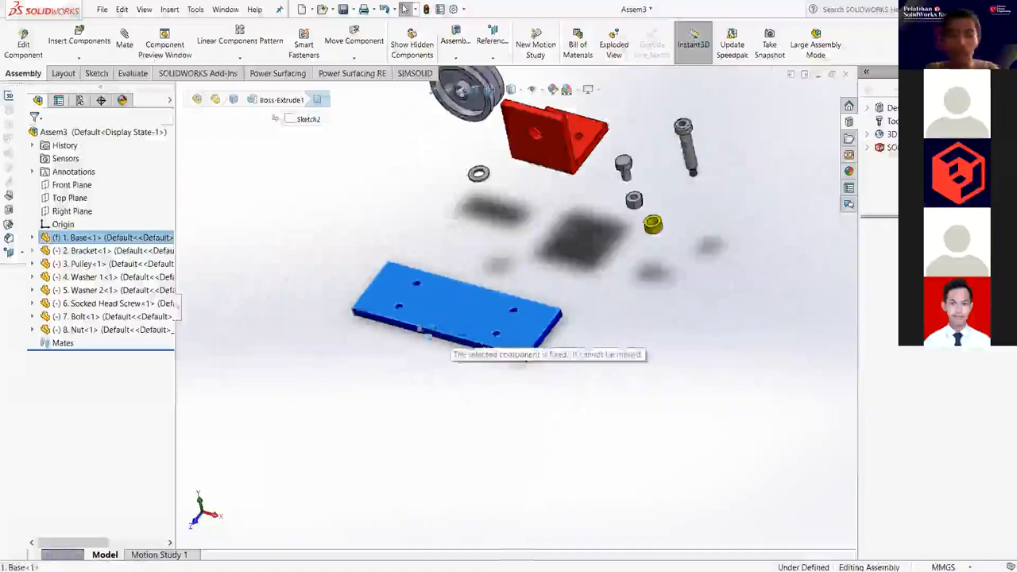
{"action": "left_click_drag", "start_coordinate": [445, 388], "coordinate": [445, 371]}
{"action": "scroll", "coordinate": [440, 311], "scroll_direction": "down", "scroll_amount": 4}
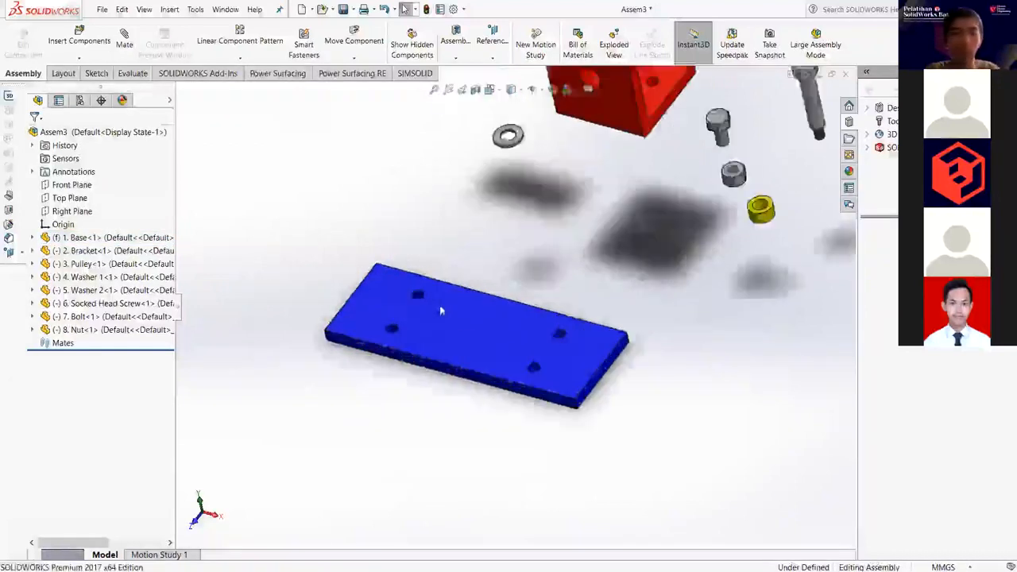
{"action": "mouse_move", "coordinate": [470, 319]}
{"action": "middle_mouse_down"}
{"action": "mouse_move", "coordinate": [459, 310]}
{"action": "mouse_move", "coordinate": [453, 324]}
{"action": "middle_mouse_up"}
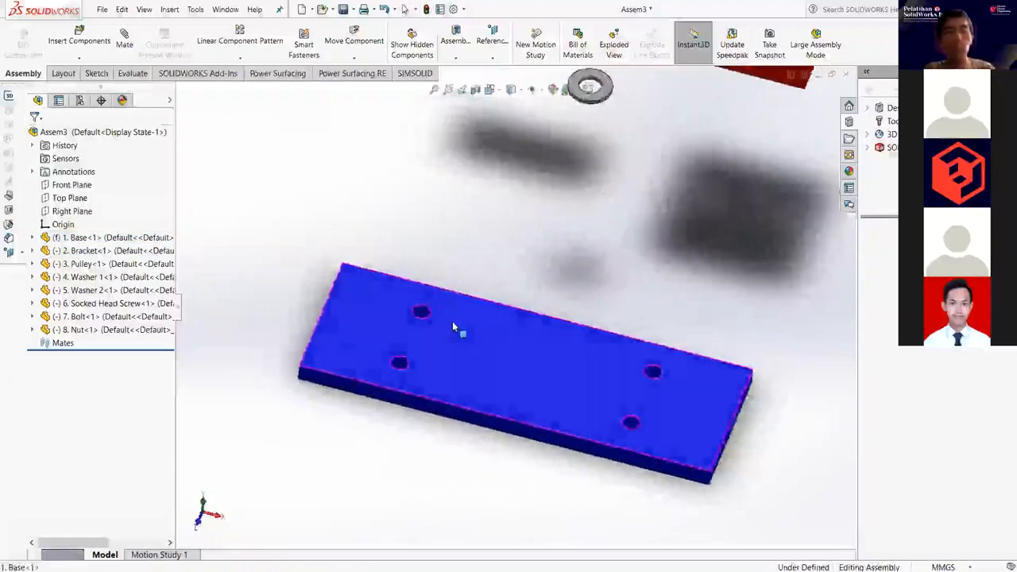
{"action": "left_click_drag", "start_coordinate": [453, 321], "coordinate": [420, 337]}
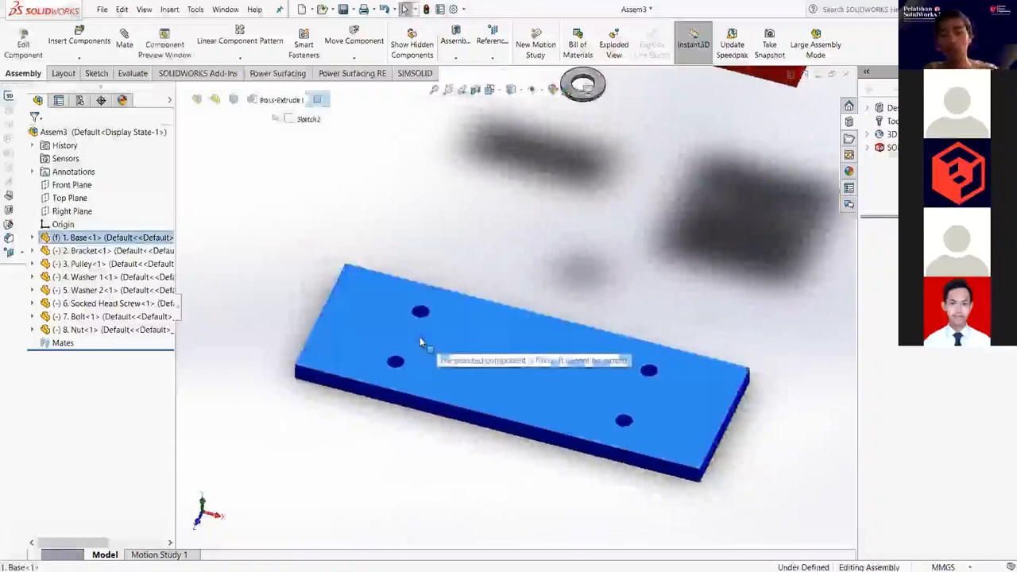
{"action": "scroll", "coordinate": [420, 337], "scroll_direction": "up", "scroll_amount": 5}
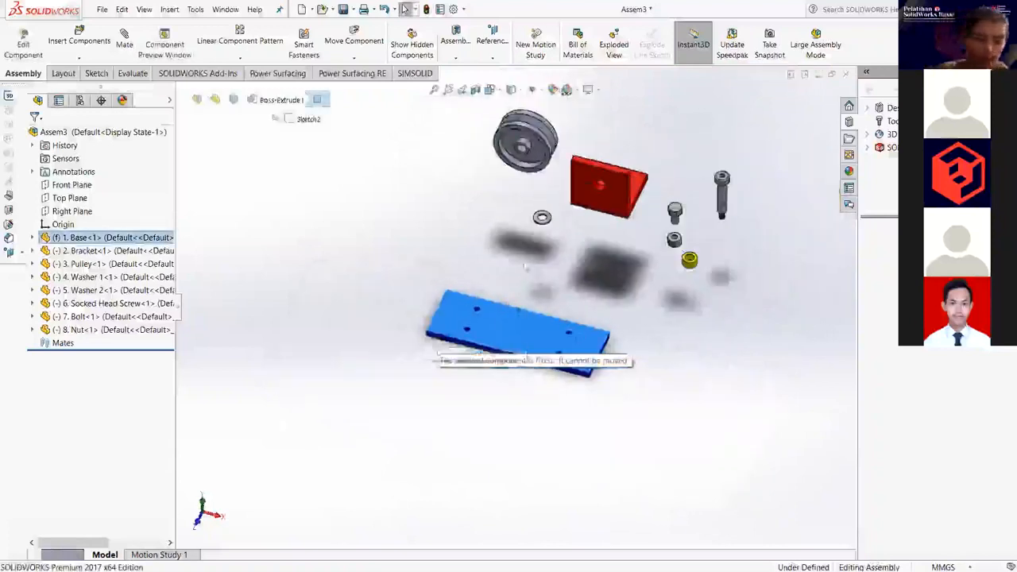
Clear the selection and examine the Base plate's top face with its four holes.
{"action": "left_click", "coordinate": [502, 294]}
{"action": "scroll", "coordinate": [502, 294], "scroll_direction": "down", "scroll_amount": 4}
{"action": "left_click_drag", "start_coordinate": [570, 393], "coordinate": [480, 268]}
{"action": "left_click", "coordinate": [556, 248]}
{"action": "scroll", "coordinate": [483, 345], "scroll_direction": "up", "scroll_amount": 2}
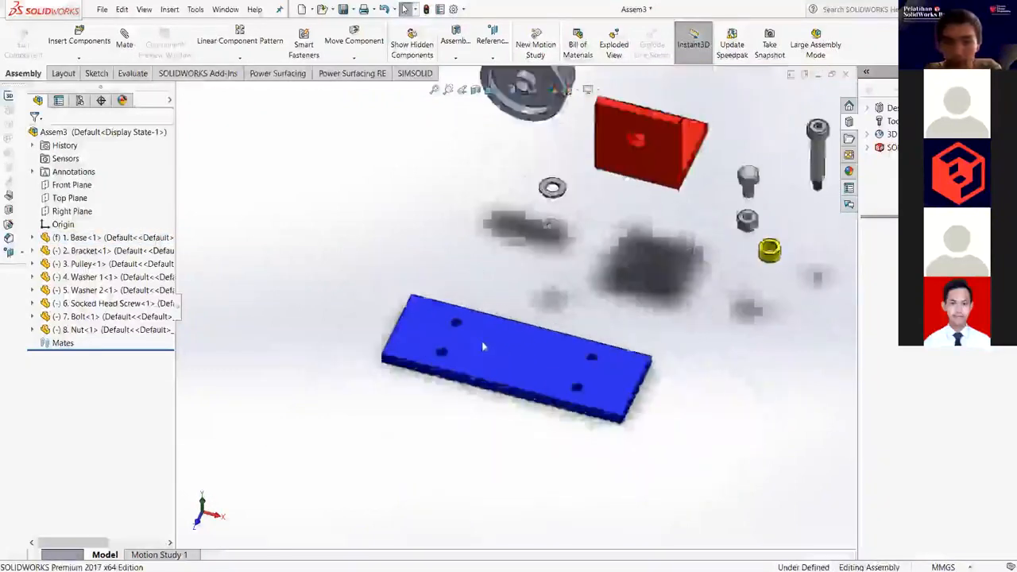
{"action": "scroll", "coordinate": [503, 354], "scroll_direction": "down", "scroll_amount": 3}
{"action": "scroll", "coordinate": [505, 357], "scroll_direction": "up", "scroll_amount": 1}
{"action": "middle_click_drag", "start_coordinate": [552, 402], "coordinate": [545, 282]}
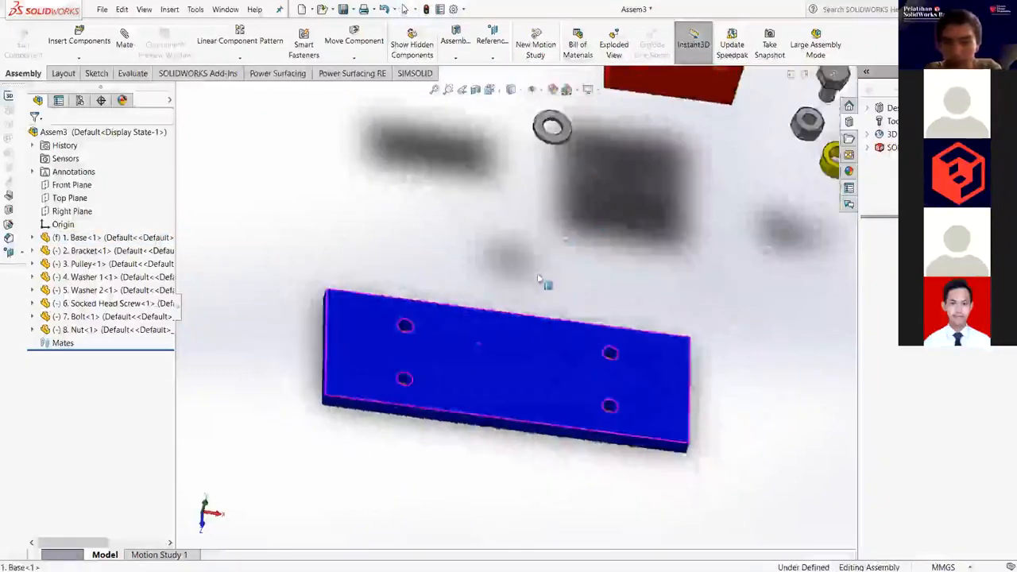
Move the Bracket to the other side of Washer 1, above the end of the Base.
{"action": "scroll", "coordinate": [543, 270], "scroll_direction": "up", "scroll_amount": 6}
{"action": "scroll", "coordinate": [542, 268], "scroll_direction": "down", "scroll_amount": 3}
{"action": "left_click_drag", "start_coordinate": [541, 268], "coordinate": [342, 344]}
{"action": "middle_click_drag", "start_coordinate": [454, 374], "coordinate": [406, 383]}
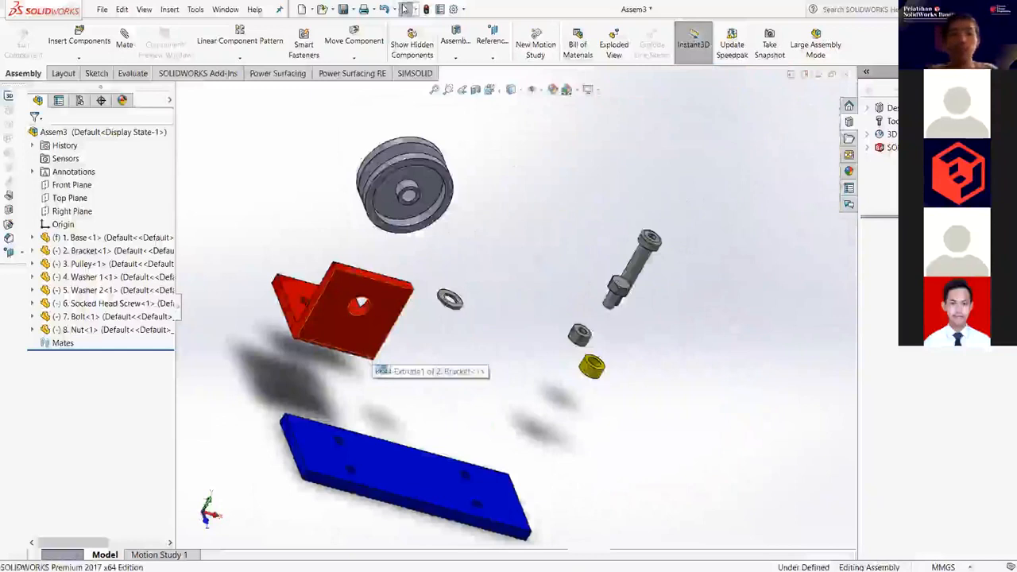
{"action": "left_click_drag", "start_coordinate": [372, 357], "coordinate": [383, 369]}
Bring the Bracket closer to the Base and orient the view so its two mounting holes can be compared with the plate's holes.
{"action": "left_click", "coordinate": [386, 459]}
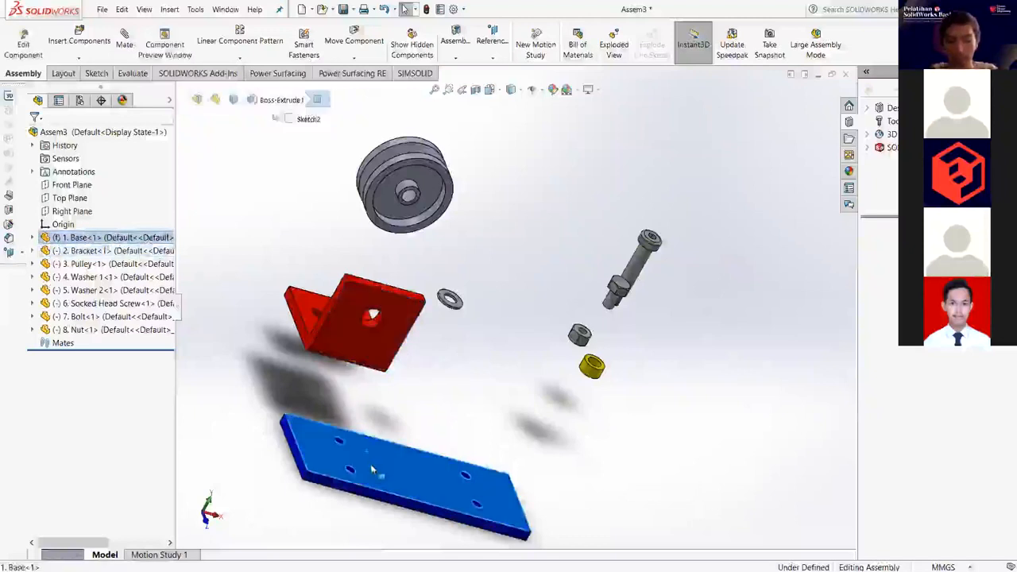
{"action": "left_click", "coordinate": [350, 336]}
{"action": "middle_click_drag", "start_coordinate": [350, 336], "coordinate": [308, 401]}
{"action": "left_click", "coordinate": [420, 427]}
{"action": "left_click_drag", "start_coordinate": [347, 348], "coordinate": [369, 383]}
{"action": "middle_click_drag", "start_coordinate": [370, 383], "coordinate": [387, 348]}
{"action": "scroll", "coordinate": [354, 409], "scroll_direction": "down", "scroll_amount": 3}
{"action": "scroll", "coordinate": [354, 409], "scroll_direction": "down", "scroll_amount": 1}
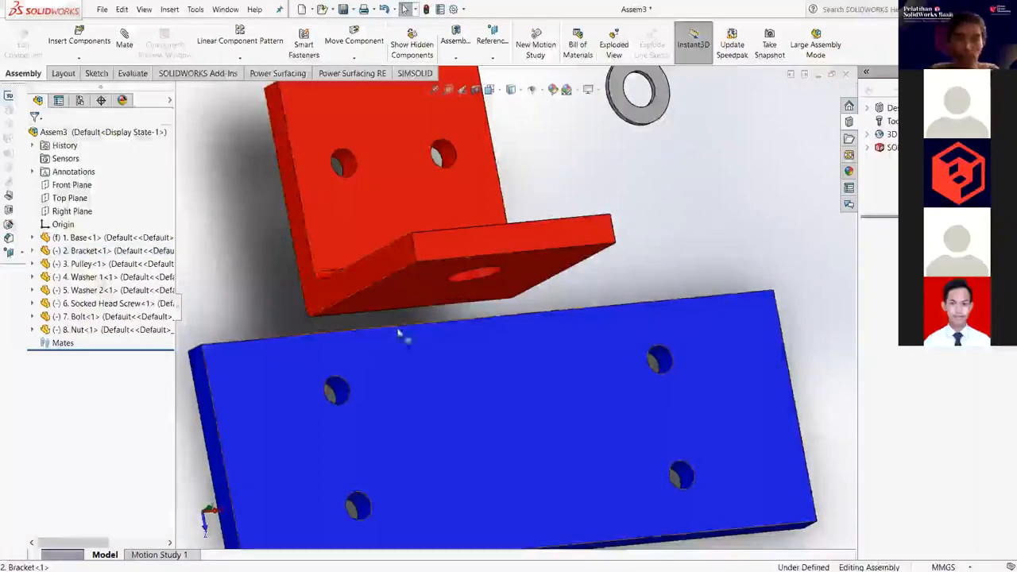
Examine the facing sides of the Bracket and the Base plate from several angles, highlighting their faces and clearing the selection.
{"action": "middle_click_drag", "start_coordinate": [388, 231], "coordinate": [371, 278]}
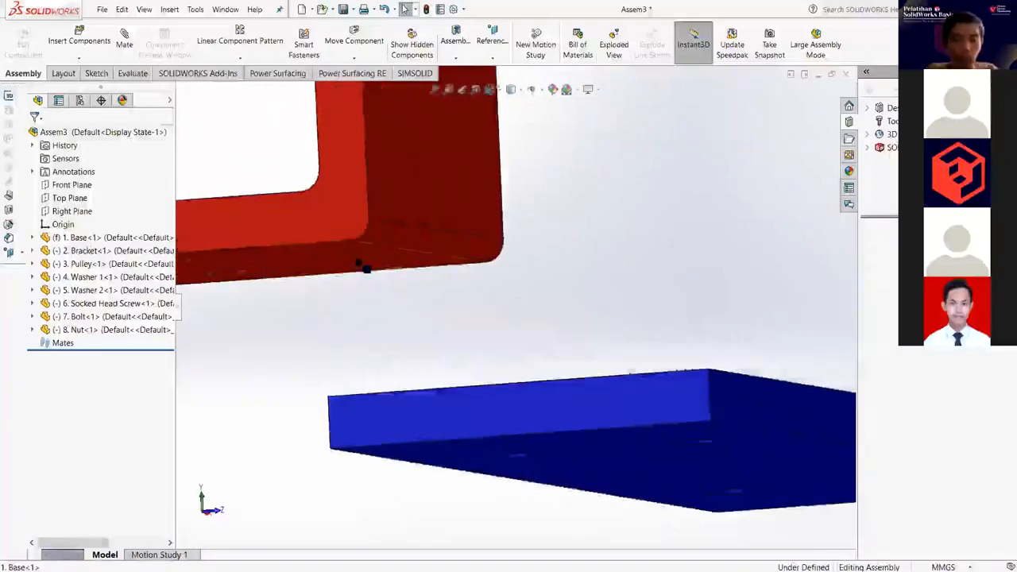
{"action": "middle_click_drag", "start_coordinate": [470, 325], "coordinate": [551, 467]}
{"action": "left_click", "coordinate": [481, 282]}
{"action": "left_click", "coordinate": [551, 467]}
{"action": "middle_click_drag", "start_coordinate": [505, 439], "coordinate": [348, 331]}
{"action": "scroll", "coordinate": [347, 322], "scroll_direction": "up", "scroll_amount": 5}
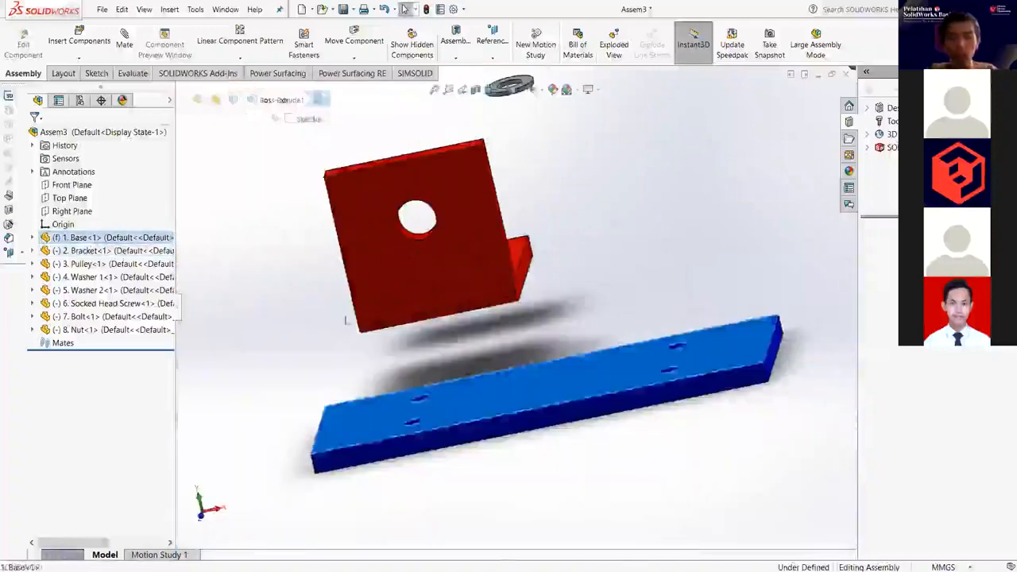
{"action": "left_click", "coordinate": [348, 321]}
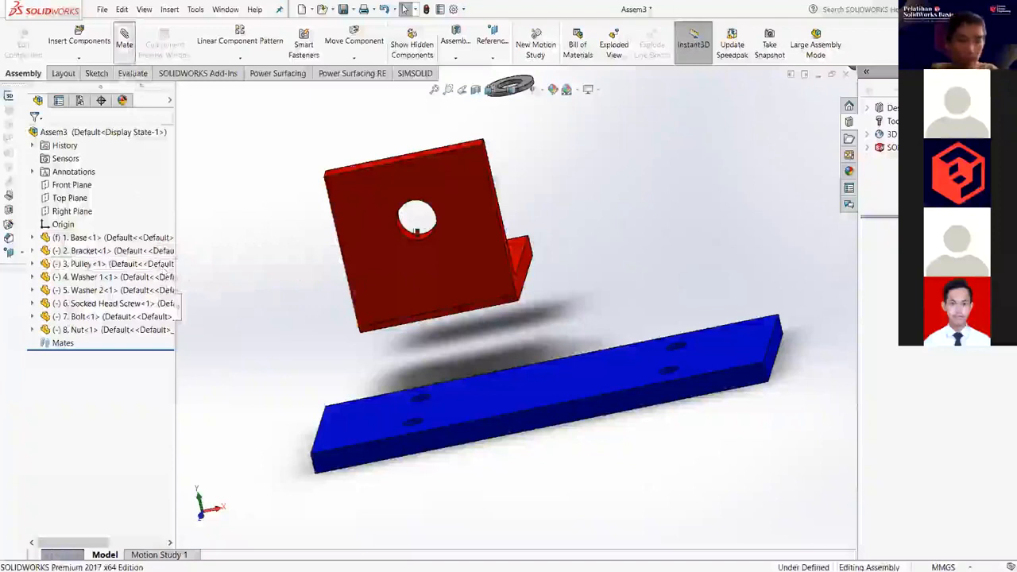
Add a concentric mate between one of the Bracket's two mounting holes and the matching hole near the end of the Base.
{"action": "left_click", "coordinate": [125, 40]}
{"action": "middle_click_drag", "start_coordinate": [480, 296], "coordinate": [329, 289]}
{"action": "middle_click_drag", "start_coordinate": [322, 420], "coordinate": [352, 443]}
{"action": "left_click", "coordinate": [40, 349]}
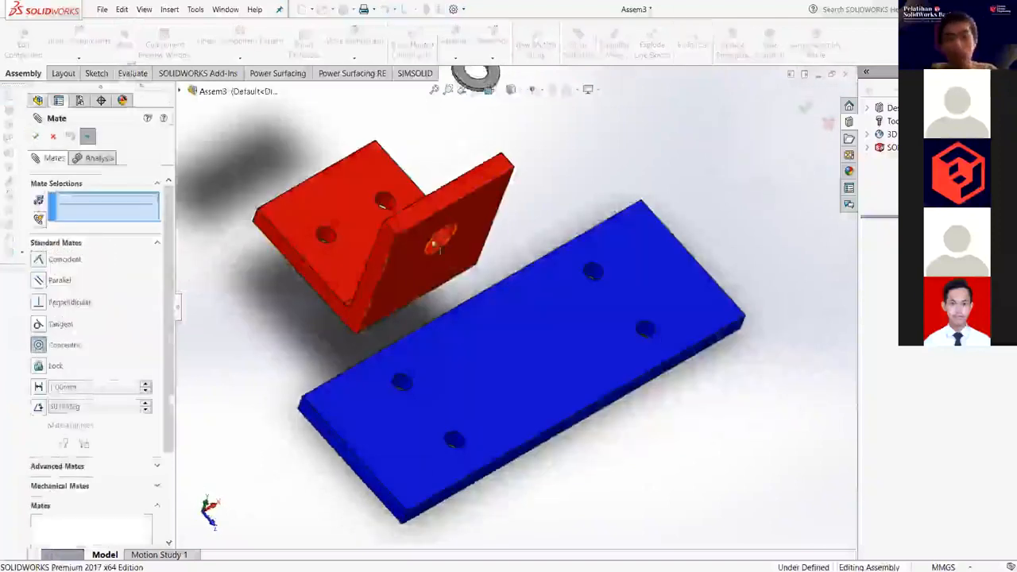
{"action": "scroll", "coordinate": [440, 252], "scroll_direction": "down", "scroll_amount": 6}
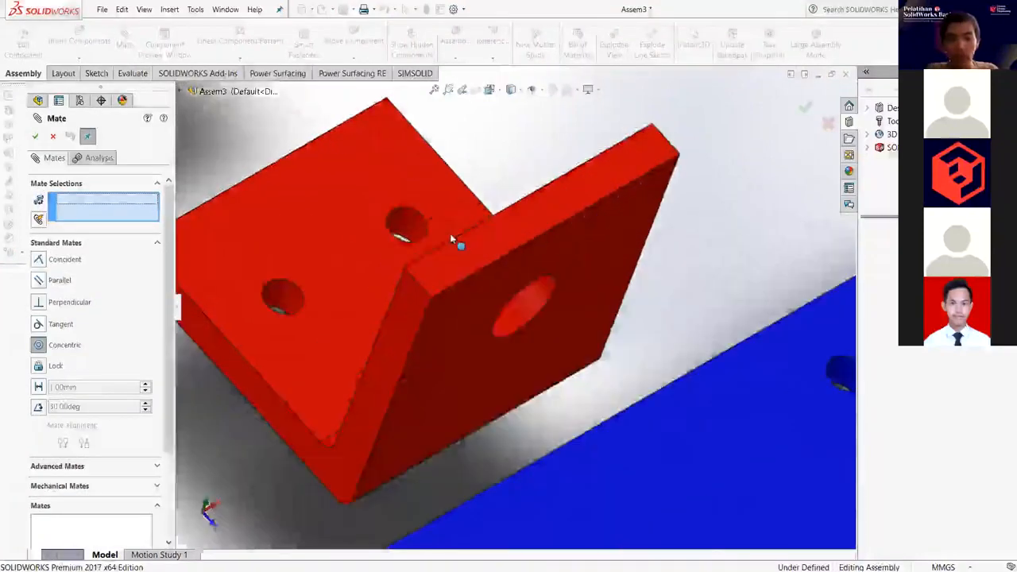
{"action": "left_click", "coordinate": [444, 240]}
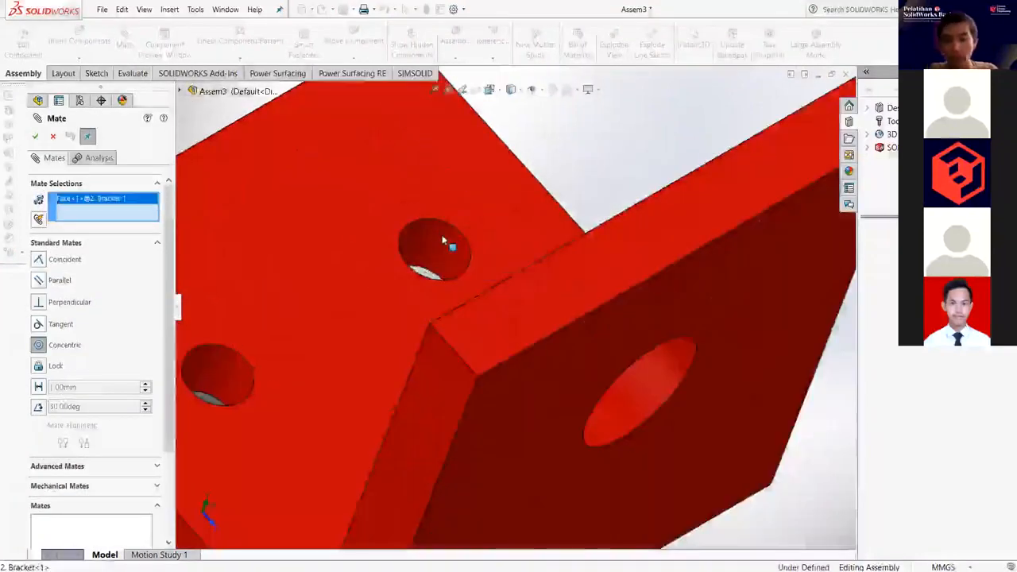
{"action": "scroll", "coordinate": [508, 420], "scroll_direction": "up", "scroll_amount": 6}
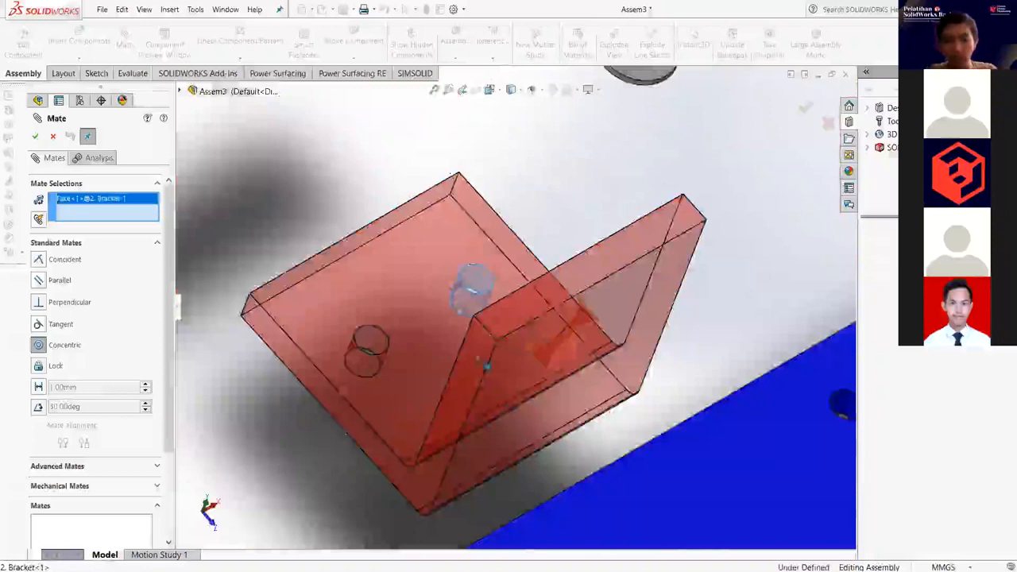
{"action": "scroll", "coordinate": [513, 337], "scroll_direction": "down", "scroll_amount": 8}
{"action": "scroll", "coordinate": [511, 327], "scroll_direction": "down", "scroll_amount": 2}
{"action": "left_click", "coordinate": [510, 325]}
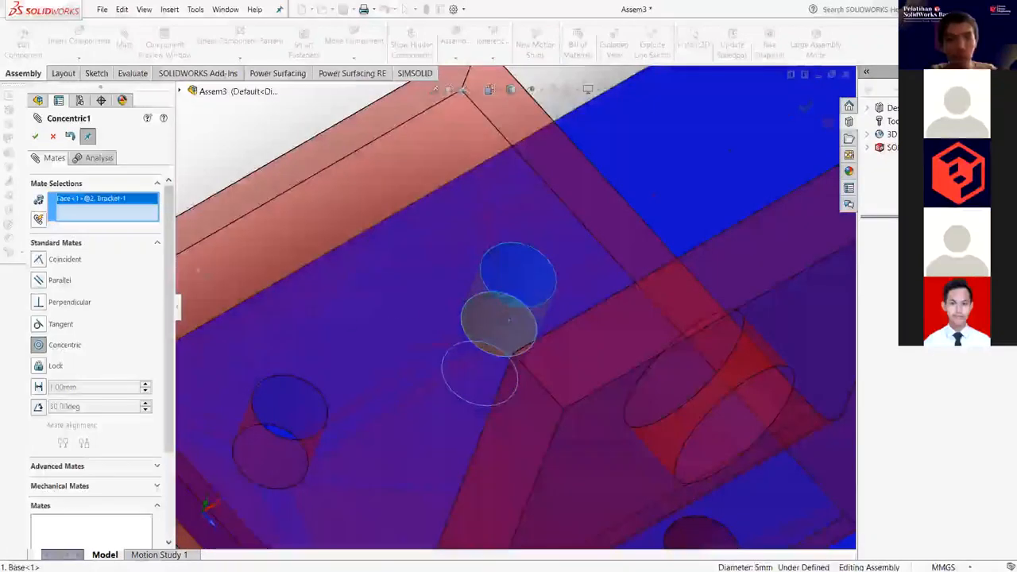
{"action": "scroll", "coordinate": [310, 311], "scroll_direction": "up", "scroll_amount": 4}
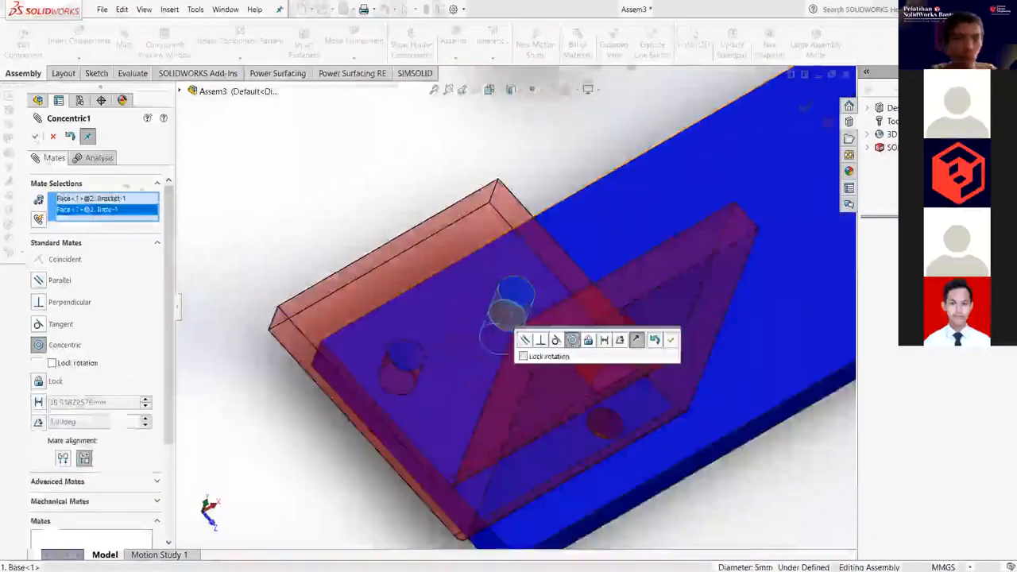
{"action": "left_click", "coordinate": [671, 340]}
Swing and slide the Bracket about the mated hole's axis to test its remaining freedom, and close the Mate command.
{"action": "left_click", "coordinate": [506, 434]}
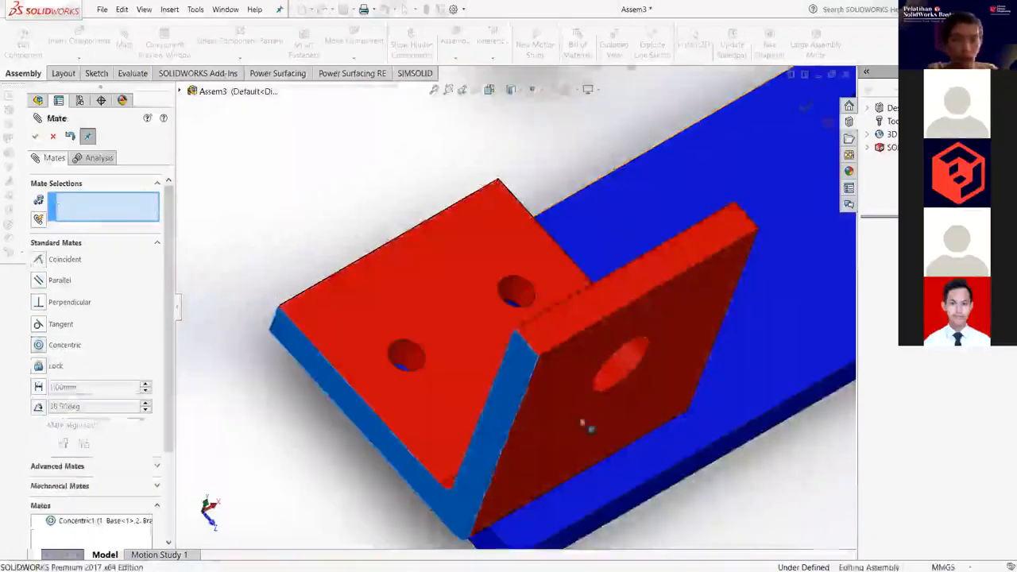
{"action": "middle_click_drag", "start_coordinate": [718, 423], "coordinate": [547, 291]}
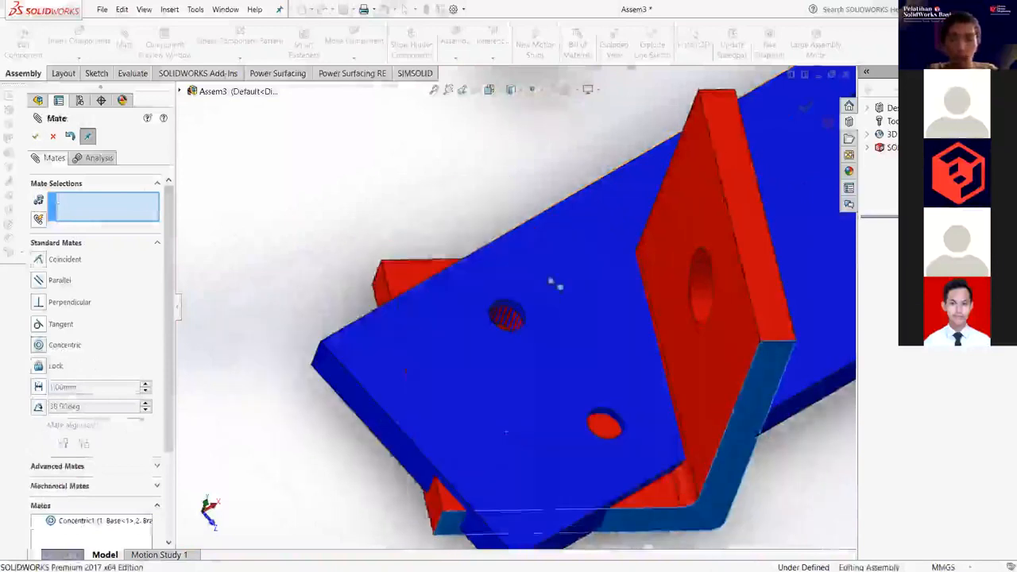
{"action": "middle_click_drag", "start_coordinate": [604, 267], "coordinate": [705, 275]}
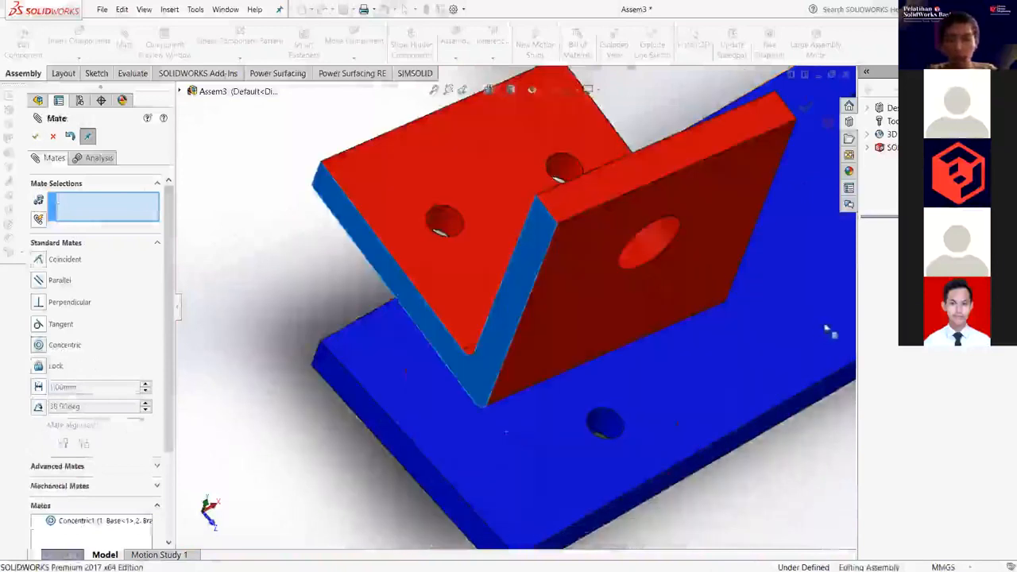
{"action": "middle_click_drag", "start_coordinate": [828, 332], "coordinate": [659, 294]}
{"action": "left_click_drag", "start_coordinate": [659, 294], "coordinate": [633, 305]}
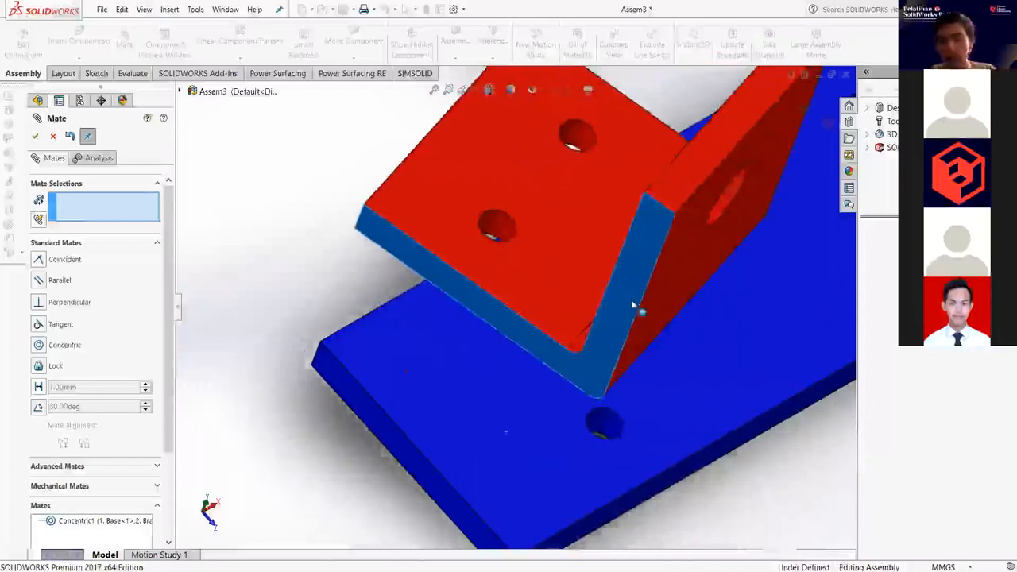
{"action": "left_click_drag", "start_coordinate": [506, 433], "coordinate": [483, 430]}
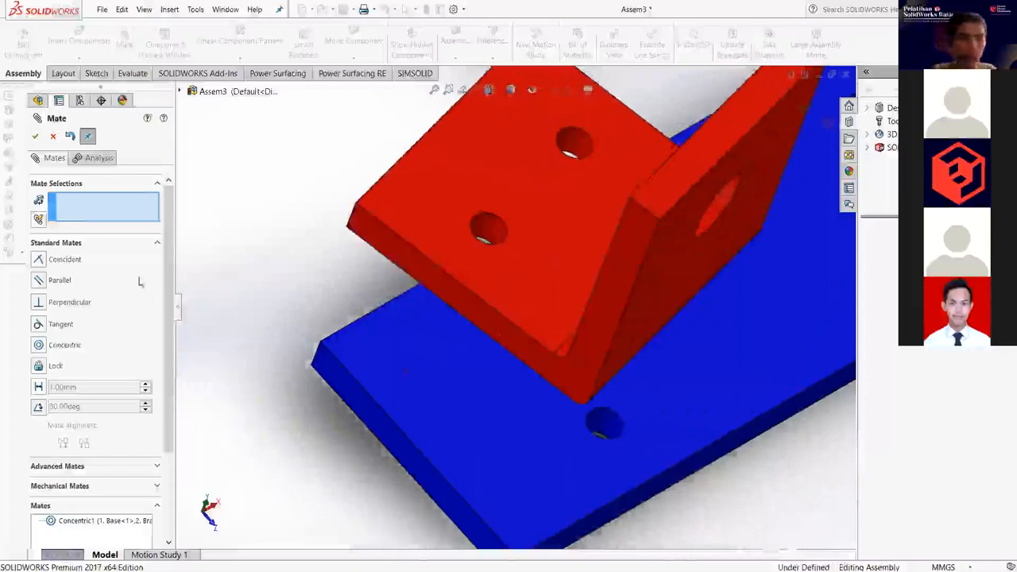
{"action": "left_click", "coordinate": [53, 137]}
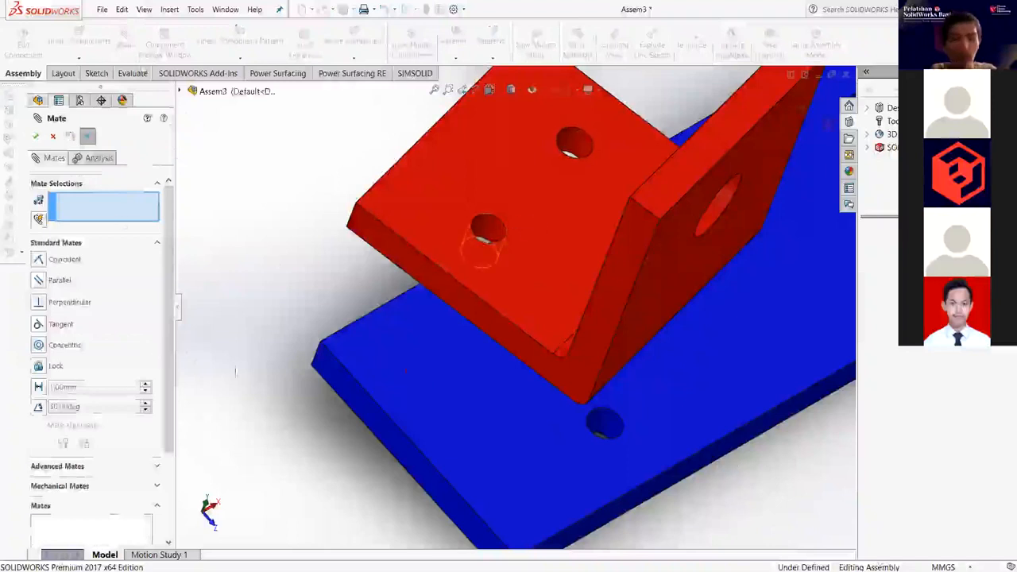
Add a second concentric mate between the Bracket's other mounting hole and the remaining hole at that end of the Base.
{"action": "left_click", "coordinate": [578, 432]}
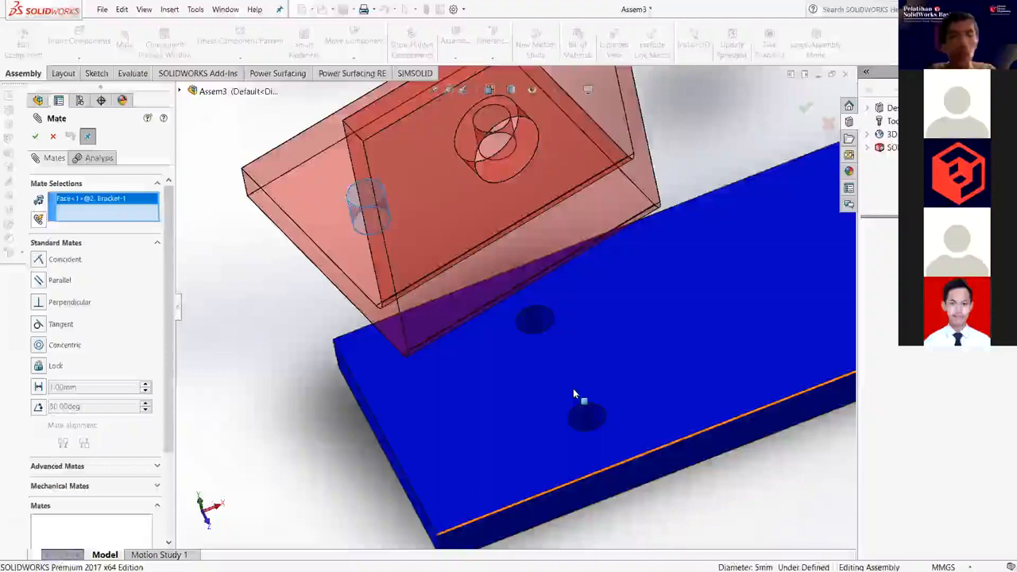
{"action": "scroll", "coordinate": [573, 388], "scroll_direction": "down", "scroll_amount": 5}
{"action": "left_click", "coordinate": [573, 390]}
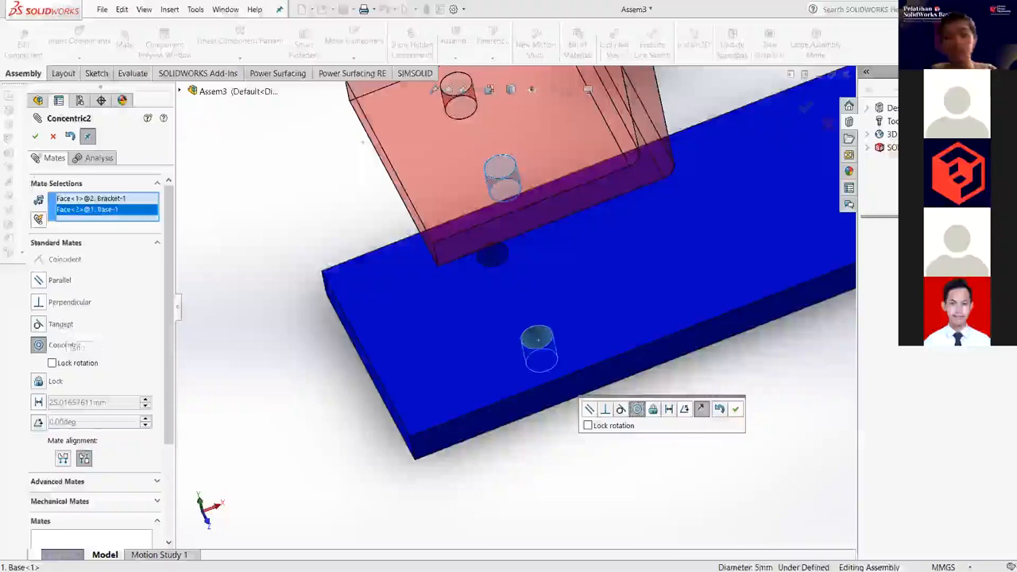
{"action": "left_click", "coordinate": [35, 137]}
{"action": "left_click", "coordinate": [53, 137]}
Move the Bracket along its two mated hole axes to test its remaining freedom, and clear the selection.
{"action": "middle_click_drag", "start_coordinate": [504, 347], "coordinate": [472, 253]}
{"action": "middle_click_drag", "start_coordinate": [521, 308], "coordinate": [540, 233]}
{"action": "left_click_drag", "start_coordinate": [533, 240], "coordinate": [555, 242]}
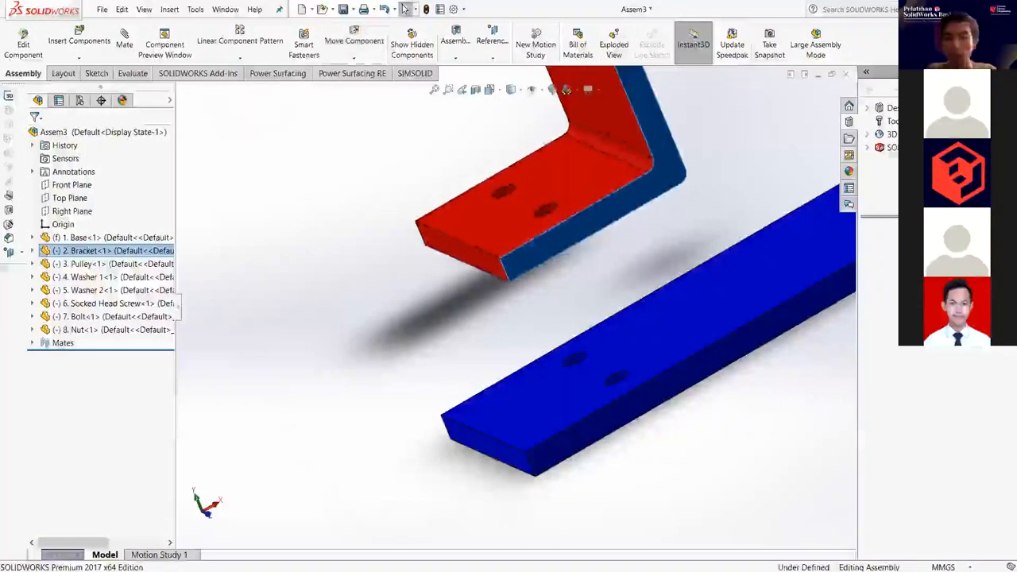
{"action": "left_click_drag", "start_coordinate": [482, 248], "coordinate": [458, 195]}
{"action": "left_click", "coordinate": [516, 278]}
{"action": "middle_click_drag", "start_coordinate": [517, 278], "coordinate": [371, 121]}
{"action": "left_click", "coordinate": [370, 125]}
{"action": "mouse_move", "coordinate": [443, 228]}
{"action": "middle_mouse_down"}
{"action": "mouse_move", "coordinate": [484, 279]}
{"action": "mouse_move", "coordinate": [505, 389]}
{"action": "mouse_move", "coordinate": [497, 364]}
{"action": "mouse_move", "coordinate": [515, 377]}
{"action": "mouse_move", "coordinate": [496, 363]}
{"action": "middle_mouse_up"}
{"action": "left_click", "coordinate": [504, 386]}
Add a coincident mate between the Base's top face and the underside of the Bracket.
{"action": "left_click", "coordinate": [129, 46]}
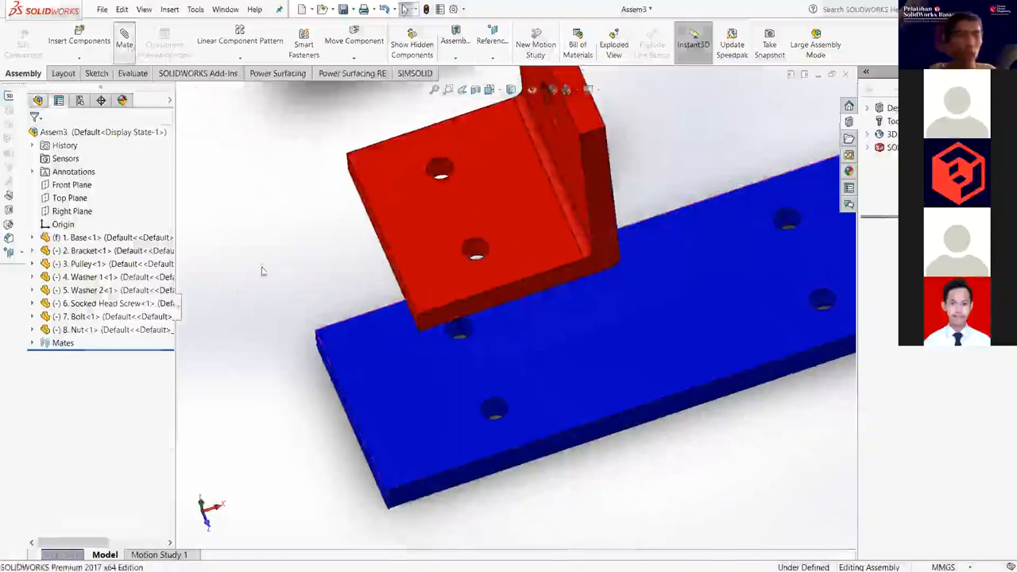
{"action": "middle_click_drag", "start_coordinate": [421, 320], "coordinate": [401, 383]}
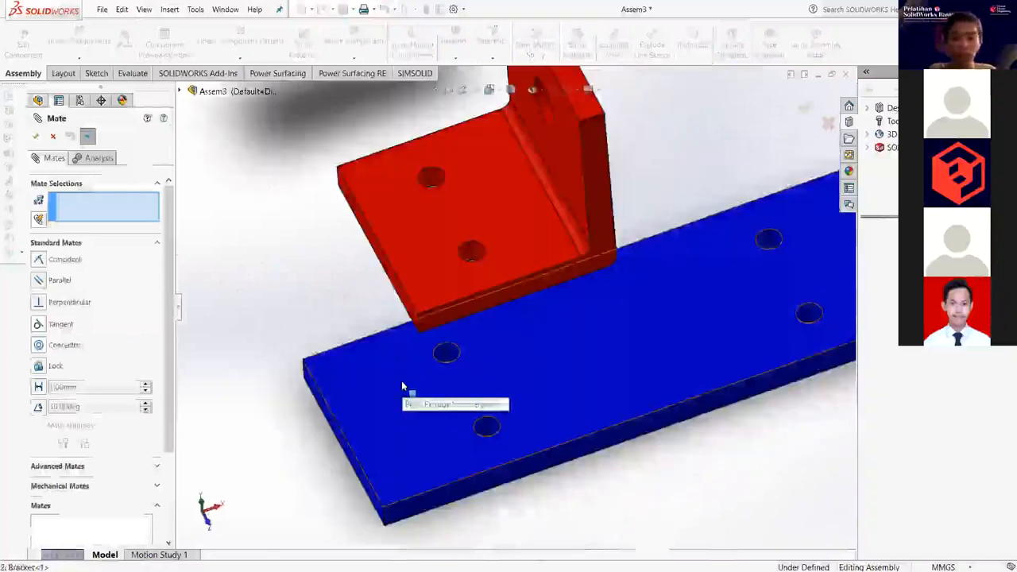
{"action": "left_click", "coordinate": [402, 383]}
{"action": "middle_click_drag", "start_coordinate": [402, 382], "coordinate": [422, 214]}
{"action": "left_click", "coordinate": [419, 167]}
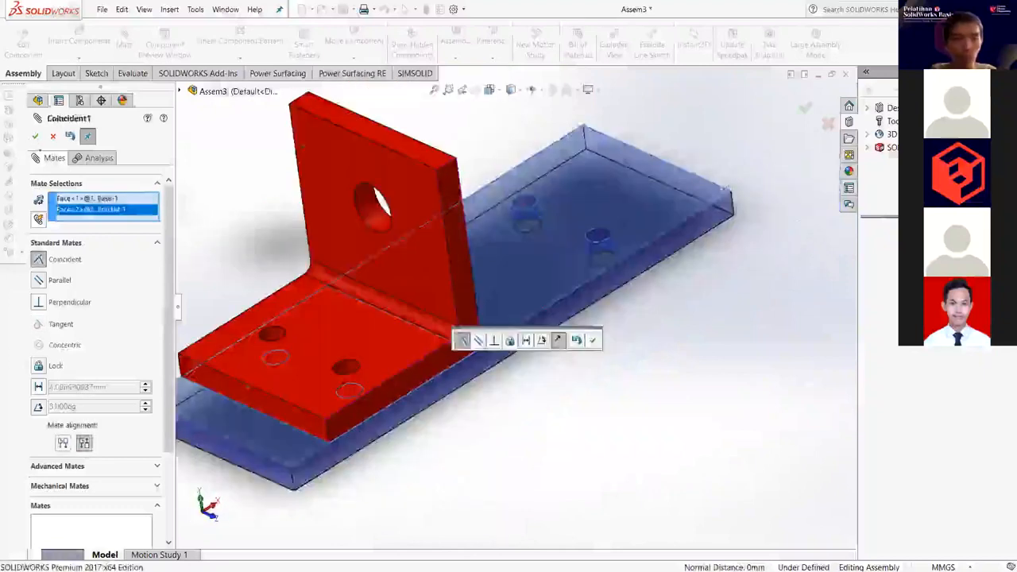
{"action": "key", "text": "Return"}
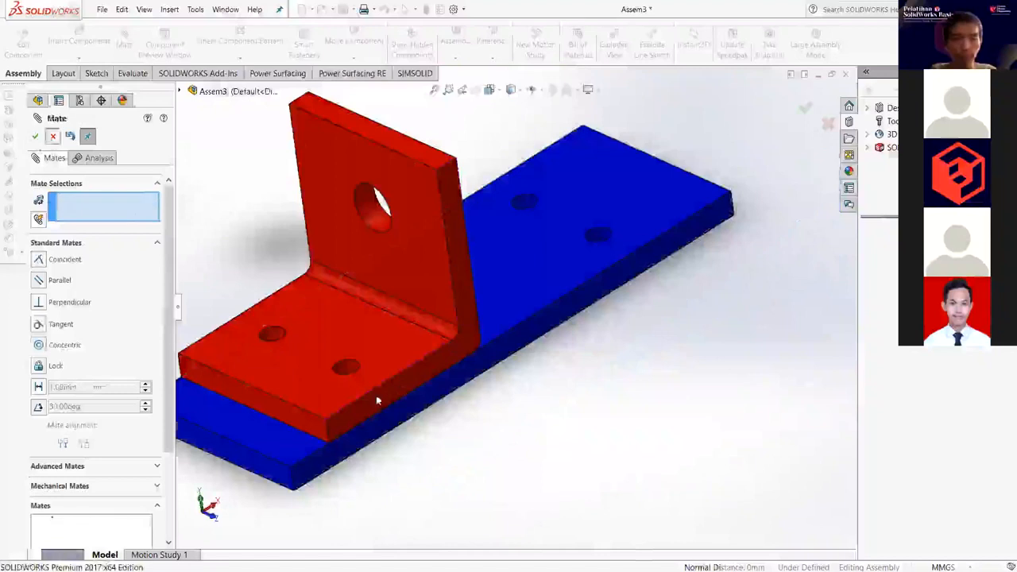
Leave the Mate command and examine the bracket's position on the base and the base's two free holes.
{"action": "key", "text": "Escape"}
{"action": "middle_click_drag", "start_coordinate": [475, 444], "coordinate": [417, 367]}
{"action": "left_click", "coordinate": [409, 372]}
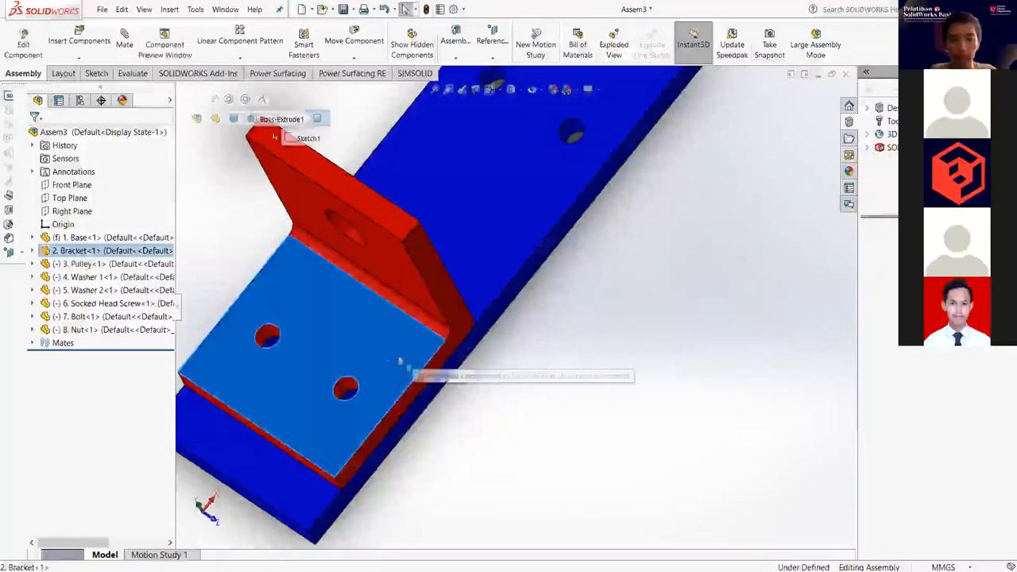
{"action": "left_click", "coordinate": [448, 405]}
{"action": "middle_click_drag", "start_coordinate": [456, 411], "coordinate": [427, 396]}
{"action": "scroll", "coordinate": [492, 365], "scroll_direction": "up", "scroll_amount": 5}
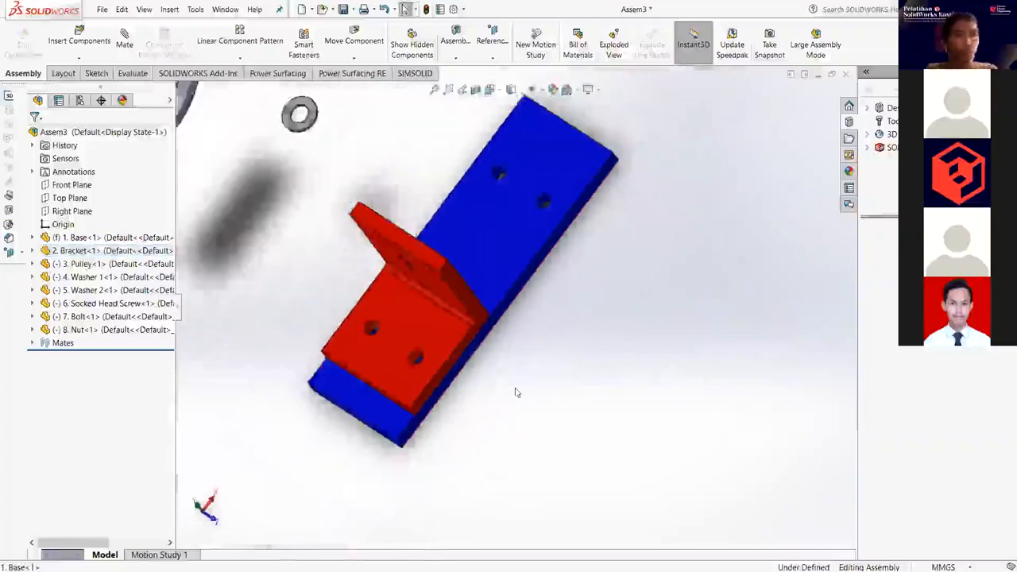
{"action": "scroll", "coordinate": [503, 295], "scroll_direction": "down", "scroll_amount": 3}
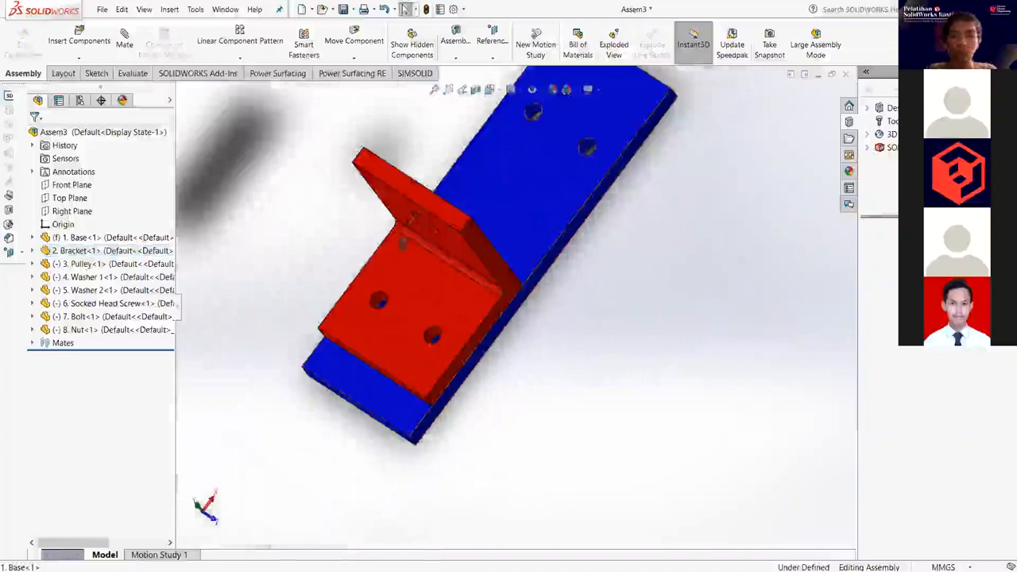
{"action": "middle_click_drag", "start_coordinate": [649, 191], "coordinate": [643, 203]}
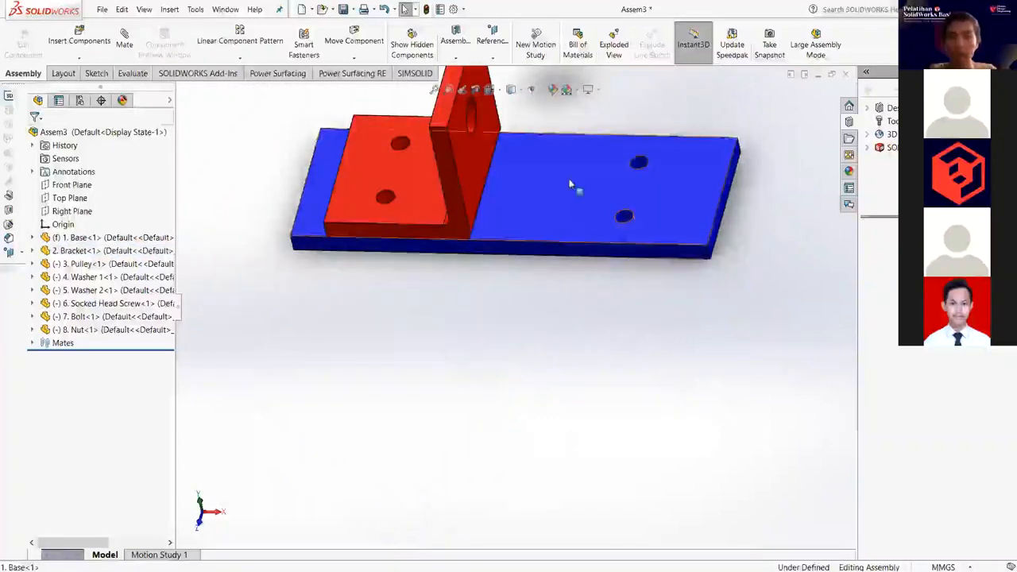
{"action": "scroll", "coordinate": [577, 190], "scroll_direction": "down", "scroll_amount": 2}
{"action": "mouse_move", "coordinate": [591, 200]}
{"action": "middle_mouse_down"}
{"action": "mouse_move", "coordinate": [586, 273]}
{"action": "mouse_move", "coordinate": [571, 200]}
{"action": "middle_mouse_up"}
{"action": "middle_click_drag", "start_coordinate": [647, 207], "coordinate": [643, 207]}
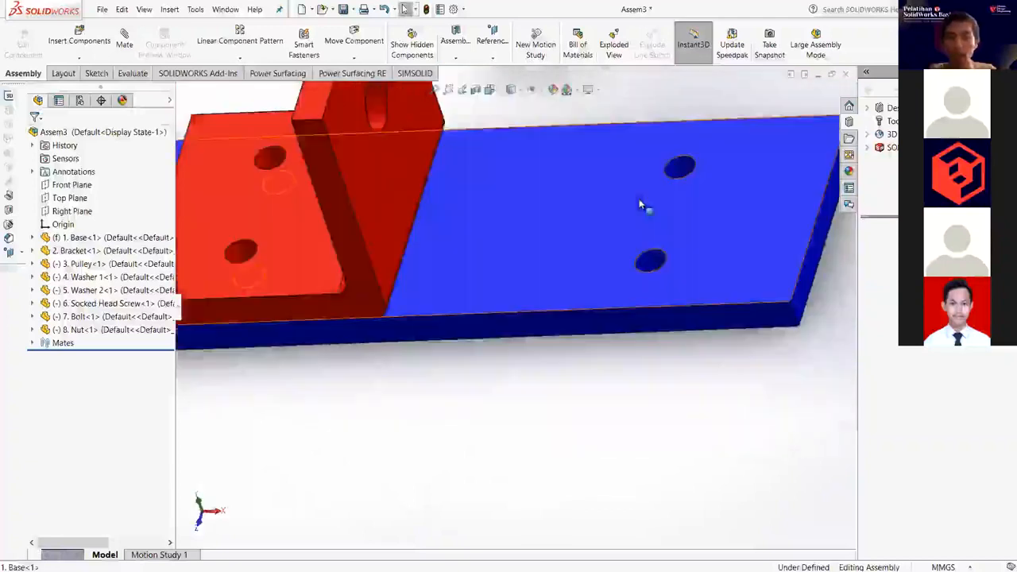
{"action": "scroll", "coordinate": [509, 213], "scroll_direction": "up", "scroll_amount": 3}
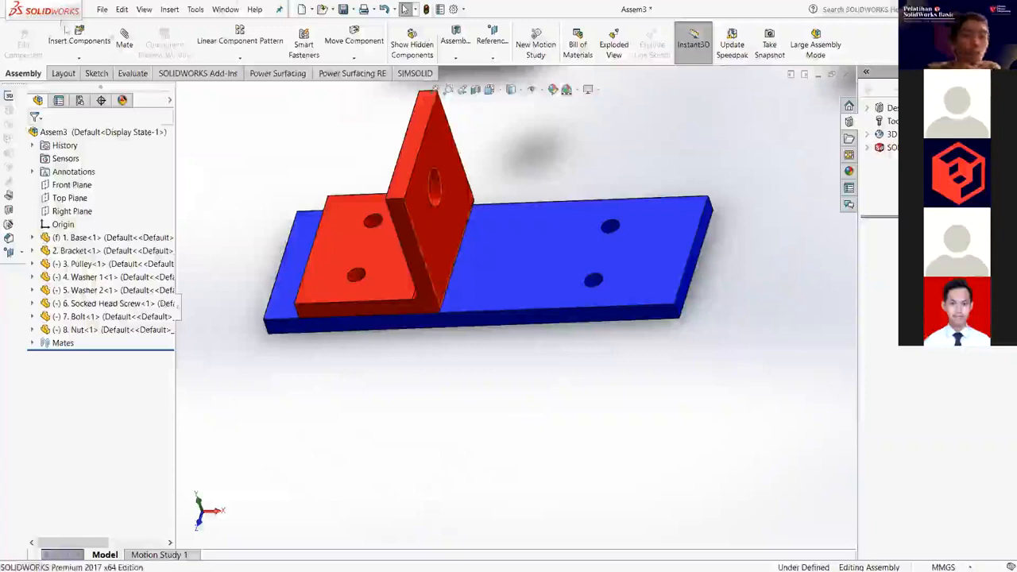
Insert another 2. Bracket.SLDPRT near the base's free end, and delete that inserted copy.
{"action": "left_click", "coordinate": [78, 36]}
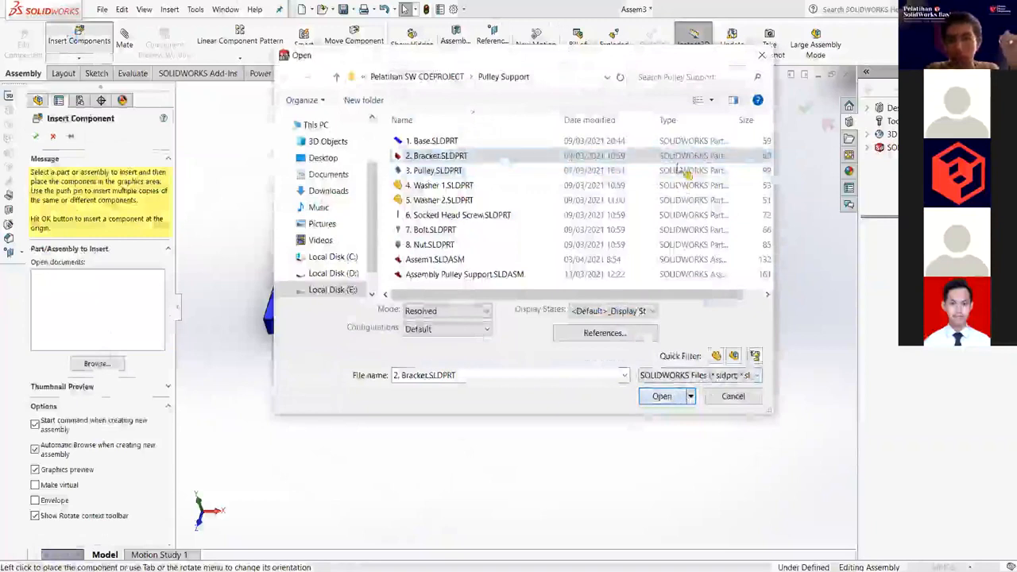
{"action": "left_click", "coordinate": [658, 394]}
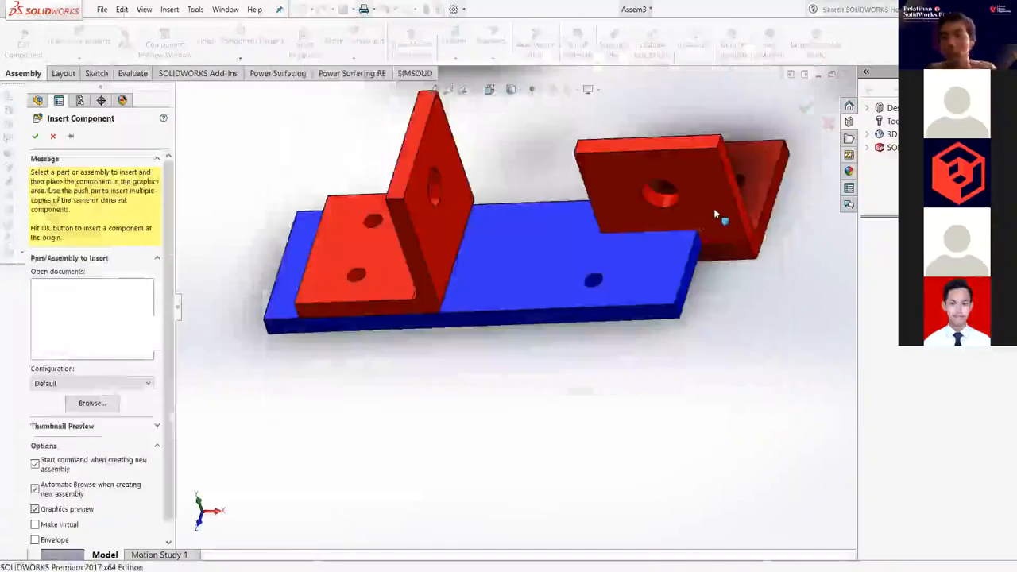
{"action": "left_click", "coordinate": [714, 213]}
{"action": "left_click", "coordinate": [714, 212]}
{"action": "key", "text": "Delete"}
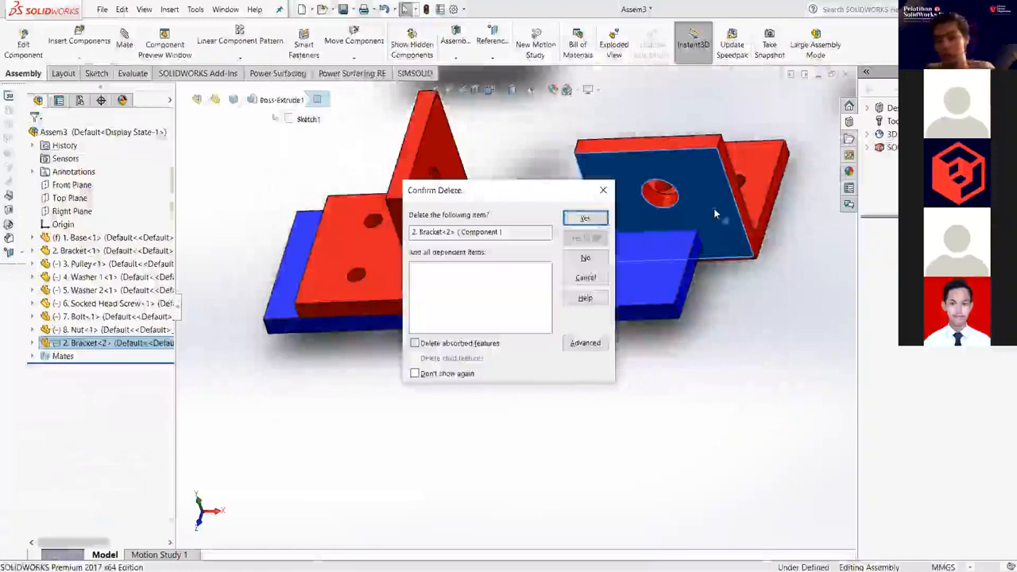
{"action": "key", "text": "Return"}
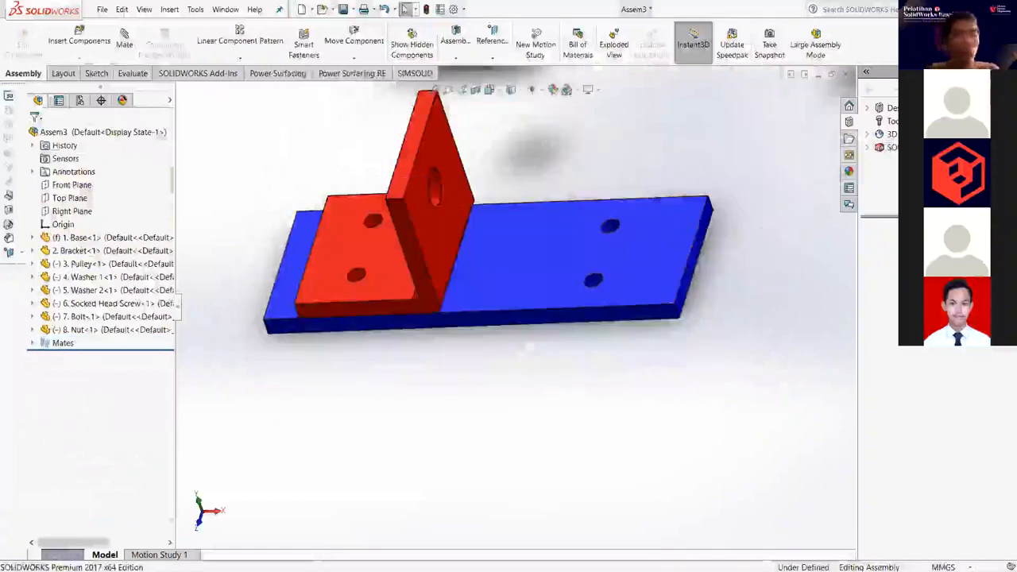
Create a copy of the mounted bracket directly in the assembly and place it beyond the base's free end.
{"action": "left_click", "coordinate": [437, 235]}
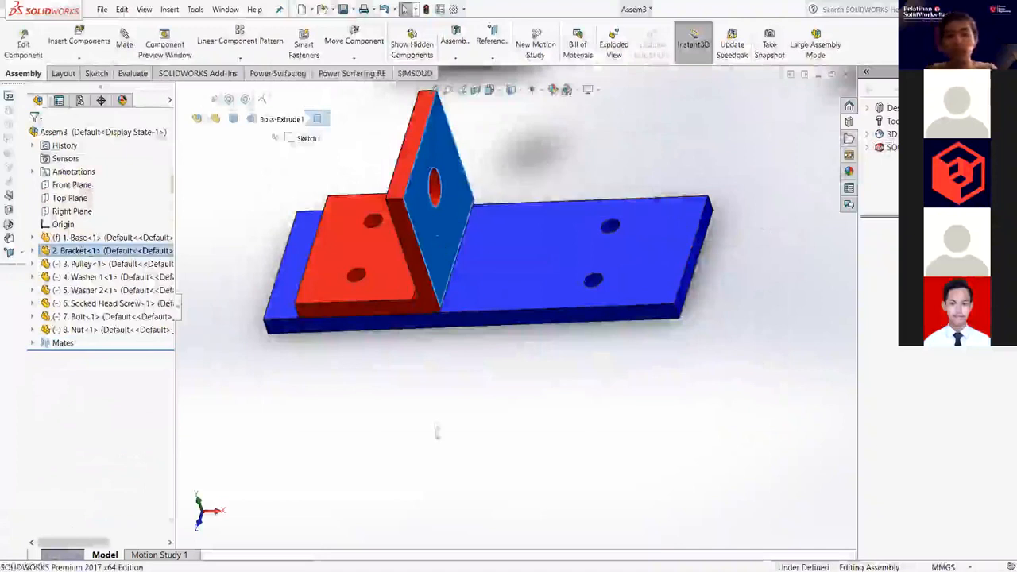
{"action": "left_click", "coordinate": [444, 223]}
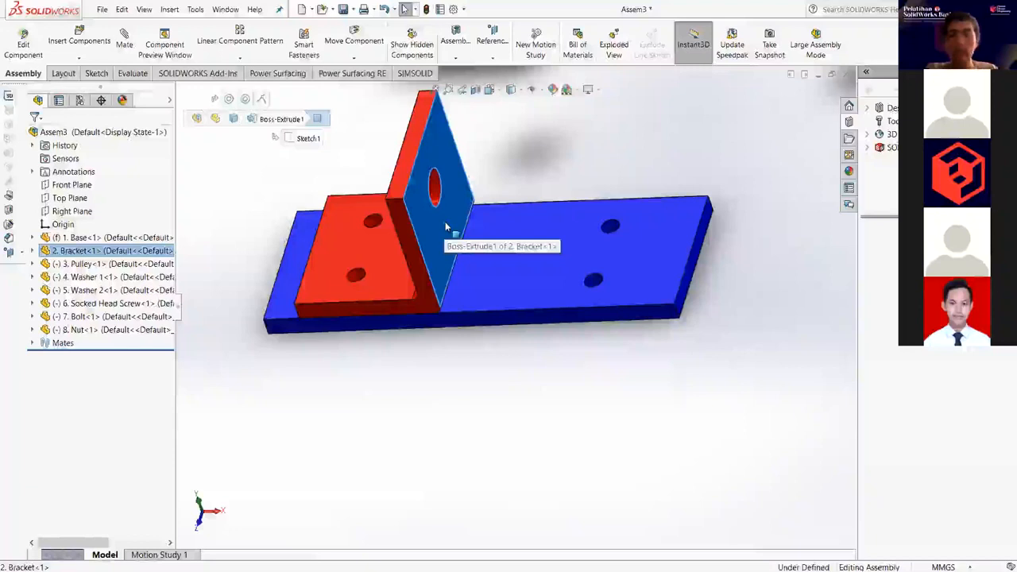
{"action": "left_click_drag", "start_coordinate": [446, 227], "coordinate": [740, 146]}
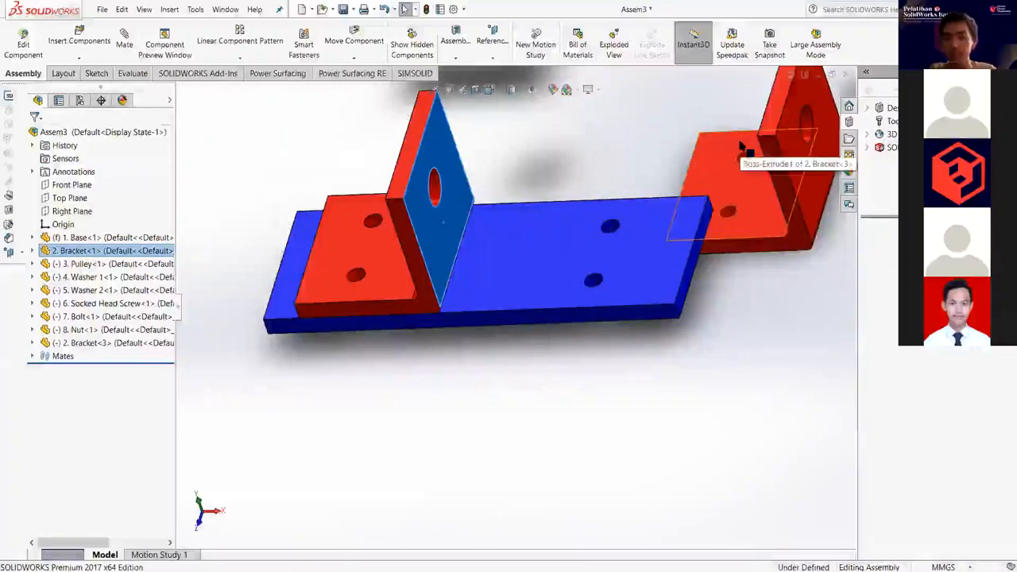
{"action": "left_click_drag", "start_coordinate": [807, 252], "coordinate": [720, 154]}
Move the copied bracket closer to the base so that it floats above the free end.
{"action": "middle_click_drag", "start_coordinate": [720, 155], "coordinate": [608, 270]}
{"action": "scroll", "coordinate": [722, 149], "scroll_direction": "up", "scroll_amount": 5}
{"action": "scroll", "coordinate": [606, 285], "scroll_direction": "down", "scroll_amount": 1}
{"action": "scroll", "coordinate": [605, 285], "scroll_direction": "down", "scroll_amount": 3}
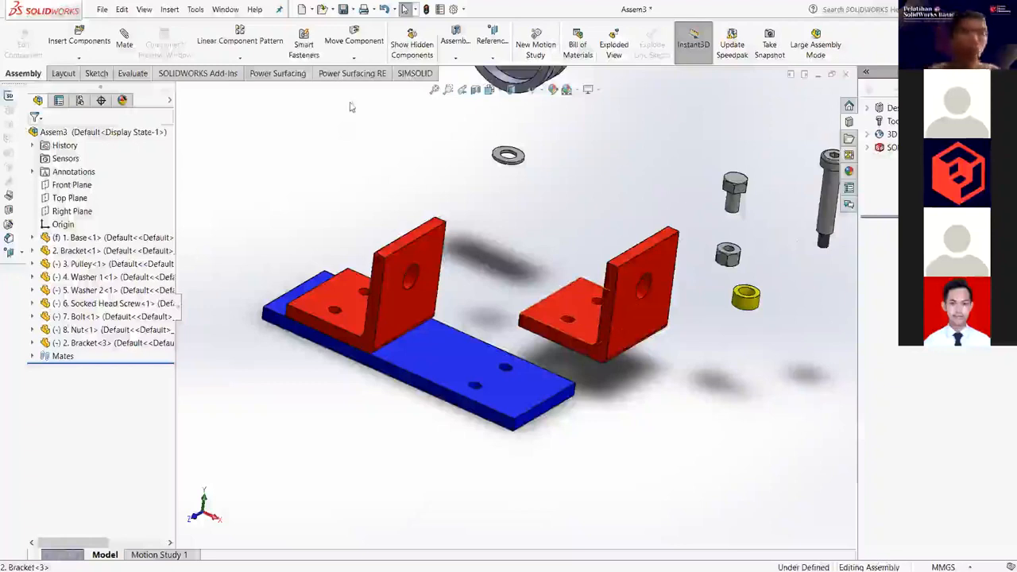
{"action": "scroll", "coordinate": [567, 311], "scroll_direction": "down", "scroll_amount": 3}
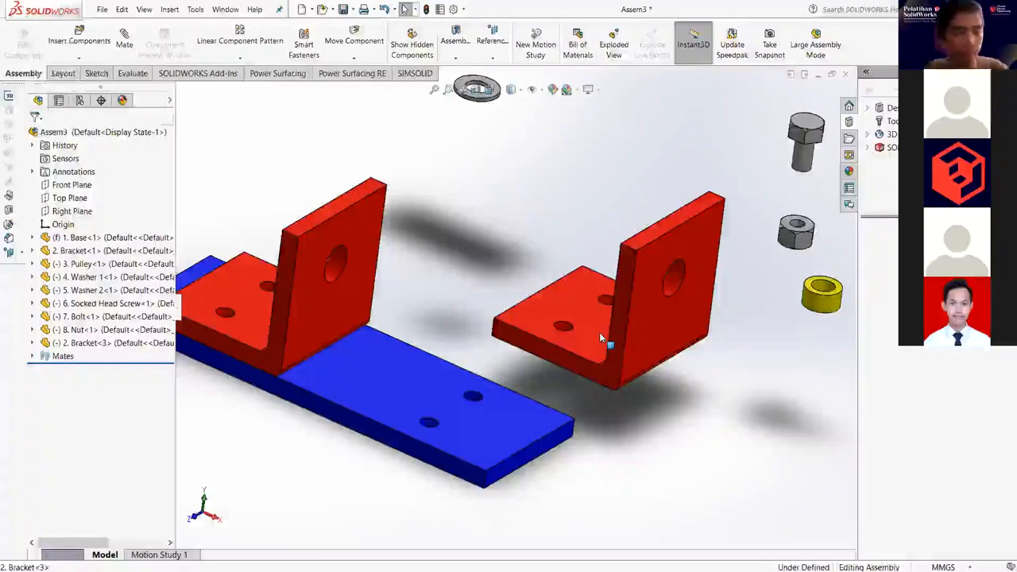
{"action": "left_click", "coordinate": [685, 337]}
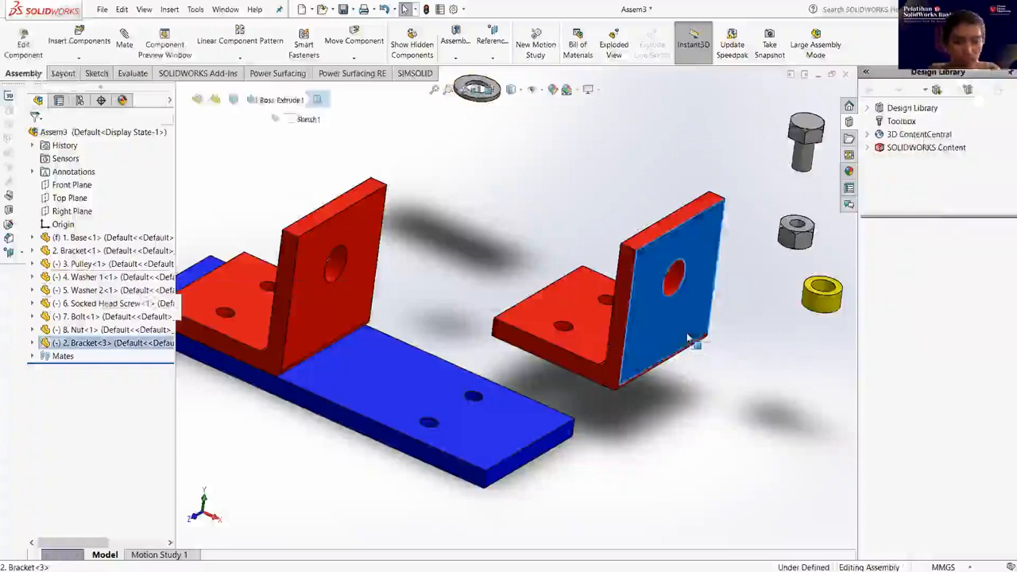
{"action": "left_click_drag", "start_coordinate": [682, 338], "coordinate": [675, 336]}
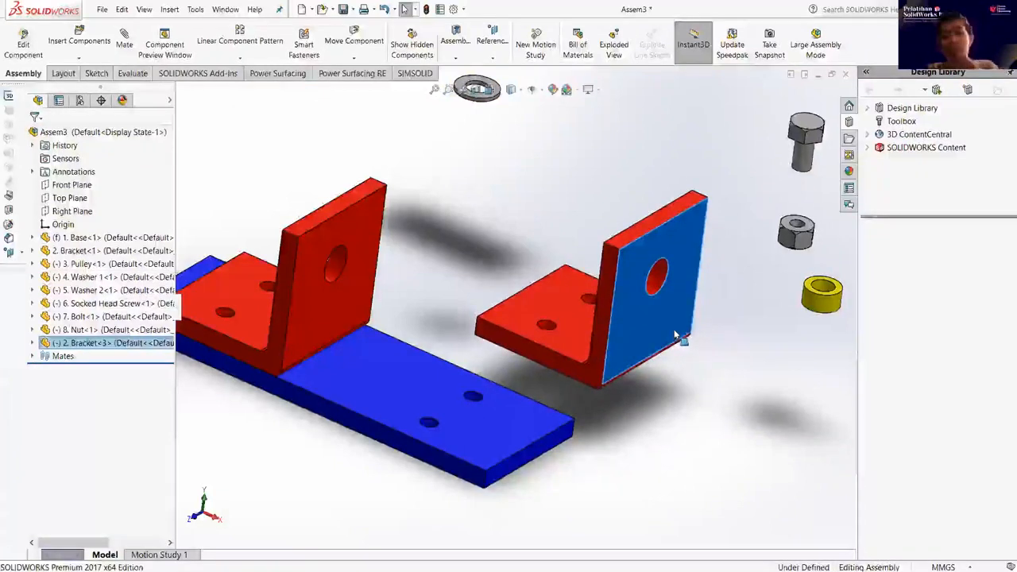
{"action": "left_click_drag", "start_coordinate": [663, 318], "coordinate": [614, 277]}
{"action": "left_click", "coordinate": [633, 384]}
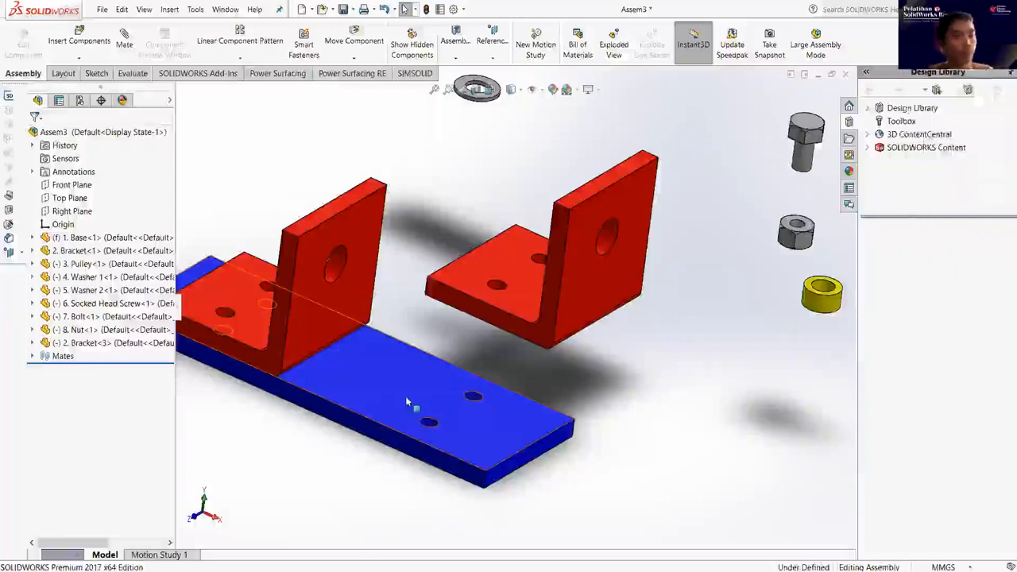
Isolate the base component to view it alone, and exit the isolated view.
{"action": "left_click", "coordinate": [405, 396]}
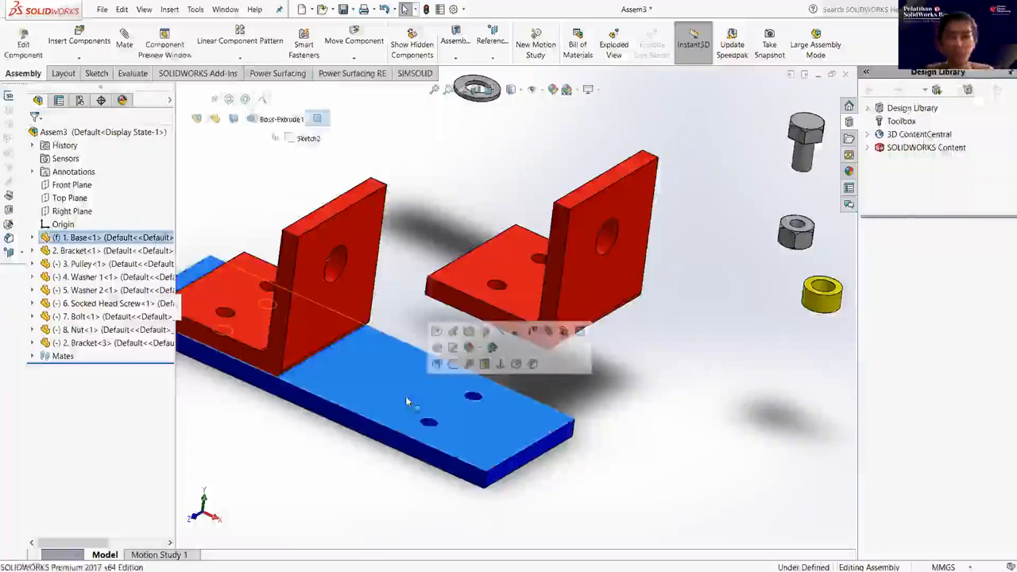
{"action": "right_click", "coordinate": [405, 396]}
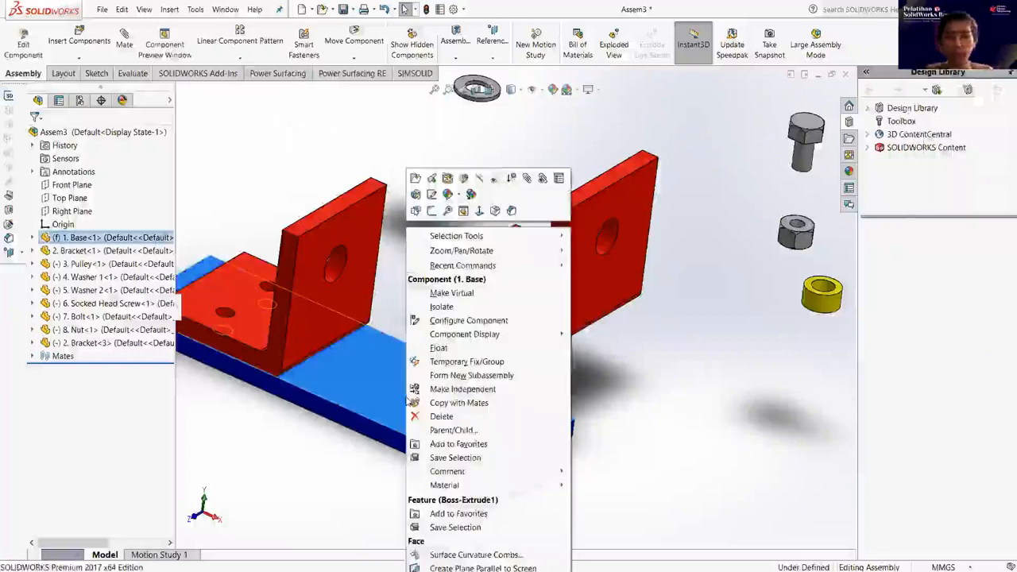
{"action": "left_click", "coordinate": [773, 405]}
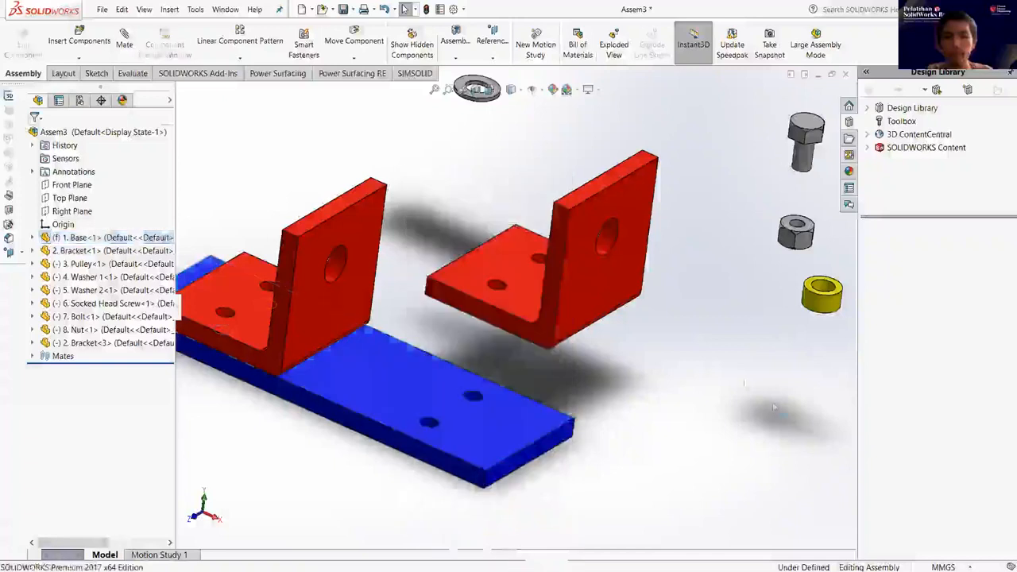
{"action": "right_click", "coordinate": [134, 240]}
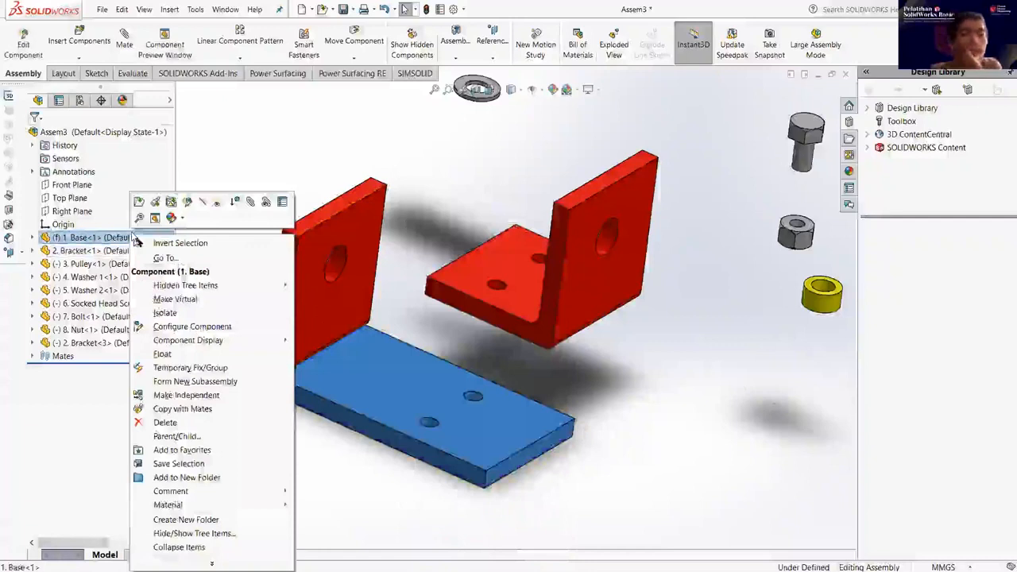
{"action": "left_click", "coordinate": [191, 312]}
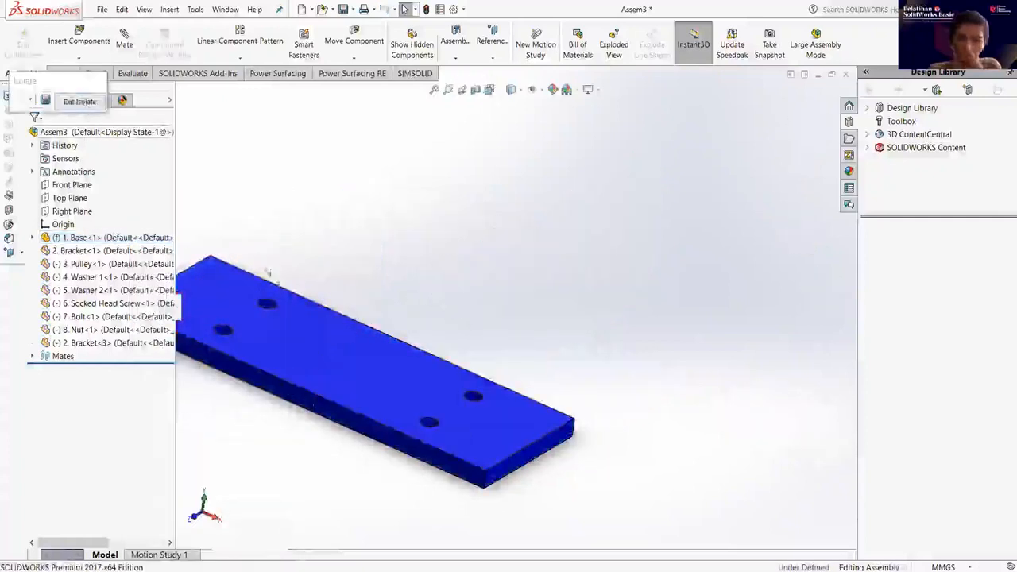
{"action": "key", "text": "Escape"}
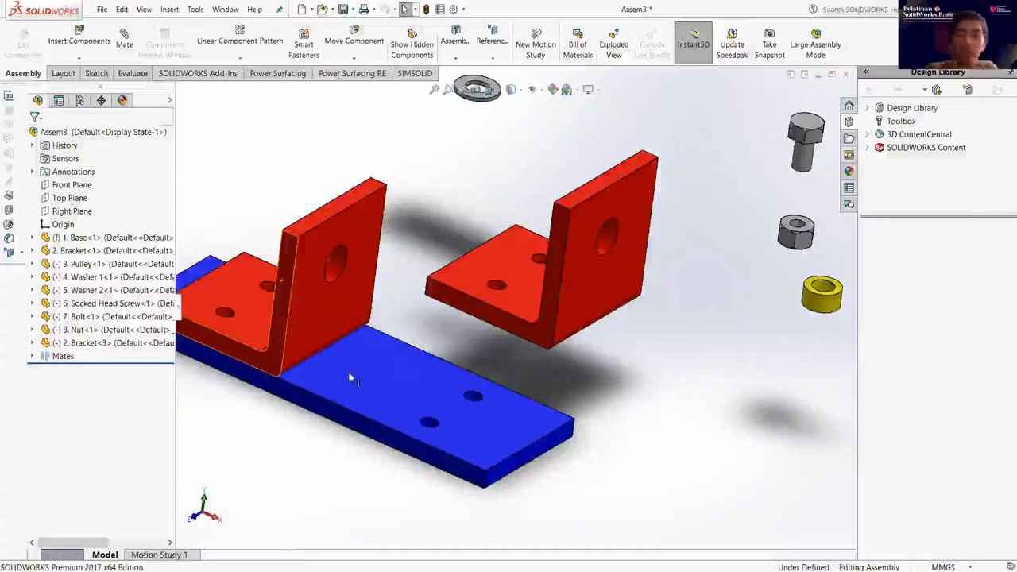
{"action": "scroll", "coordinate": [350, 379], "scroll_direction": "up", "scroll_amount": 2}
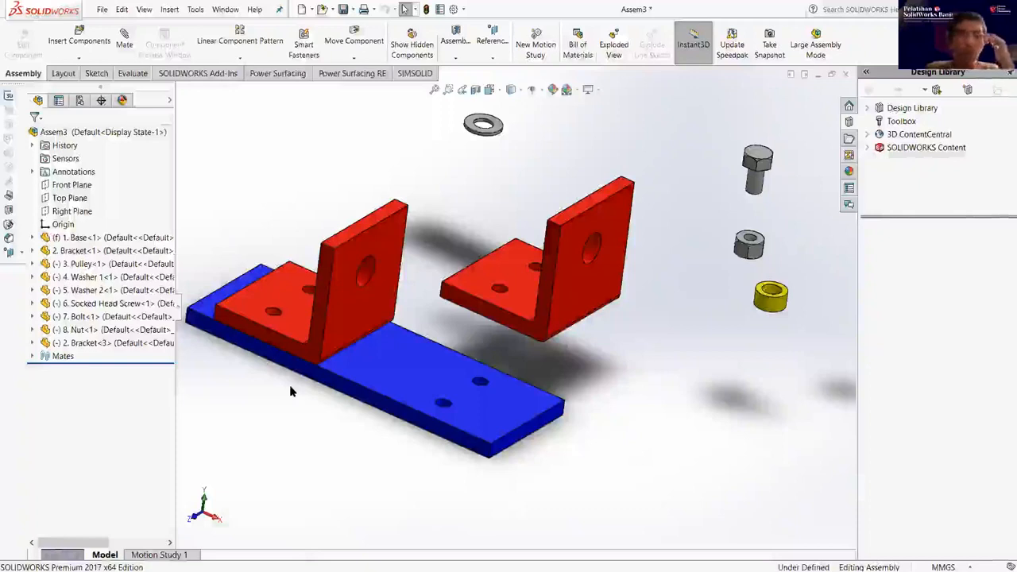
{"action": "left_click", "coordinate": [347, 335]}
{"action": "right_click", "coordinate": [348, 336]}
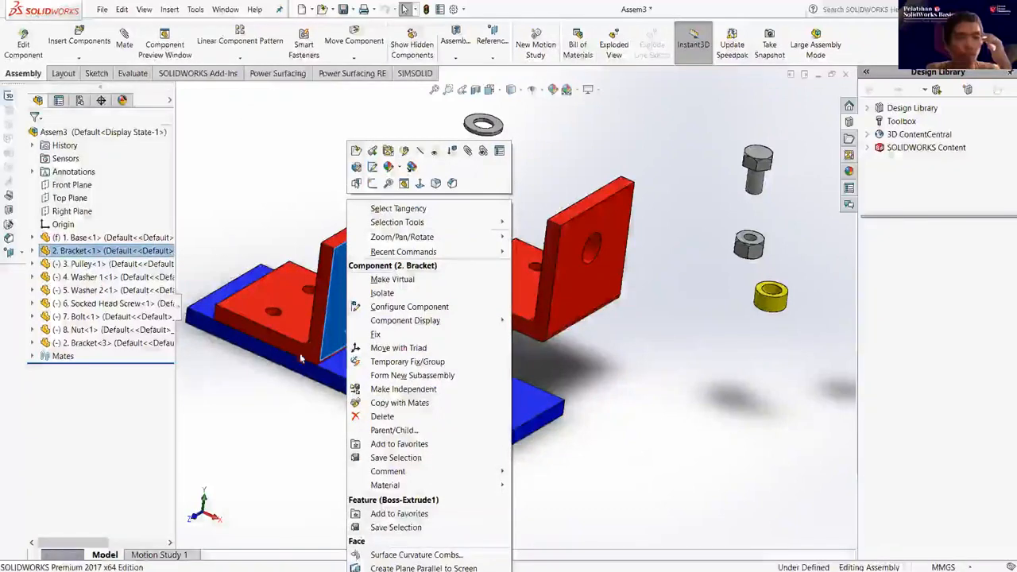
{"action": "left_click", "coordinate": [289, 376]}
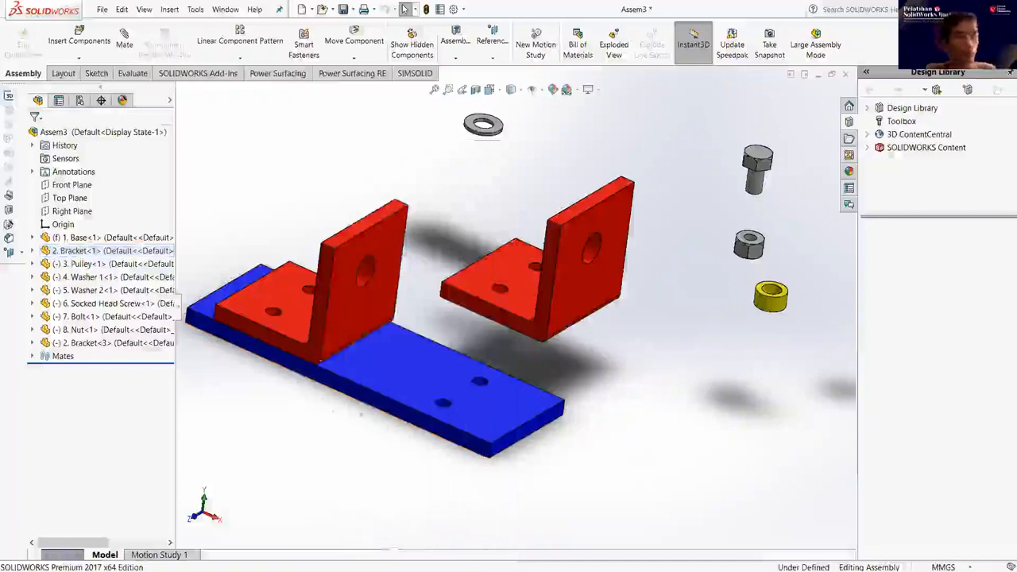
Reposition the copied bracket slightly farther along the base, beside its free end.
{"action": "scroll", "coordinate": [580, 275], "scroll_direction": "down", "scroll_amount": 3}
{"action": "scroll", "coordinate": [578, 277], "scroll_direction": "down", "scroll_amount": 1}
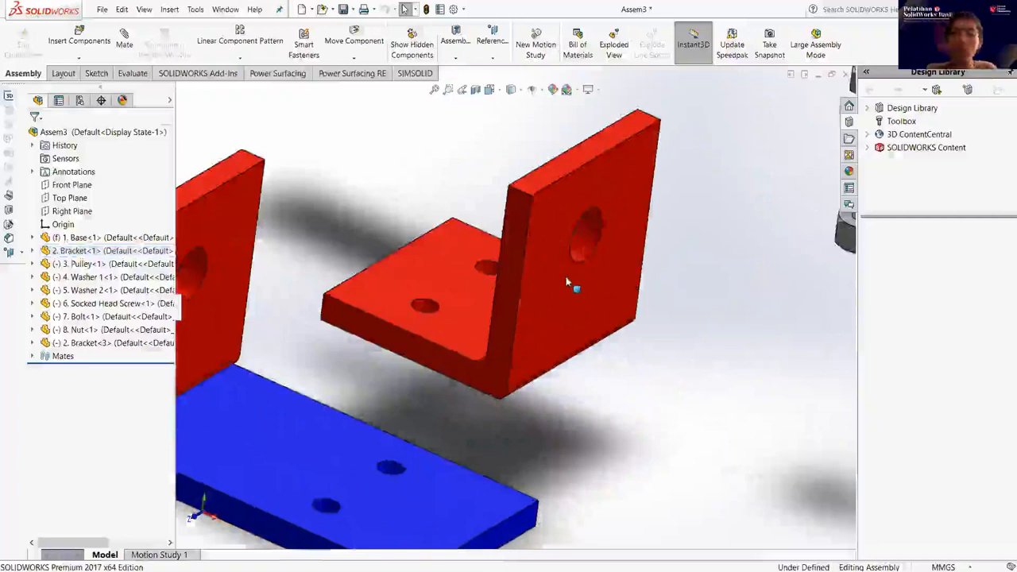
{"action": "middle_click_drag", "start_coordinate": [566, 279], "coordinate": [479, 287]}
{"action": "left_click", "coordinate": [479, 288]}
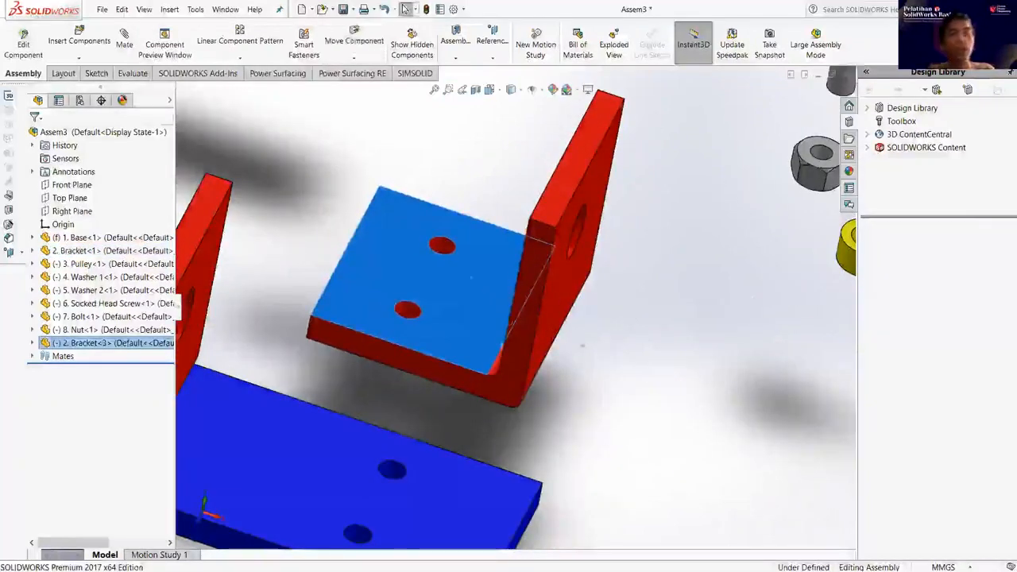
{"action": "left_click", "coordinate": [598, 341]}
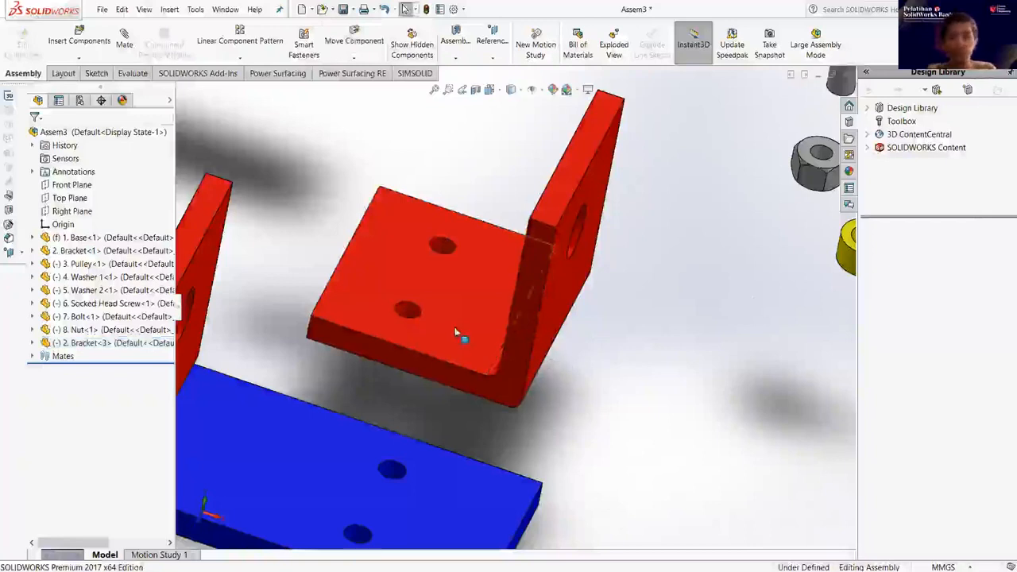
{"action": "middle_click_drag", "start_coordinate": [581, 371], "coordinate": [459, 387]}
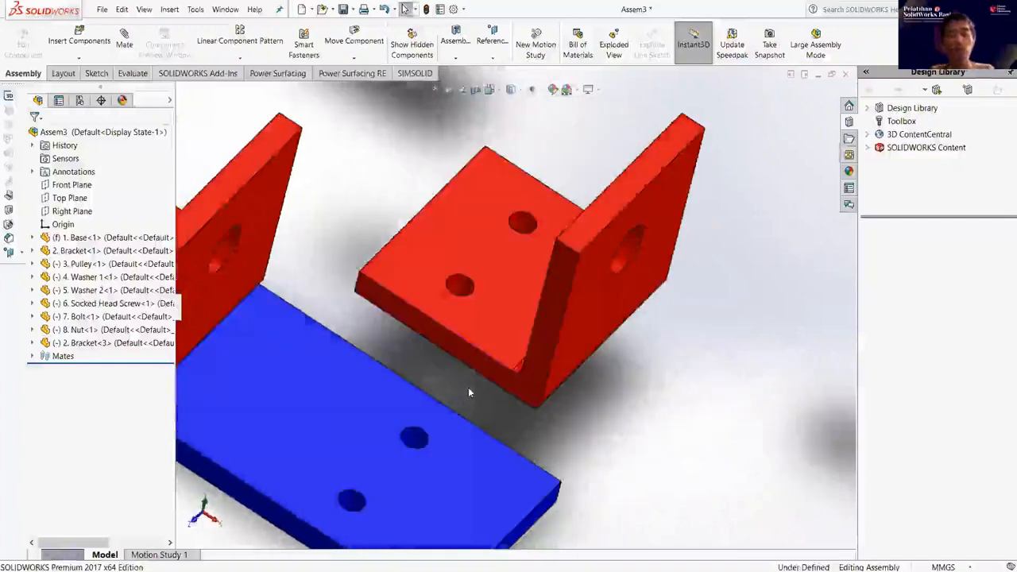
{"action": "left_click_drag", "start_coordinate": [488, 321], "coordinate": [592, 400]}
{"action": "left_click", "coordinate": [585, 407]}
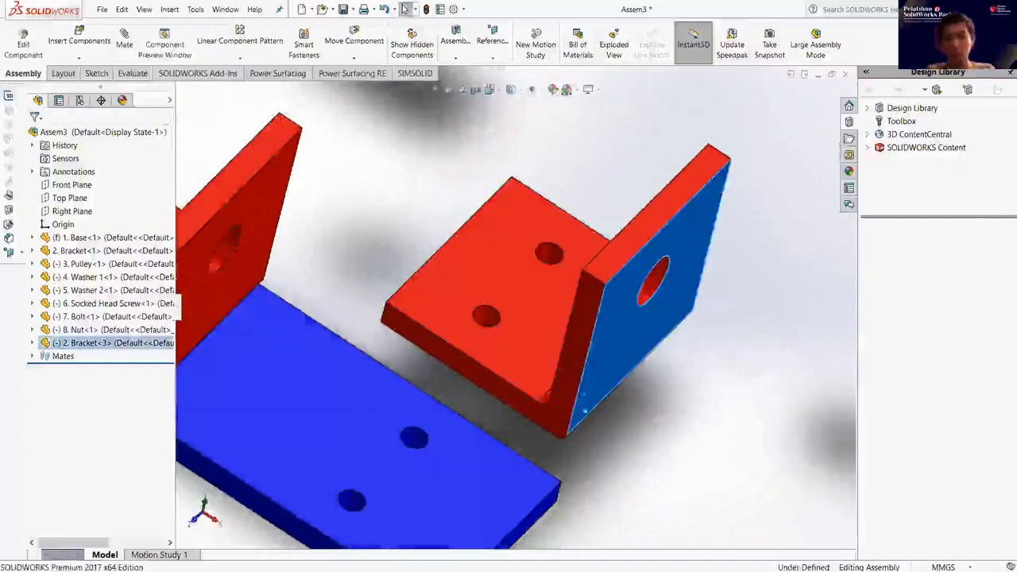
{"action": "middle_click_drag", "start_coordinate": [498, 331], "coordinate": [354, 184]}
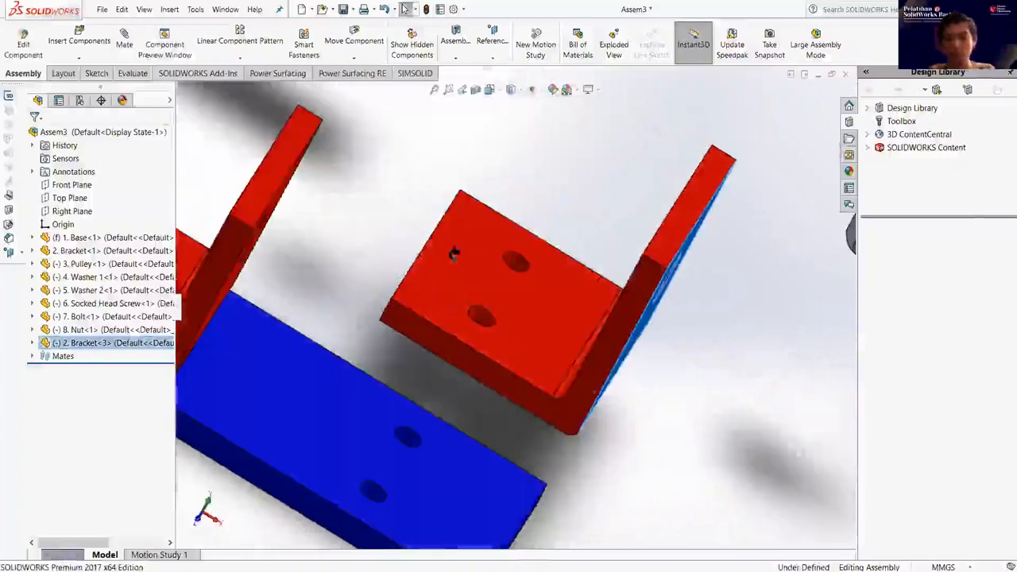
{"action": "middle_click_drag", "start_coordinate": [482, 232], "coordinate": [592, 337]}
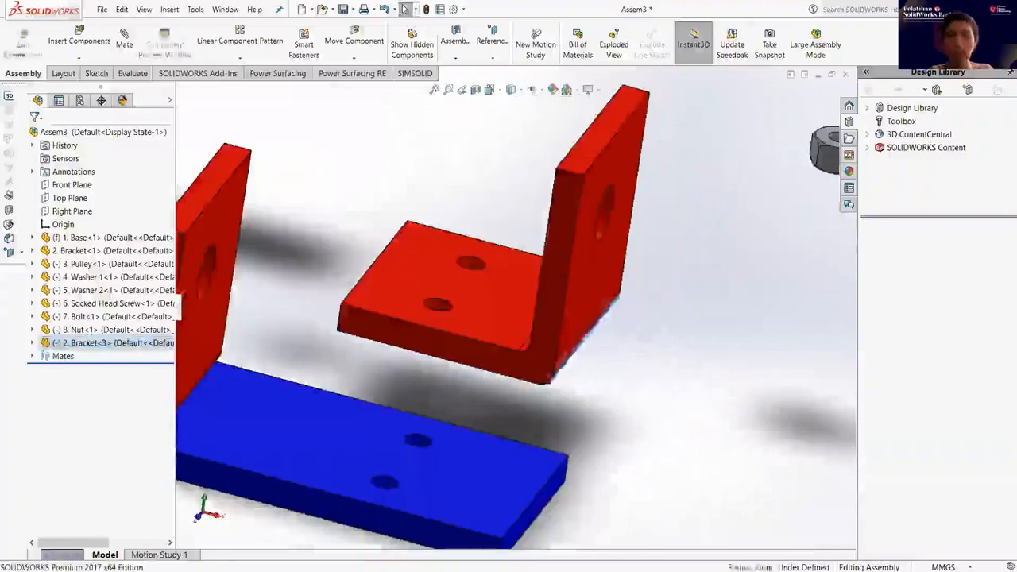
{"action": "scroll", "coordinate": [522, 323], "scroll_direction": "up", "scroll_amount": 3}
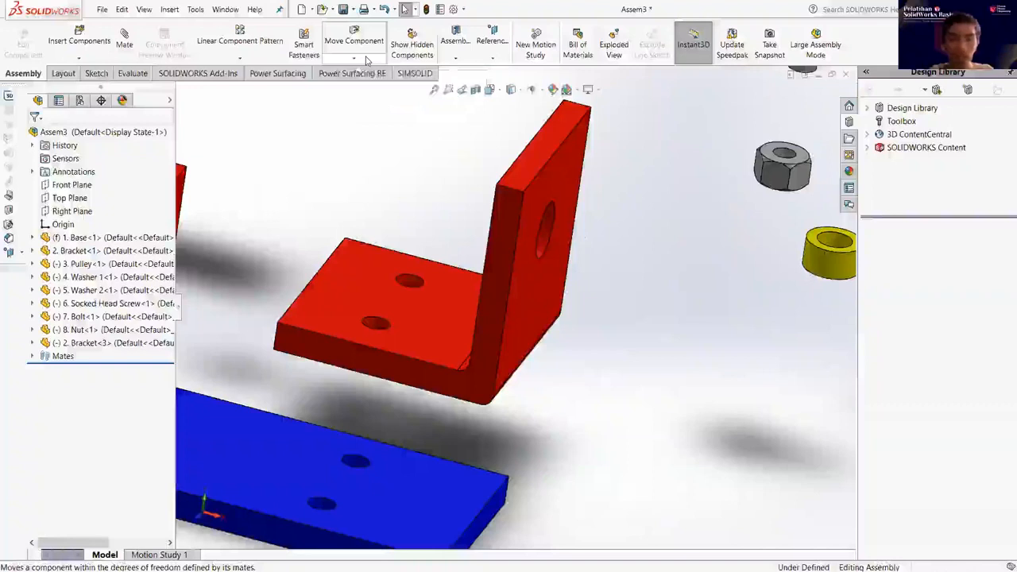
Rotate the copied bracket so its upright plate faces the mounted bracket and its foot points toward the base's free end.
{"action": "left_click", "coordinate": [366, 60]}
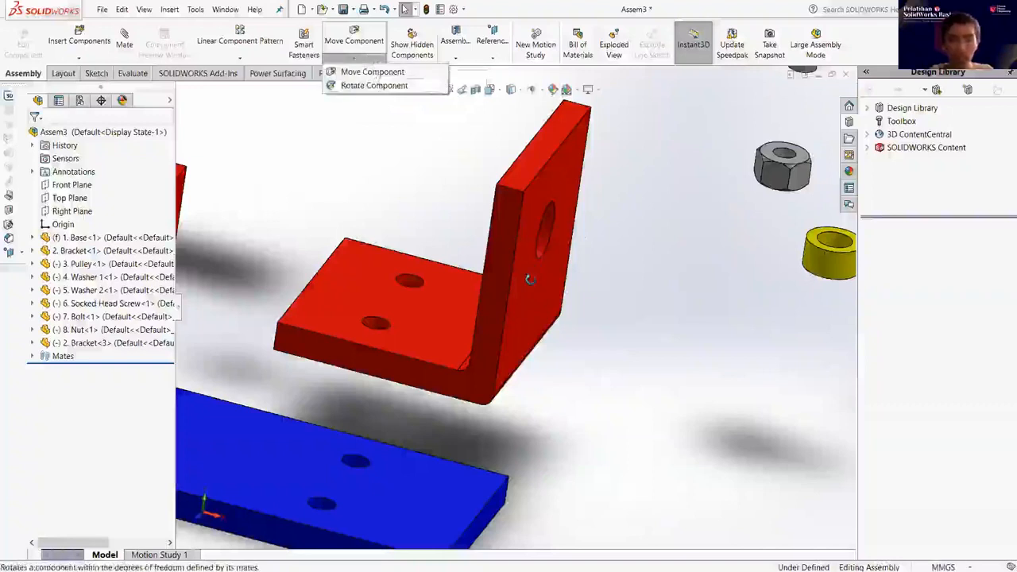
{"action": "mouse_move", "coordinate": [530, 280]}
{"action": "left_mouse_down"}
{"action": "mouse_move", "coordinate": [508, 262]}
{"action": "mouse_move", "coordinate": [492, 286]}
{"action": "mouse_move", "coordinate": [531, 280]}
{"action": "left_mouse_up"}
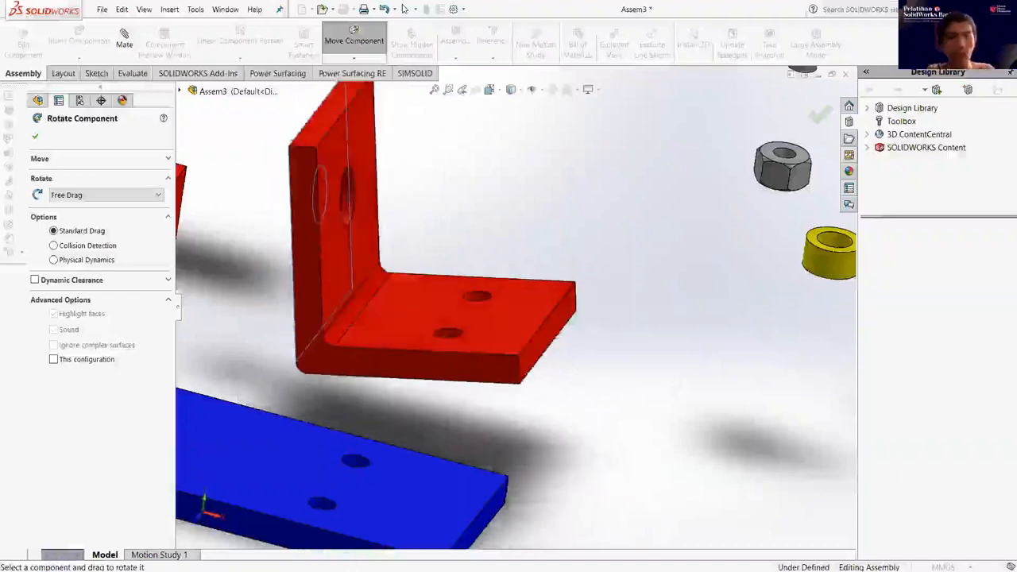
{"action": "key", "text": "Escape"}
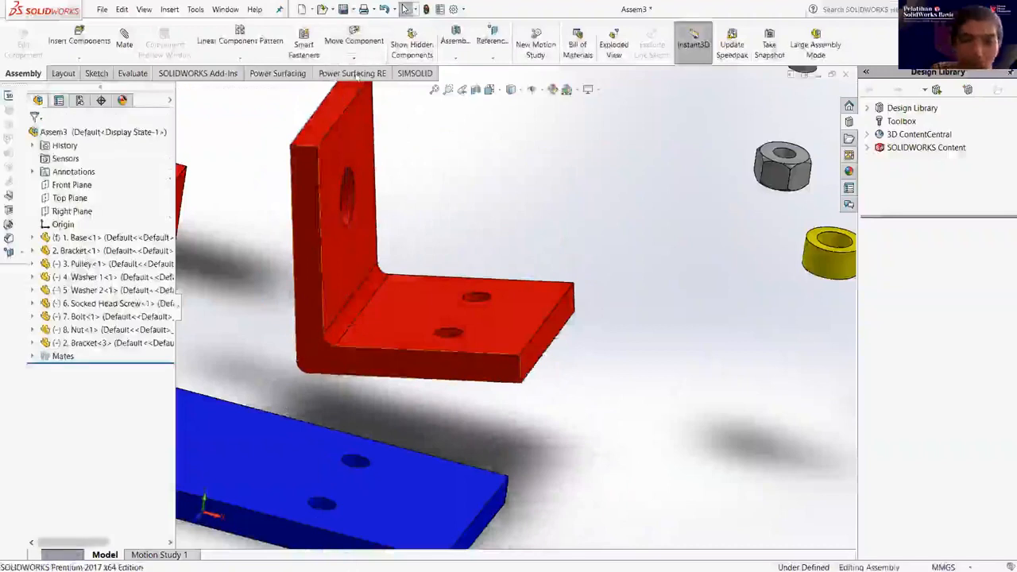
{"action": "left_click", "coordinate": [354, 53]}
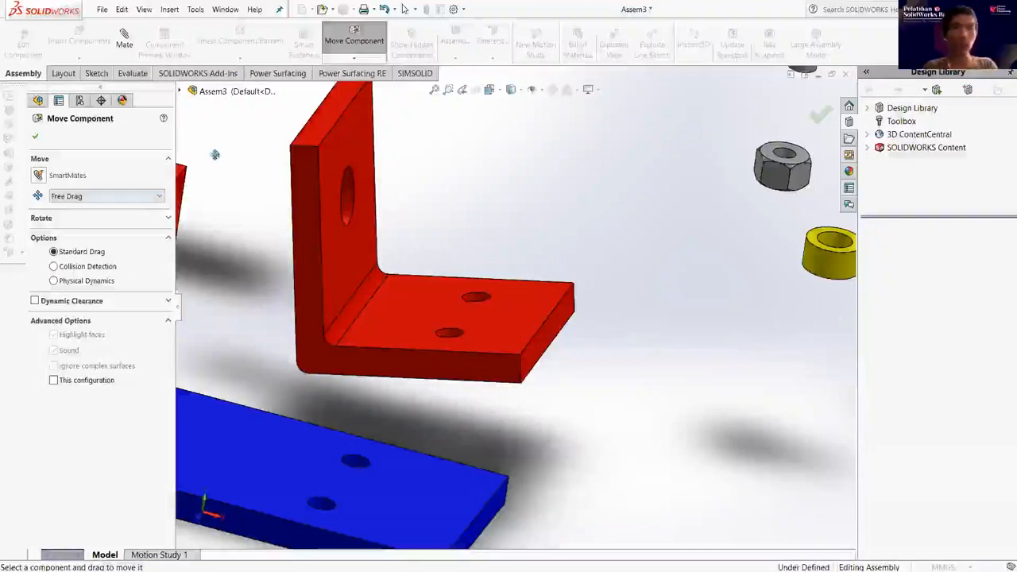
{"action": "left_click", "coordinate": [35, 136]}
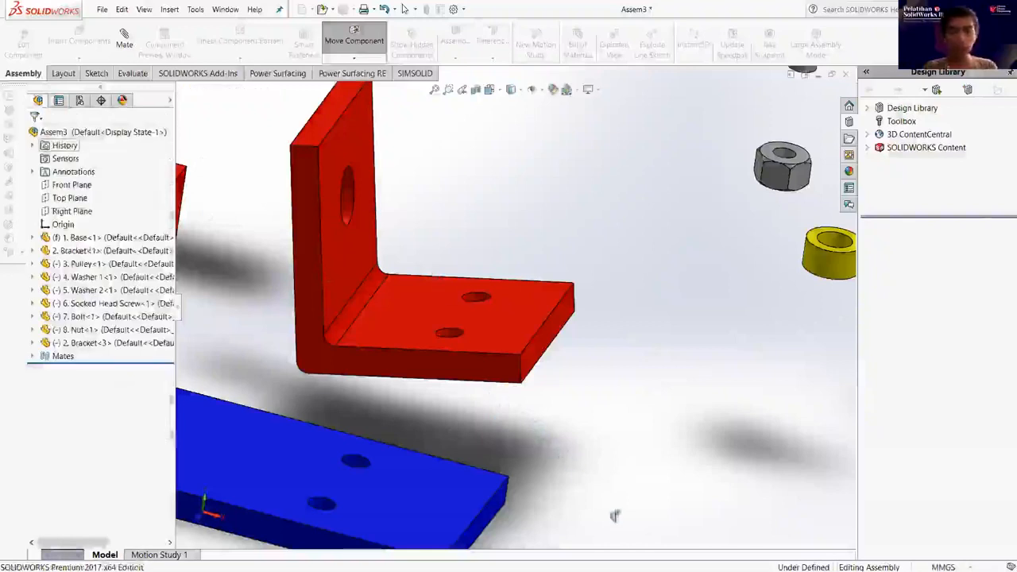
Add a concentric mate between the rear hole in the copied bracket's foot and the rear hole at the base's free end.
{"action": "middle_click", "coordinate": [388, 377]}
{"action": "scroll", "coordinate": [389, 379], "scroll_direction": "up", "scroll_amount": 1}
{"action": "mouse_move", "coordinate": [617, 432]}
{"action": "middle_mouse_down"}
{"action": "mouse_move", "coordinate": [611, 461]}
{"action": "mouse_move", "coordinate": [618, 437]}
{"action": "middle_mouse_up"}
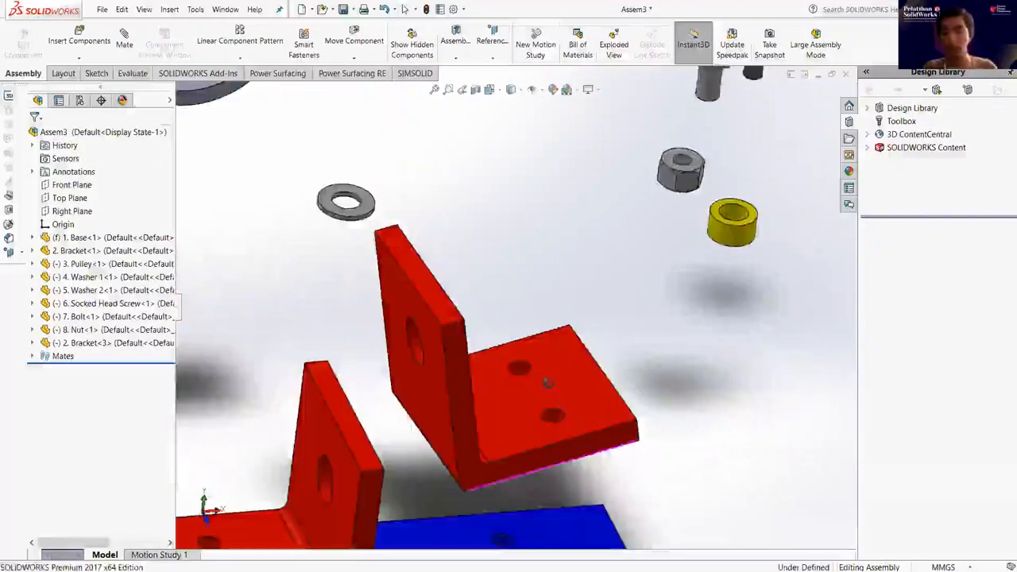
{"action": "middle_click_drag", "start_coordinate": [487, 386], "coordinate": [517, 441]}
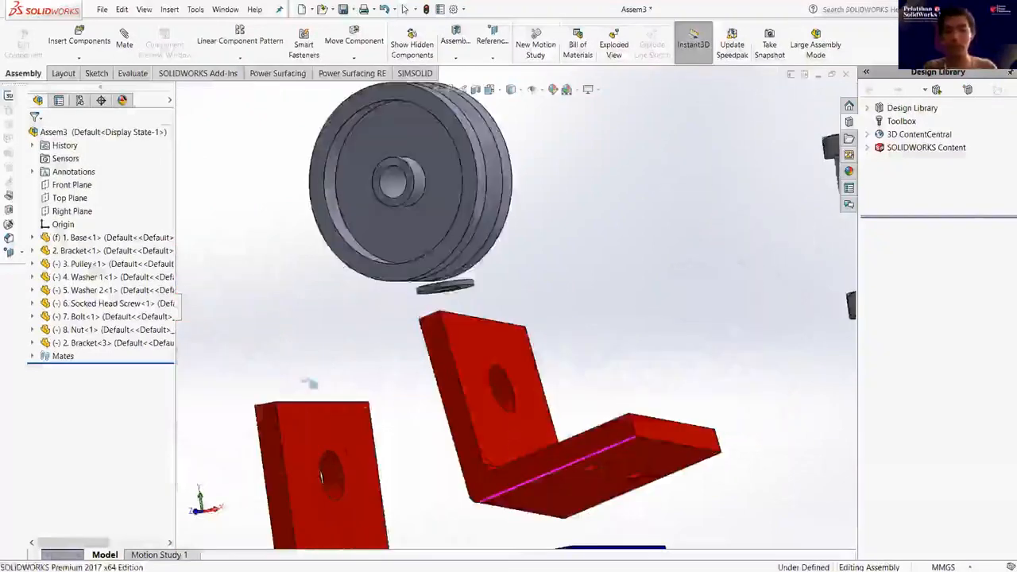
{"action": "middle_click_drag", "start_coordinate": [208, 337], "coordinate": [217, 302]}
{"action": "middle_click_drag", "start_coordinate": [240, 358], "coordinate": [274, 405]}
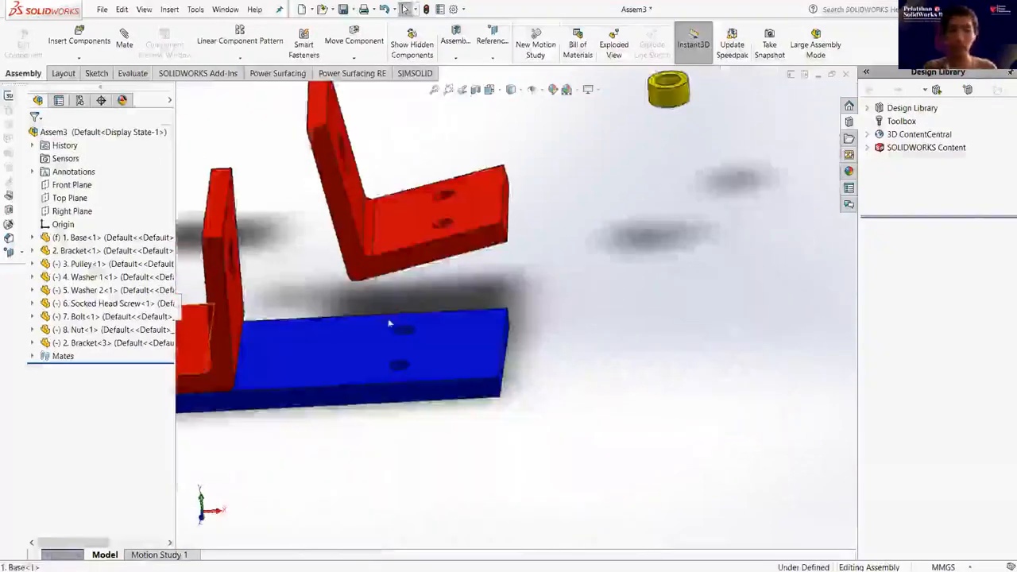
{"action": "scroll", "coordinate": [404, 309], "scroll_direction": "up", "scroll_amount": 4}
{"action": "scroll", "coordinate": [368, 348], "scroll_direction": "down", "scroll_amount": 2}
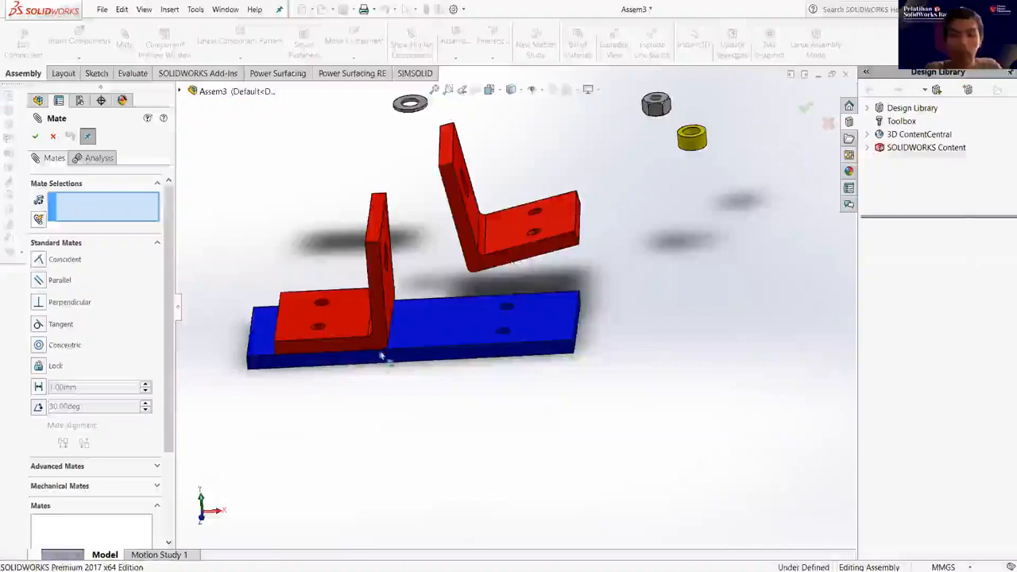
{"action": "scroll", "coordinate": [466, 533], "scroll_direction": "down", "scroll_amount": 5}
{"action": "left_click", "coordinate": [459, 521]}
{"action": "scroll", "coordinate": [461, 525], "scroll_direction": "up", "scroll_amount": 3}
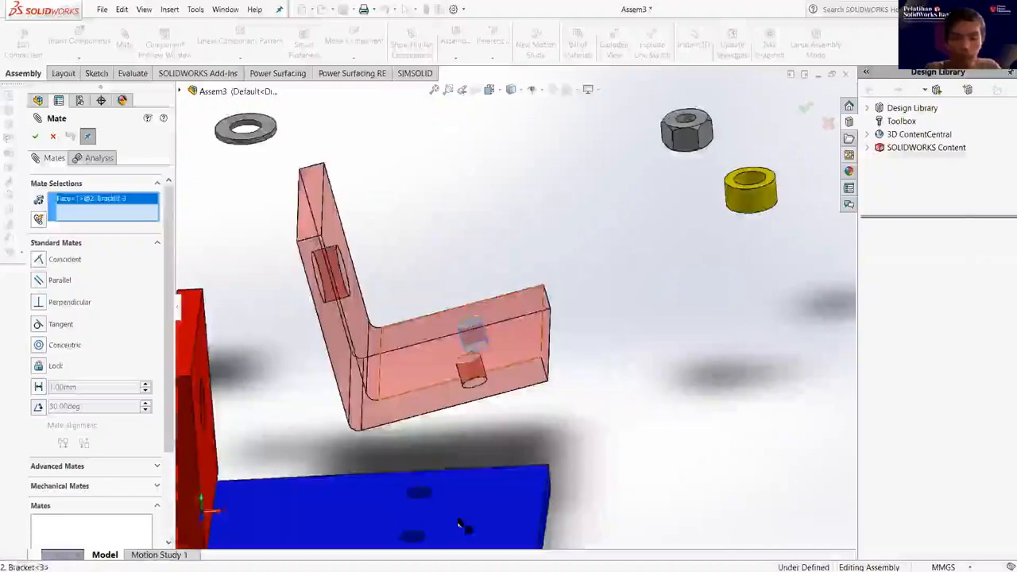
{"action": "scroll", "coordinate": [406, 454], "scroll_direction": "down", "scroll_amount": 4}
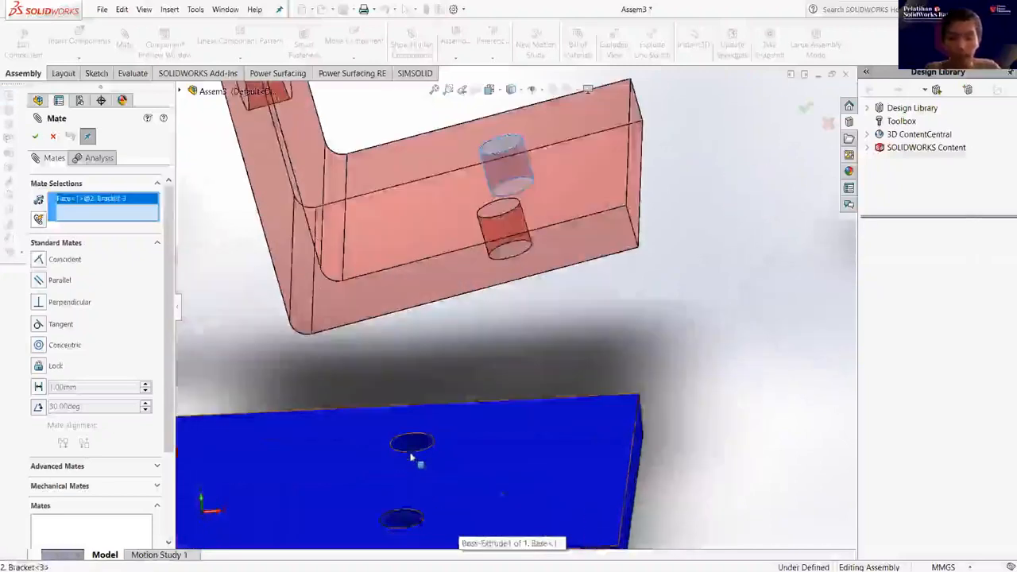
{"action": "left_click", "coordinate": [411, 504]}
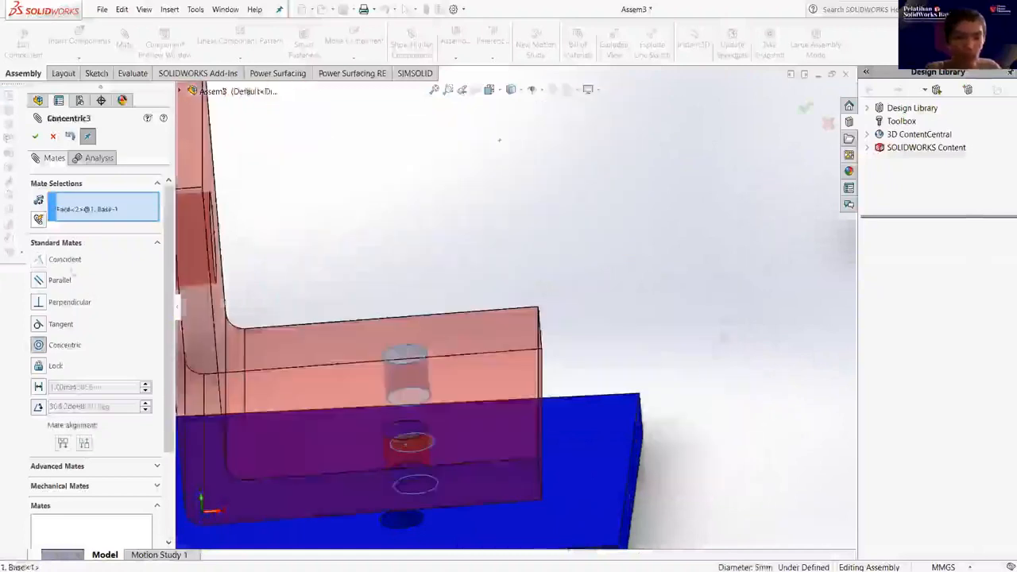
{"action": "left_click", "coordinate": [34, 138]}
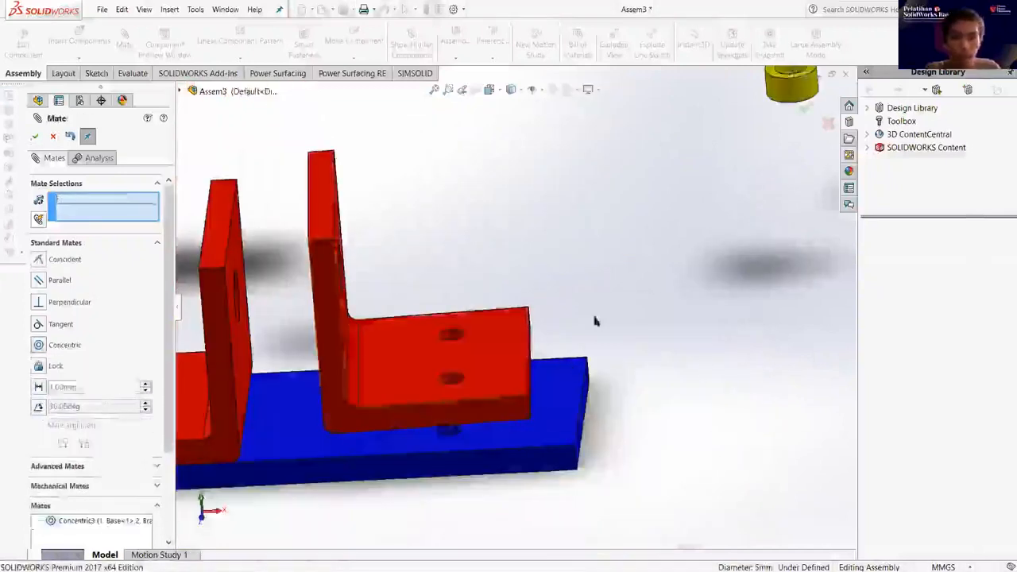
{"action": "left_click", "coordinate": [54, 137]}
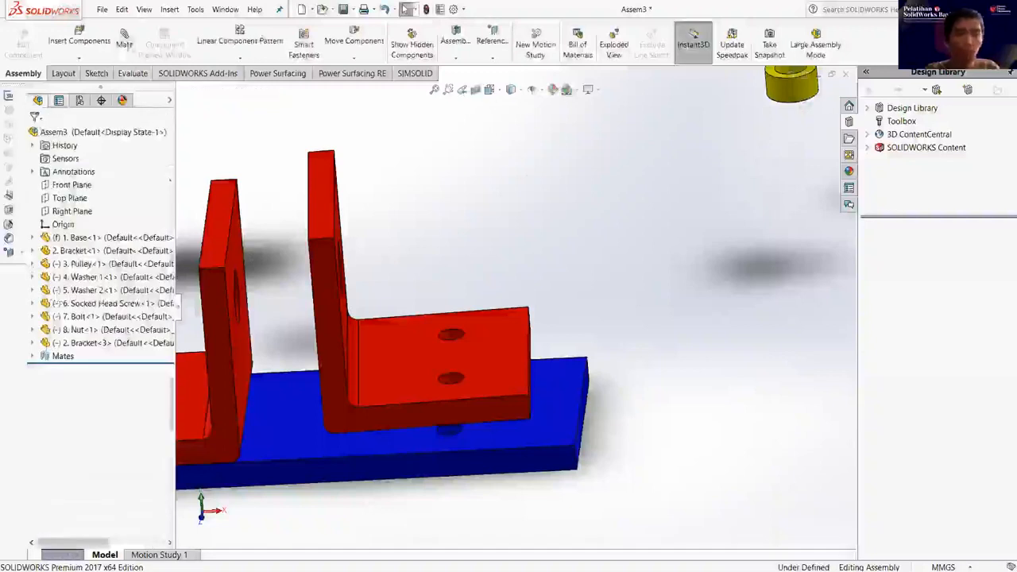
Add a second concentric mate between the copied bracket's front foot hole and the matching front hole in the base.
{"action": "scroll", "coordinate": [463, 363], "scroll_direction": "down", "scroll_amount": 1}
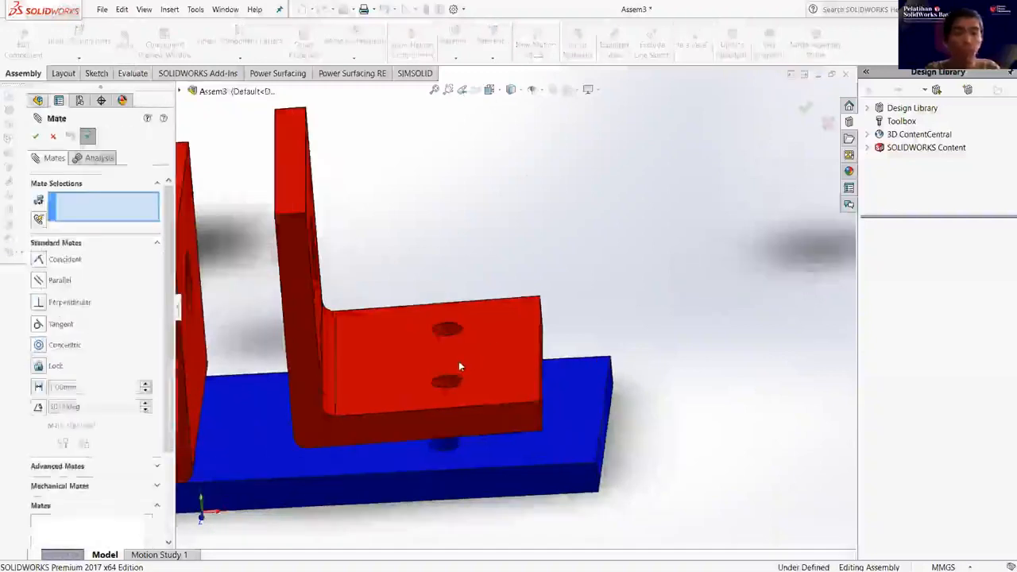
{"action": "middle_click_drag", "start_coordinate": [459, 427], "coordinate": [451, 440]}
{"action": "scroll", "coordinate": [450, 421], "scroll_direction": "down", "scroll_amount": 5}
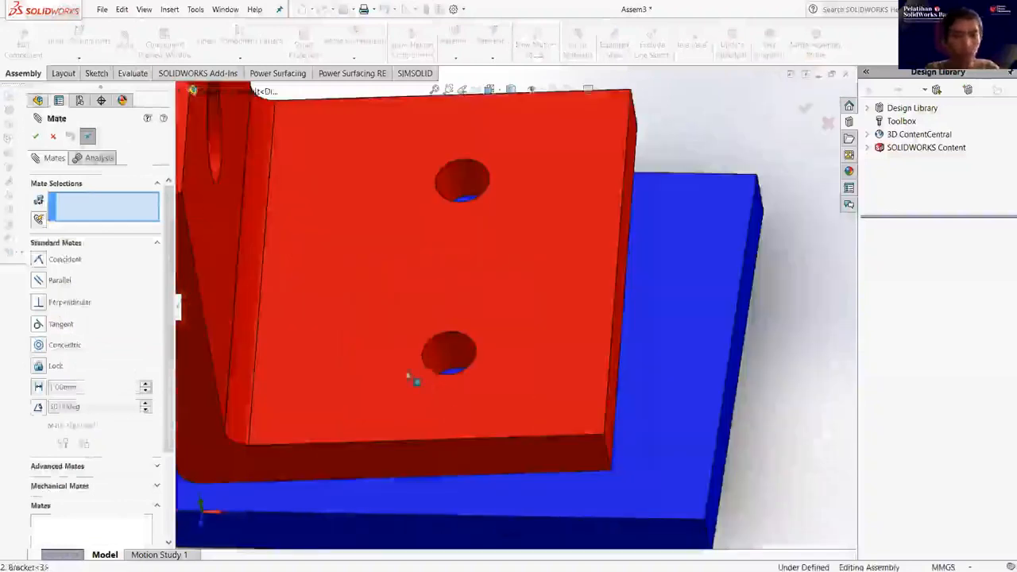
{"action": "left_click", "coordinate": [466, 338]}
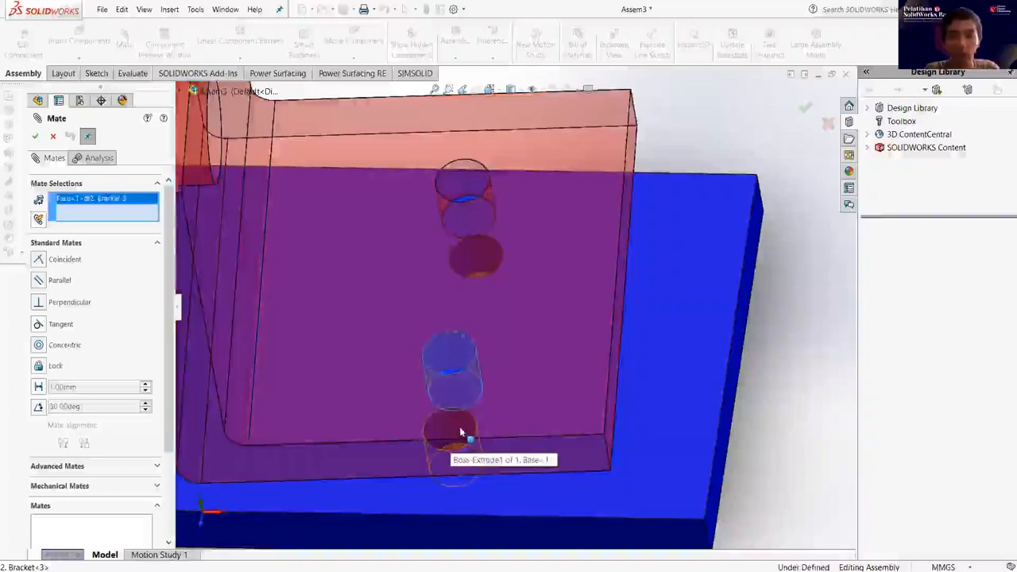
{"action": "left_click", "coordinate": [460, 429]}
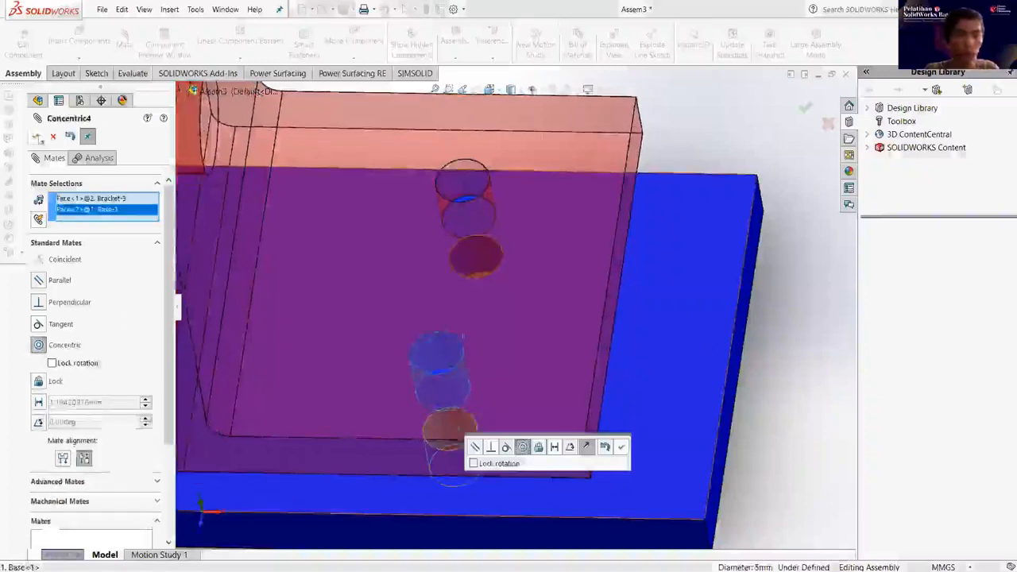
{"action": "key", "text": "Return"}
{"action": "key", "text": "Escape"}
Add a coincident mate between the underside of the copied bracket's foot and the top face of the base.
{"action": "middle_click_drag", "start_coordinate": [470, 248], "coordinate": [450, 305]}
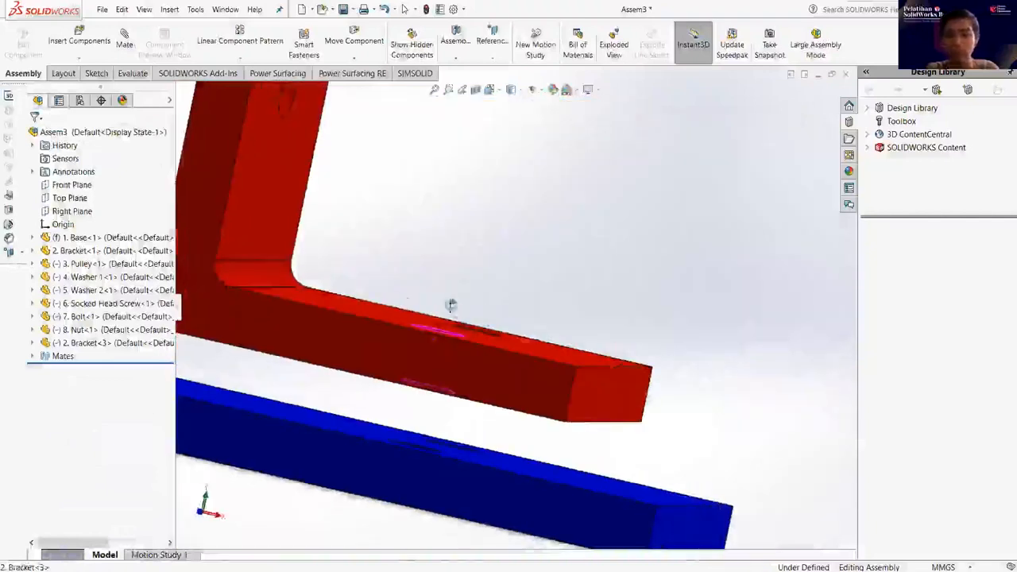
{"action": "middle_click_drag", "start_coordinate": [381, 319], "coordinate": [389, 330]}
{"action": "middle_click_drag", "start_coordinate": [484, 345], "coordinate": [296, 111]}
{"action": "scroll", "coordinate": [495, 357], "scroll_direction": "down", "scroll_amount": 2}
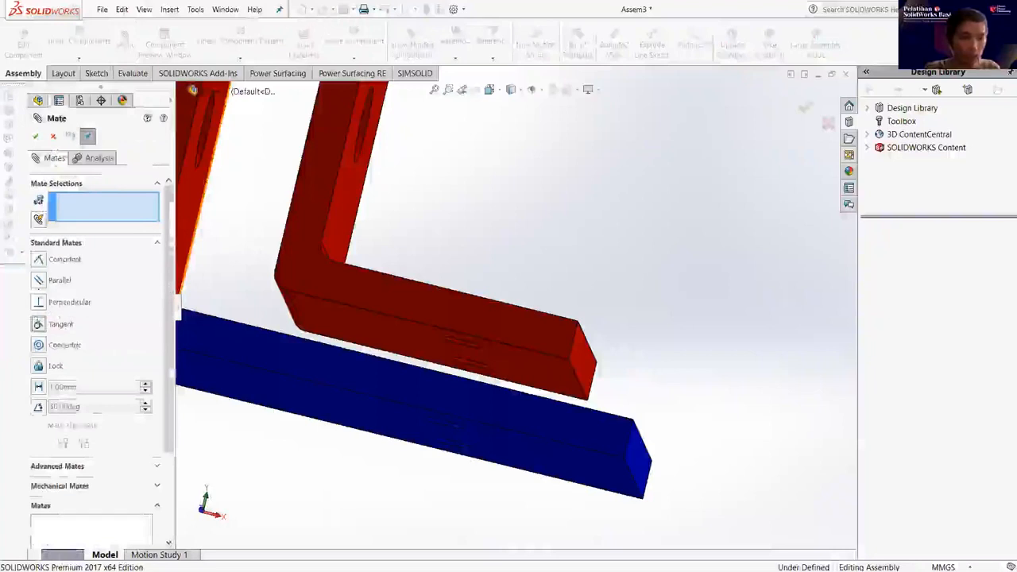
{"action": "left_click", "coordinate": [45, 264]}
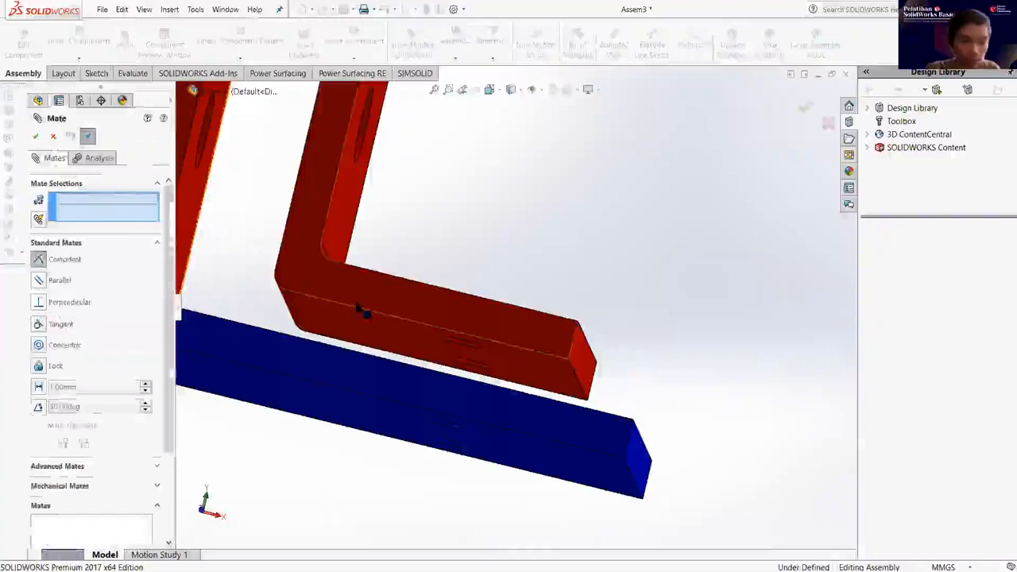
{"action": "middle_click_drag", "start_coordinate": [436, 286], "coordinate": [393, 327]}
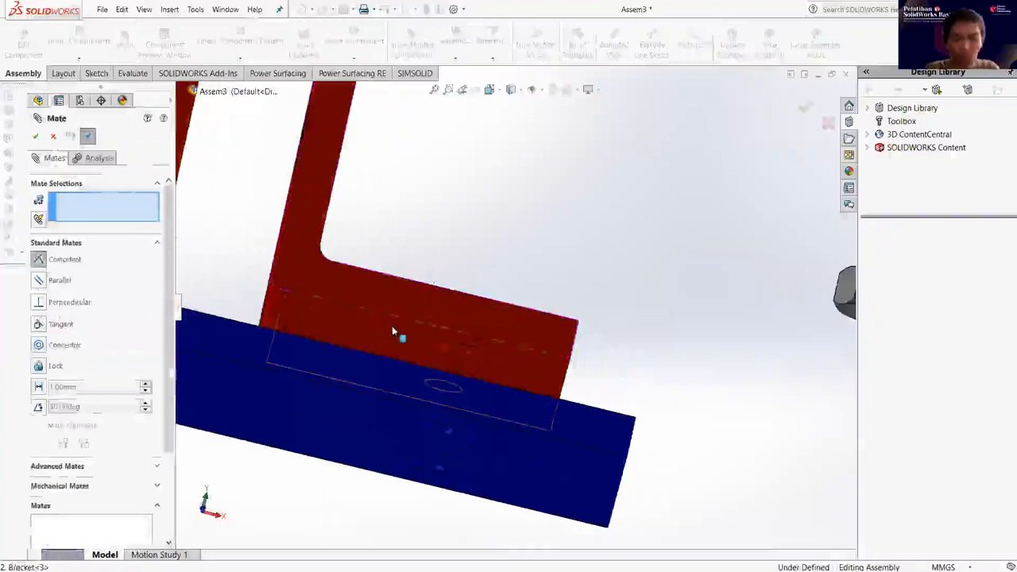
{"action": "left_click", "coordinate": [392, 327]}
{"action": "mouse_move", "coordinate": [342, 354]}
{"action": "middle_mouse_down"}
{"action": "mouse_move", "coordinate": [324, 358]}
{"action": "mouse_move", "coordinate": [344, 365]}
{"action": "middle_mouse_up"}
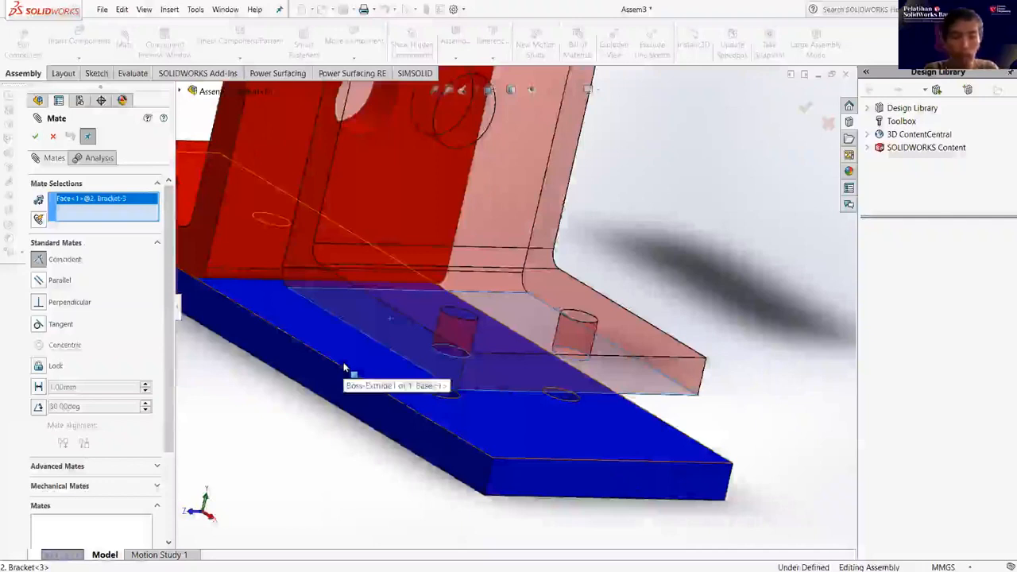
{"action": "left_click", "coordinate": [344, 367]}
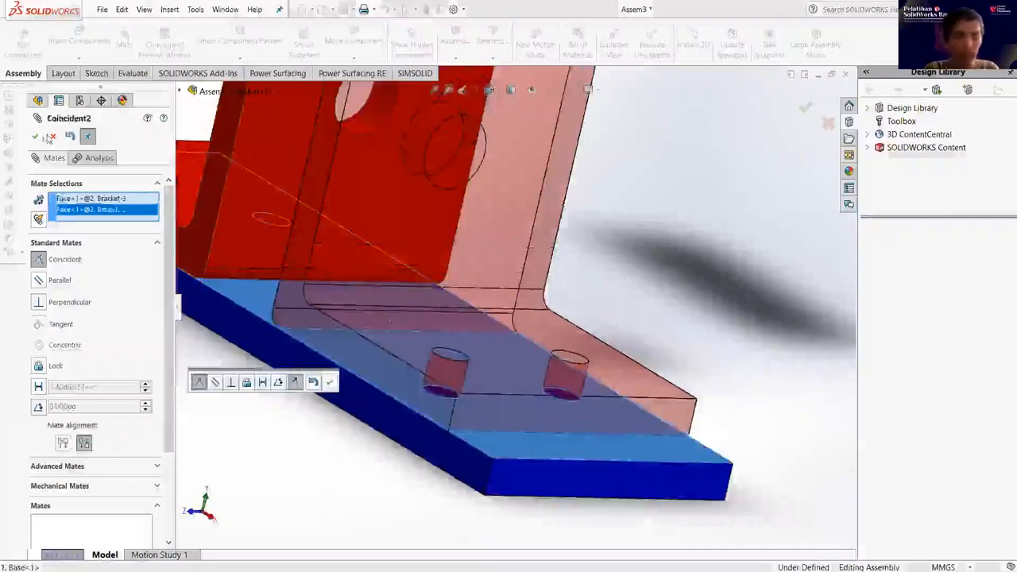
{"action": "left_click", "coordinate": [36, 136]}
{"action": "key", "text": "Escape"}
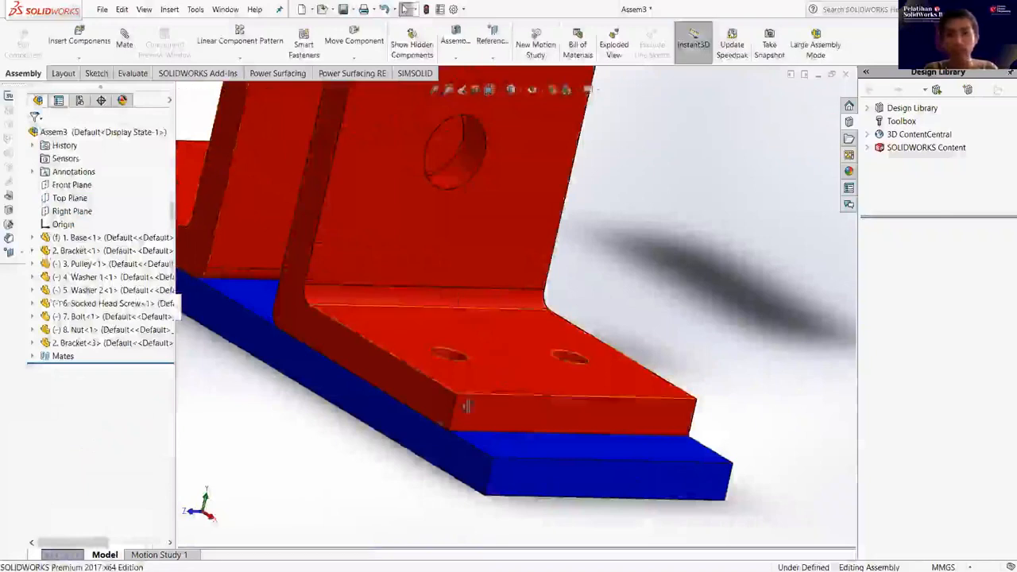
Move the bolt away from the nut and screw to the area behind the first bracket.
{"action": "scroll", "coordinate": [431, 325], "scroll_direction": "up", "scroll_amount": 1}
{"action": "mouse_move", "coordinate": [530, 193]}
{"action": "middle_mouse_down"}
{"action": "mouse_move", "coordinate": [495, 200]}
{"action": "mouse_move", "coordinate": [535, 223]}
{"action": "mouse_move", "coordinate": [525, 188]}
{"action": "middle_mouse_up"}
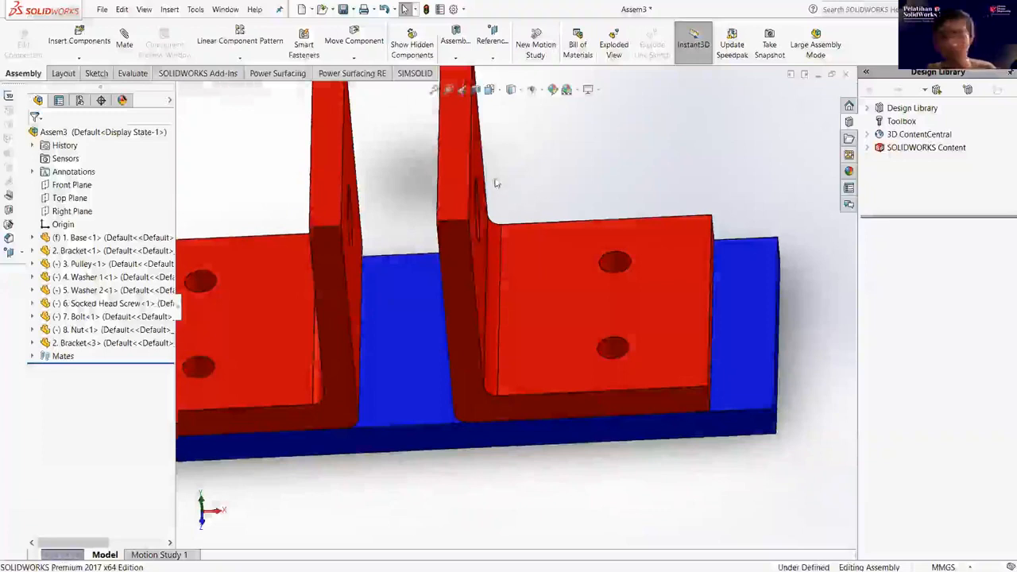
{"action": "scroll", "coordinate": [490, 183], "scroll_direction": "up", "scroll_amount": 4}
{"action": "scroll", "coordinate": [490, 177], "scroll_direction": "up", "scroll_amount": 3}
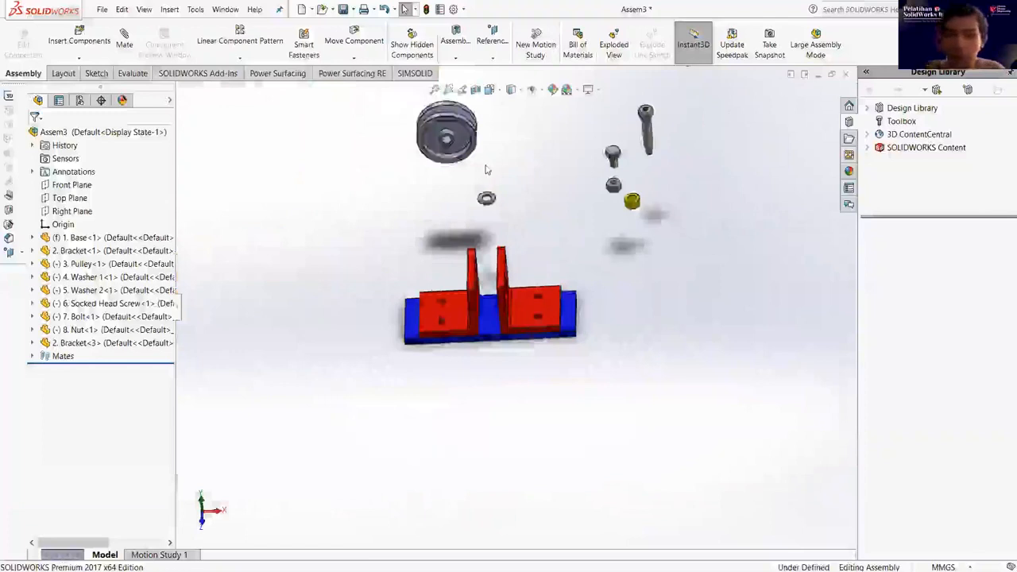
{"action": "scroll", "coordinate": [485, 169], "scroll_direction": "down", "scroll_amount": 3}
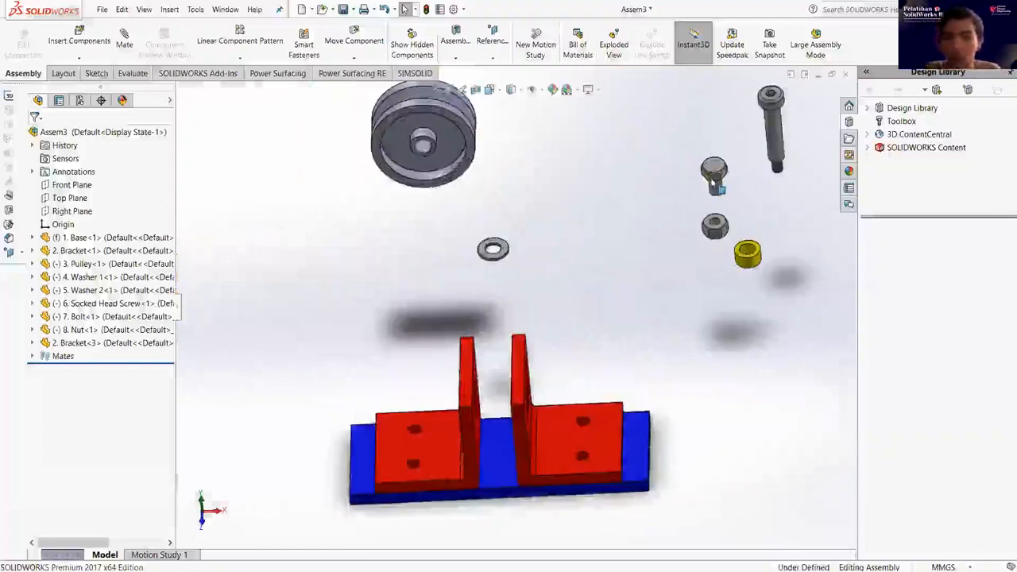
{"action": "left_click_drag", "start_coordinate": [717, 185], "coordinate": [340, 253]}
{"action": "key", "text": "Escape"}
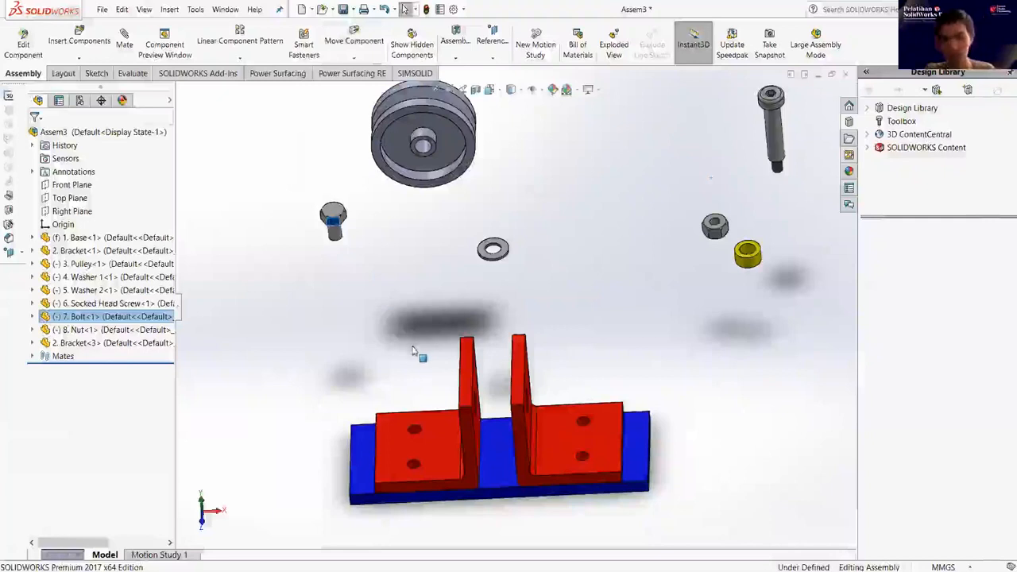
Bring the bolt closer to the first bracket so it floats above the foot's mounting holes.
{"action": "scroll", "coordinate": [419, 421], "scroll_direction": "down", "scroll_amount": 2}
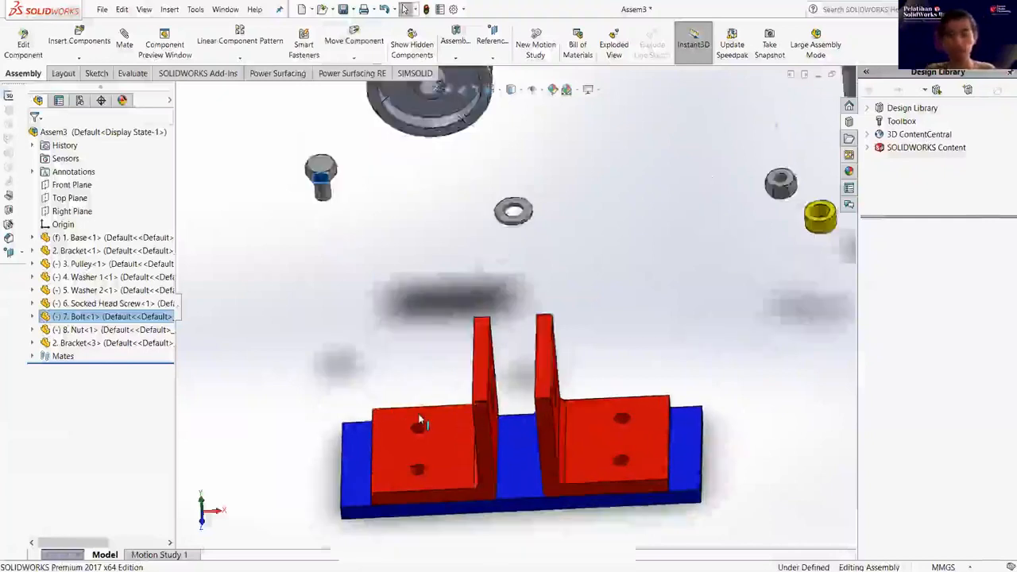
{"action": "scroll", "coordinate": [421, 421], "scroll_direction": "up", "scroll_amount": 1}
{"action": "scroll", "coordinate": [477, 397], "scroll_direction": "up", "scroll_amount": 2}
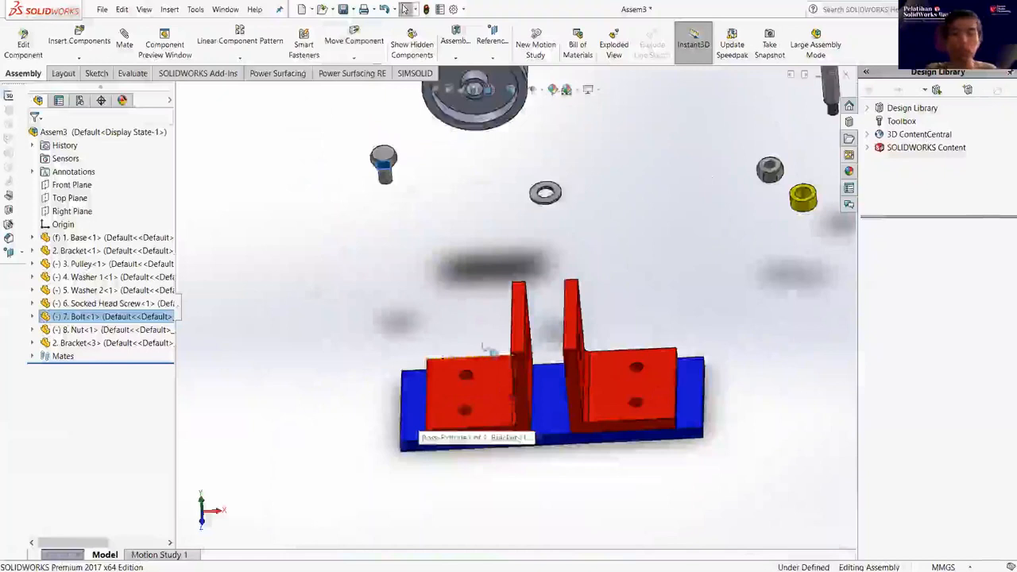
{"action": "scroll", "coordinate": [473, 407], "scroll_direction": "down", "scroll_amount": 2}
{"action": "scroll", "coordinate": [418, 154], "scroll_direction": "up", "scroll_amount": 2}
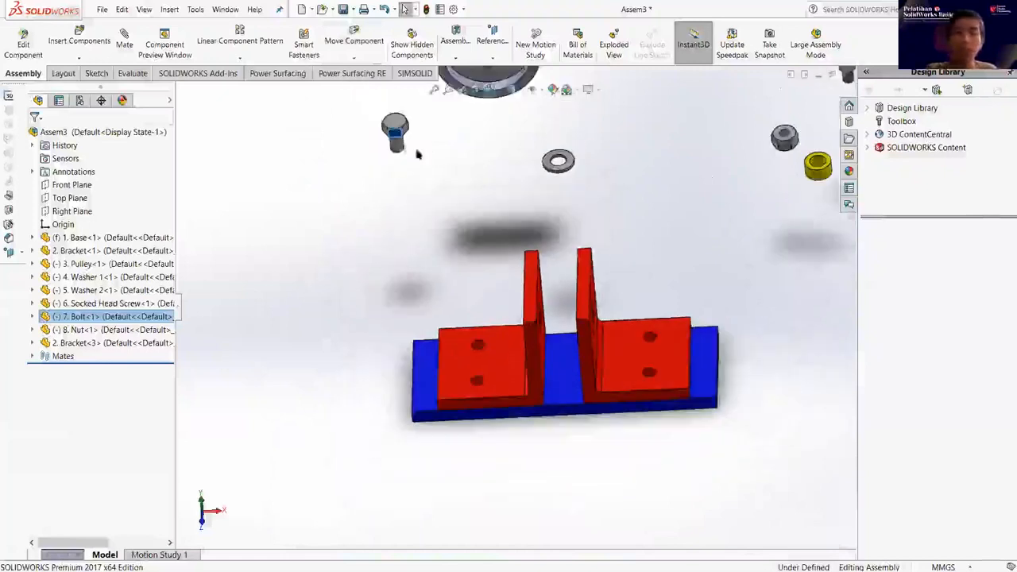
{"action": "left_click_drag", "start_coordinate": [402, 144], "coordinate": [460, 221]}
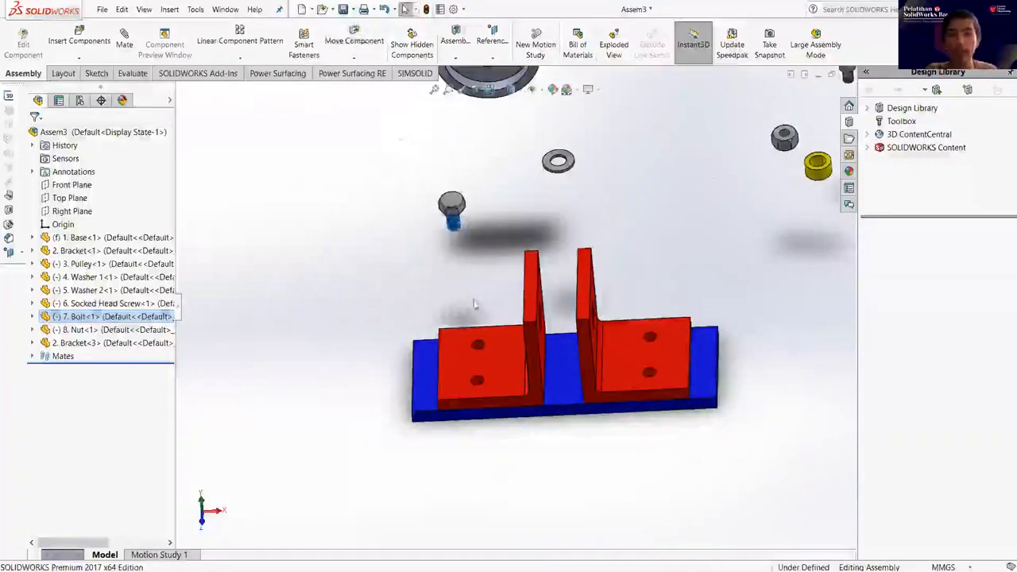
{"action": "scroll", "coordinate": [505, 348], "scroll_direction": "down", "scroll_amount": 1}
{"action": "scroll", "coordinate": [506, 350], "scroll_direction": "down", "scroll_amount": 2}
{"action": "middle_click_drag", "start_coordinate": [509, 422], "coordinate": [456, 245]}
{"action": "scroll", "coordinate": [613, 333], "scroll_direction": "up", "scroll_amount": 3}
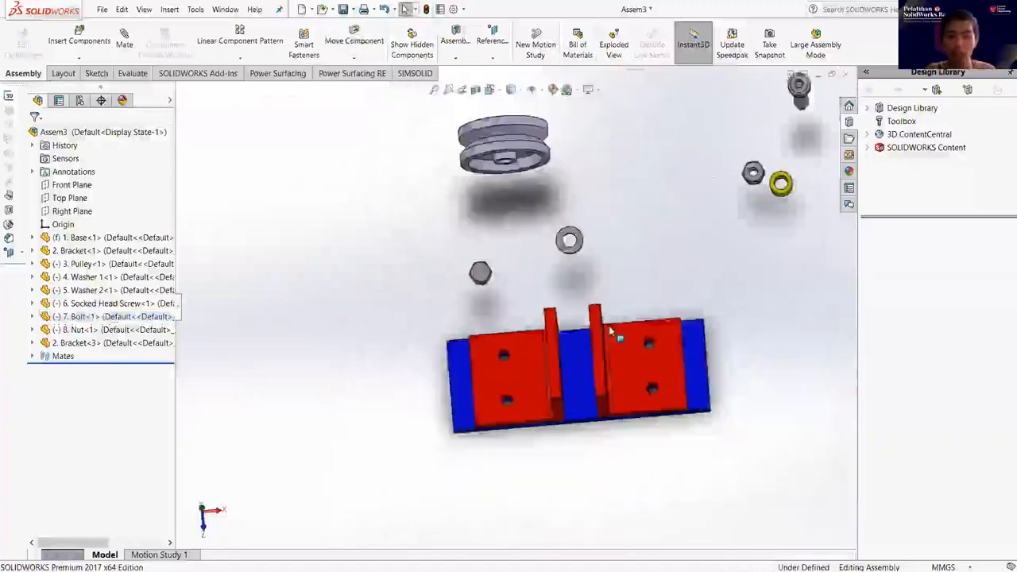
{"action": "scroll", "coordinate": [671, 395], "scroll_direction": "down", "scroll_amount": 3}
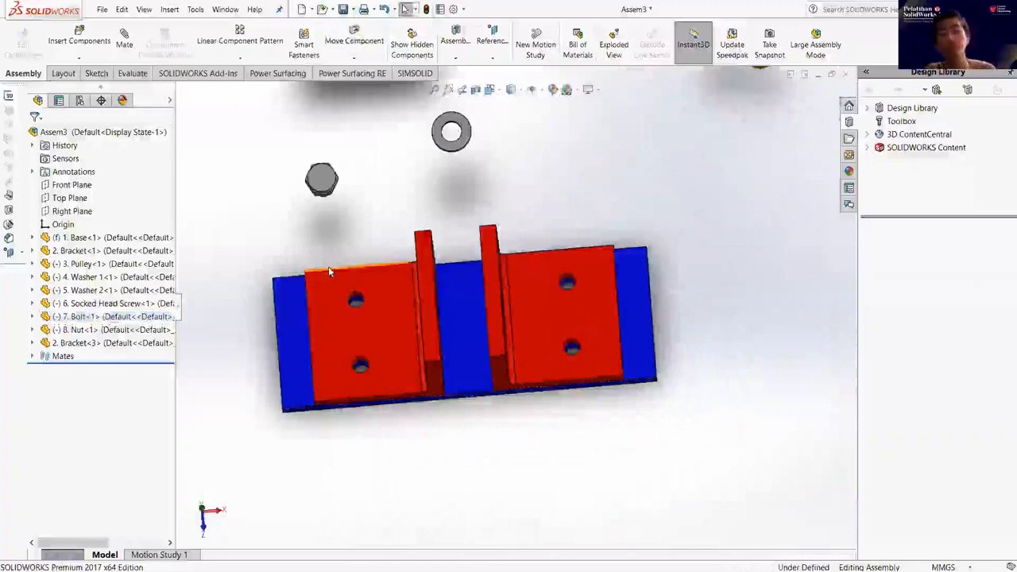
Add a concentric mate between the bolt's shank and the rear mounting hole in the first bracket's foot.
{"action": "middle_click_drag", "start_coordinate": [390, 132], "coordinate": [338, 171]}
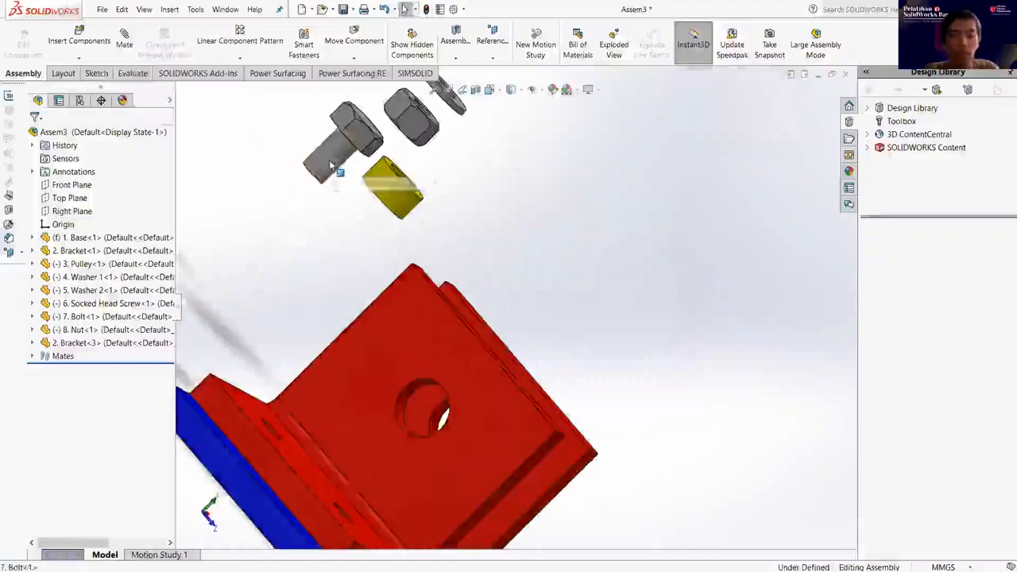
{"action": "left_click", "coordinate": [328, 166]}
{"action": "middle_click_drag", "start_coordinate": [329, 263], "coordinate": [274, 262]}
{"action": "middle_click_drag", "start_coordinate": [313, 435], "coordinate": [449, 157]}
{"action": "scroll", "coordinate": [307, 424], "scroll_direction": "down", "scroll_amount": 2}
{"action": "key", "text": "Escape"}
{"action": "scroll", "coordinate": [452, 158], "scroll_direction": "up", "scroll_amount": 3}
{"action": "left_click", "coordinate": [445, 145]}
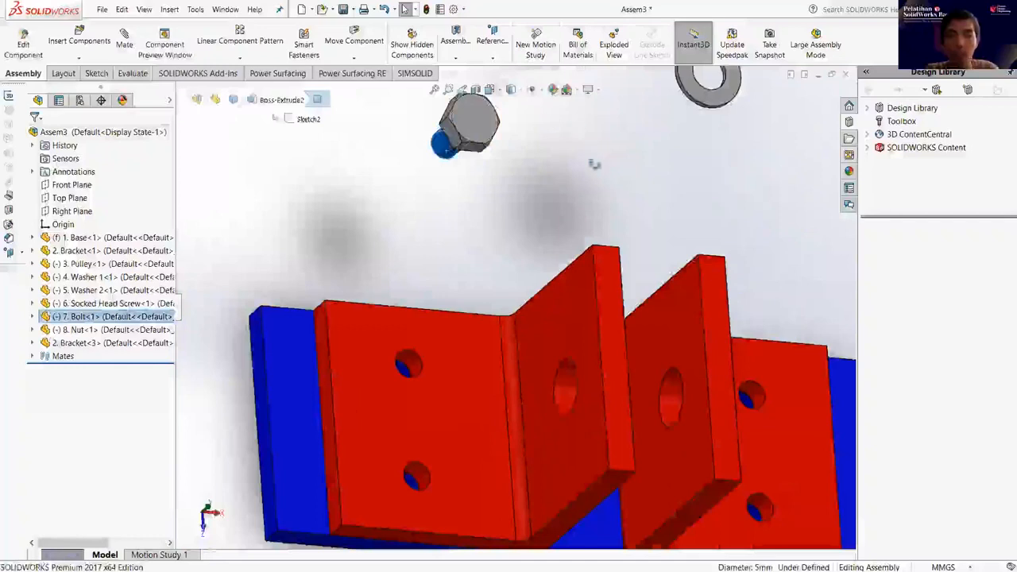
{"action": "middle_click_drag", "start_coordinate": [457, 191], "coordinate": [465, 101]}
{"action": "middle_click_drag", "start_coordinate": [402, 201], "coordinate": [327, 226]}
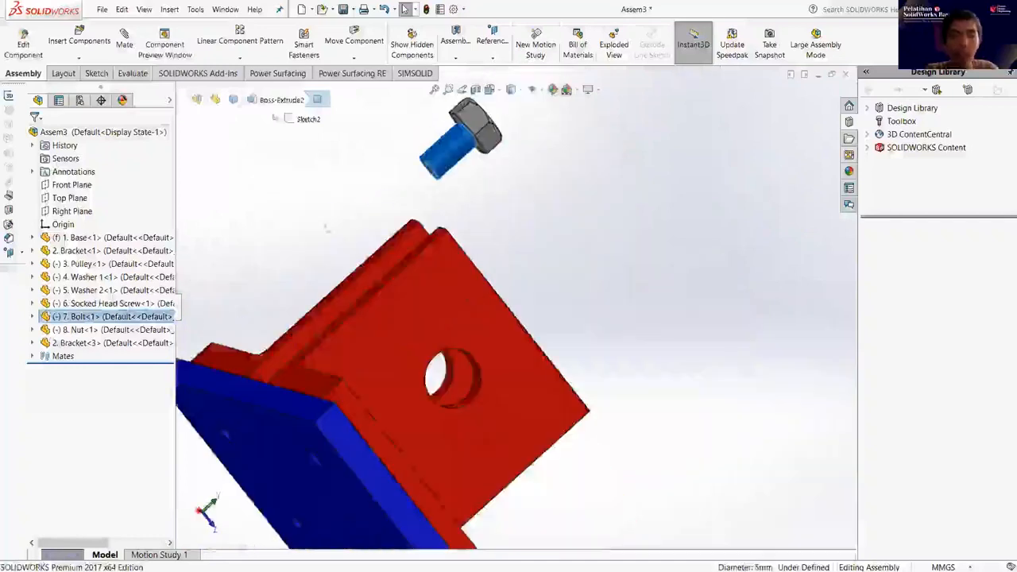
{"action": "left_click", "coordinate": [121, 53]}
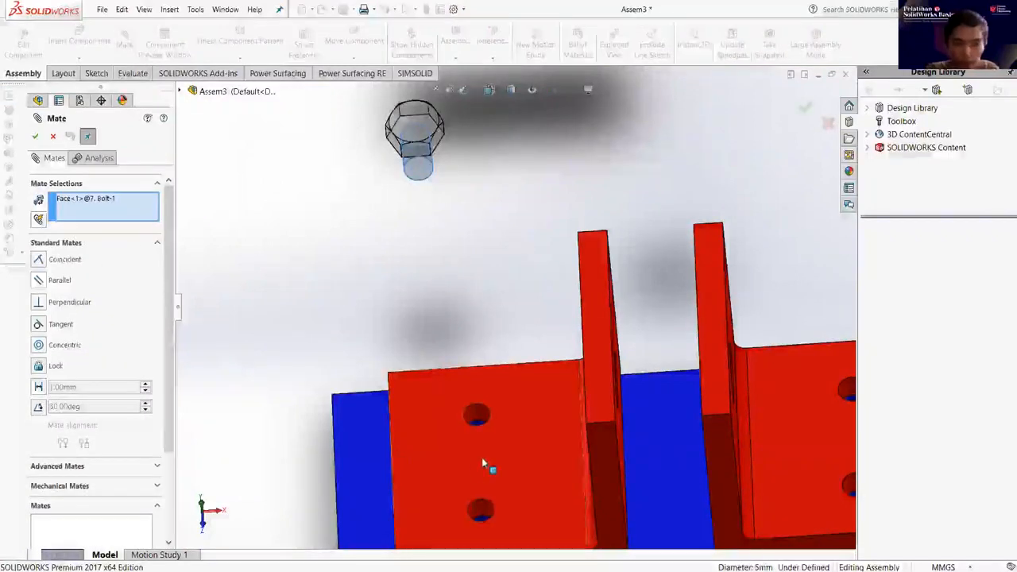
{"action": "scroll", "coordinate": [493, 433], "scroll_direction": "down", "scroll_amount": 5}
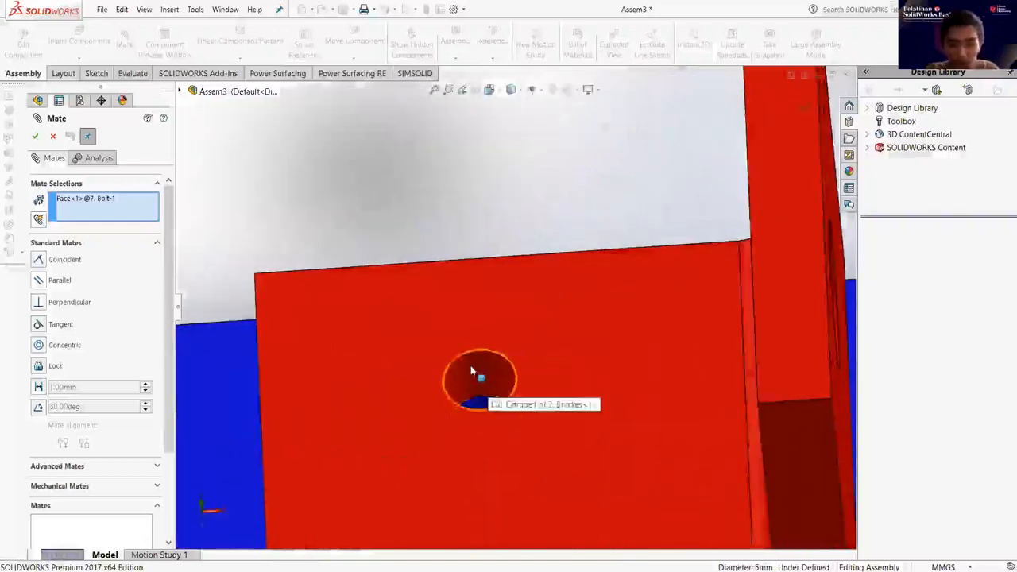
{"action": "left_click", "coordinate": [475, 373]}
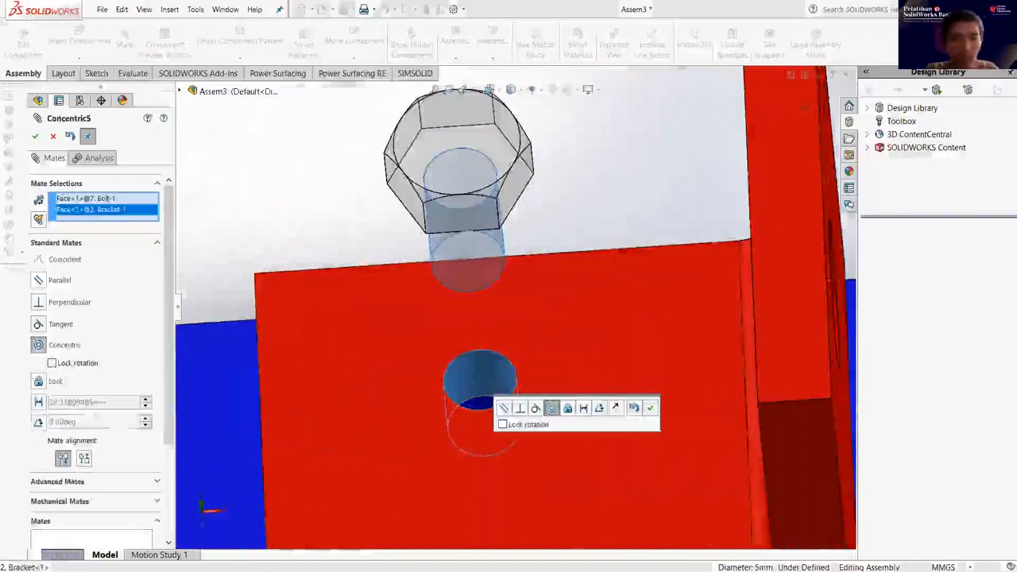
{"action": "left_click", "coordinate": [35, 136]}
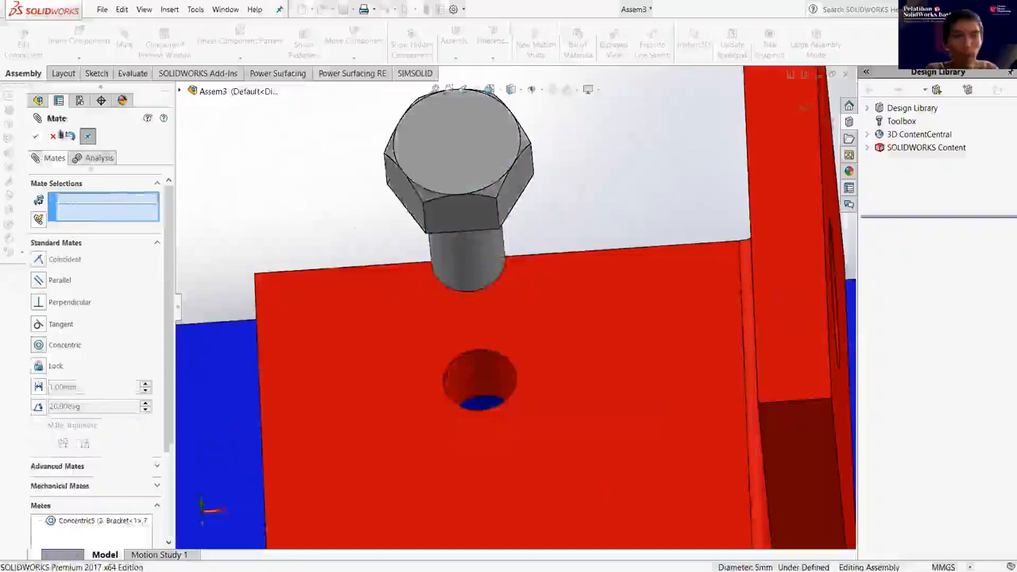
{"action": "left_click", "coordinate": [52, 136]}
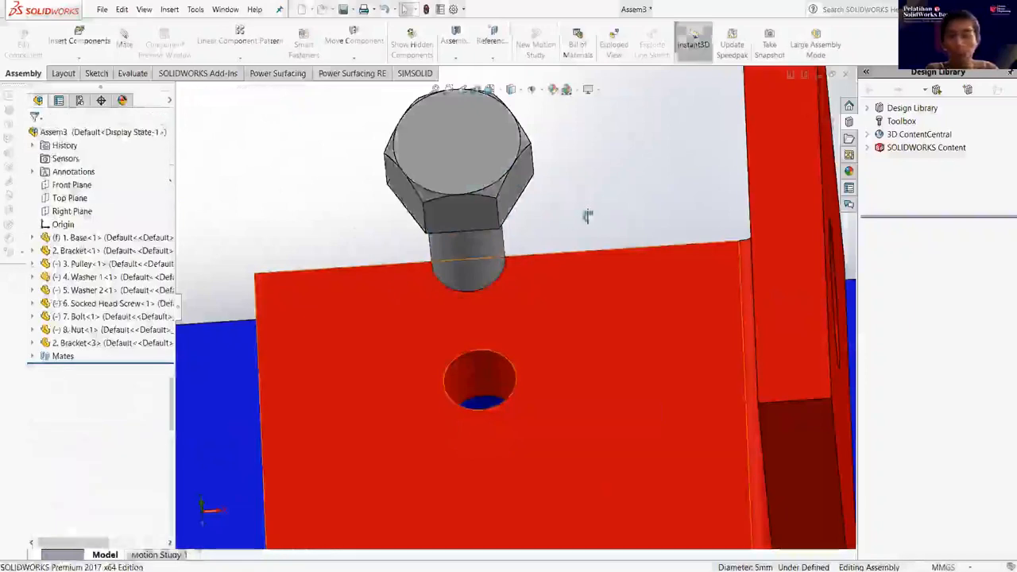
Add a coincident mate between the underside of the bolt's head and the top face of the first bracket's foot.
{"action": "middle_click_drag", "start_coordinate": [535, 198], "coordinate": [497, 192]}
{"action": "middle_click_drag", "start_coordinate": [444, 329], "coordinate": [463, 341]}
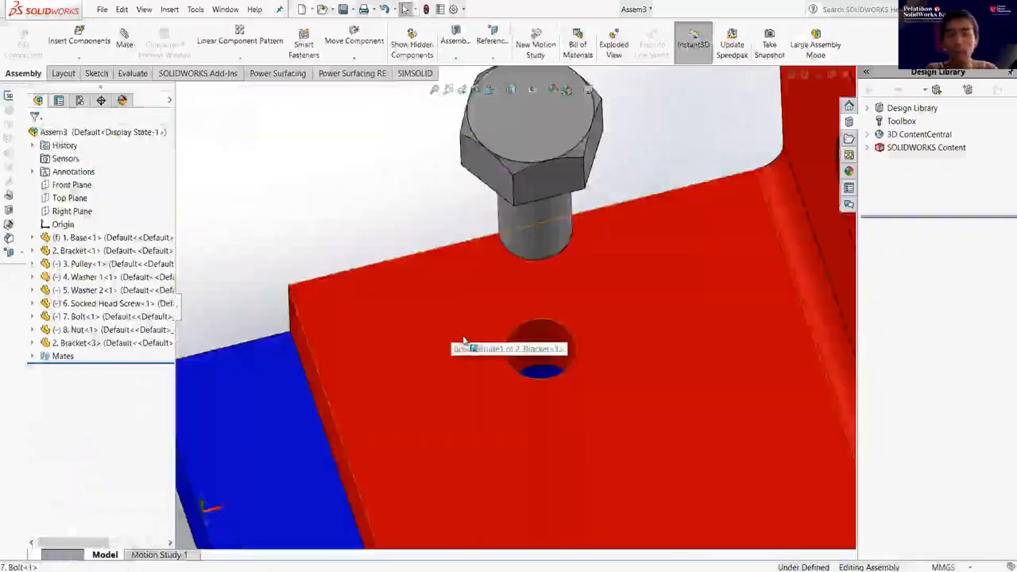
{"action": "scroll", "coordinate": [496, 354], "scroll_direction": "up", "scroll_amount": 2}
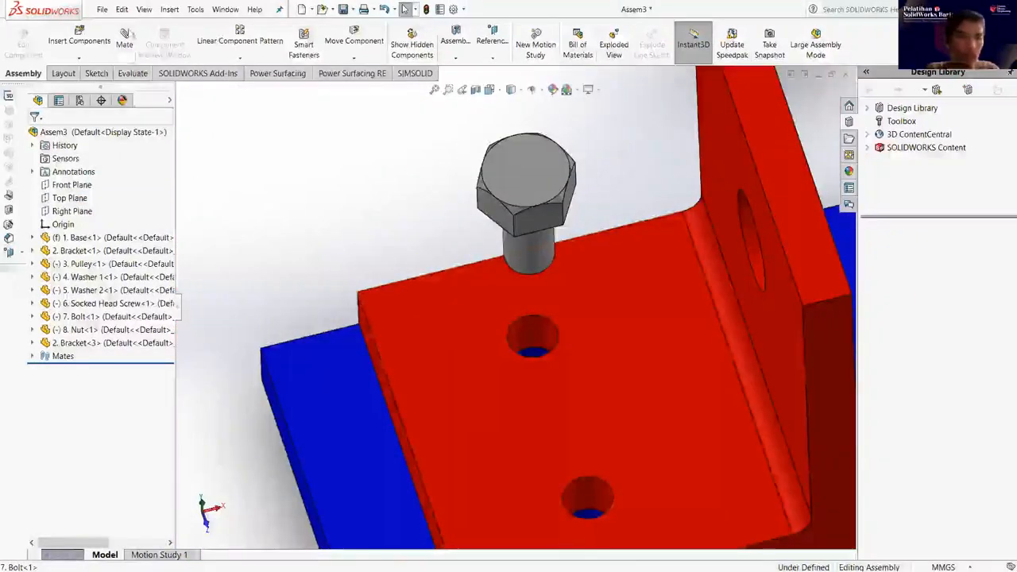
{"action": "left_click", "coordinate": [124, 40]}
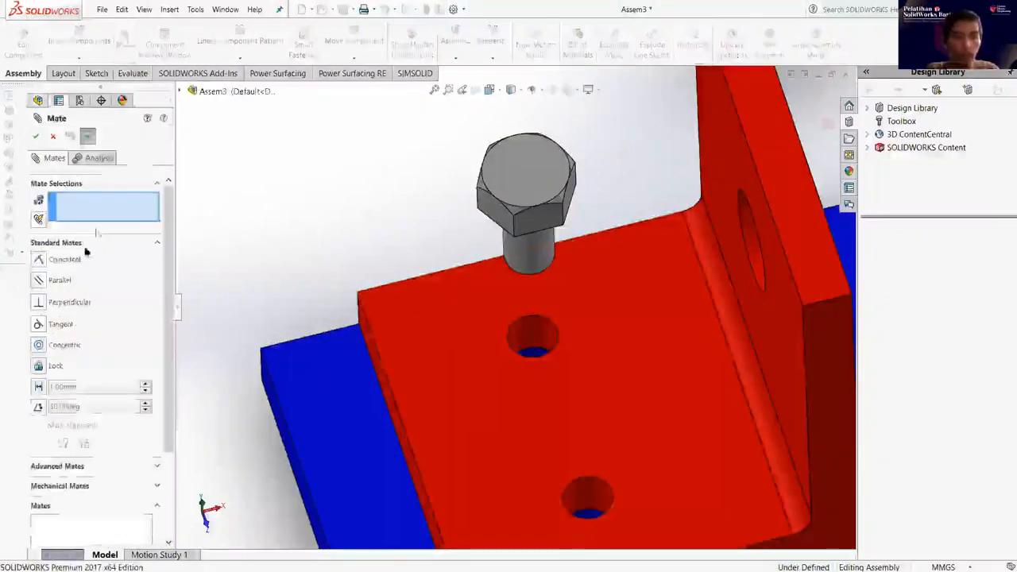
{"action": "middle_click_drag", "start_coordinate": [337, 265], "coordinate": [659, 259]}
{"action": "scroll", "coordinate": [661, 259], "scroll_direction": "up", "scroll_amount": 4}
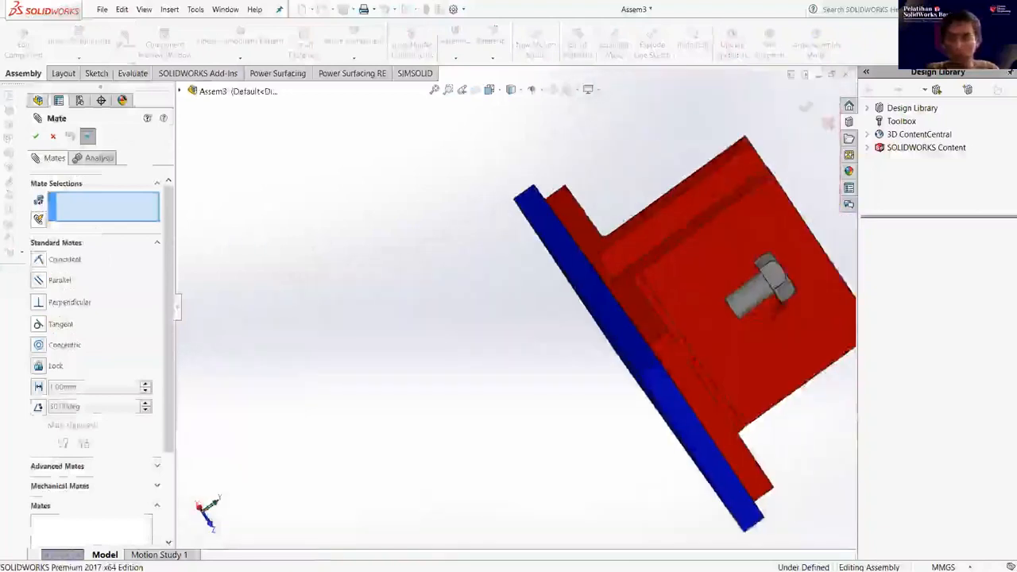
{"action": "scroll", "coordinate": [756, 254], "scroll_direction": "down", "scroll_amount": 2}
{"action": "scroll", "coordinate": [767, 254], "scroll_direction": "down", "scroll_amount": 2}
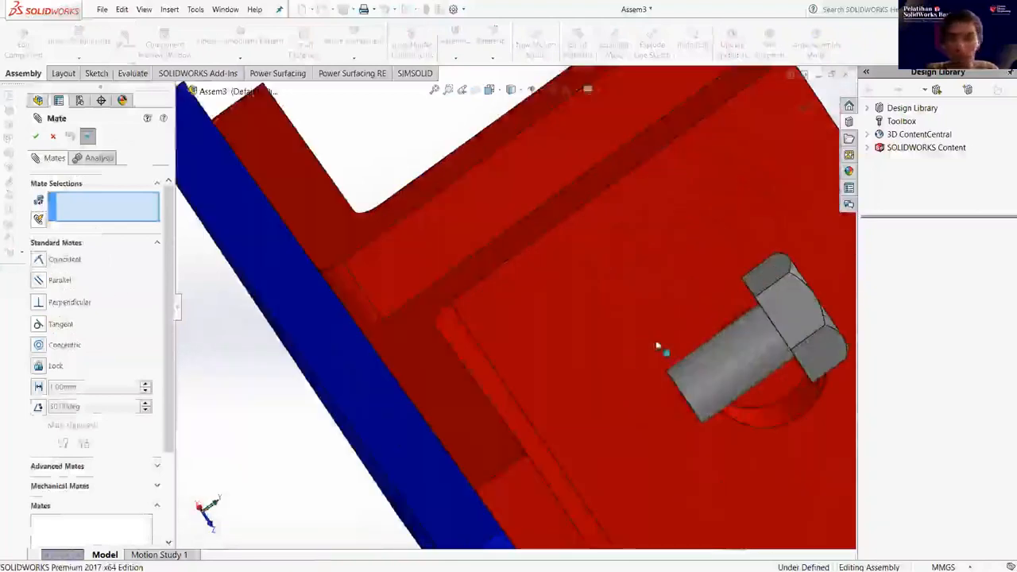
{"action": "middle_click_drag", "start_coordinate": [784, 397], "coordinate": [511, 387]}
{"action": "left_click", "coordinate": [450, 252]}
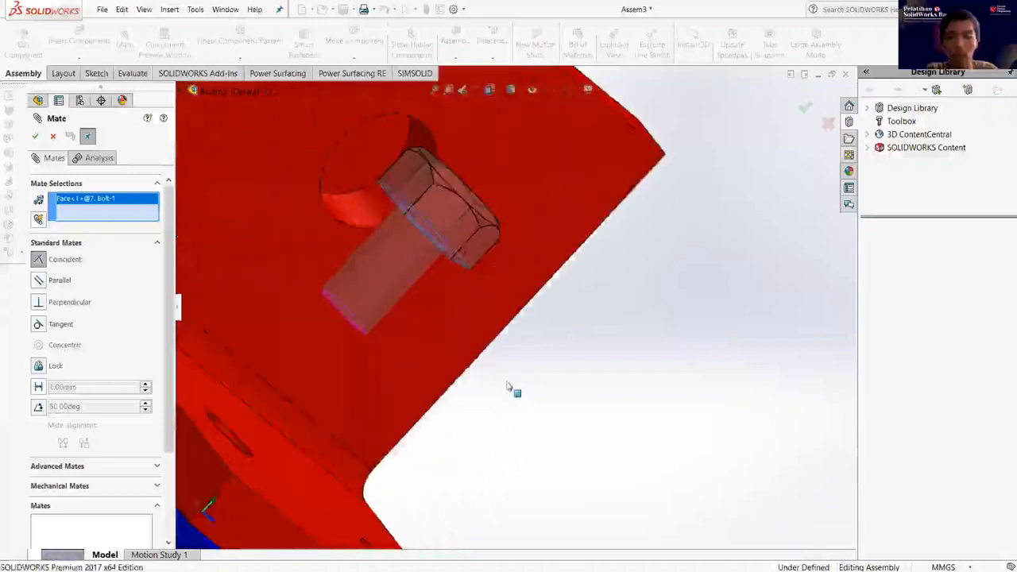
{"action": "key", "text": "ctrl+shift+z"}
{"action": "left_click", "coordinate": [481, 401]}
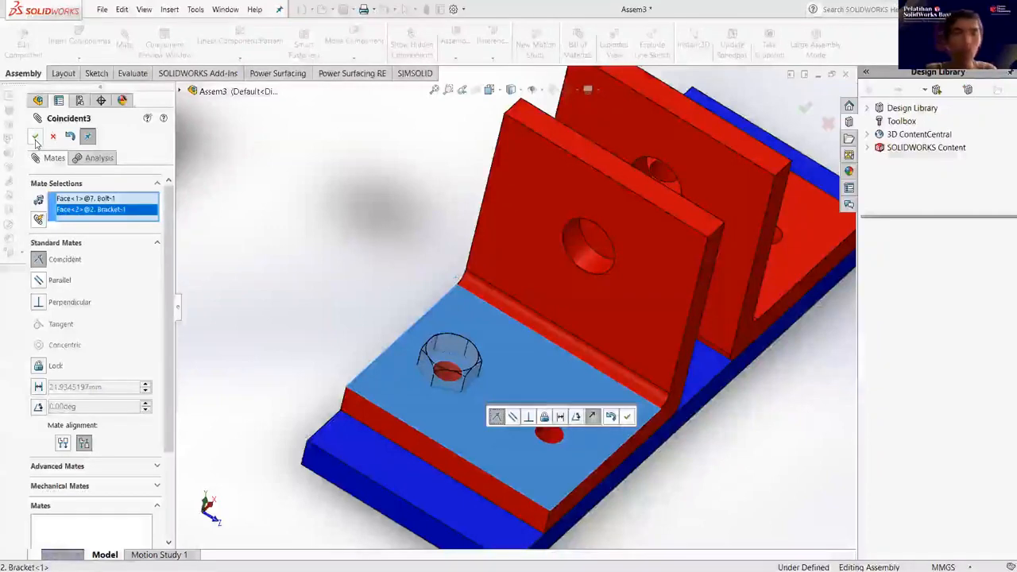
{"action": "left_click", "coordinate": [35, 137]}
{"action": "left_click", "coordinate": [53, 136]}
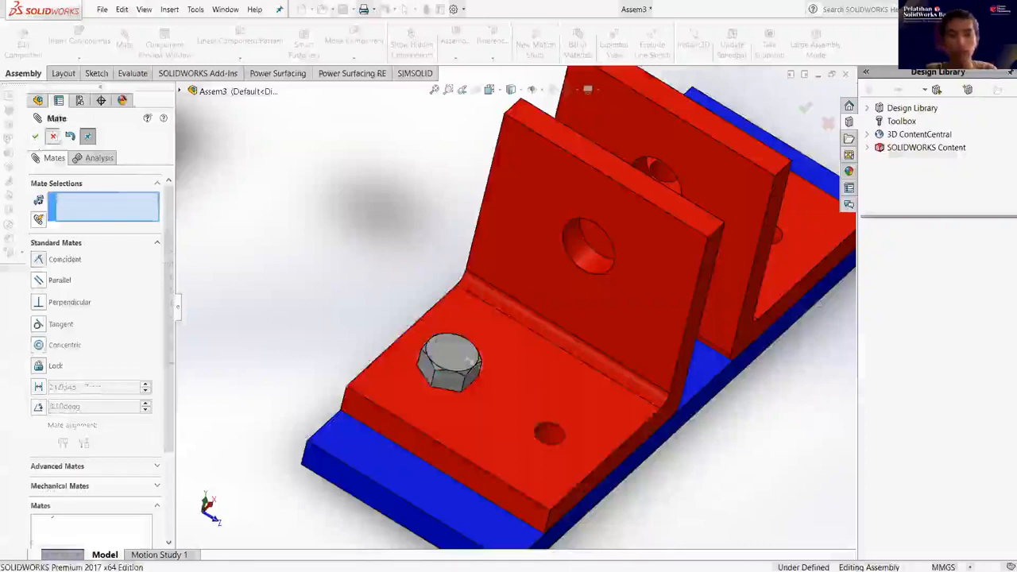
Inspect the seated bolt and the empty mounting holes in both brackets' feet.
{"action": "scroll", "coordinate": [479, 370], "scroll_direction": "down", "scroll_amount": 3}
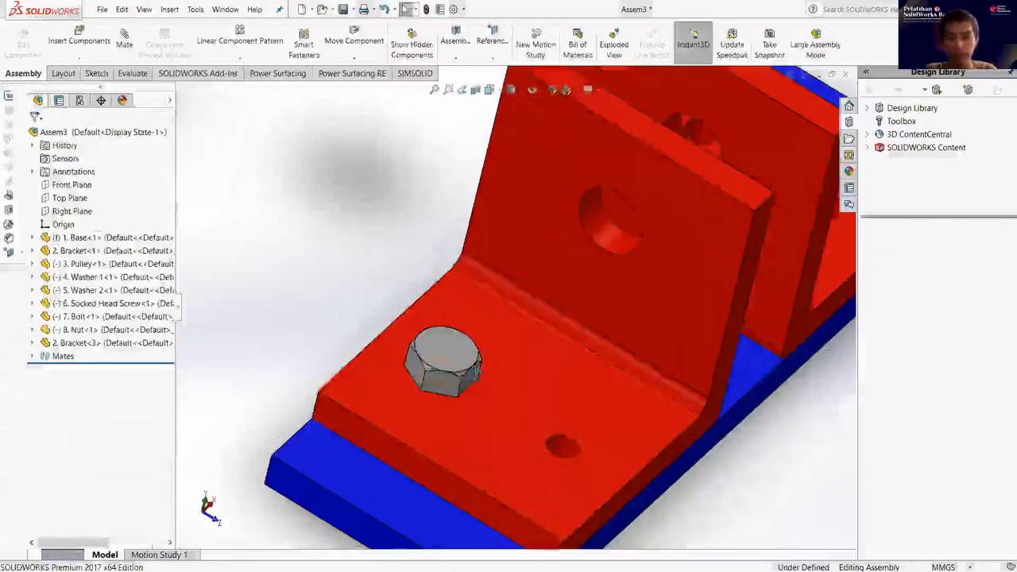
{"action": "left_click", "coordinate": [469, 380]}
{"action": "scroll", "coordinate": [477, 371], "scroll_direction": "up", "scroll_amount": 7}
{"action": "middle_click_drag", "start_coordinate": [628, 373], "coordinate": [599, 341]}
{"action": "scroll", "coordinate": [572, 327], "scroll_direction": "down", "scroll_amount": 2}
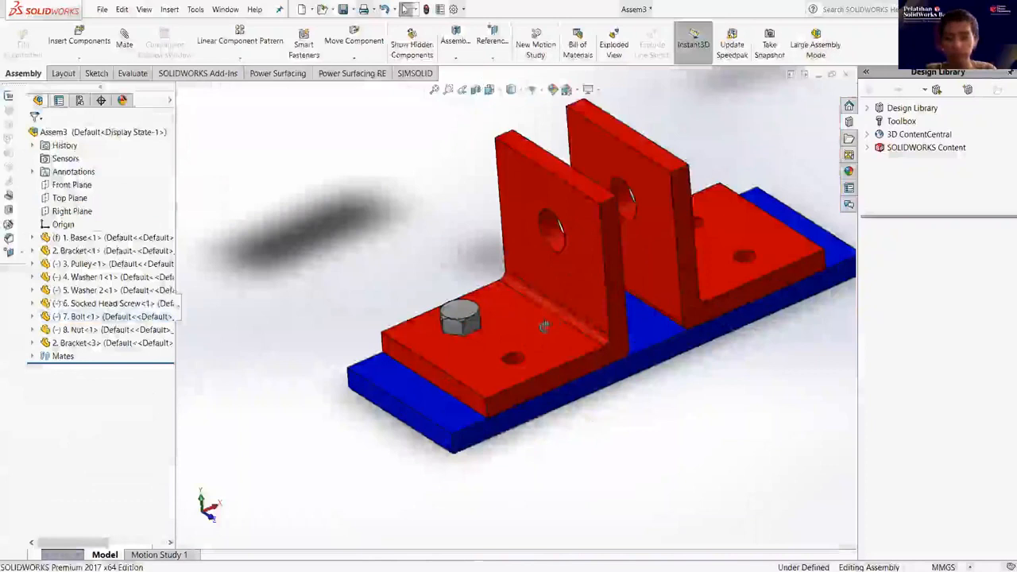
{"action": "scroll", "coordinate": [554, 333], "scroll_direction": "down", "scroll_amount": 3}
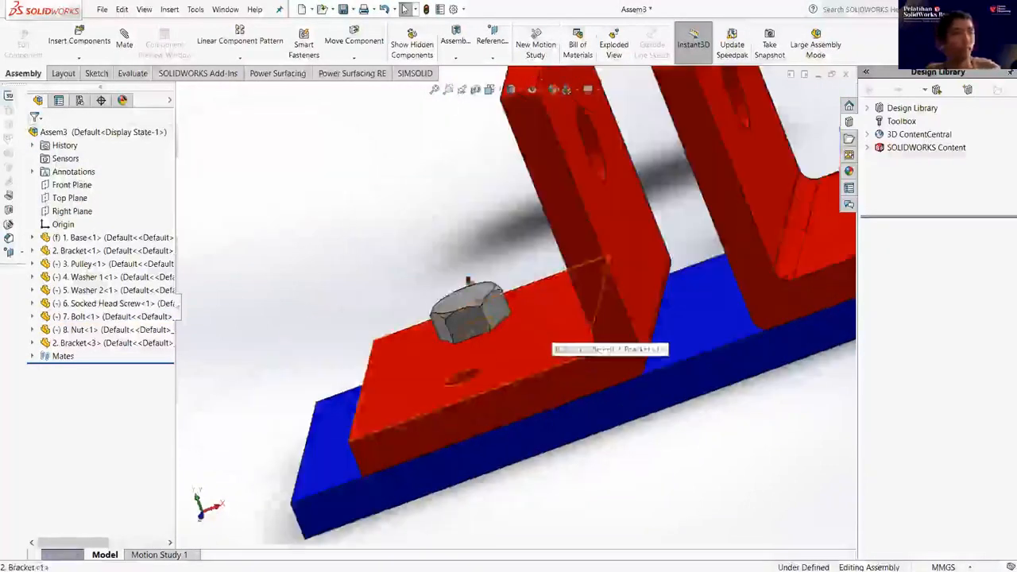
{"action": "scroll", "coordinate": [482, 307], "scroll_direction": "down", "scroll_amount": 2}
{"action": "middle_click_drag", "start_coordinate": [506, 324], "coordinate": [510, 335]}
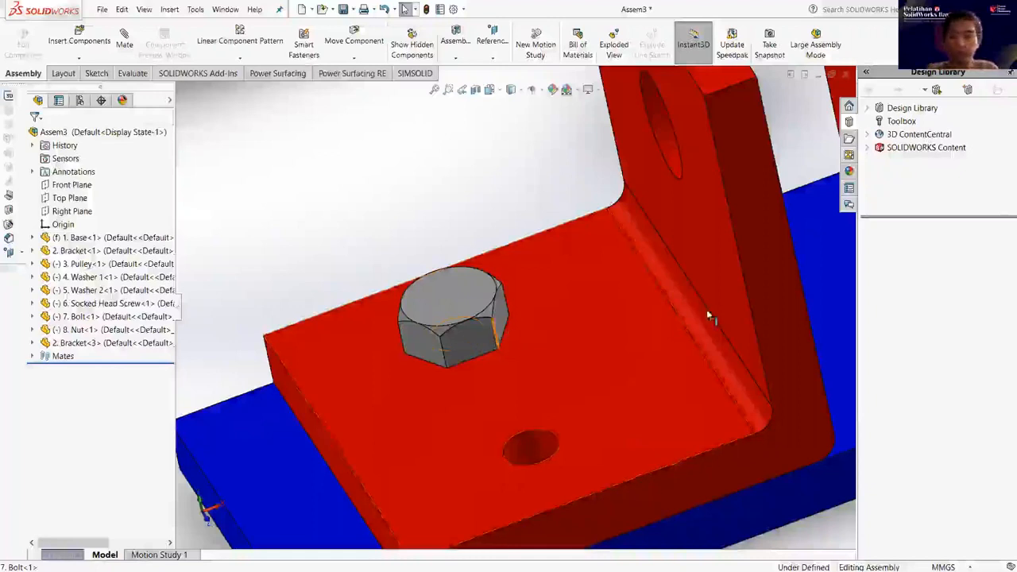
{"action": "scroll", "coordinate": [707, 317], "scroll_direction": "up", "scroll_amount": 2}
{"action": "scroll", "coordinate": [680, 290], "scroll_direction": "up", "scroll_amount": 2}
{"action": "scroll", "coordinate": [674, 301], "scroll_direction": "up", "scroll_amount": 3}
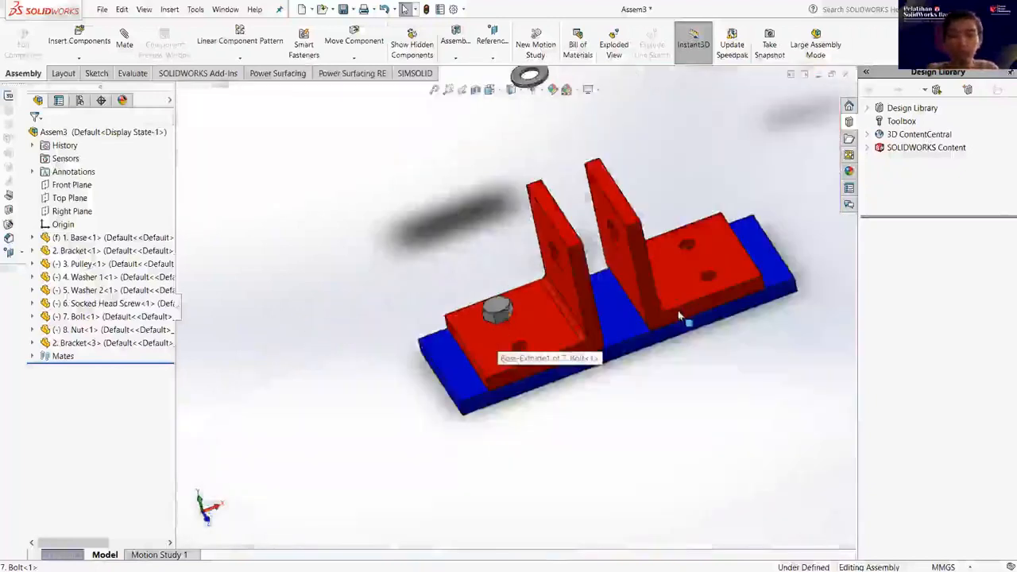
{"action": "scroll", "coordinate": [678, 310], "scroll_direction": "down", "scroll_amount": 4}
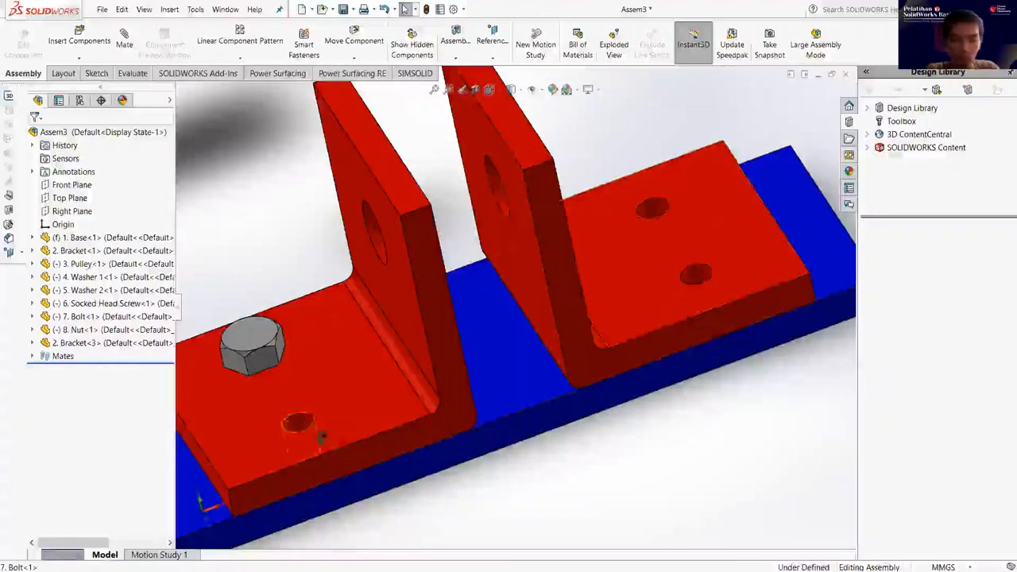
{"action": "scroll", "coordinate": [374, 437], "scroll_direction": "down", "scroll_amount": 2}
{"action": "scroll", "coordinate": [490, 353], "scroll_direction": "down", "scroll_amount": 1}
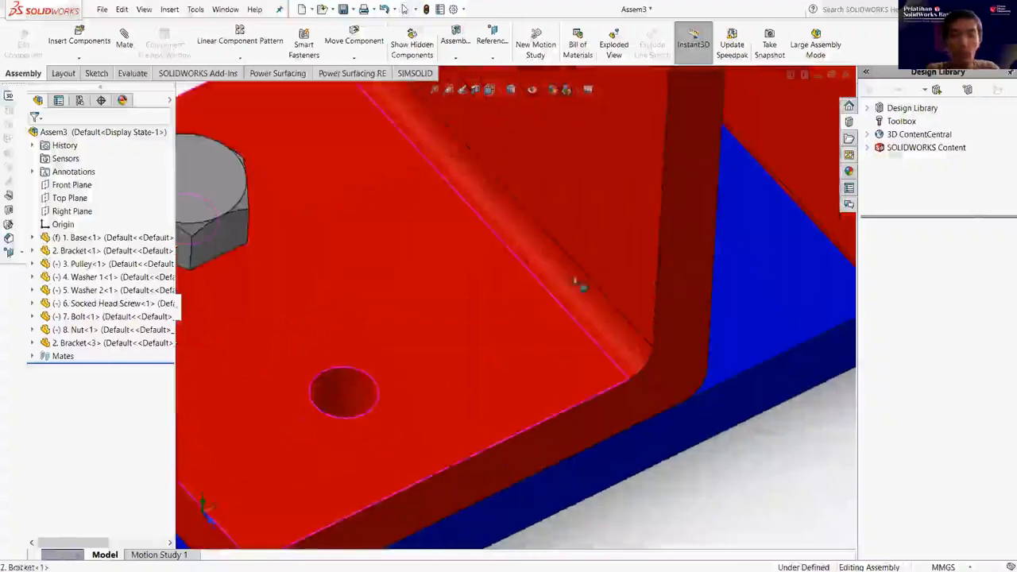
{"action": "scroll", "coordinate": [556, 310], "scroll_direction": "up", "scroll_amount": 3}
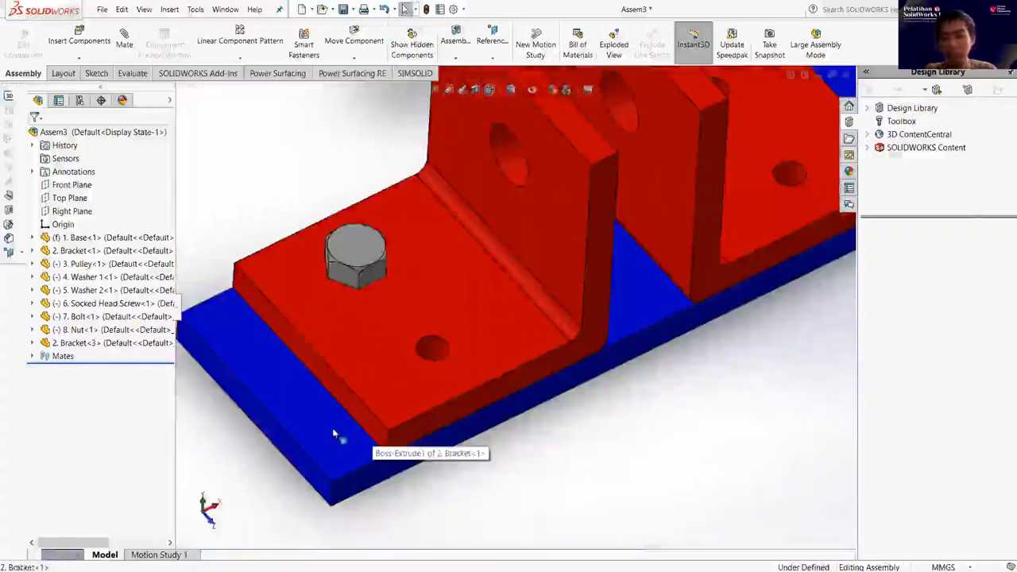
{"action": "scroll", "coordinate": [282, 374], "scroll_direction": "up", "scroll_amount": 2}
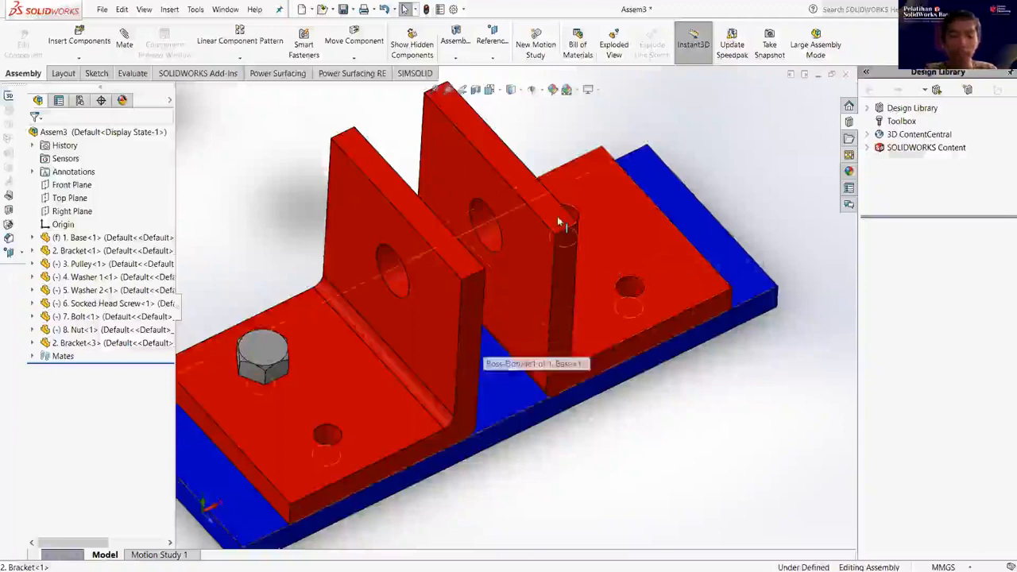
Try duplicating the first bracket into the space in front of the base, and undo the copy.
{"action": "left_click", "coordinate": [469, 337]}
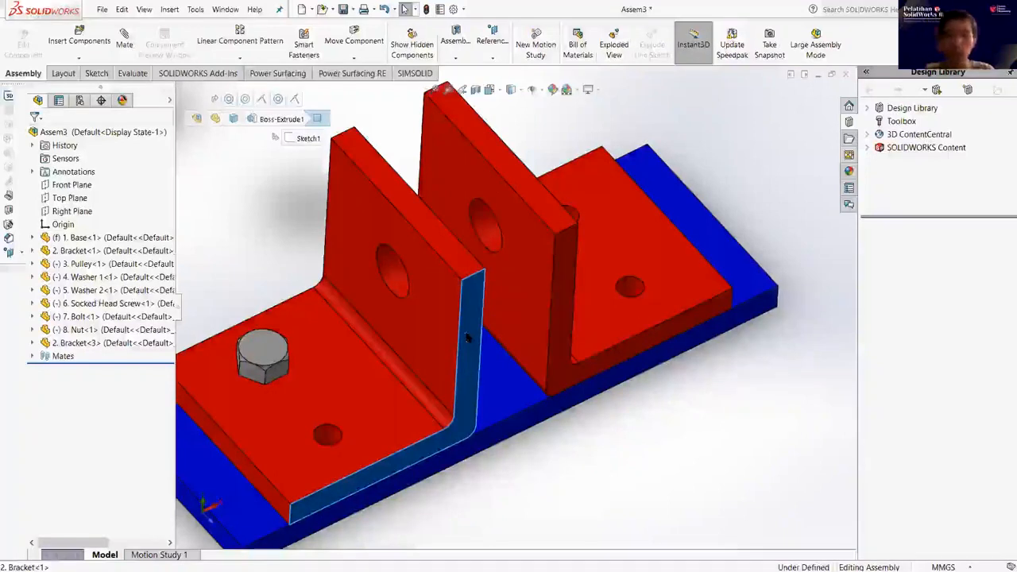
{"action": "left_click", "coordinate": [469, 338]}
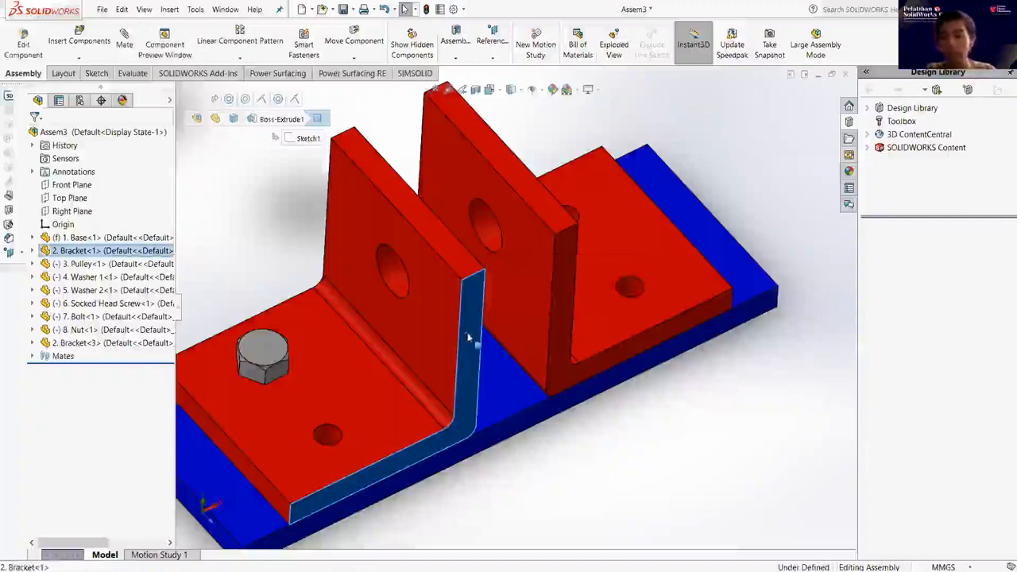
{"action": "left_click_drag", "start_coordinate": [469, 337], "coordinate": [717, 415], "text": "ctrl"}
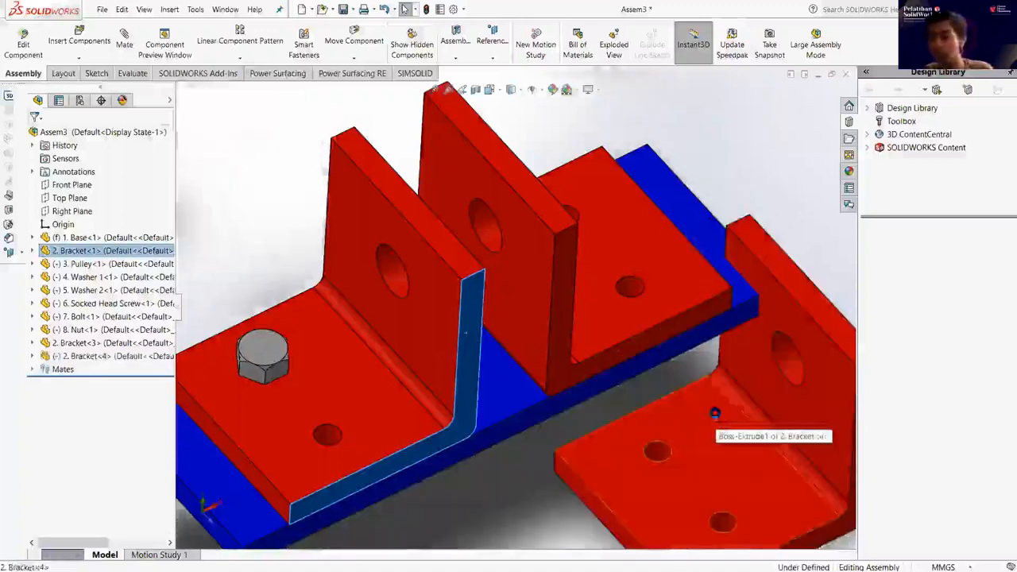
{"action": "key", "text": "ctrl+z"}
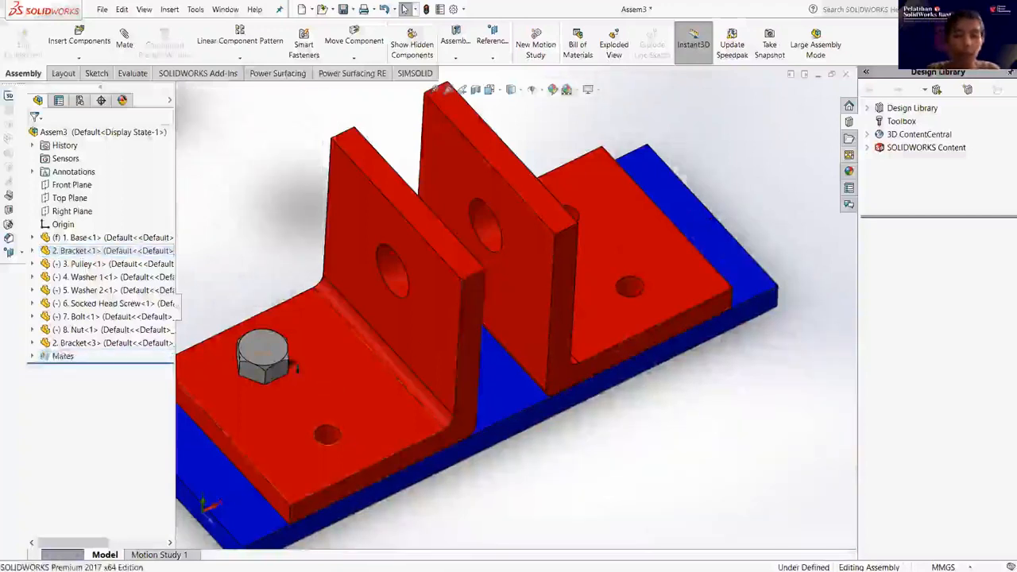
Start Copy with Mates for the bolt seated in the first bracket and proceed to its mate references.
{"action": "scroll", "coordinate": [289, 363], "scroll_direction": "down", "scroll_amount": 3}
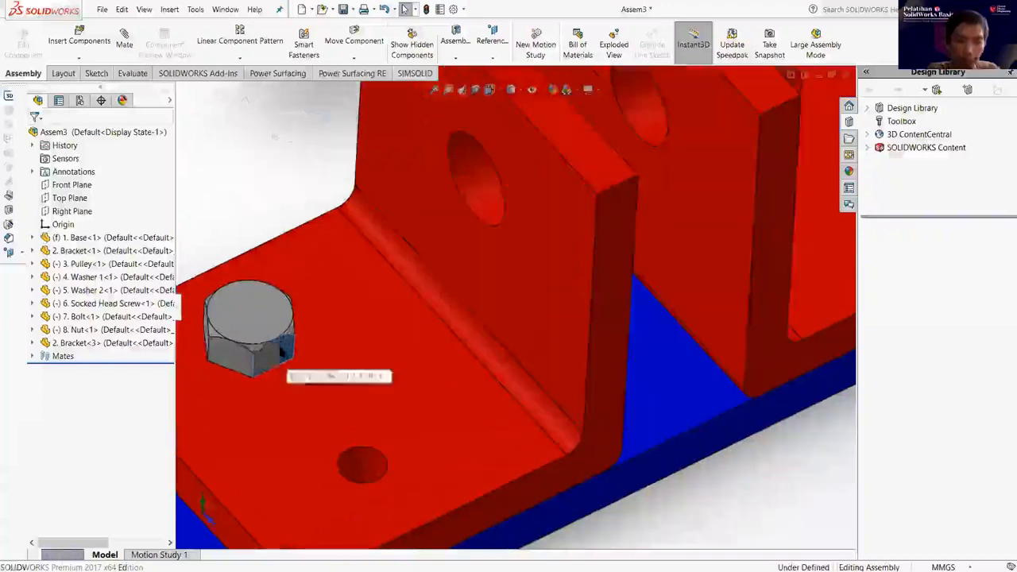
{"action": "left_click", "coordinate": [281, 351]}
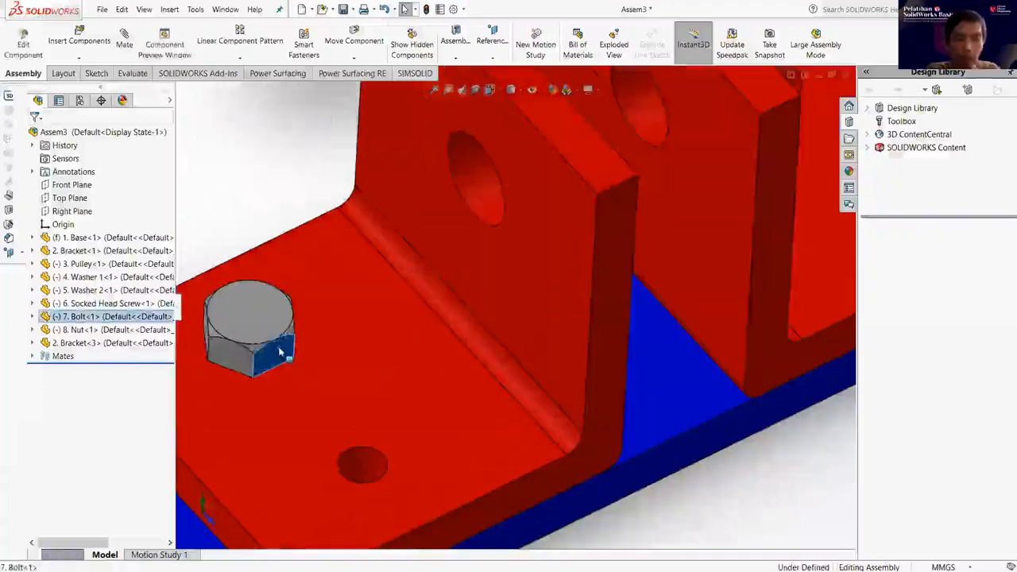
{"action": "right_click", "coordinate": [279, 351]}
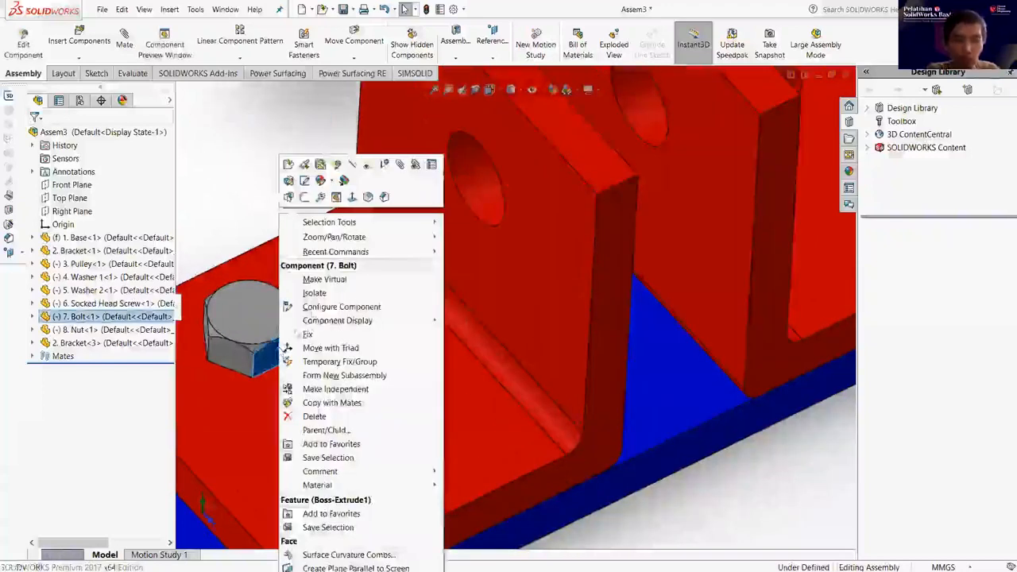
{"action": "left_click", "coordinate": [326, 402]}
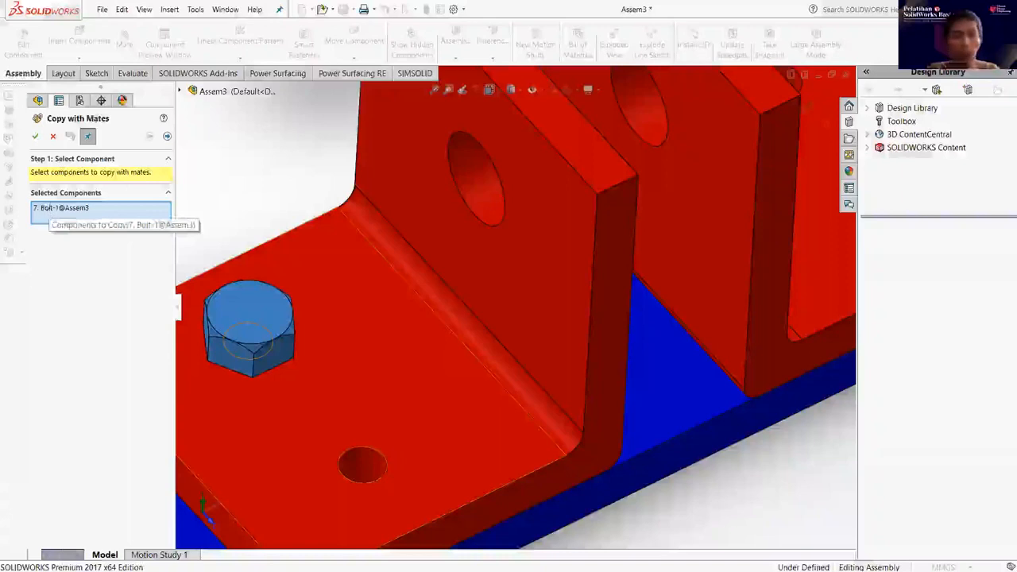
{"action": "left_click", "coordinate": [167, 137]}
Assign the front mounting hole in the first bracket's foot as the new reference for the copied bolt's concentric mate.
{"action": "scroll", "coordinate": [299, 334], "scroll_direction": "up", "scroll_amount": 1}
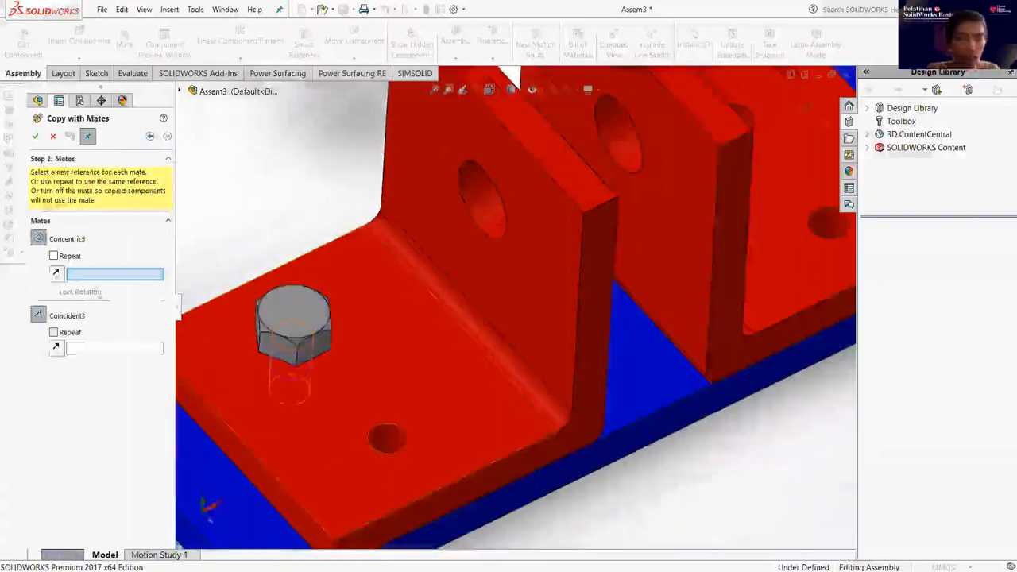
{"action": "scroll", "coordinate": [486, 391], "scroll_direction": "up", "scroll_amount": 3}
{"action": "scroll", "coordinate": [487, 391], "scroll_direction": "down", "scroll_amount": 3}
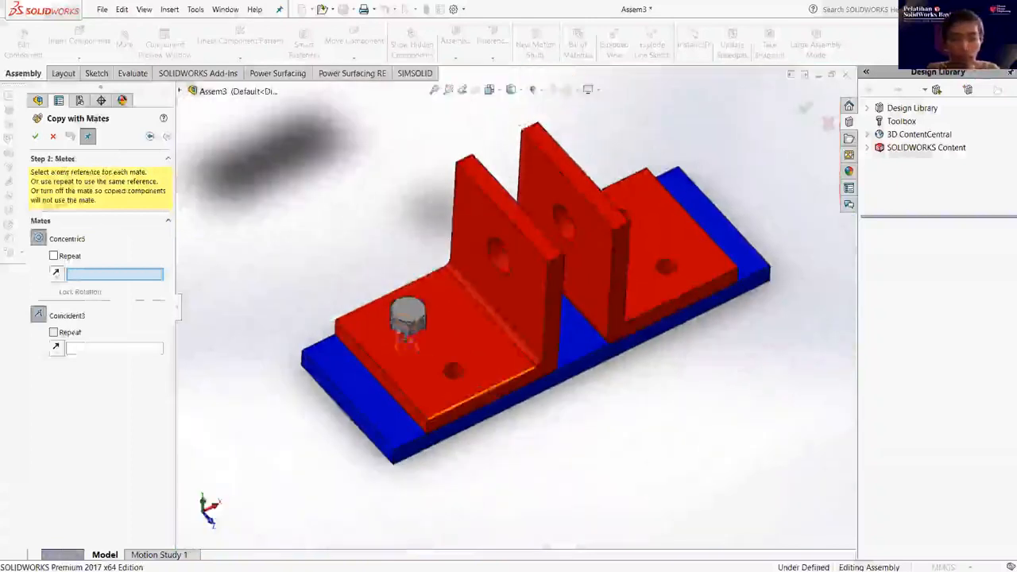
{"action": "scroll", "coordinate": [383, 299], "scroll_direction": "down", "scroll_amount": 3}
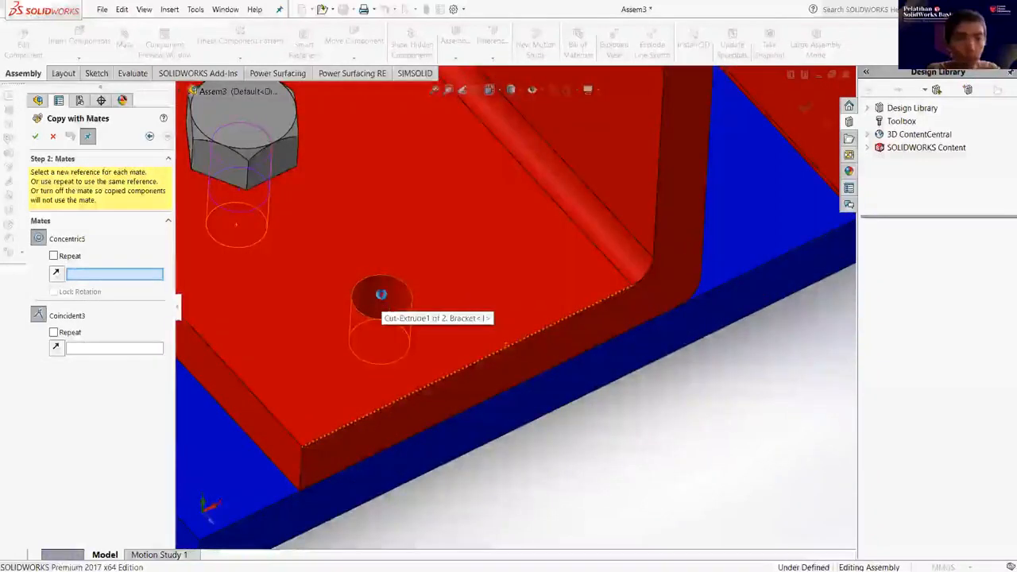
{"action": "left_click", "coordinate": [382, 300]}
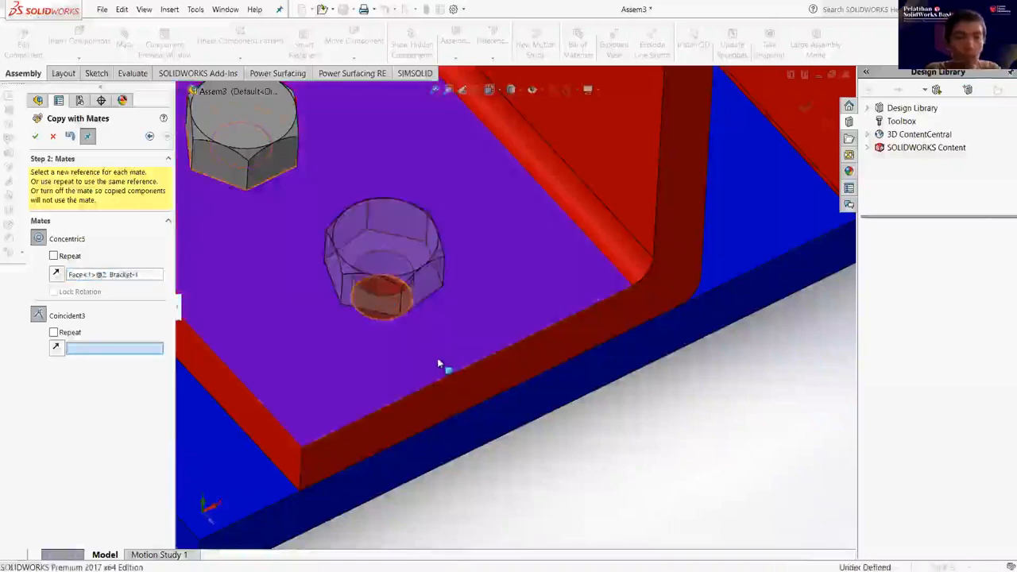
Repeat the original coincident mate reference so the copied bolt seats on the same top face of the first bracket.
{"action": "scroll", "coordinate": [436, 356], "scroll_direction": "down", "scroll_amount": 2}
{"action": "scroll", "coordinate": [436, 356], "scroll_direction": "down", "scroll_amount": 1}
{"action": "middle_click_drag", "start_coordinate": [461, 273], "coordinate": [495, 282]}
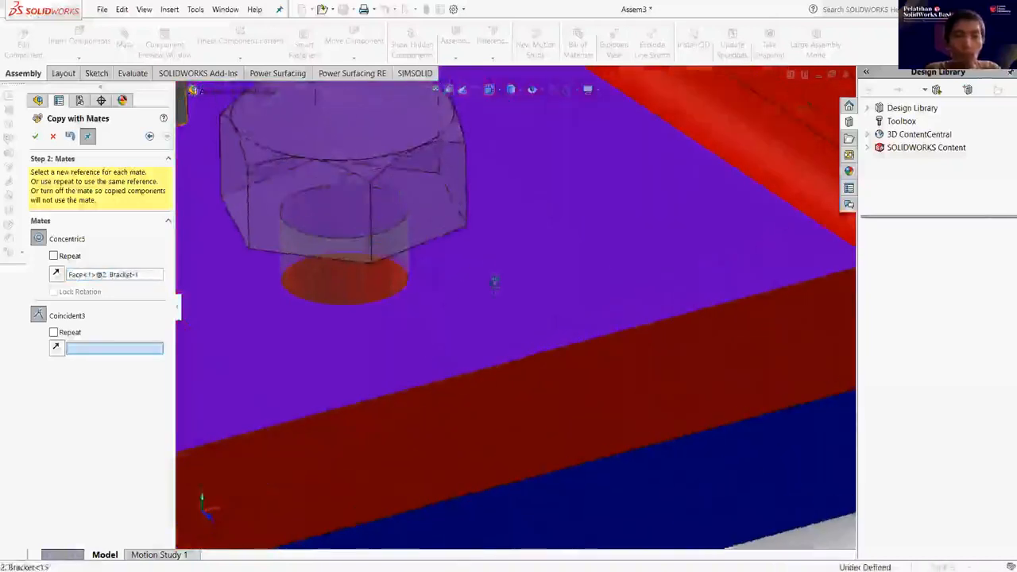
{"action": "middle_click_drag", "start_coordinate": [440, 302], "coordinate": [469, 342]}
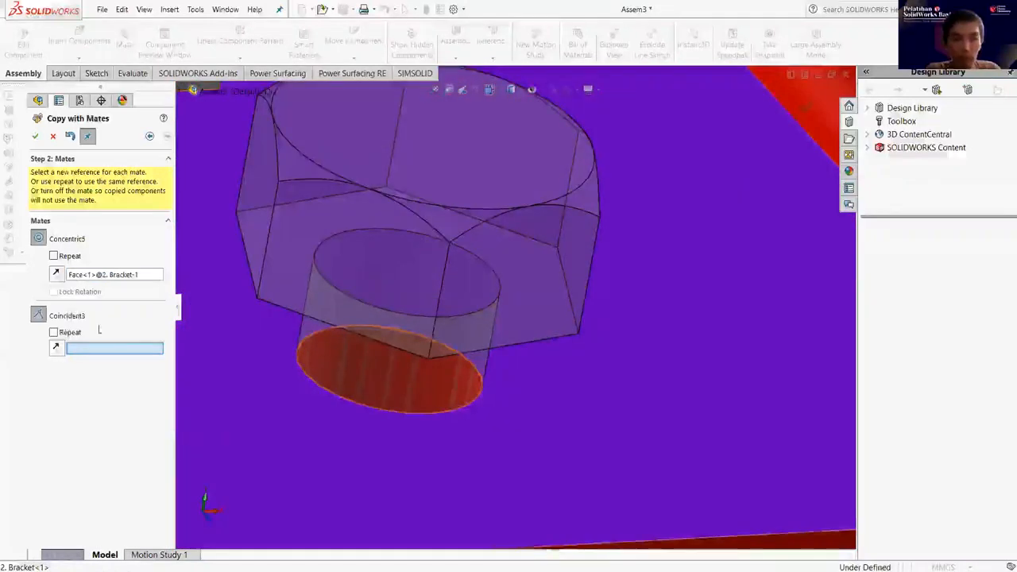
{"action": "left_click", "coordinate": [54, 333]}
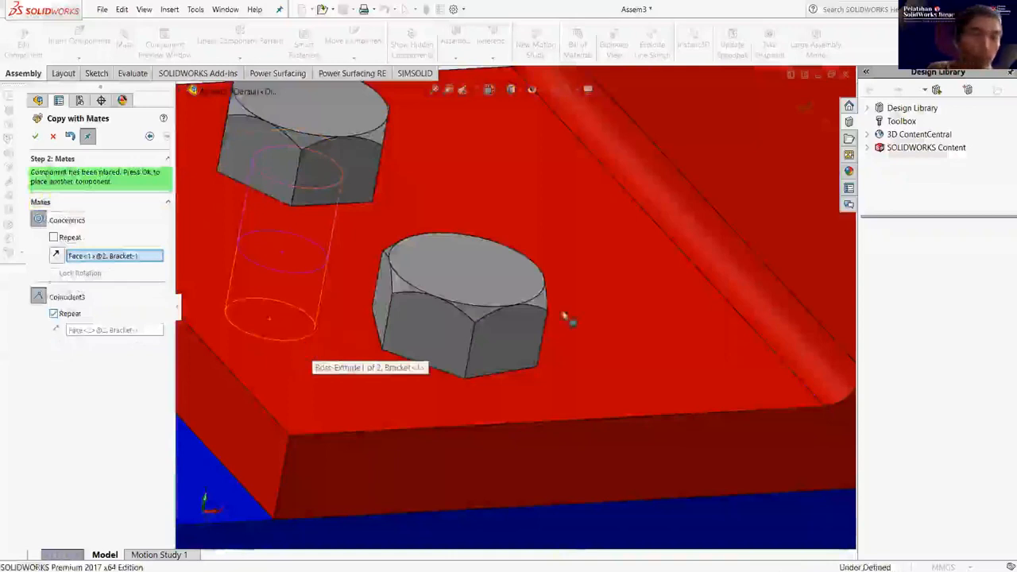
Confirm the bolt copy in the first bracket's front hole and end Copy with Mates without placing another.
{"action": "scroll", "coordinate": [564, 315], "scroll_direction": "up", "scroll_amount": 4}
{"action": "scroll", "coordinate": [763, 294], "scroll_direction": "up", "scroll_amount": 3}
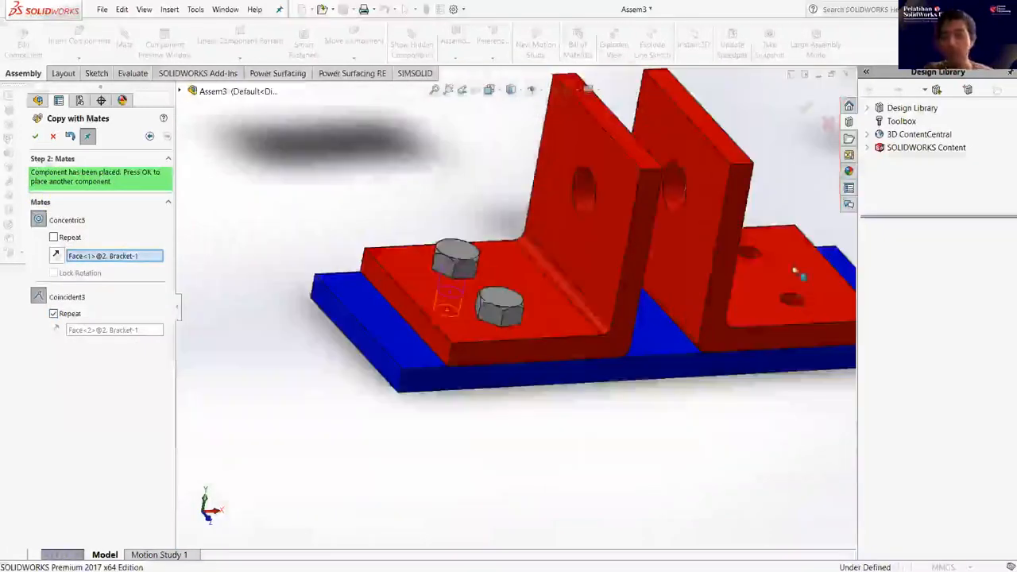
{"action": "scroll", "coordinate": [793, 301], "scroll_direction": "down", "scroll_amount": 4}
{"action": "middle_click_drag", "start_coordinate": [726, 313], "coordinate": [570, 323]}
{"action": "scroll", "coordinate": [568, 321], "scroll_direction": "up", "scroll_amount": 3}
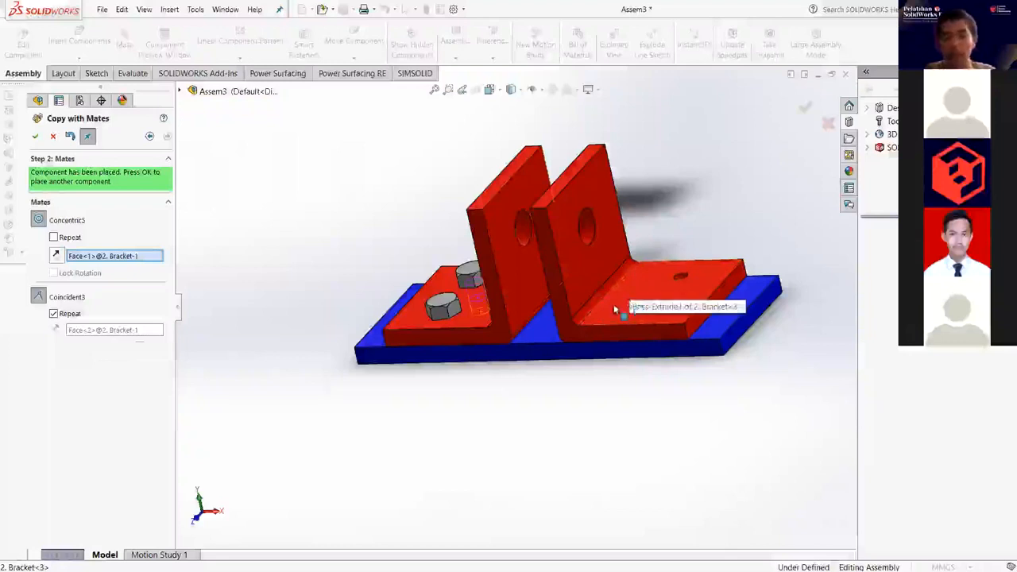
{"action": "middle_click_drag", "start_coordinate": [368, 256], "coordinate": [429, 153]}
{"action": "scroll", "coordinate": [461, 281], "scroll_direction": "down", "scroll_amount": 5}
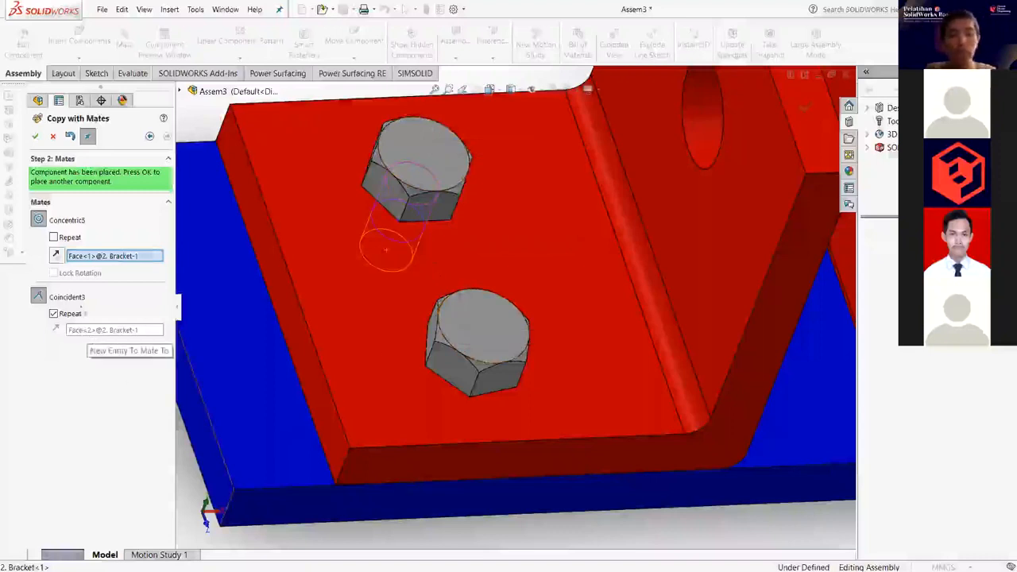
{"action": "left_click", "coordinate": [37, 137]}
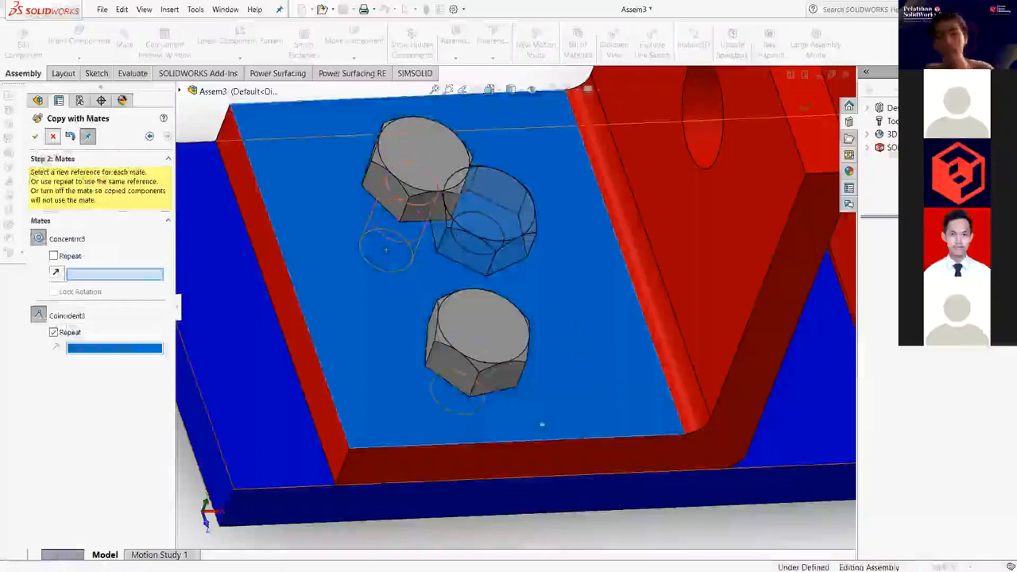
{"action": "key", "text": "Escape"}
Duplicate the first bracket's front bolt without its mates and place the copy in the free space beside the second bracket.
{"action": "scroll", "coordinate": [571, 354], "scroll_direction": "up", "scroll_amount": 5}
{"action": "middle_click_drag", "start_coordinate": [572, 360], "coordinate": [572, 360]}
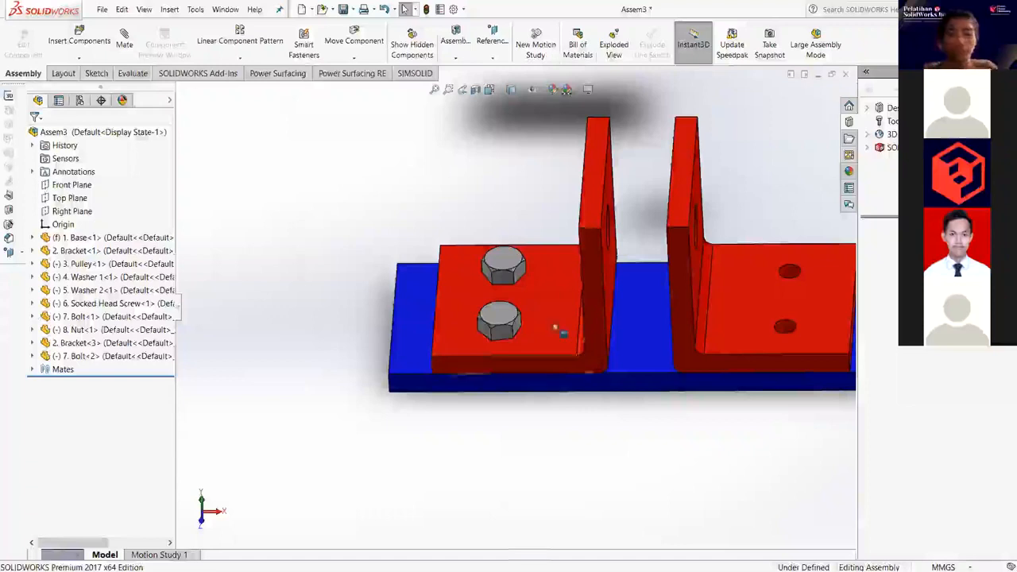
{"action": "scroll", "coordinate": [507, 328], "scroll_direction": "up", "scroll_amount": 2}
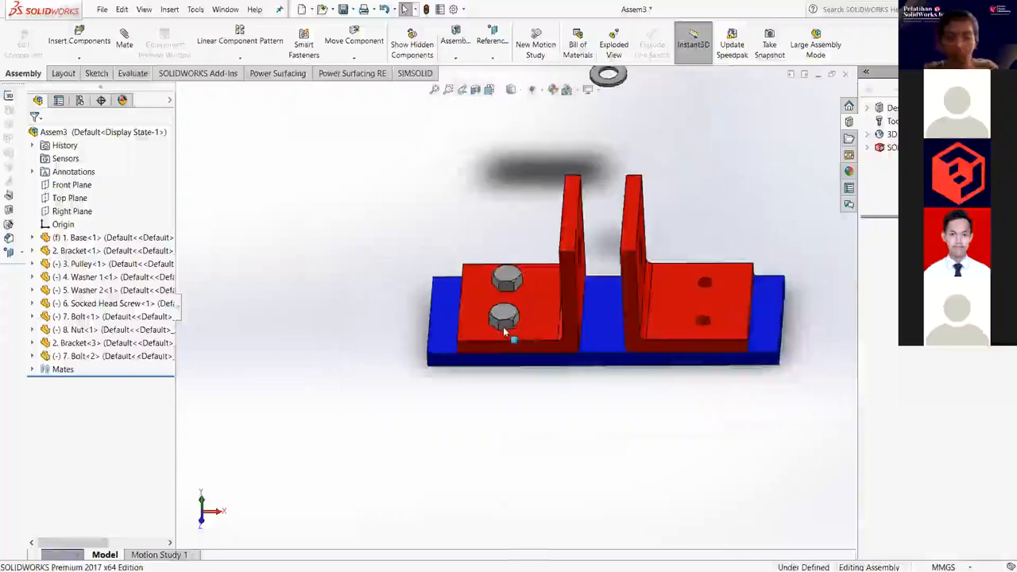
{"action": "scroll", "coordinate": [508, 334], "scroll_direction": "down", "scroll_amount": 2}
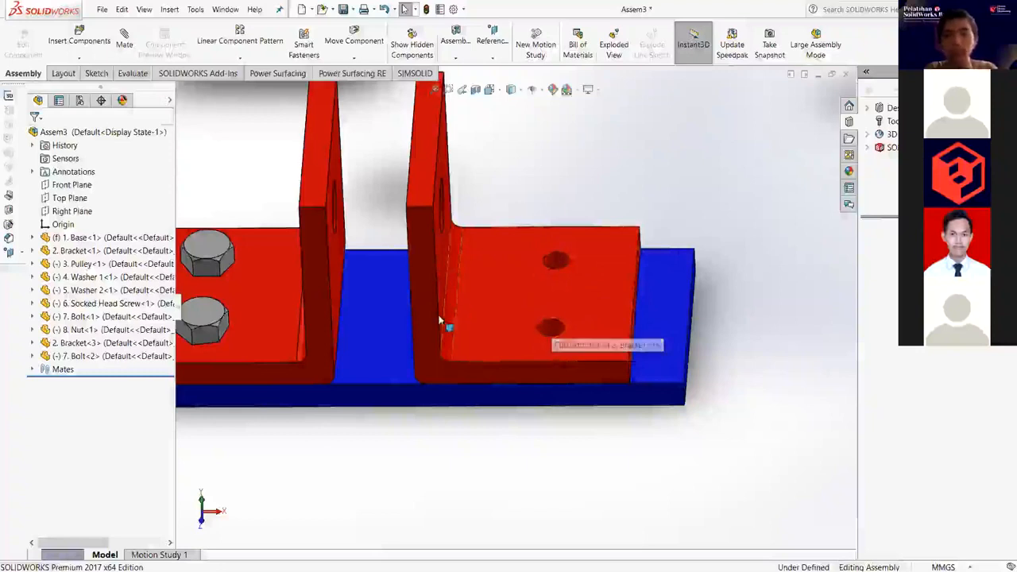
{"action": "scroll", "coordinate": [416, 348], "scroll_direction": "up", "scroll_amount": 5}
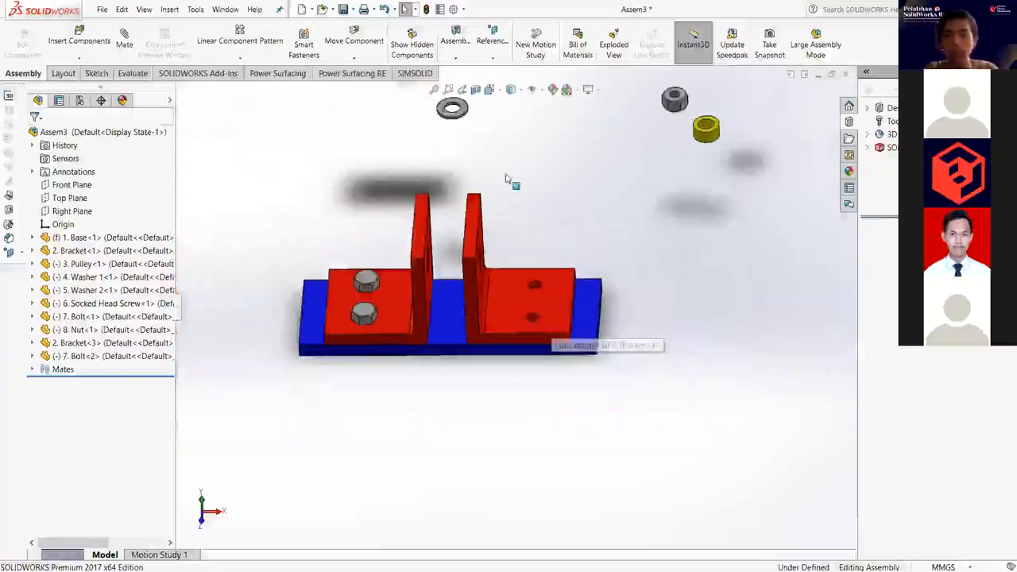
{"action": "scroll", "coordinate": [513, 270], "scroll_direction": "down", "scroll_amount": 4}
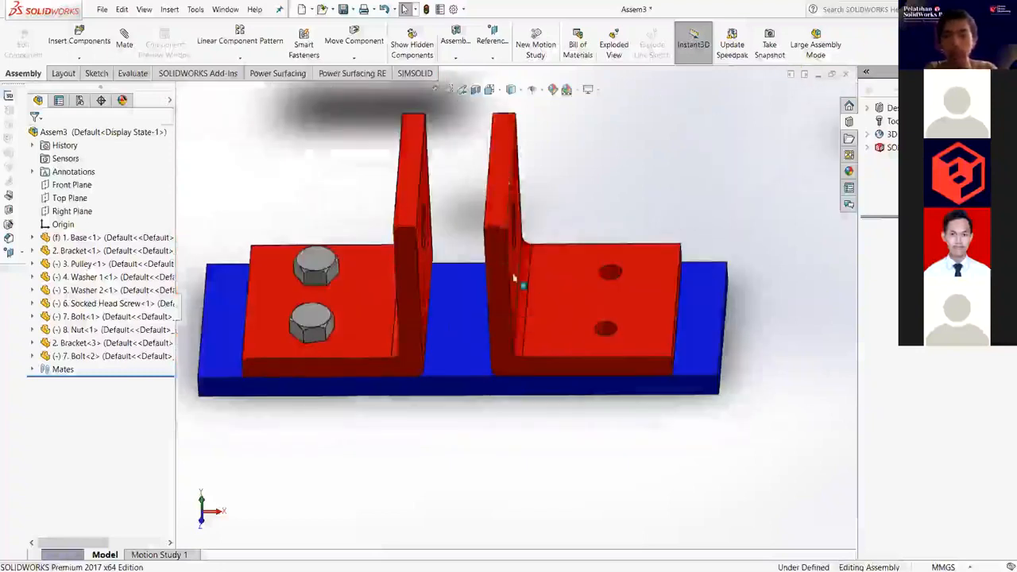
{"action": "left_click", "coordinate": [319, 333]}
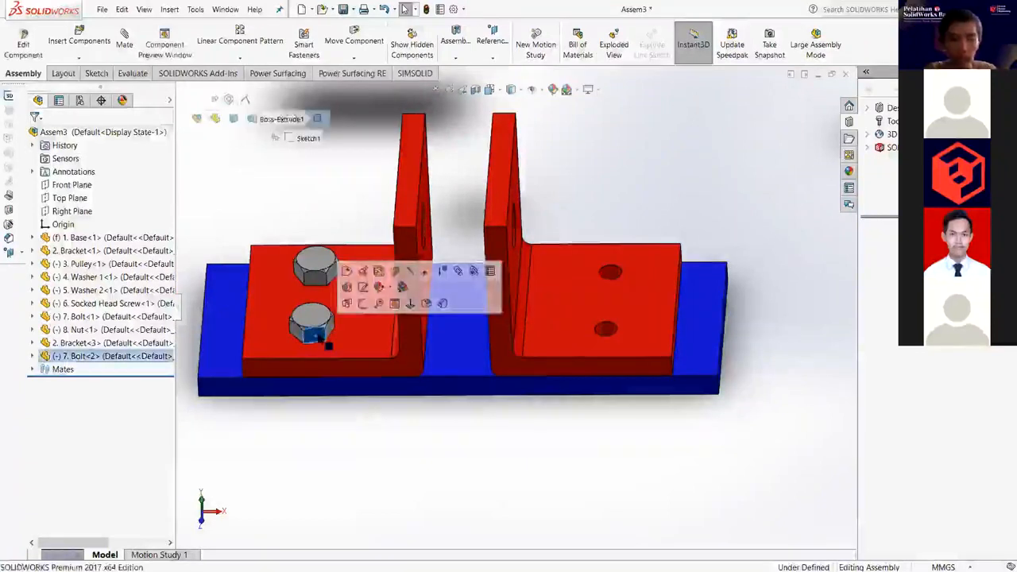
{"action": "left_click_drag", "start_coordinate": [321, 339], "coordinate": [401, 354]}
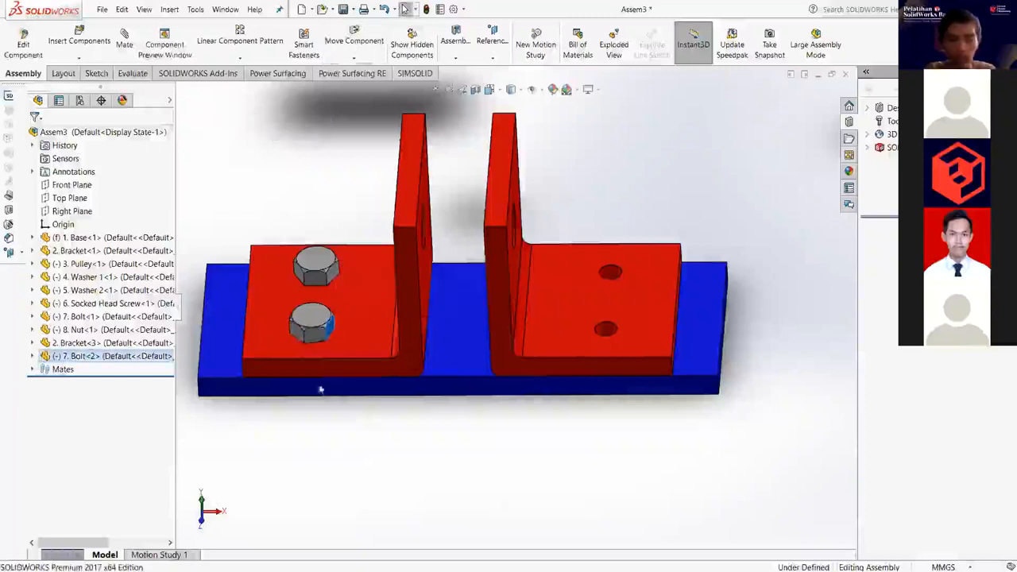
{"action": "left_click", "coordinate": [318, 342]}
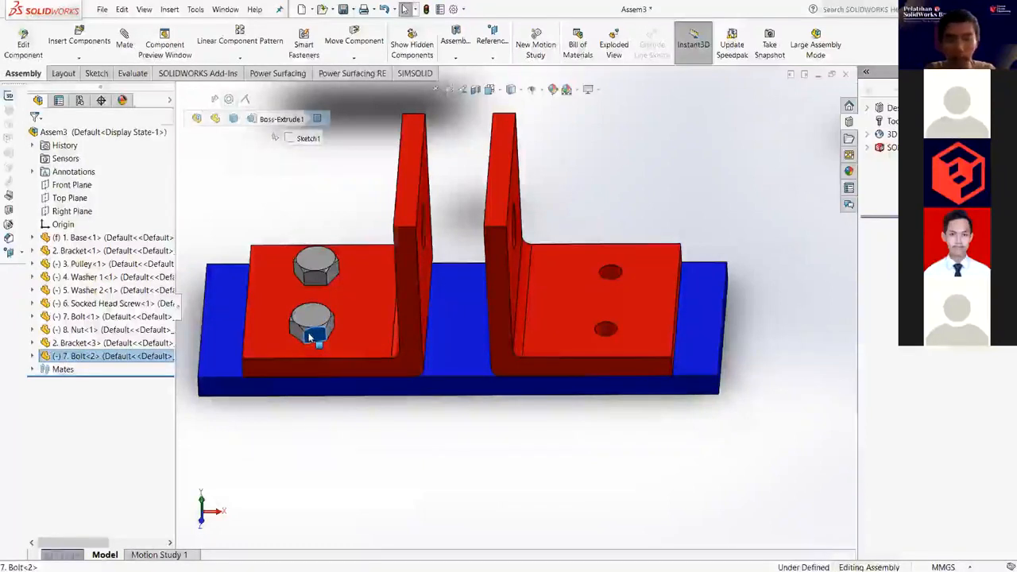
{"action": "left_click_drag", "start_coordinate": [310, 338], "coordinate": [642, 318], "text": "ctrl"}
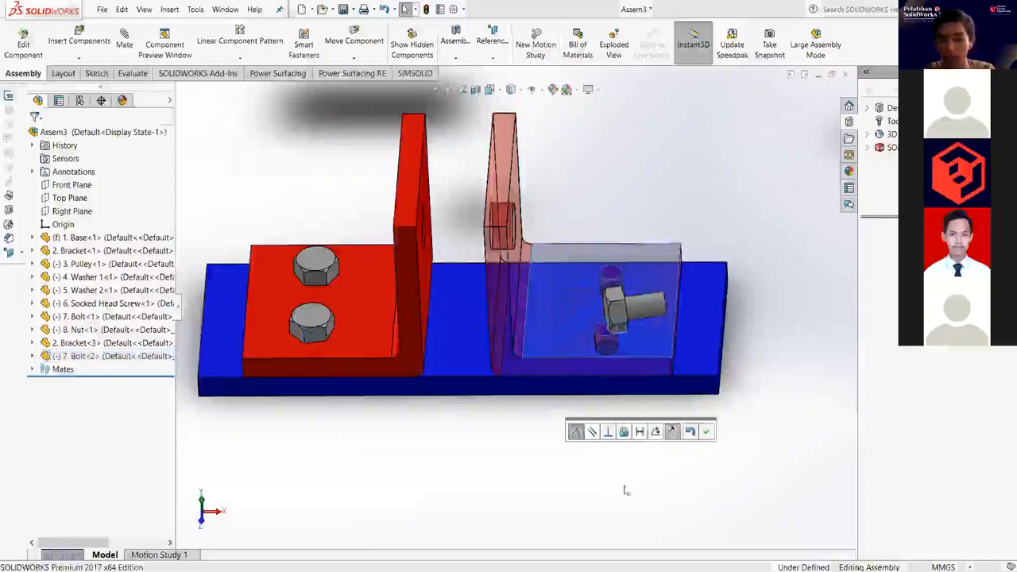
{"action": "left_click_drag", "start_coordinate": [648, 318], "coordinate": [758, 251]}
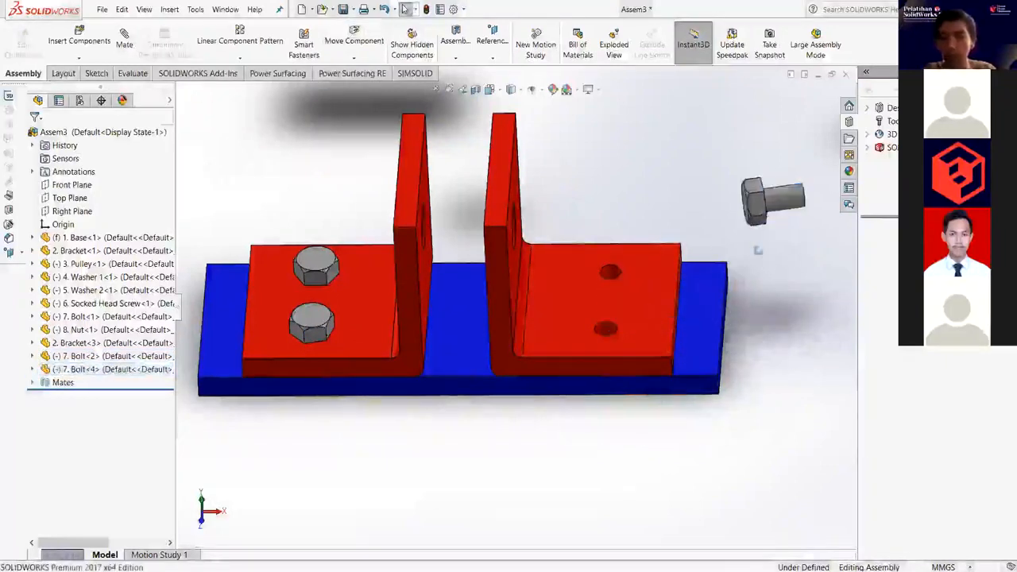
Add a concentric mate between the duplicated bolt's shank and the front mounting hole in the second bracket's foot.
{"action": "scroll", "coordinate": [707, 243], "scroll_direction": "down", "scroll_amount": 3}
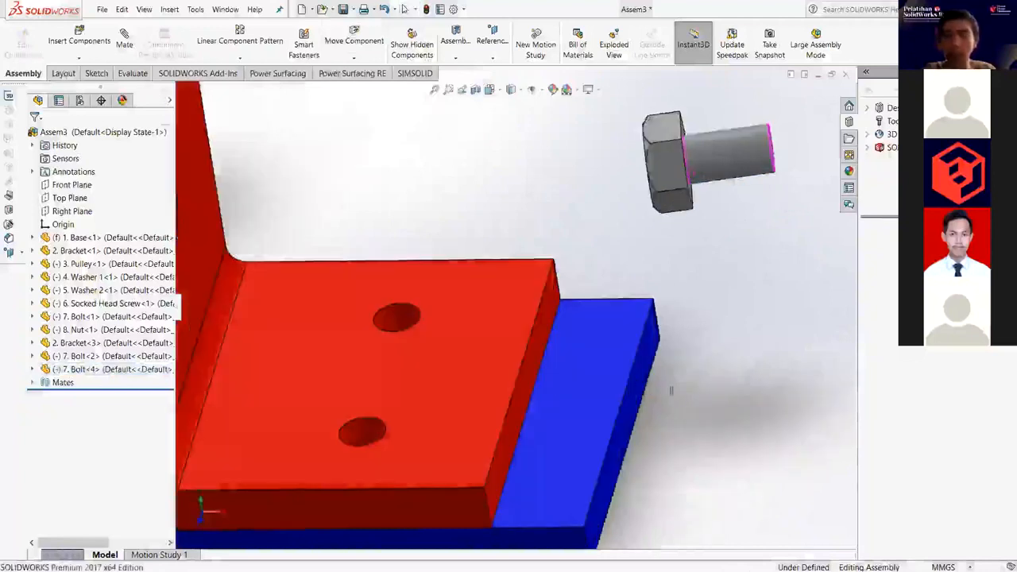
{"action": "middle_click_drag", "start_coordinate": [577, 409], "coordinate": [491, 370]}
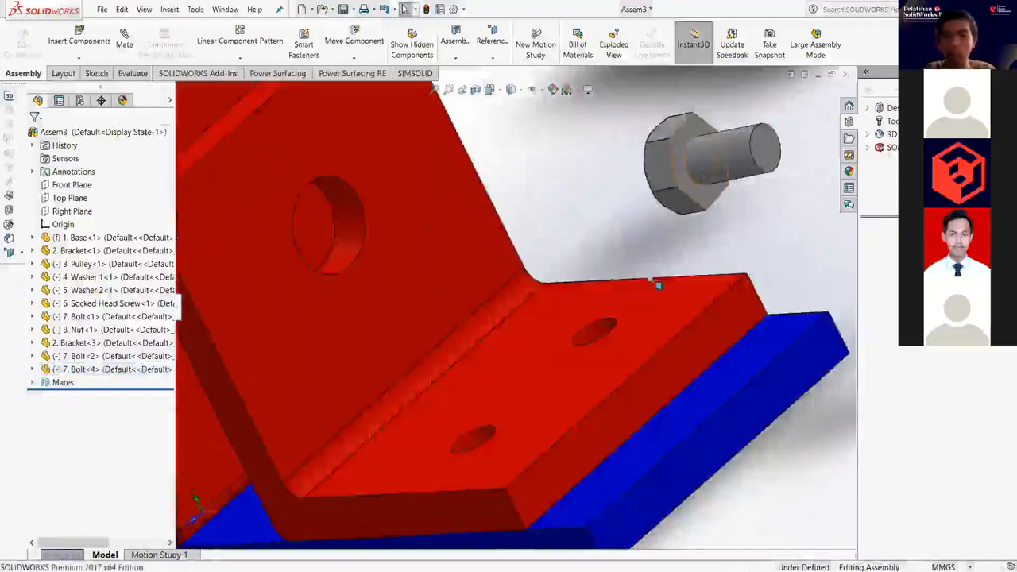
{"action": "key", "text": "ctrl+shift+z"}
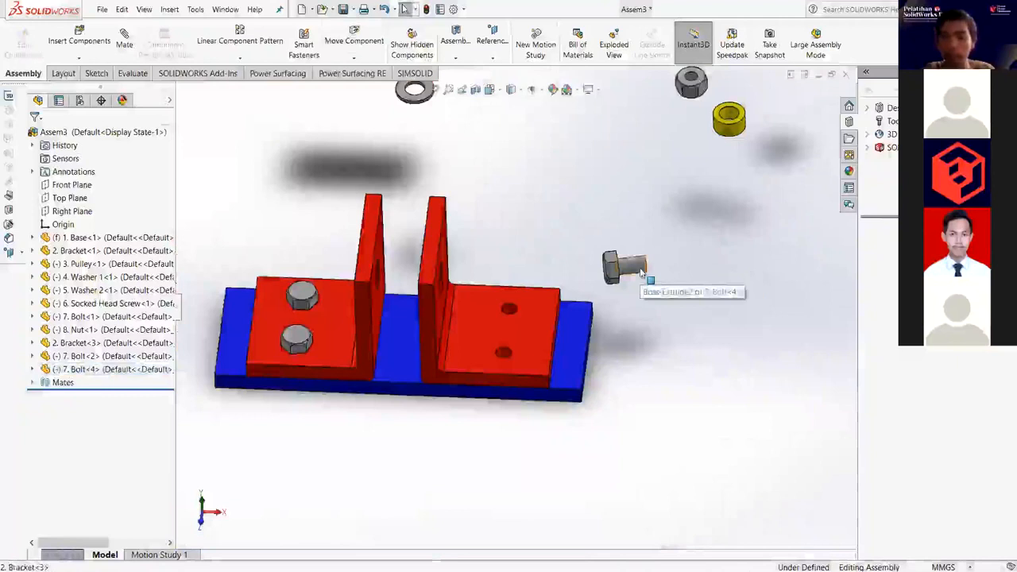
{"action": "left_click", "coordinate": [642, 272]}
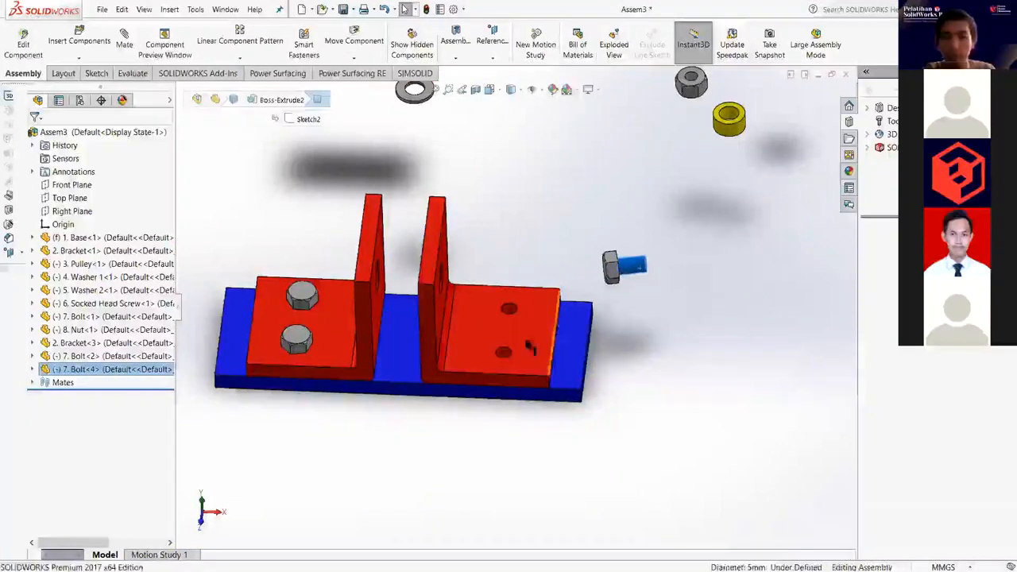
{"action": "scroll", "coordinate": [491, 369], "scroll_direction": "down", "scroll_amount": 2}
{"action": "scroll", "coordinate": [491, 369], "scroll_direction": "down", "scroll_amount": 3}
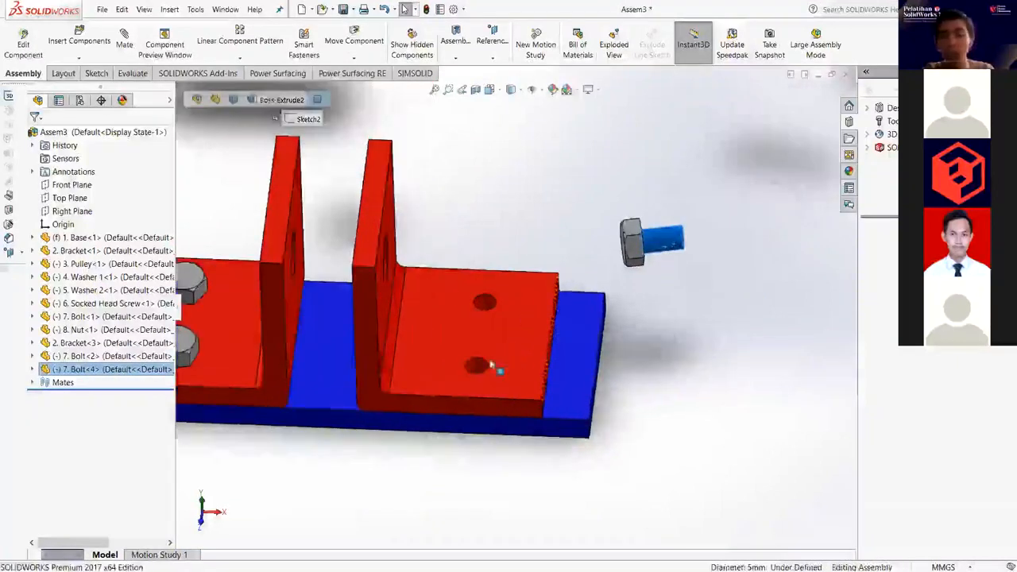
{"action": "scroll", "coordinate": [446, 384], "scroll_direction": "down", "scroll_amount": 2}
{"action": "scroll", "coordinate": [446, 384], "scroll_direction": "down", "scroll_amount": 2}
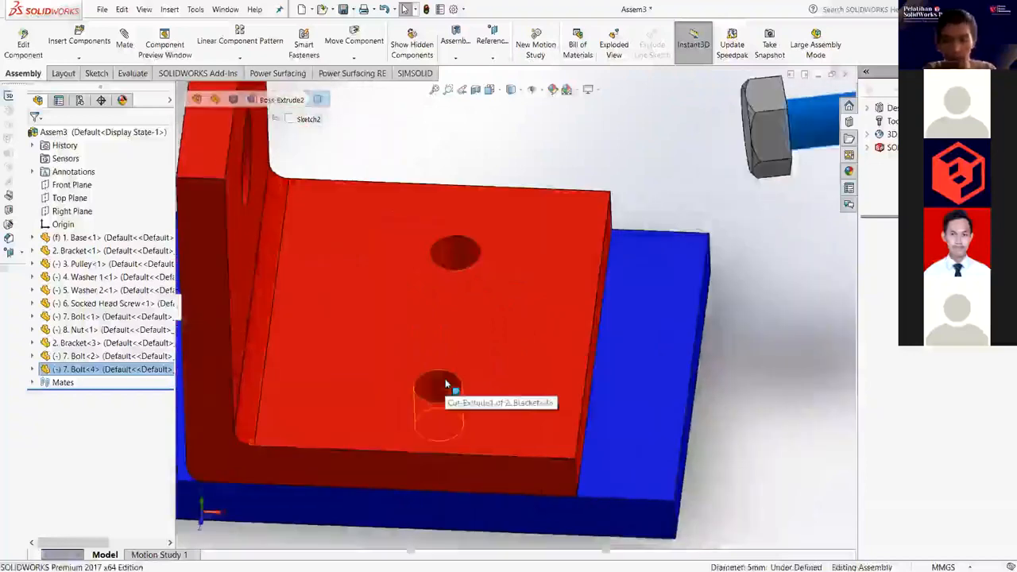
{"action": "left_click", "coordinate": [446, 385], "text": "ctrl"}
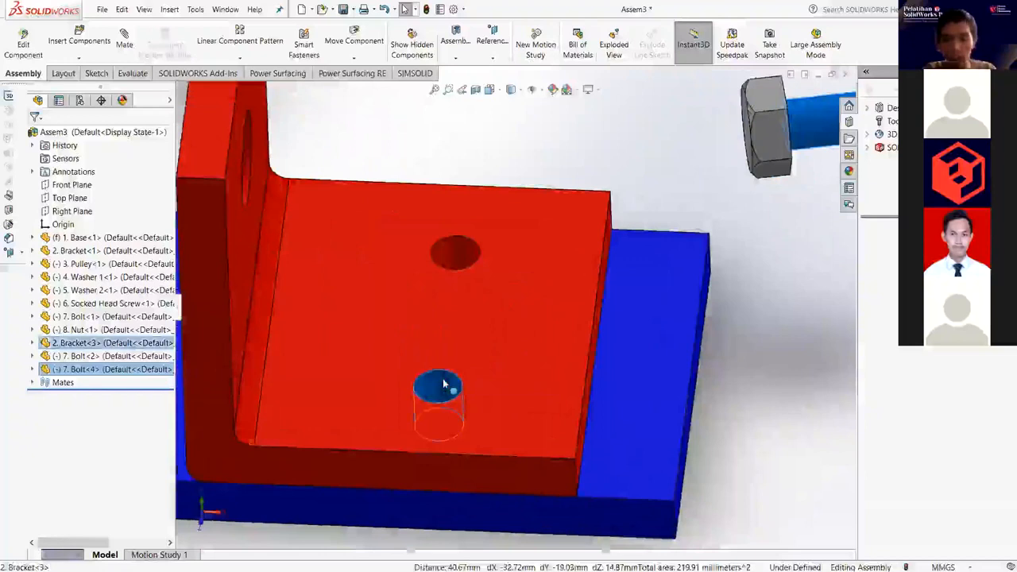
{"action": "left_click", "coordinate": [522, 376]}
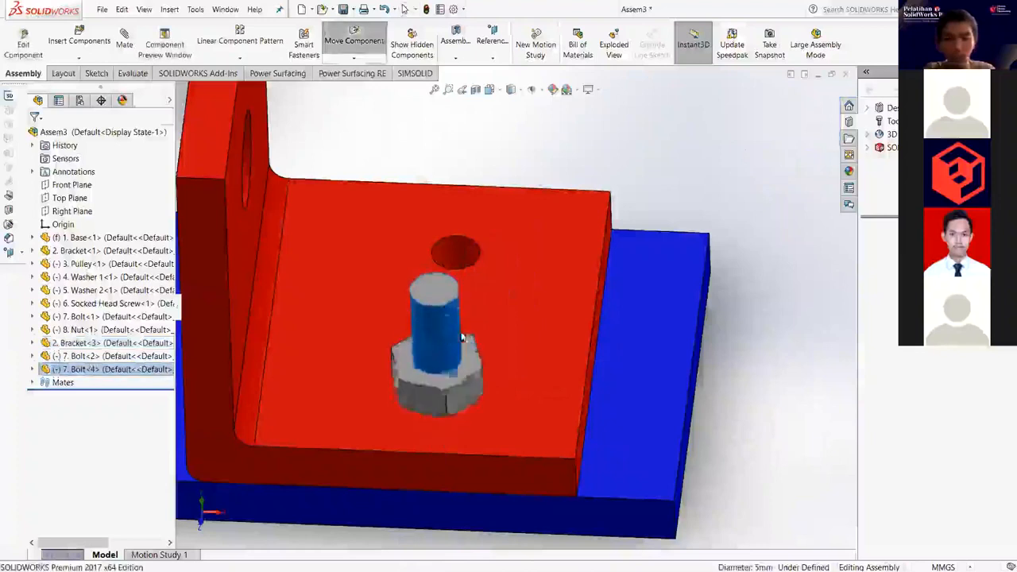
{"action": "key", "text": "Escape"}
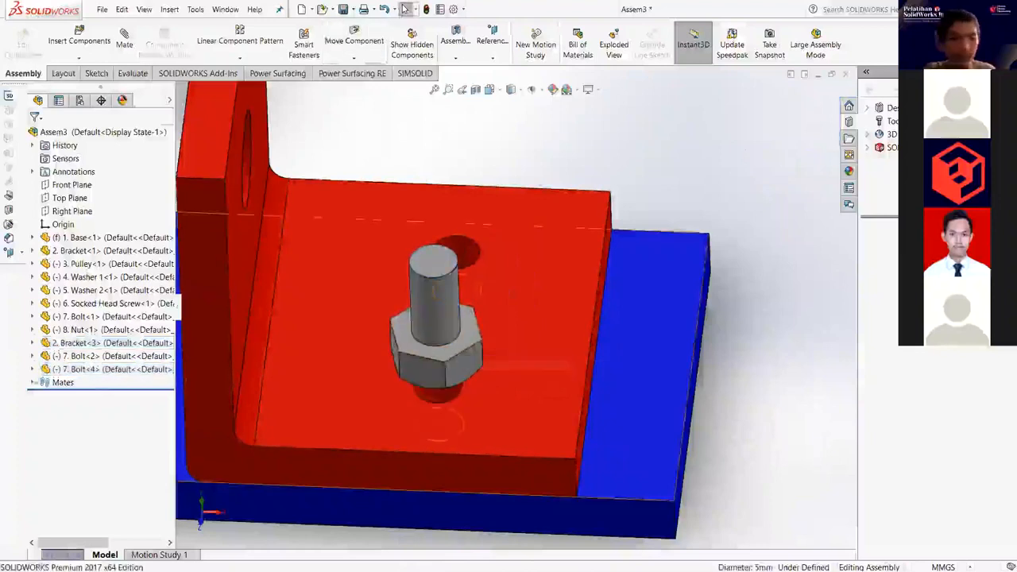
Flip the alignment of the concentric mate on the second bracket's bolt so its head points up, and close the mate.
{"action": "left_click", "coordinate": [33, 383]}
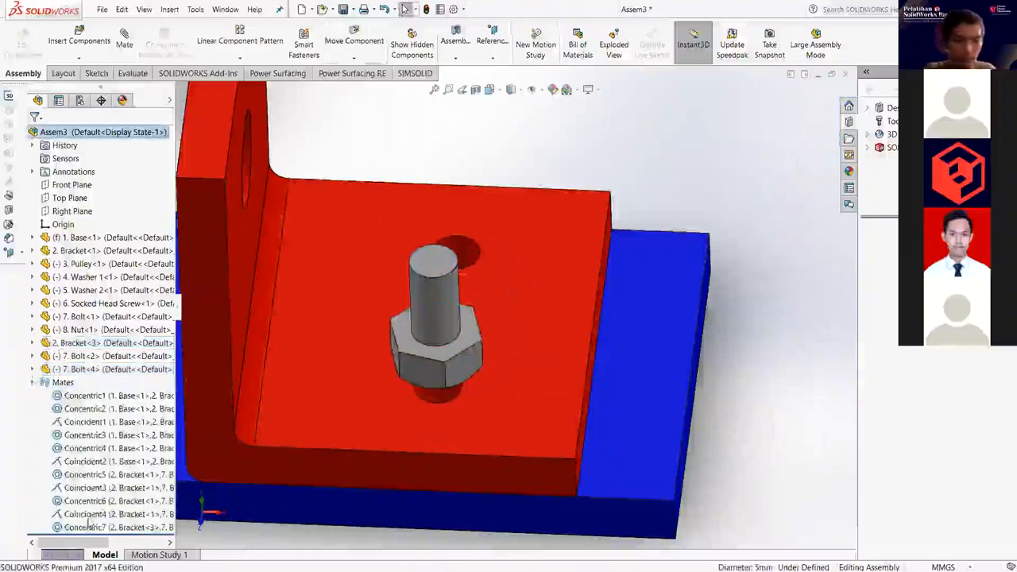
{"action": "left_click", "coordinate": [90, 527]}
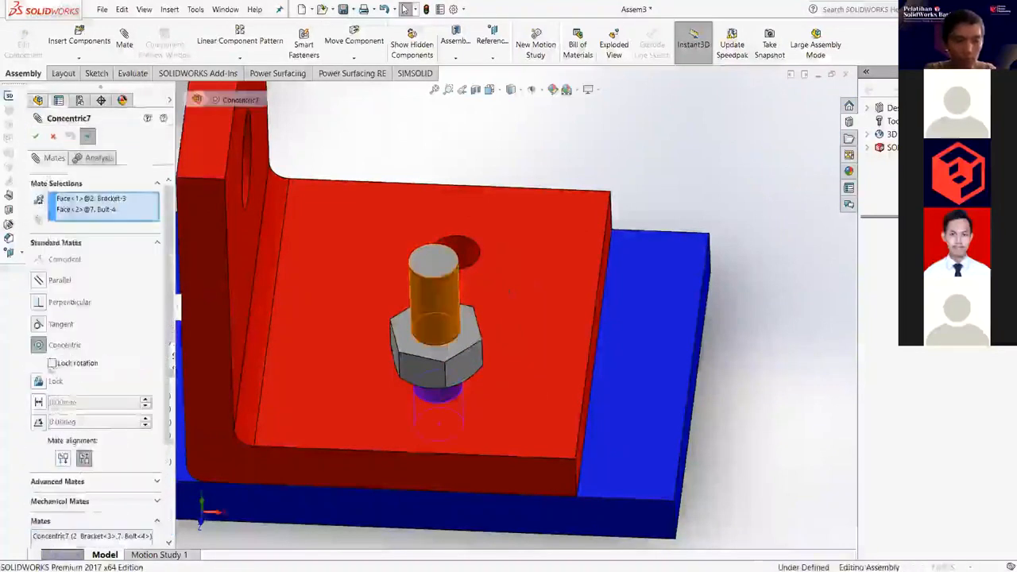
{"action": "left_click", "coordinate": [63, 458]}
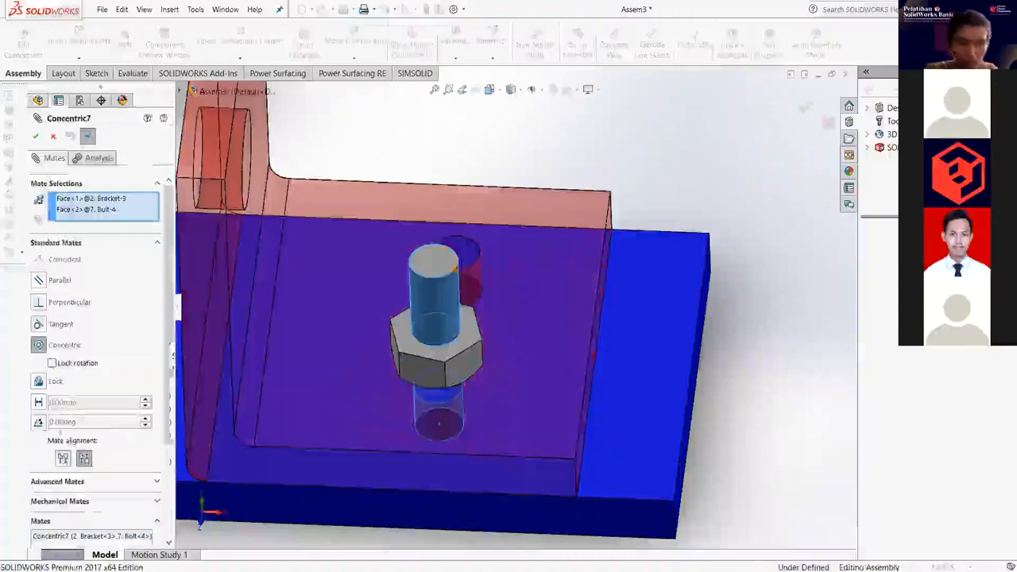
{"action": "left_click", "coordinate": [35, 136]}
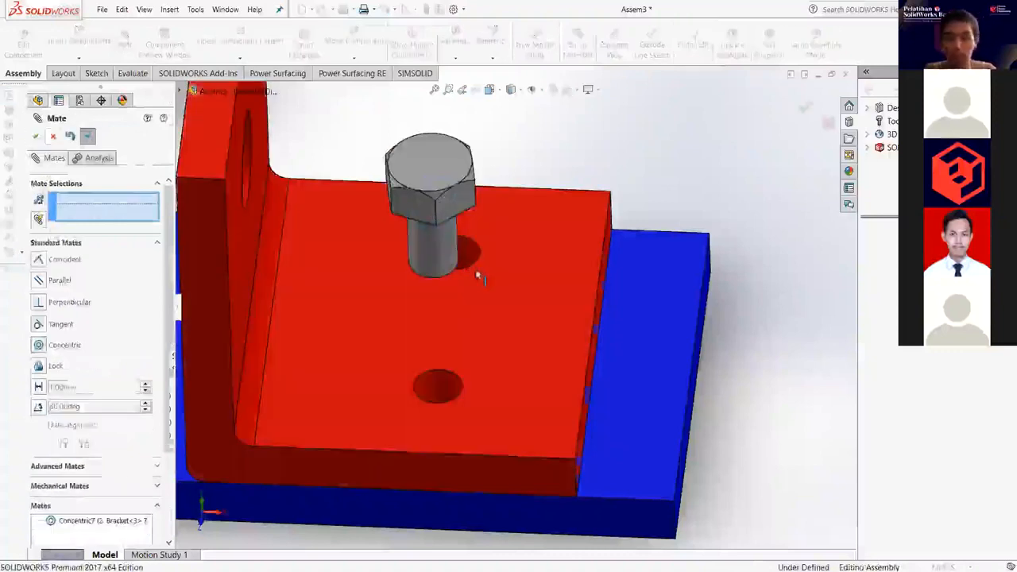
{"action": "key", "text": "Escape"}
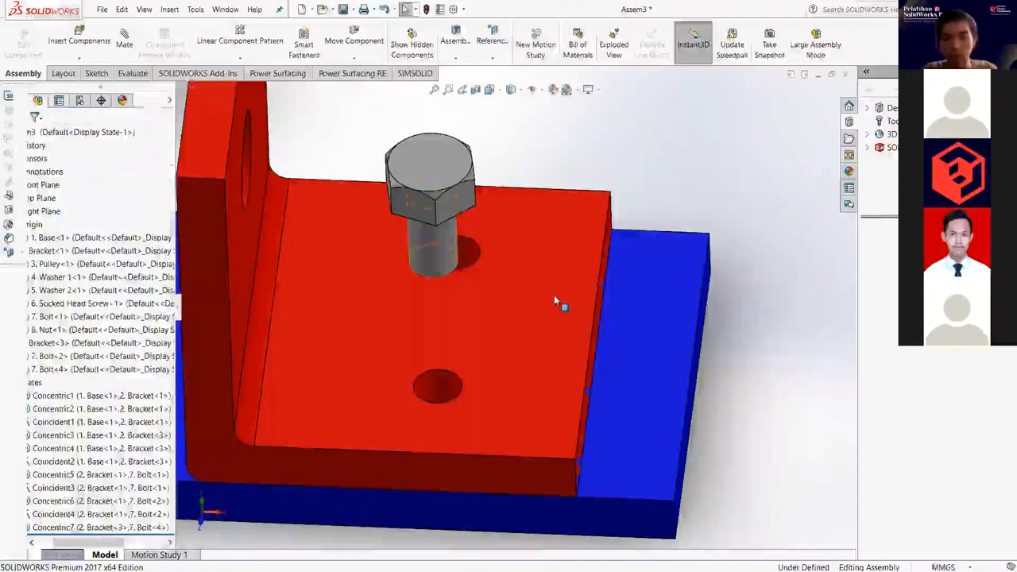
Add a coincident mate between the underside of the bolt's head and the top face of the second bracket's foot.
{"action": "middle_click_drag", "start_coordinate": [554, 300], "coordinate": [567, 242]}
{"action": "scroll", "coordinate": [553, 260], "scroll_direction": "down", "scroll_amount": 3}
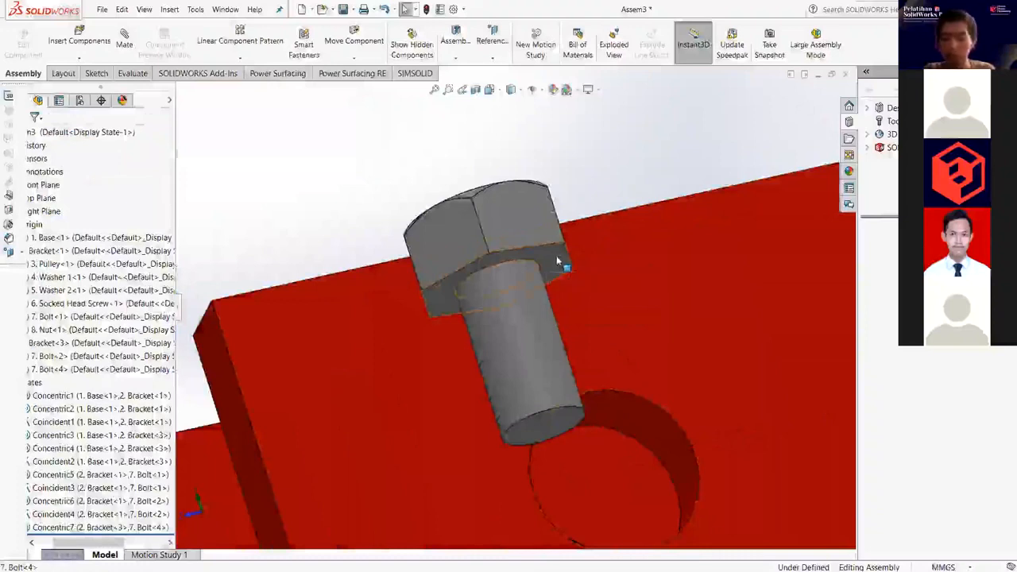
{"action": "left_click", "coordinate": [557, 261]}
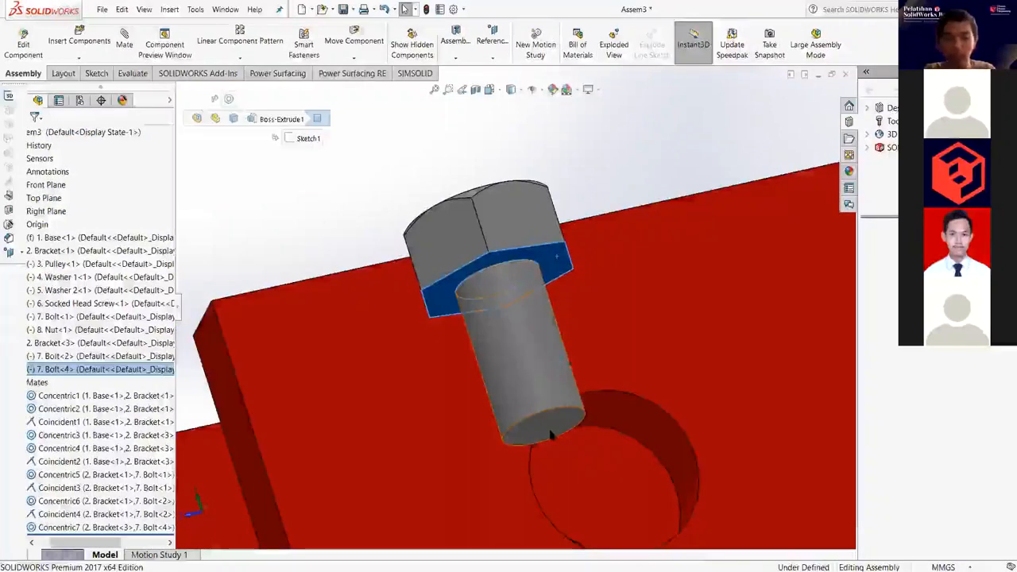
{"action": "middle_click_drag", "start_coordinate": [551, 430], "coordinate": [579, 378]}
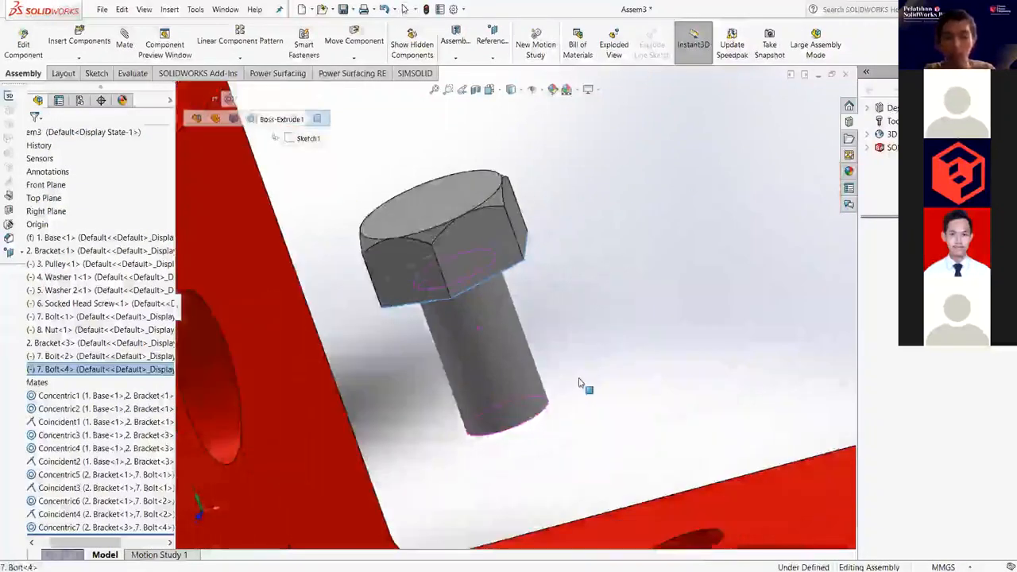
{"action": "key", "text": "f"}
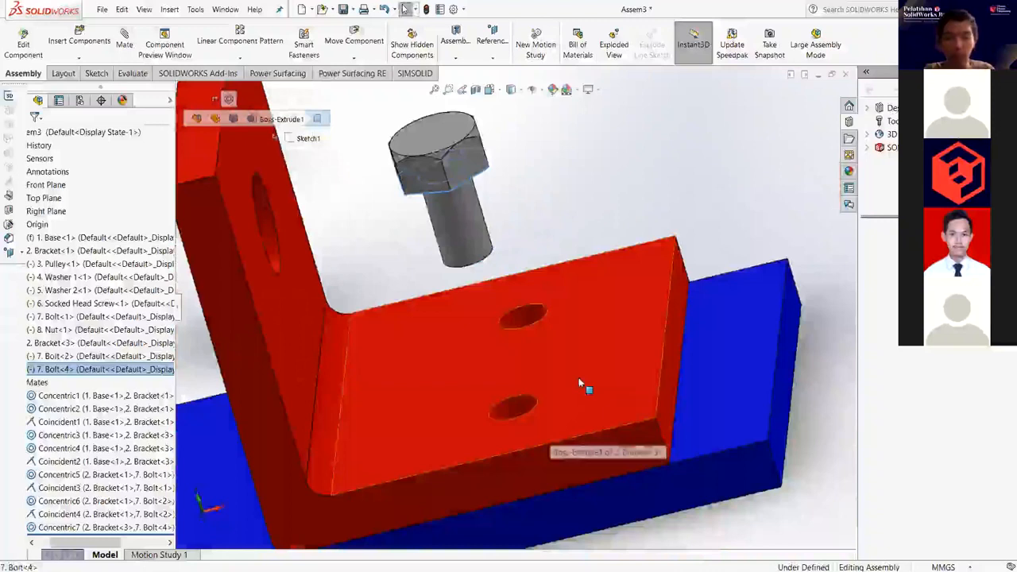
{"action": "left_click", "coordinate": [579, 383], "text": "ctrl"}
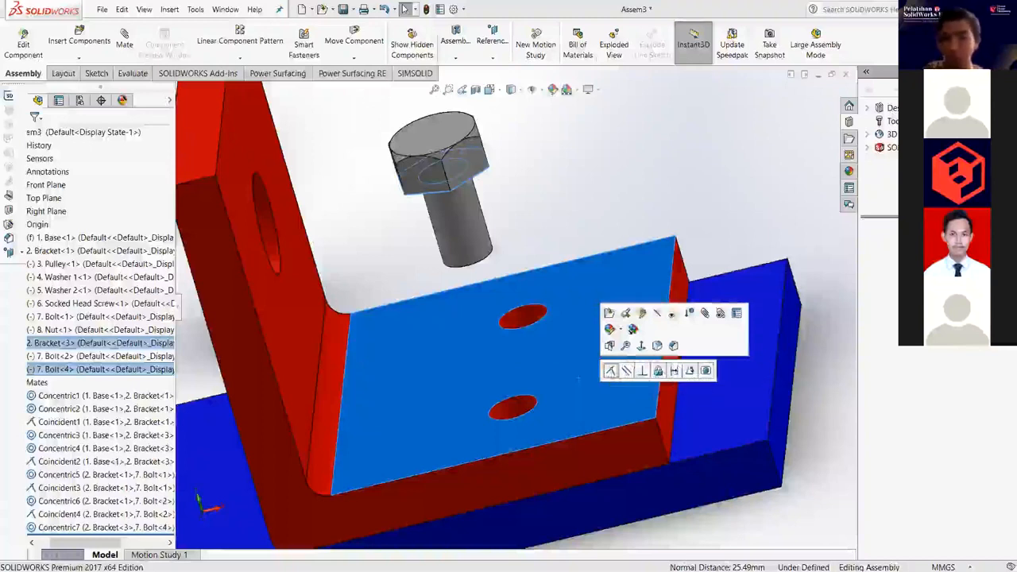
{"action": "left_click", "coordinate": [610, 371]}
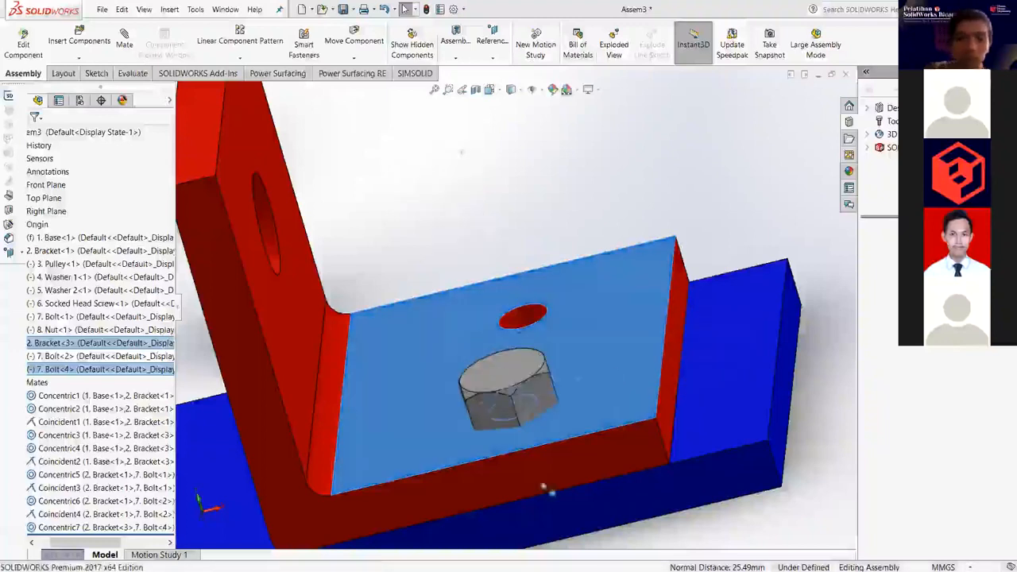
Examine the seated bolts on both brackets, the remaining empty hole and the loose parts around the assembly.
{"action": "scroll", "coordinate": [537, 433], "scroll_direction": "up", "scroll_amount": 4}
{"action": "middle_click_drag", "start_coordinate": [513, 309], "coordinate": [564, 338]}
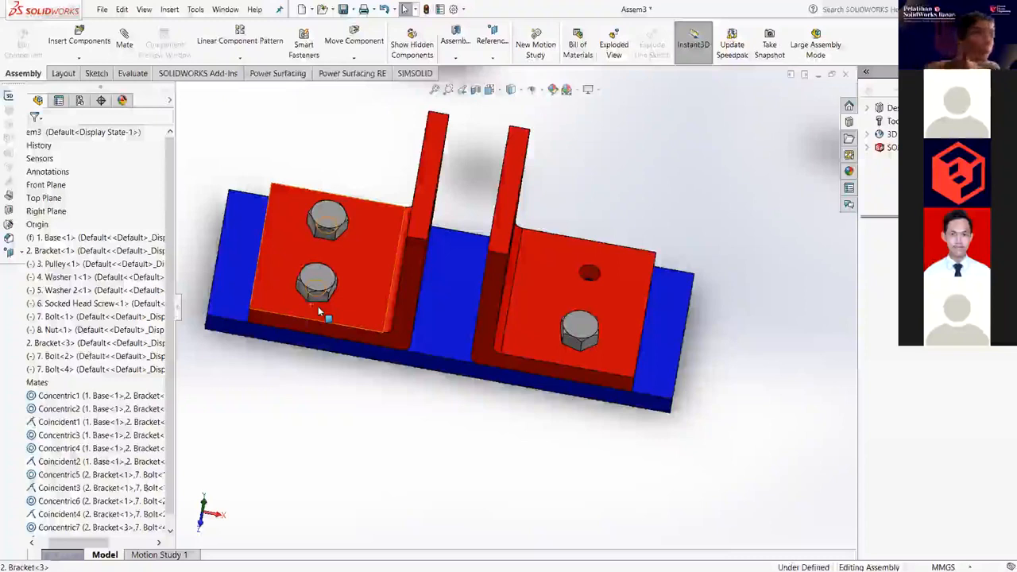
{"action": "scroll", "coordinate": [573, 243], "scroll_direction": "down", "scroll_amount": 2}
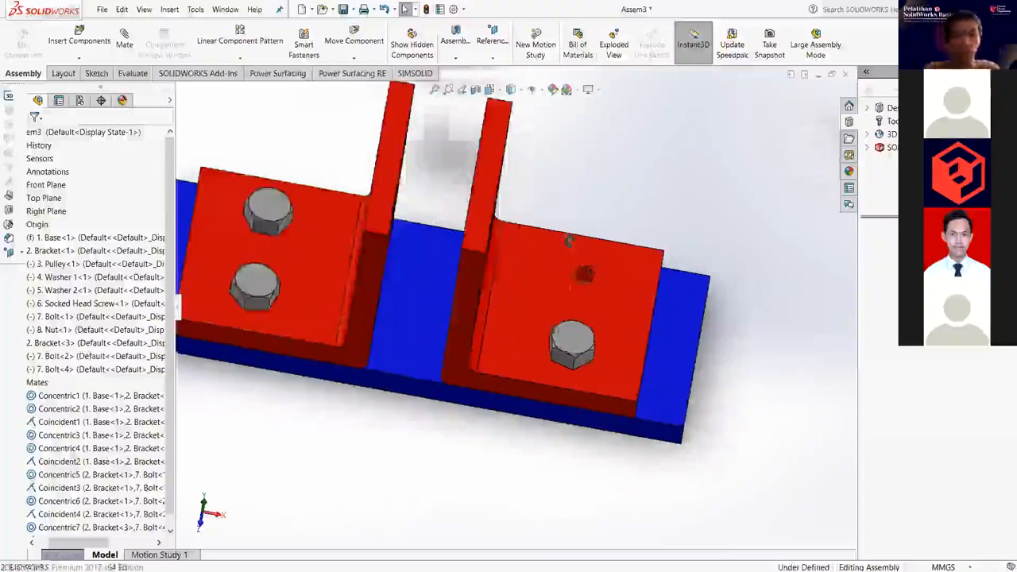
{"action": "scroll", "coordinate": [490, 256], "scroll_direction": "up", "scroll_amount": 4}
{"action": "scroll", "coordinate": [611, 207], "scroll_direction": "down", "scroll_amount": 2}
{"action": "middle_click_drag", "start_coordinate": [570, 420], "coordinate": [502, 205]}
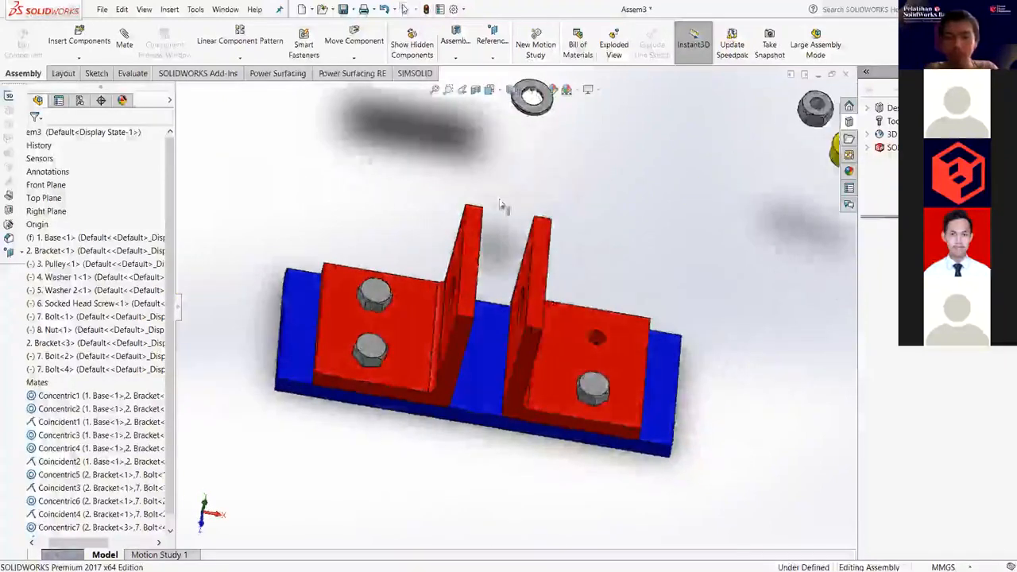
{"action": "scroll", "coordinate": [501, 205], "scroll_direction": "up", "scroll_amount": 3}
{"action": "scroll", "coordinate": [402, 302], "scroll_direction": "down", "scroll_amount": 4}
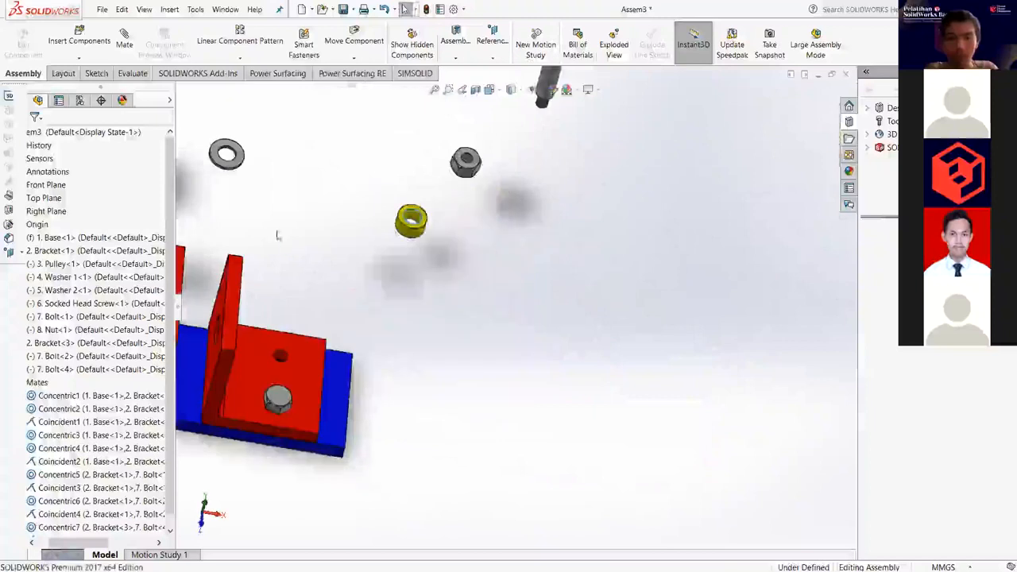
{"action": "middle_click_drag", "start_coordinate": [469, 326], "coordinate": [420, 293]}
{"action": "scroll", "coordinate": [319, 280], "scroll_direction": "up", "scroll_amount": 2}
{"action": "scroll", "coordinate": [321, 278], "scroll_direction": "down", "scroll_amount": 1}
{"action": "middle_click_drag", "start_coordinate": [344, 276], "coordinate": [358, 242]}
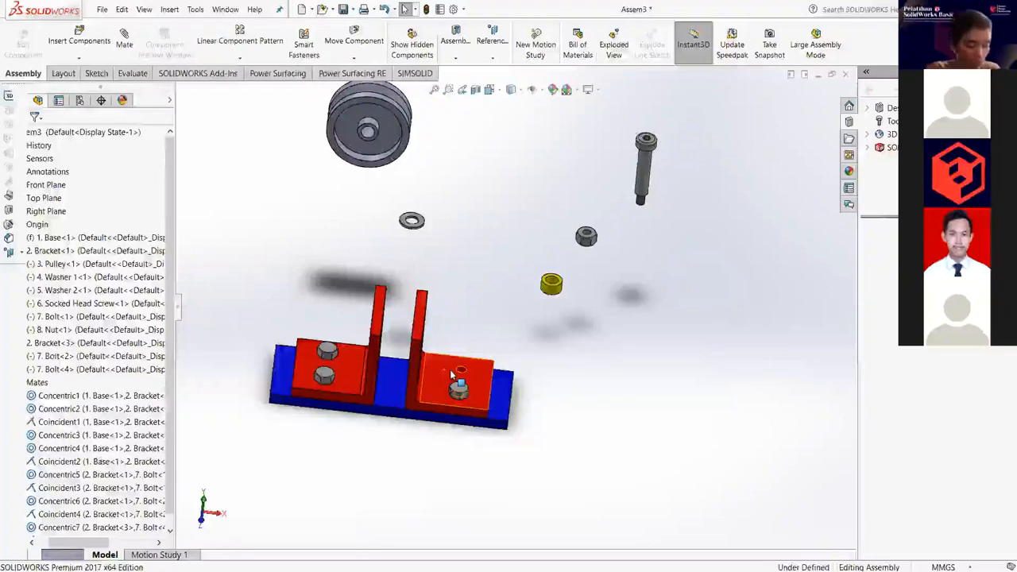
Check which faces the first coincident mate joins, and list all mates belonging to the base.
{"action": "left_click", "coordinate": [61, 395]}
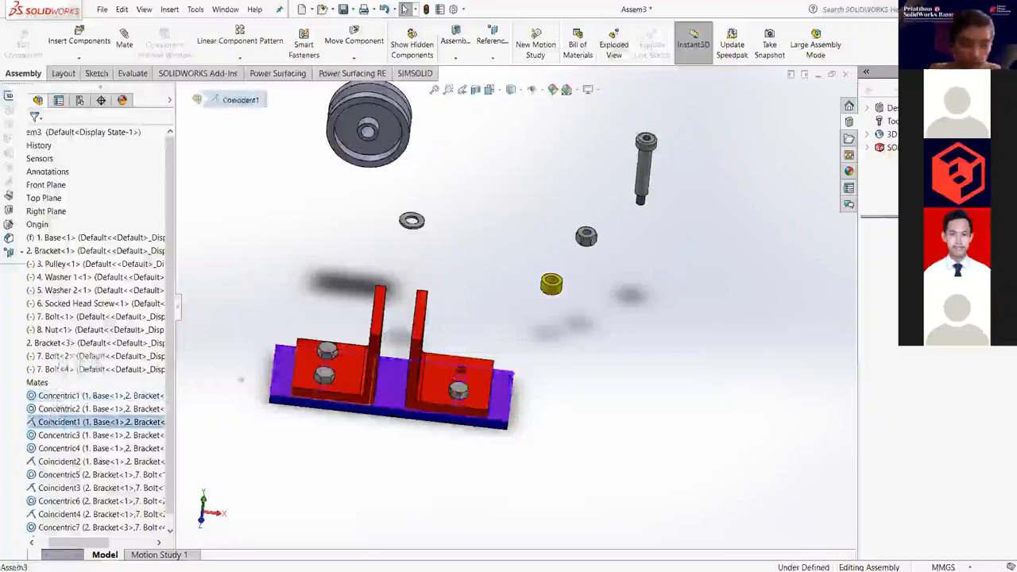
{"action": "left_click", "coordinate": [59, 422]}
{"action": "left_click", "coordinate": [280, 371]}
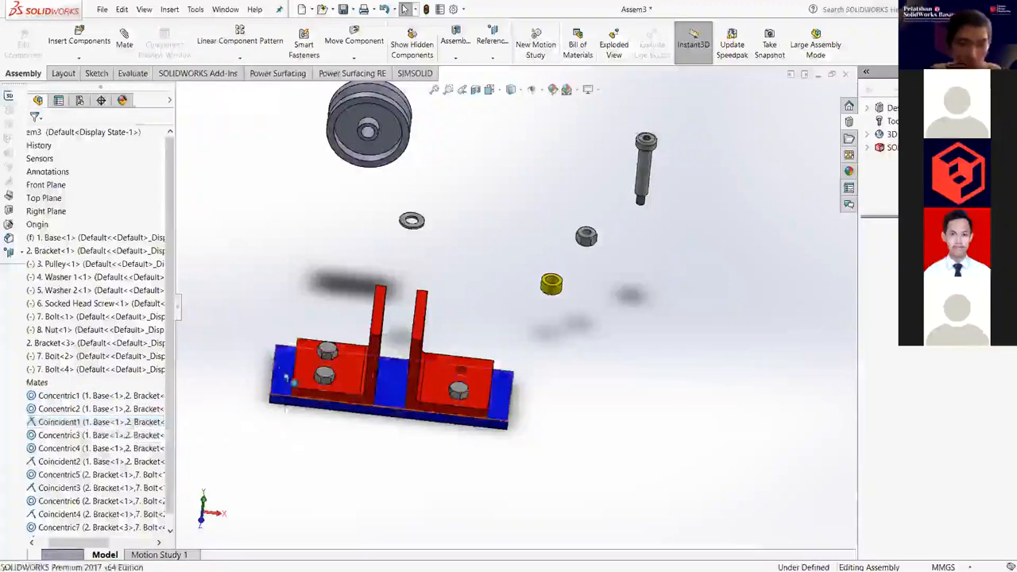
{"action": "right_click", "coordinate": [418, 162]}
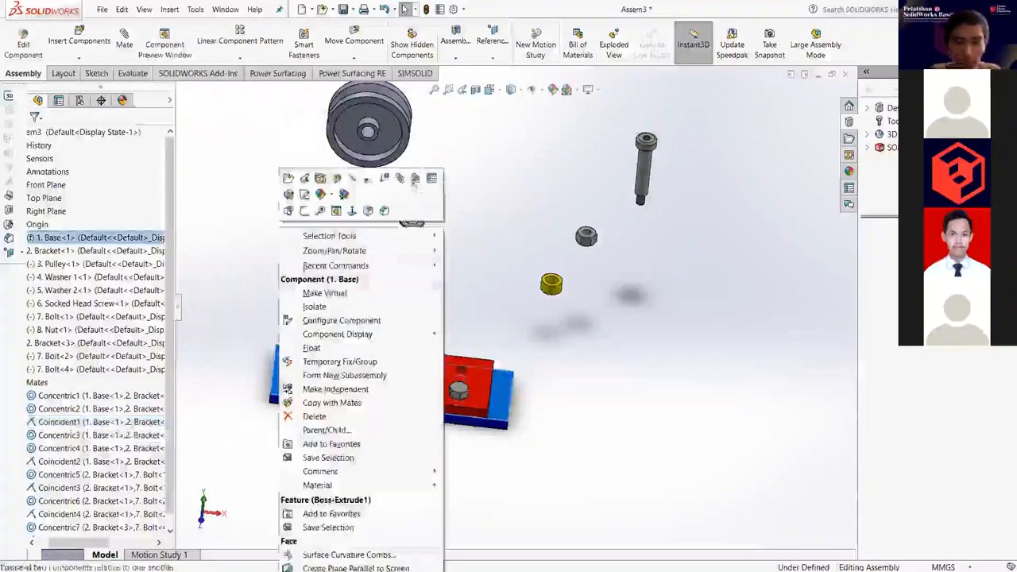
{"action": "left_click", "coordinate": [415, 186]}
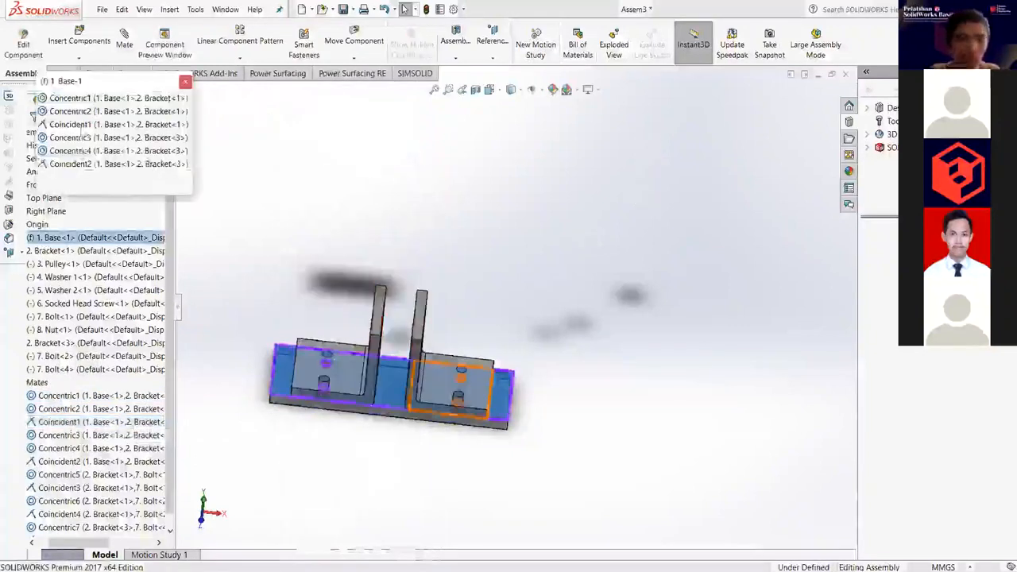
Inspect the base's concentric and coincident mates with both brackets one by one, and close the mate list.
{"action": "left_click", "coordinate": [80, 98]}
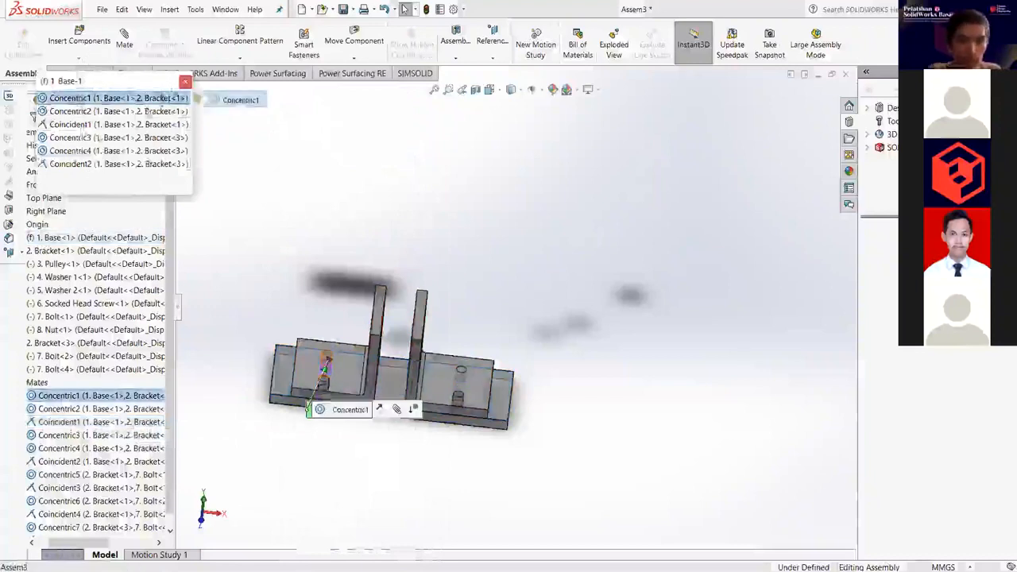
{"action": "left_click", "coordinate": [139, 112]}
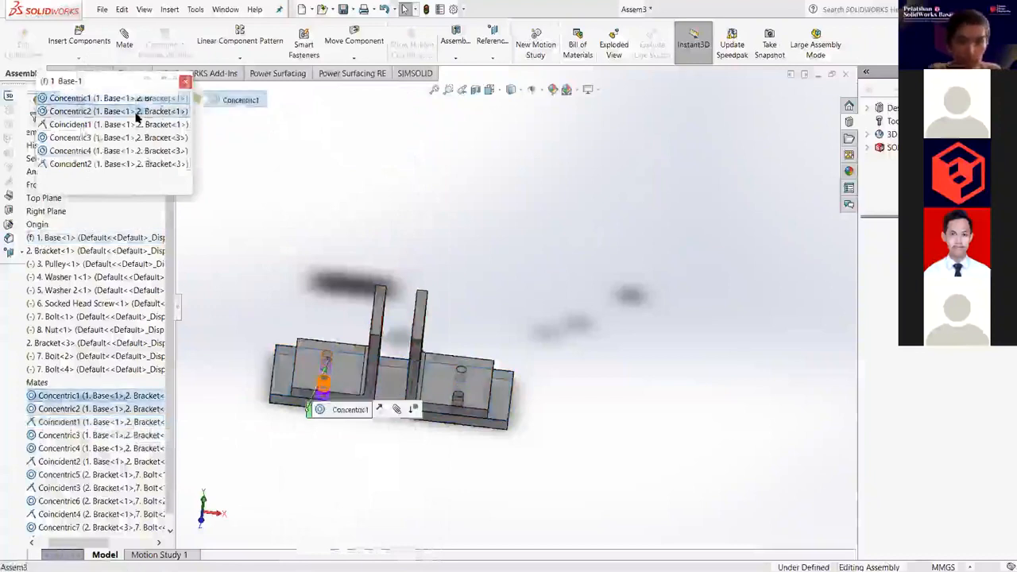
{"action": "left_click", "coordinate": [96, 163]}
{"action": "left_click", "coordinate": [94, 151]}
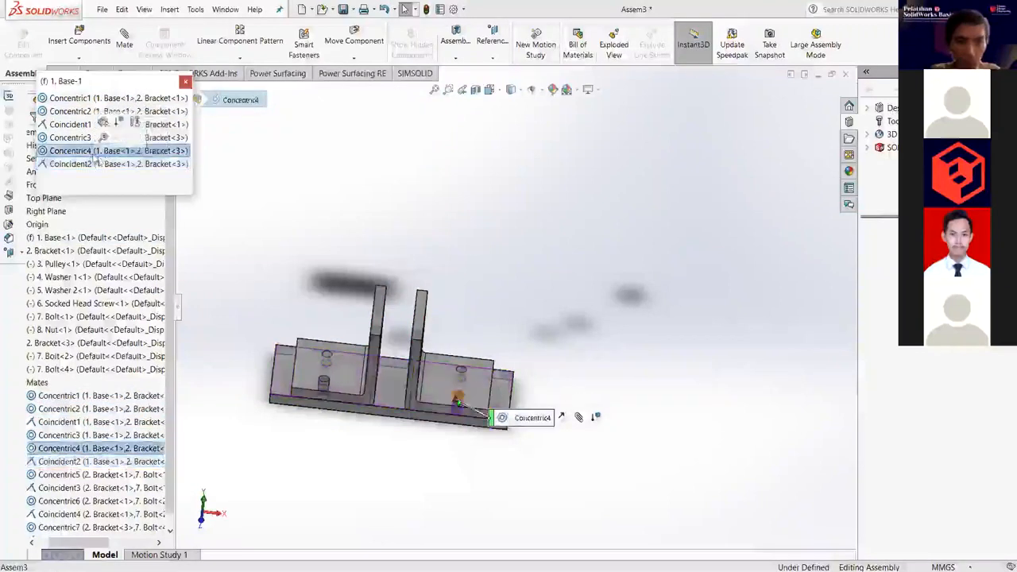
{"action": "left_click", "coordinate": [68, 137]}
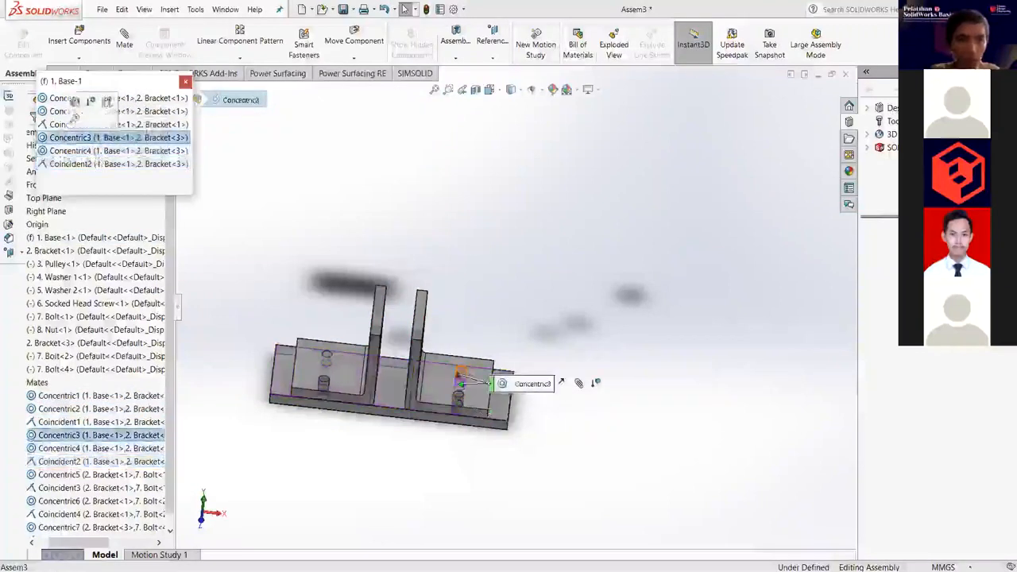
{"action": "left_click", "coordinate": [95, 164]}
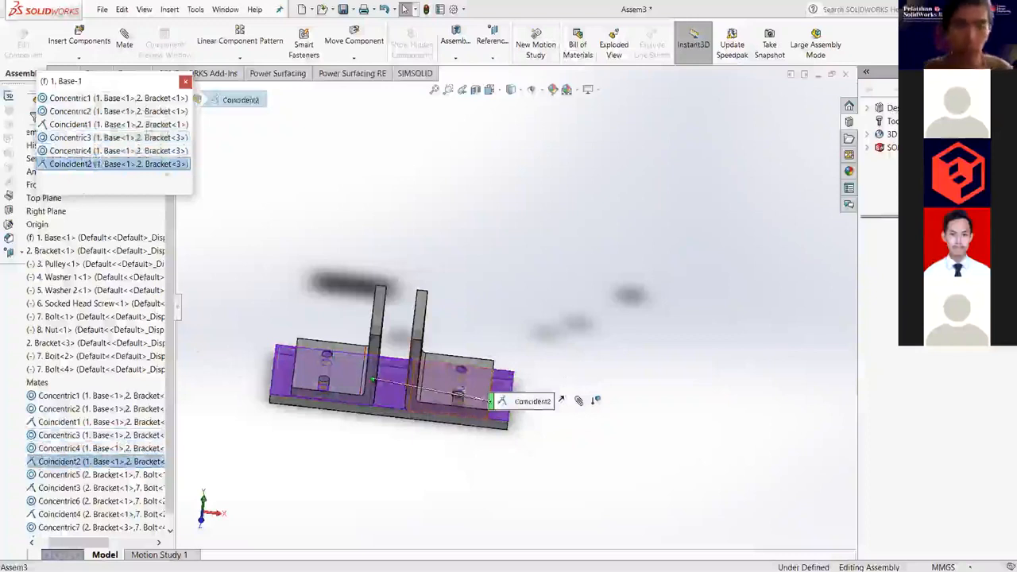
{"action": "left_click", "coordinate": [186, 83]}
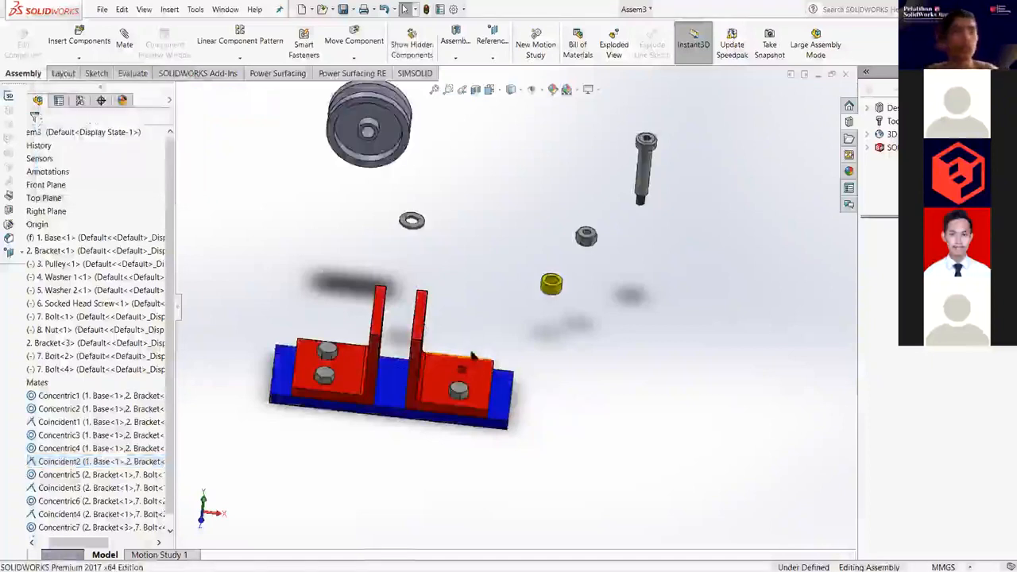
Move the loose pulley closer to the bracket uprights, leaving it free above the washer, and clear the selection.
{"action": "scroll", "coordinate": [413, 391], "scroll_direction": "down", "scroll_amount": 4}
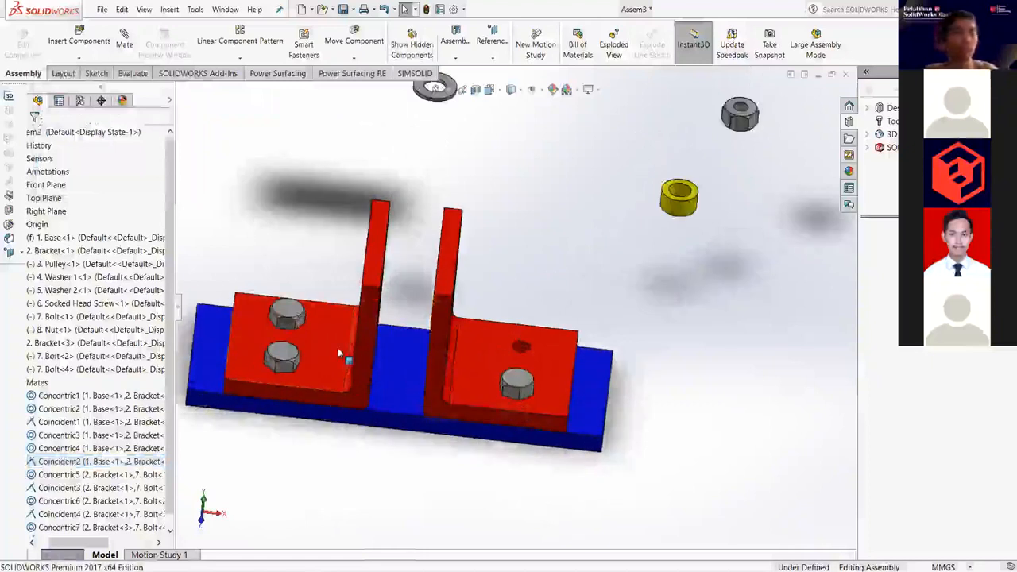
{"action": "scroll", "coordinate": [465, 330], "scroll_direction": "up", "scroll_amount": 4}
{"action": "scroll", "coordinate": [465, 330], "scroll_direction": "up", "scroll_amount": 2}
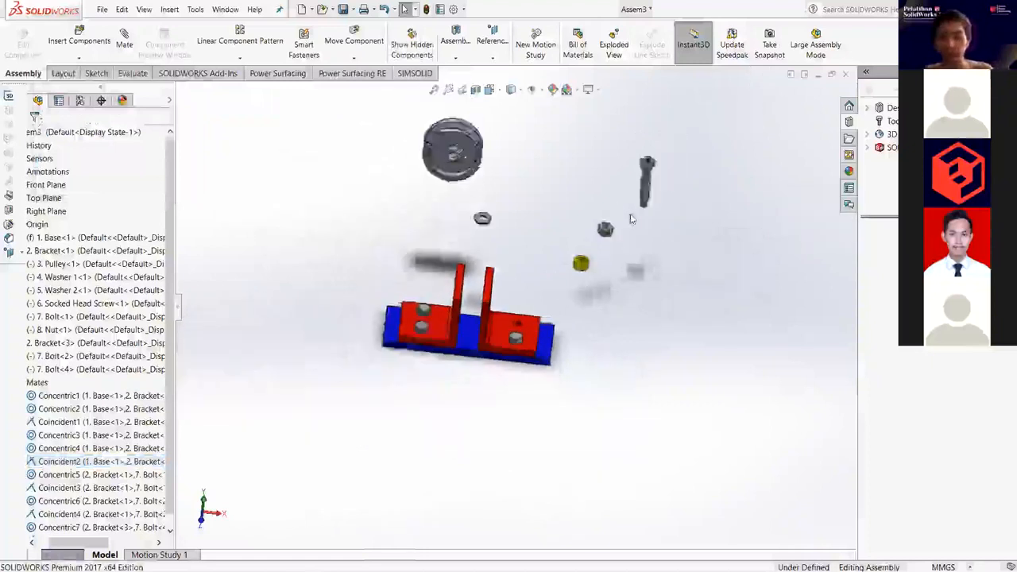
{"action": "scroll", "coordinate": [352, 294], "scroll_direction": "down", "scroll_amount": 5}
{"action": "scroll", "coordinate": [352, 294], "scroll_direction": "up", "scroll_amount": 2}
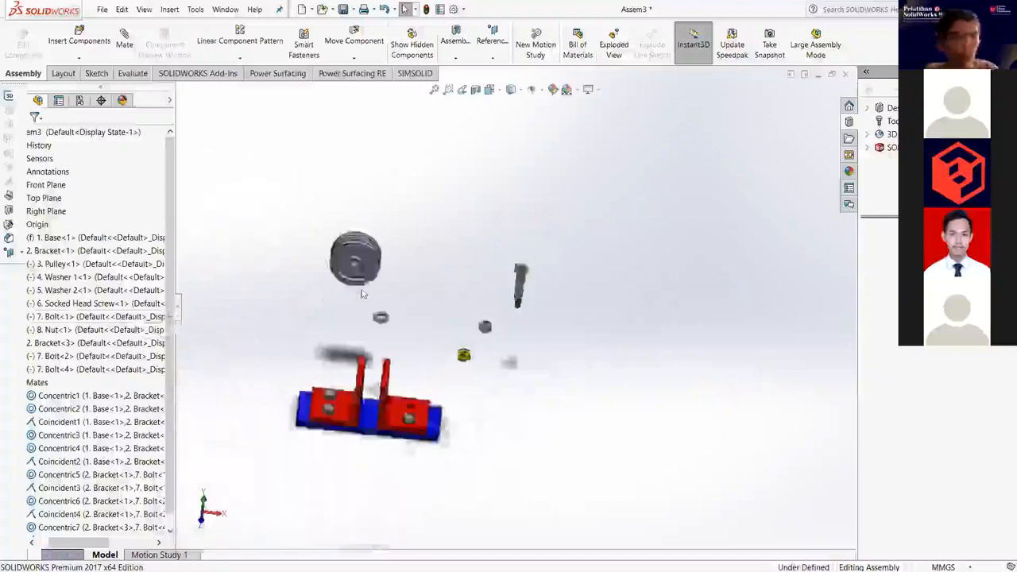
{"action": "scroll", "coordinate": [362, 292], "scroll_direction": "down", "scroll_amount": 4}
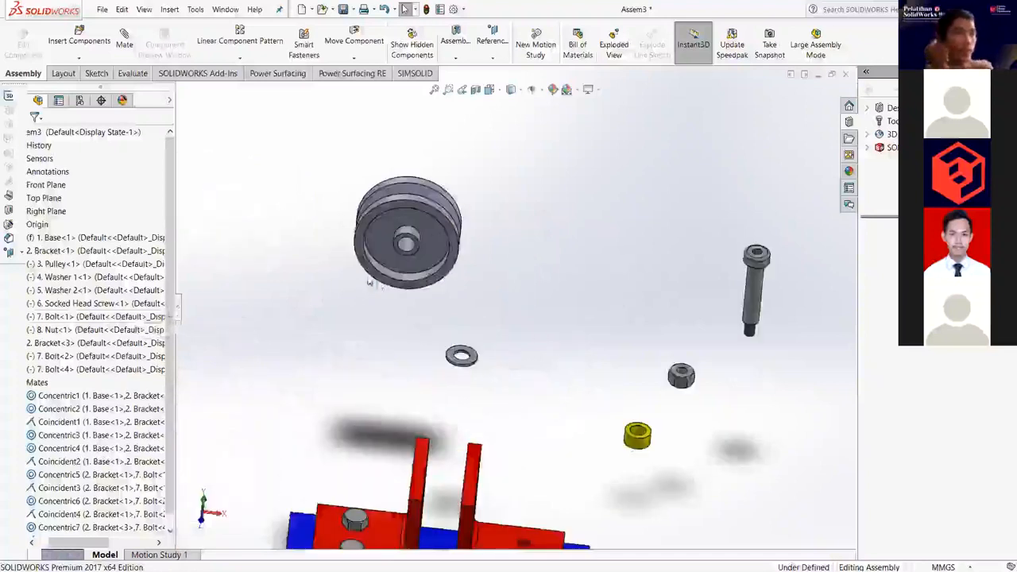
{"action": "left_click_drag", "start_coordinate": [391, 254], "coordinate": [494, 315]}
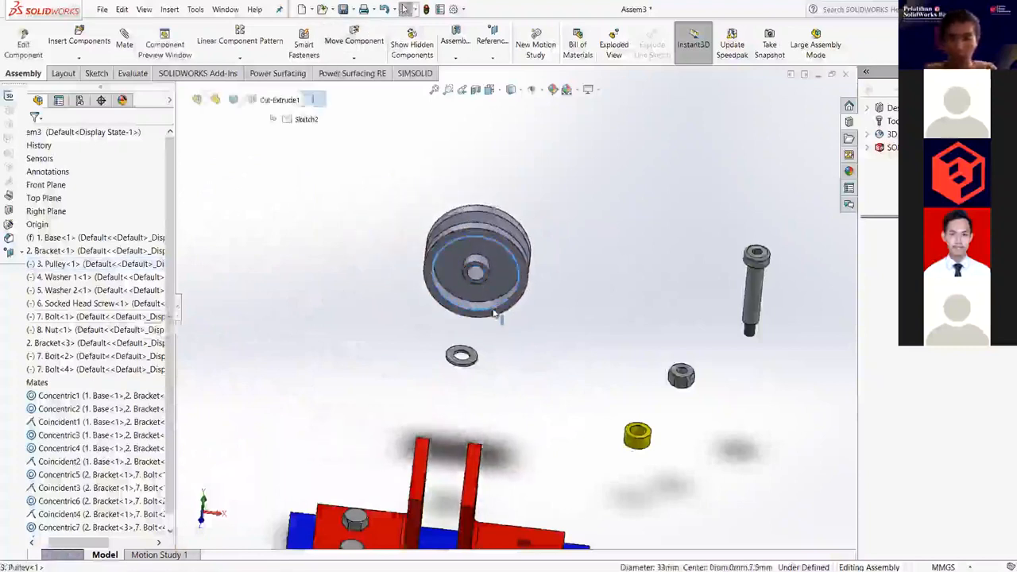
{"action": "scroll", "coordinate": [453, 278], "scroll_direction": "down", "scroll_amount": 3}
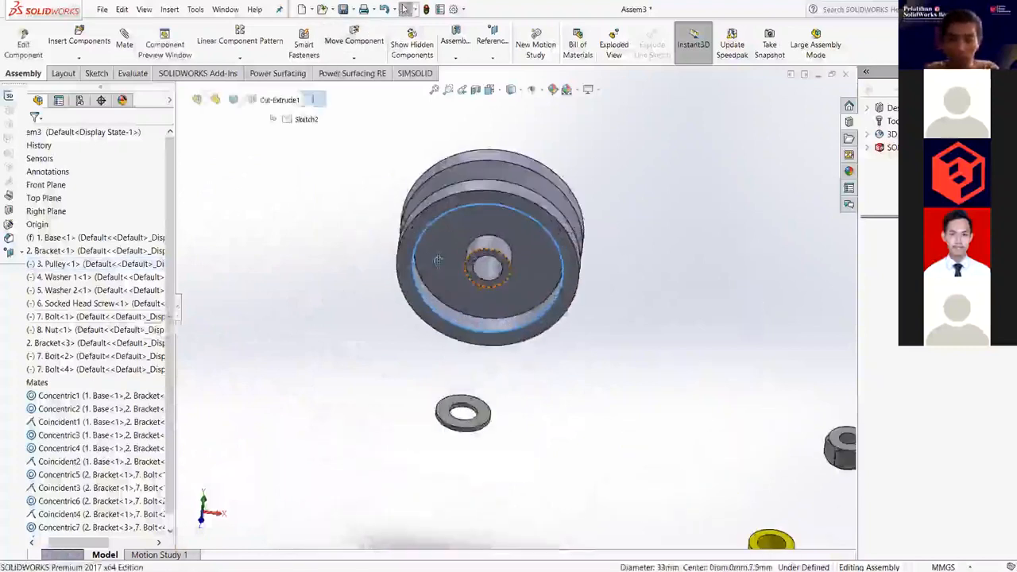
{"action": "middle_click_drag", "start_coordinate": [438, 261], "coordinate": [410, 236]}
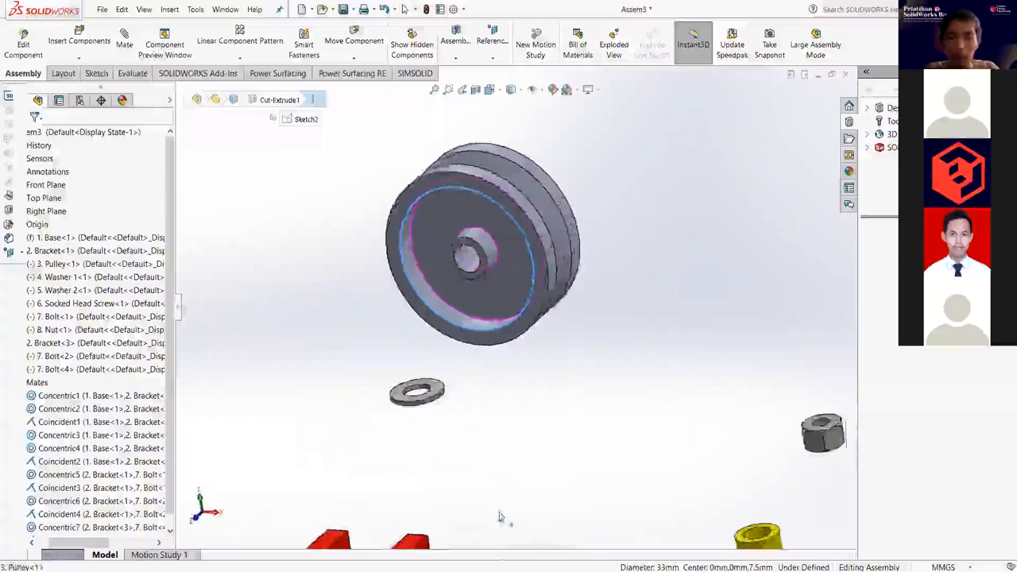
{"action": "left_click", "coordinate": [502, 518]}
{"action": "scroll", "coordinate": [501, 518], "scroll_direction": "up", "scroll_amount": 4}
{"action": "scroll", "coordinate": [492, 519], "scroll_direction": "down", "scroll_amount": 5}
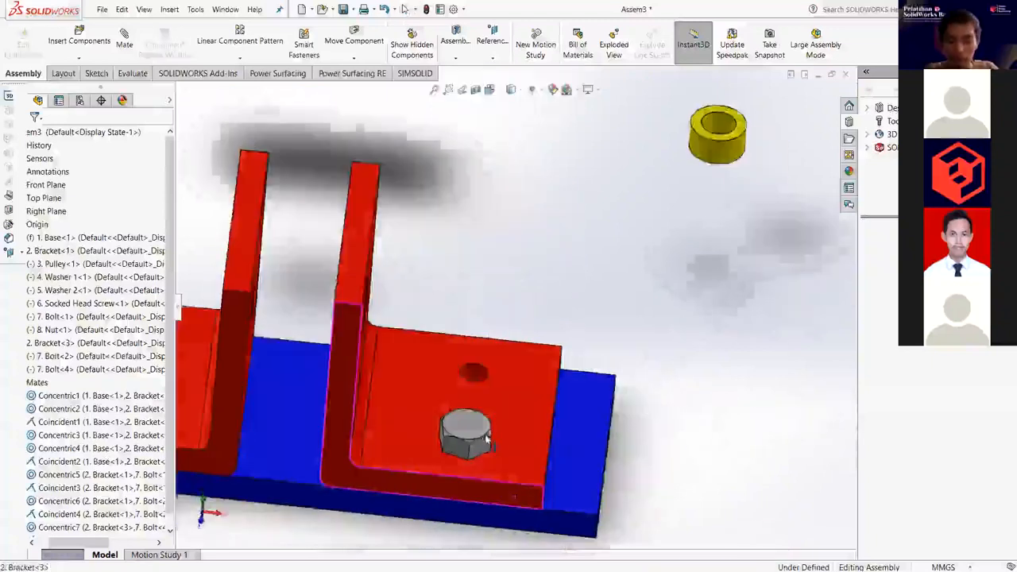
{"action": "middle_click_drag", "start_coordinate": [486, 440], "coordinate": [472, 430]}
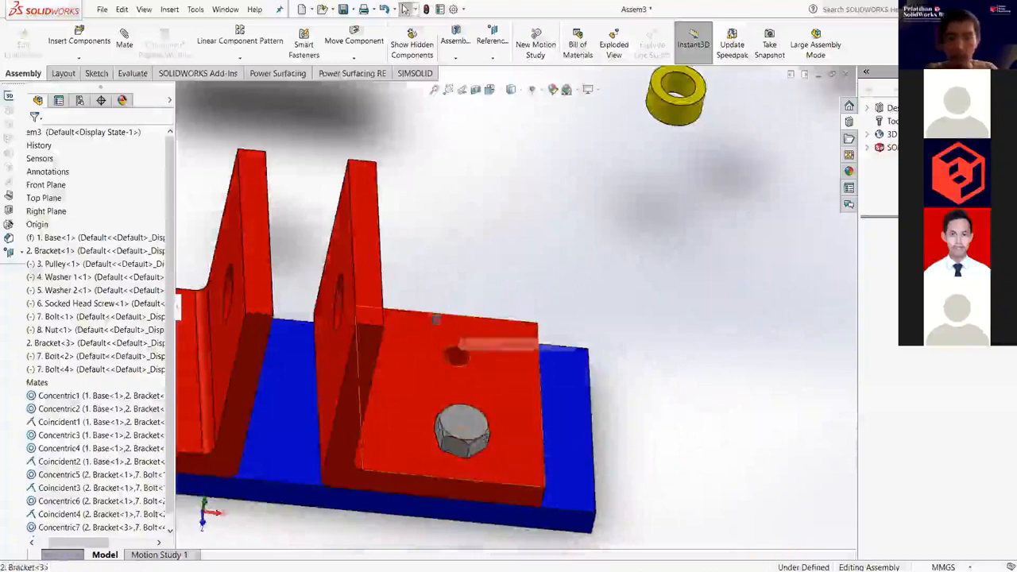
{"action": "middle_click_drag", "start_coordinate": [421, 364], "coordinate": [452, 202]}
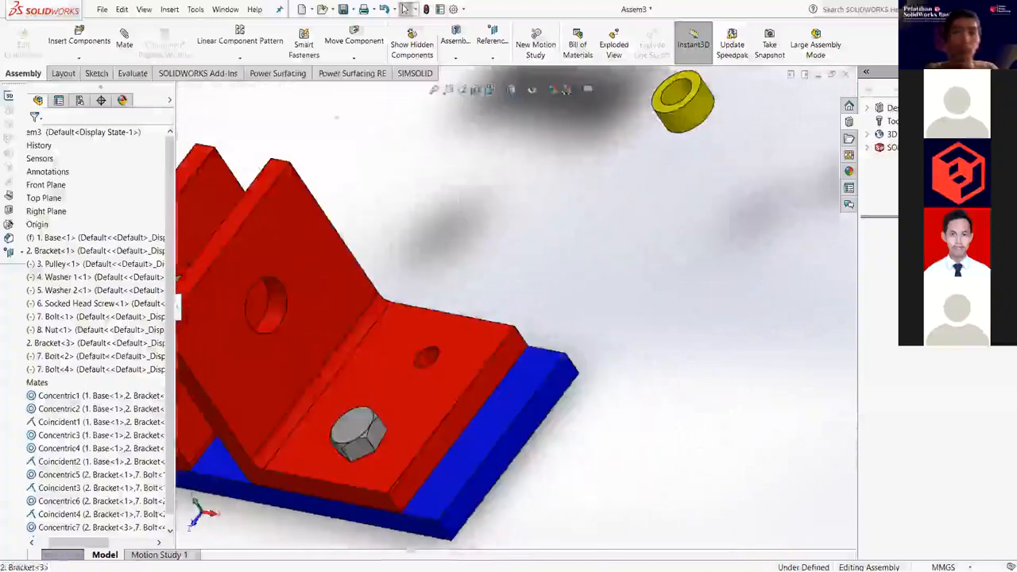
{"action": "left_click", "coordinate": [246, 51]}
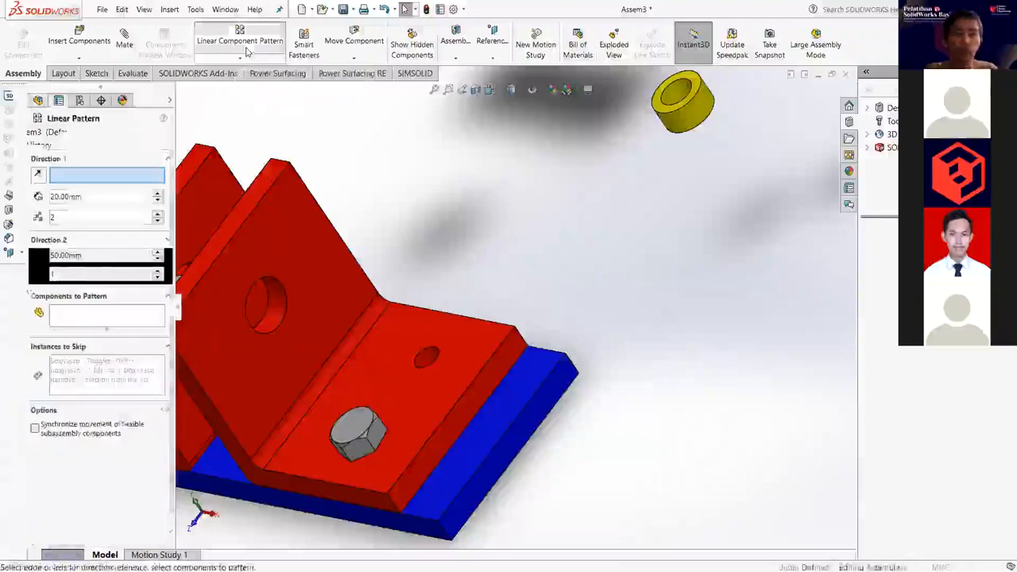
{"action": "left_click", "coordinate": [53, 136]}
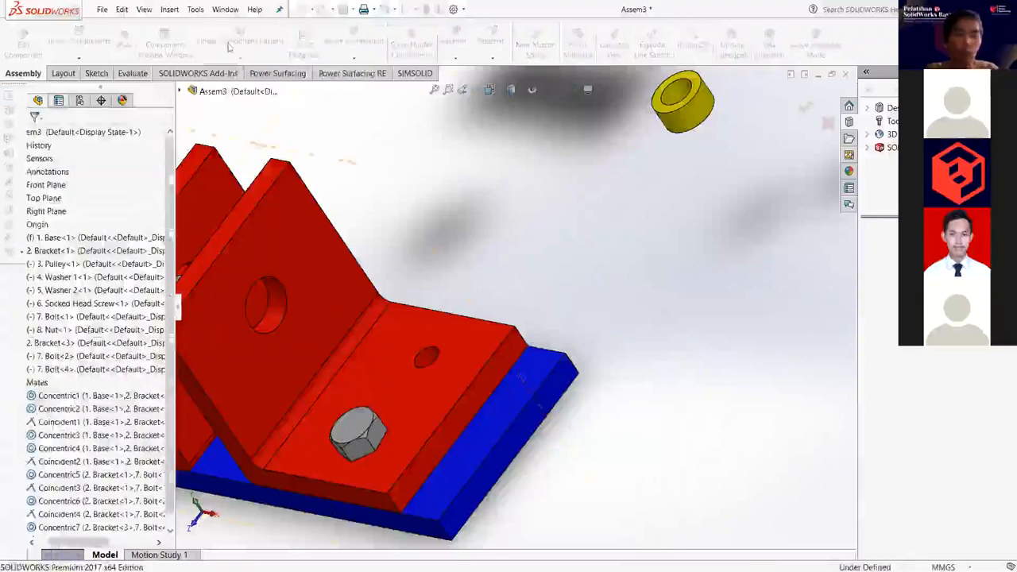
Pattern the bolt into the bracket's empty hole with a Linear Component Pattern along the bracket's outer edge, 20 mm spacing, 2 instances.
{"action": "left_click", "coordinate": [229, 59]}
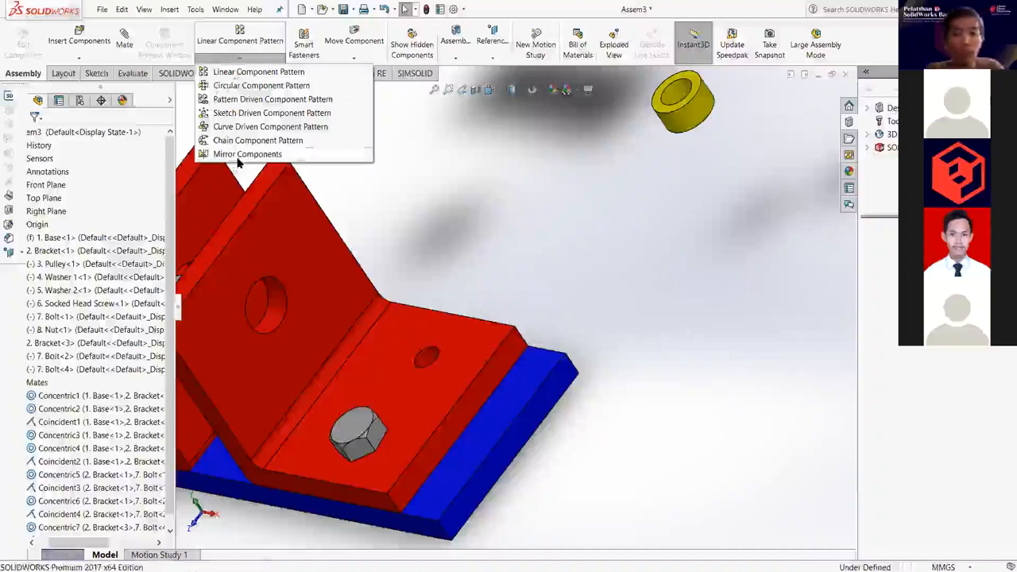
{"action": "left_click", "coordinate": [252, 72]}
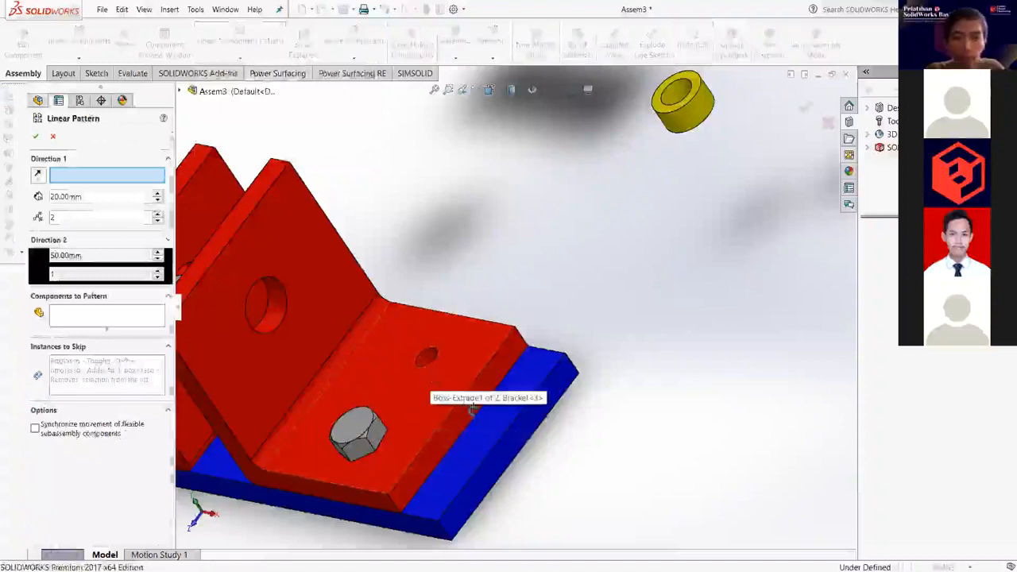
{"action": "middle_click_drag", "start_coordinate": [452, 363], "coordinate": [512, 113]}
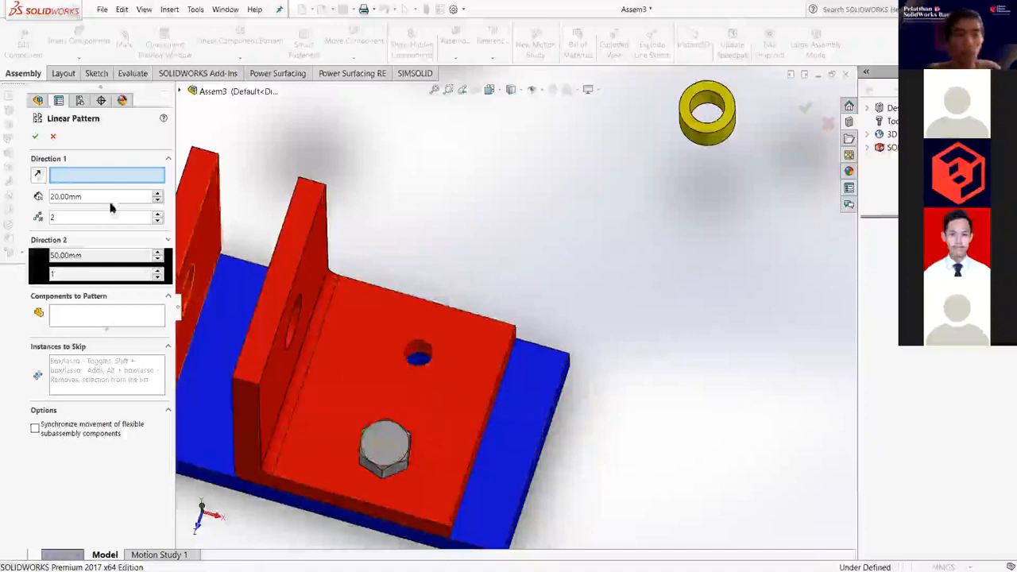
{"action": "scroll", "coordinate": [468, 354], "scroll_direction": "down", "scroll_amount": 5}
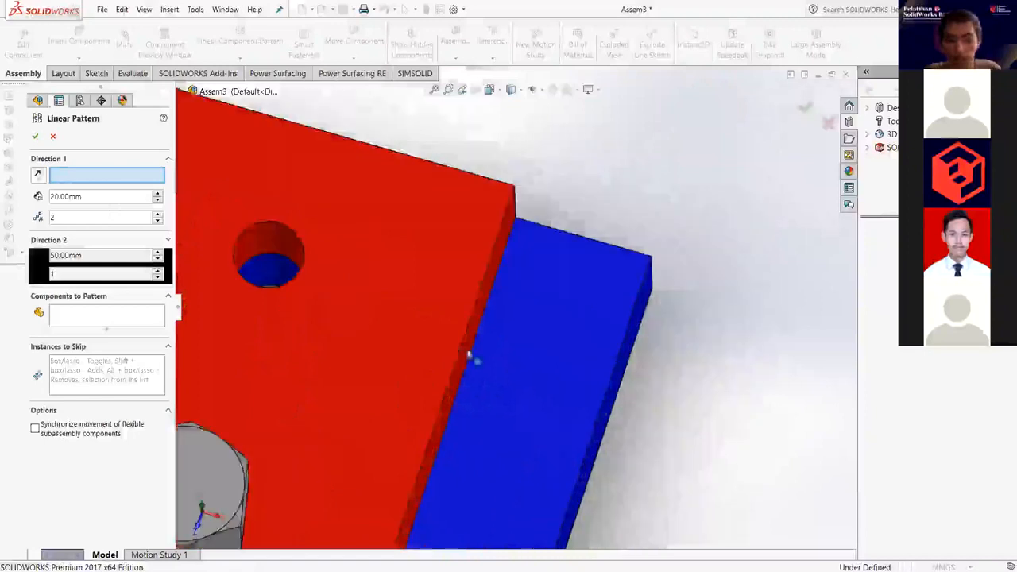
{"action": "left_click", "coordinate": [464, 359]}
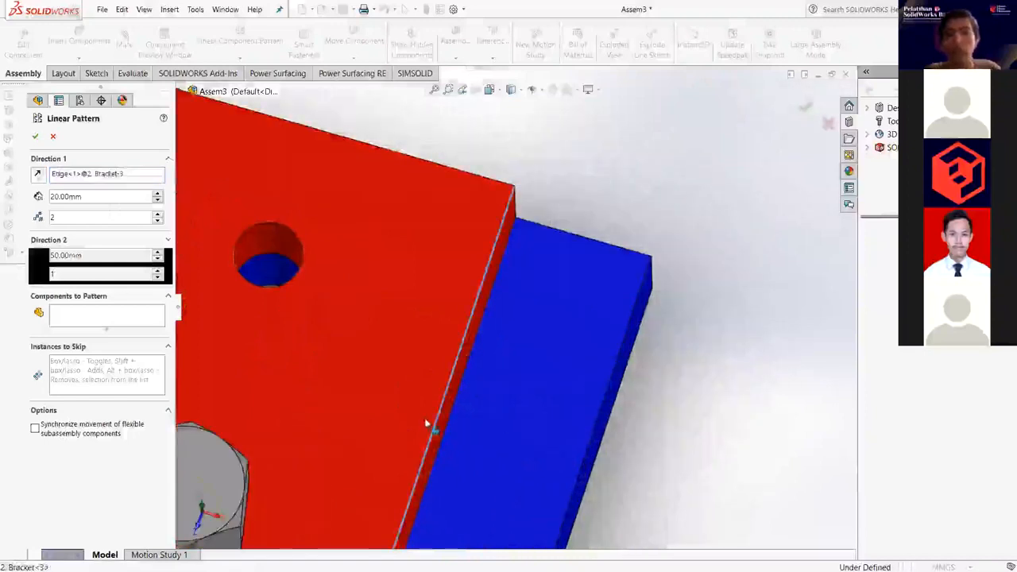
{"action": "scroll", "coordinate": [393, 391], "scroll_direction": "up", "scroll_amount": 4}
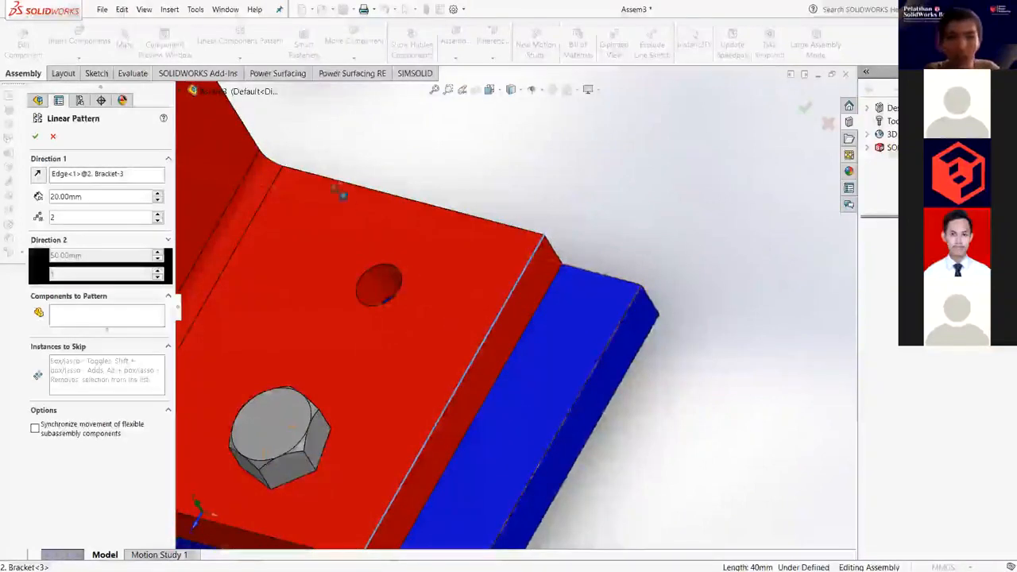
{"action": "scroll", "coordinate": [338, 230], "scroll_direction": "up", "scroll_amount": 3}
{"action": "scroll", "coordinate": [545, 363], "scroll_direction": "up", "scroll_amount": 4}
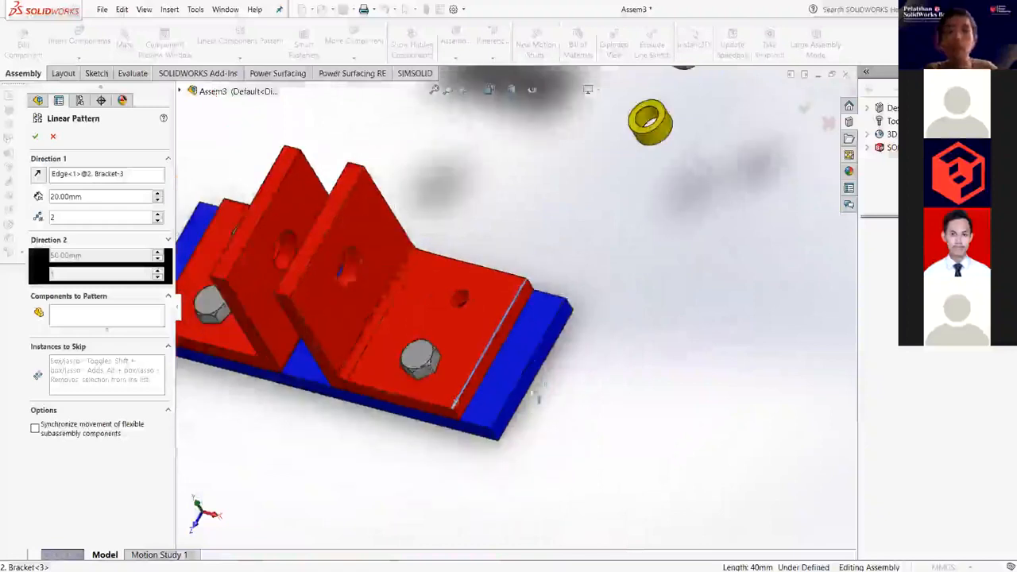
{"action": "scroll", "coordinate": [460, 419], "scroll_direction": "down", "scroll_amount": 3}
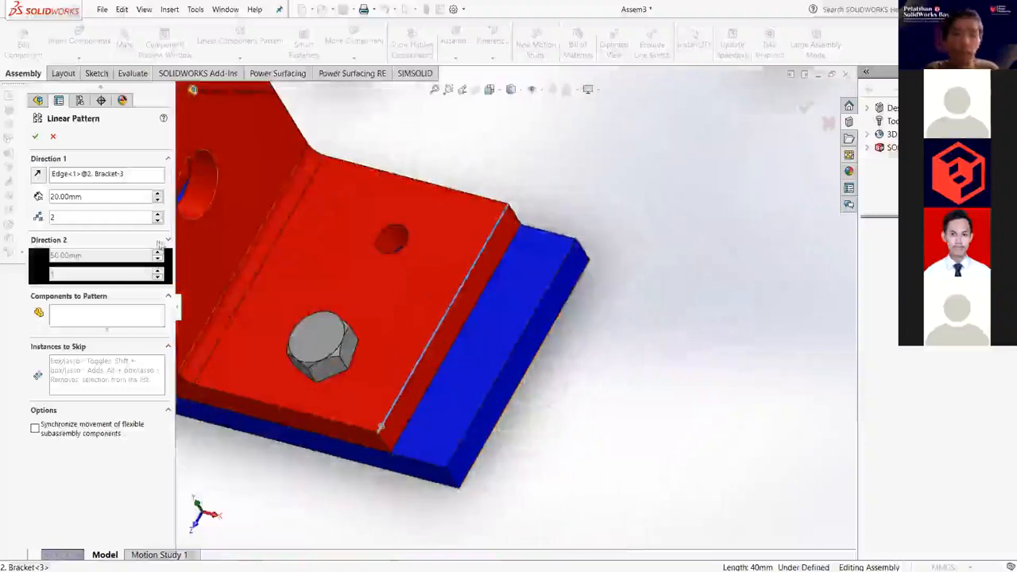
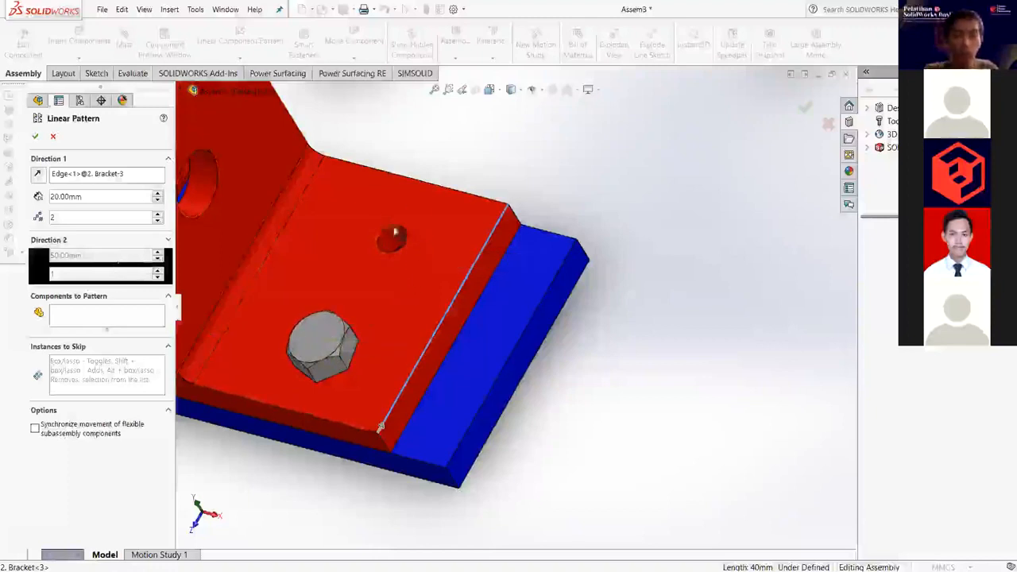
{"action": "left_click", "coordinate": [78, 318]}
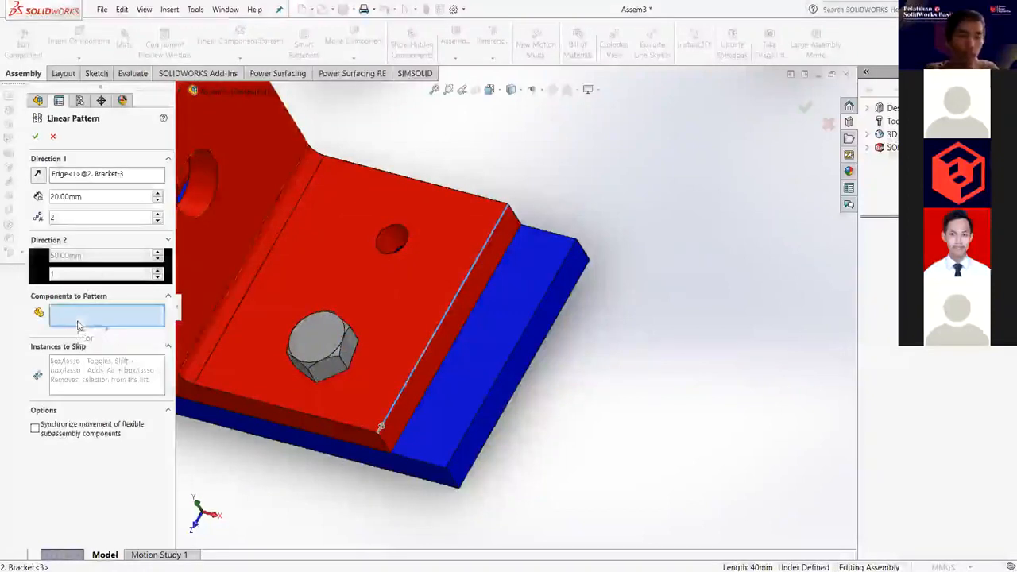
{"action": "left_click", "coordinate": [322, 330]}
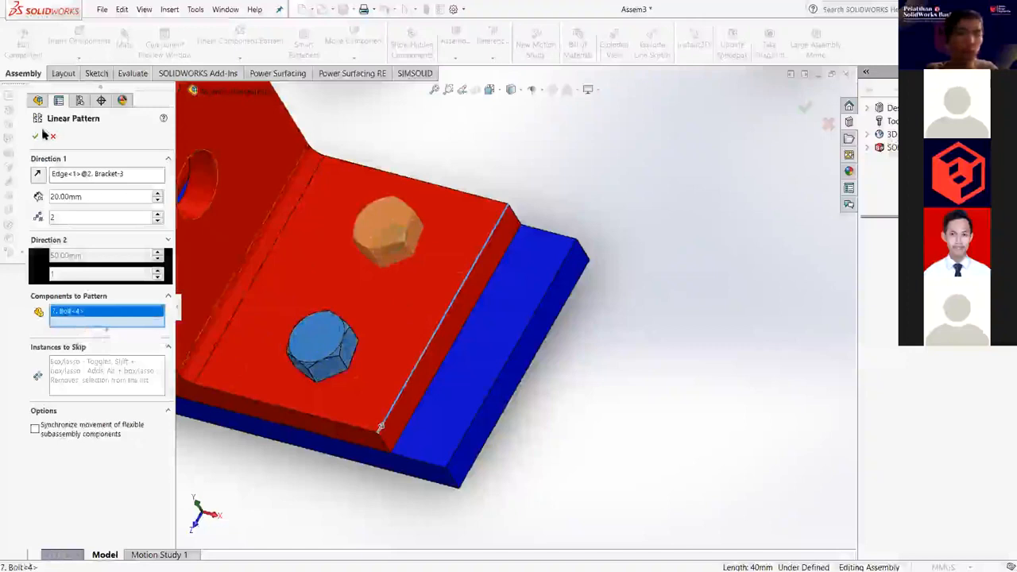
Examine the patterned bolt, the bolts on both brackets and the loose parts around the assembly from several angles.
{"action": "right_click", "coordinate": [401, 252]}
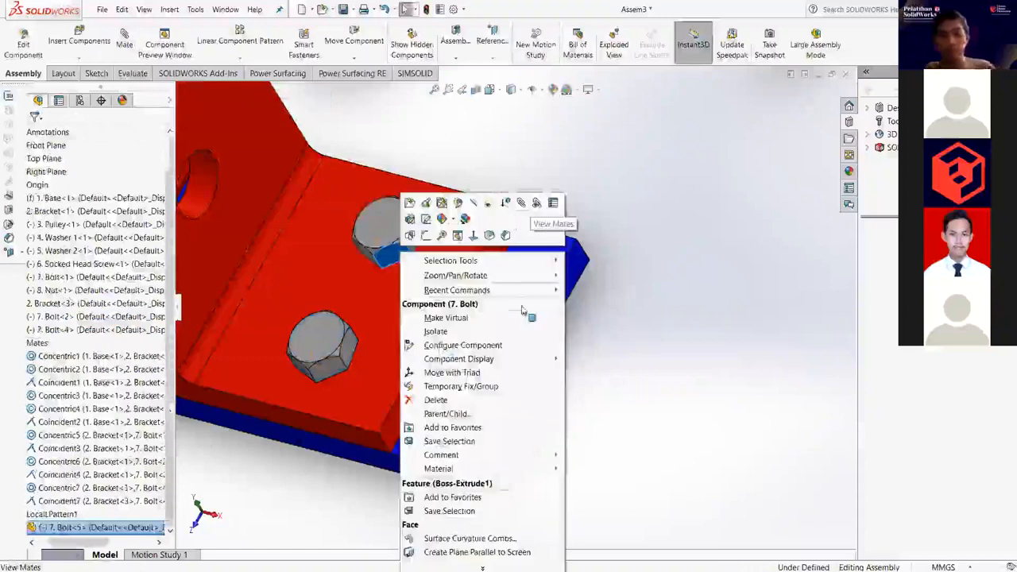
{"action": "left_click", "coordinate": [485, 331]}
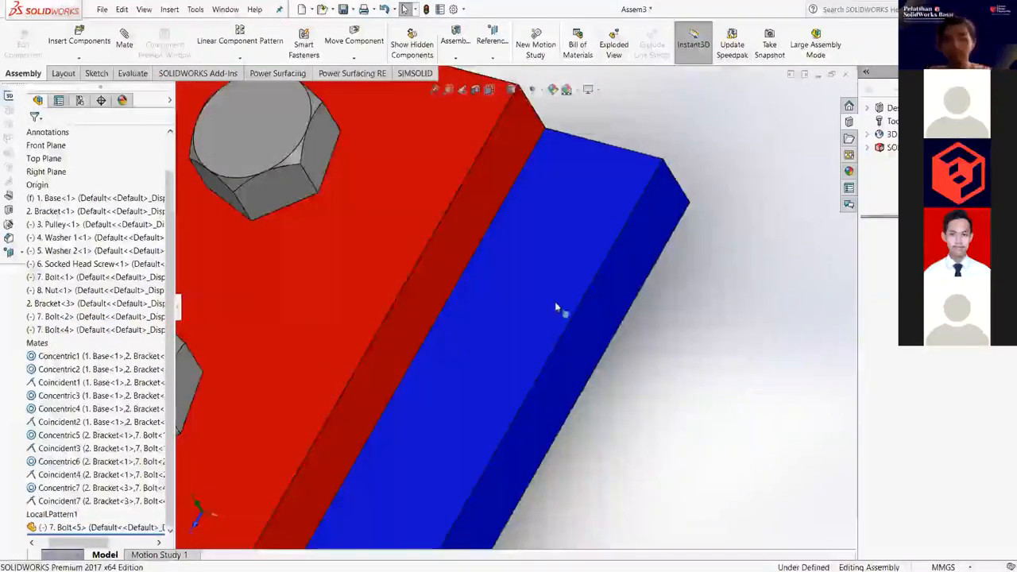
{"action": "scroll", "coordinate": [556, 308], "scroll_direction": "up", "scroll_amount": 5}
{"action": "middle_click_drag", "start_coordinate": [556, 307], "coordinate": [550, 303]}
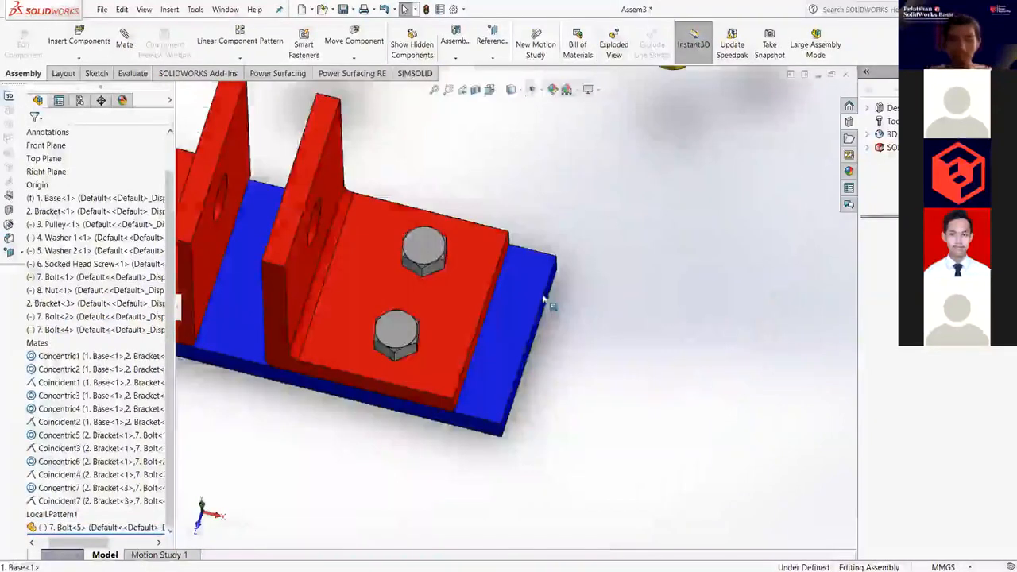
{"action": "middle_click_drag", "start_coordinate": [397, 128], "coordinate": [585, 208], "text": "ctrl"}
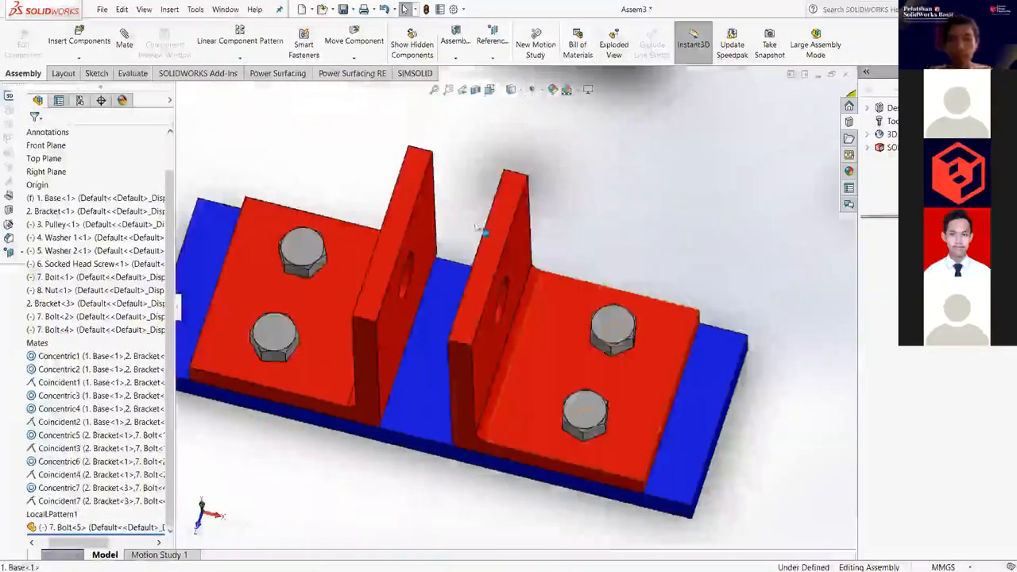
{"action": "middle_click_drag", "start_coordinate": [458, 223], "coordinate": [458, 283]}
{"action": "middle_click_drag", "start_coordinate": [494, 312], "coordinate": [521, 334]}
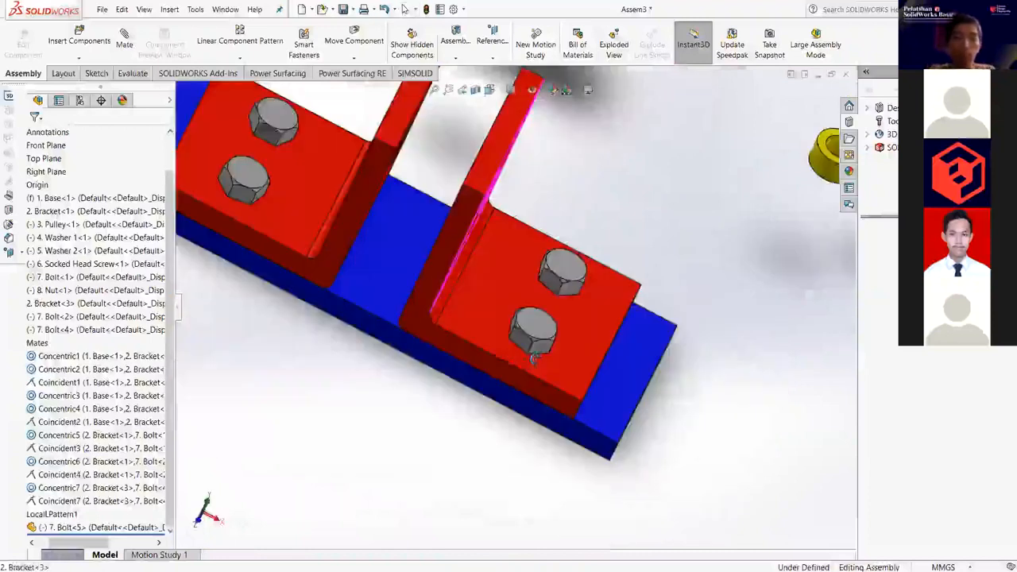
{"action": "middle_click_drag", "start_coordinate": [474, 186], "coordinate": [489, 227]}
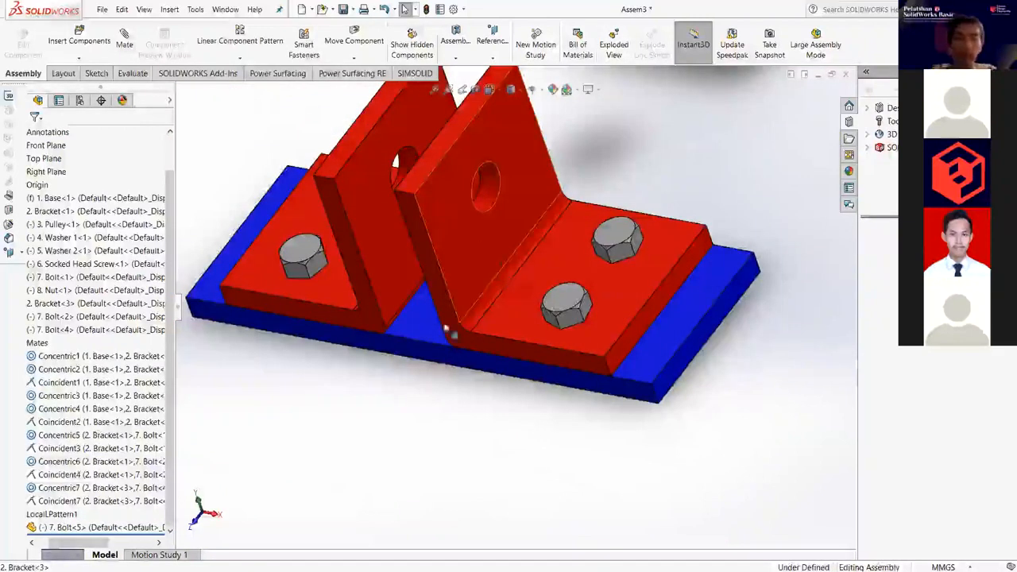
{"action": "scroll", "coordinate": [418, 327], "scroll_direction": "up", "scroll_amount": 1}
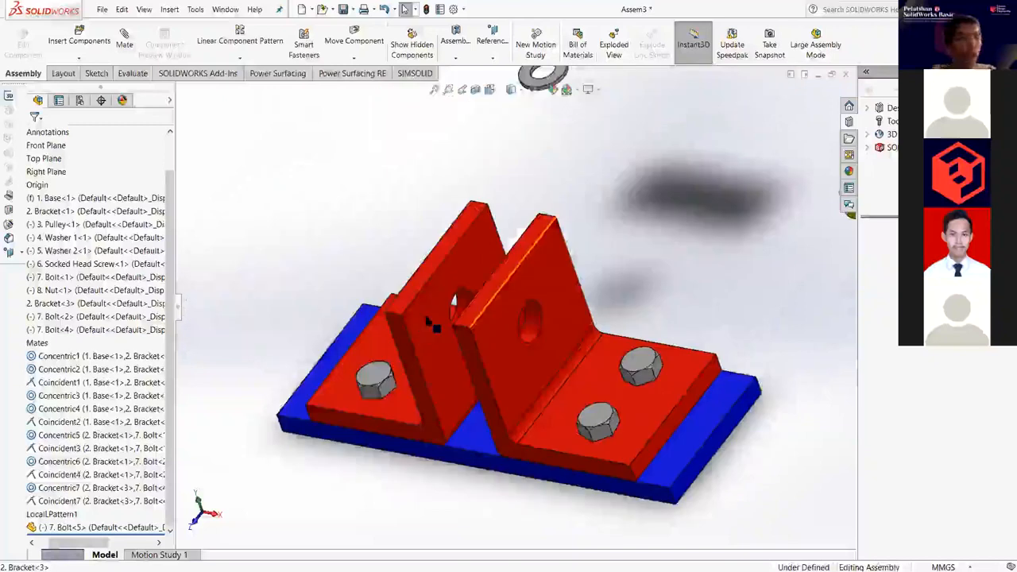
{"action": "middle_click_drag", "start_coordinate": [426, 320], "coordinate": [424, 318]}
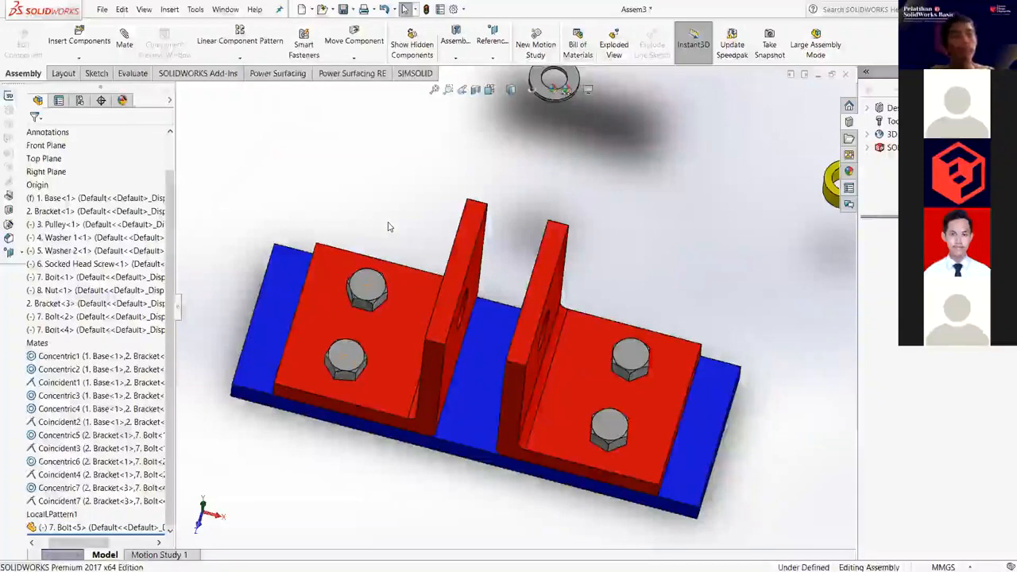
{"action": "scroll", "coordinate": [712, 241], "scroll_direction": "up", "scroll_amount": 1}
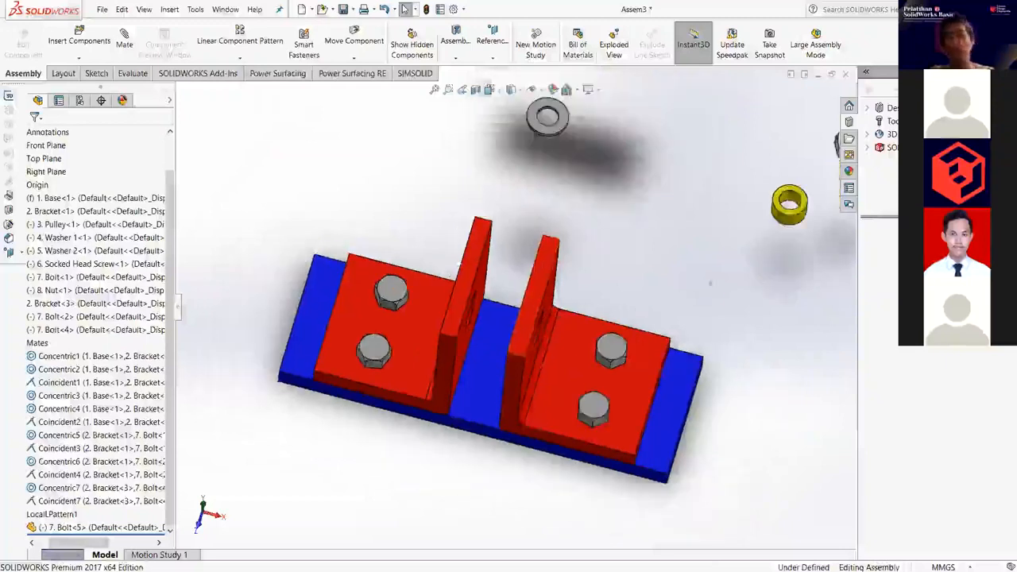
{"action": "scroll", "coordinate": [712, 241], "scroll_direction": "up", "scroll_amount": 2}
{"action": "scroll", "coordinate": [676, 234], "scroll_direction": "down", "scroll_amount": 4}
{"action": "scroll", "coordinate": [647, 228], "scroll_direction": "up", "scroll_amount": 3}
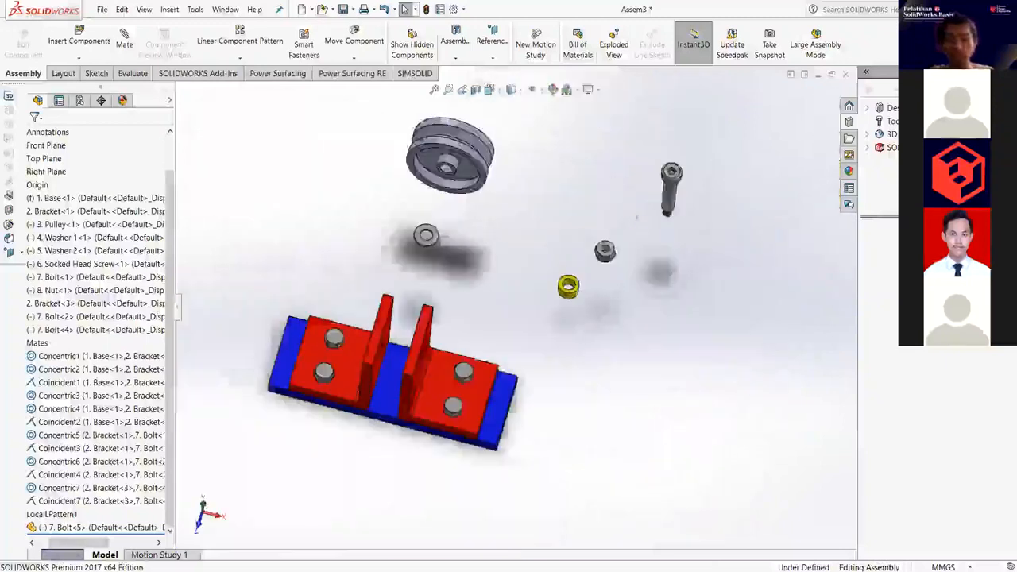
{"action": "scroll", "coordinate": [650, 228], "scroll_direction": "down", "scroll_amount": 3}
Try to copy the loose yellow Washer 2 into the empty space beside it.
{"action": "left_click_drag", "start_coordinate": [651, 213], "coordinate": [613, 243]}
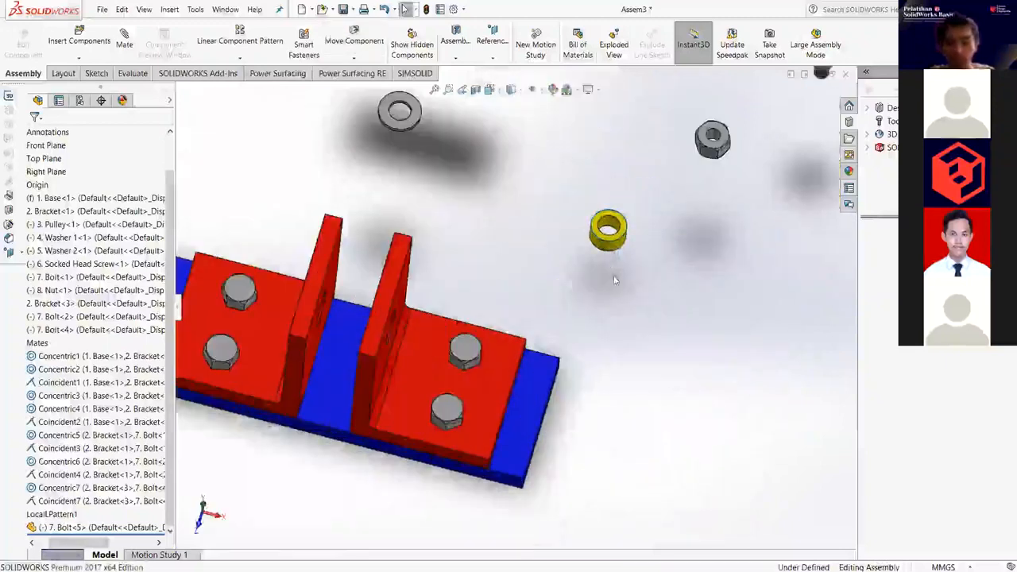
{"action": "scroll", "coordinate": [614, 256], "scroll_direction": "down", "scroll_amount": 1}
{"action": "left_click", "coordinate": [607, 240]}
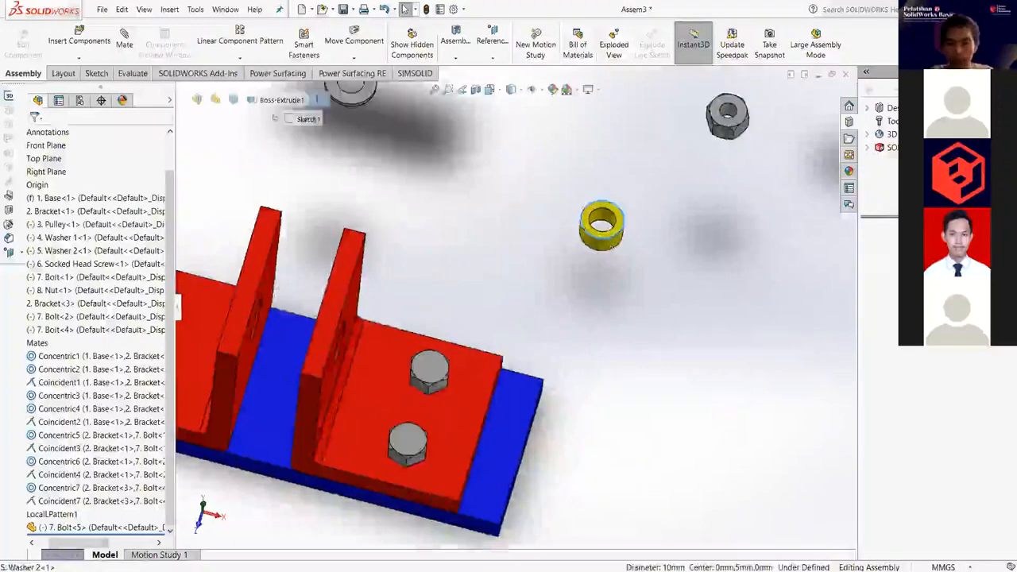
{"action": "scroll", "coordinate": [588, 235], "scroll_direction": "down", "scroll_amount": 3}
{"action": "left_click", "coordinate": [559, 229]}
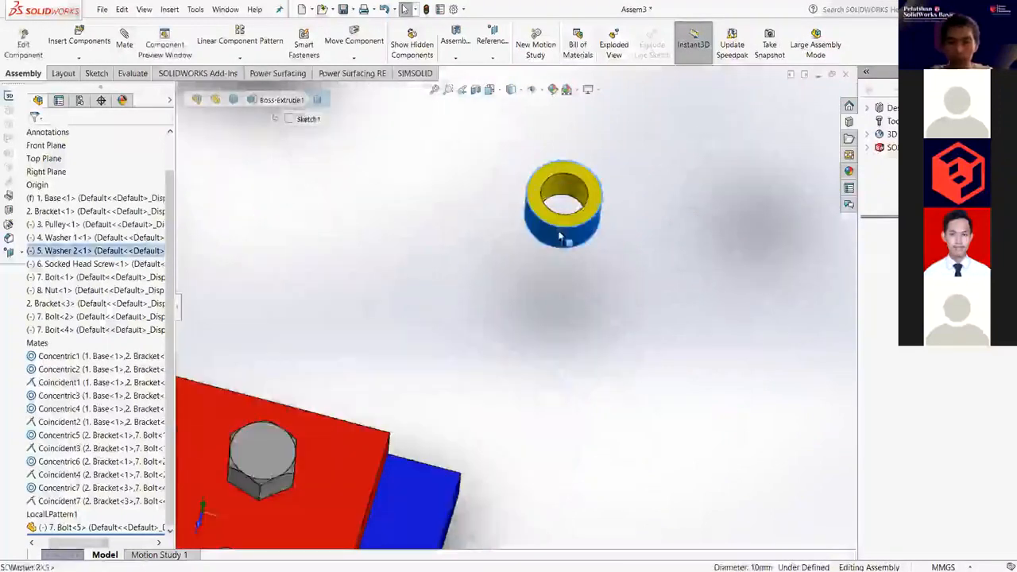
{"action": "left_click", "coordinate": [594, 293]}
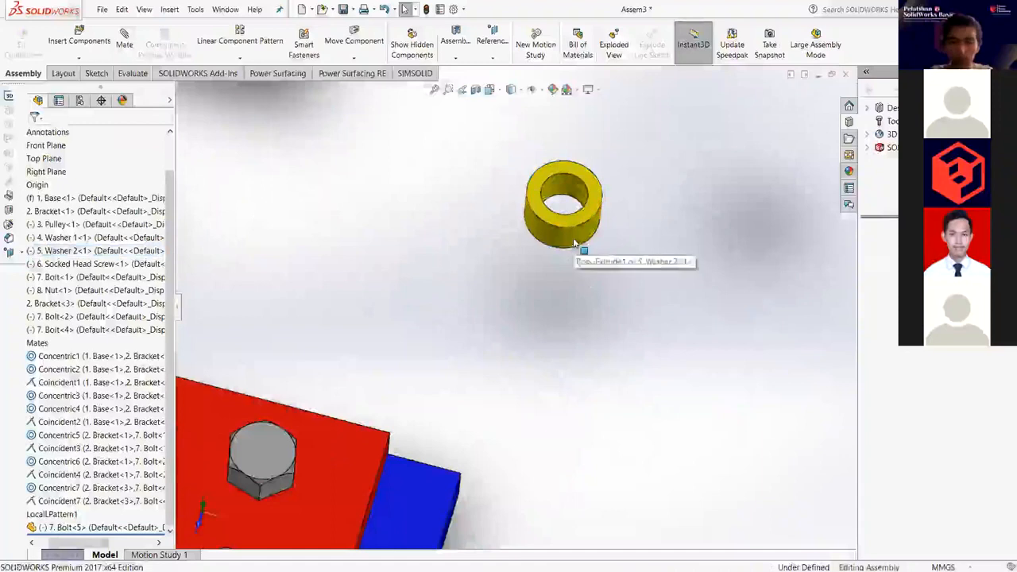
{"action": "left_click", "coordinate": [574, 242]}
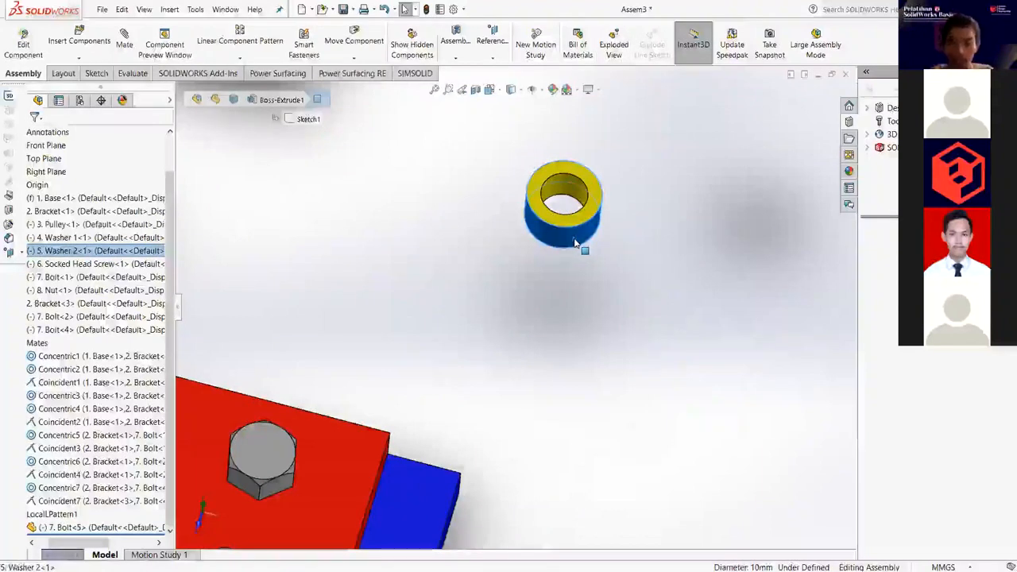
{"action": "left_click_drag", "start_coordinate": [575, 242], "coordinate": [715, 308], "text": "ctrl"}
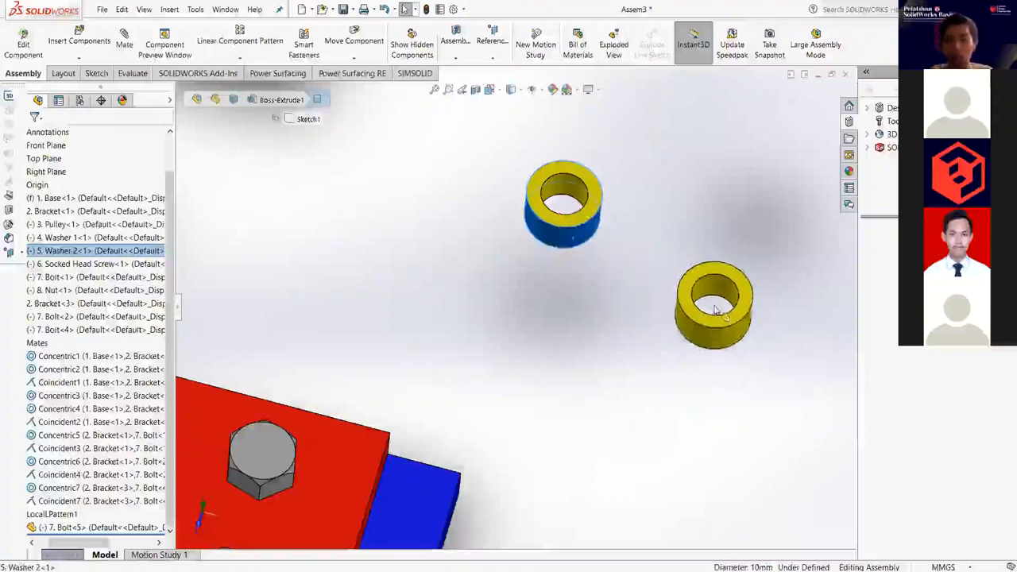
{"action": "left_click_drag", "start_coordinate": [714, 307], "coordinate": [714, 309], "text": "ctrl"}
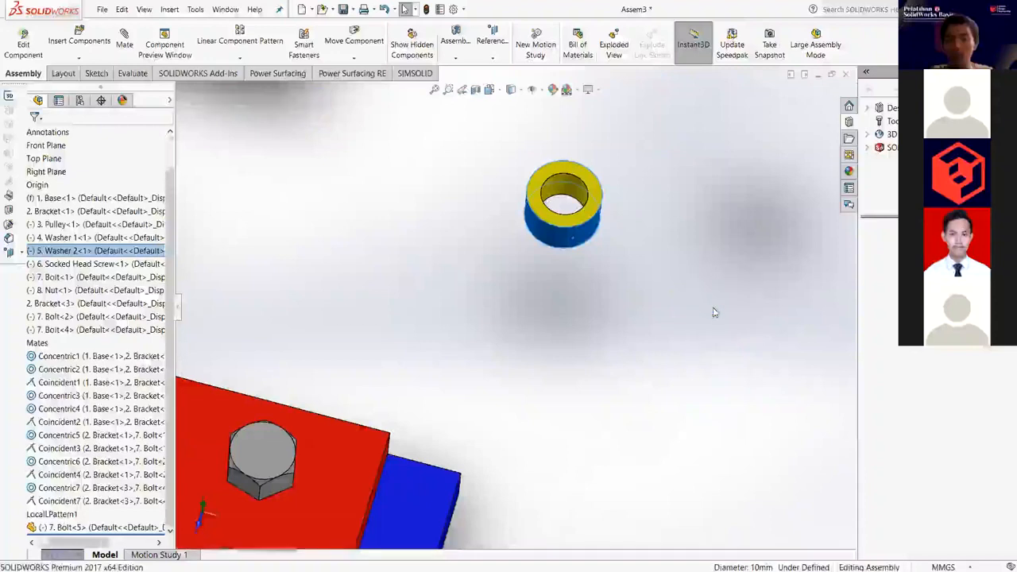
Place a copy of the yellow Washer 2 between the original and the open area beyond the base.
{"action": "key", "text": "f"}
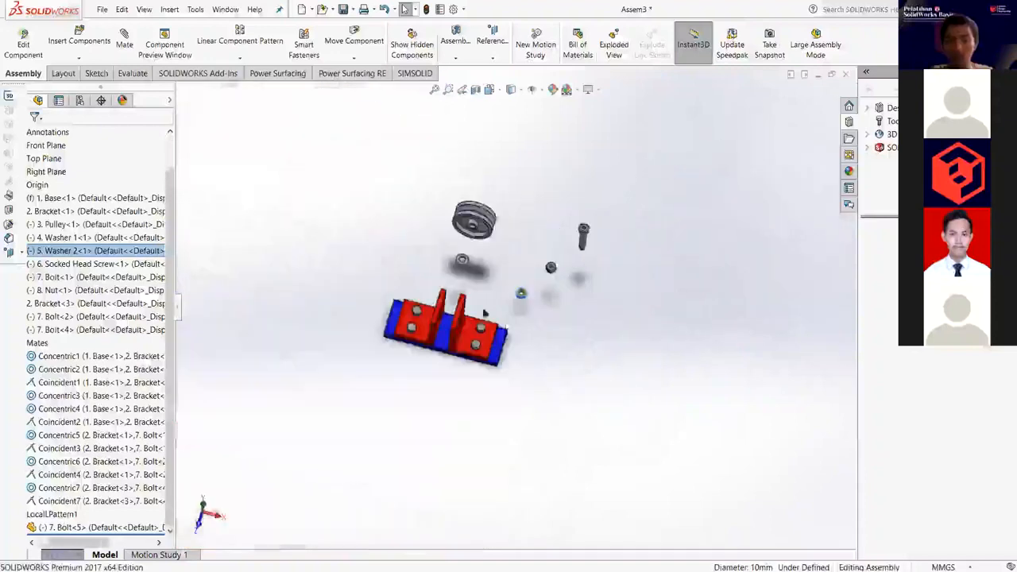
{"action": "scroll", "coordinate": [455, 282], "scroll_direction": "down", "scroll_amount": 6}
{"action": "left_click", "coordinate": [458, 282]}
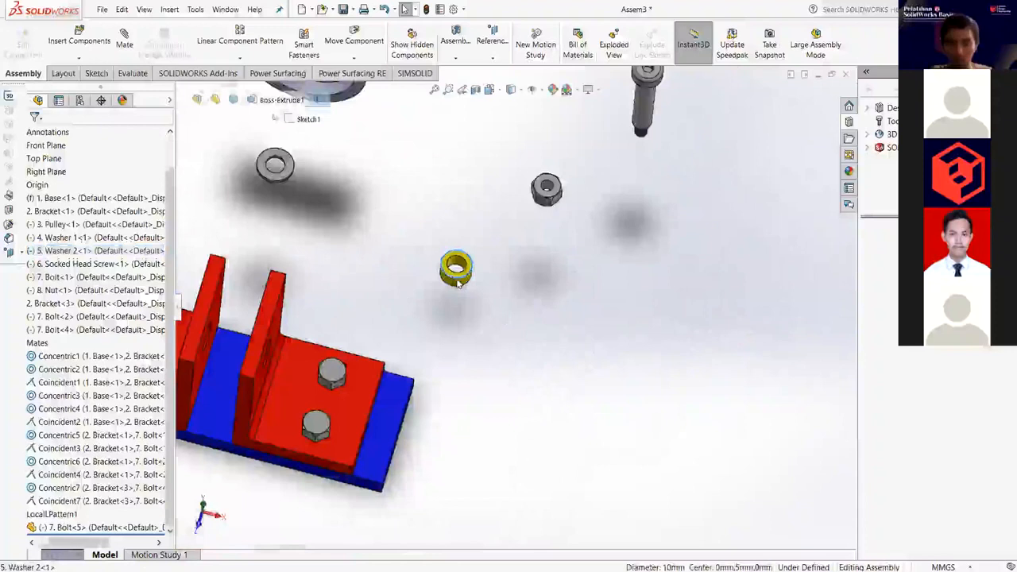
{"action": "left_click_drag", "start_coordinate": [458, 283], "coordinate": [534, 320], "text": "ctrl"}
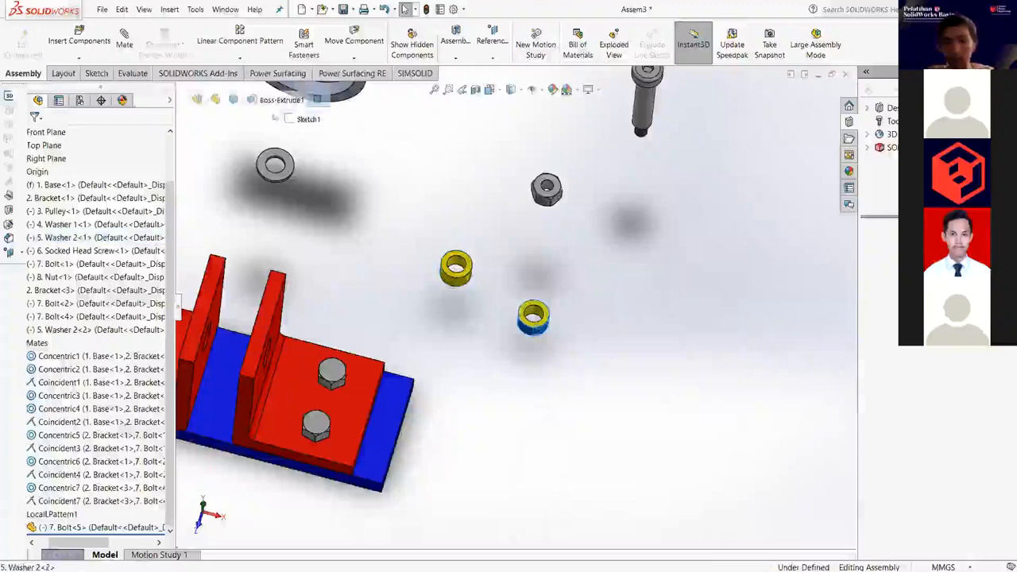
Copy the loose yellow Washer 2 beside the original and delete the copy.
{"action": "scroll", "coordinate": [431, 270], "scroll_direction": "down", "scroll_amount": 4}
{"action": "left_click", "coordinate": [427, 267]}
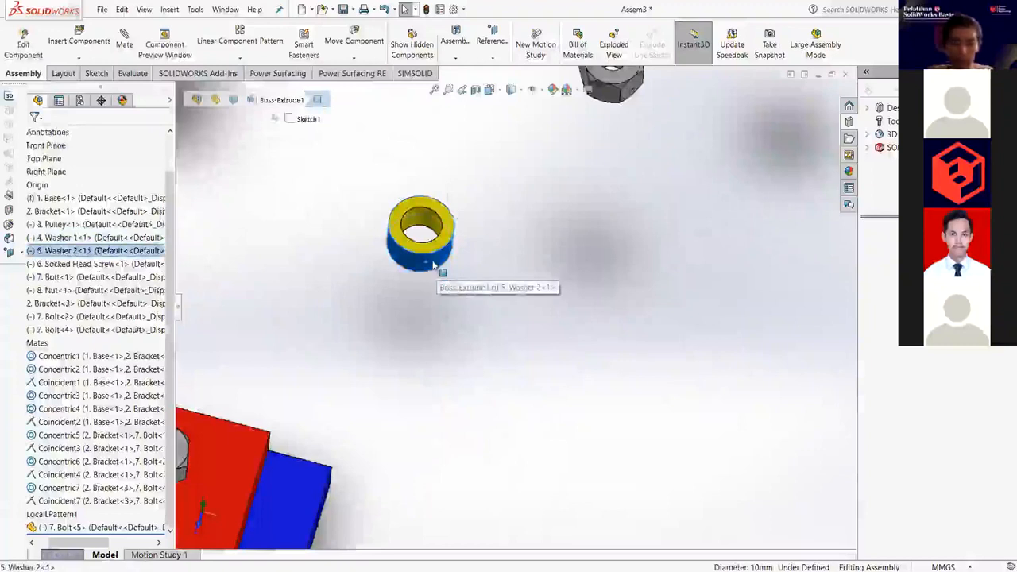
{"action": "left_click_drag", "start_coordinate": [513, 340], "coordinate": [558, 347]}
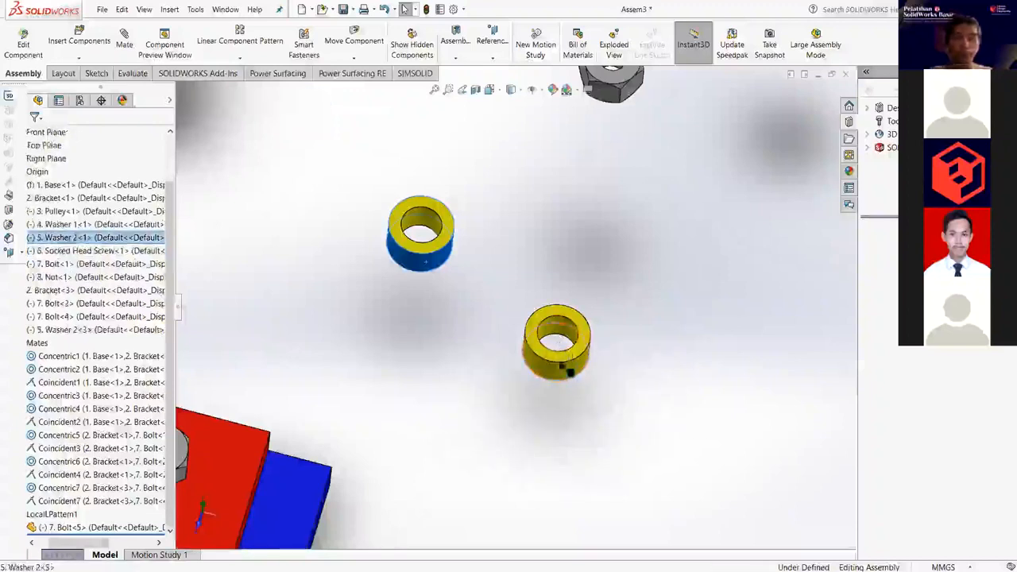
{"action": "left_click", "coordinate": [555, 373]}
{"action": "key", "text": "Delete"}
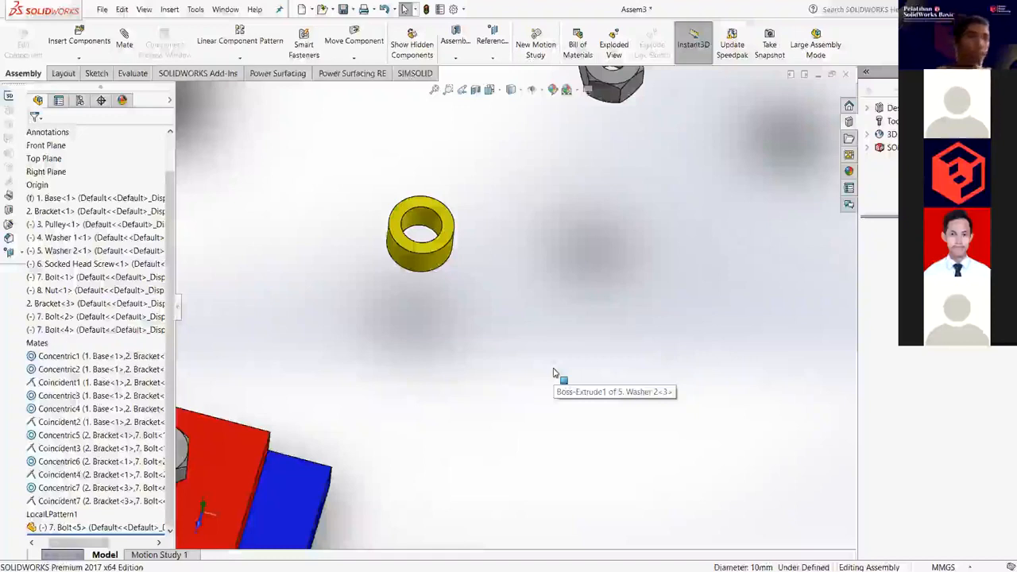
Create another copy of the yellow Washer 2 in the open area beyond the base and remove it.
{"action": "scroll", "coordinate": [406, 339], "scroll_direction": "up", "scroll_amount": 4}
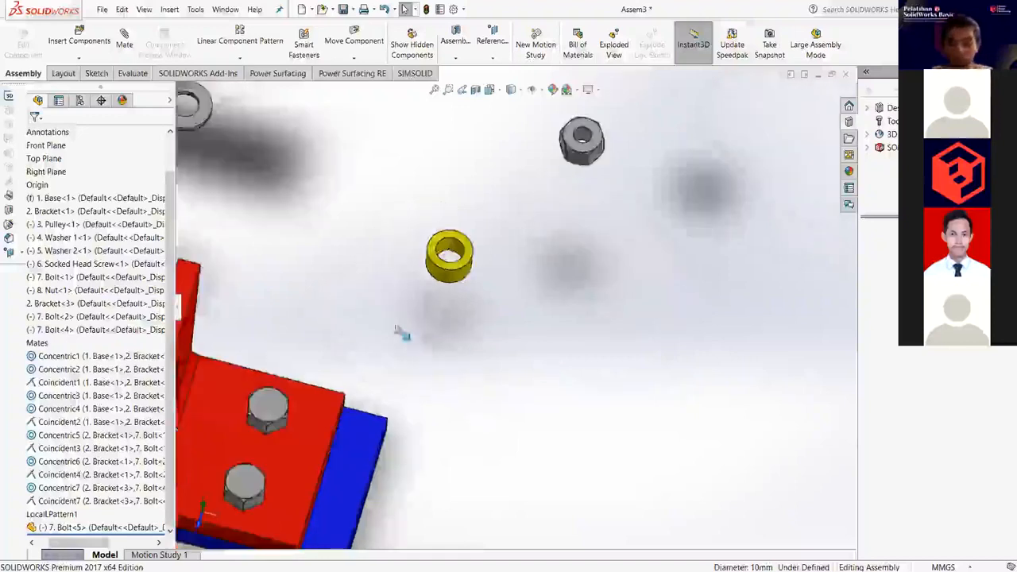
{"action": "scroll", "coordinate": [453, 364], "scroll_direction": "down", "scroll_amount": 5}
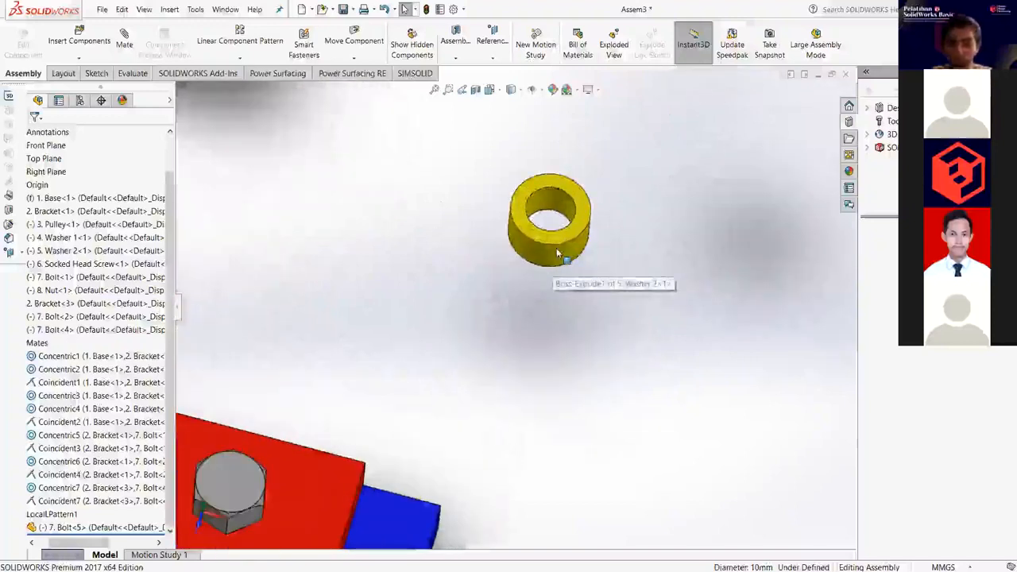
{"action": "left_click", "coordinate": [557, 252]}
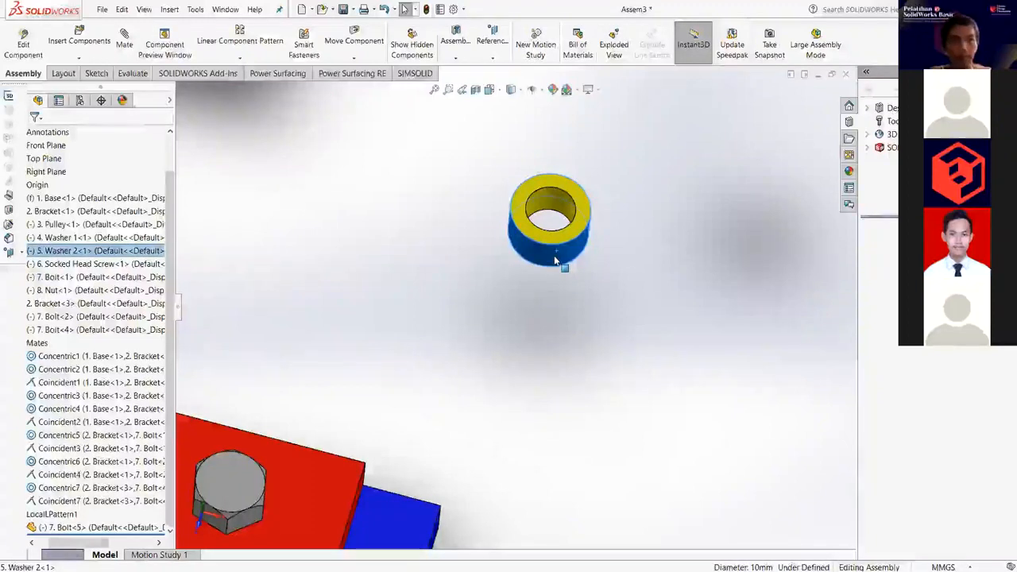
{"action": "left_click_drag", "start_coordinate": [555, 260], "coordinate": [654, 322], "text": "ctrl"}
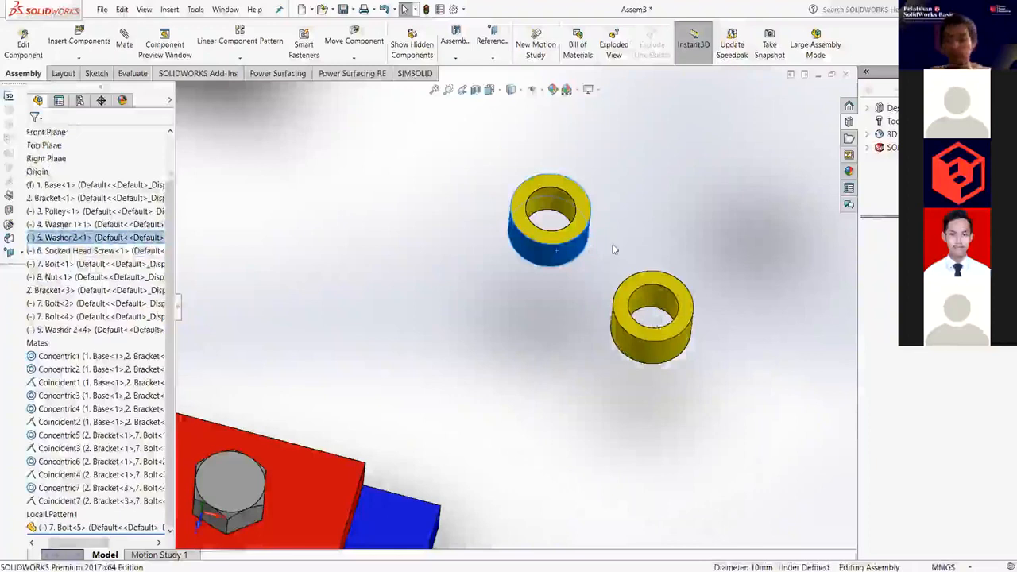
{"action": "left_click", "coordinate": [632, 346]}
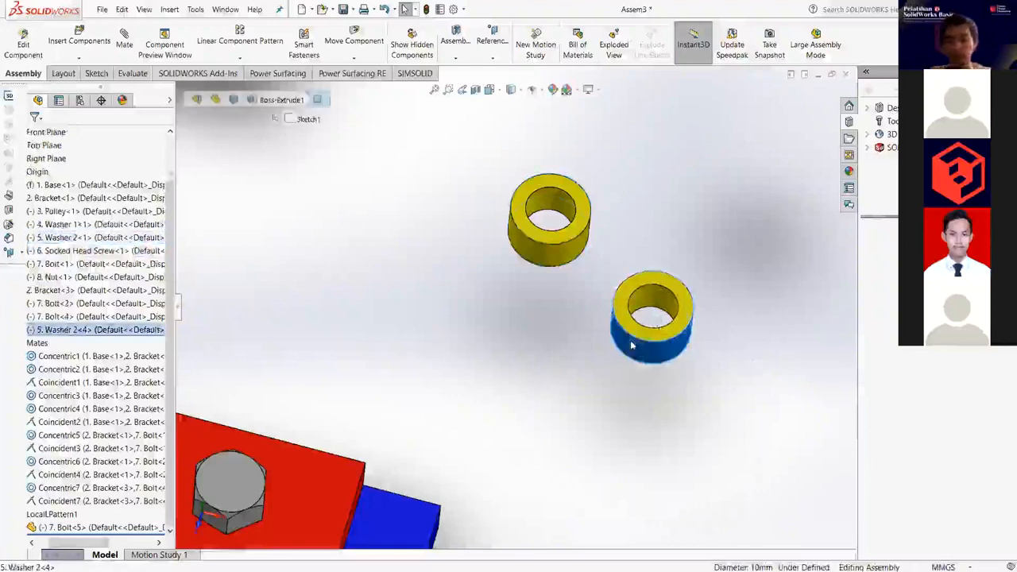
{"action": "key", "text": "Delete"}
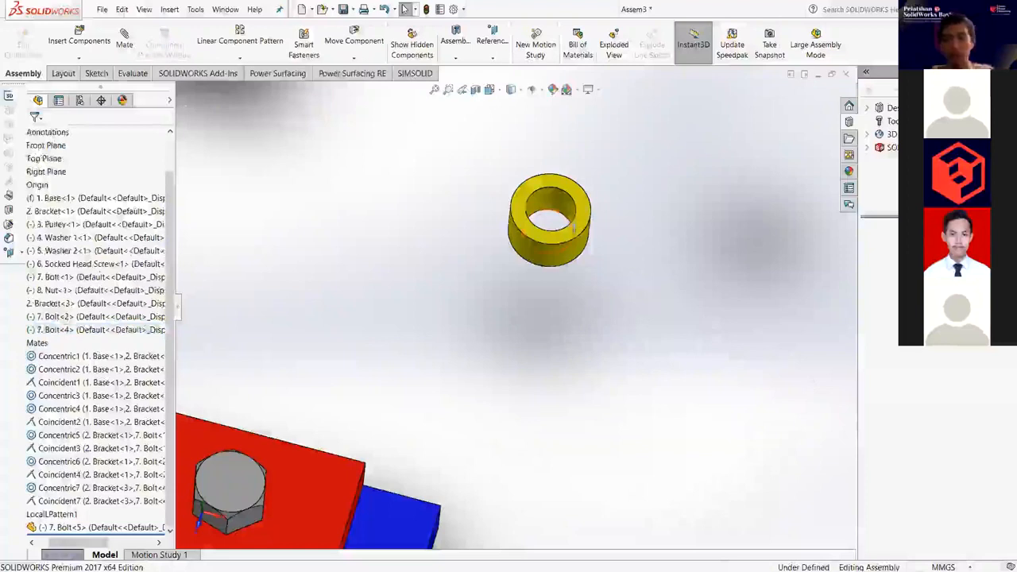
Duplicate the yellow Washer 2 once more close to the original and delete the duplicate.
{"action": "left_click", "coordinate": [578, 258]}
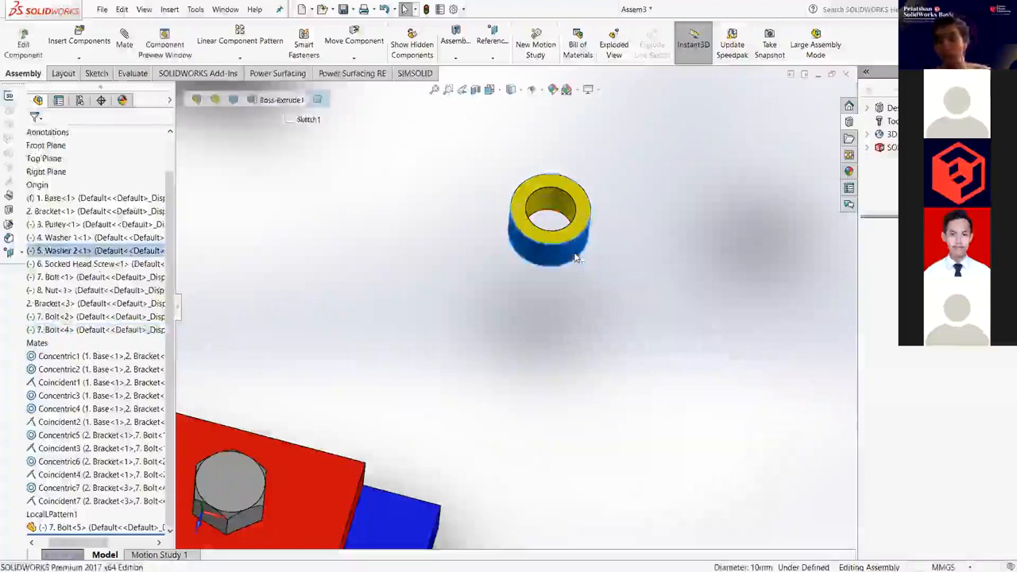
{"action": "scroll", "coordinate": [580, 263], "scroll_direction": "up", "scroll_amount": 3}
{"action": "scroll", "coordinate": [618, 363], "scroll_direction": "down", "scroll_amount": 2}
{"action": "left_click", "coordinate": [618, 364]}
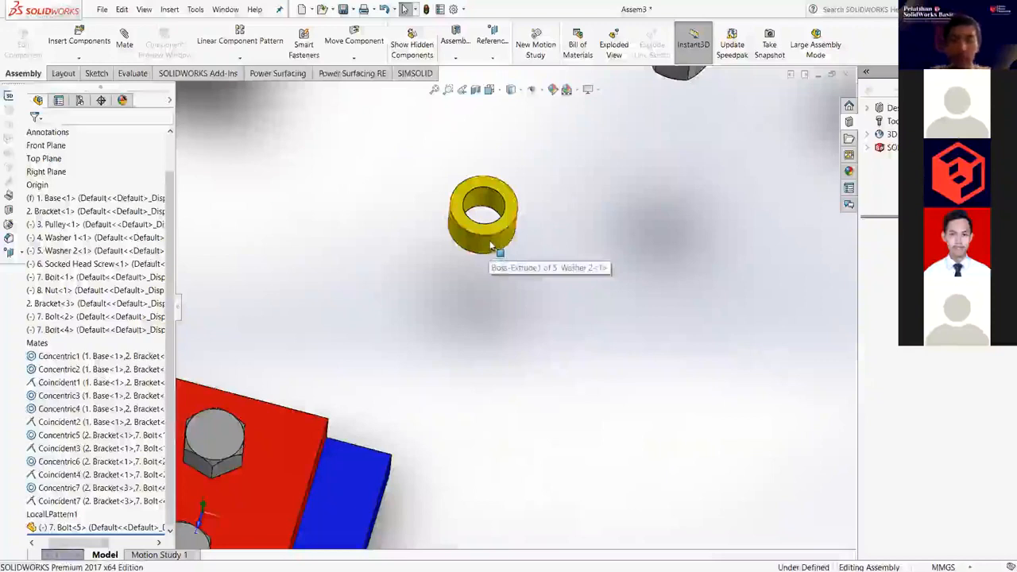
{"action": "left_click", "coordinate": [491, 247]}
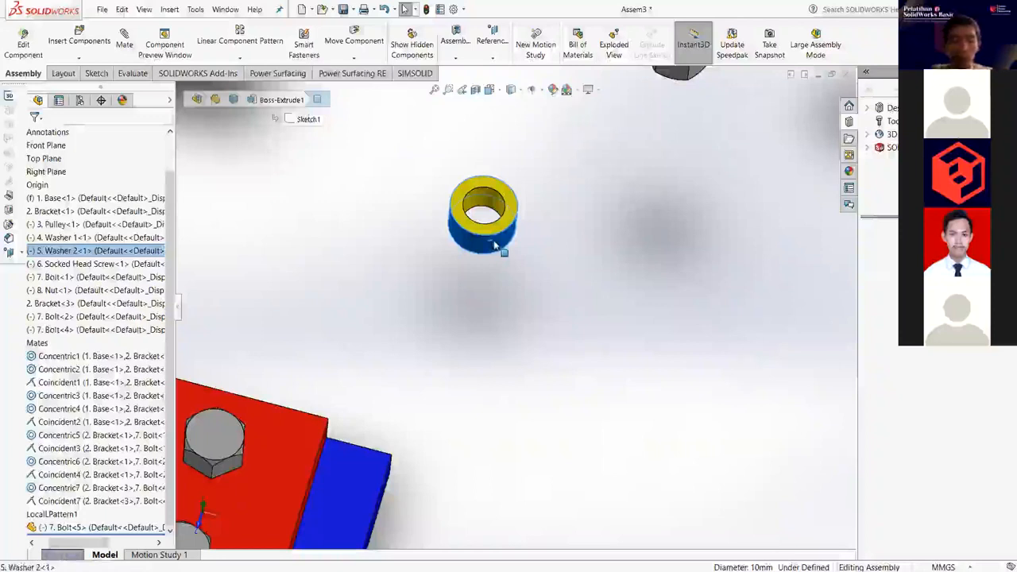
{"action": "left_click_drag", "start_coordinate": [494, 248], "coordinate": [559, 306], "text": "ctrl"}
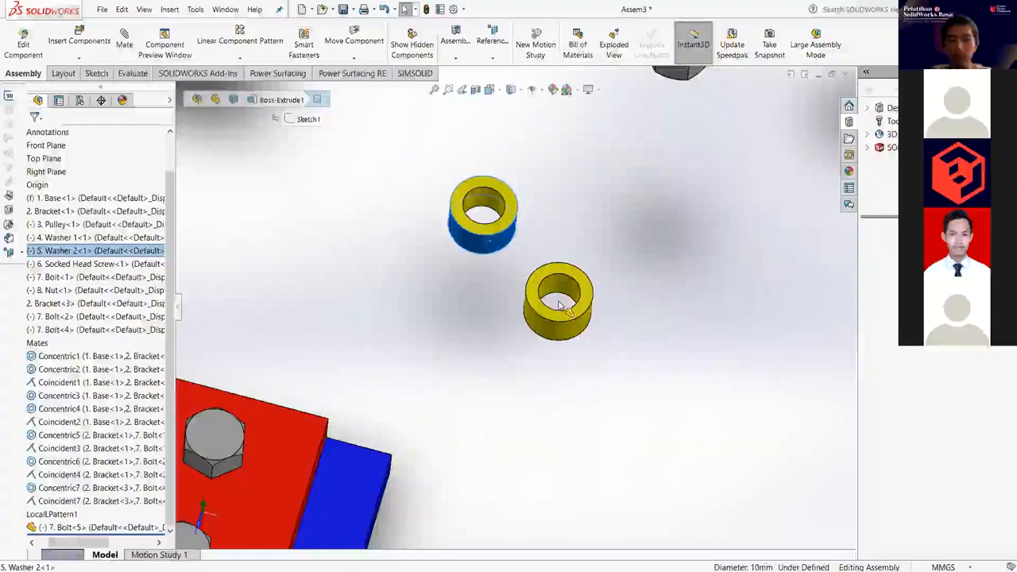
{"action": "left_click_drag", "start_coordinate": [561, 306], "coordinate": [561, 306]}
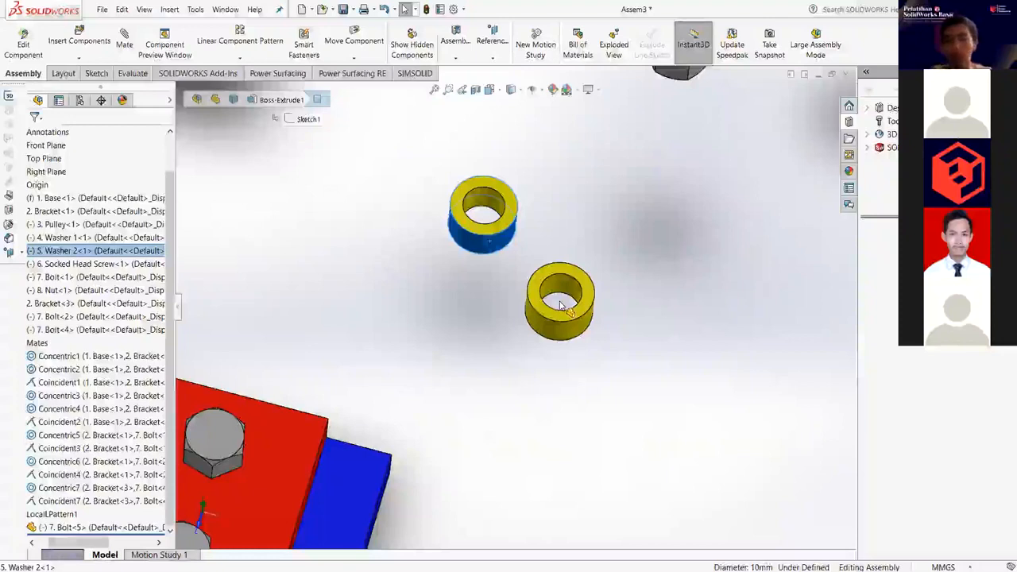
{"action": "left_click_drag", "start_coordinate": [561, 306], "coordinate": [559, 304], "text": "ctrl"}
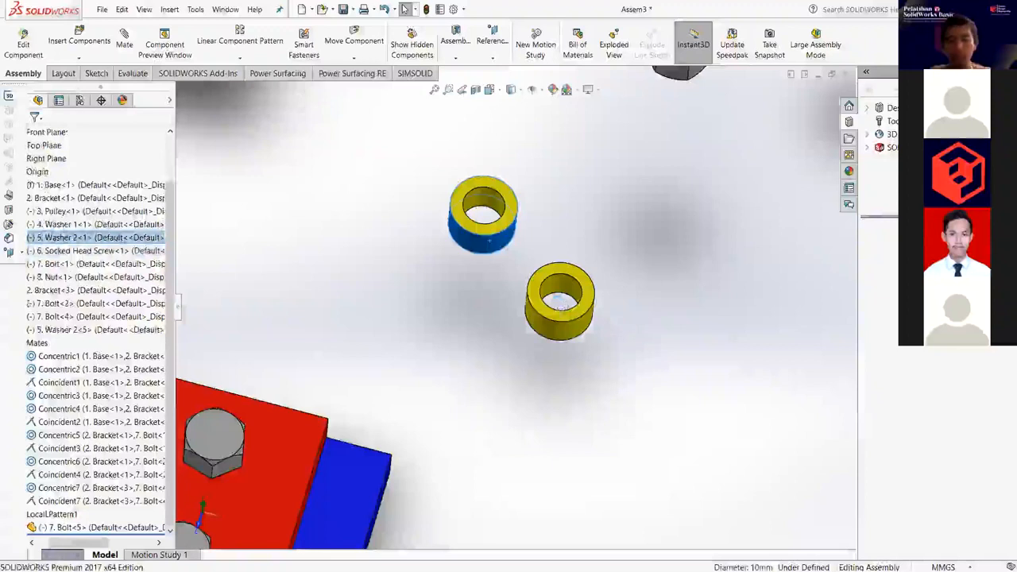
{"action": "left_click", "coordinate": [560, 329]}
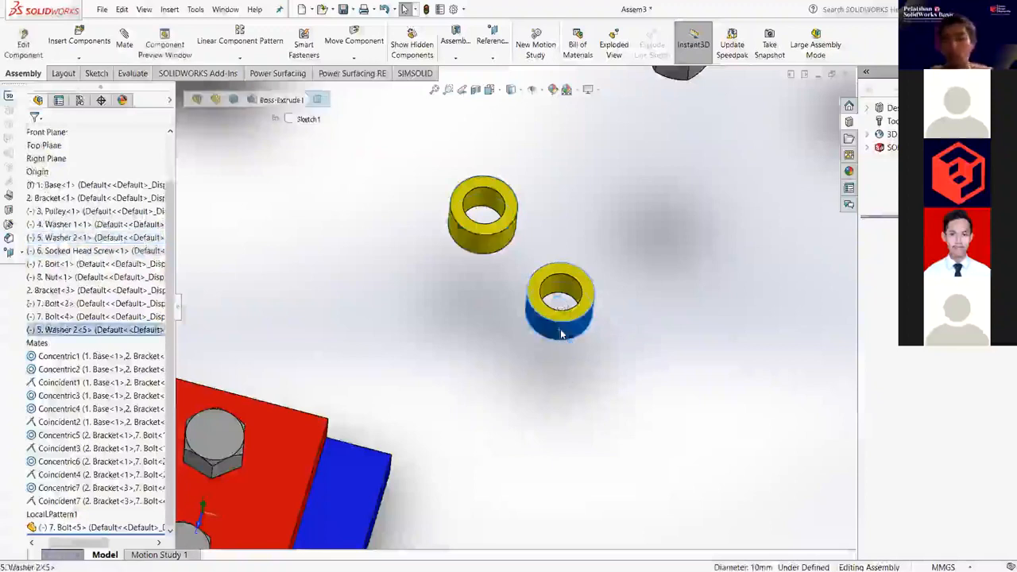
{"action": "key", "text": "Delete"}
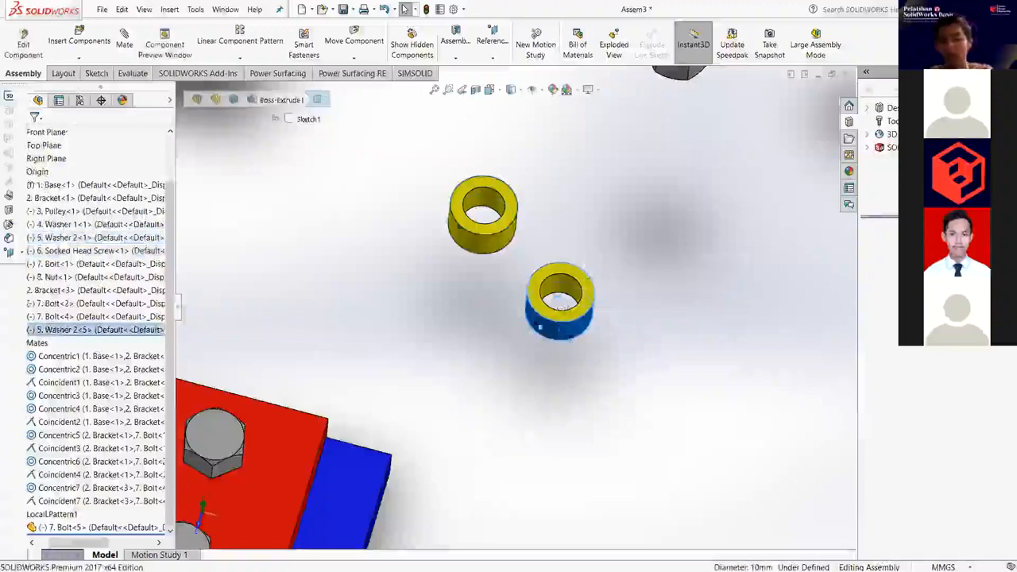
Move the yellow Washer 2 to the free space beside the loose grey washer, near the bracket uprights.
{"action": "scroll", "coordinate": [521, 337], "scroll_direction": "up", "scroll_amount": 5}
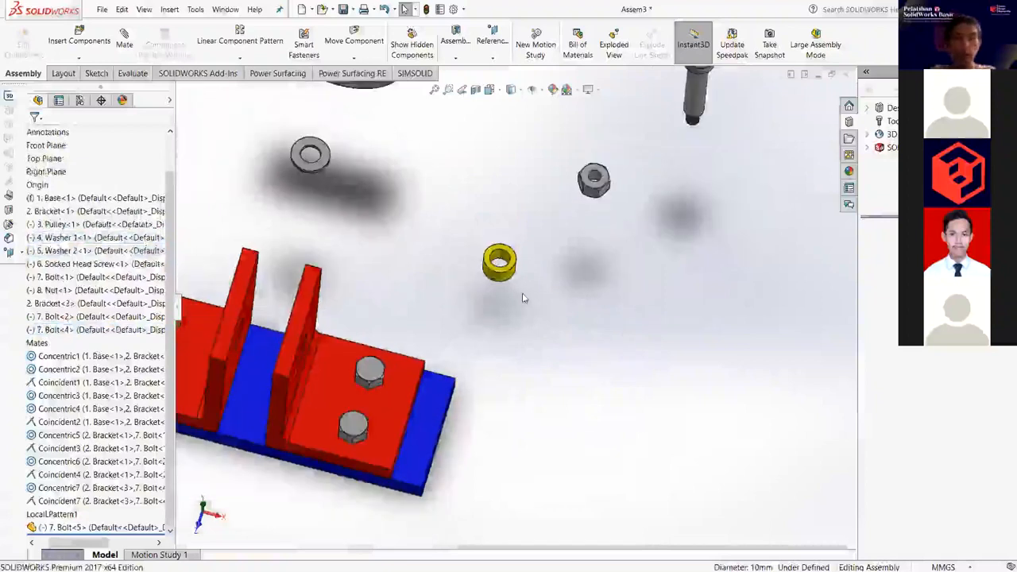
{"action": "scroll", "coordinate": [523, 298], "scroll_direction": "down", "scroll_amount": 3}
{"action": "scroll", "coordinate": [474, 249], "scroll_direction": "up", "scroll_amount": 6}
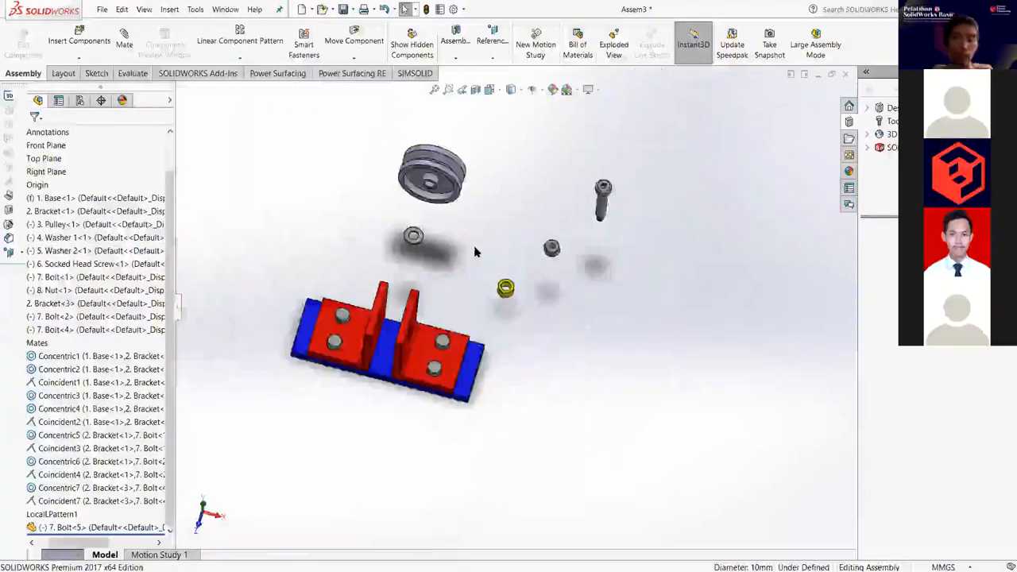
{"action": "scroll", "coordinate": [475, 252], "scroll_direction": "down", "scroll_amount": 3}
{"action": "scroll", "coordinate": [472, 254], "scroll_direction": "down", "scroll_amount": 1}
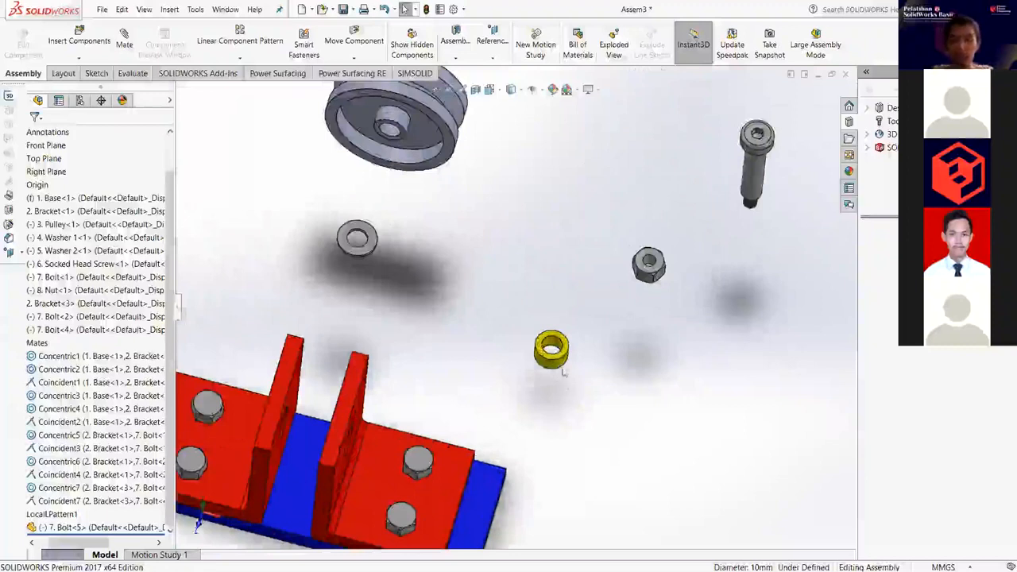
{"action": "left_click_drag", "start_coordinate": [555, 355], "coordinate": [268, 250]}
{"action": "left_click", "coordinate": [312, 280]}
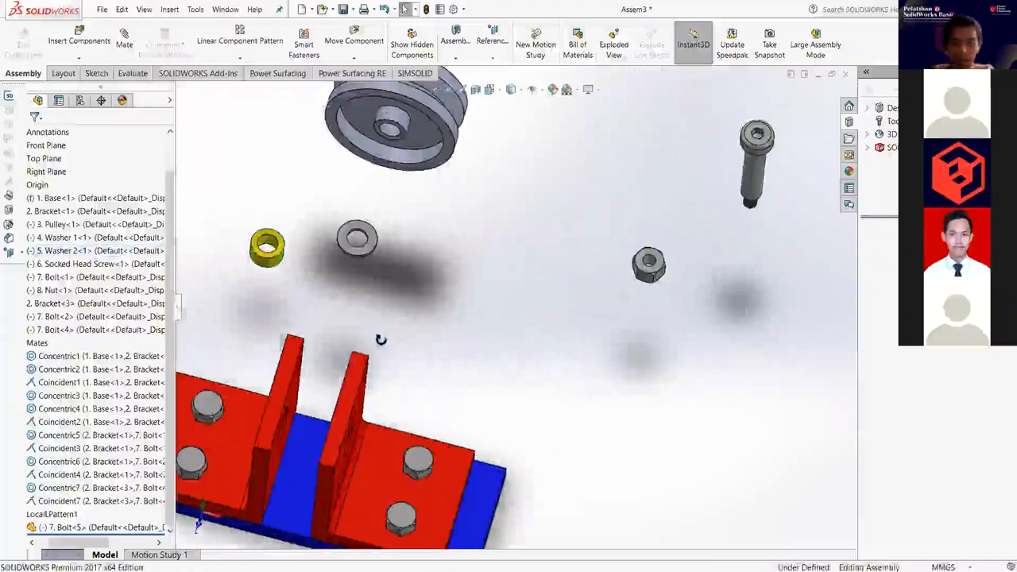
Mate the outer cylindrical face of the yellow Washer 2 concentric with the hole in the first bracket's upright plate.
{"action": "middle_click_drag", "start_coordinate": [380, 339], "coordinate": [477, 390]}
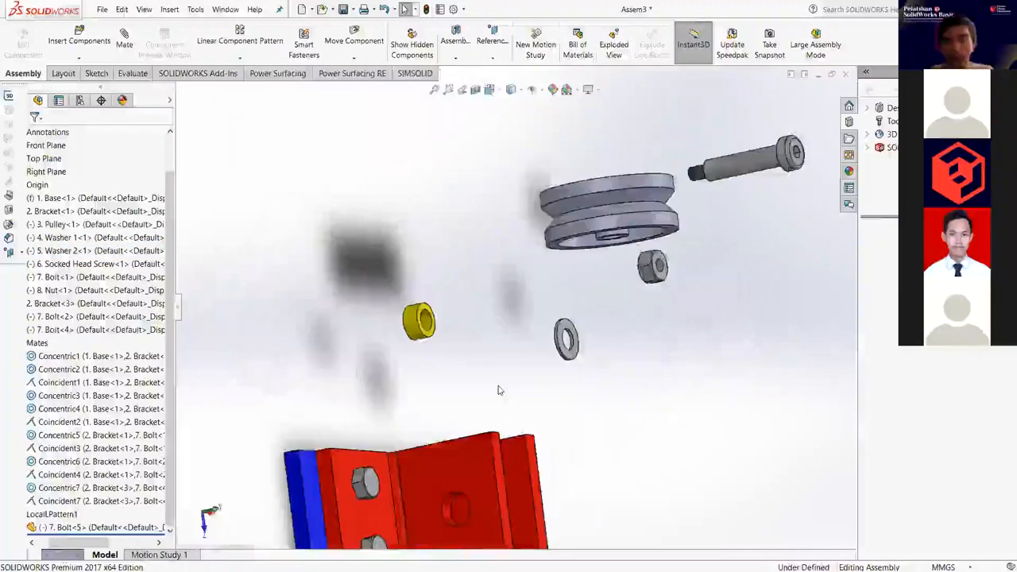
{"action": "left_click", "coordinate": [416, 336]}
{"action": "left_click", "coordinate": [458, 359]}
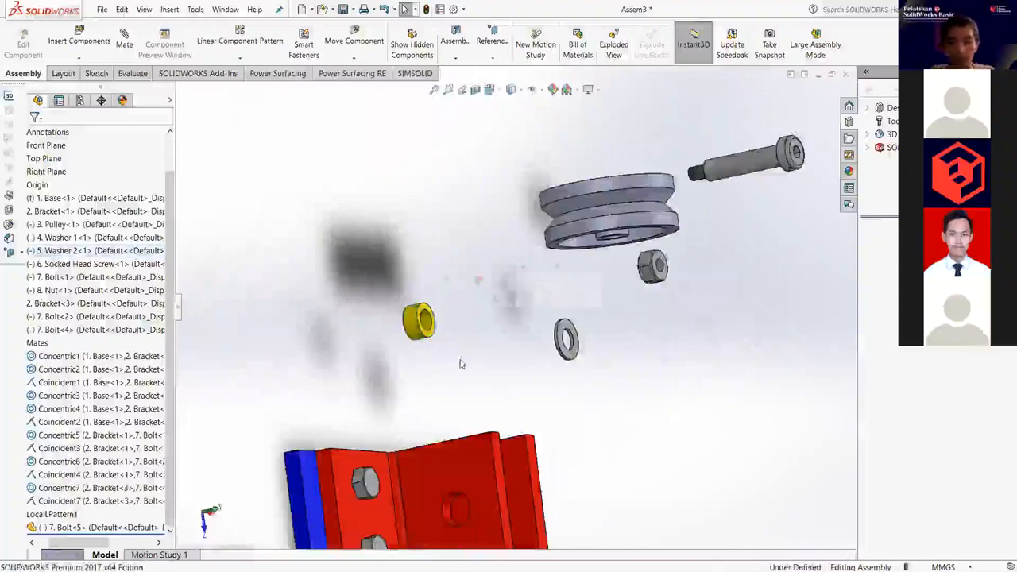
{"action": "left_click", "coordinate": [422, 325]}
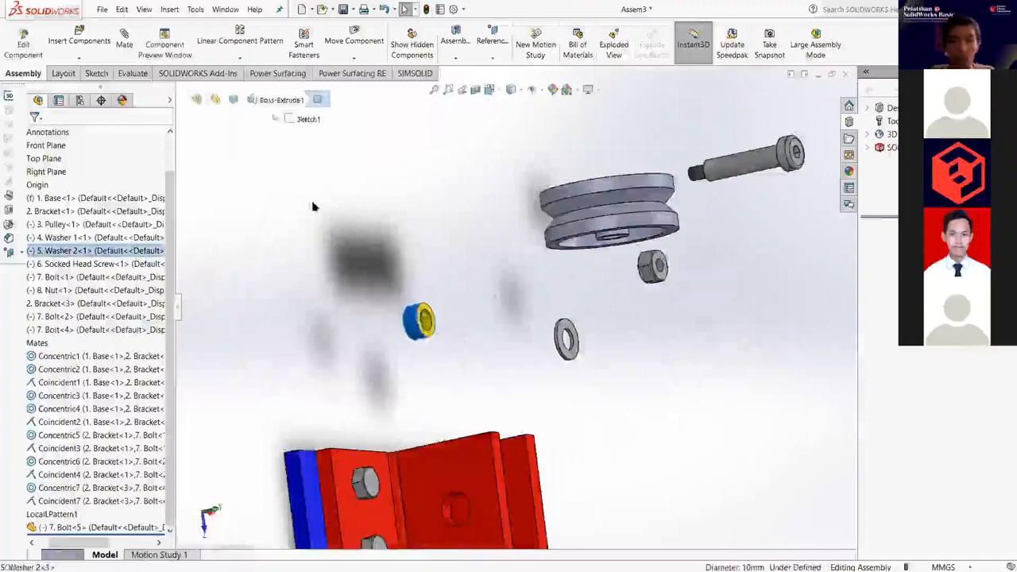
{"action": "left_click", "coordinate": [132, 40]}
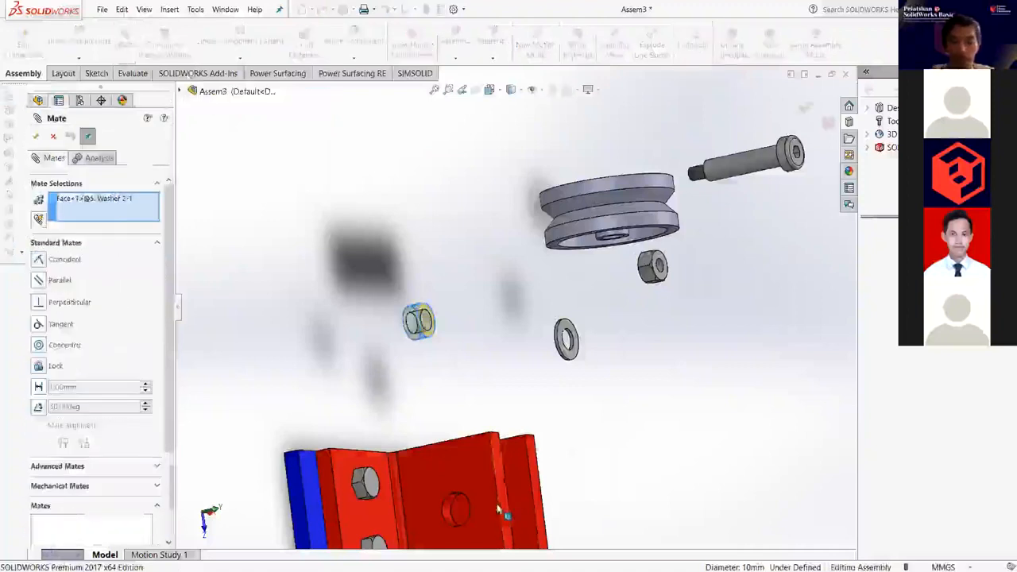
{"action": "scroll", "coordinate": [464, 469], "scroll_direction": "up", "scroll_amount": 1}
{"action": "scroll", "coordinate": [463, 468], "scroll_direction": "up", "scroll_amount": 1}
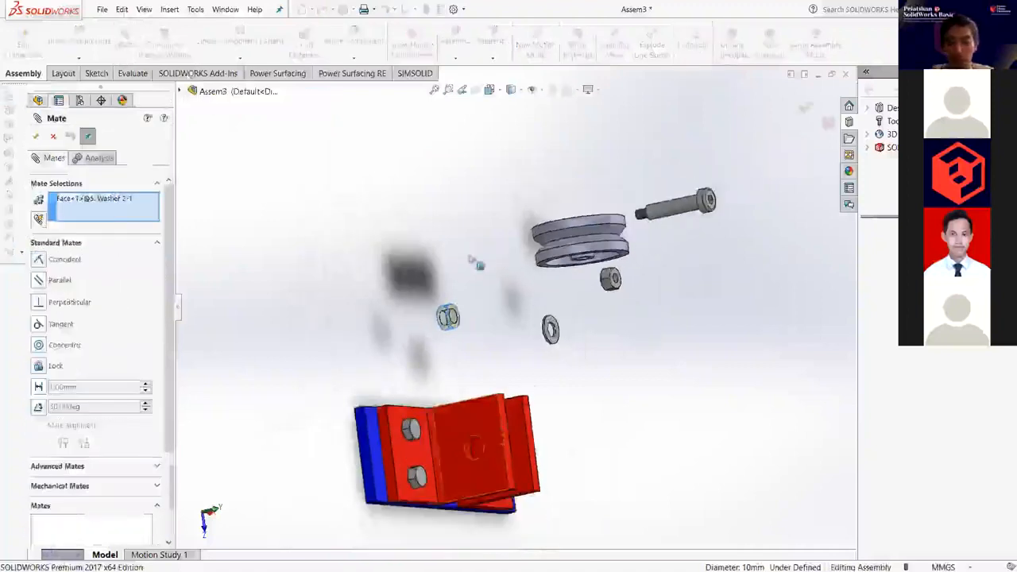
{"action": "scroll", "coordinate": [502, 229], "scroll_direction": "down", "scroll_amount": 5}
{"action": "scroll", "coordinate": [500, 225], "scroll_direction": "down", "scroll_amount": 1}
{"action": "middle_click_drag", "start_coordinate": [497, 227], "coordinate": [449, 216]}
{"action": "scroll", "coordinate": [496, 234], "scroll_direction": "down", "scroll_amount": 3}
{"action": "left_click", "coordinate": [494, 239]}
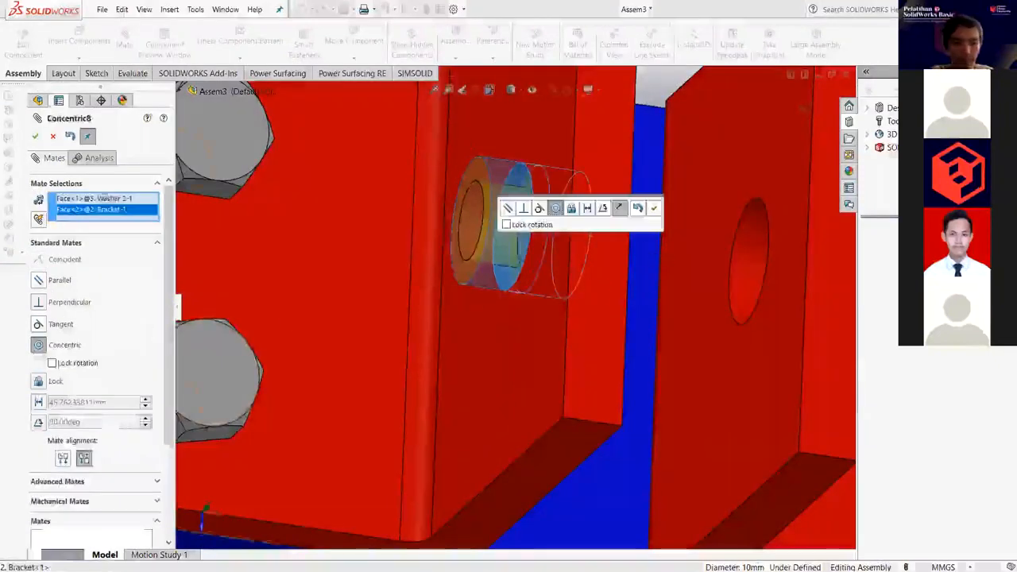
{"action": "left_click", "coordinate": [35, 136]}
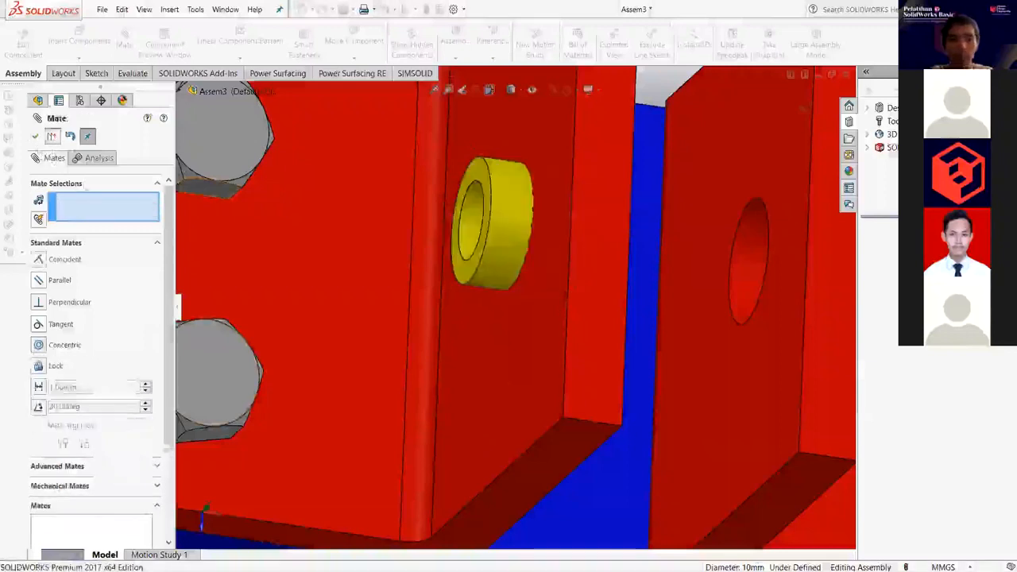
{"action": "key", "text": "Escape"}
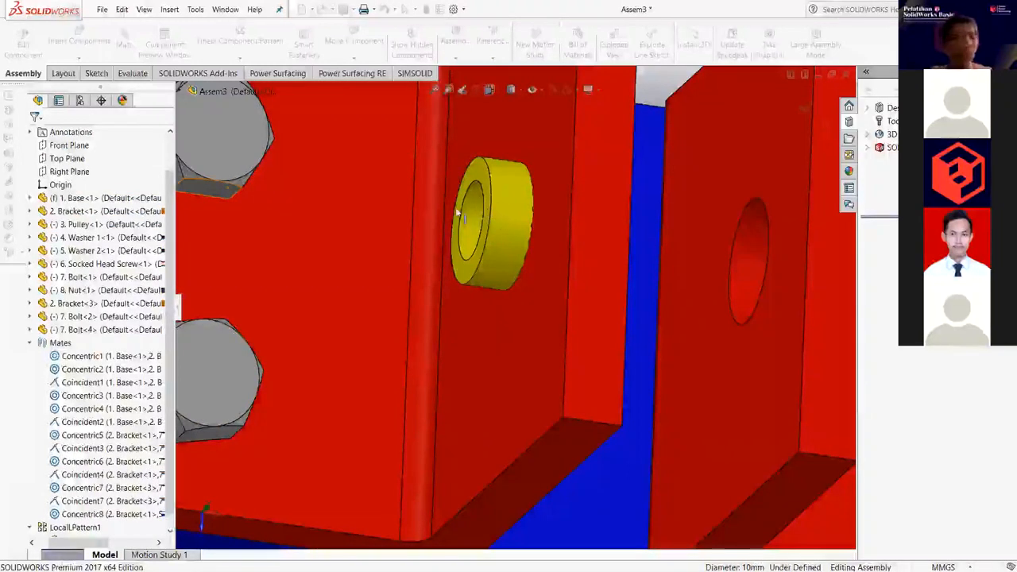
Add a coincident mate between Washer 2's annular end face and the outer face of the bracket's upright plate.
{"action": "middle_click_drag", "start_coordinate": [464, 219], "coordinate": [341, 141]}
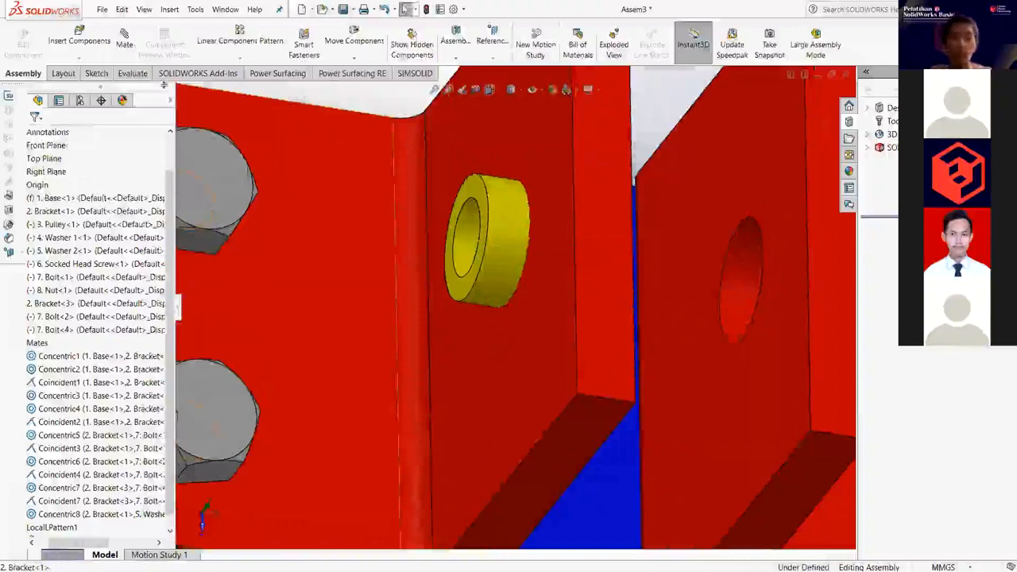
{"action": "left_click", "coordinate": [123, 41]}
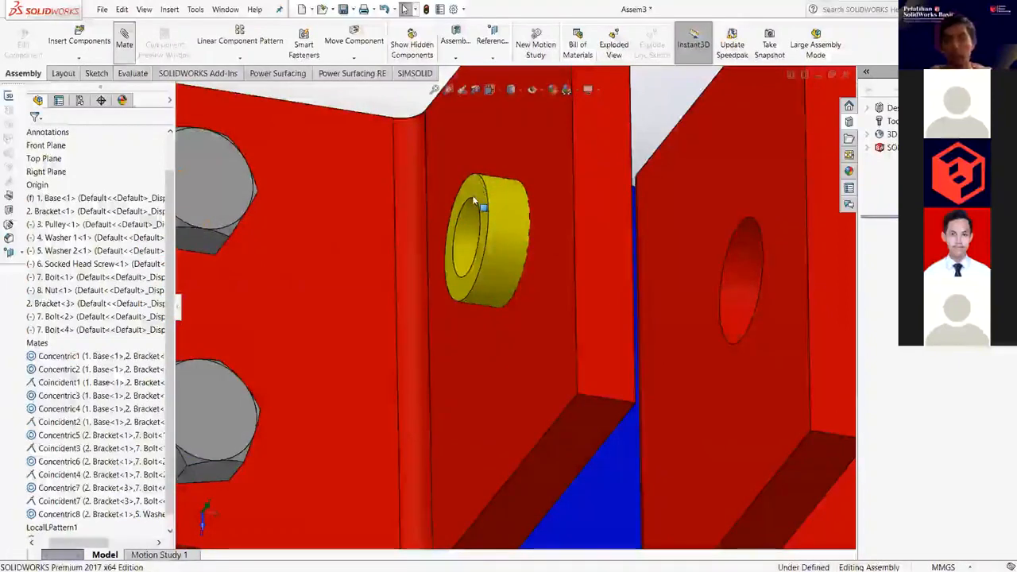
{"action": "scroll", "coordinate": [472, 194], "scroll_direction": "down", "scroll_amount": 3}
{"action": "left_click", "coordinate": [477, 199]}
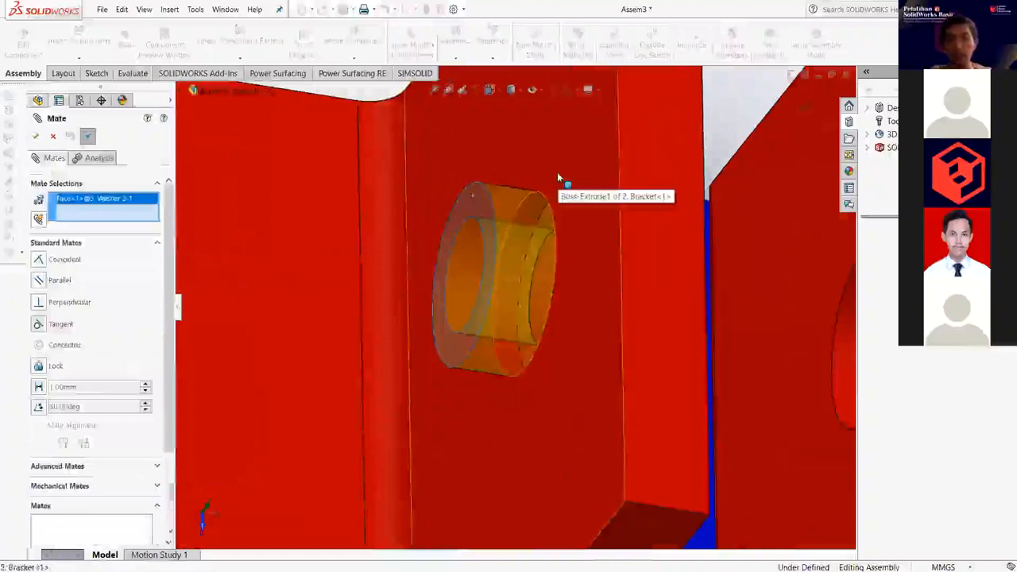
{"action": "left_click", "coordinate": [511, 177]}
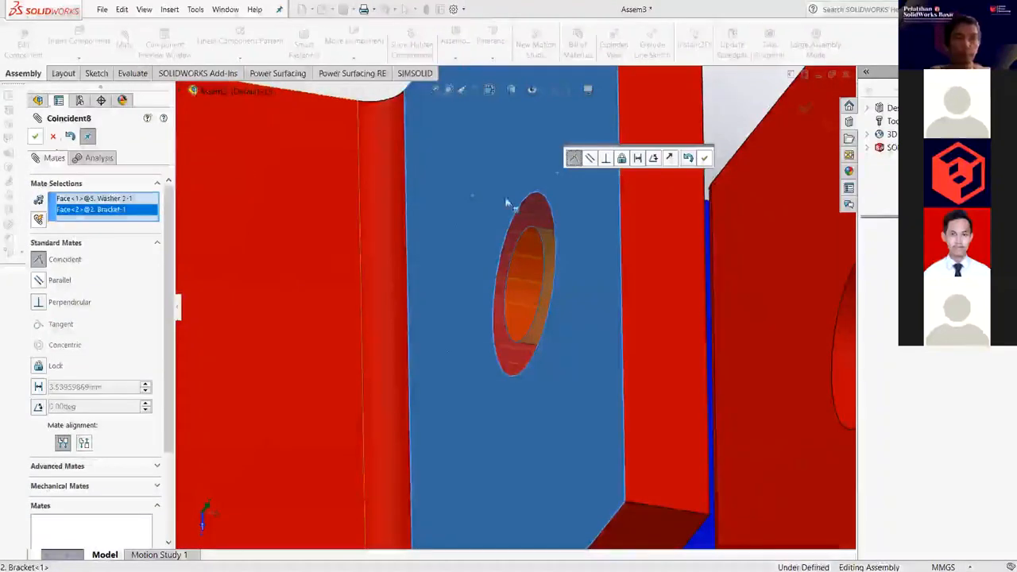
{"action": "left_click", "coordinate": [573, 161]}
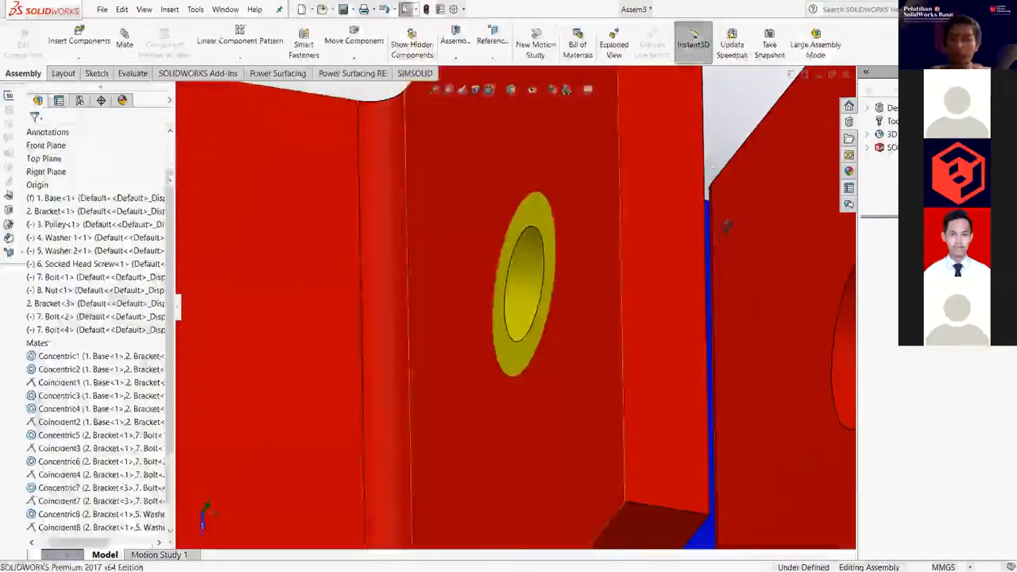
{"action": "middle_click_drag", "start_coordinate": [727, 226], "coordinate": [781, 188]}
{"action": "scroll", "coordinate": [794, 151], "scroll_direction": "up", "scroll_amount": 3}
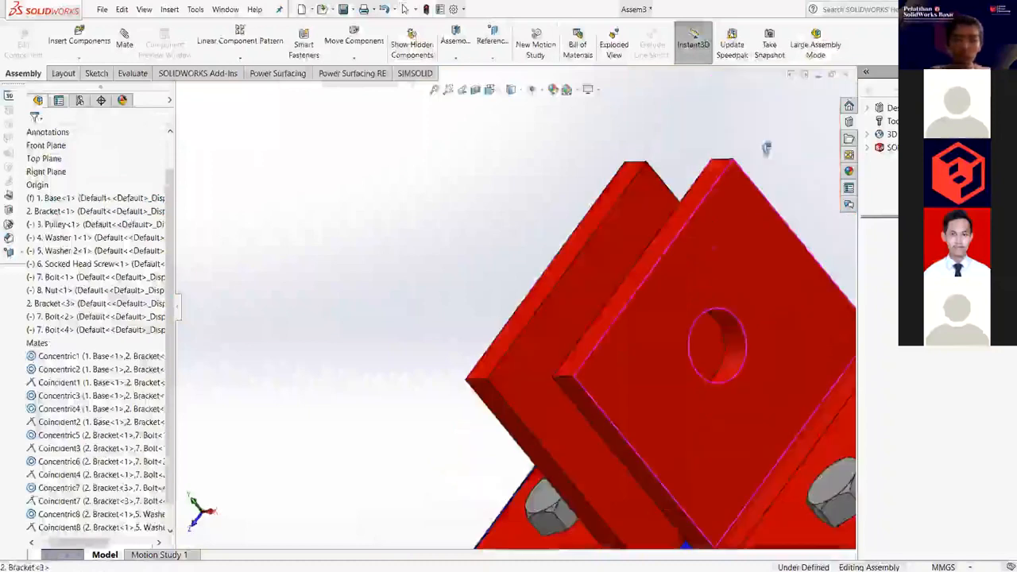
Examine Washer 2's seating in the first bracket and the empty hole in the second bracket's upright plate from several angles.
{"action": "middle_click_drag", "start_coordinate": [808, 241], "coordinate": [535, 218]}
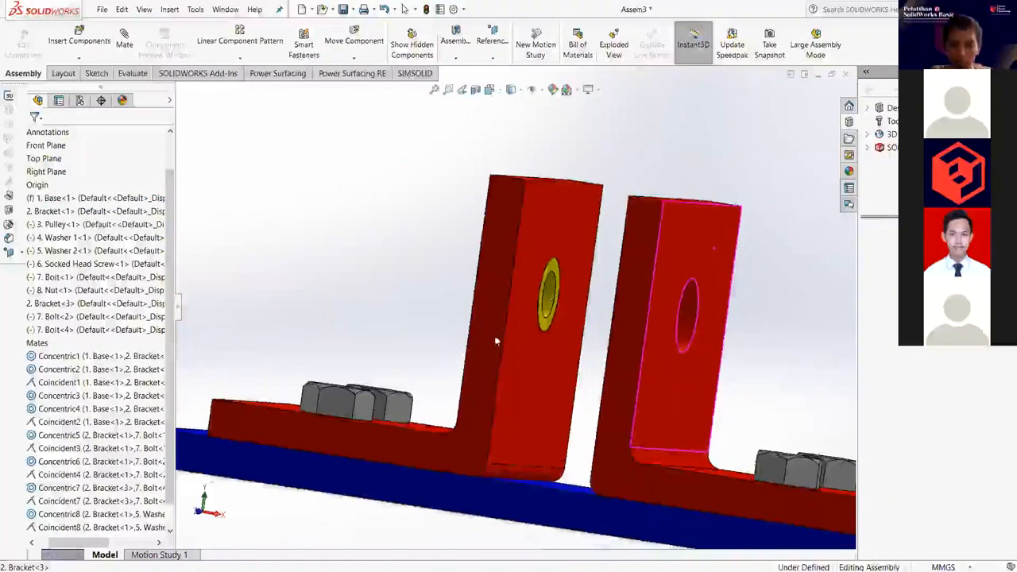
{"action": "key", "text": "space"}
{"action": "left_click", "coordinate": [477, 321]}
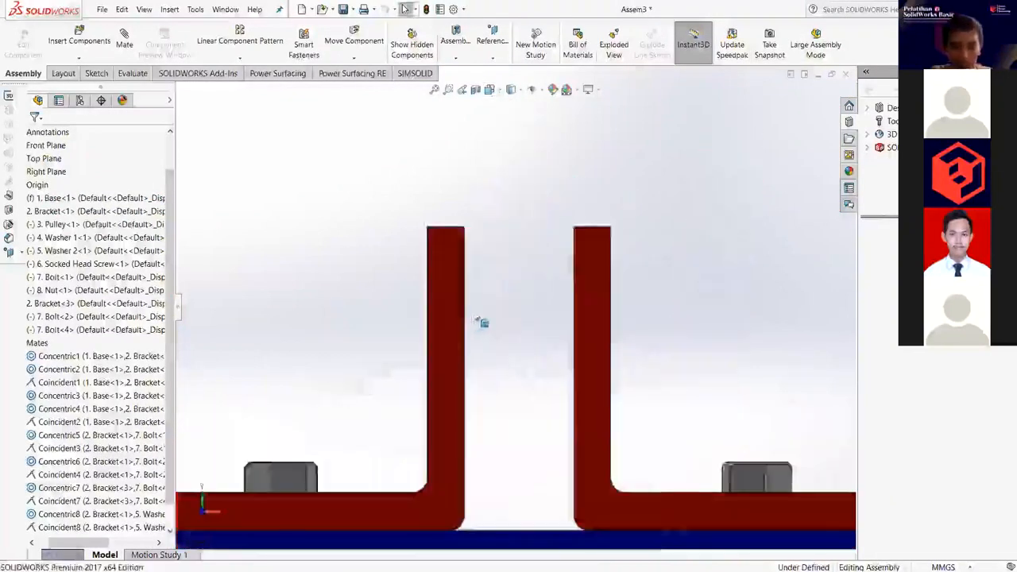
{"action": "scroll", "coordinate": [483, 322], "scroll_direction": "down", "scroll_amount": 5}
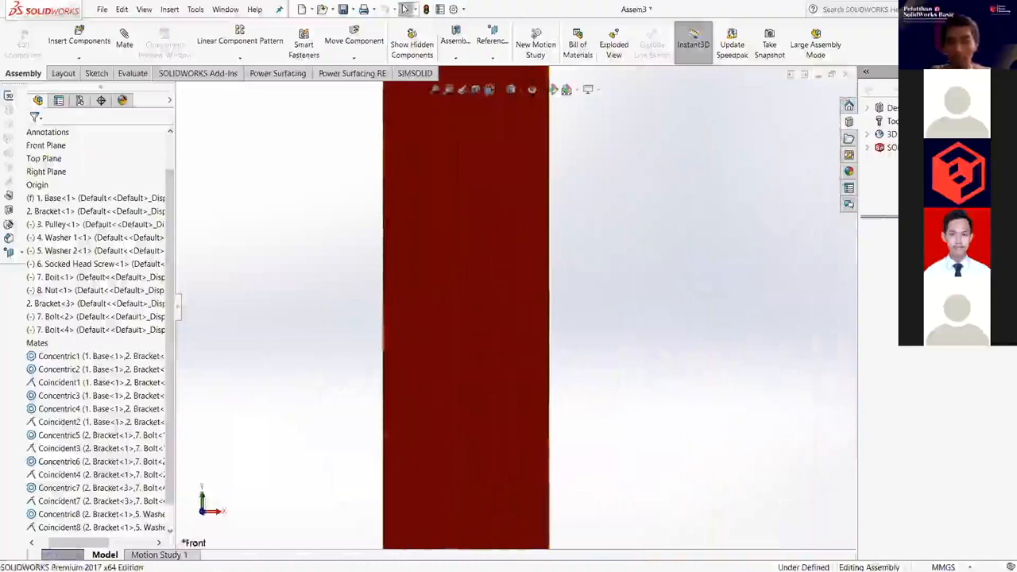
{"action": "scroll", "coordinate": [486, 302], "scroll_direction": "up", "scroll_amount": 2}
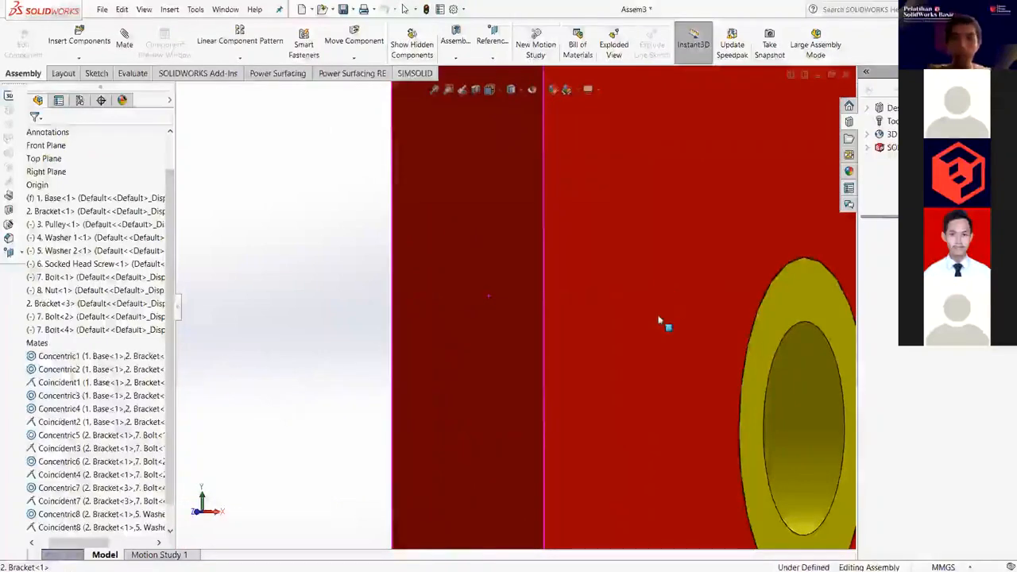
{"action": "key", "text": "ctrl+7"}
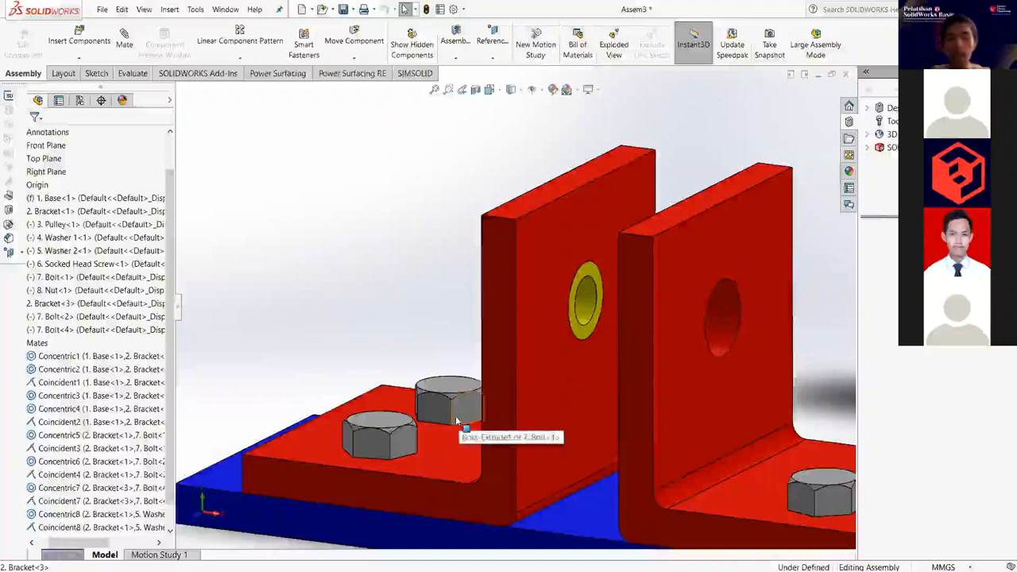
{"action": "scroll", "coordinate": [690, 401], "scroll_direction": "up", "scroll_amount": 4}
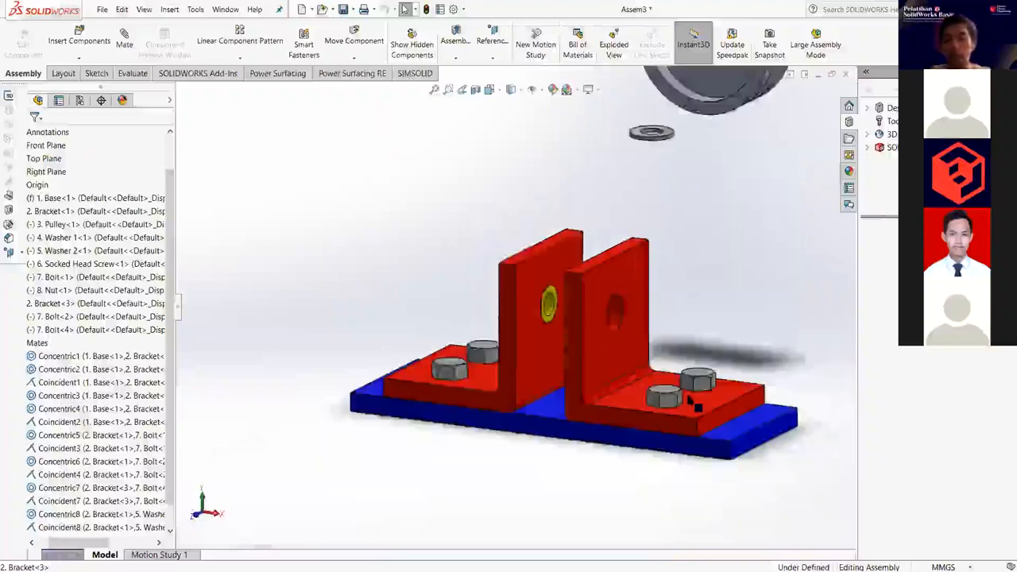
{"action": "scroll", "coordinate": [690, 399], "scroll_direction": "down", "scroll_amount": 4}
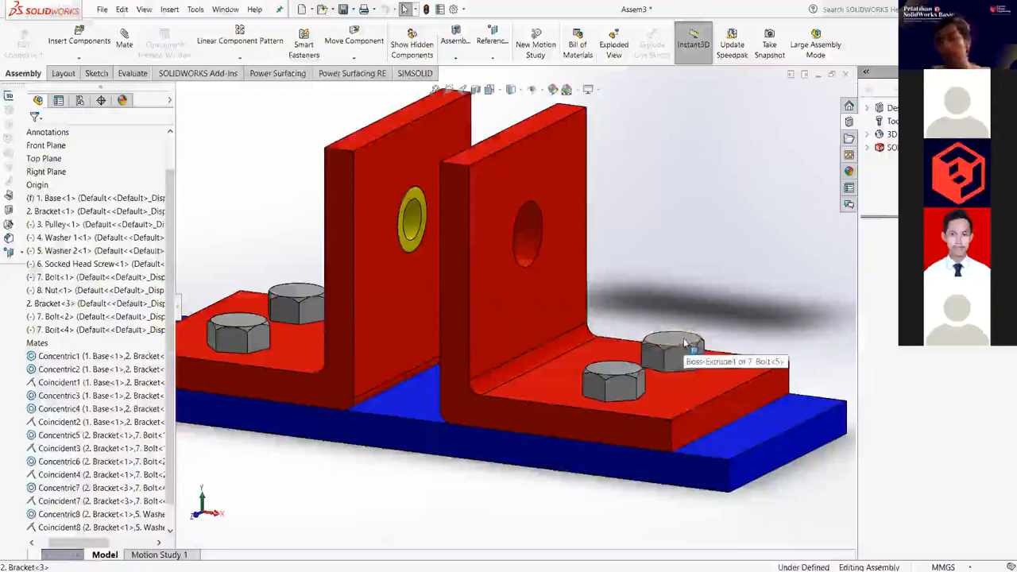
{"action": "scroll", "coordinate": [684, 343], "scroll_direction": "up", "scroll_amount": 1}
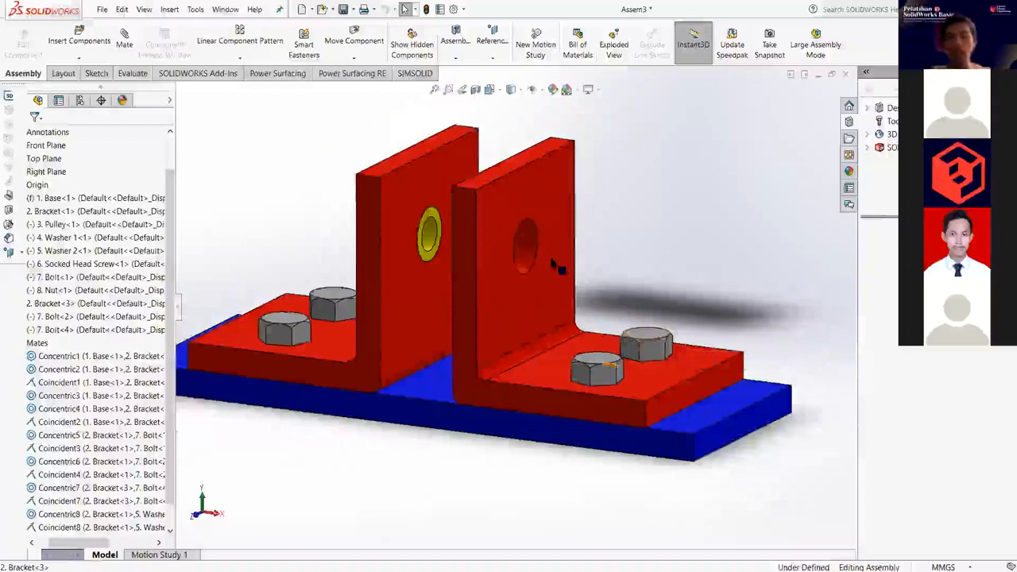
{"action": "scroll", "coordinate": [557, 266], "scroll_direction": "down", "scroll_amount": 3}
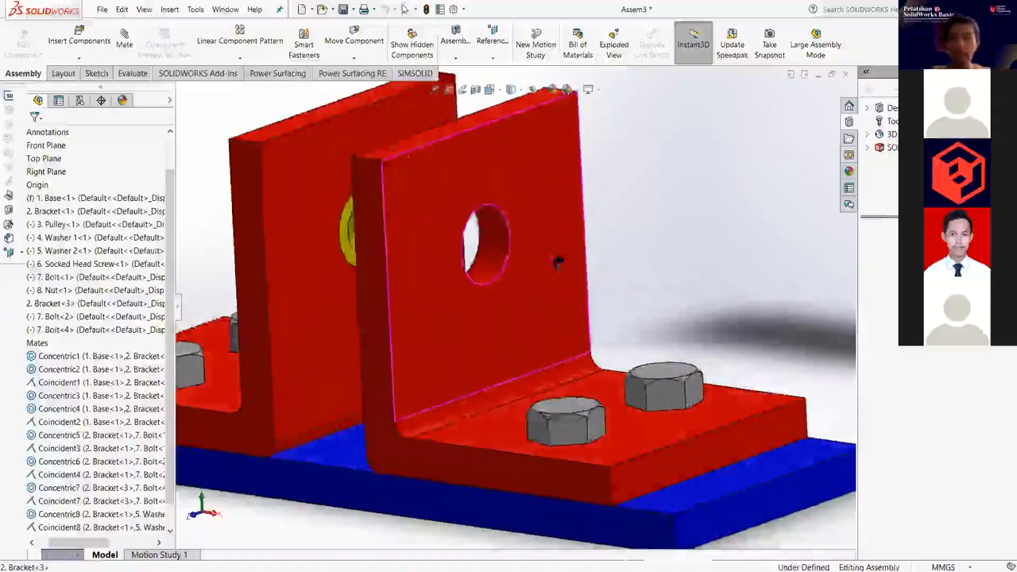
Try to place a copy of Washer 2 near the second bracket's hole using a coincident face mate.
{"action": "mouse_move", "coordinate": [558, 262]}
{"action": "middle_mouse_down"}
{"action": "mouse_move", "coordinate": [497, 259]}
{"action": "mouse_move", "coordinate": [433, 217]}
{"action": "middle_mouse_up"}
{"action": "left_click", "coordinate": [432, 217]}
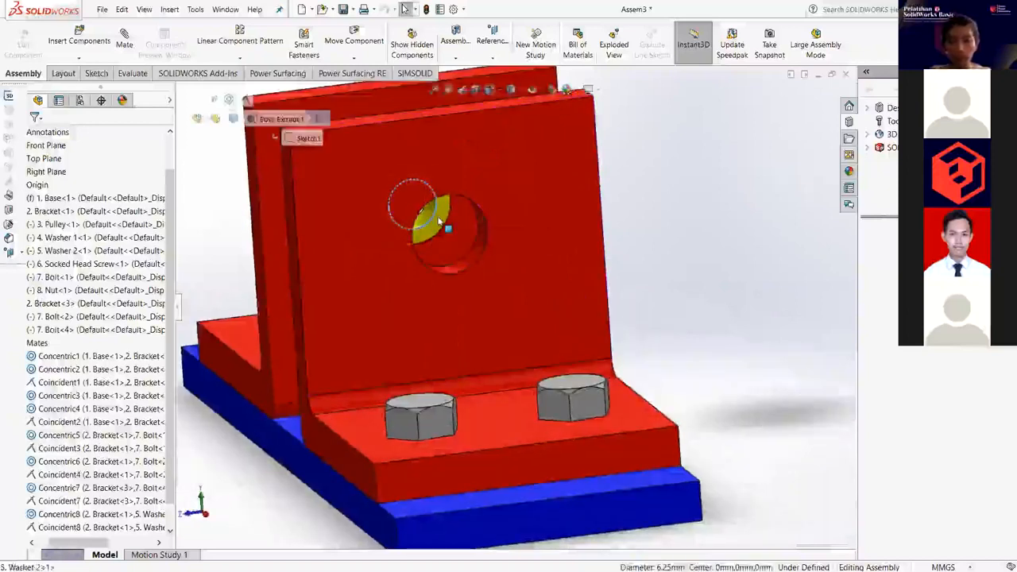
{"action": "left_click", "coordinate": [441, 222]}
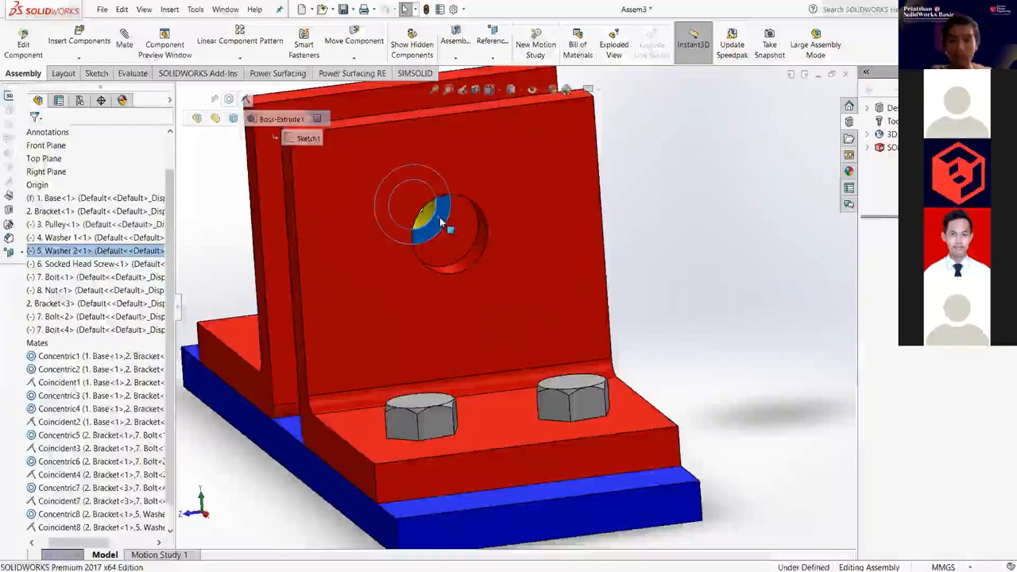
{"action": "left_click_drag", "start_coordinate": [439, 223], "coordinate": [472, 254]}
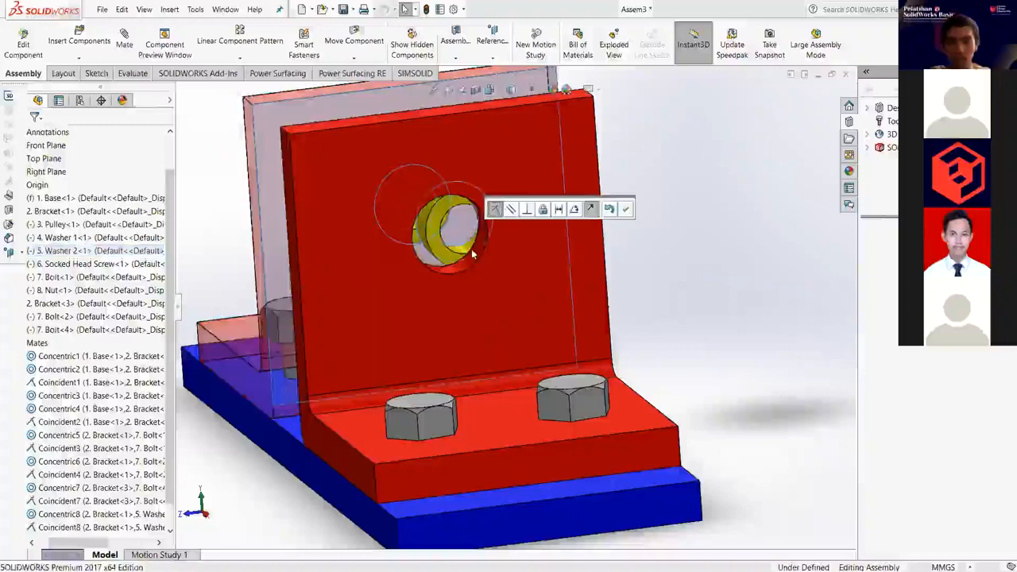
{"action": "left_click", "coordinate": [625, 209]}
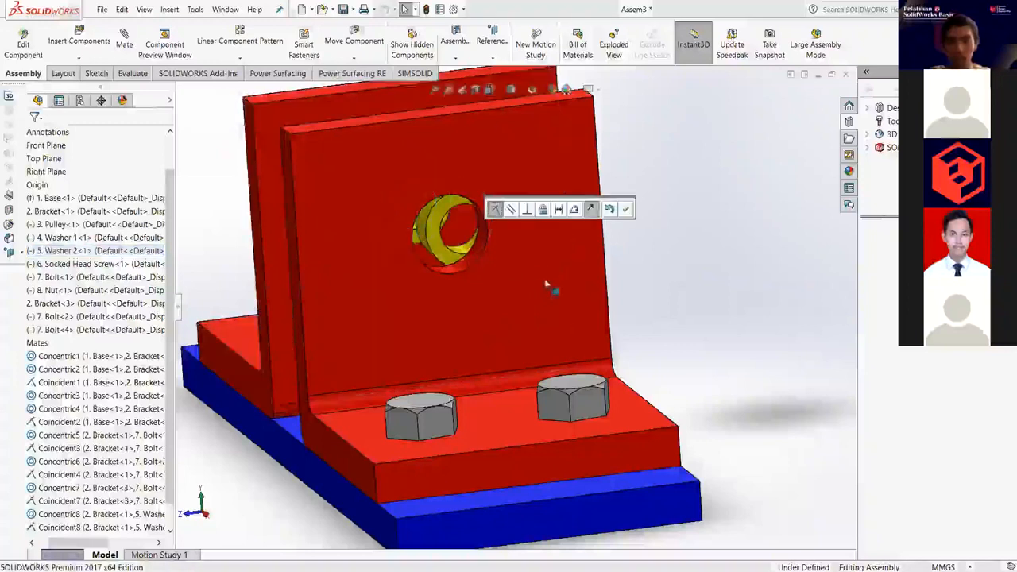
Delete the misplaced copy of Washer 2 between the two bracket uprights.
{"action": "middle_click_drag", "start_coordinate": [536, 280], "coordinate": [596, 289]}
{"action": "middle_click_drag", "start_coordinate": [402, 234], "coordinate": [365, 211]}
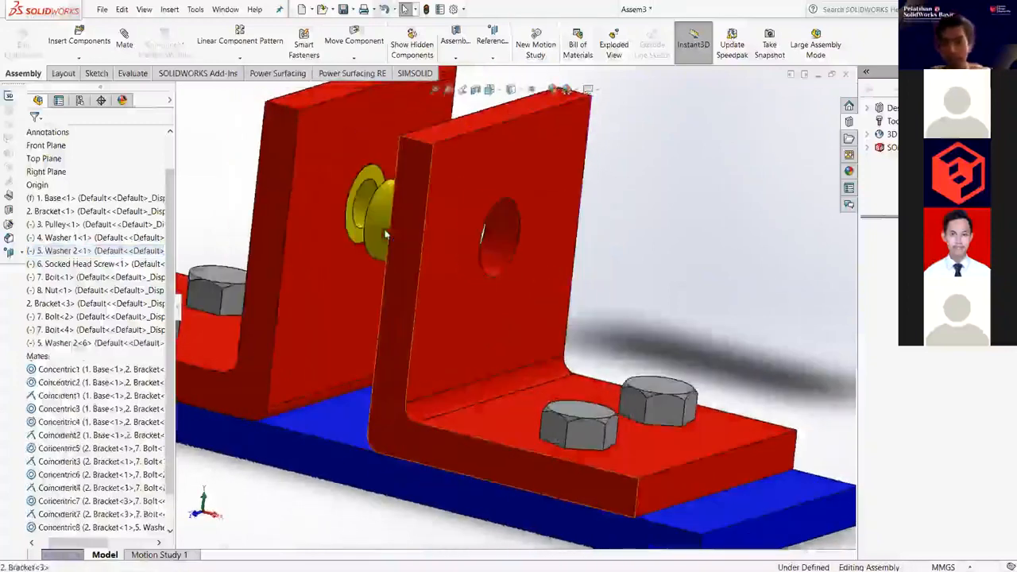
{"action": "left_click", "coordinate": [365, 211]}
{"action": "key", "text": "Delete"}
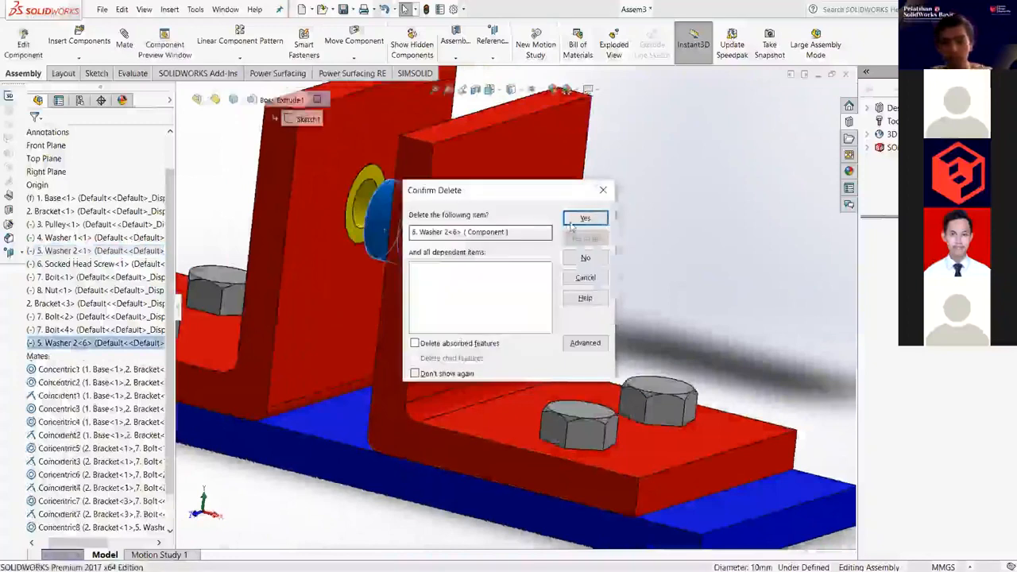
{"action": "key", "text": "Return"}
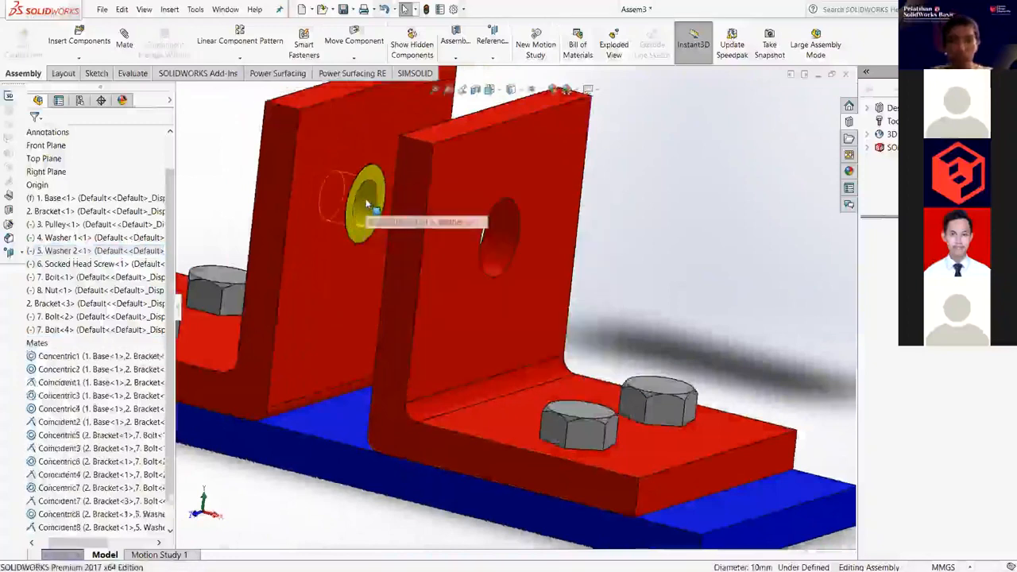
Copy Washer 2 into the second bracket's upright hole with a concentric mate.
{"action": "left_click", "coordinate": [365, 205]}
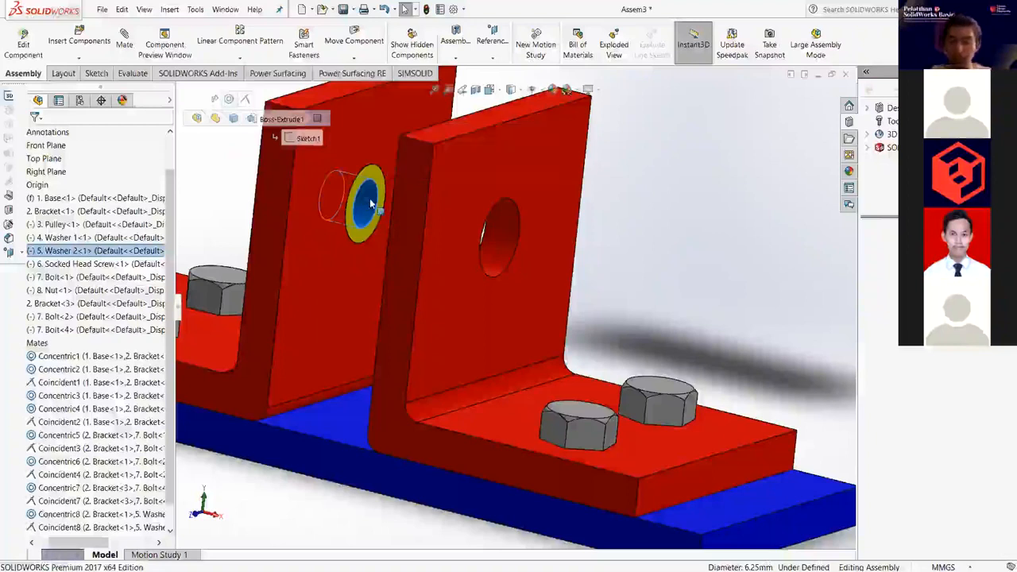
{"action": "left_click_drag", "start_coordinate": [370, 204], "coordinate": [509, 248], "text": "ctrl"}
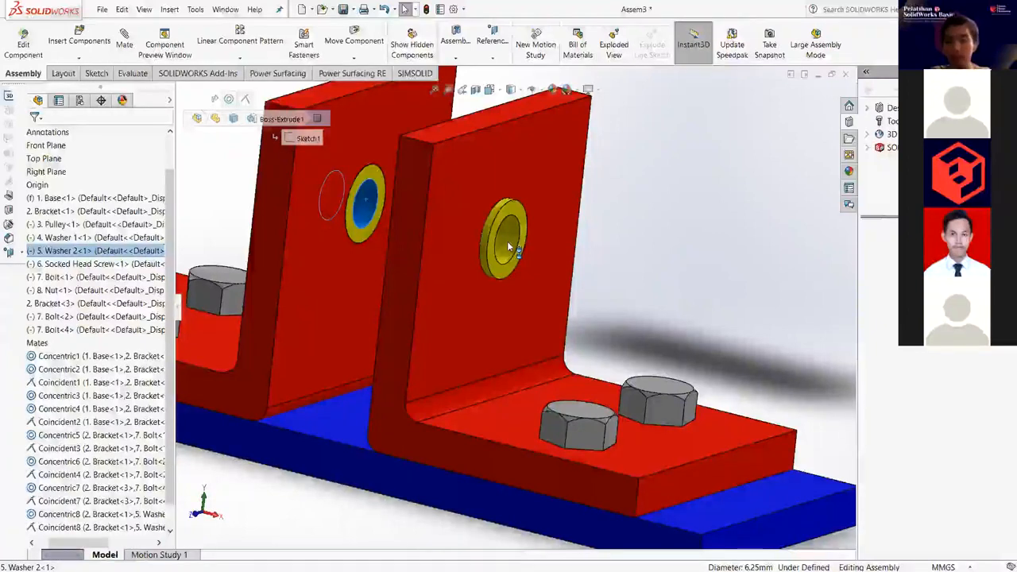
{"action": "left_click_drag", "start_coordinate": [507, 242], "coordinate": [508, 244], "text": "ctrl"}
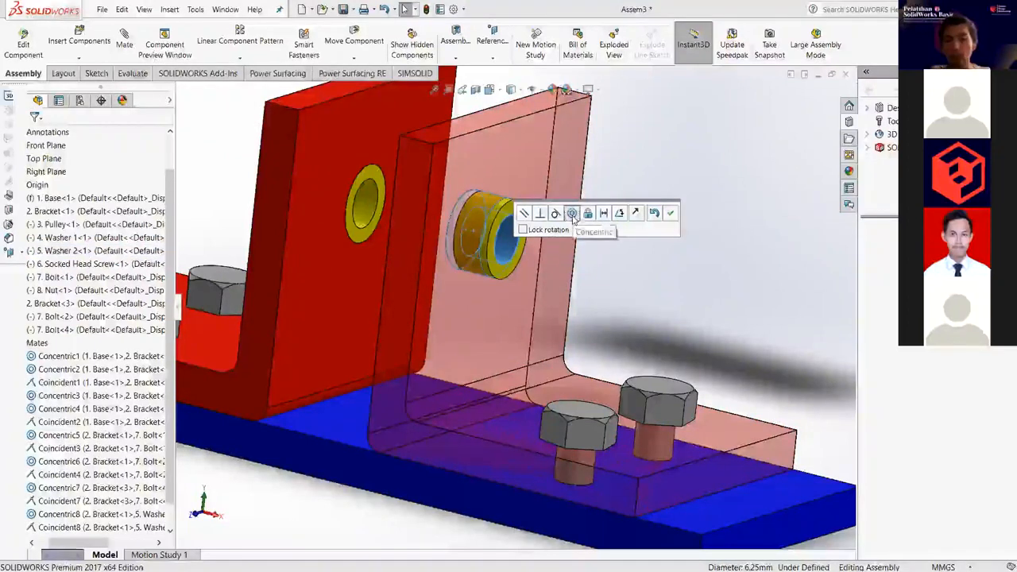
{"action": "left_click", "coordinate": [671, 216]}
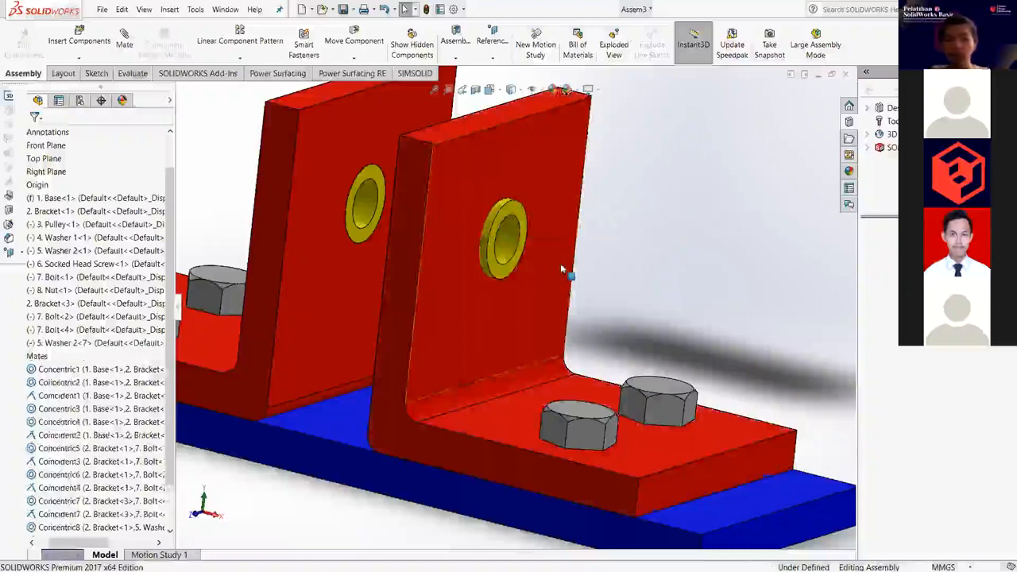
Add a coincident mate between the copied washer's annular end face and the outer face of the second bracket's upright plate.
{"action": "scroll", "coordinate": [550, 233], "scroll_direction": "down", "scroll_amount": 4}
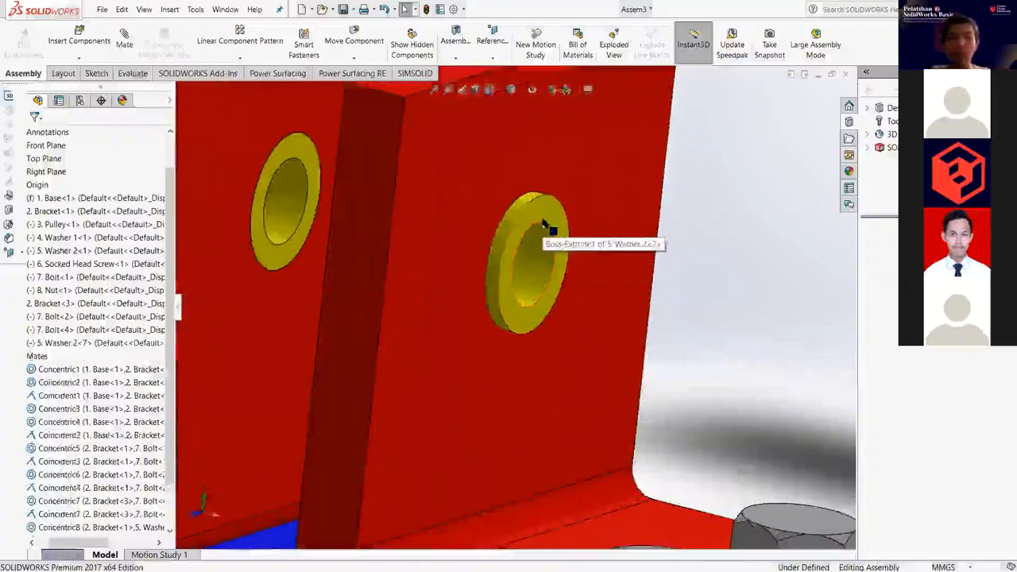
{"action": "left_click", "coordinate": [561, 250]}
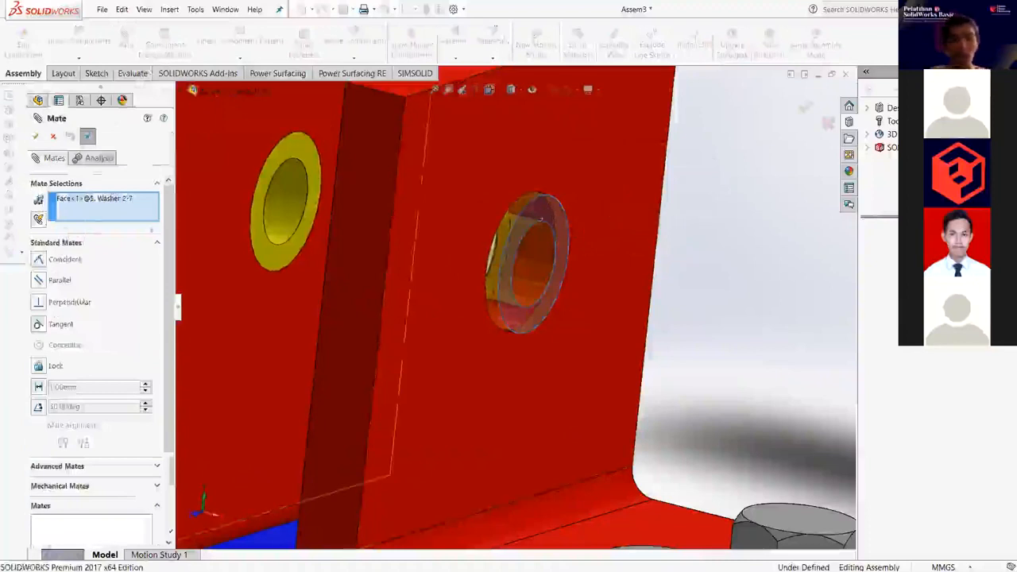
{"action": "left_click", "coordinate": [413, 262]}
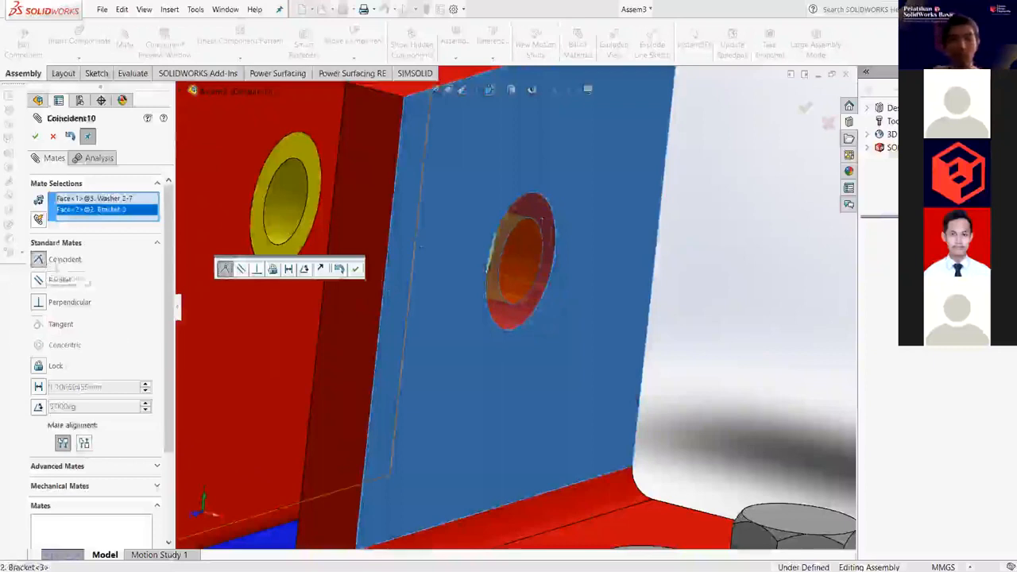
{"action": "left_click", "coordinate": [35, 136]}
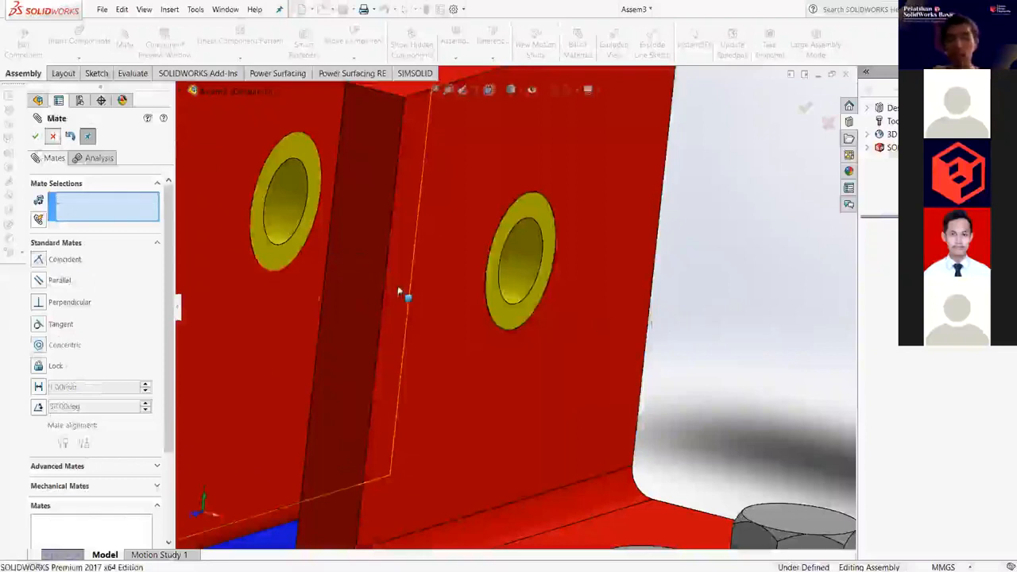
{"action": "key", "text": "Escape"}
{"action": "scroll", "coordinate": [389, 275], "scroll_direction": "up", "scroll_amount": 5}
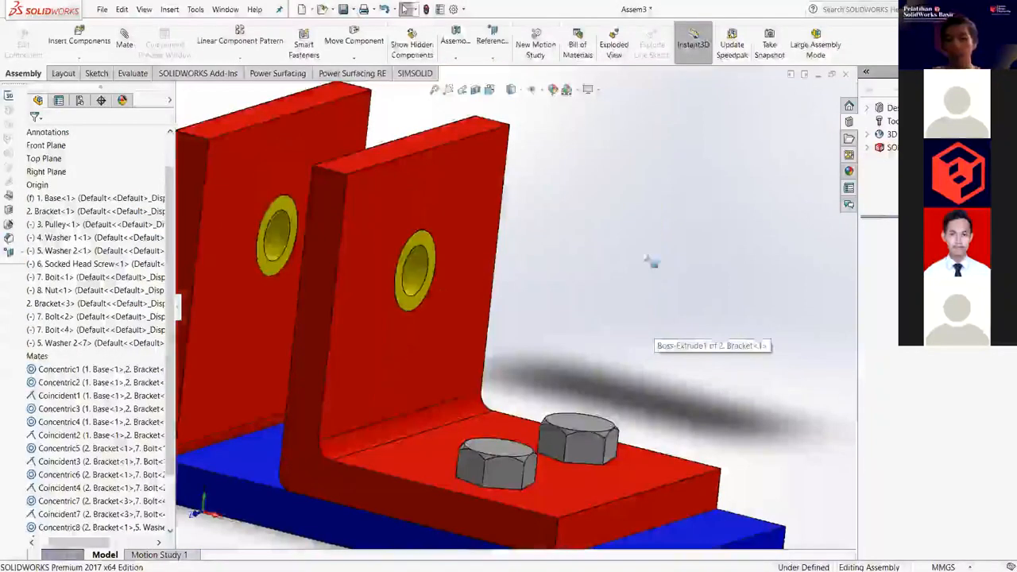
{"action": "middle_click_drag", "start_coordinate": [474, 277], "coordinate": [481, 281]}
{"action": "scroll", "coordinate": [481, 281], "scroll_direction": "up", "scroll_amount": 2}
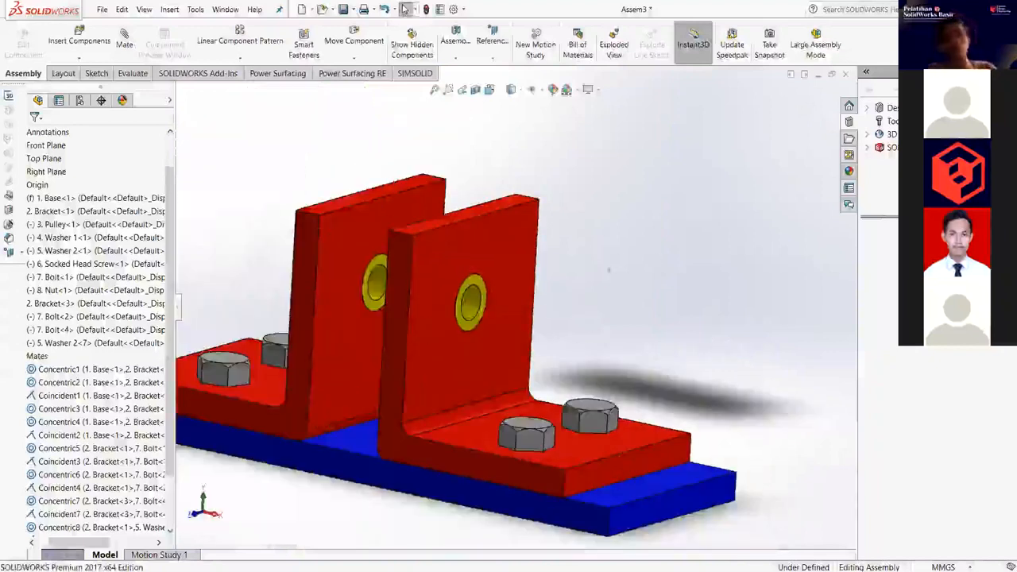
{"action": "scroll", "coordinate": [460, 281], "scroll_direction": "up", "scroll_amount": 3}
{"action": "scroll", "coordinate": [459, 284], "scroll_direction": "down", "scroll_amount": 4}
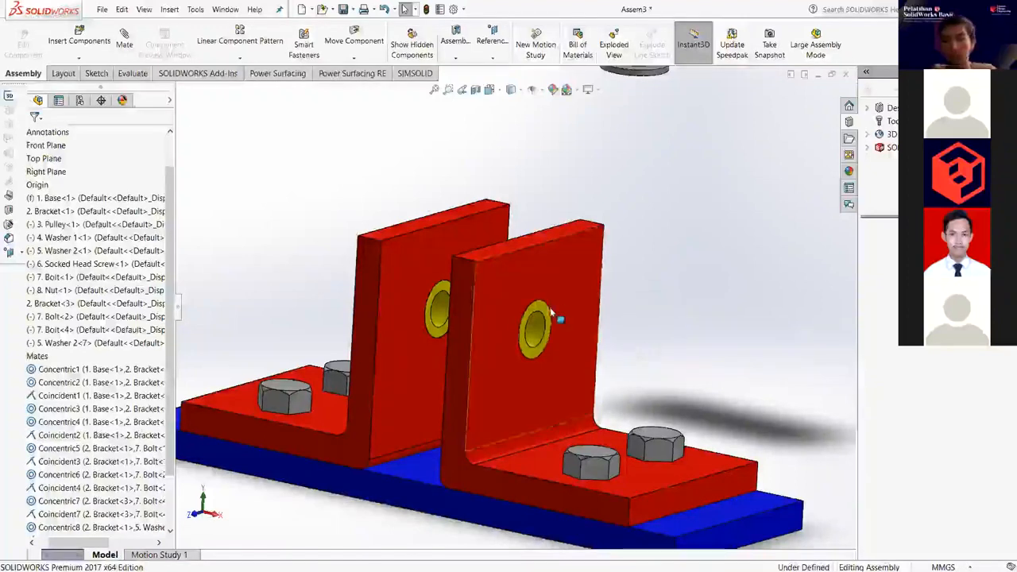
{"action": "scroll", "coordinate": [550, 310], "scroll_direction": "down", "scroll_amount": 4}
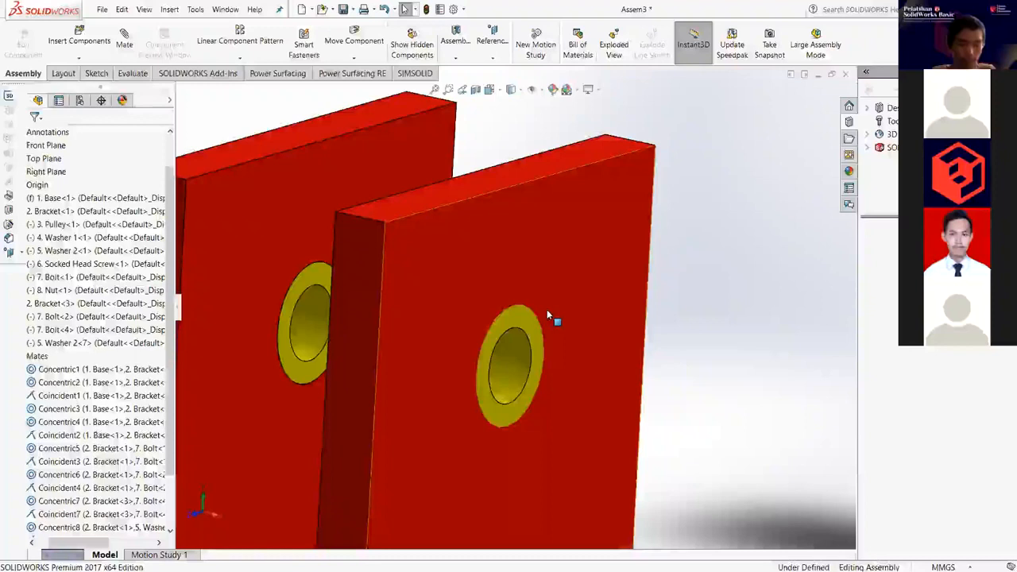
{"action": "scroll", "coordinate": [547, 316], "scroll_direction": "up", "scroll_amount": 3}
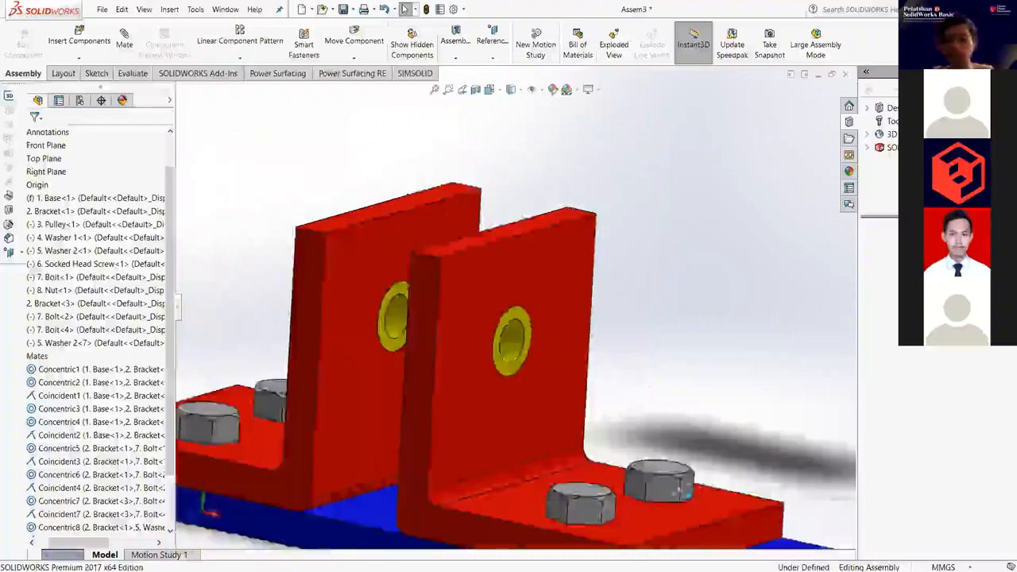
Delete the patterned bolt instance from the rear hole in the second bracket's base flange.
{"action": "scroll", "coordinate": [696, 491], "scroll_direction": "down", "scroll_amount": 5}
{"action": "middle_click_drag", "start_coordinate": [525, 489], "coordinate": [606, 347]}
{"action": "left_click", "coordinate": [602, 342]}
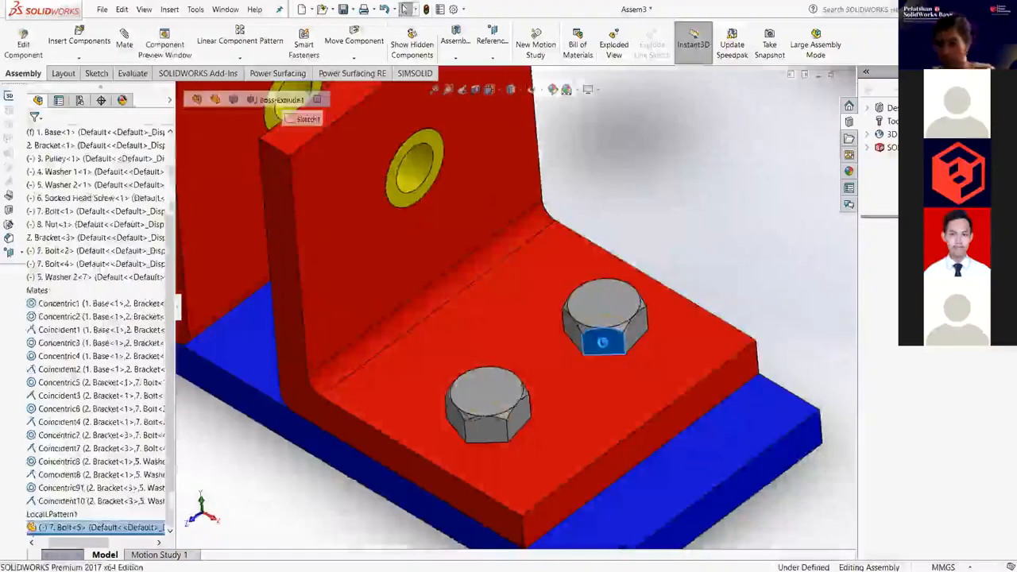
{"action": "key", "text": "Delete"}
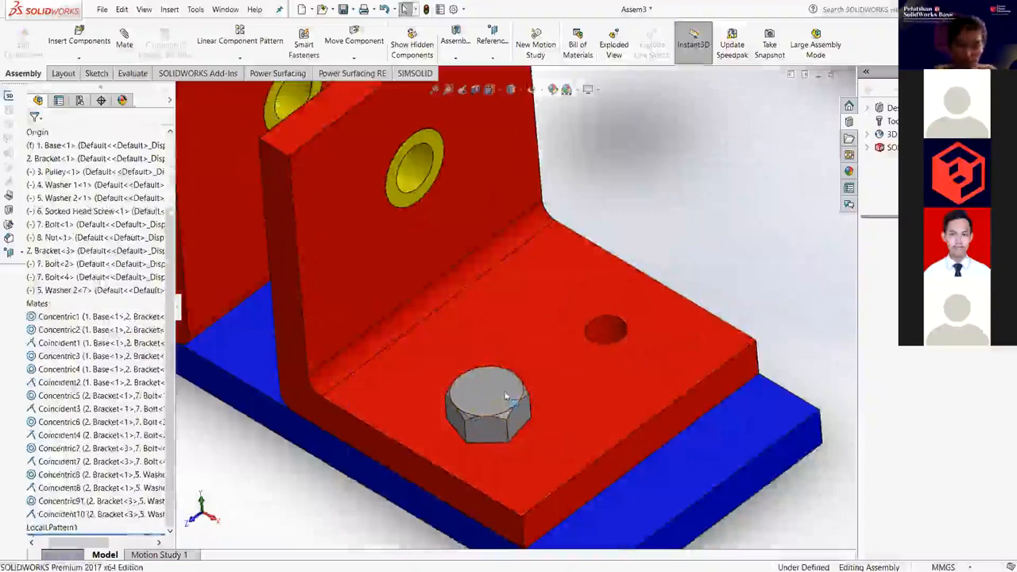
{"action": "left_click", "coordinate": [477, 394]}
{"action": "key", "text": "Escape"}
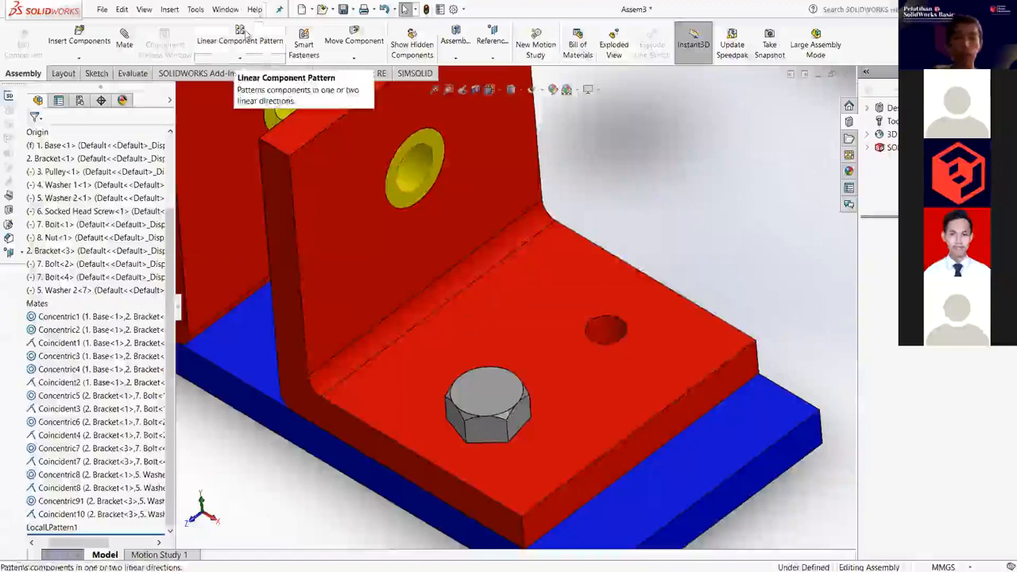
Linearly pattern the bolt along the outer edge of the second bracket's base flange, with 20 mm spacing and 2 instances.
{"action": "left_click", "coordinate": [245, 35]}
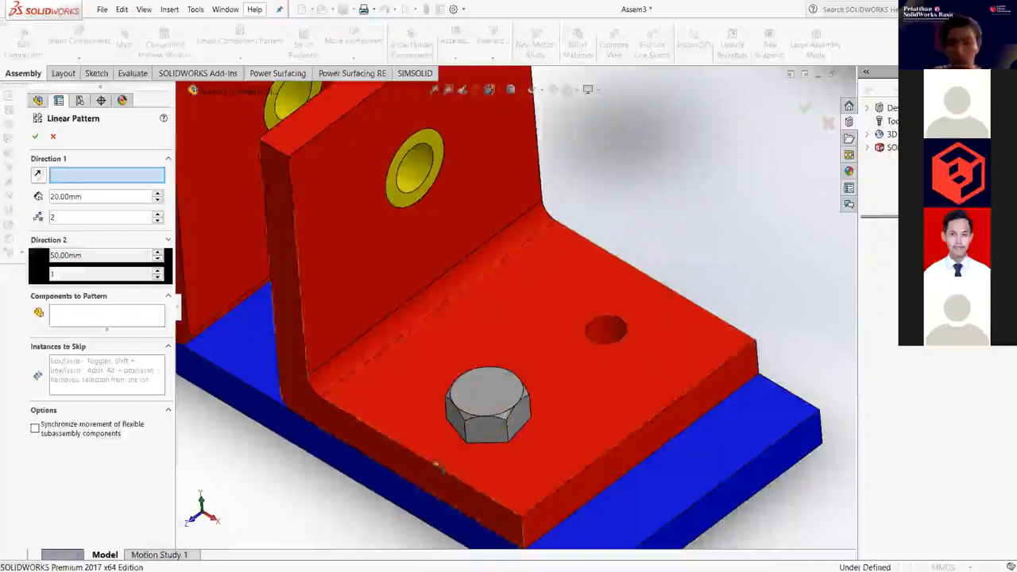
{"action": "left_click", "coordinate": [681, 401]}
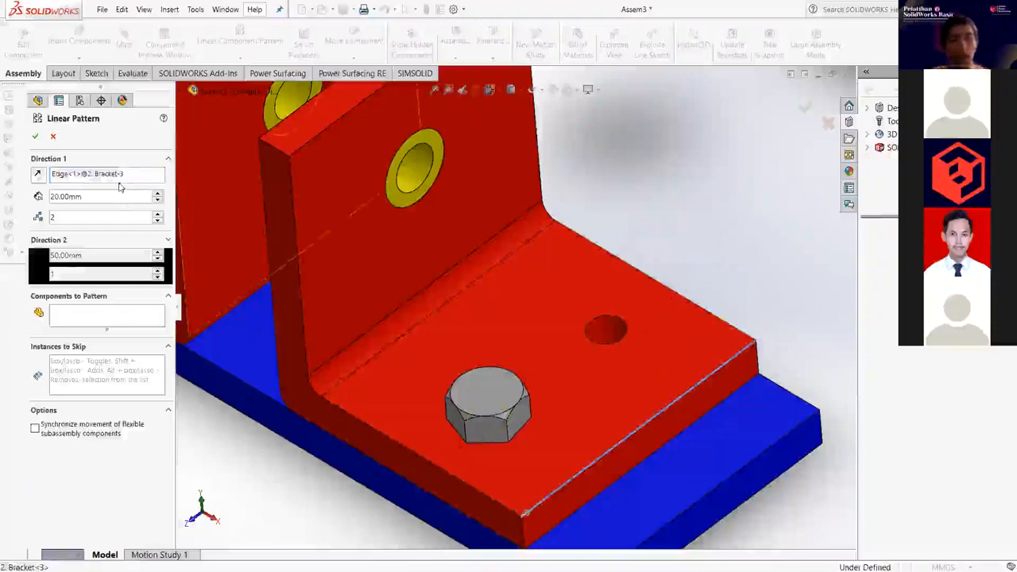
{"action": "left_click", "coordinate": [103, 197]}
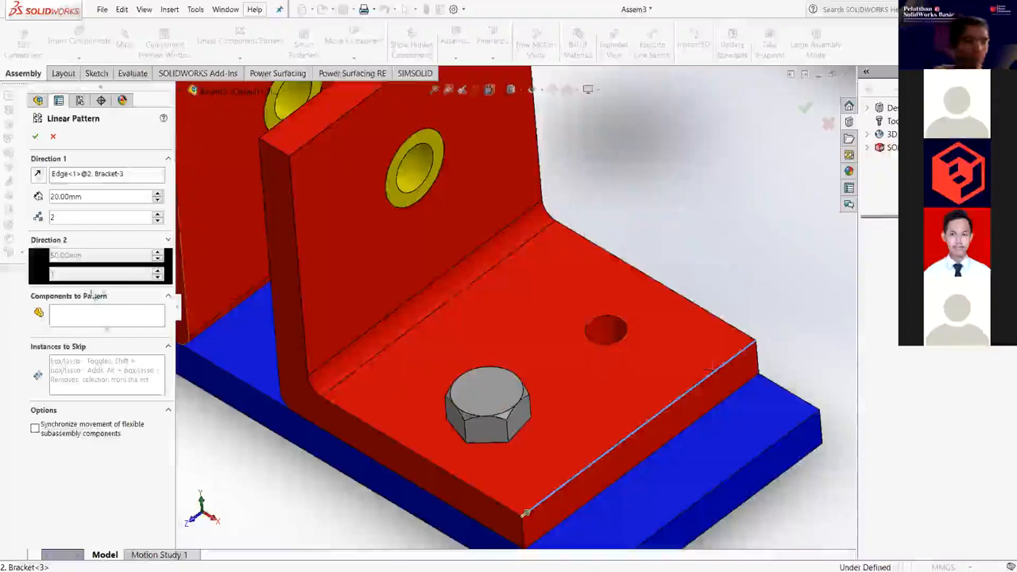
{"action": "left_click", "coordinate": [80, 318]}
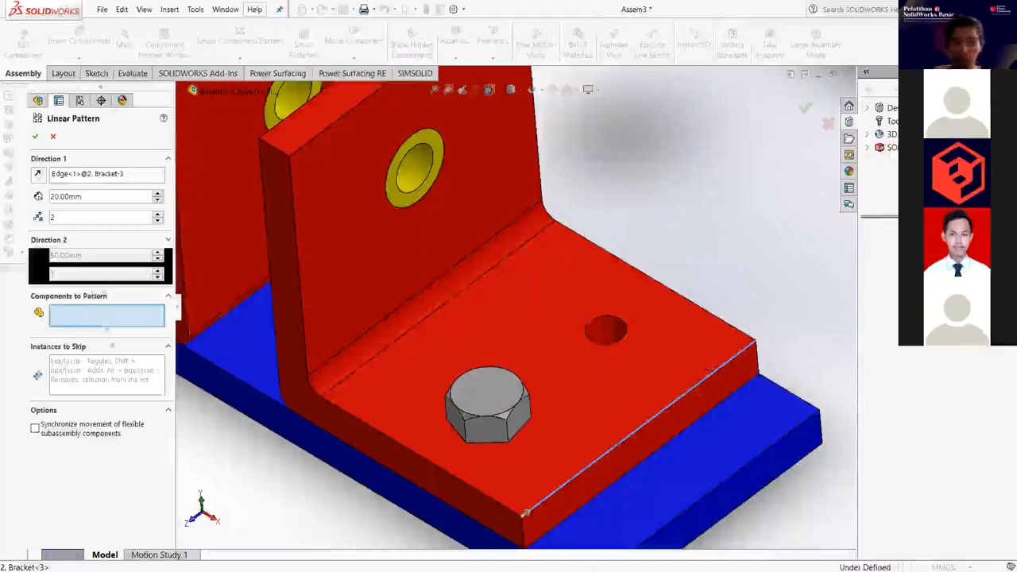
{"action": "left_click", "coordinate": [497, 432]}
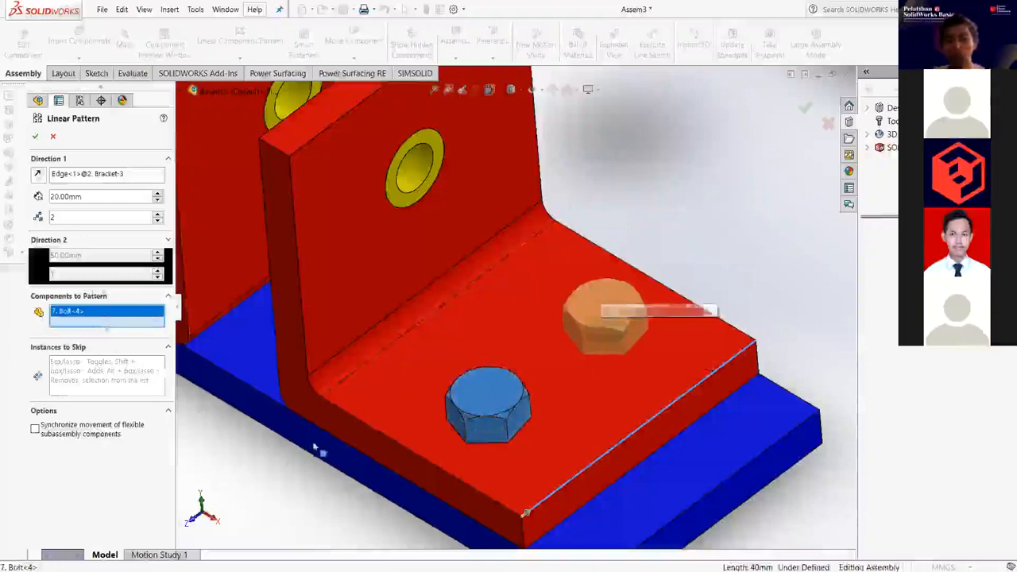
{"action": "scroll", "coordinate": [614, 340], "scroll_direction": "down", "scroll_amount": 2}
{"action": "scroll", "coordinate": [615, 340], "scroll_direction": "down", "scroll_amount": 2}
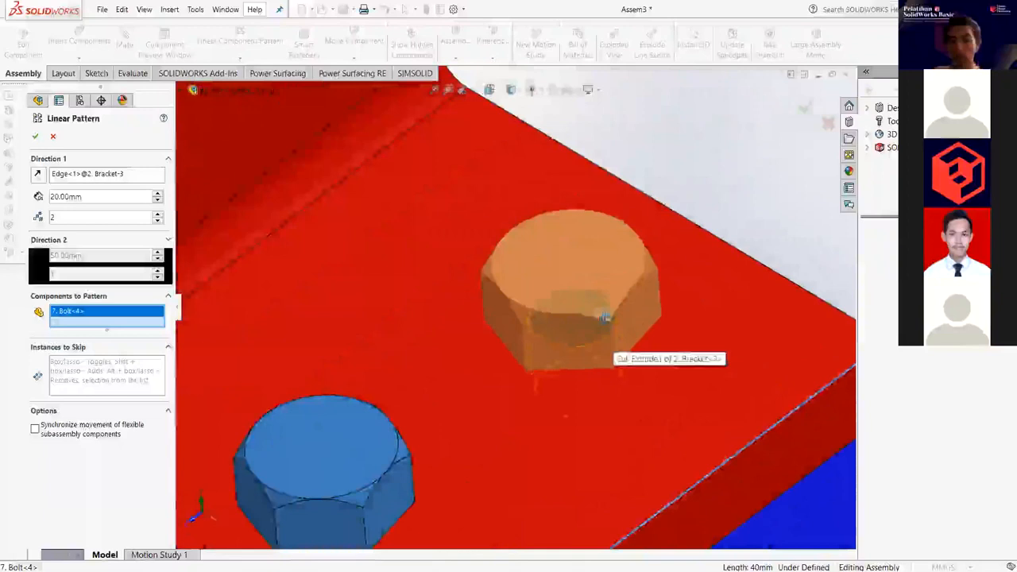
{"action": "scroll", "coordinate": [595, 278], "scroll_direction": "down", "scroll_amount": 2}
{"action": "middle_click_drag", "start_coordinate": [595, 277], "coordinate": [327, 350]}
{"action": "left_click", "coordinate": [35, 138]}
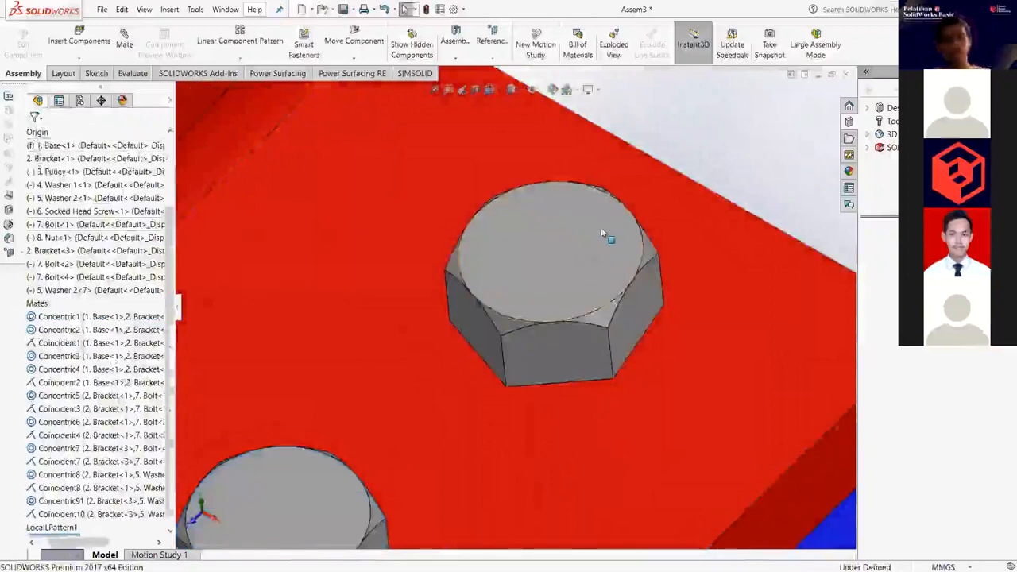
Examine the unplaced pulley's side faces and the gap between the two bracket uprights.
{"action": "scroll", "coordinate": [517, 302], "scroll_direction": "up", "scroll_amount": 3}
{"action": "scroll", "coordinate": [511, 301], "scroll_direction": "up", "scroll_amount": 3}
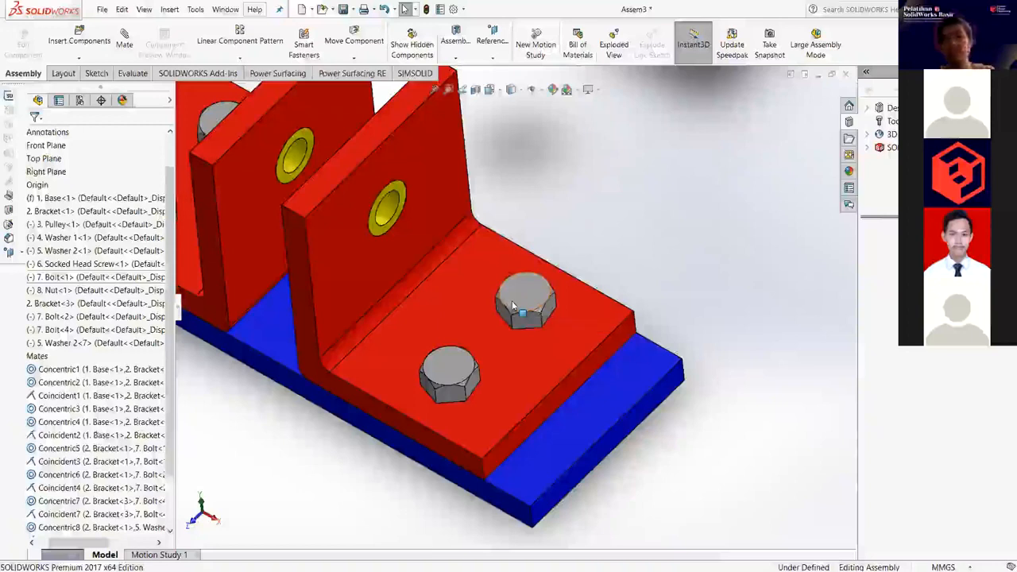
{"action": "scroll", "coordinate": [470, 254], "scroll_direction": "up", "scroll_amount": 5}
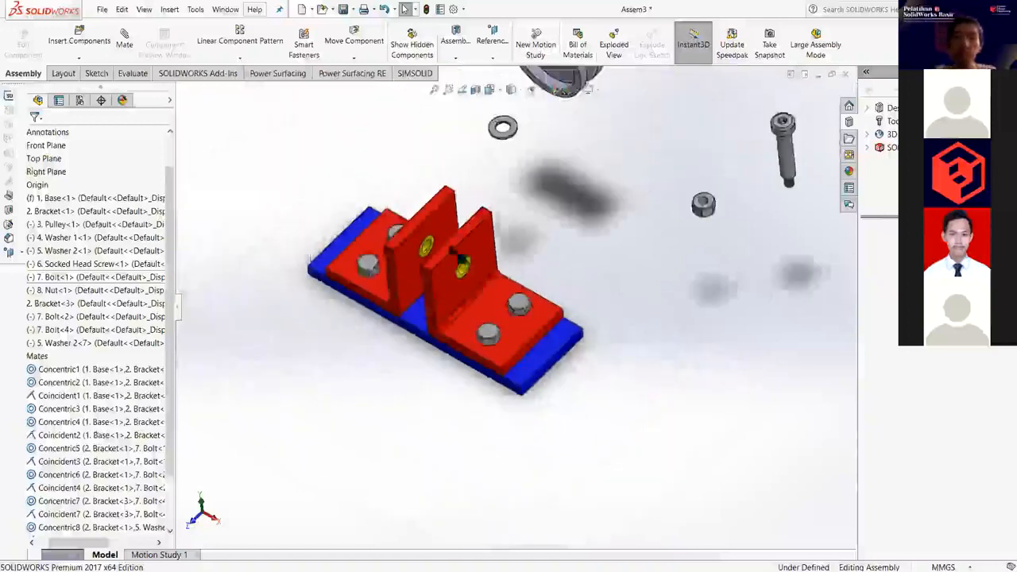
{"action": "middle_click_drag", "start_coordinate": [488, 219], "coordinate": [607, 331]}
{"action": "middle_click_drag", "start_coordinate": [704, 327], "coordinate": [461, 248]}
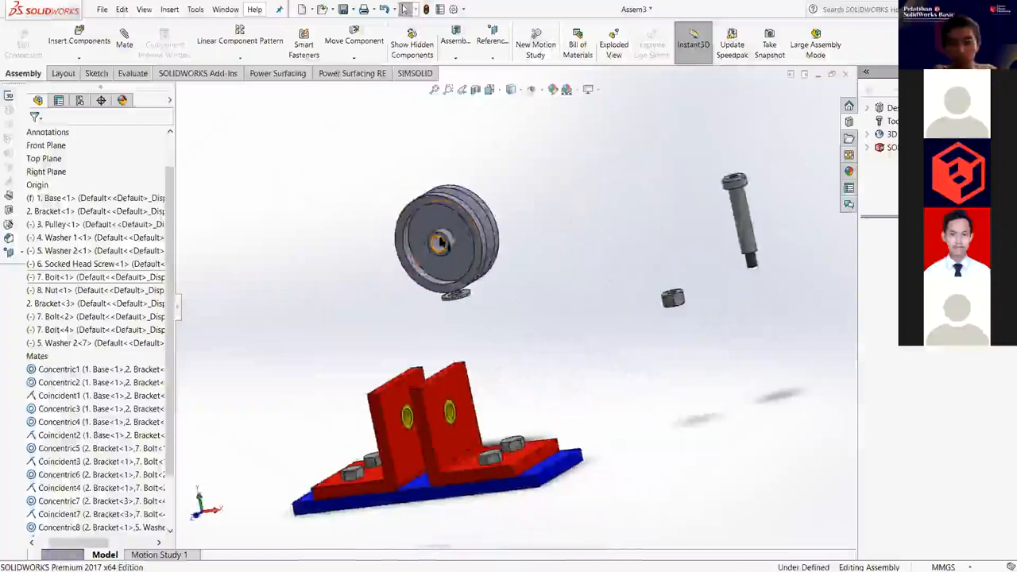
{"action": "left_click", "coordinate": [441, 242]}
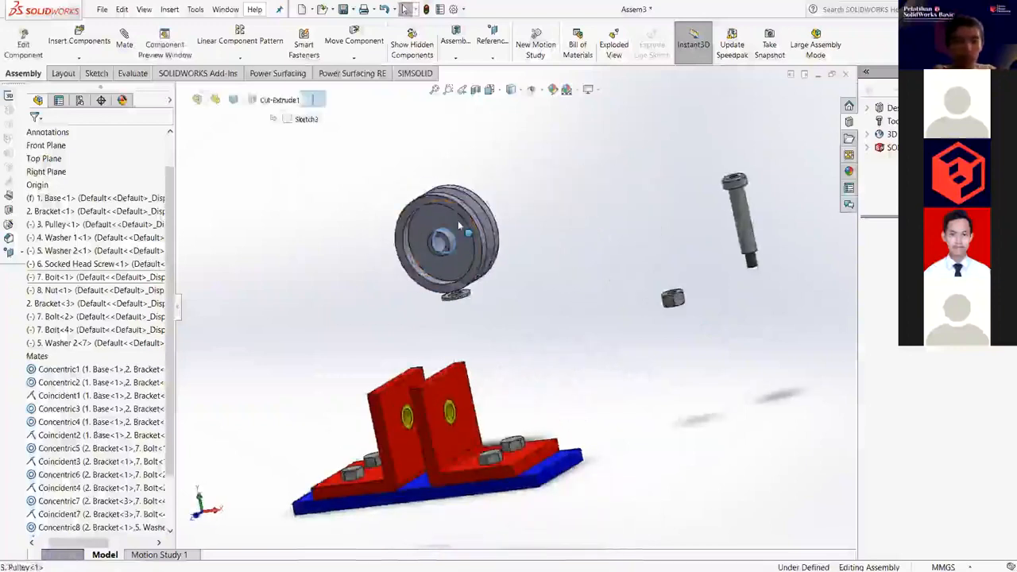
{"action": "left_click", "coordinate": [446, 258]}
{"action": "middle_click_drag", "start_coordinate": [499, 310], "coordinate": [469, 427]}
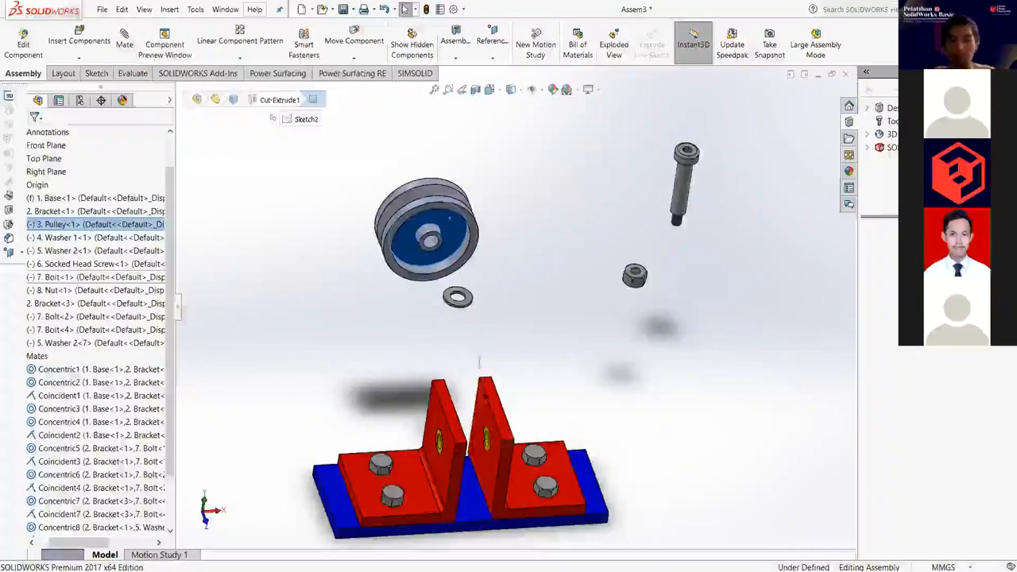
{"action": "scroll", "coordinate": [473, 374], "scroll_direction": "down", "scroll_amount": 4}
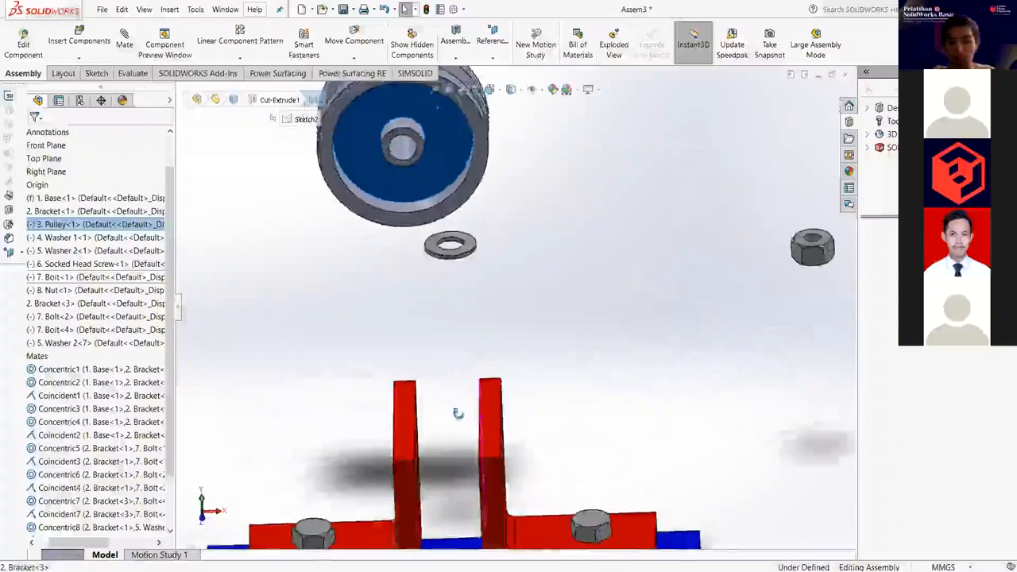
{"action": "middle_click_drag", "start_coordinate": [457, 453], "coordinate": [502, 437]}
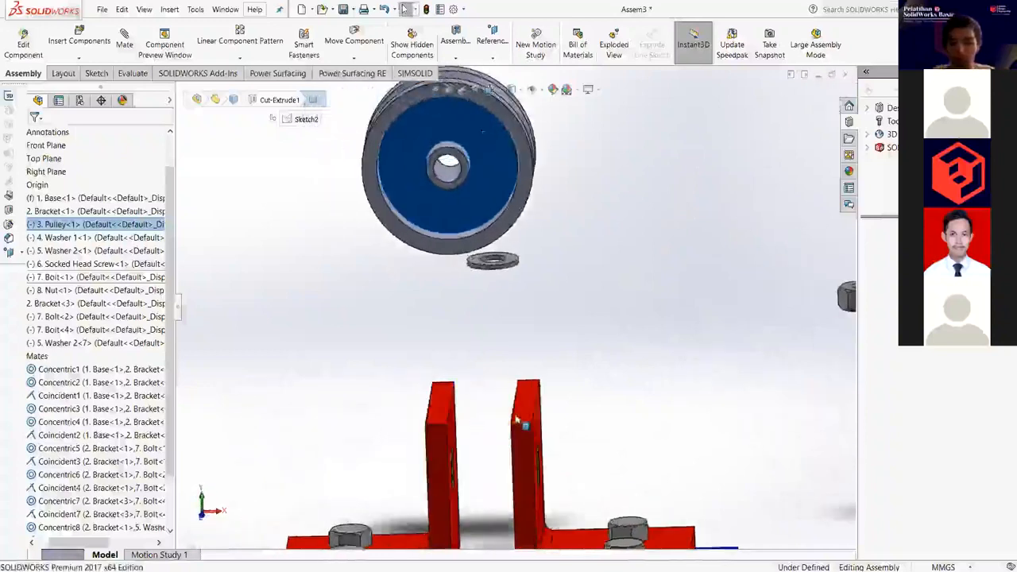
{"action": "left_click", "coordinate": [475, 296]}
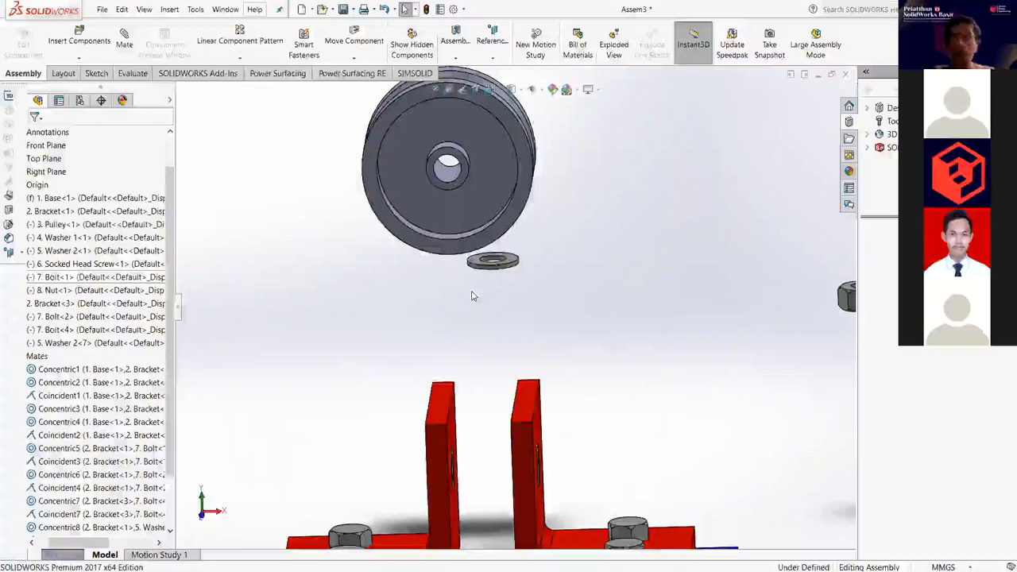
Start a new mate and set its type to the advanced Width mate.
{"action": "left_click", "coordinate": [125, 43]}
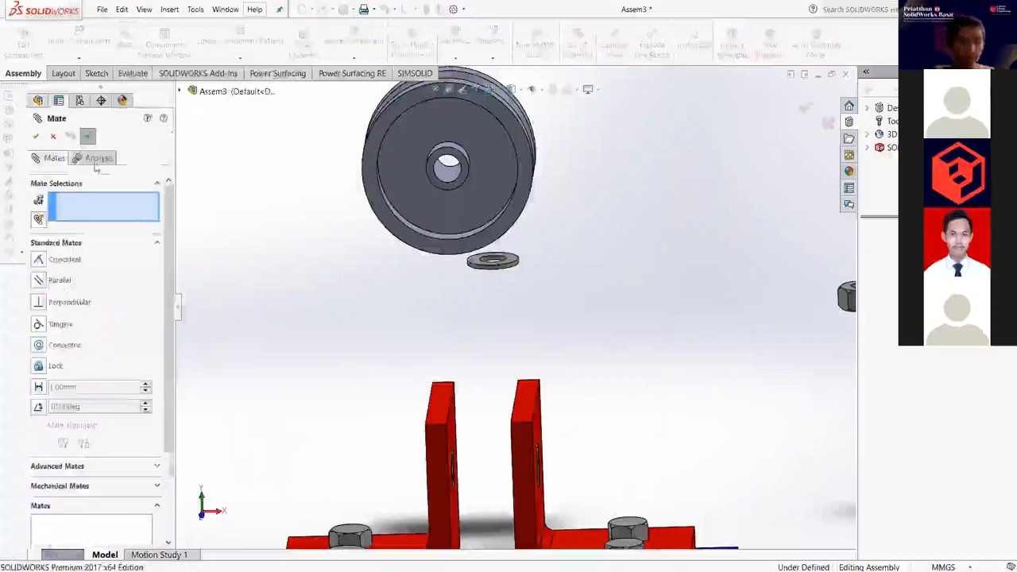
{"action": "scroll", "coordinate": [83, 351], "scroll_direction": "down", "scroll_amount": 3}
{"action": "left_click", "coordinate": [74, 350]}
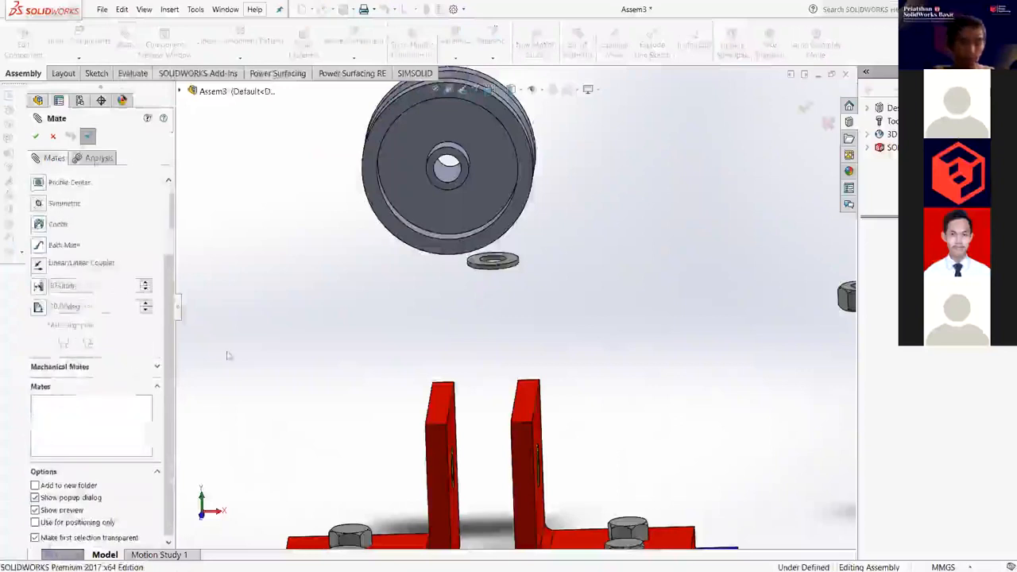
{"action": "scroll", "coordinate": [43, 291], "scroll_direction": "up", "scroll_amount": 3}
{"action": "scroll", "coordinate": [83, 230], "scroll_direction": "down", "scroll_amount": 3}
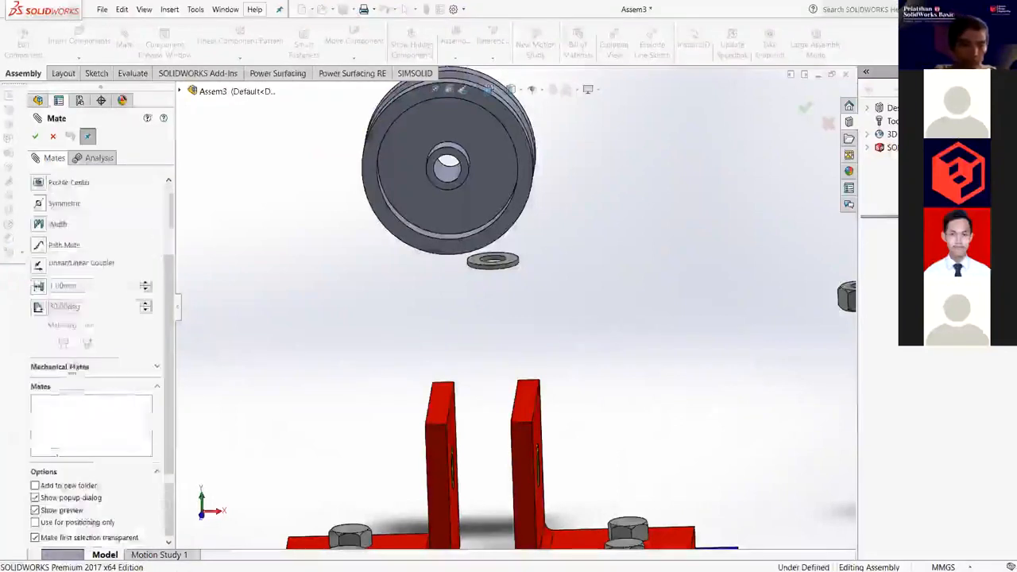
{"action": "scroll", "coordinate": [77, 311], "scroll_direction": "up", "scroll_amount": 3}
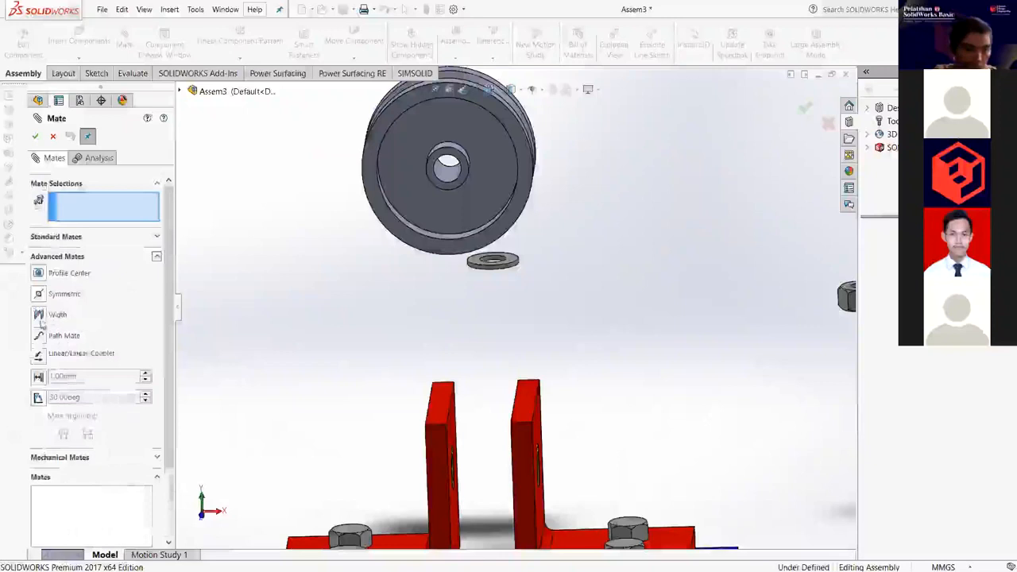
{"action": "left_click", "coordinate": [38, 315]}
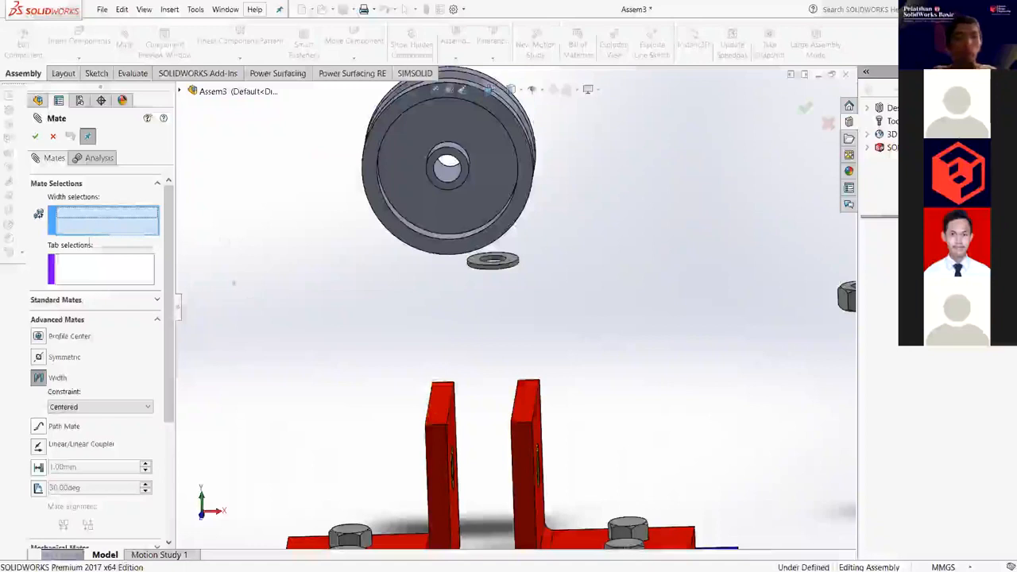
Set the facing inner faces of the two bracket uprights as the width references of the mate.
{"action": "scroll", "coordinate": [443, 203], "scroll_direction": "down", "scroll_amount": 1}
{"action": "middle_click_drag", "start_coordinate": [443, 202], "coordinate": [364, 207]}
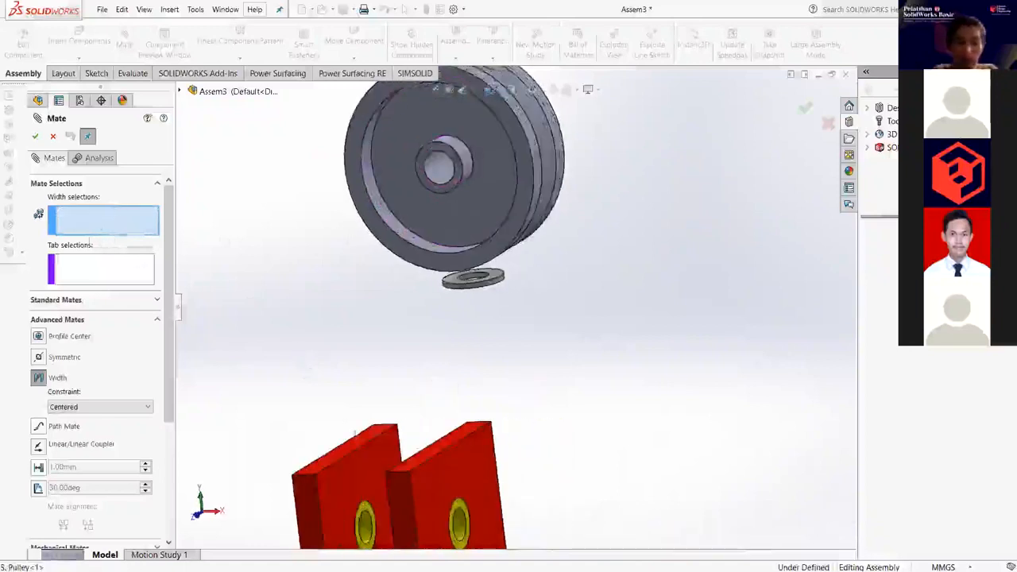
{"action": "middle_click_drag", "start_coordinate": [412, 469], "coordinate": [472, 470]}
{"action": "middle_click_drag", "start_coordinate": [477, 237], "coordinate": [550, 204]}
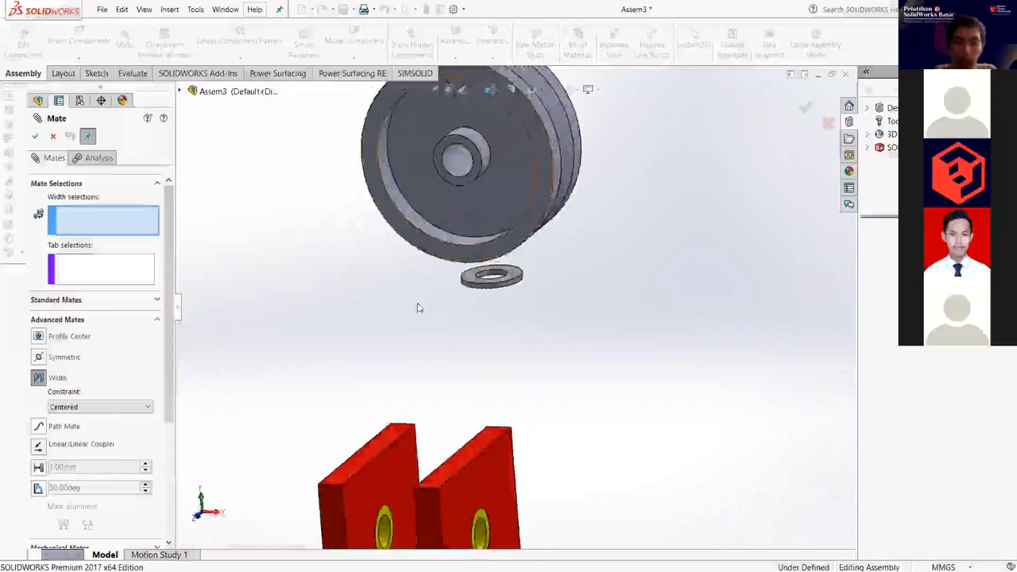
{"action": "left_click", "coordinate": [72, 277]}
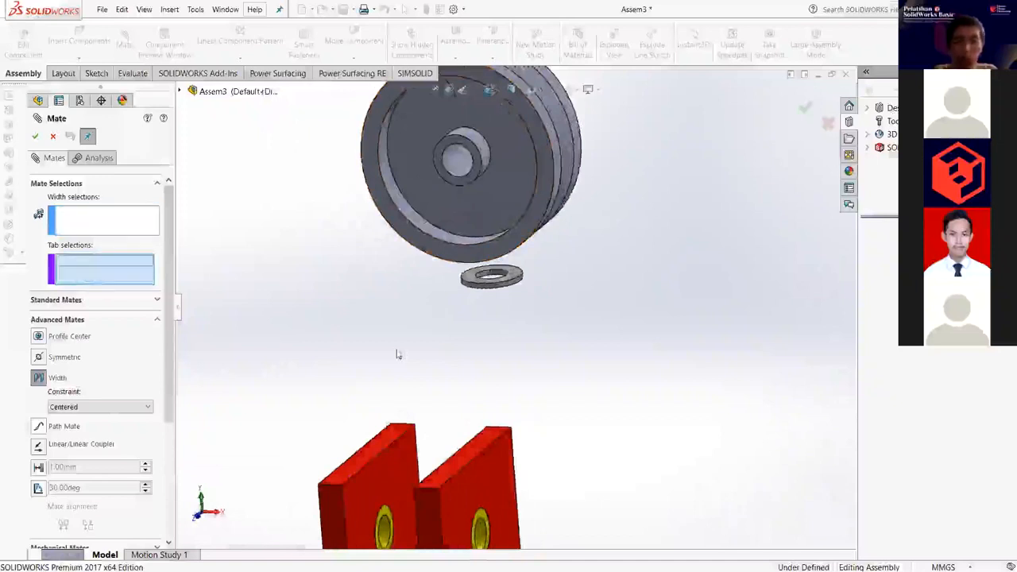
{"action": "middle_click_drag", "start_coordinate": [375, 352], "coordinate": [163, 271]}
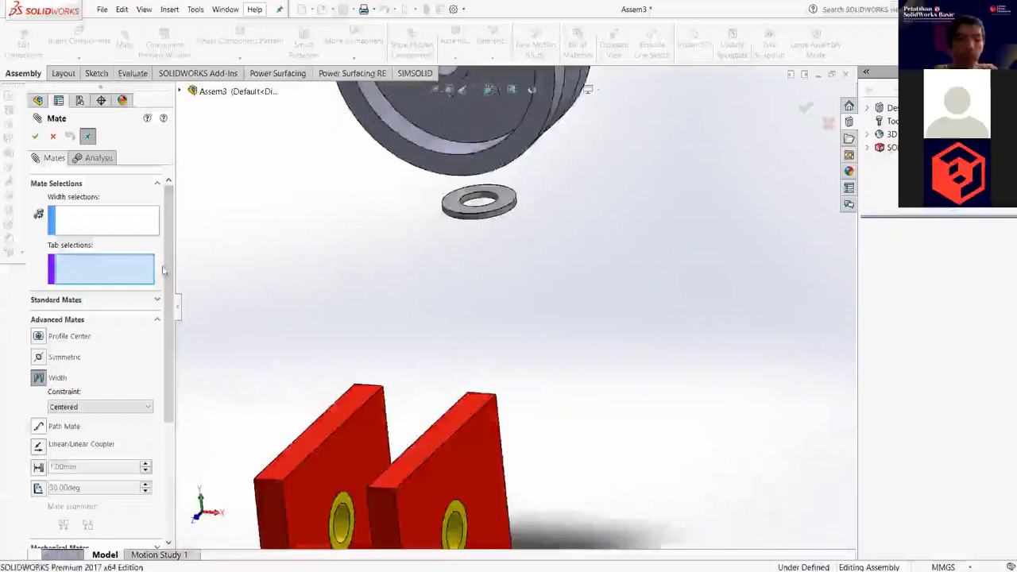
{"action": "left_click", "coordinate": [109, 235]}
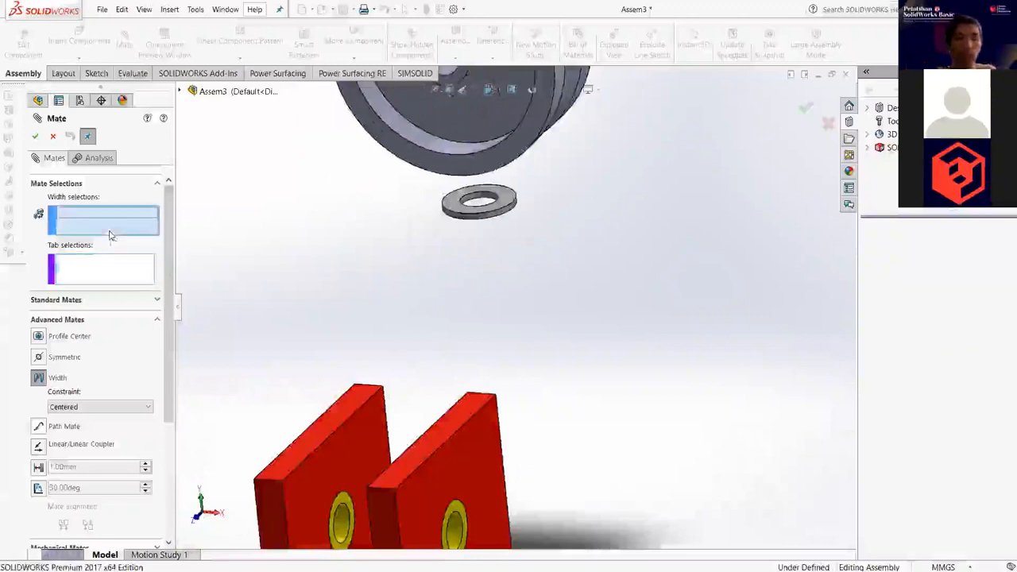
{"action": "left_click", "coordinate": [370, 417]}
{"action": "middle_click_drag", "start_coordinate": [368, 413], "coordinate": [459, 319]}
{"action": "left_click", "coordinate": [431, 433]}
Set the pulley's two opposite outer rim faces as the tab references of the width mate.
{"action": "left_click", "coordinate": [343, 156]}
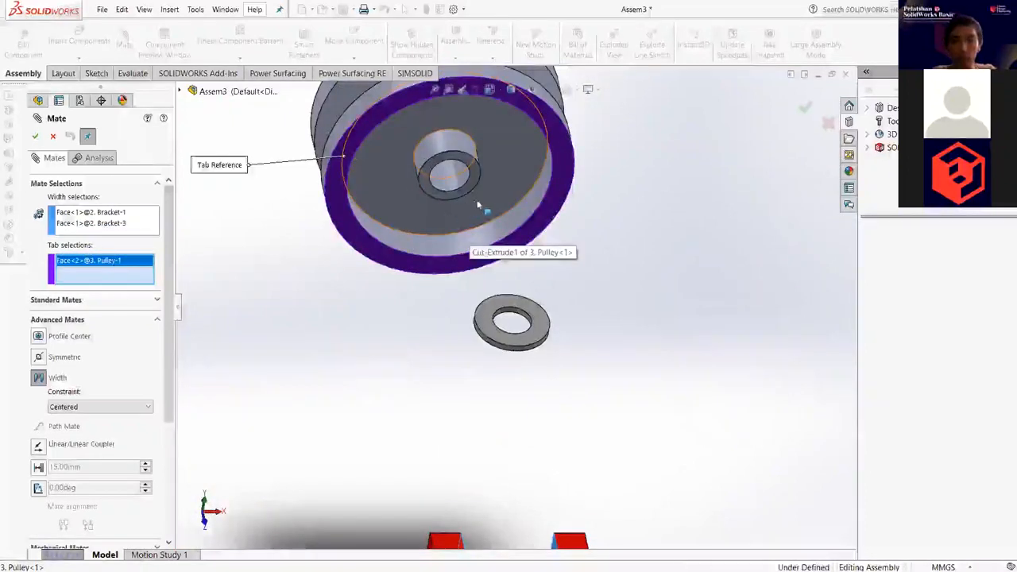
{"action": "middle_click_drag", "start_coordinate": [480, 204], "coordinate": [502, 300]}
{"action": "right_click_drag", "start_coordinate": [502, 301], "coordinate": [645, 243]}
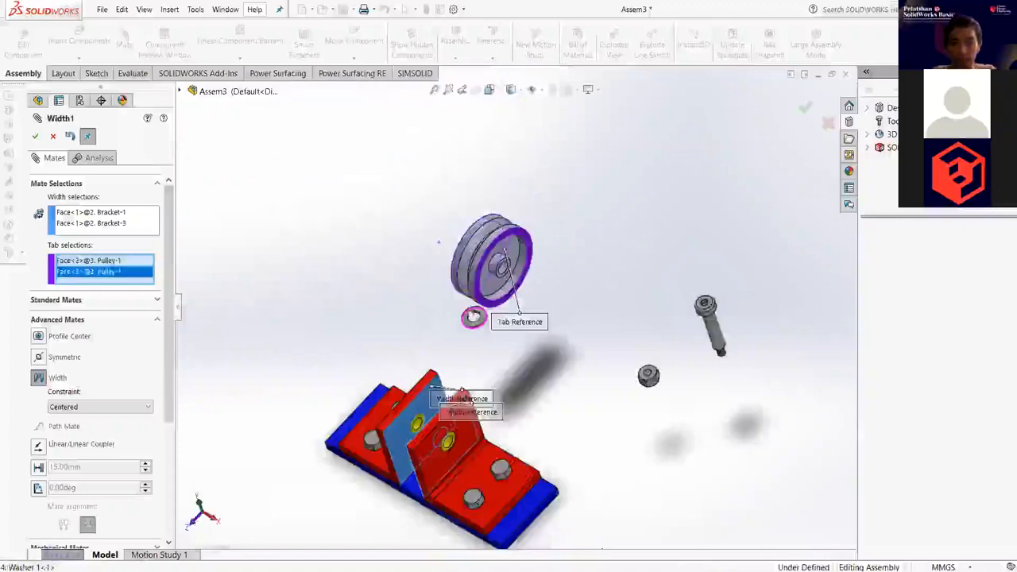
Set the width mate's constraint to Centered, checking the pulley and bracket references from the front.
{"action": "middle_click_drag", "start_coordinate": [475, 316], "coordinate": [456, 296]}
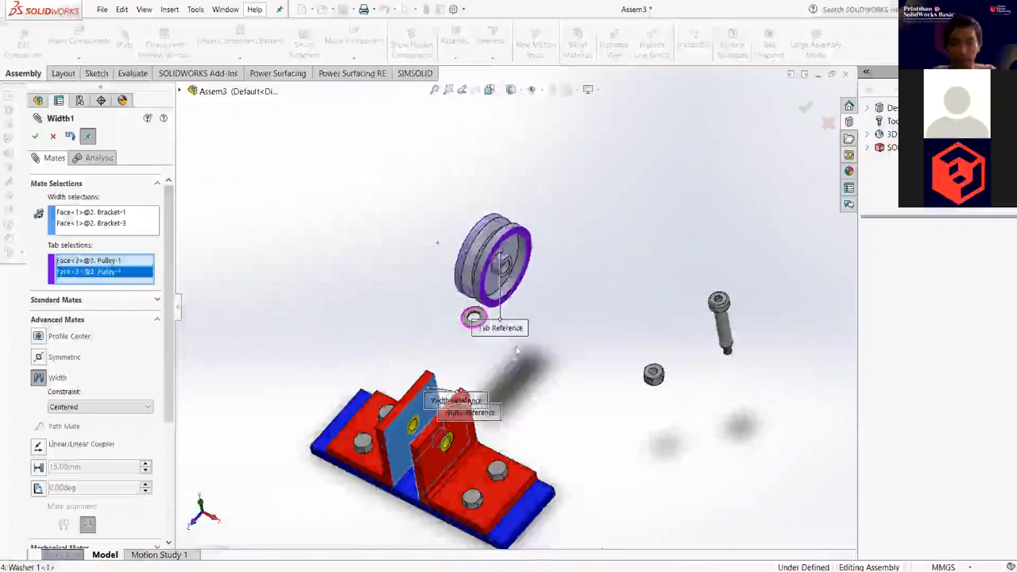
{"action": "scroll", "coordinate": [516, 349], "scroll_direction": "down", "scroll_amount": 3}
{"action": "middle_click_drag", "start_coordinate": [516, 350], "coordinate": [503, 452]}
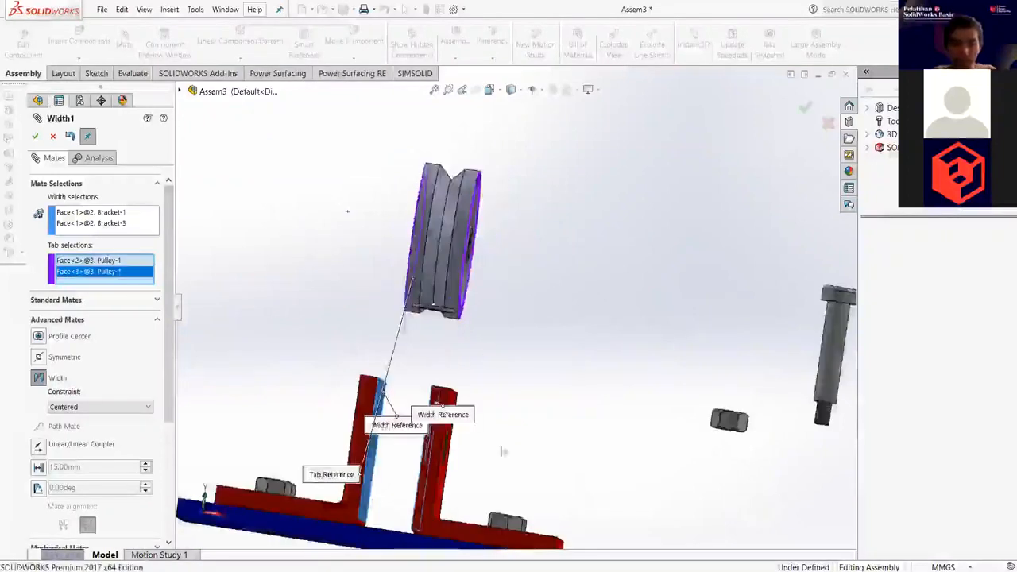
{"action": "key", "text": "ctrl+1"}
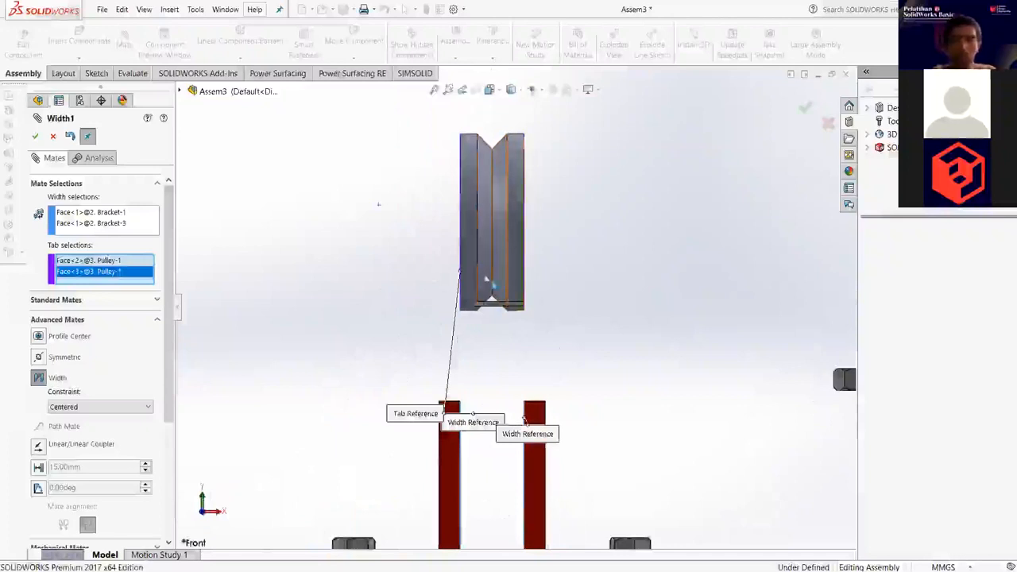
{"action": "scroll", "coordinate": [511, 326], "scroll_direction": "down", "scroll_amount": 1}
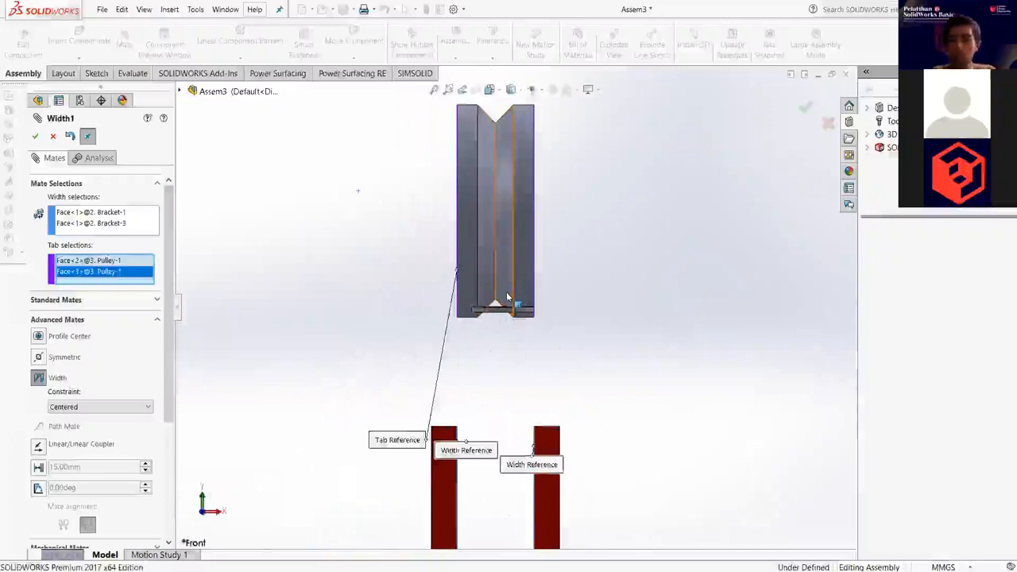
{"action": "left_click", "coordinate": [132, 408]}
{"action": "left_click", "coordinate": [132, 408]}
{"action": "left_click", "coordinate": [132, 408]}
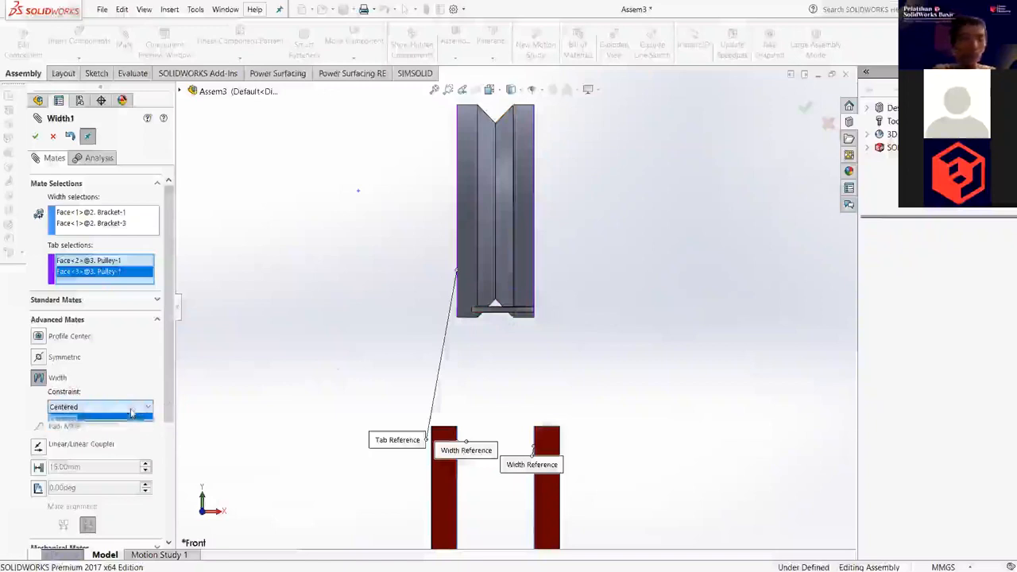
{"action": "left_click", "coordinate": [132, 408]}
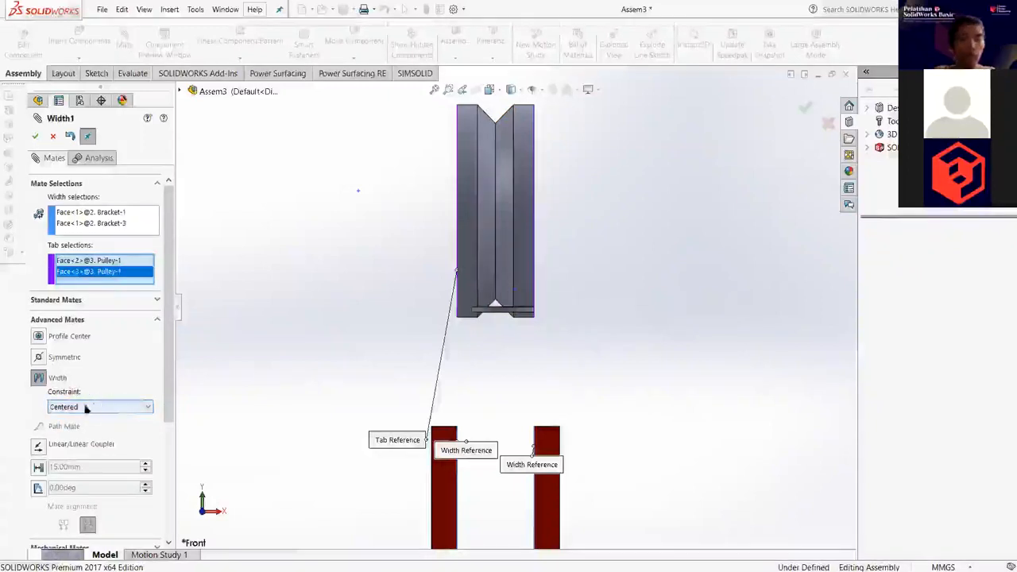
Apply the width mate that centres the pulley between the two bracket uprights and finish mating.
{"action": "scroll", "coordinate": [474, 366], "scroll_direction": "up", "scroll_amount": 2}
{"action": "scroll", "coordinate": [519, 425], "scroll_direction": "down", "scroll_amount": 3}
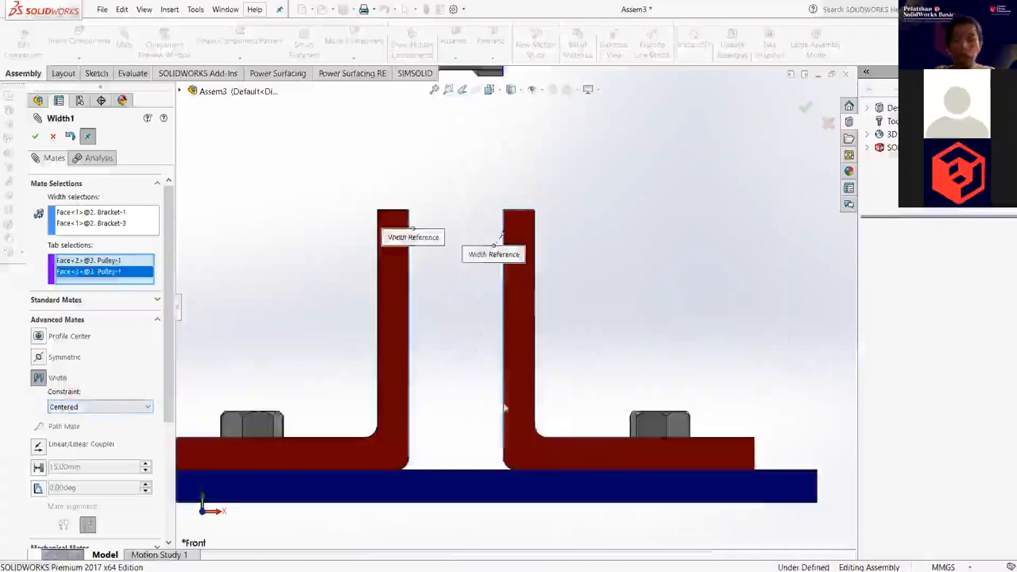
{"action": "middle_click_drag", "start_coordinate": [443, 363], "coordinate": [489, 381]}
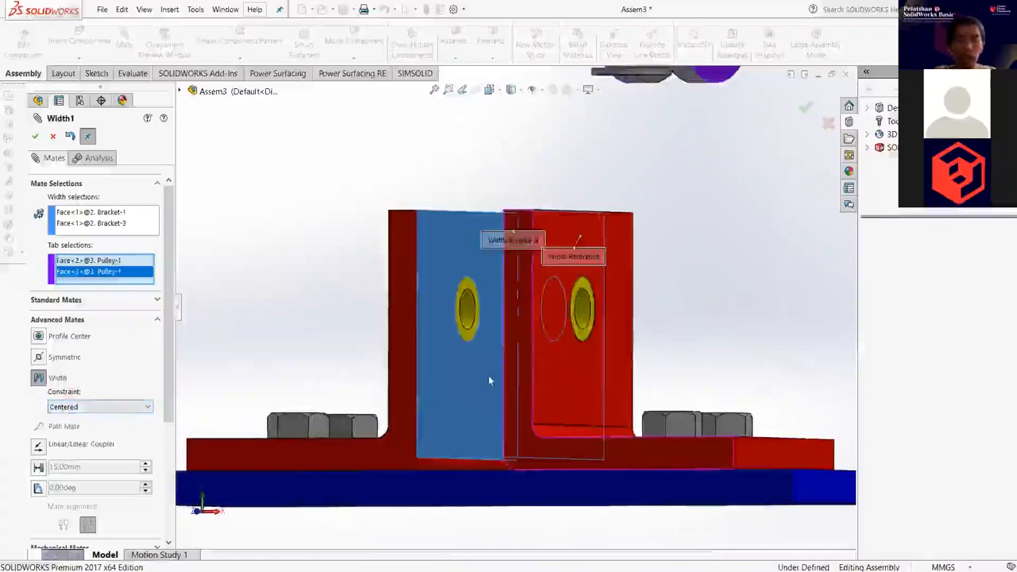
{"action": "middle_click_drag", "start_coordinate": [404, 377], "coordinate": [183, 395]}
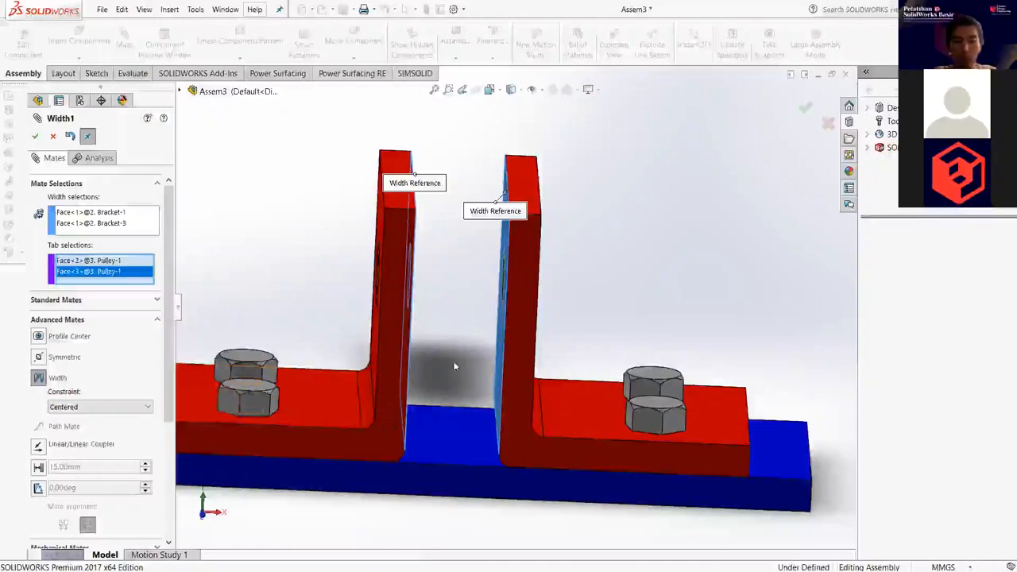
{"action": "middle_click_drag", "start_coordinate": [531, 377], "coordinate": [638, 338]}
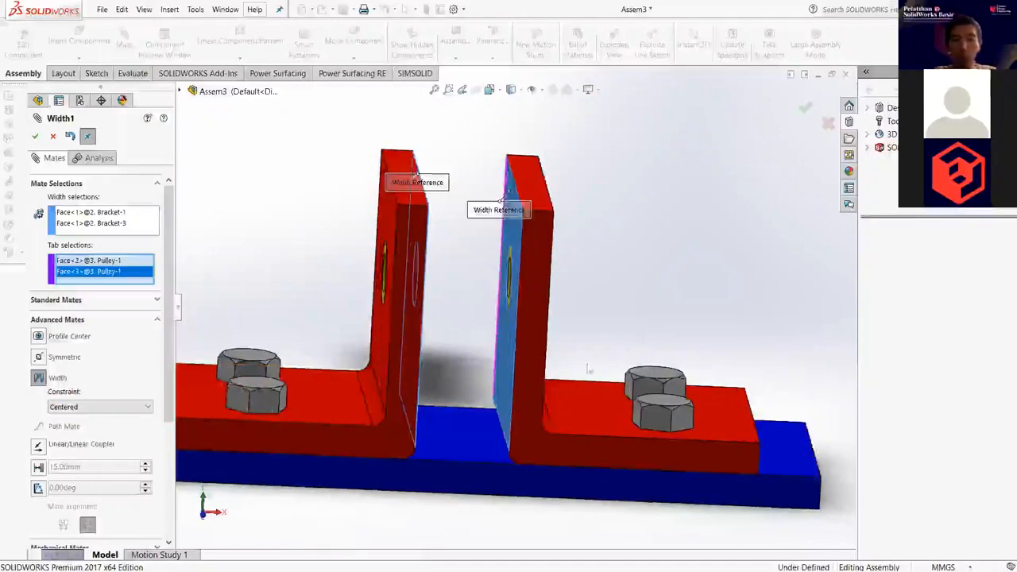
{"action": "scroll", "coordinate": [585, 353], "scroll_direction": "up", "scroll_amount": 5}
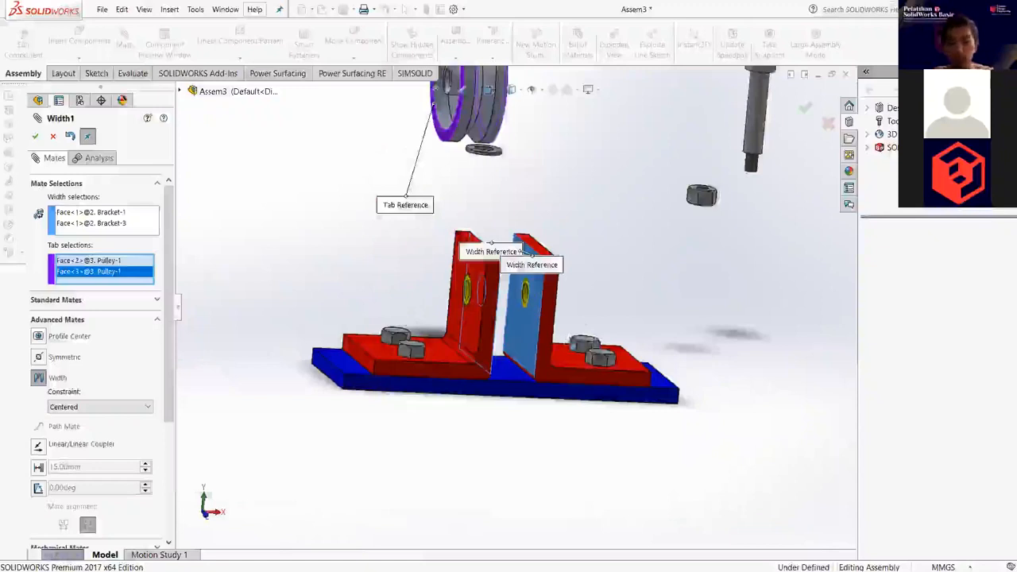
{"action": "middle_click_drag", "start_coordinate": [604, 358], "coordinate": [707, 374]}
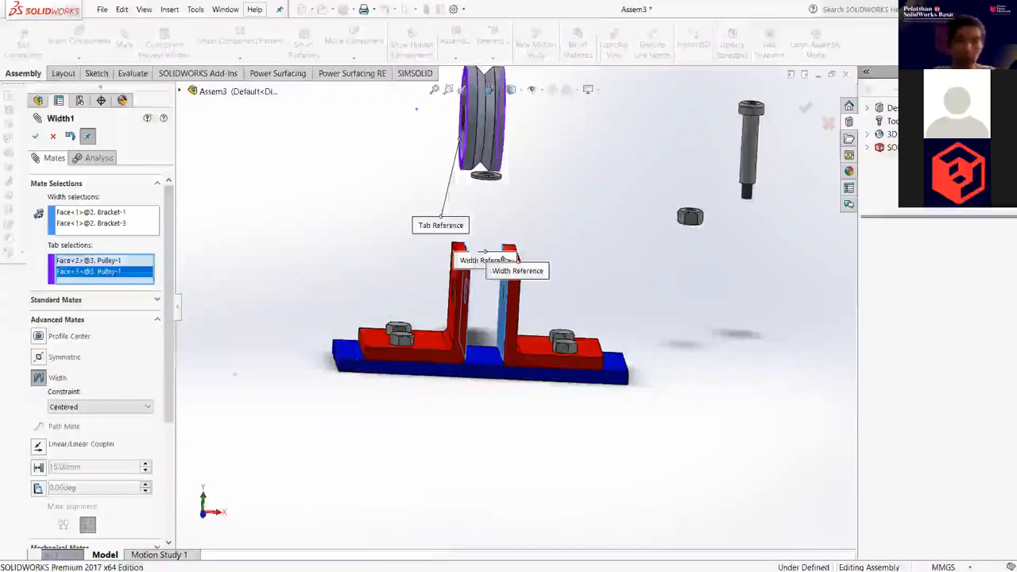
{"action": "left_click", "coordinate": [36, 136]}
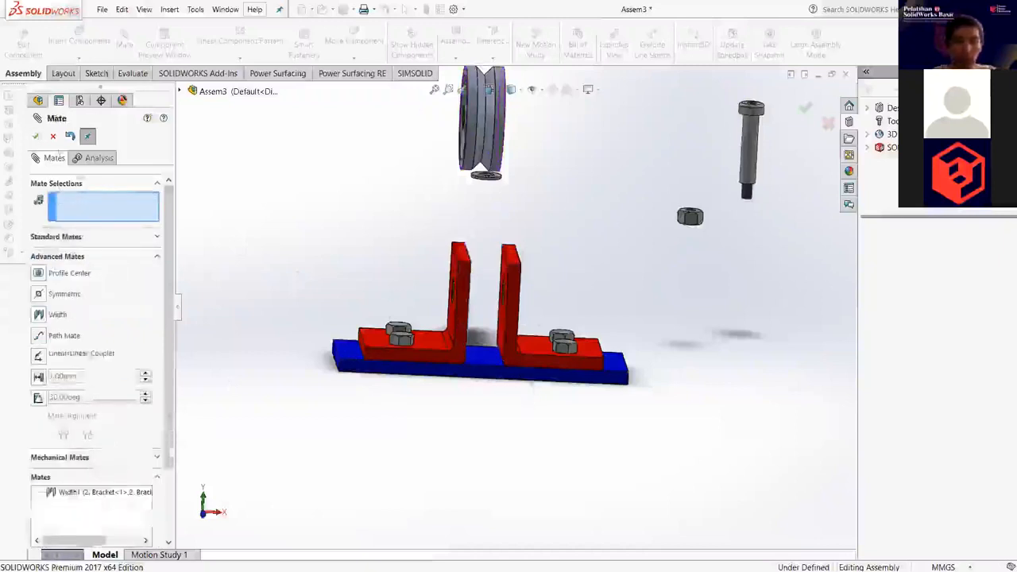
{"action": "left_click", "coordinate": [53, 137]}
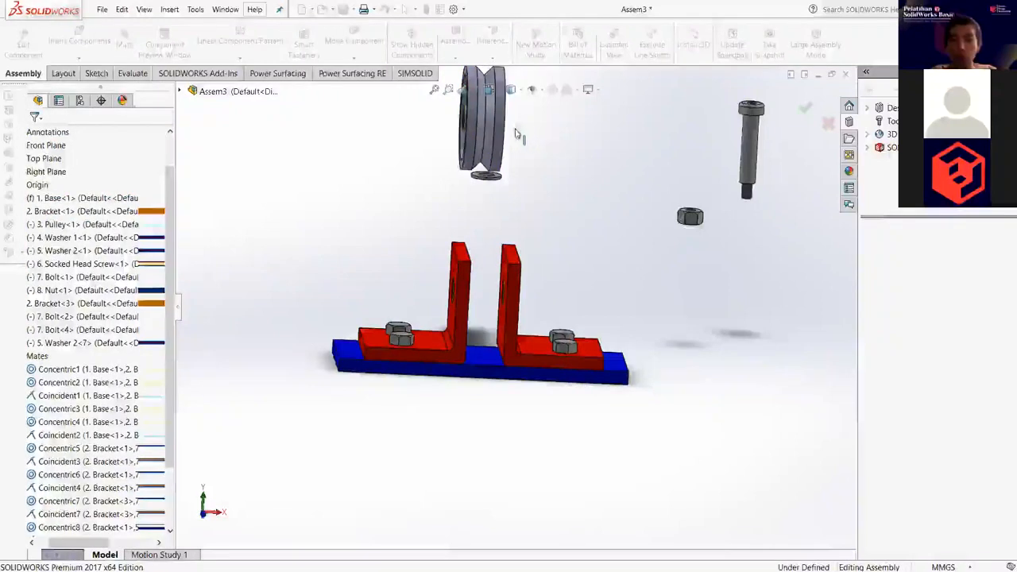
Add a concentric mate between the pulley's bore and the inner face of the yellow washer in the bracket upright.
{"action": "middle_click_drag", "start_coordinate": [518, 131], "coordinate": [675, 133]}
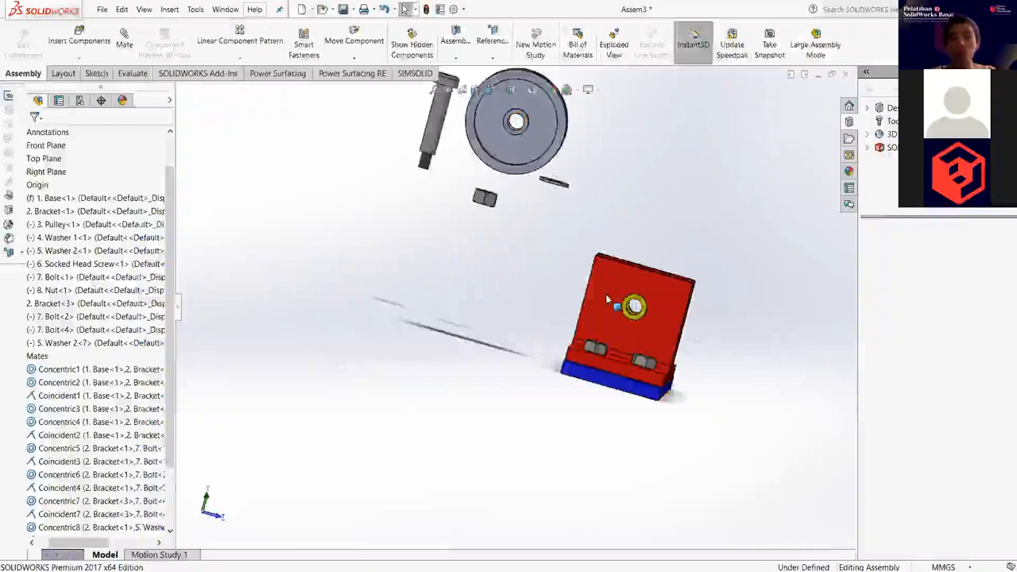
{"action": "middle_click_drag", "start_coordinate": [635, 306], "coordinate": [539, 301], "text": "ctrl"}
{"action": "left_click", "coordinate": [124, 40]}
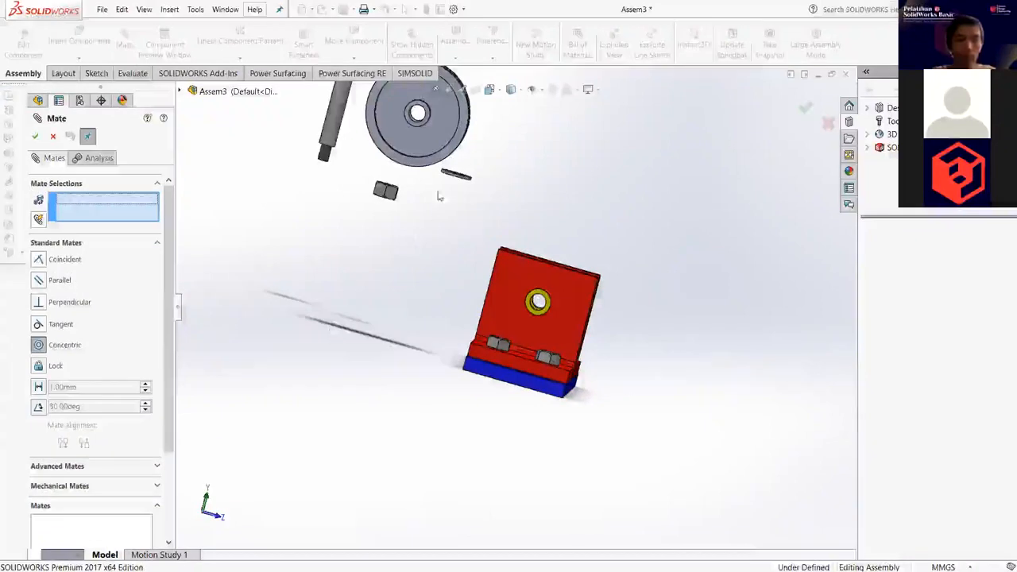
{"action": "scroll", "coordinate": [430, 150], "scroll_direction": "down", "scroll_amount": 2}
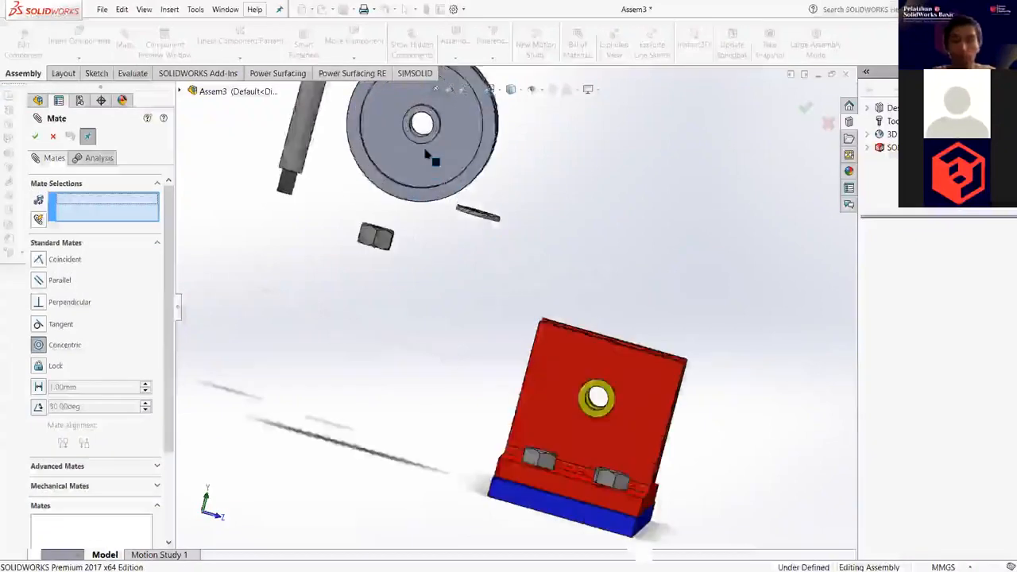
{"action": "scroll", "coordinate": [429, 155], "scroll_direction": "down", "scroll_amount": 3}
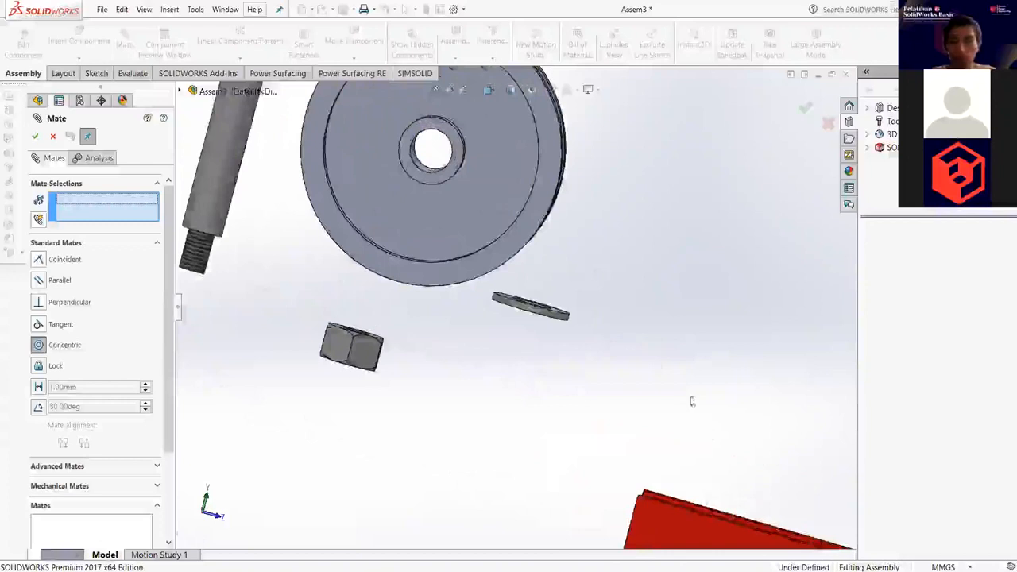
{"action": "left_click", "coordinate": [415, 157]}
{"action": "scroll", "coordinate": [481, 378], "scroll_direction": "up", "scroll_amount": 5}
{"action": "middle_click_drag", "start_coordinate": [481, 378], "coordinate": [488, 333]}
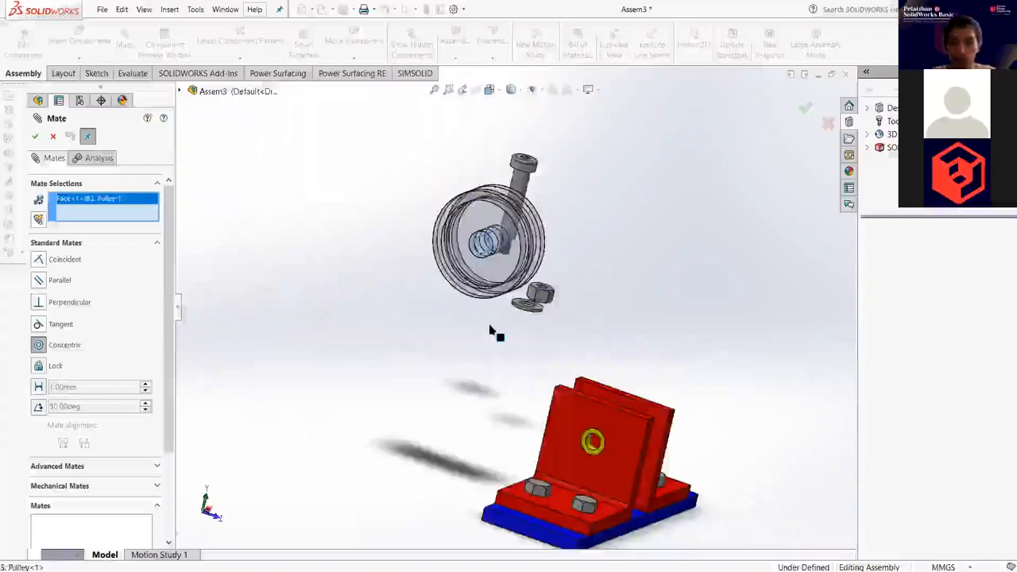
{"action": "scroll", "coordinate": [604, 513], "scroll_direction": "down", "scroll_amount": 6}
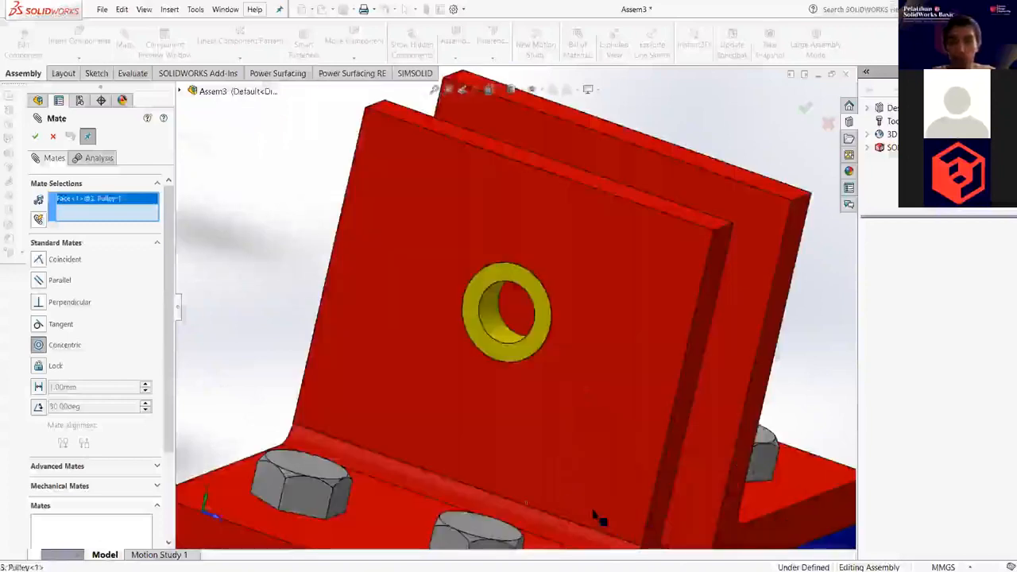
{"action": "left_click", "coordinate": [493, 323]}
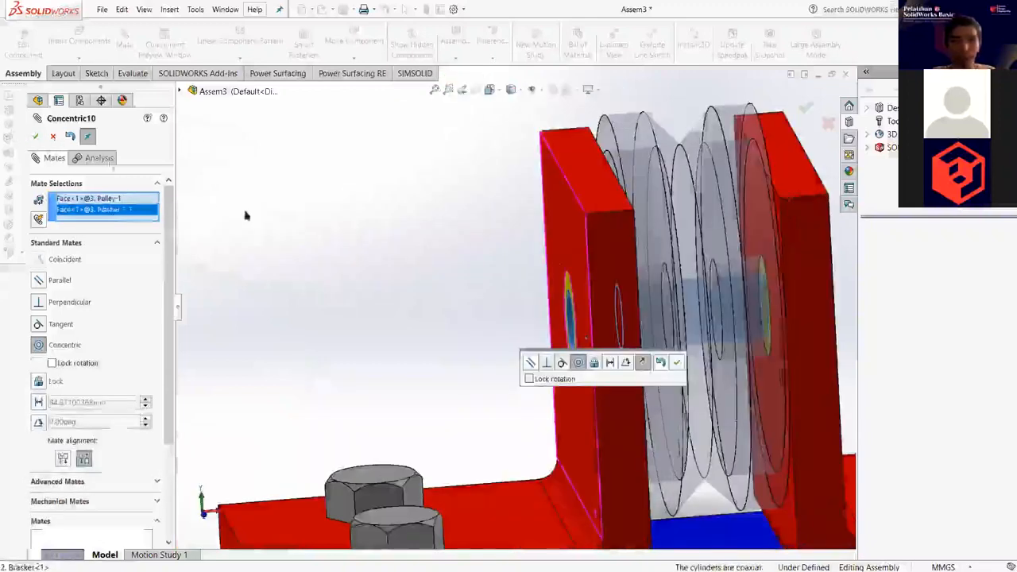
{"action": "key", "text": "Return"}
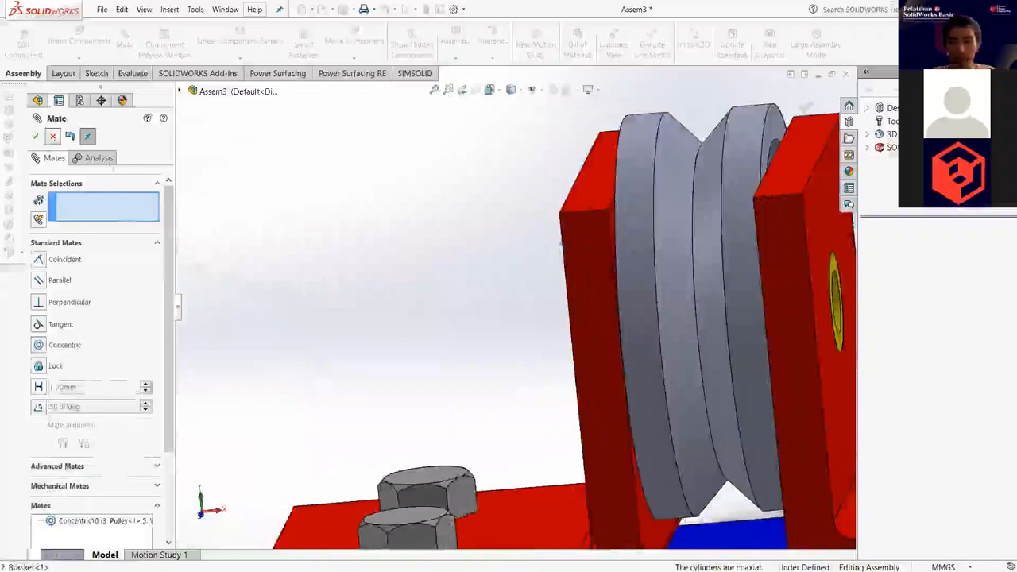
{"action": "key", "text": "Escape"}
Examine from several sides how the pulley sits between the bracket uprights and lines up with their holes.
{"action": "scroll", "coordinate": [602, 228], "scroll_direction": "up", "scroll_amount": 5}
{"action": "middle_click_drag", "start_coordinate": [743, 279], "coordinate": [781, 332]}
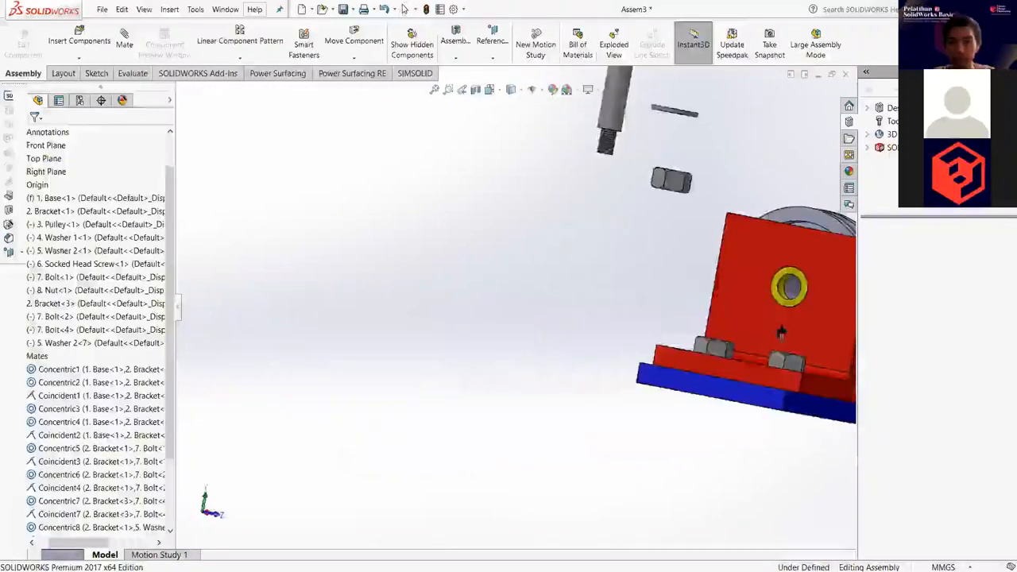
{"action": "scroll", "coordinate": [797, 287], "scroll_direction": "down", "scroll_amount": 5}
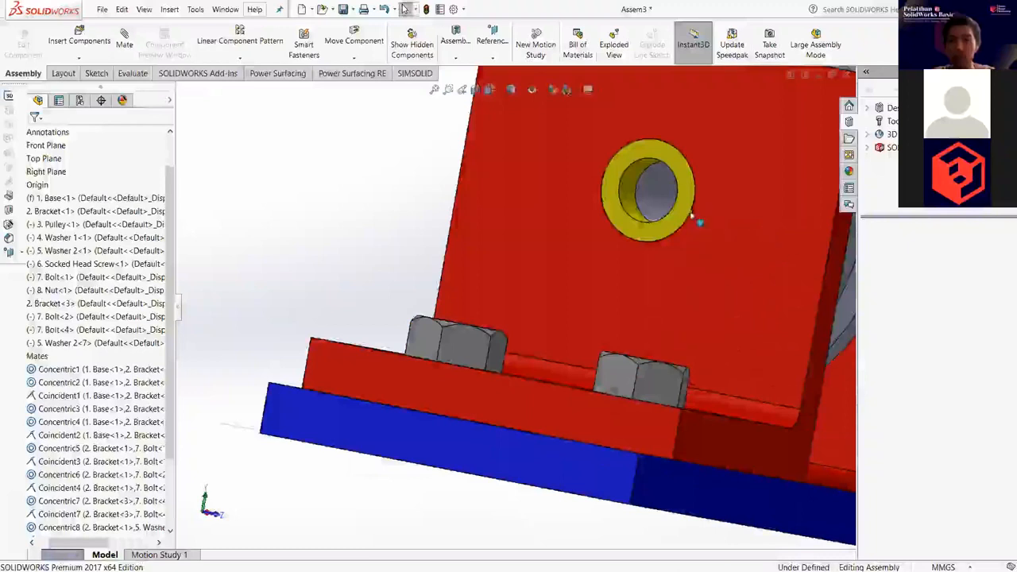
{"action": "middle_click_drag", "start_coordinate": [670, 261], "coordinate": [581, 240]}
{"action": "scroll", "coordinate": [508, 189], "scroll_direction": "up", "scroll_amount": 7}
{"action": "scroll", "coordinate": [554, 267], "scroll_direction": "down", "scroll_amount": 2}
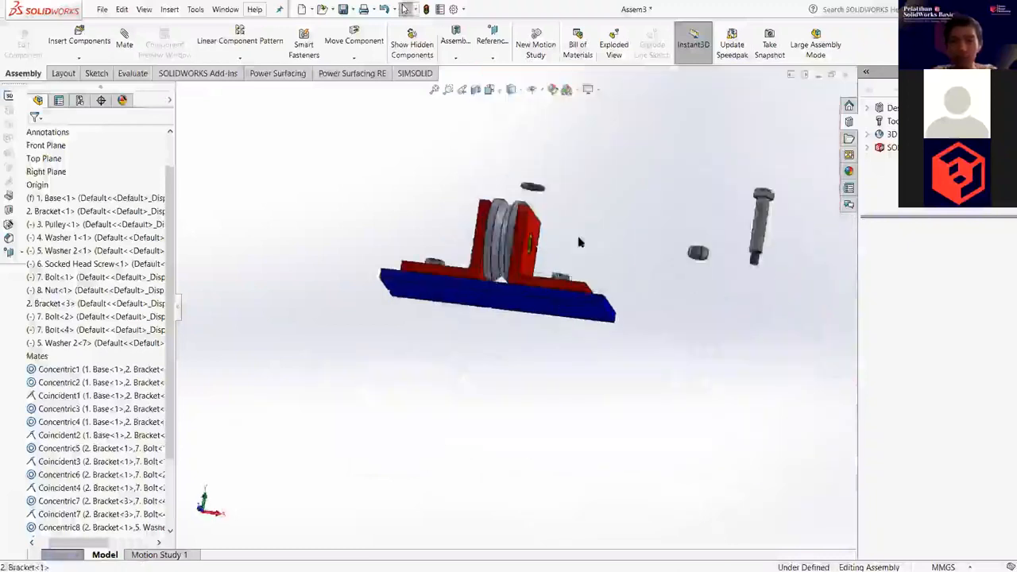
{"action": "scroll", "coordinate": [580, 241], "scroll_direction": "down", "scroll_amount": 2}
{"action": "middle_click_drag", "start_coordinate": [508, 188], "coordinate": [485, 160]}
{"action": "scroll", "coordinate": [509, 239], "scroll_direction": "up", "scroll_amount": 3}
Move the loose socket head screw between the washer and the nut above the pulley.
{"action": "left_click_drag", "start_coordinate": [447, 220], "coordinate": [381, 230]}
{"action": "left_click", "coordinate": [418, 335]}
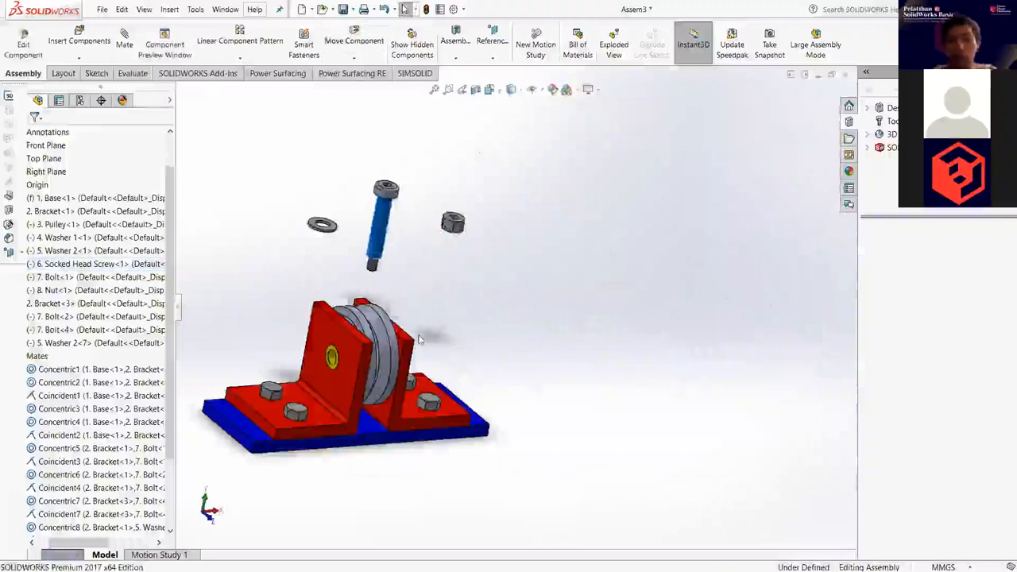
{"action": "scroll", "coordinate": [419, 340], "scroll_direction": "down", "scroll_amount": 2}
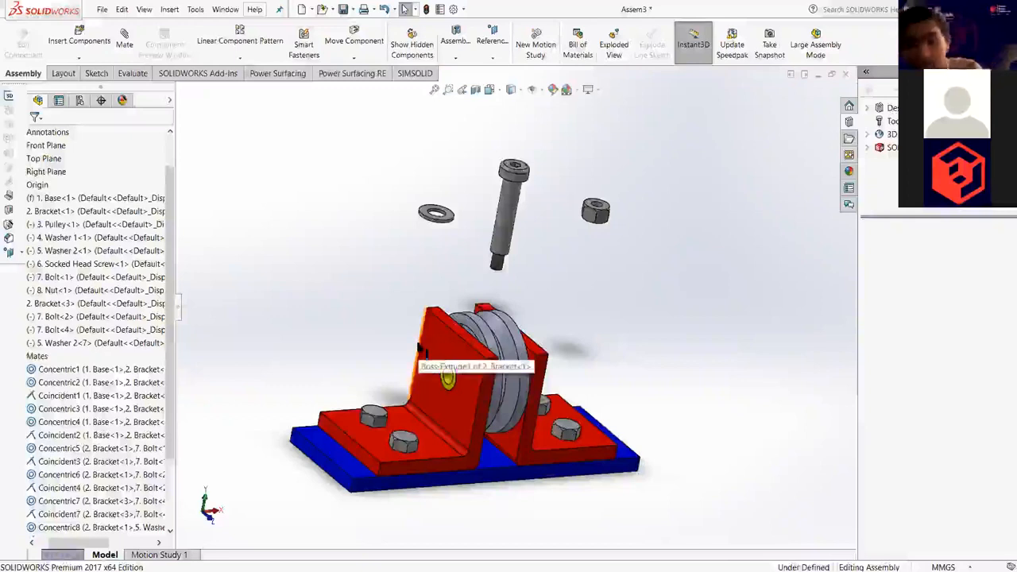
{"action": "left_click", "coordinate": [503, 208]}
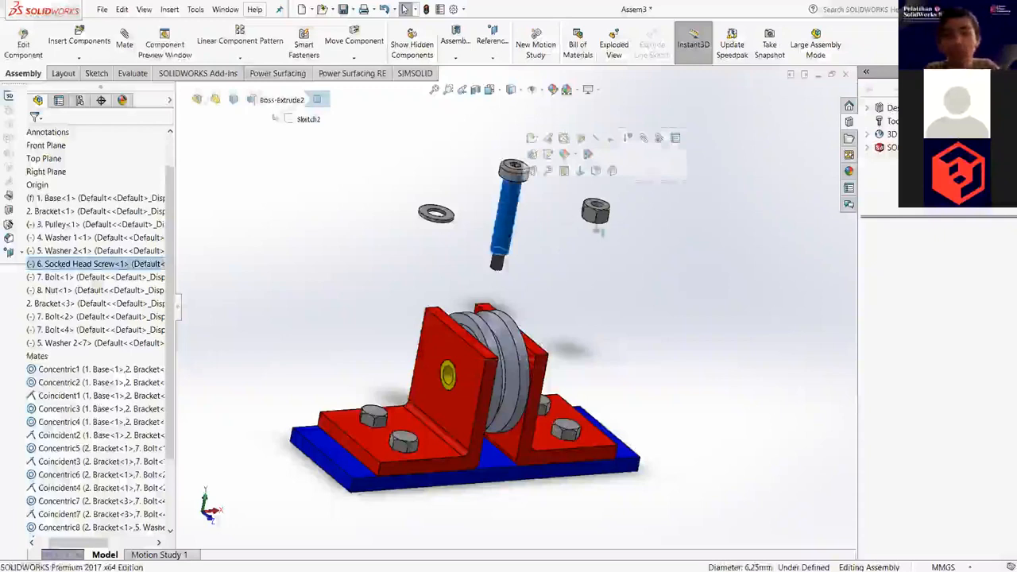
{"action": "left_click", "coordinate": [592, 224]}
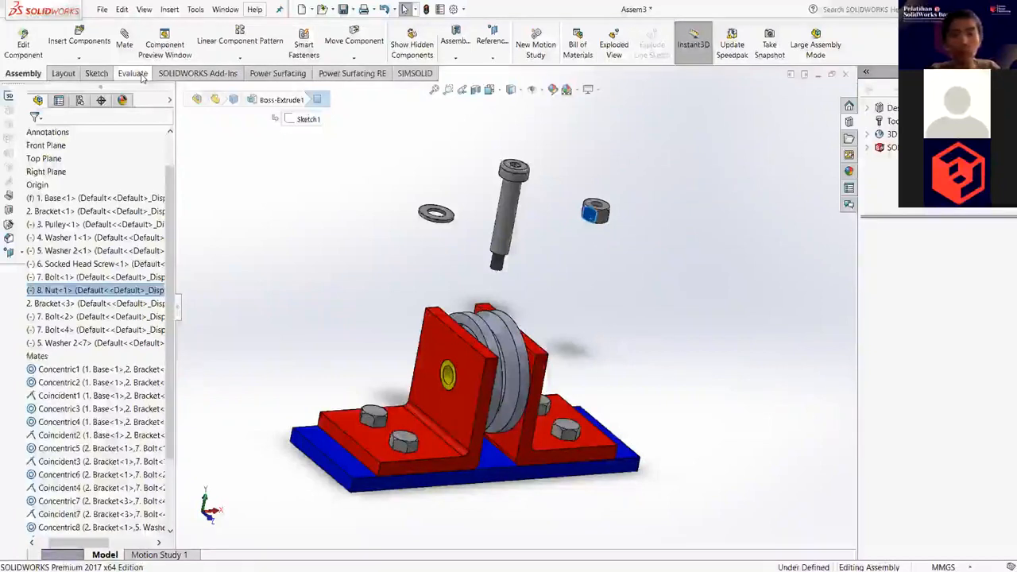
Bring up the evaluation tools and examine how the pulley, brackets, bolts and base fit together.
{"action": "left_click", "coordinate": [133, 73]}
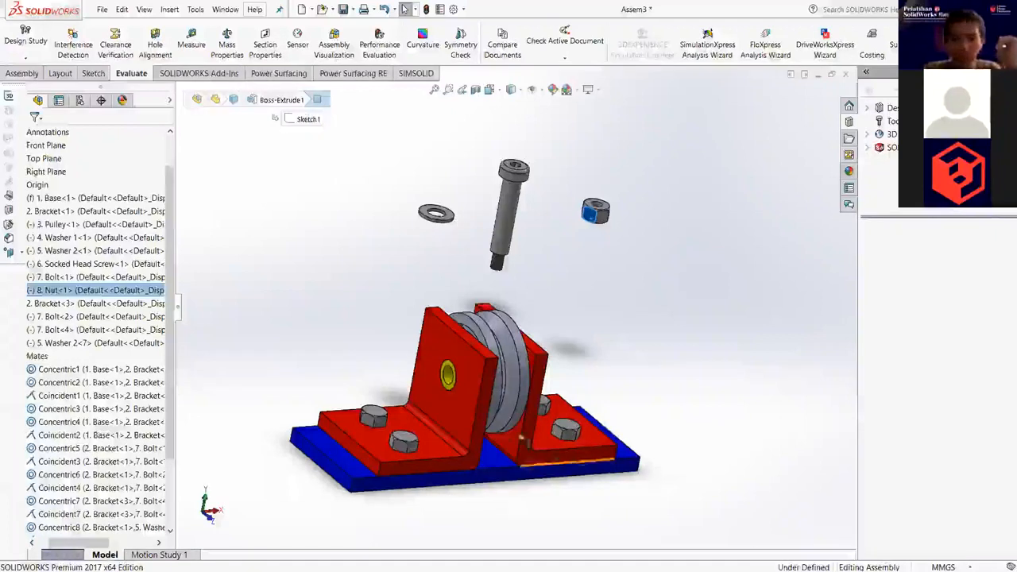
{"action": "scroll", "coordinate": [573, 461], "scroll_direction": "down", "scroll_amount": 2}
{"action": "key", "text": "ctrl+1"}
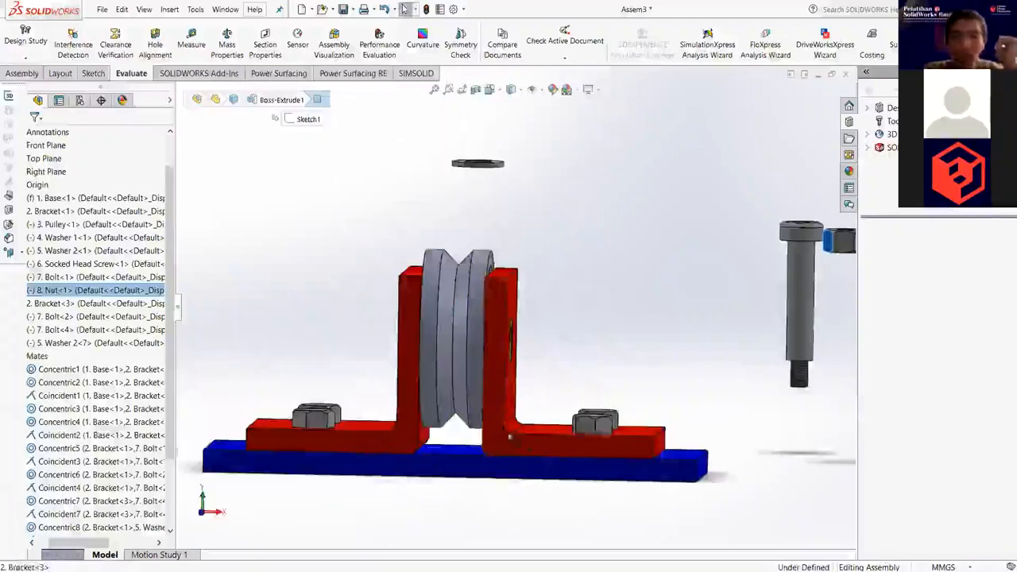
{"action": "scroll", "coordinate": [591, 434], "scroll_direction": "down", "scroll_amount": 3}
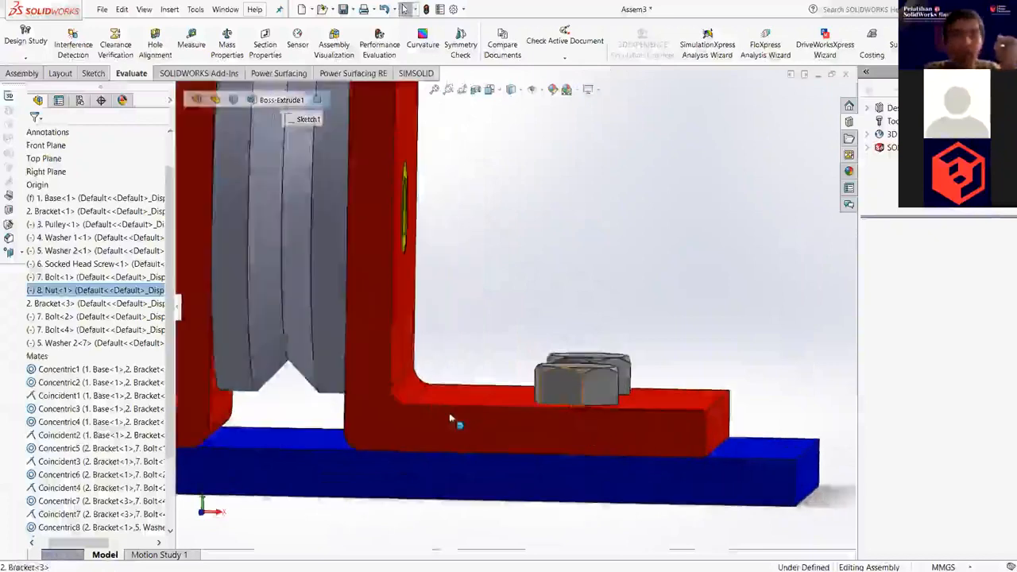
{"action": "scroll", "coordinate": [349, 244], "scroll_direction": "up", "scroll_amount": 4}
{"action": "middle_click_drag", "start_coordinate": [580, 339], "coordinate": [699, 389]}
{"action": "scroll", "coordinate": [583, 335], "scroll_direction": "down", "scroll_amount": 2}
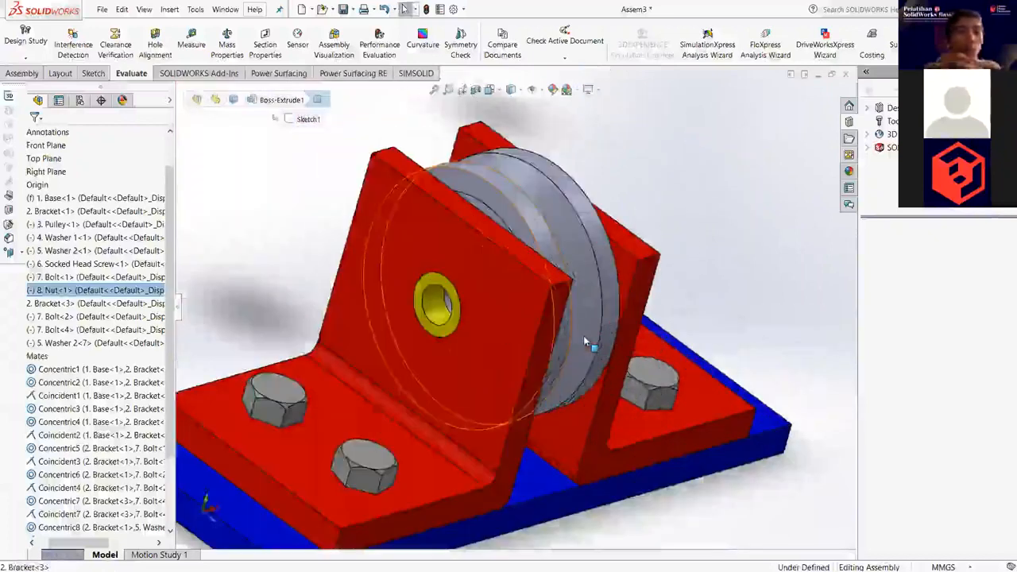
{"action": "scroll", "coordinate": [583, 335], "scroll_direction": "up", "scroll_amount": 3}
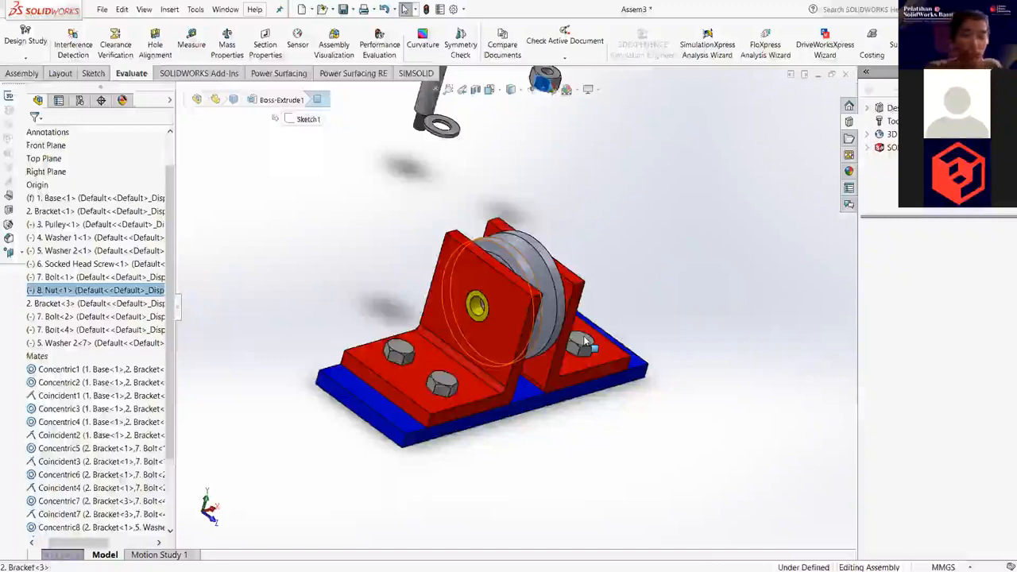
Gather the loose socket head screw, washer and nut close together above the pulley support.
{"action": "left_click", "coordinate": [638, 230]}
{"action": "scroll", "coordinate": [635, 231], "scroll_direction": "up", "scroll_amount": 5}
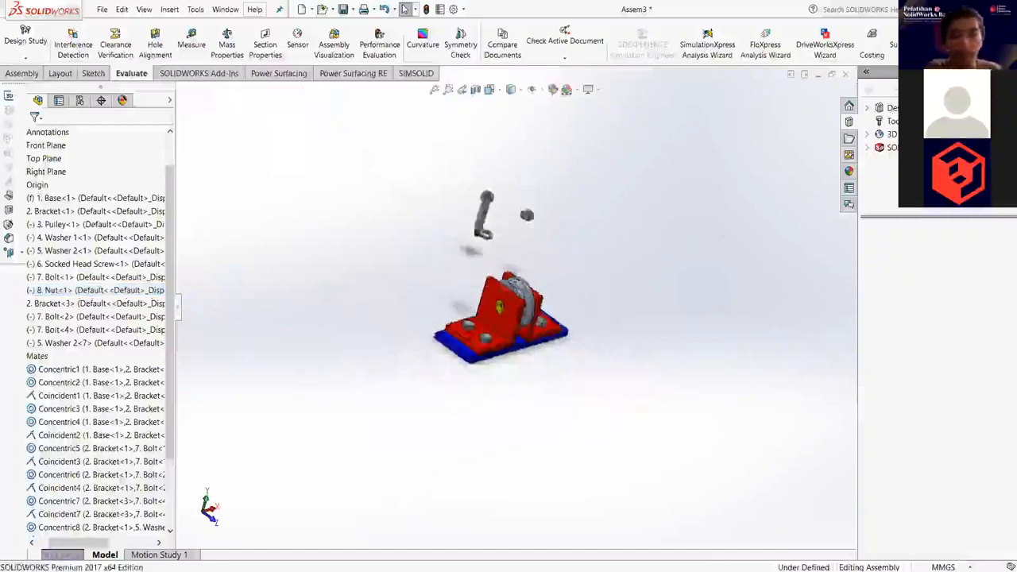
{"action": "scroll", "coordinate": [541, 142], "scroll_direction": "down", "scroll_amount": 5}
{"action": "left_click_drag", "start_coordinate": [405, 308], "coordinate": [458, 237]}
{"action": "left_click_drag", "start_coordinate": [405, 377], "coordinate": [513, 281]}
{"action": "left_click_drag", "start_coordinate": [515, 337], "coordinate": [494, 305]}
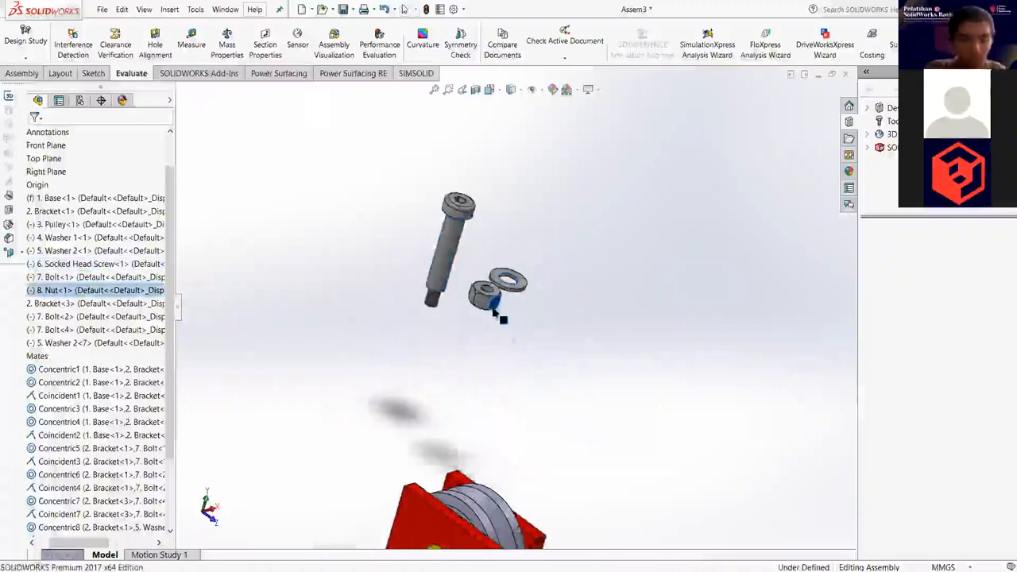
{"action": "left_click", "coordinate": [459, 368]}
{"action": "scroll", "coordinate": [447, 331], "scroll_direction": "up", "scroll_amount": 4}
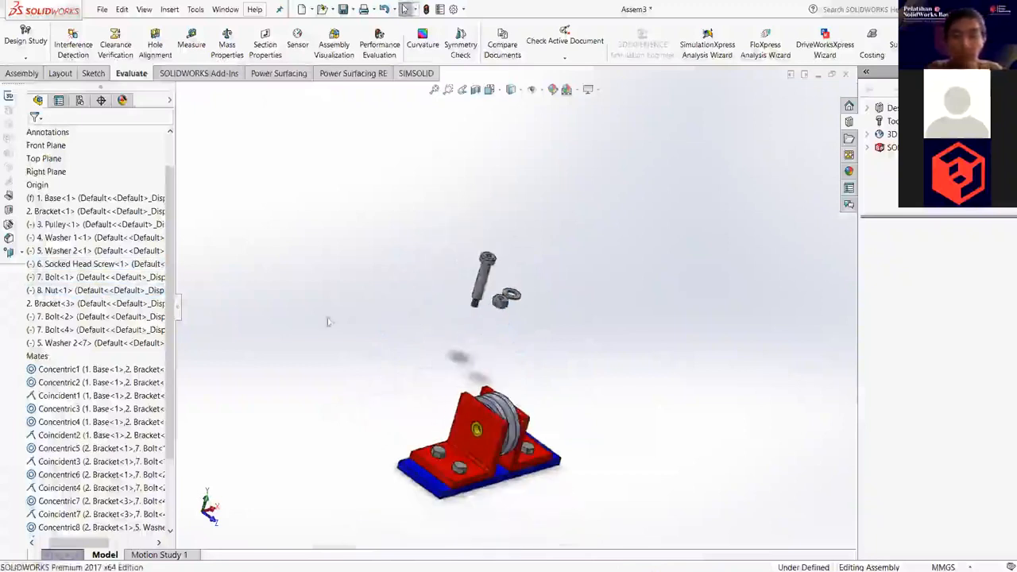
Start an interference detection and remove the whole assembly from its selected components.
{"action": "left_click", "coordinate": [71, 44]}
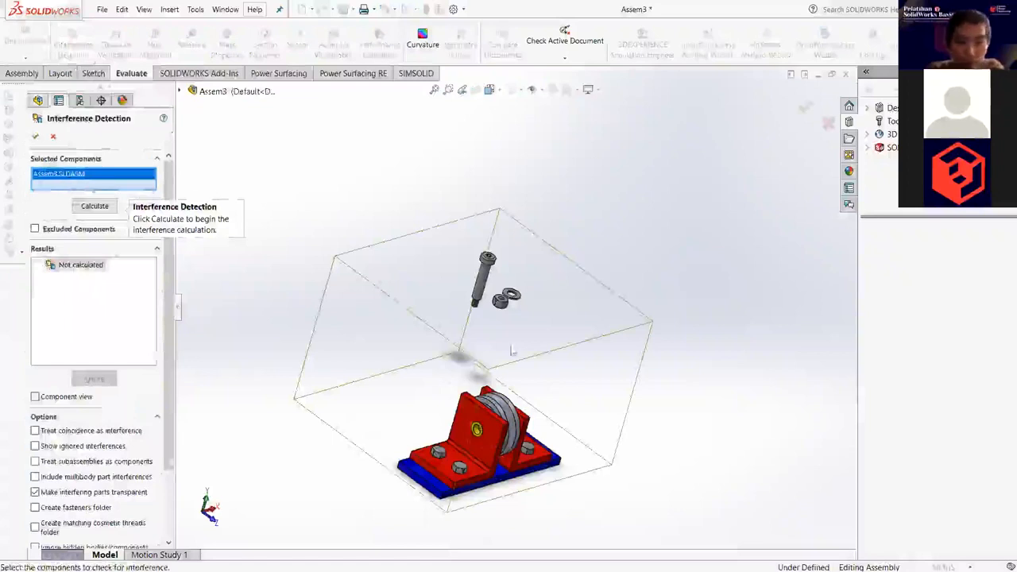
{"action": "right_click", "coordinate": [97, 174]}
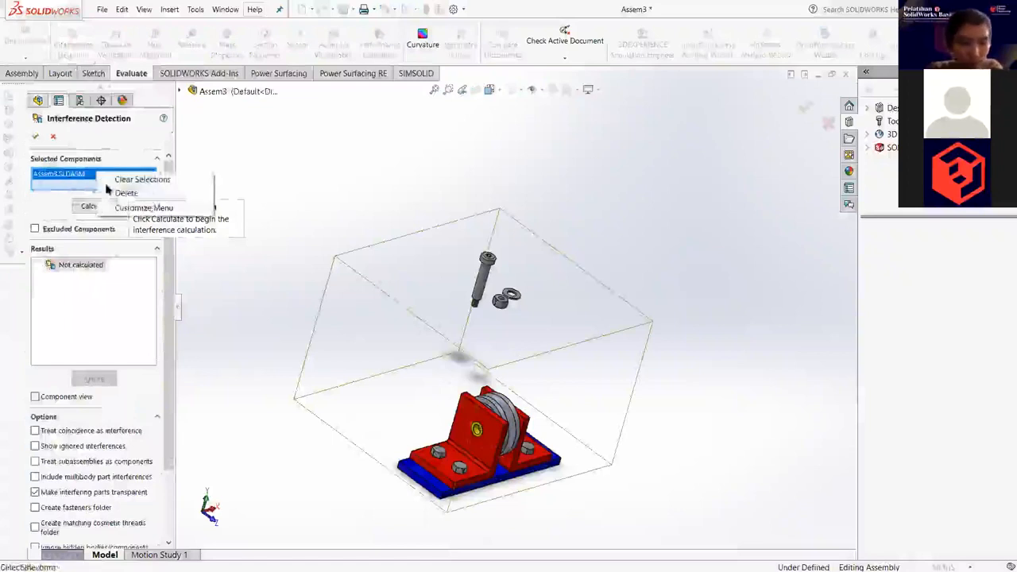
{"action": "left_click", "coordinate": [119, 193]}
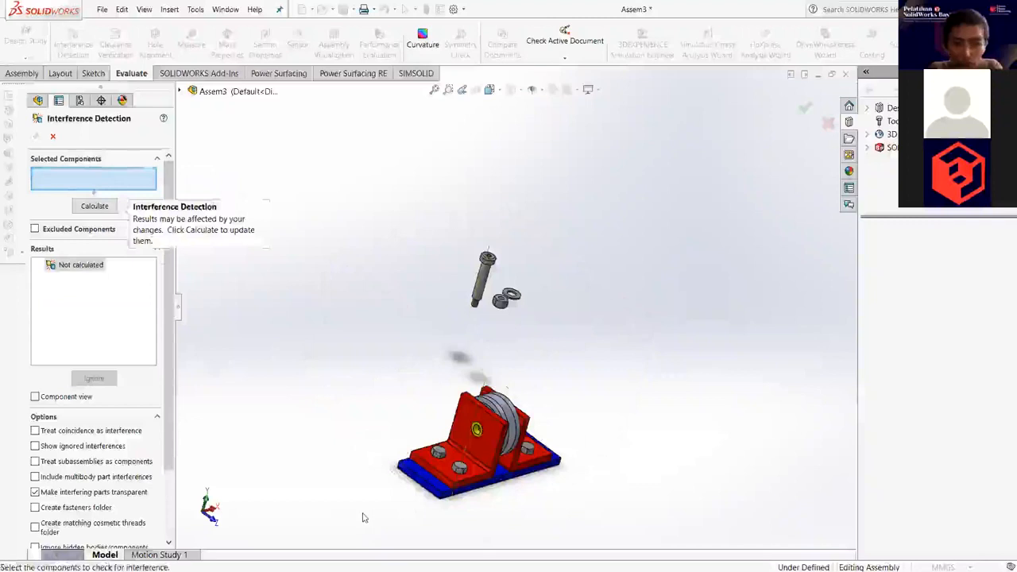
Calculate interference among the mounted base, brackets, pulley, bolts and washers, leaving out the loose screw, nut and washer, and close the check.
{"action": "key", "text": "ctrl+a"}
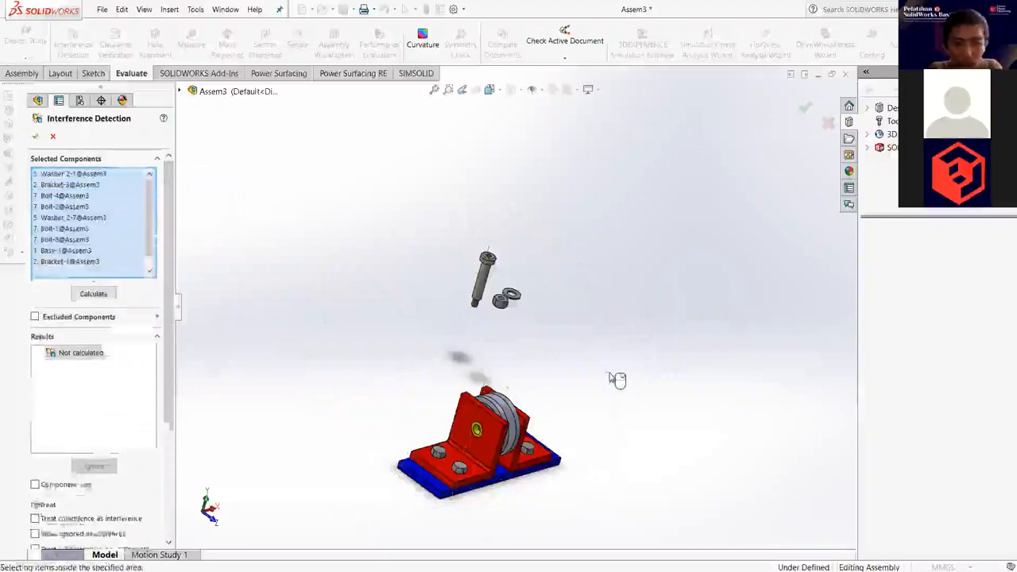
{"action": "scroll", "coordinate": [525, 477], "scroll_direction": "down", "scroll_amount": 3}
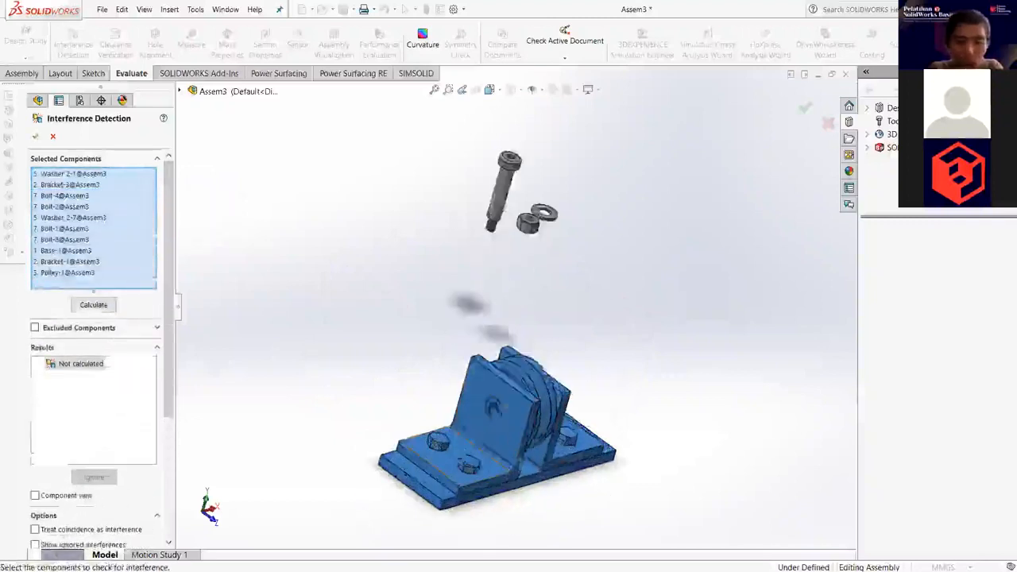
{"action": "scroll", "coordinate": [461, 434], "scroll_direction": "down", "scroll_amount": 2}
{"action": "middle_click", "coordinate": [461, 433]}
{"action": "middle_click_drag", "start_coordinate": [513, 486], "coordinate": [642, 373]}
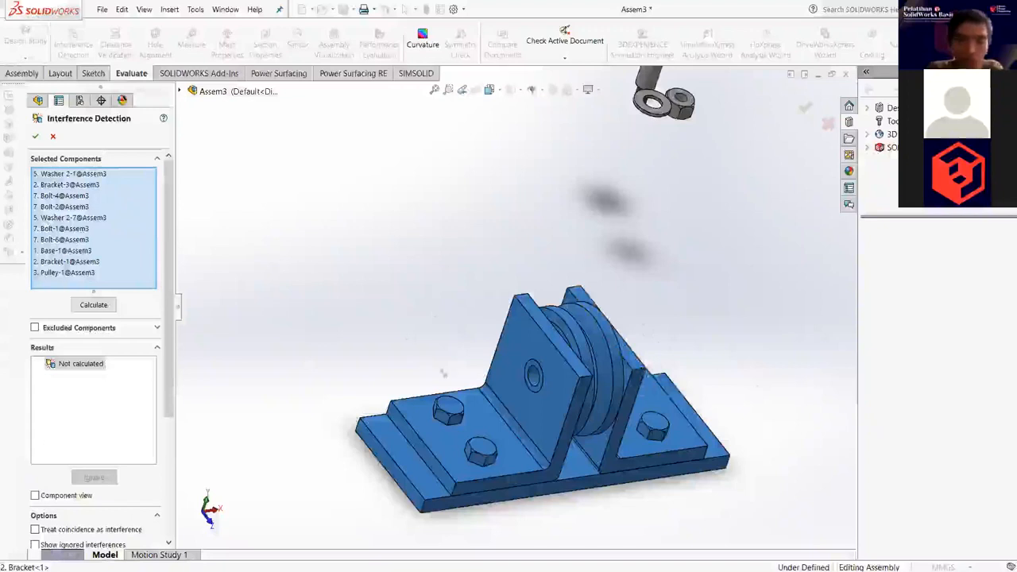
{"action": "scroll", "coordinate": [520, 250], "scroll_direction": "up", "scroll_amount": 2}
{"action": "scroll", "coordinate": [584, 266], "scroll_direction": "up", "scroll_amount": 2}
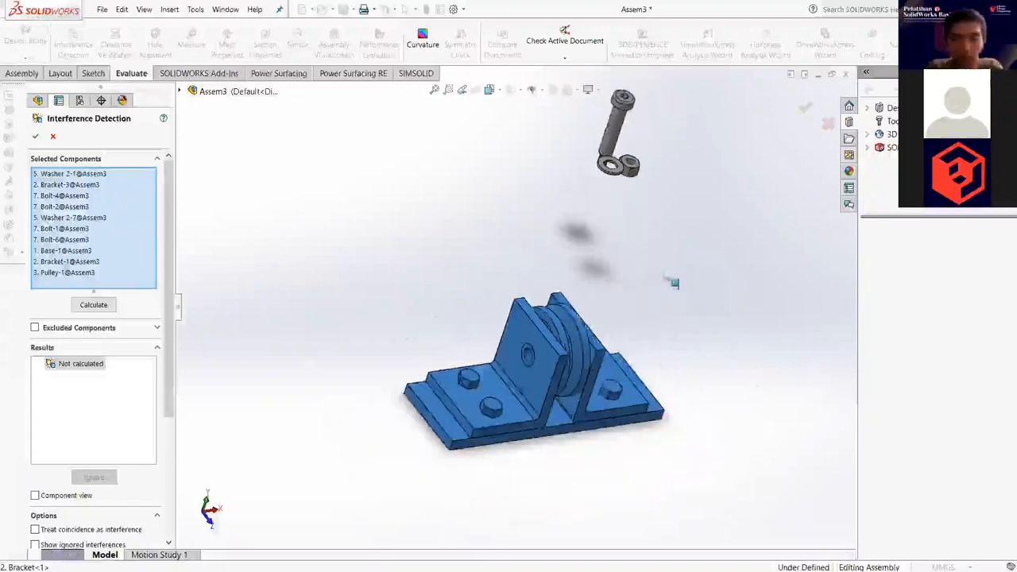
{"action": "scroll", "coordinate": [515, 472], "scroll_direction": "up", "scroll_amount": 1}
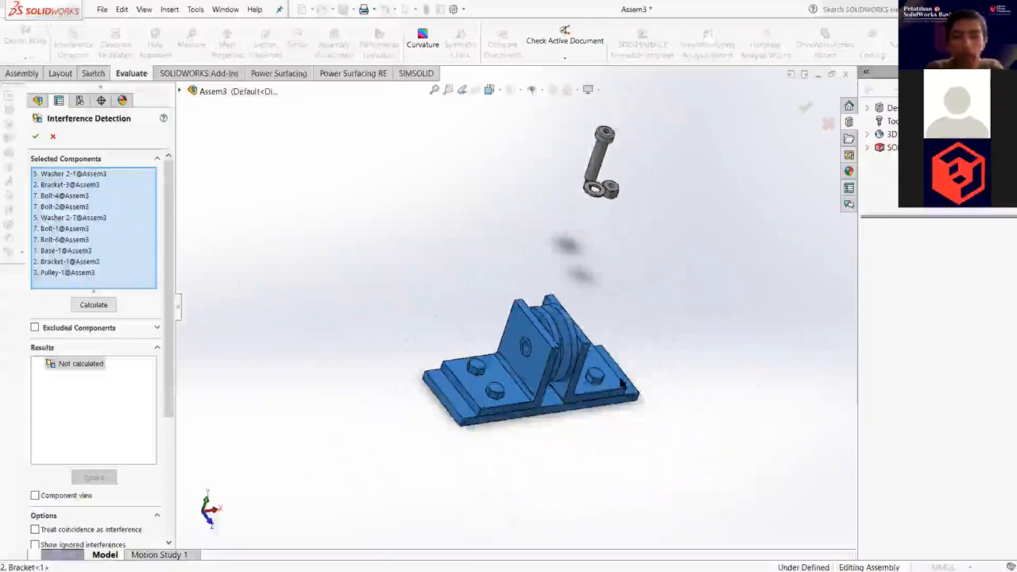
{"action": "left_click", "coordinate": [94, 304]}
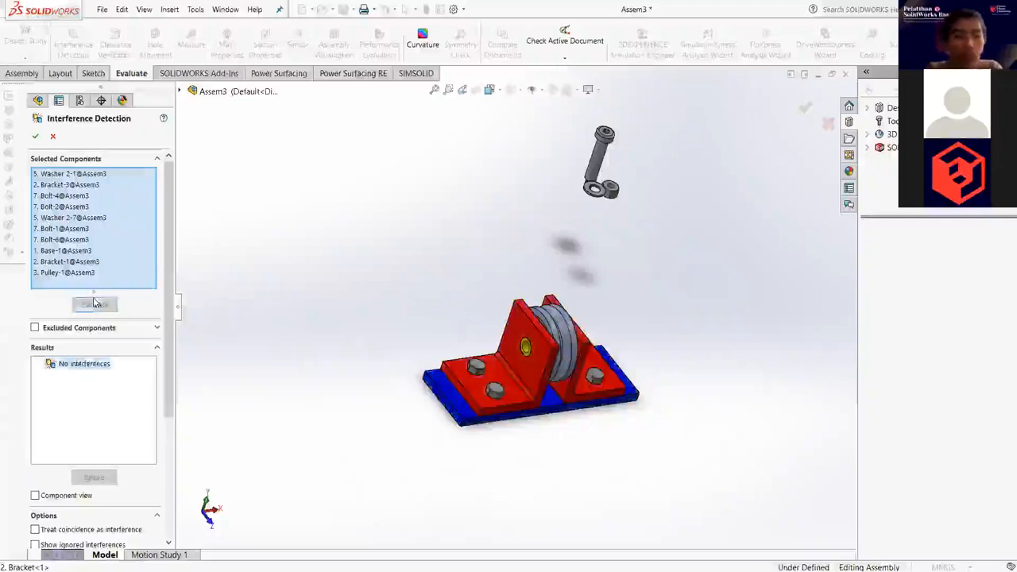
{"action": "scroll", "coordinate": [70, 264], "scroll_direction": "down", "scroll_amount": 3}
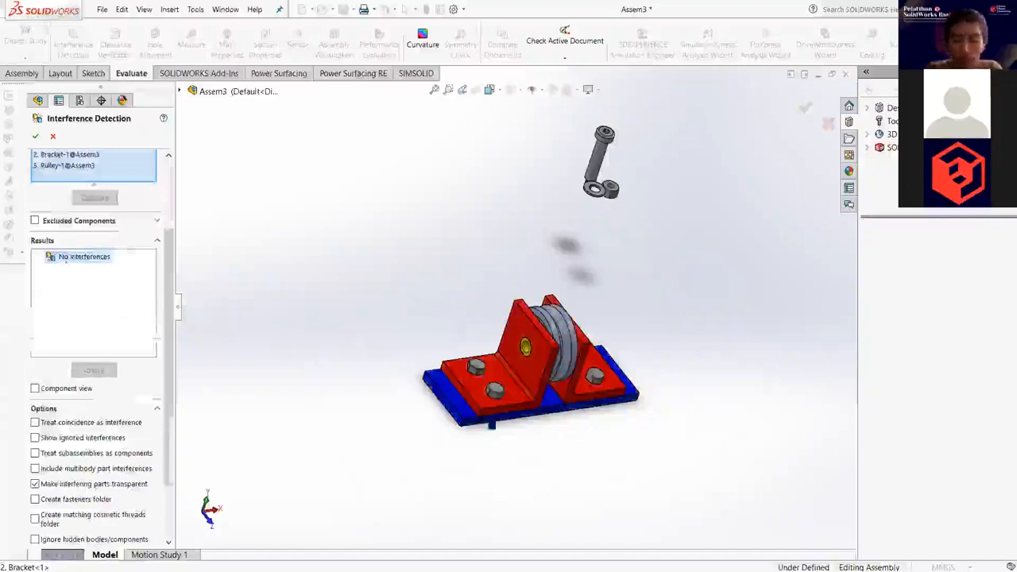
{"action": "scroll", "coordinate": [561, 364], "scroll_direction": "down", "scroll_amount": 5}
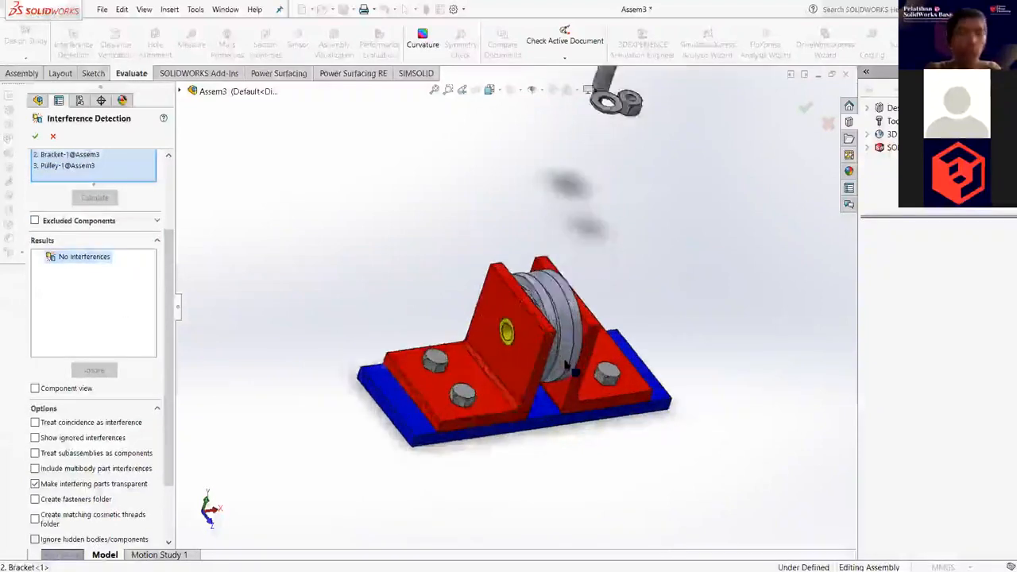
{"action": "scroll", "coordinate": [566, 364], "scroll_direction": "down", "scroll_amount": 2}
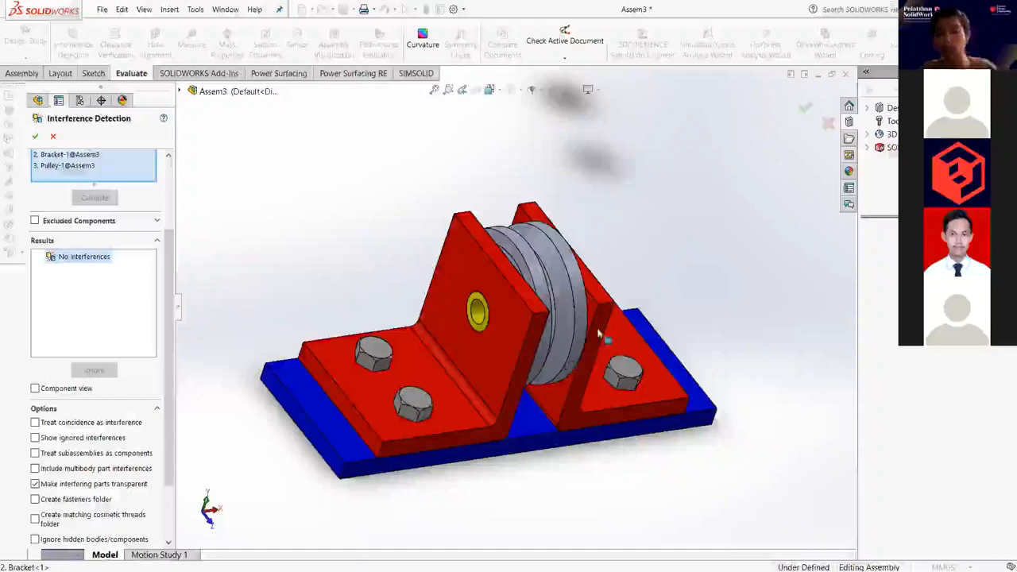
{"action": "scroll", "coordinate": [600, 308], "scroll_direction": "down", "scroll_amount": 1}
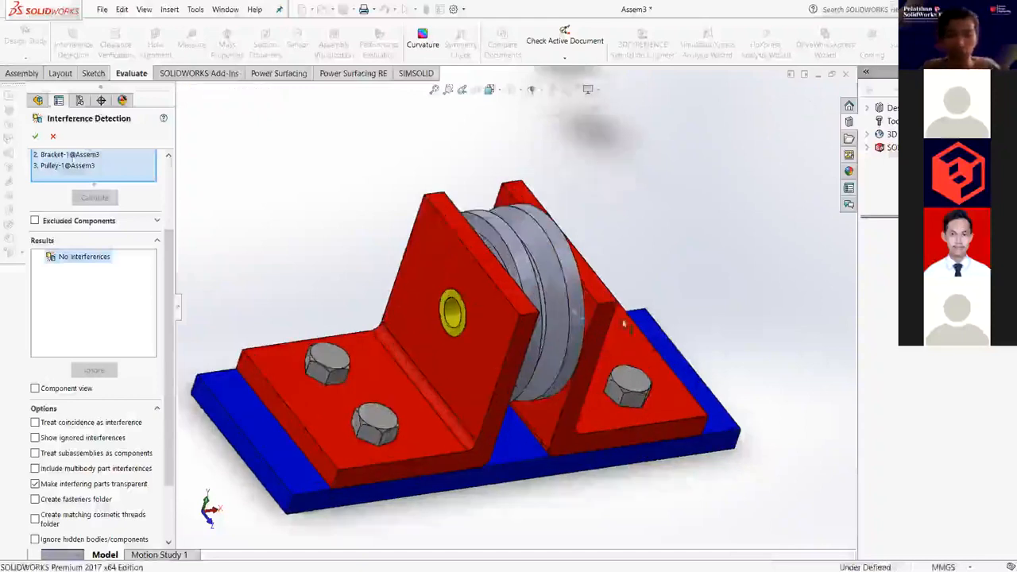
{"action": "left_click", "coordinate": [36, 136]}
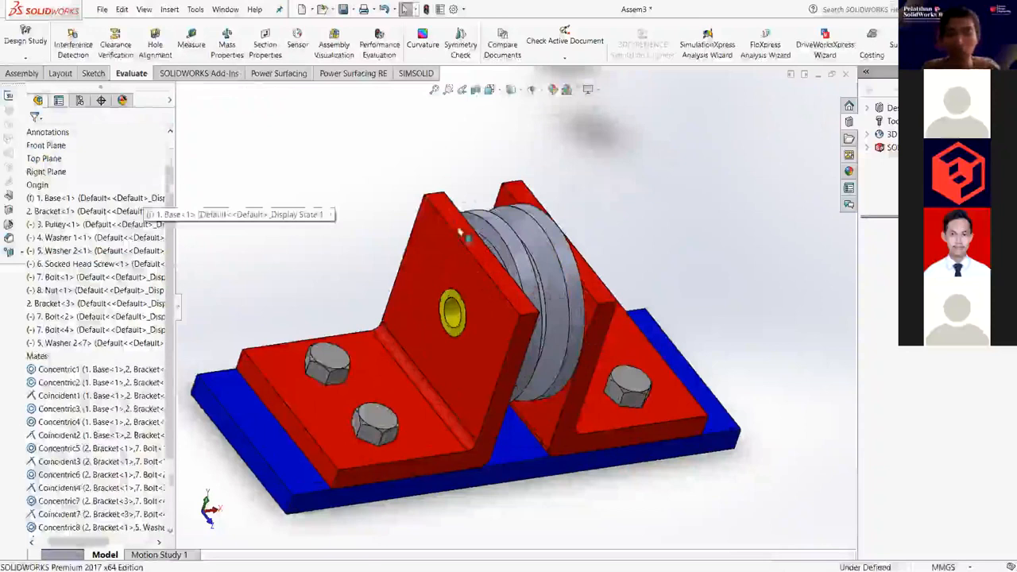
Restart Interference Detection, replace the whole-assembly selection with the mounted base, bracket, pulley, bolt and washer components, and calculate.
{"action": "scroll", "coordinate": [475, 281], "scroll_direction": "down", "scroll_amount": 3}
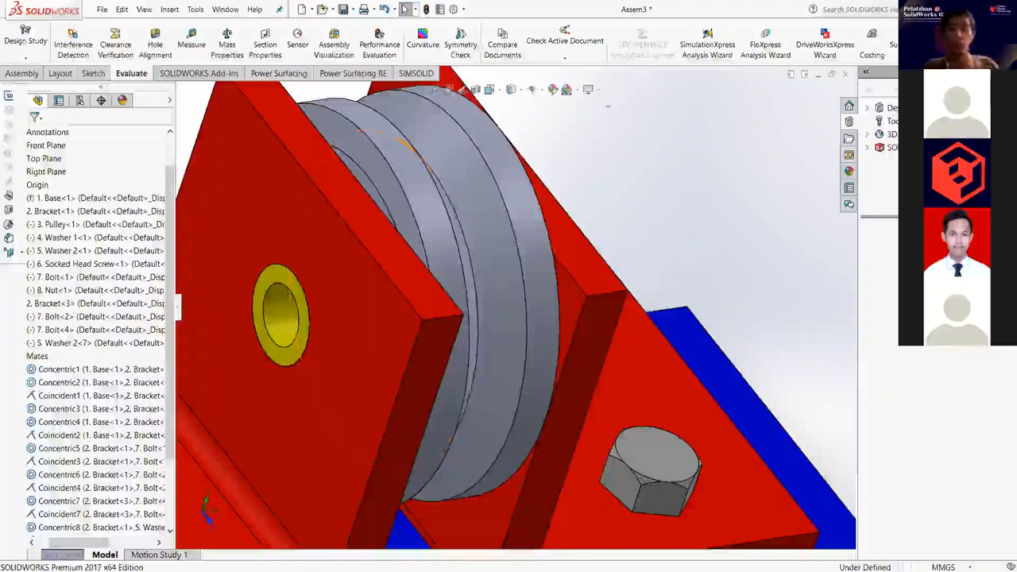
{"action": "scroll", "coordinate": [566, 146], "scroll_direction": "up", "scroll_amount": 2}
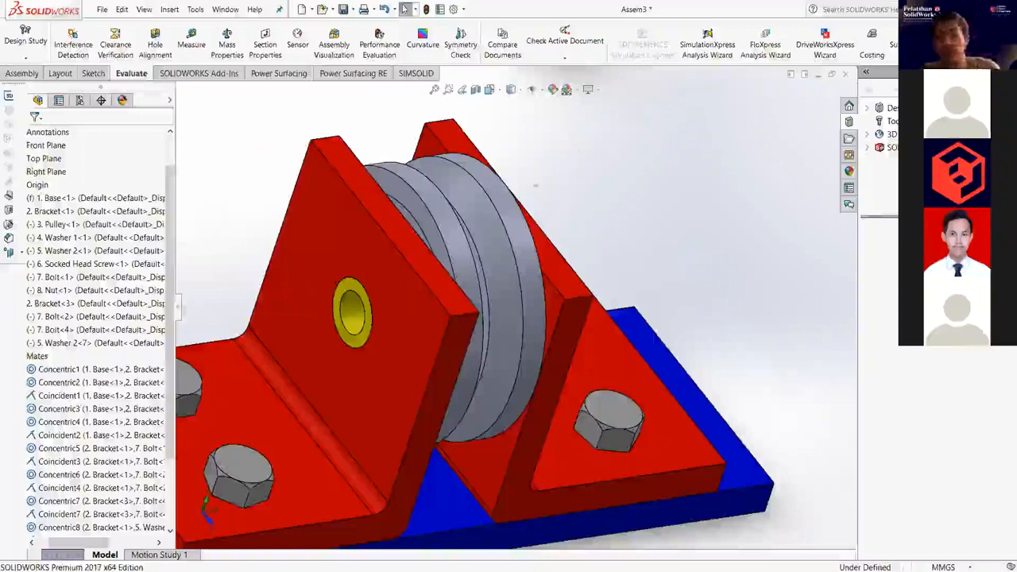
{"action": "left_click", "coordinate": [80, 35]}
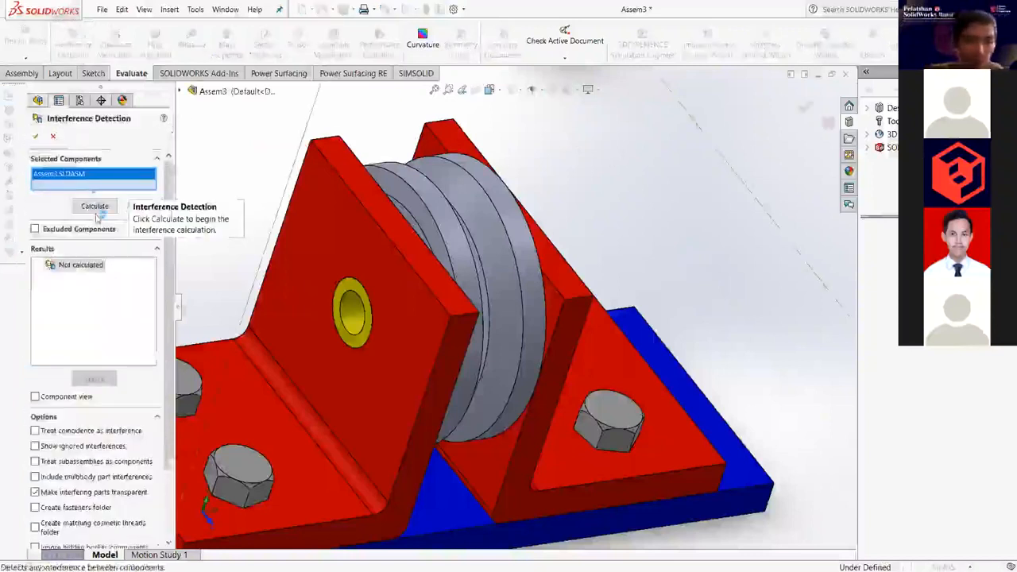
{"action": "right_click", "coordinate": [66, 179]}
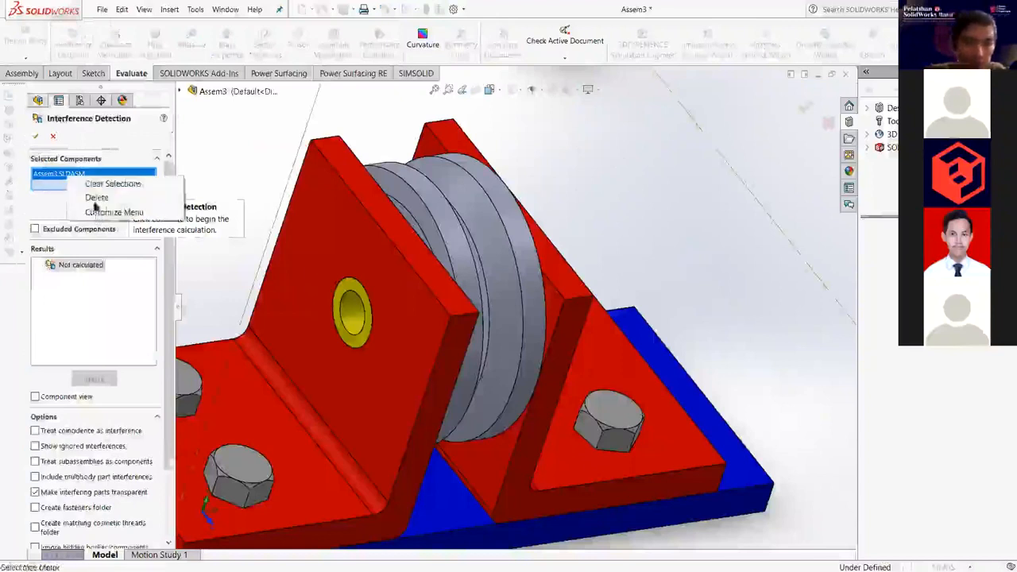
{"action": "left_click", "coordinate": [96, 198]}
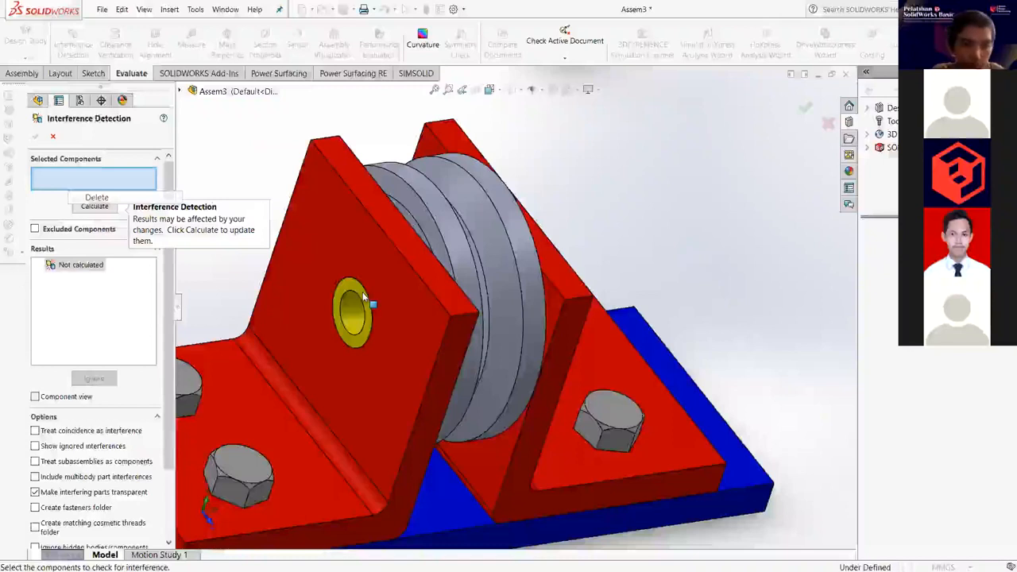
{"action": "scroll", "coordinate": [679, 203], "scroll_direction": "up", "scroll_amount": 3}
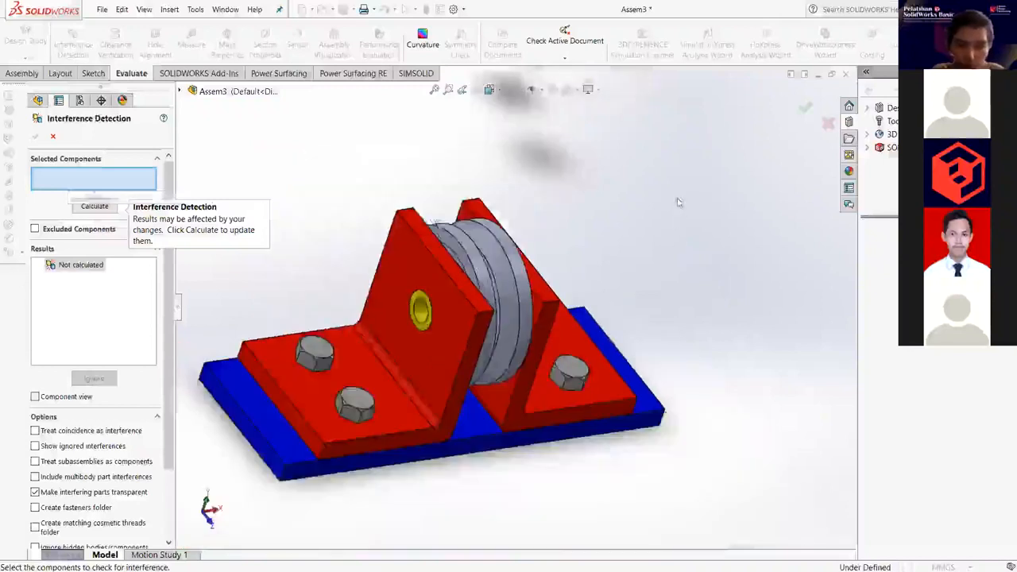
{"action": "scroll", "coordinate": [677, 198], "scroll_direction": "up", "scroll_amount": 2}
{"action": "key", "text": "ctrl+a"}
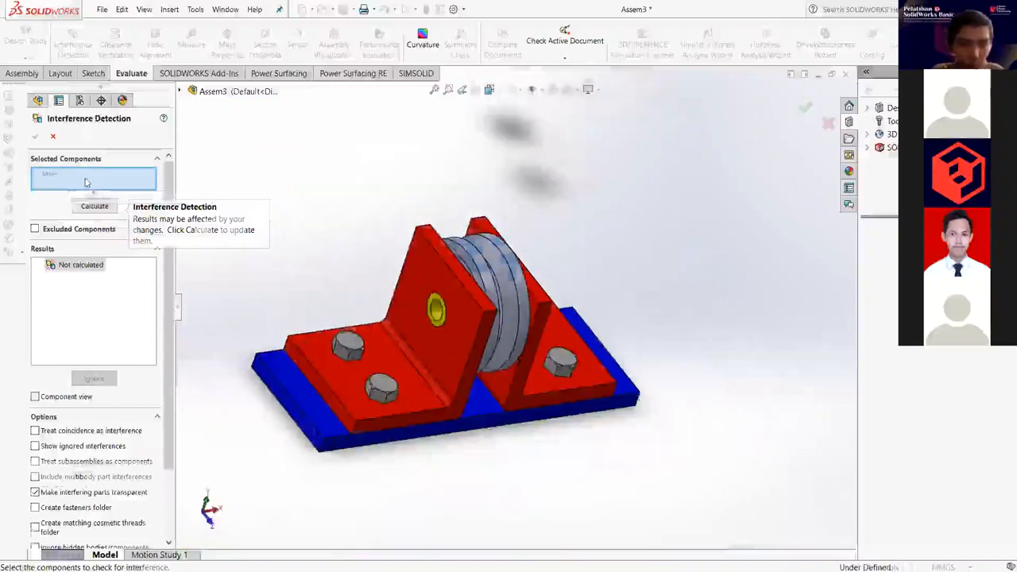
{"action": "right_click", "coordinate": [85, 182]}
{"action": "left_click", "coordinate": [130, 186]}
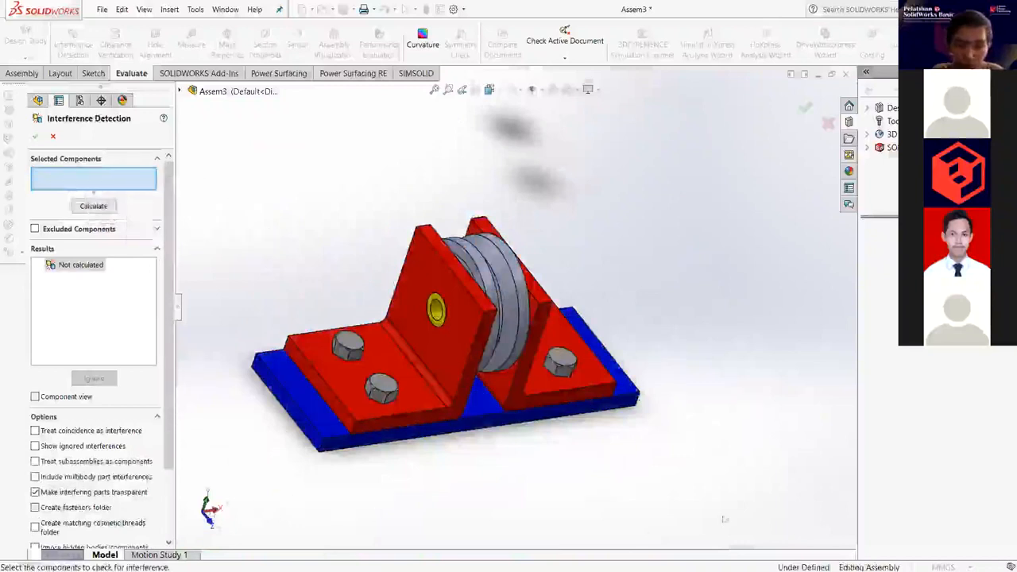
{"action": "left_click_drag", "start_coordinate": [189, 199], "coordinate": [190, 184]}
{"action": "left_click", "coordinate": [85, 304]}
Recalculate with coincidence treated as interference, inspect the highlighted contact around the pulley's washer, and close Interference Detection.
{"action": "scroll", "coordinate": [121, 353], "scroll_direction": "down", "scroll_amount": 3}
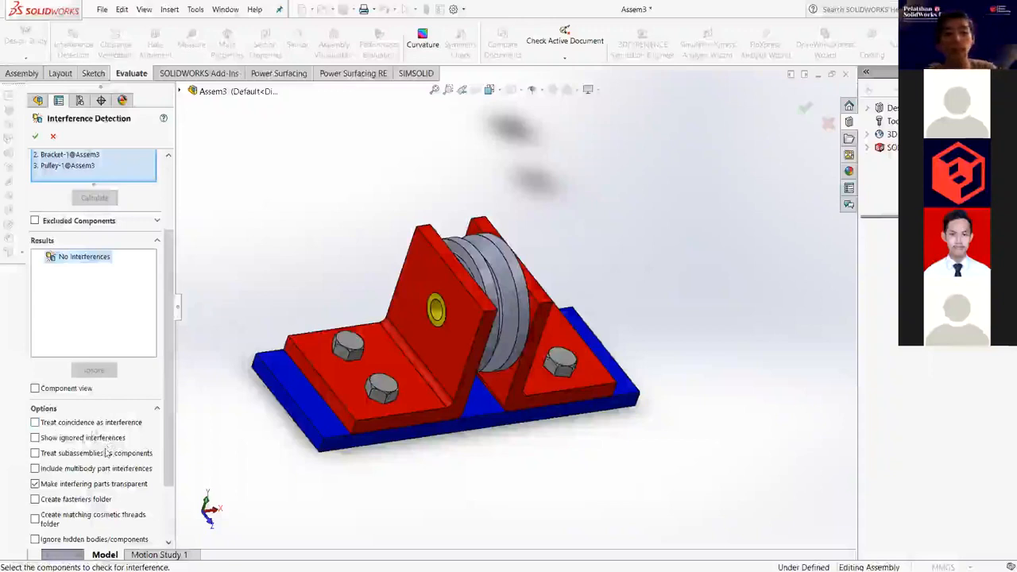
{"action": "left_click", "coordinate": [49, 428]}
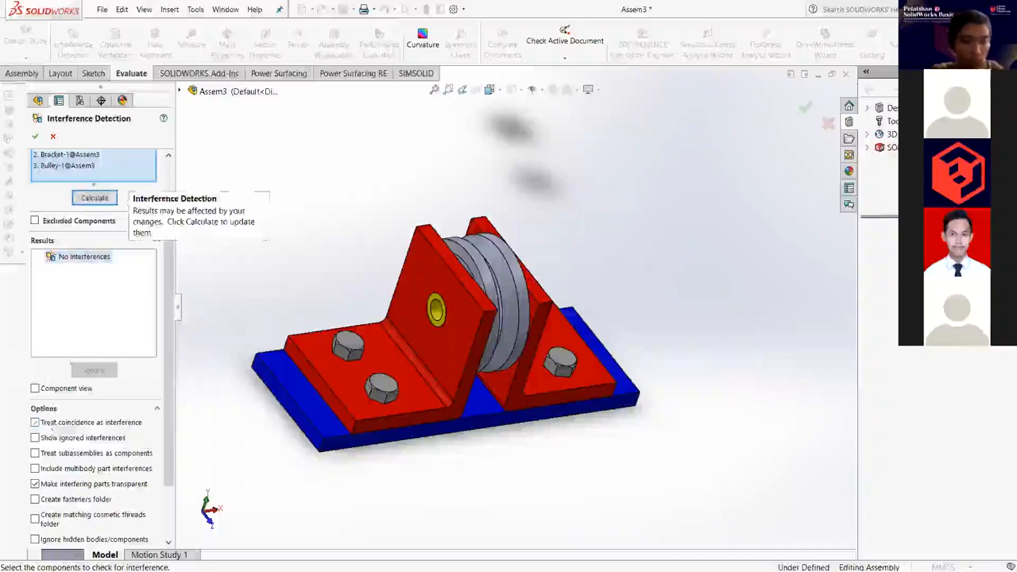
{"action": "left_click", "coordinate": [95, 198]}
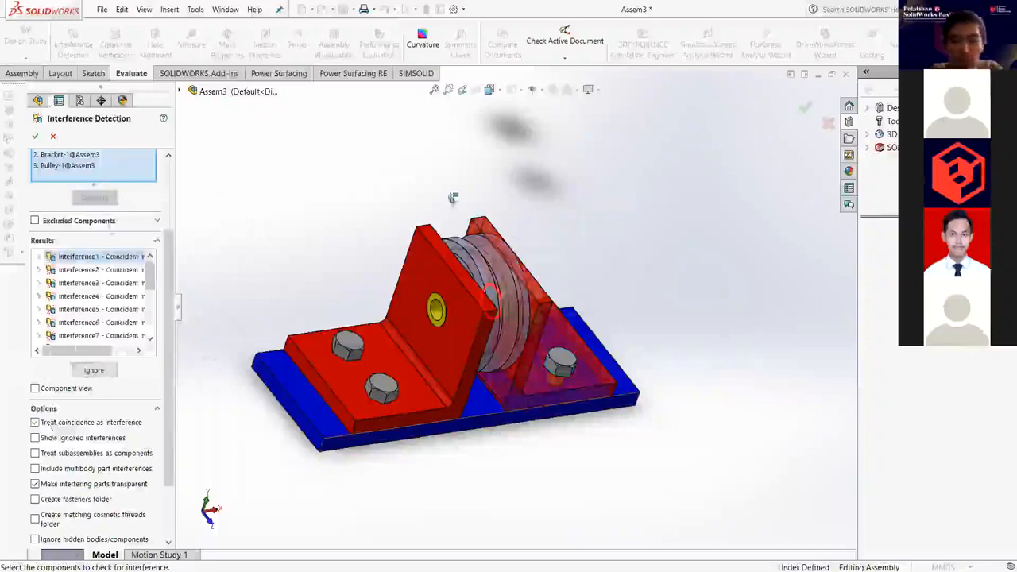
{"action": "scroll", "coordinate": [463, 274], "scroll_direction": "down", "scroll_amount": 3}
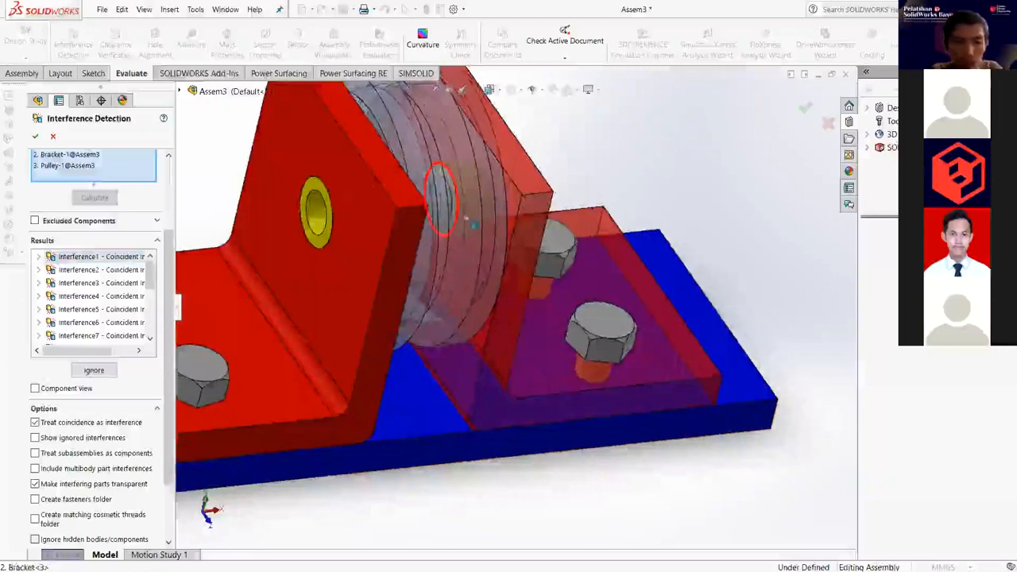
{"action": "scroll", "coordinate": [466, 294], "scroll_direction": "down", "scroll_amount": 5}
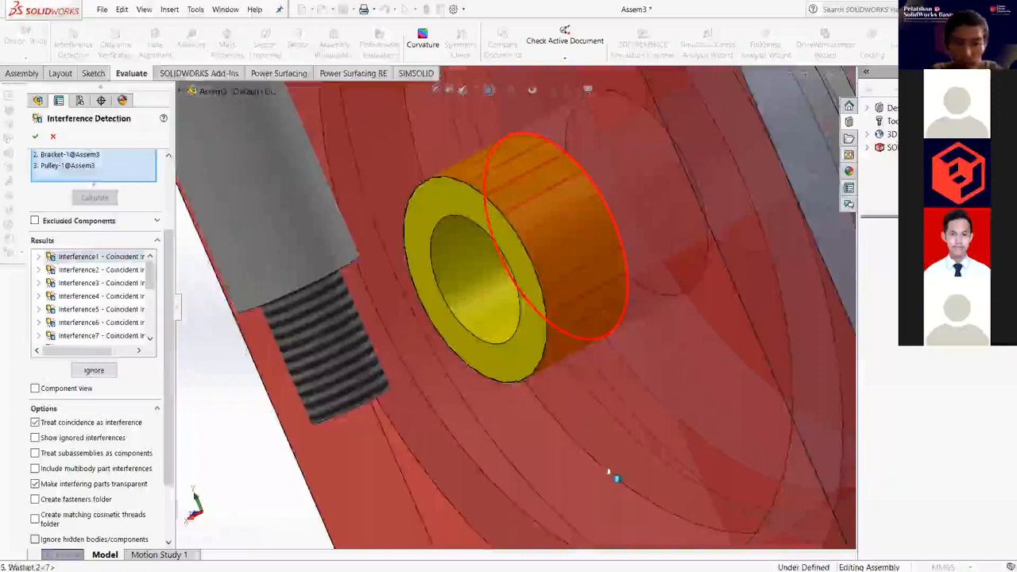
{"action": "middle_click_drag", "start_coordinate": [607, 457], "coordinate": [493, 278]}
{"action": "scroll", "coordinate": [485, 282], "scroll_direction": "up", "scroll_amount": 5}
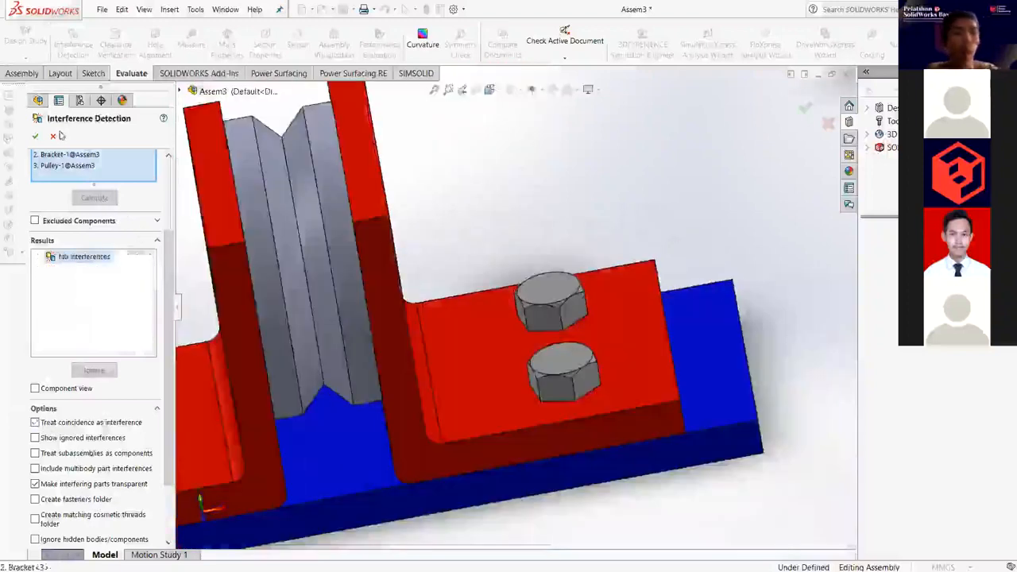
{"action": "scroll", "coordinate": [356, 284], "scroll_direction": "up", "scroll_amount": 5}
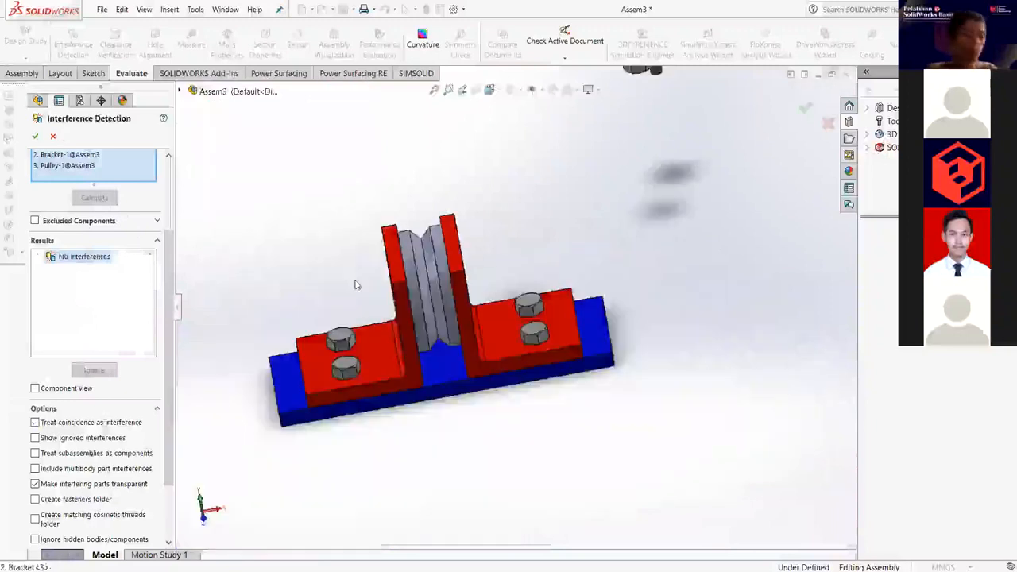
{"action": "key", "text": "Escape"}
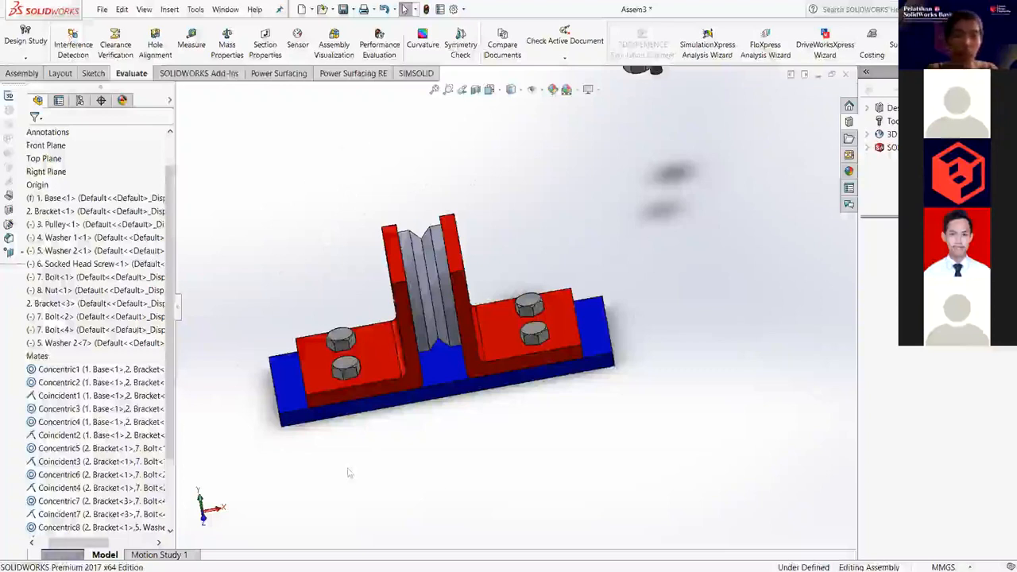
View the mates of the 2. Bracket<3> component.
{"action": "scroll", "coordinate": [501, 334], "scroll_direction": "up", "scroll_amount": 3}
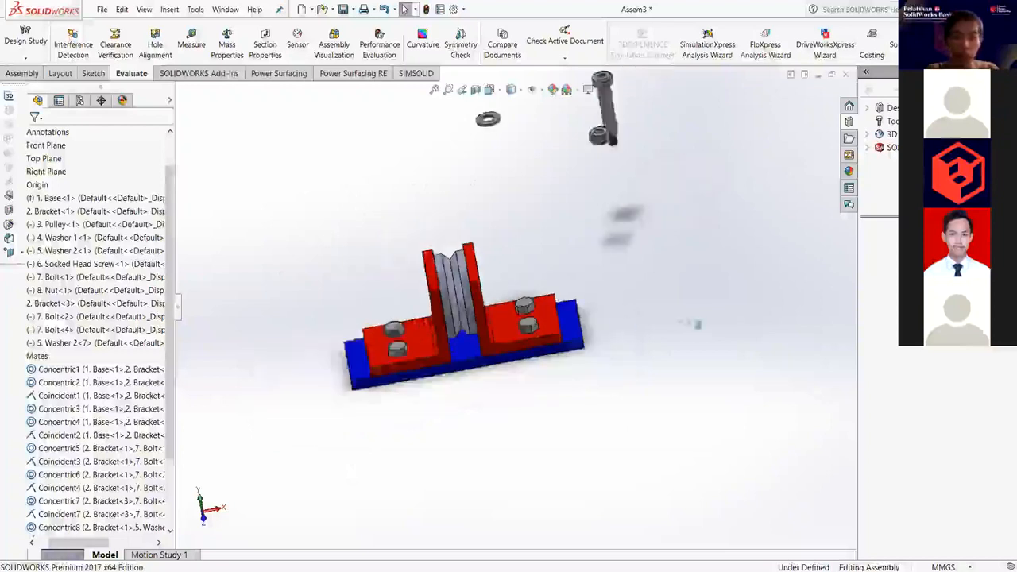
{"action": "scroll", "coordinate": [397, 350], "scroll_direction": "down", "scroll_amount": 2}
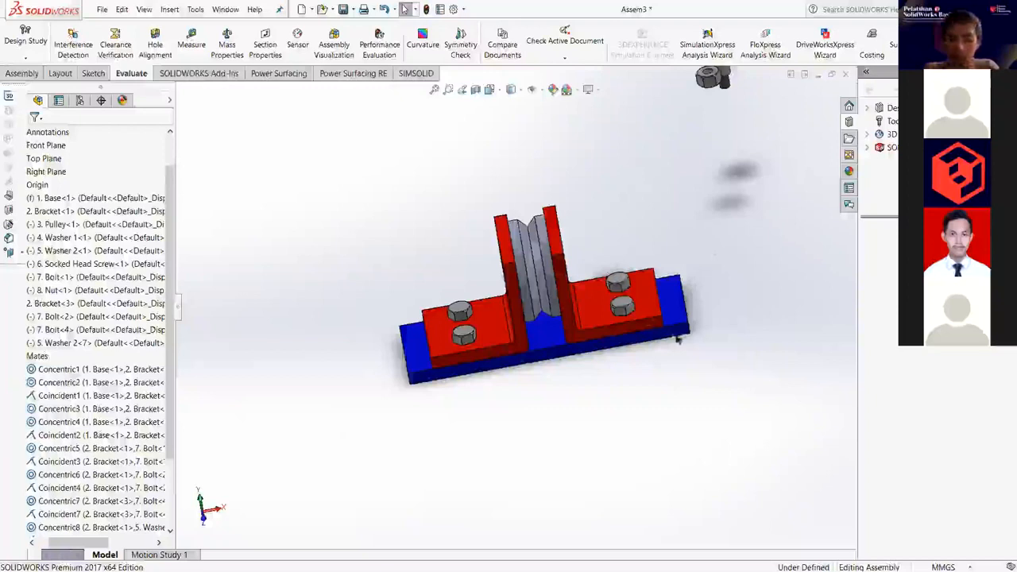
{"action": "scroll", "coordinate": [763, 232], "scroll_direction": "down", "scroll_amount": 2}
{"action": "scroll", "coordinate": [372, 388], "scroll_direction": "down", "scroll_amount": 1}
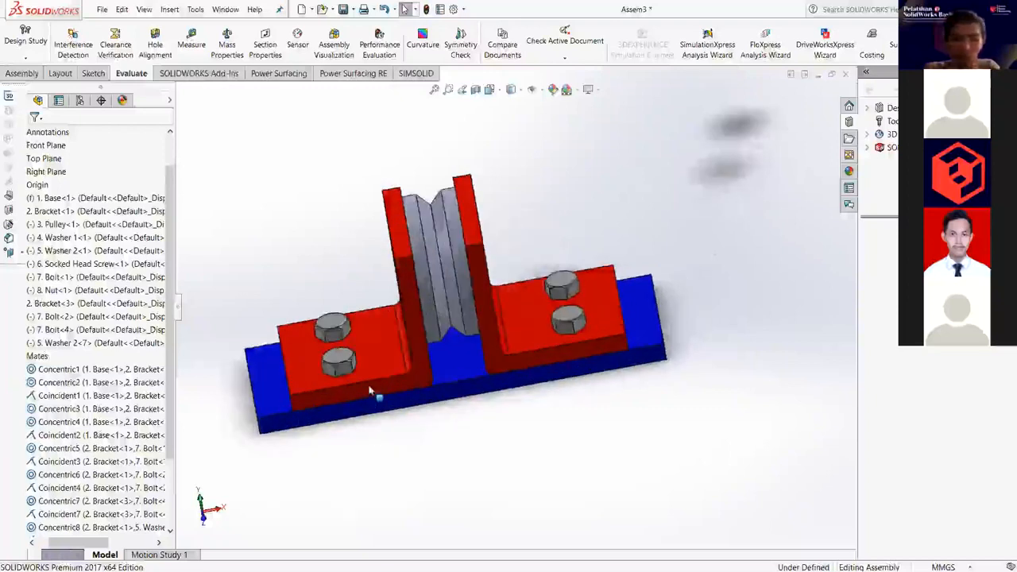
{"action": "scroll", "coordinate": [369, 391], "scroll_direction": "down", "scroll_amount": 1}
{"action": "left_click", "coordinate": [370, 388]}
{"action": "left_click", "coordinate": [369, 407]}
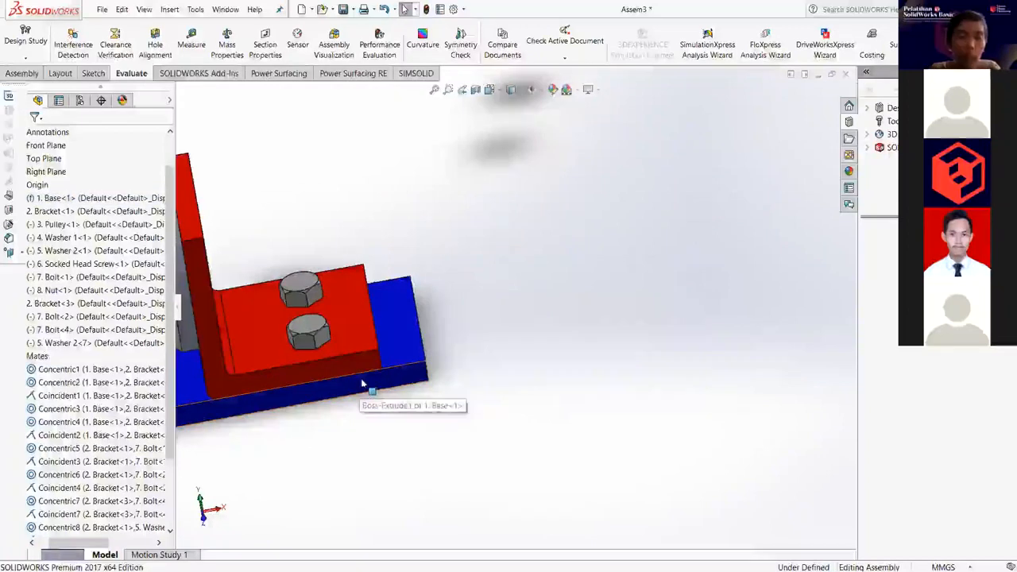
{"action": "scroll", "coordinate": [366, 370], "scroll_direction": "down", "scroll_amount": 2}
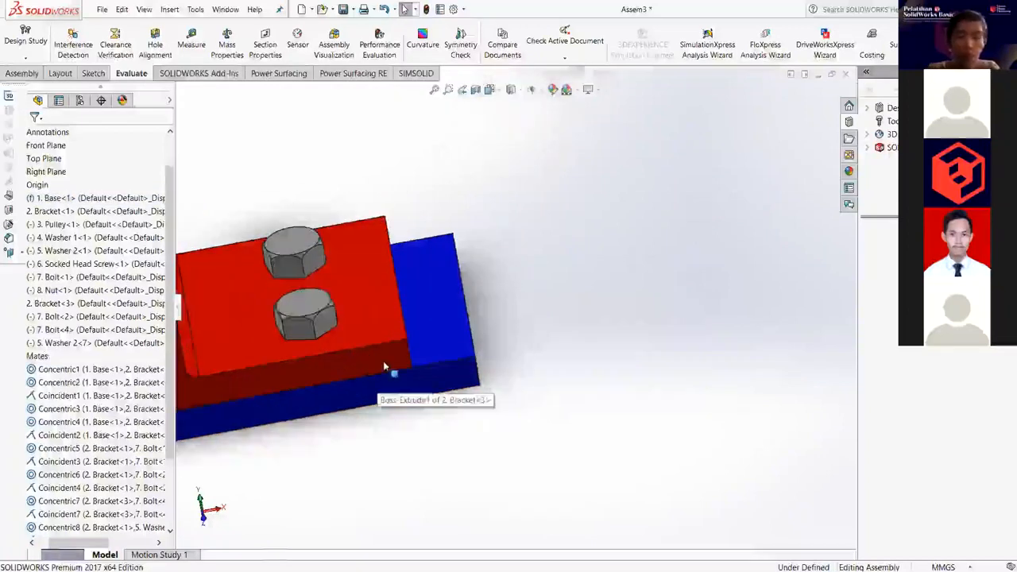
{"action": "left_click", "coordinate": [379, 359]}
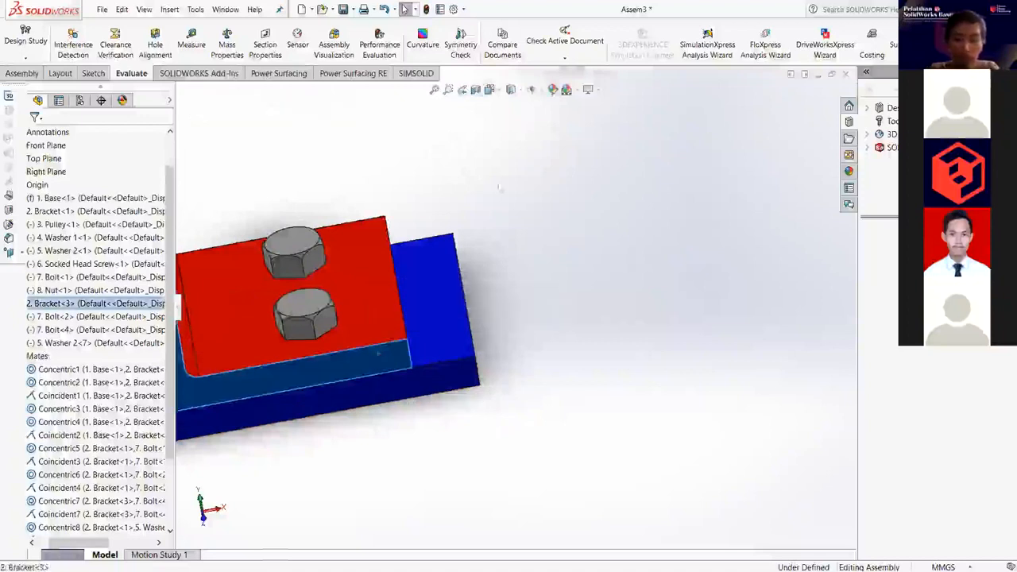
{"action": "right_click", "coordinate": [379, 357]}
{"action": "left_click", "coordinate": [514, 165]}
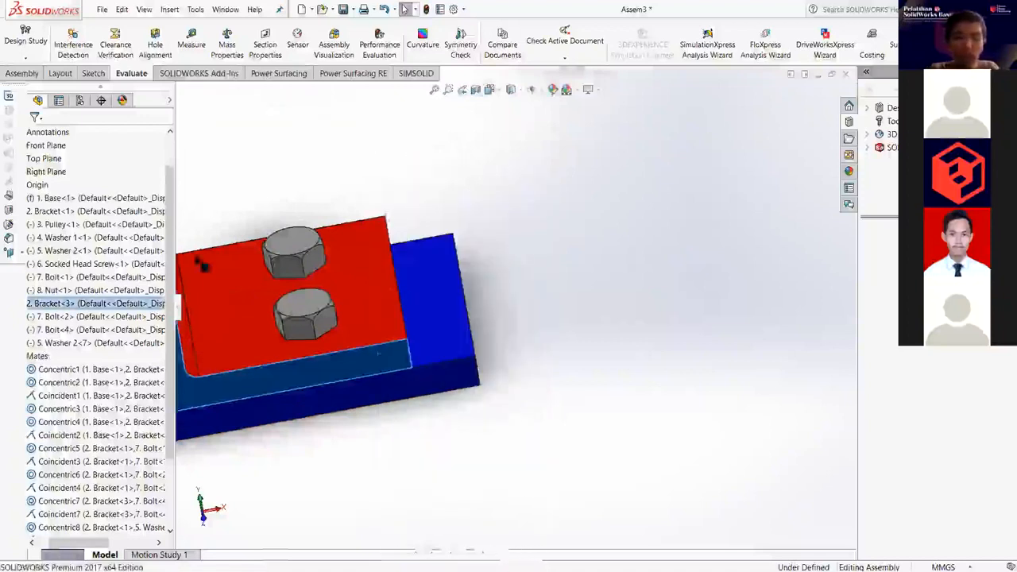
{"action": "scroll", "coordinate": [313, 300], "scroll_direction": "up", "scroll_amount": 3}
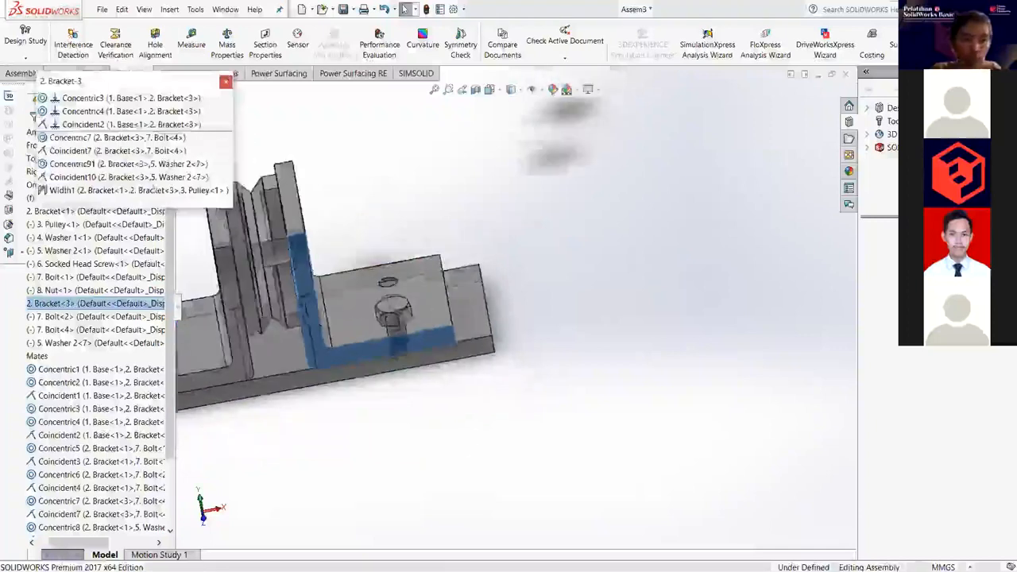
Examine how the bolt sits in the 2. Bracket<3> foot and the base, close the mates view and clear the selection.
{"action": "scroll", "coordinate": [252, 267], "scroll_direction": "down", "scroll_amount": 2}
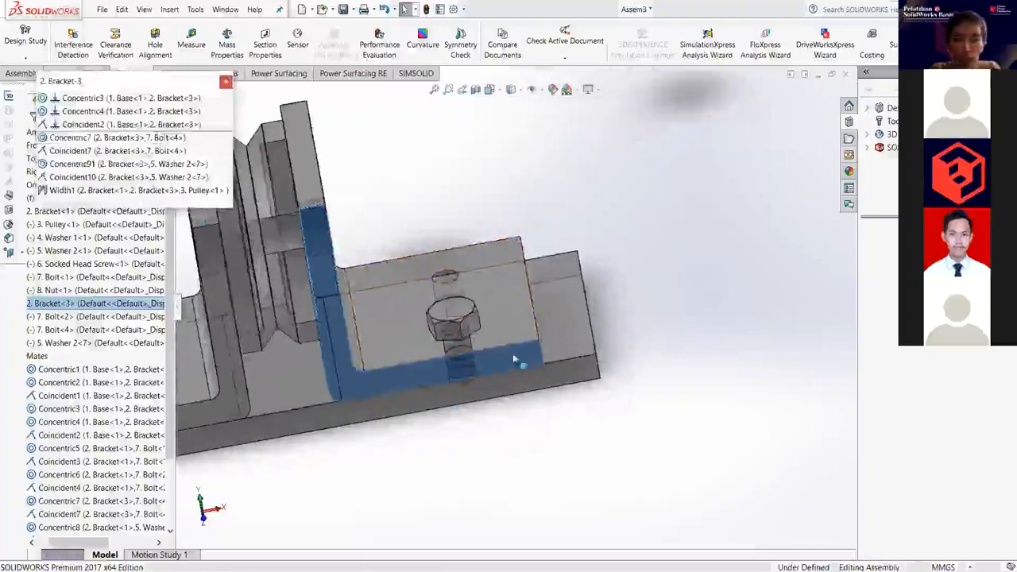
{"action": "scroll", "coordinate": [519, 359], "scroll_direction": "down", "scroll_amount": 2}
{"action": "scroll", "coordinate": [529, 300], "scroll_direction": "down", "scroll_amount": 3}
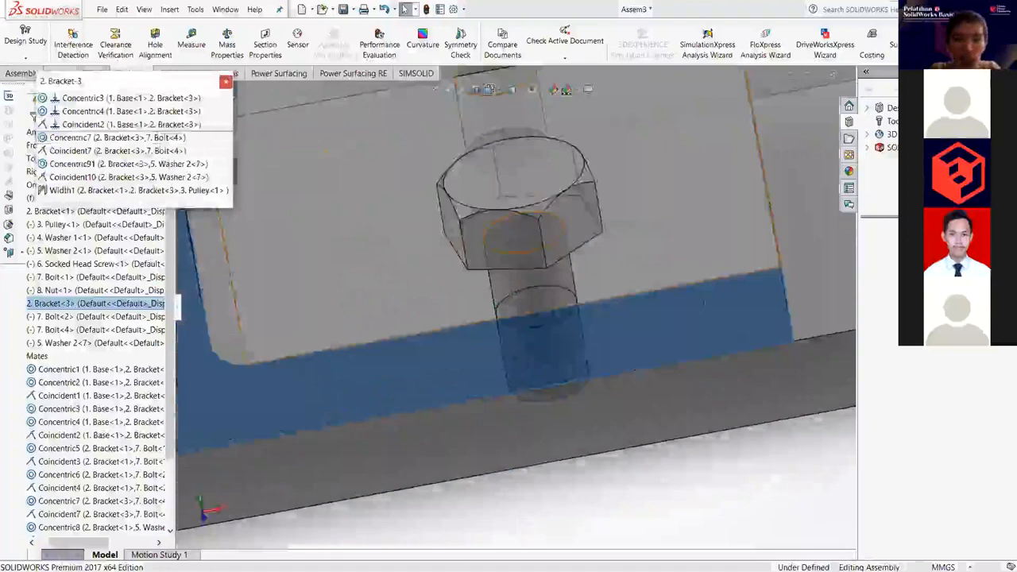
{"action": "scroll", "coordinate": [526, 309], "scroll_direction": "down", "scroll_amount": 3}
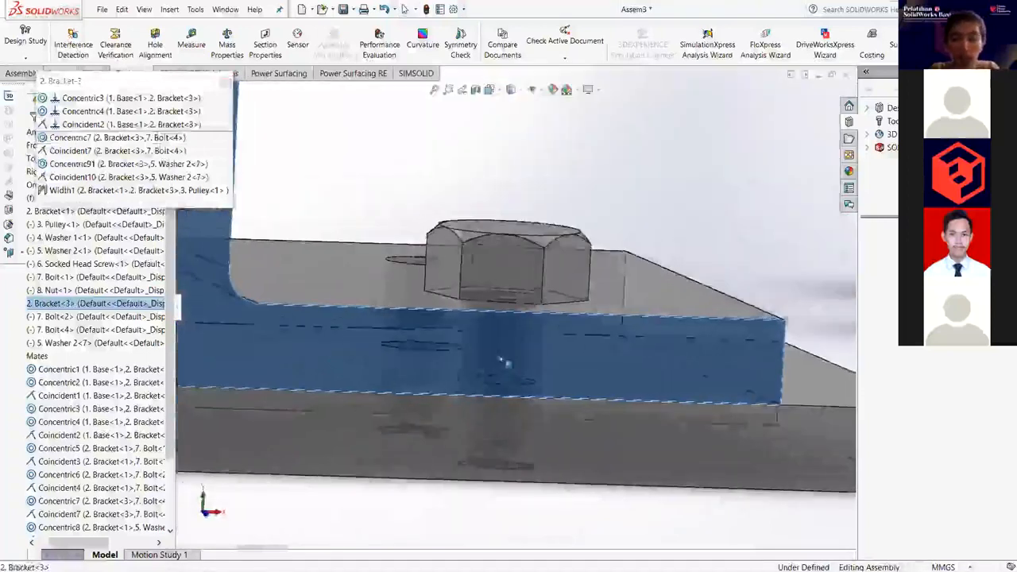
{"action": "scroll", "coordinate": [556, 382], "scroll_direction": "down", "scroll_amount": 2}
{"action": "scroll", "coordinate": [564, 365], "scroll_direction": "up", "scroll_amount": 3}
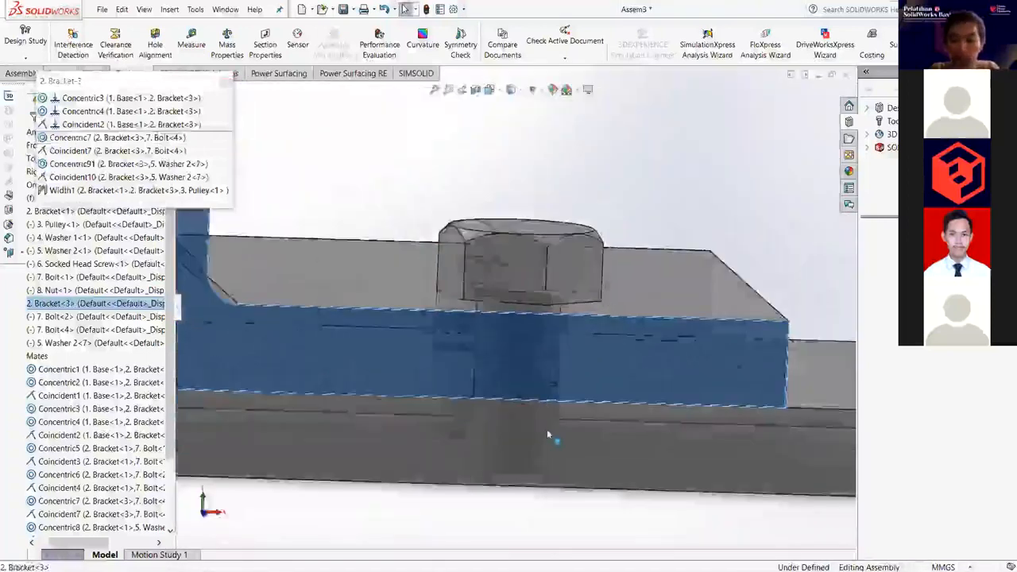
{"action": "scroll", "coordinate": [580, 421], "scroll_direction": "down", "scroll_amount": 4}
{"action": "scroll", "coordinate": [605, 403], "scroll_direction": "up", "scroll_amount": 3}
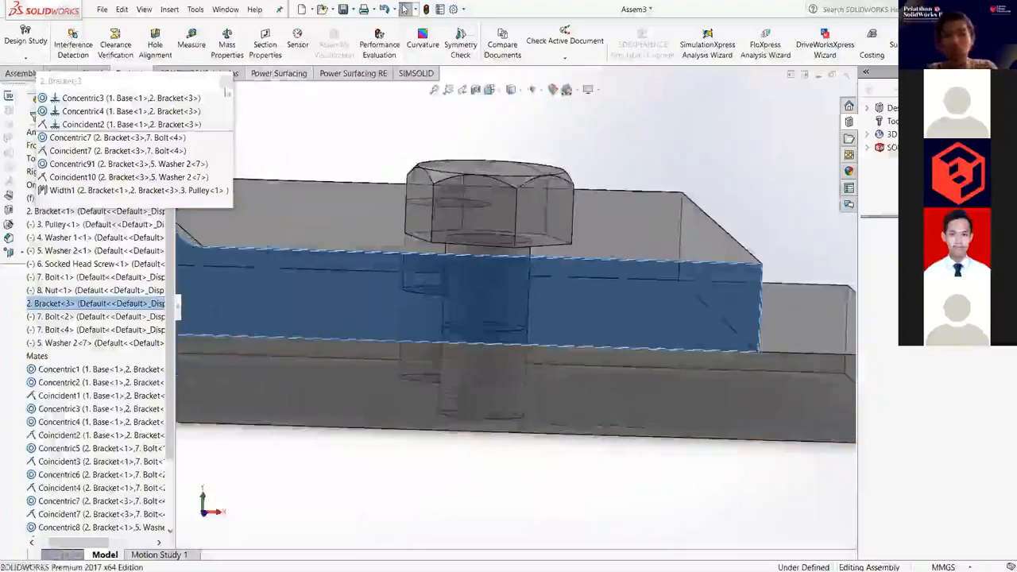
{"action": "left_click", "coordinate": [223, 86]}
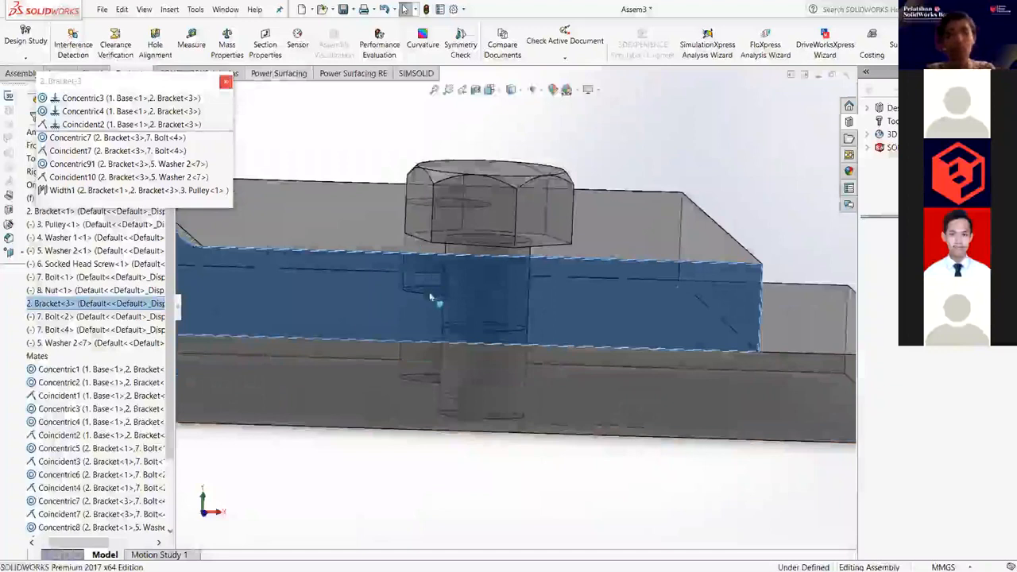
{"action": "scroll", "coordinate": [416, 309], "scroll_direction": "up", "scroll_amount": 3}
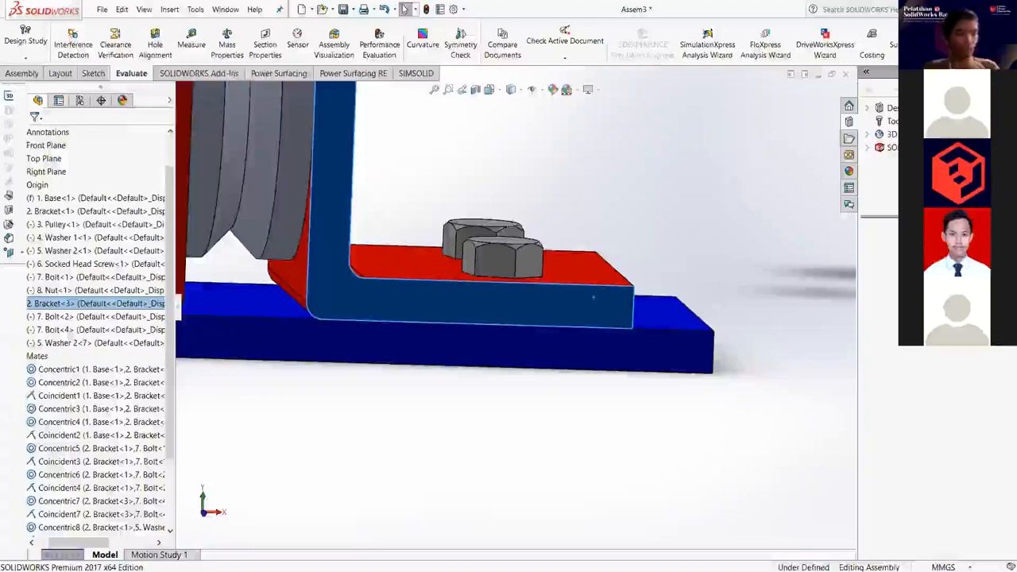
{"action": "left_click", "coordinate": [302, 461]}
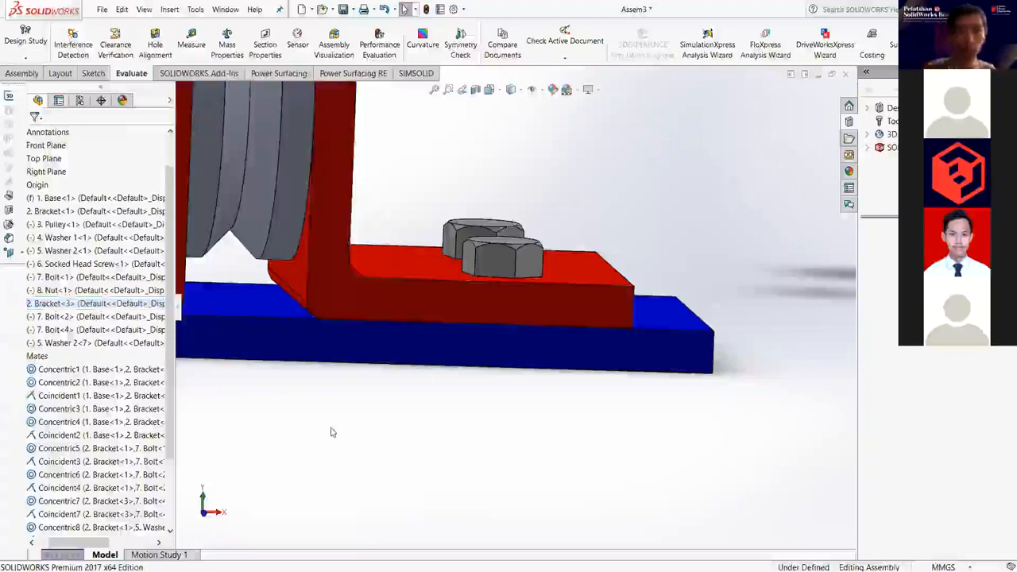
Move the loose socket head screw away from the nut to a spot above the pulley brackets.
{"action": "scroll", "coordinate": [493, 363], "scroll_direction": "up", "scroll_amount": 5}
{"action": "scroll", "coordinate": [590, 204], "scroll_direction": "up", "scroll_amount": 3}
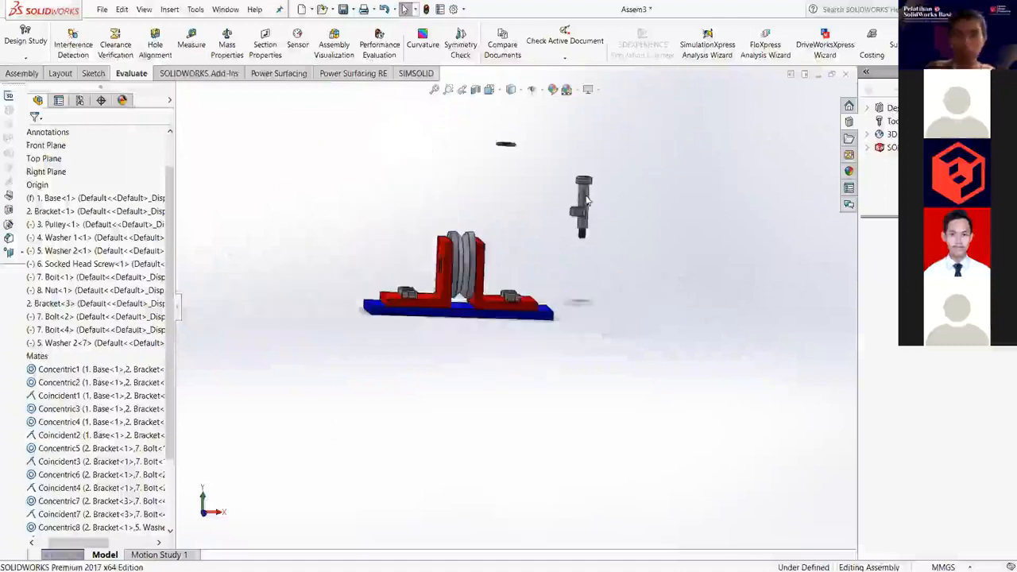
{"action": "left_click", "coordinate": [585, 203]}
{"action": "left_click_drag", "start_coordinate": [586, 203], "coordinate": [435, 193]}
{"action": "scroll", "coordinate": [580, 211], "scroll_direction": "down", "scroll_amount": 4}
Examine the loose nut and socket head screw, and the washer hole in the bracket around the pulley.
{"action": "left_click", "coordinate": [576, 140]}
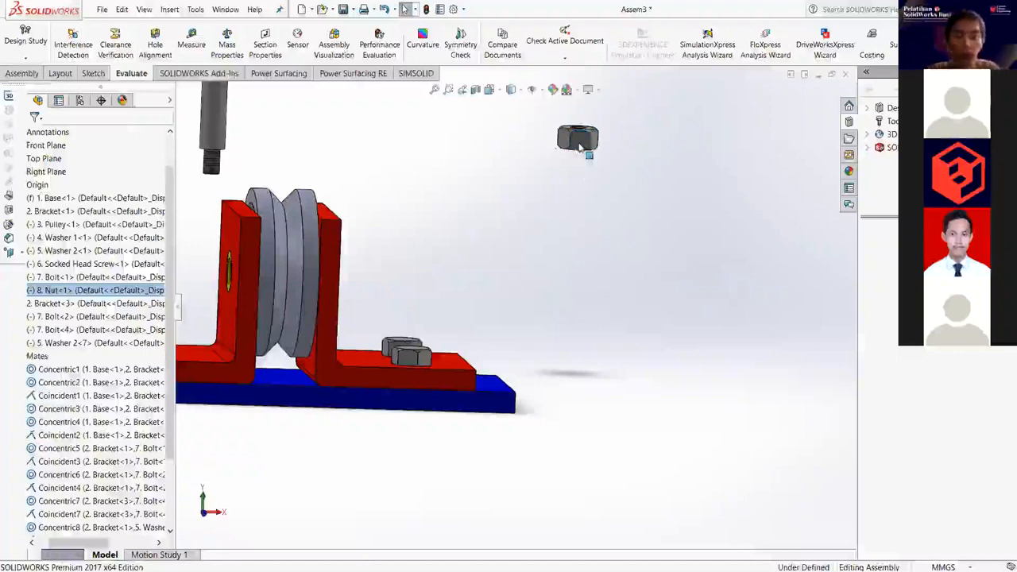
{"action": "left_click", "coordinate": [581, 143]}
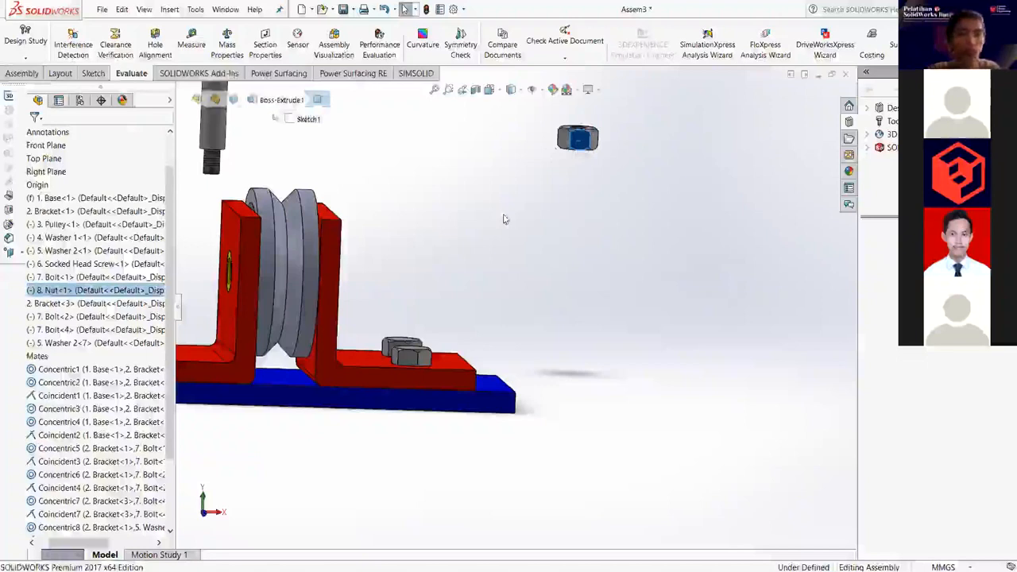
{"action": "scroll", "coordinate": [504, 219], "scroll_direction": "down", "scroll_amount": 2}
{"action": "scroll", "coordinate": [488, 183], "scroll_direction": "down", "scroll_amount": 2}
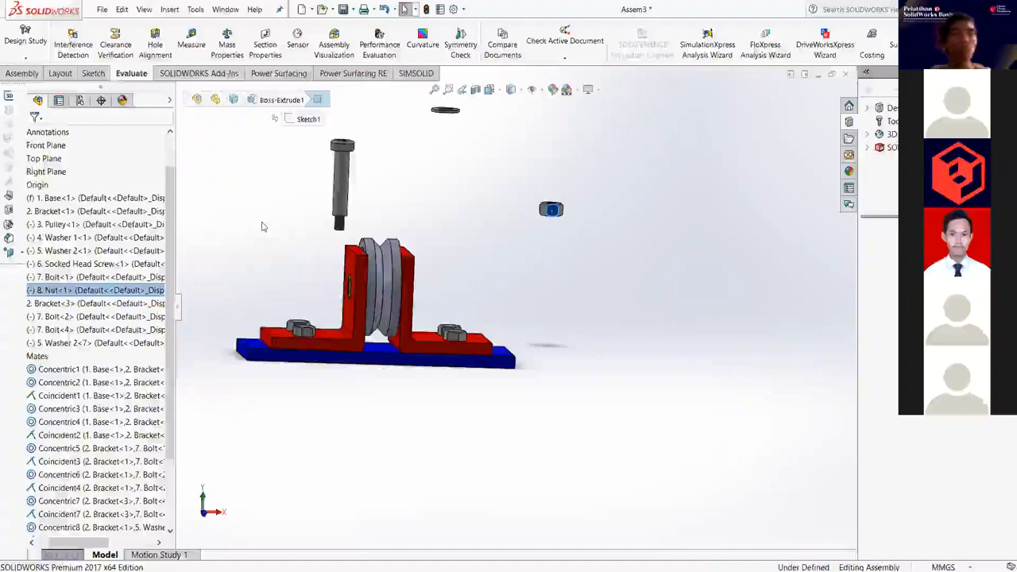
{"action": "left_click", "coordinate": [477, 183]}
{"action": "scroll", "coordinate": [349, 264], "scroll_direction": "down", "scroll_amount": 2}
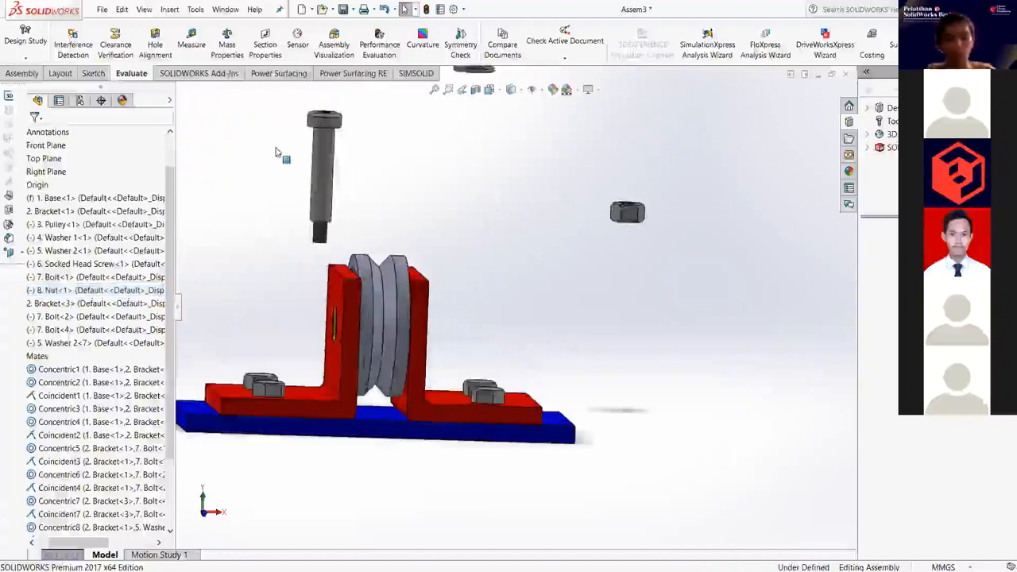
{"action": "scroll", "coordinate": [355, 262], "scroll_direction": "down", "scroll_amount": 3}
{"action": "scroll", "coordinate": [380, 273], "scroll_direction": "down", "scroll_amount": 1}
{"action": "scroll", "coordinate": [477, 353], "scroll_direction": "up", "scroll_amount": 5}
{"action": "left_click", "coordinate": [418, 245]}
{"action": "middle_click_drag", "start_coordinate": [559, 406], "coordinate": [589, 415]}
{"action": "scroll", "coordinate": [520, 354], "scroll_direction": "down", "scroll_amount": 3}
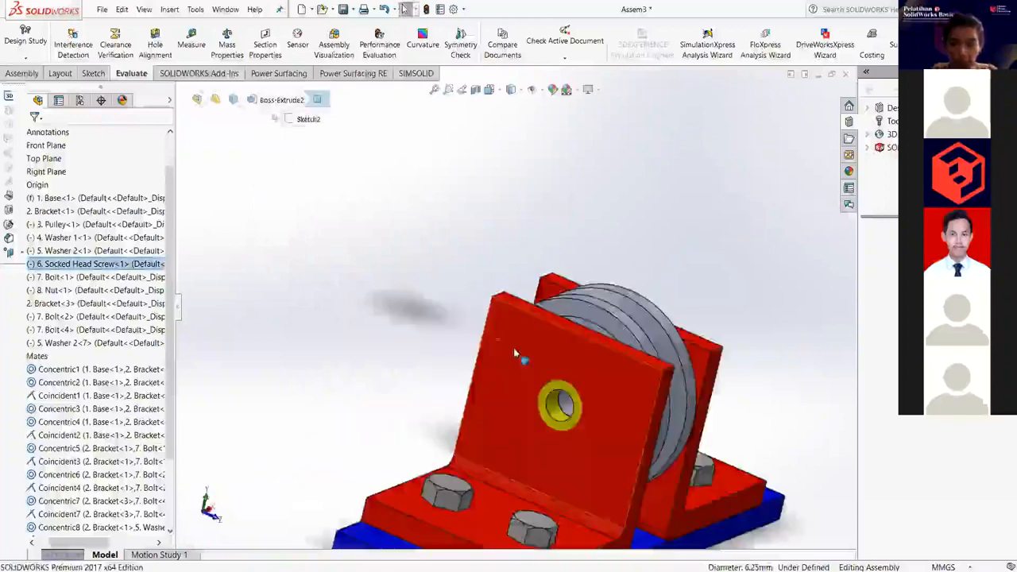
{"action": "scroll", "coordinate": [468, 274], "scroll_direction": "down", "scroll_amount": 2}
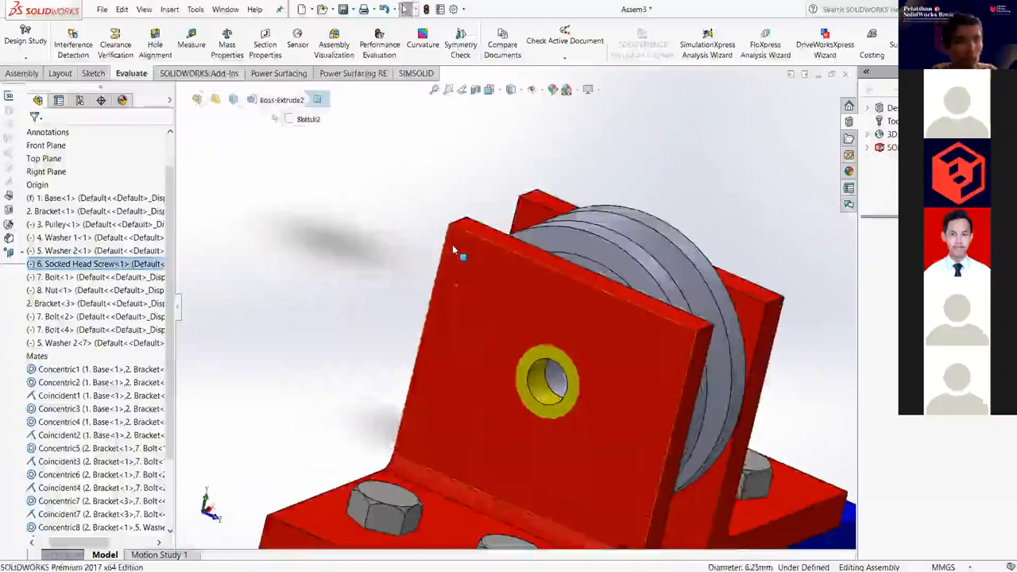
{"action": "scroll", "coordinate": [453, 252], "scroll_direction": "up", "scroll_amount": 5}
{"action": "left_click", "coordinate": [455, 250]}
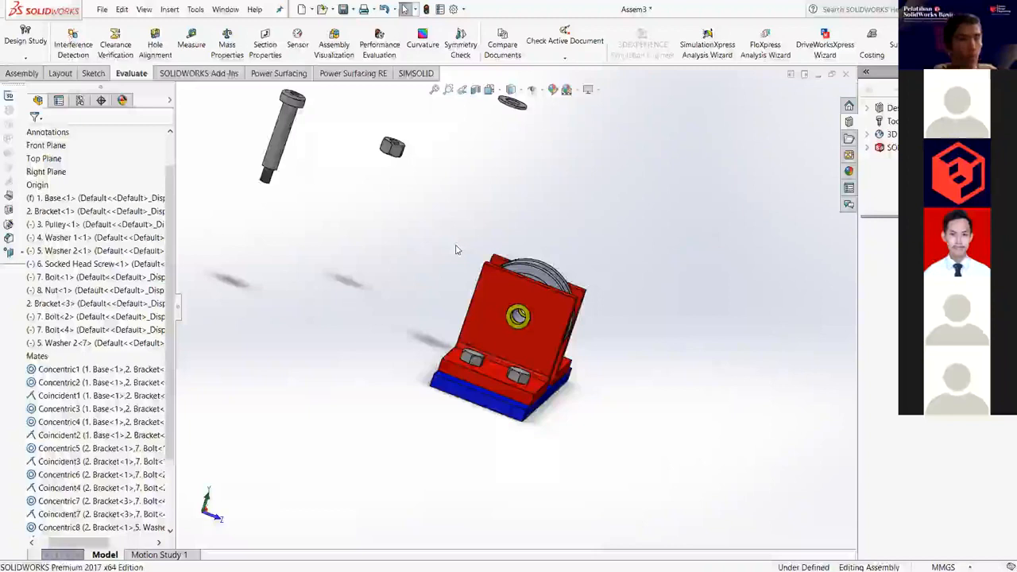
{"action": "scroll", "coordinate": [507, 233], "scroll_direction": "up", "scroll_amount": 3}
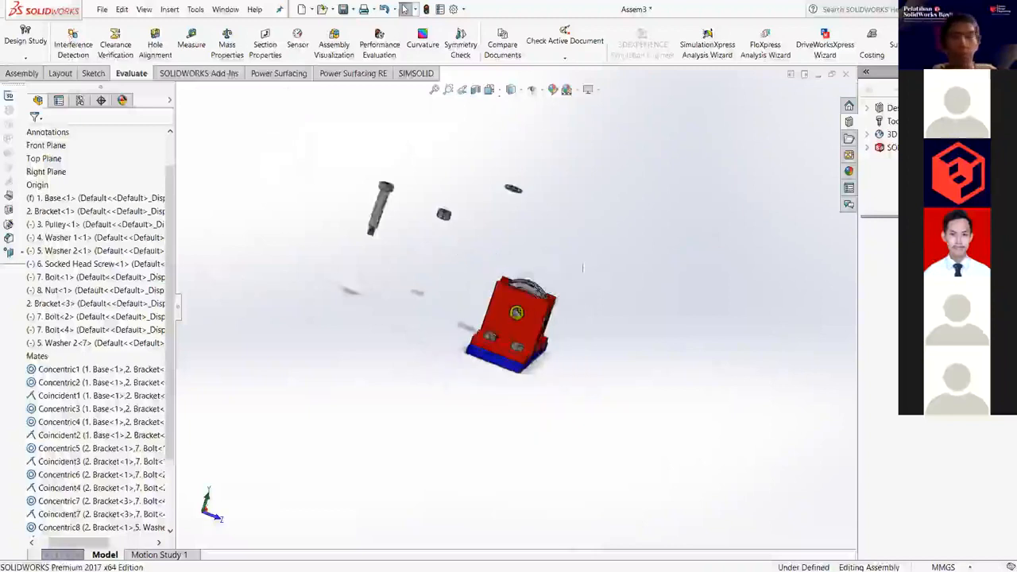
Delete the 7. Bolt<2> component from the foot of 2. Bracket<1>.
{"action": "scroll", "coordinate": [370, 475], "scroll_direction": "down", "scroll_amount": 3}
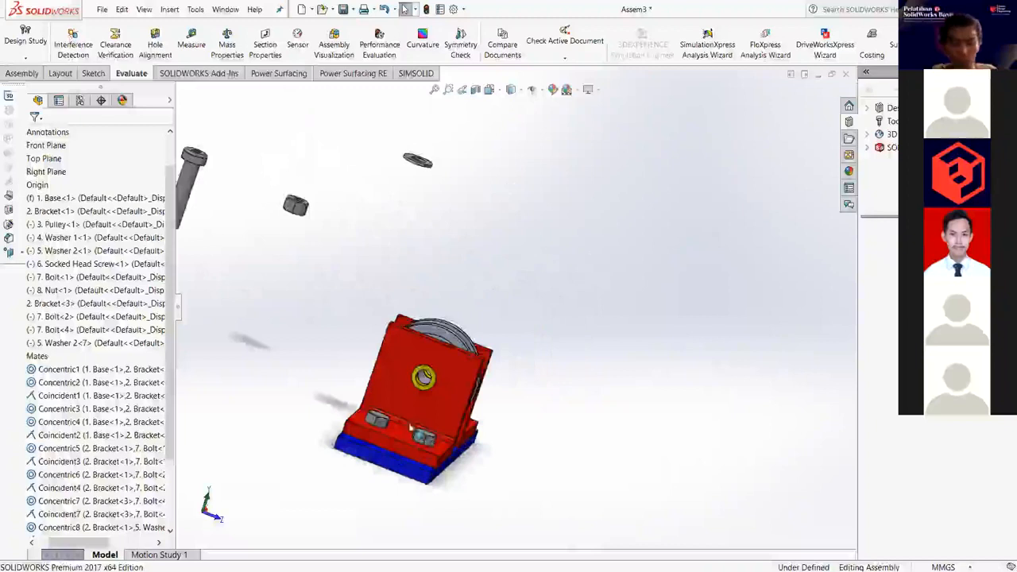
{"action": "scroll", "coordinate": [420, 433], "scroll_direction": "down", "scroll_amount": 3}
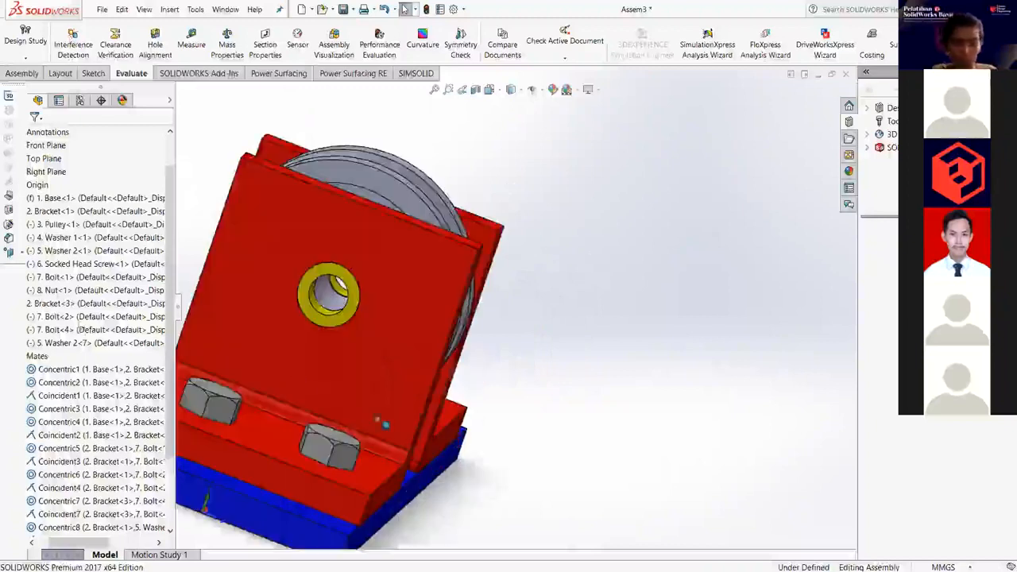
{"action": "scroll", "coordinate": [409, 414], "scroll_direction": "down", "scroll_amount": 4}
{"action": "left_click", "coordinate": [392, 409]}
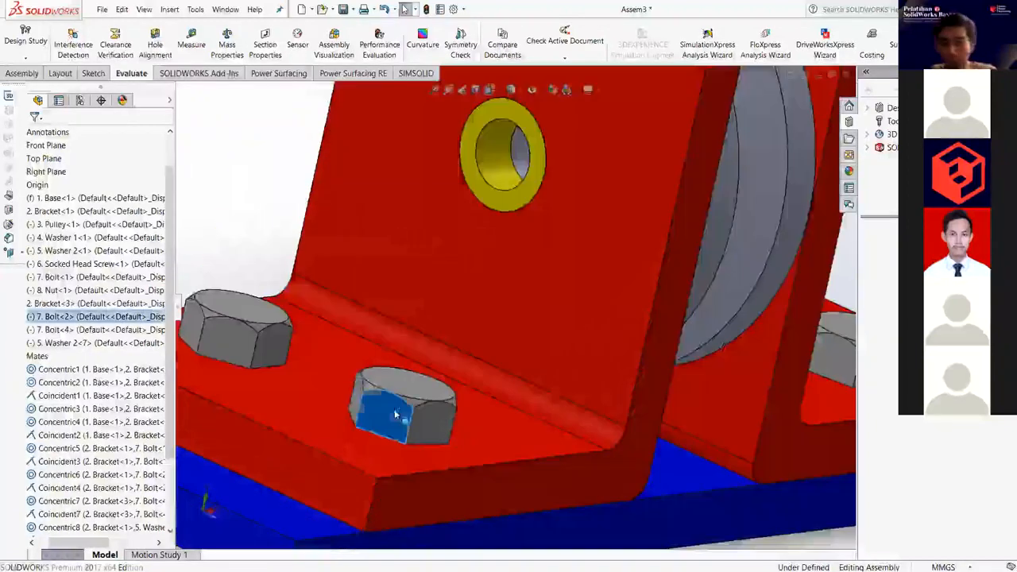
{"action": "key", "text": "Delete"}
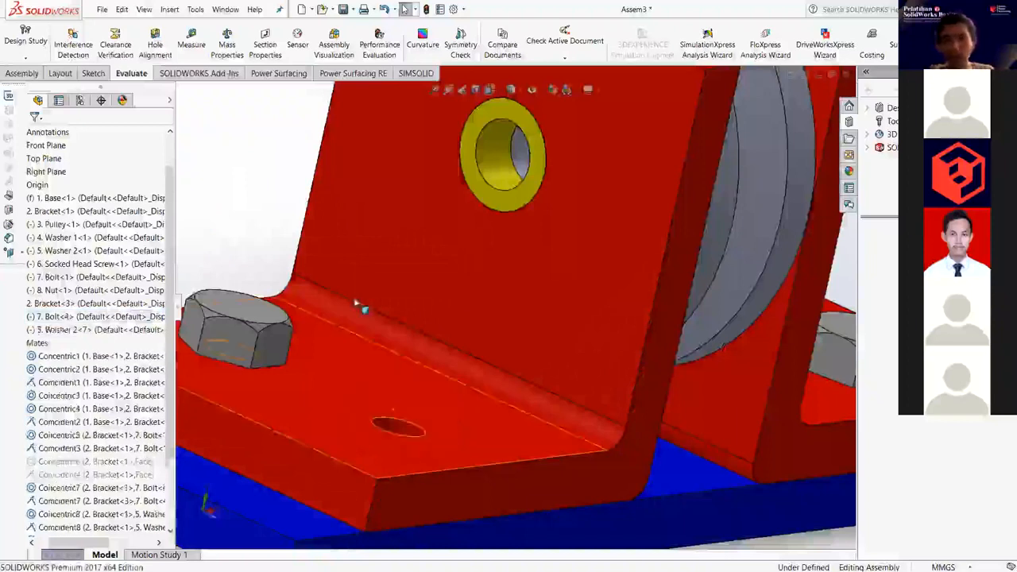
Start Copy with Mates for 7. Bolt<1> and pick the empty bracket hole's face as the new Concentric5 reference.
{"action": "scroll", "coordinate": [462, 369], "scroll_direction": "up", "scroll_amount": 4}
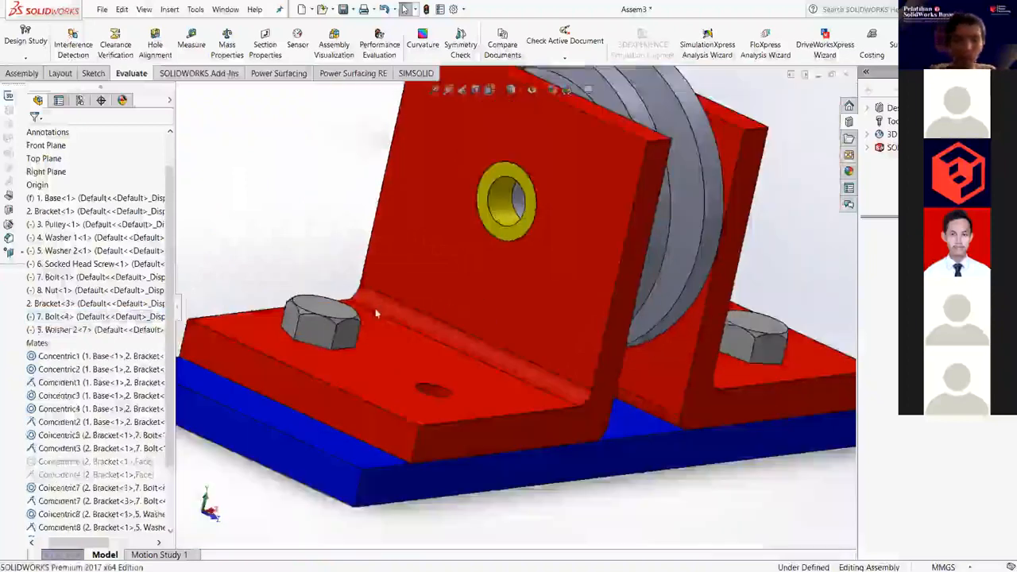
{"action": "scroll", "coordinate": [365, 294], "scroll_direction": "down", "scroll_amount": 2}
{"action": "left_click", "coordinate": [366, 294]}
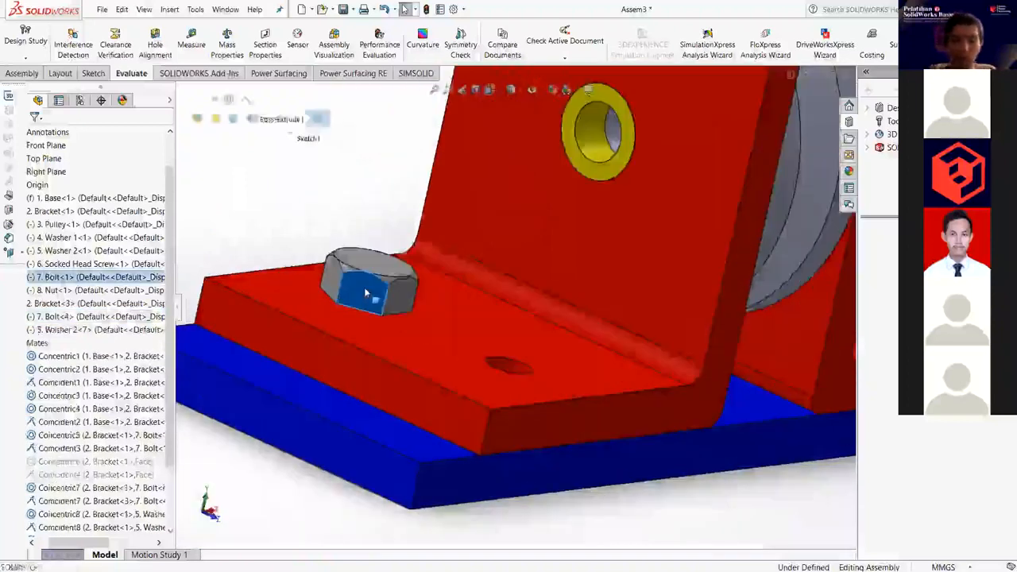
{"action": "right_click", "coordinate": [368, 290]}
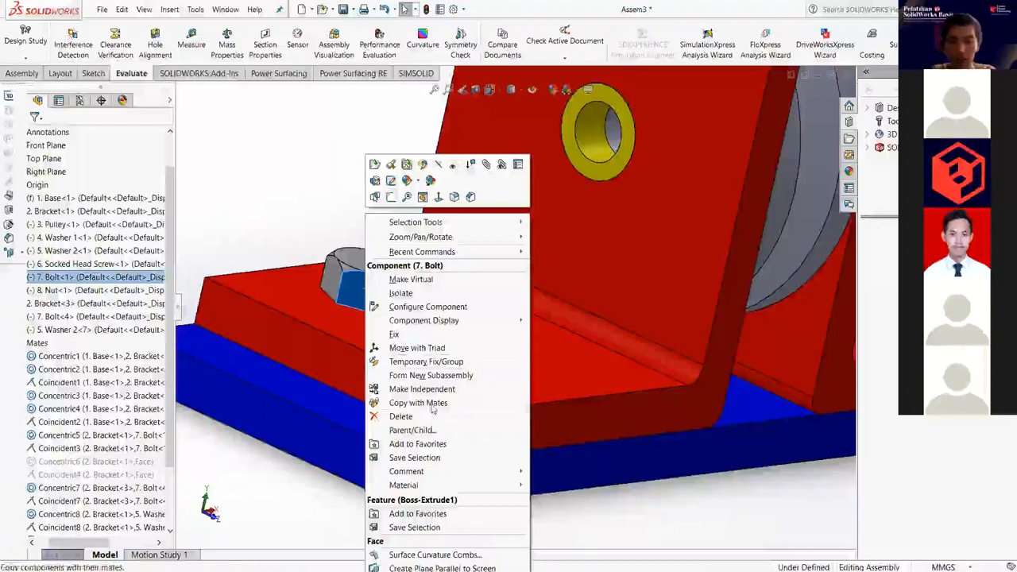
{"action": "left_click", "coordinate": [418, 403]}
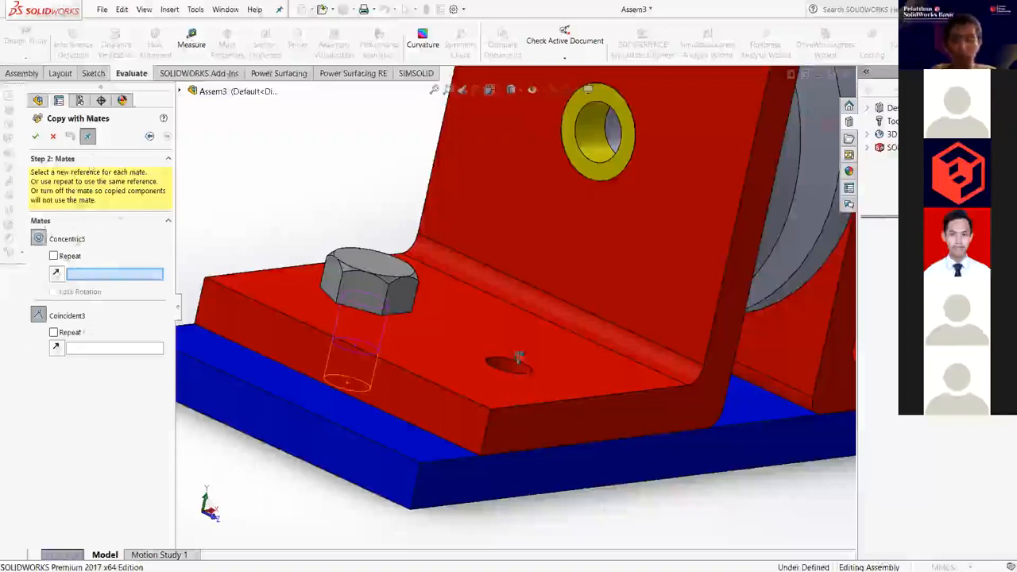
{"action": "scroll", "coordinate": [501, 445], "scroll_direction": "down", "scroll_amount": 2}
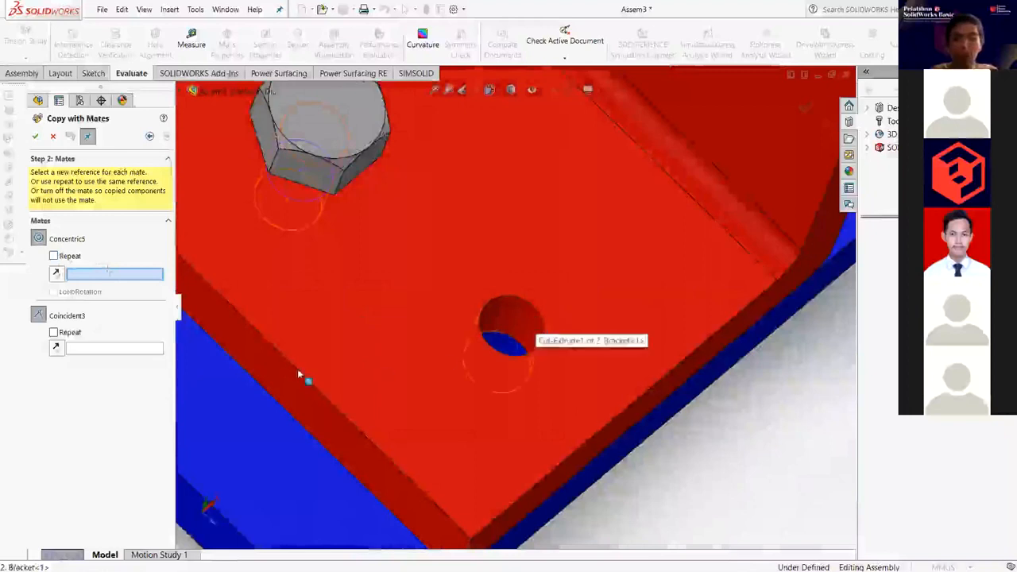
{"action": "left_click", "coordinate": [535, 317]}
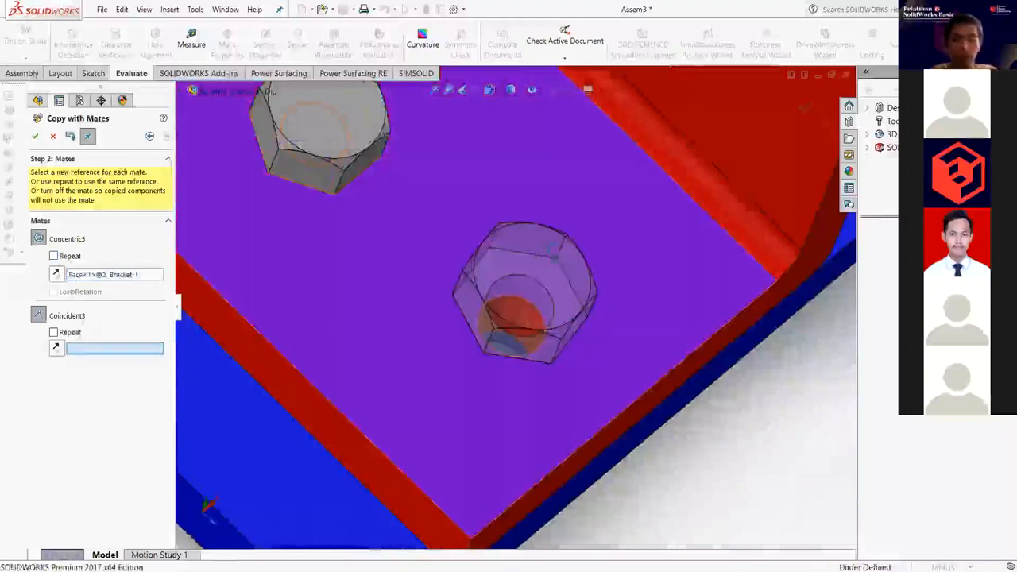
Repeat the original reference for Coincident3, accept the copied bolt and leave Copy with Mates.
{"action": "scroll", "coordinate": [411, 339], "scroll_direction": "down", "scroll_amount": 1}
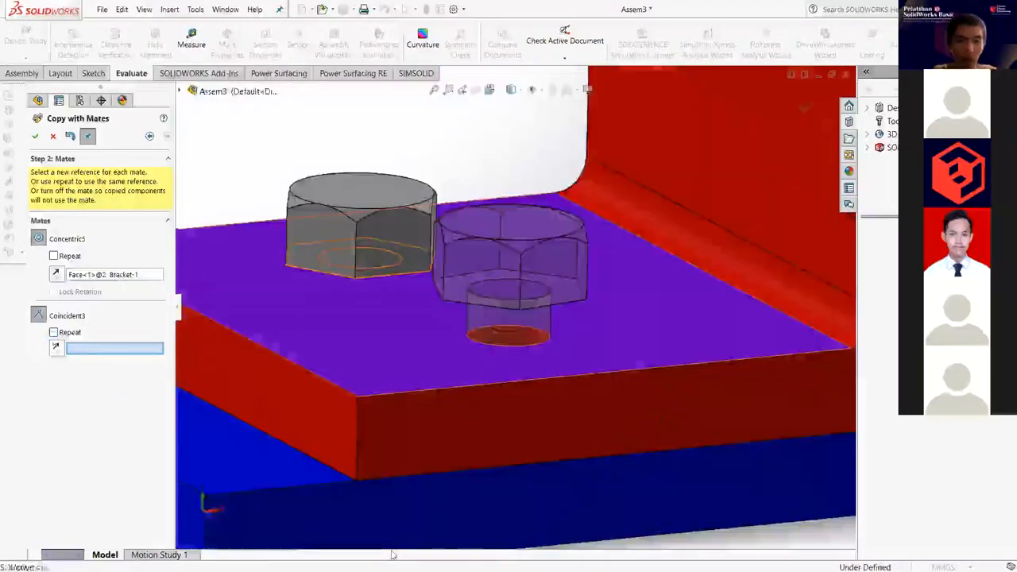
{"action": "left_click", "coordinate": [54, 333]}
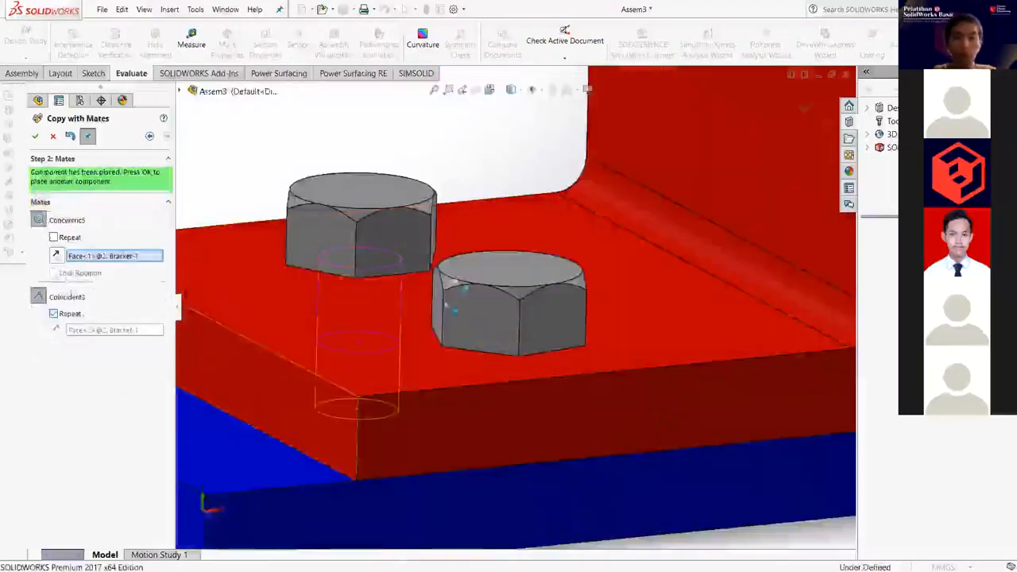
{"action": "scroll", "coordinate": [580, 274], "scroll_direction": "up", "scroll_amount": 3}
{"action": "scroll", "coordinate": [739, 314], "scroll_direction": "up", "scroll_amount": 1}
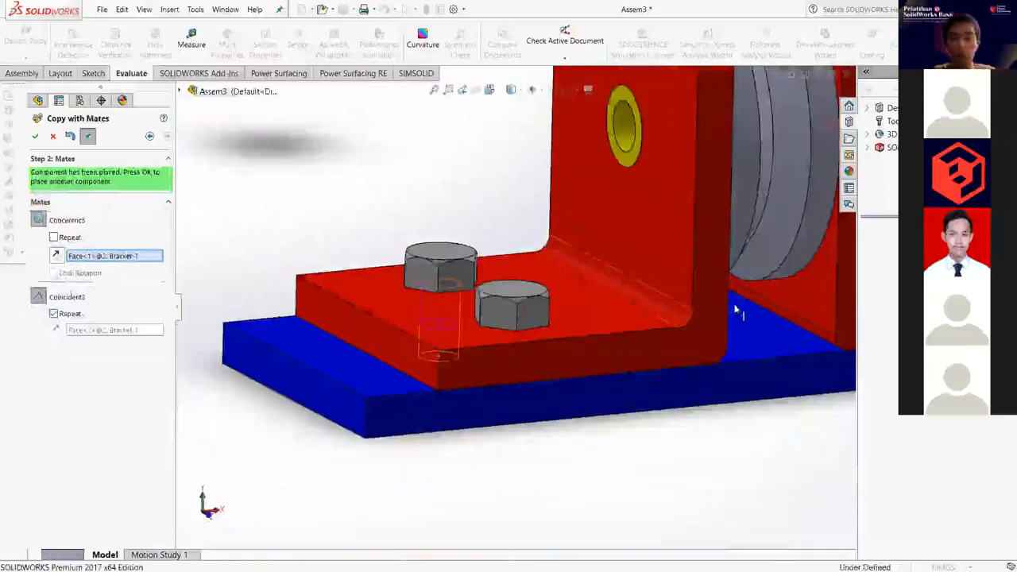
{"action": "scroll", "coordinate": [500, 358], "scroll_direction": "up", "scroll_amount": 5}
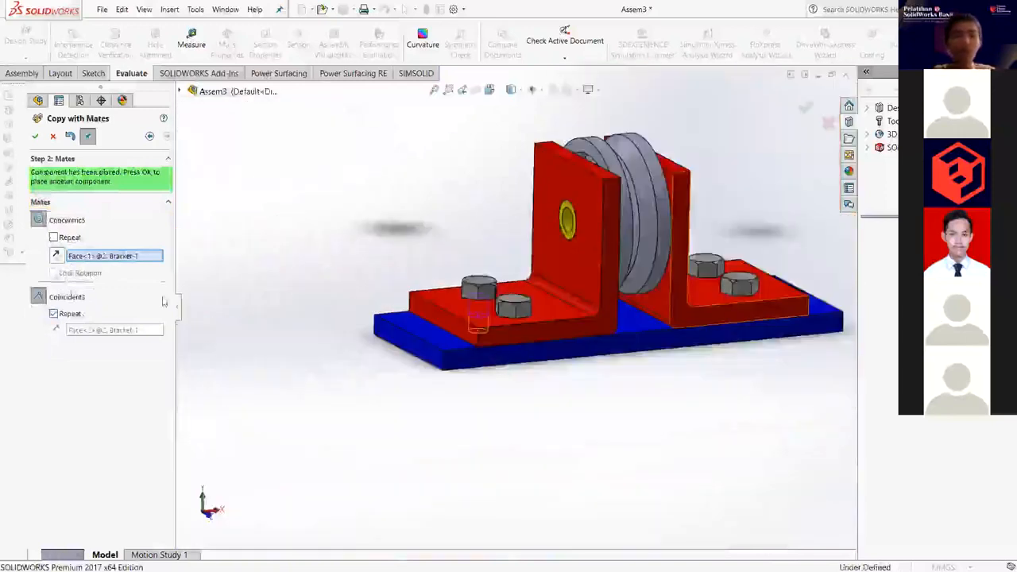
{"action": "scroll", "coordinate": [771, 310], "scroll_direction": "down", "scroll_amount": 5}
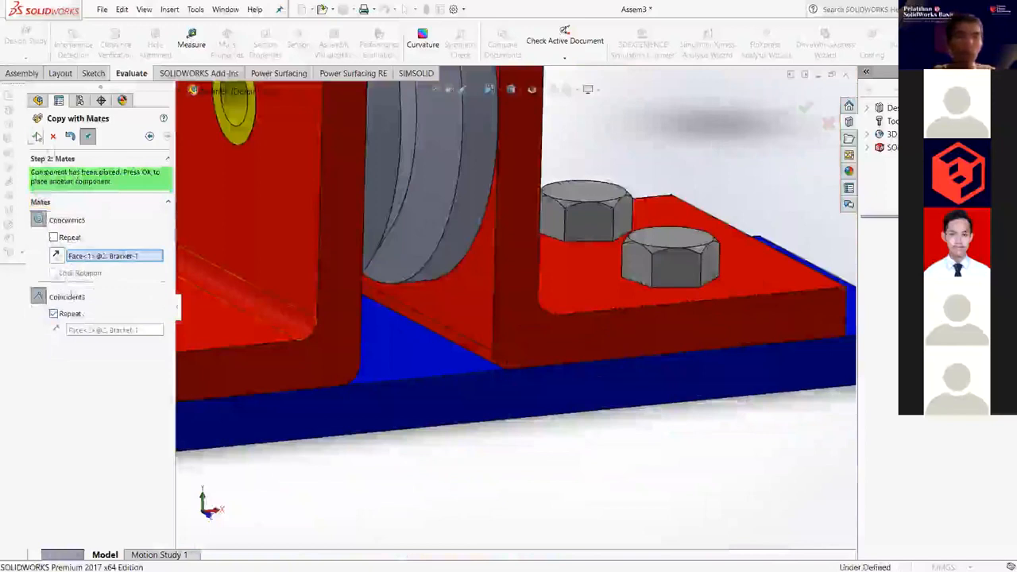
{"action": "left_click", "coordinate": [36, 137]}
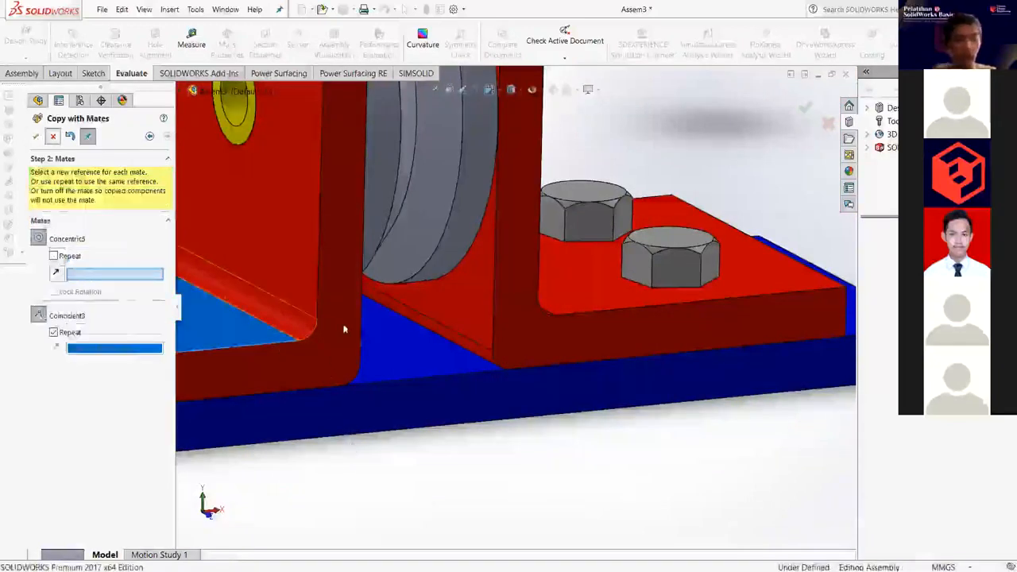
{"action": "key", "text": "Escape"}
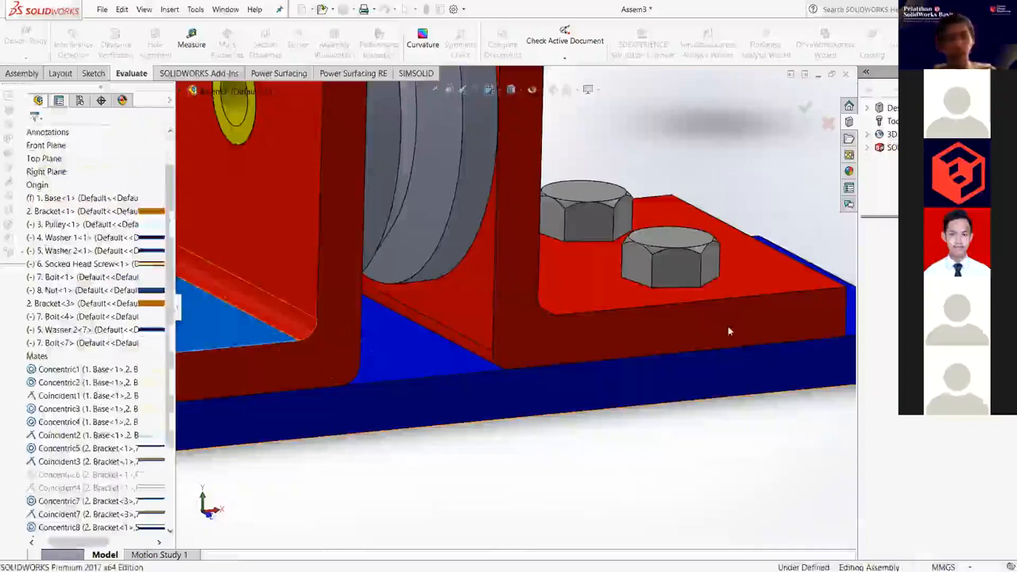
{"action": "scroll", "coordinate": [727, 326], "scroll_direction": "up", "scroll_amount": 5}
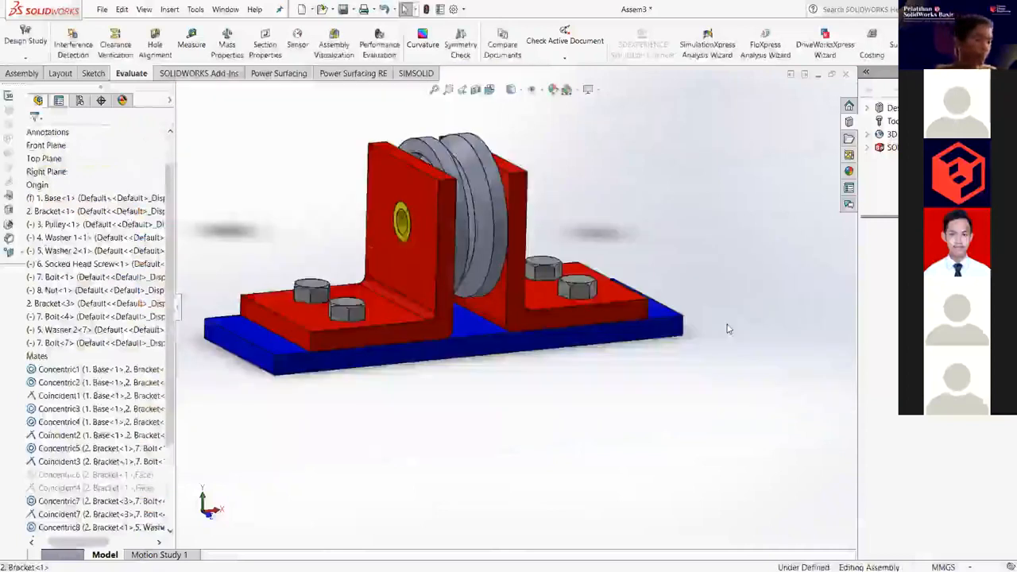
Move the loose socket head screw and nut closer to the bracket and pulley assembly.
{"action": "middle_click_drag", "start_coordinate": [727, 324], "coordinate": [728, 318]}
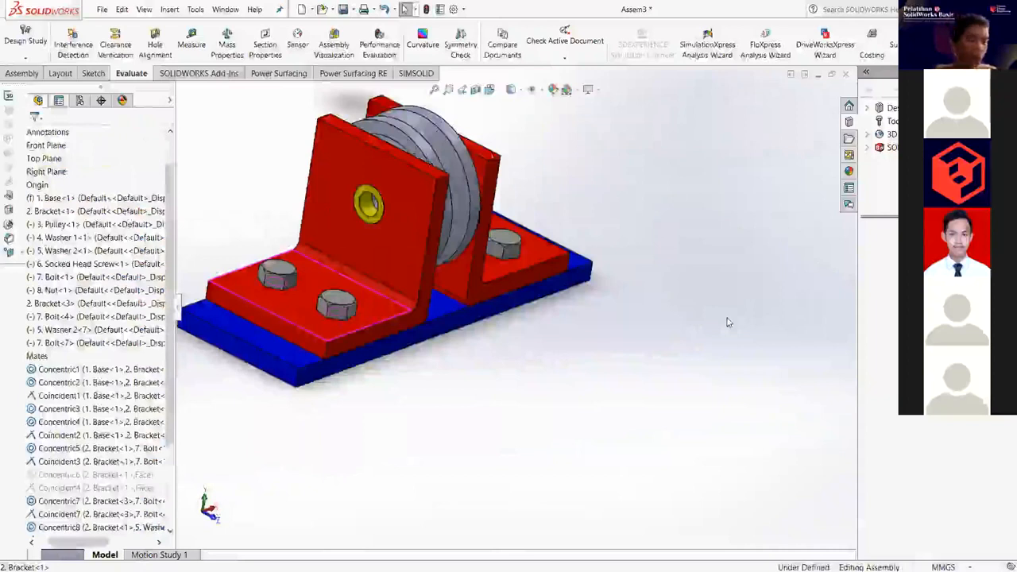
{"action": "middle_click_drag", "start_coordinate": [728, 321], "coordinate": [734, 325]}
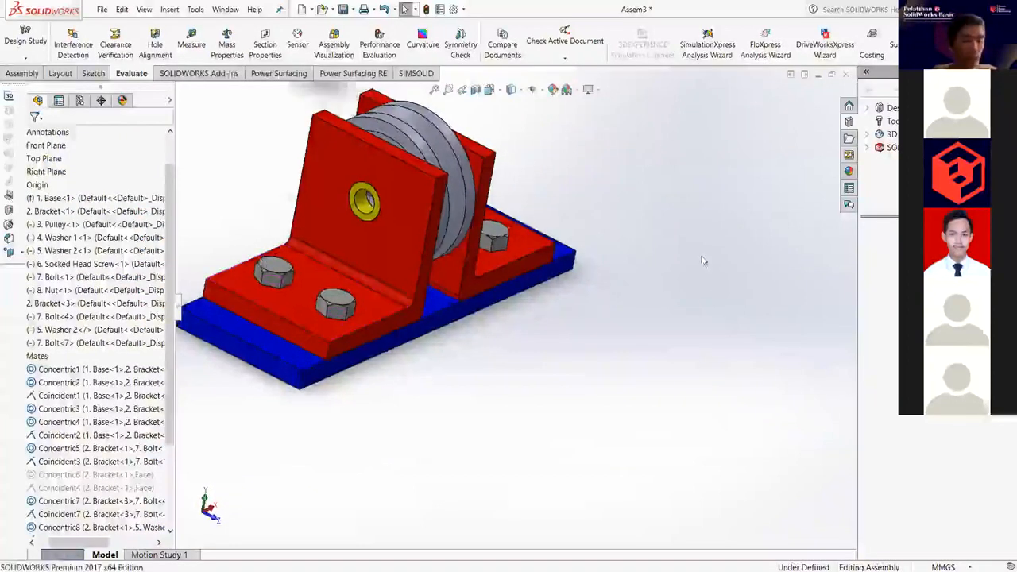
{"action": "scroll", "coordinate": [291, 137], "scroll_direction": "up", "scroll_amount": 4}
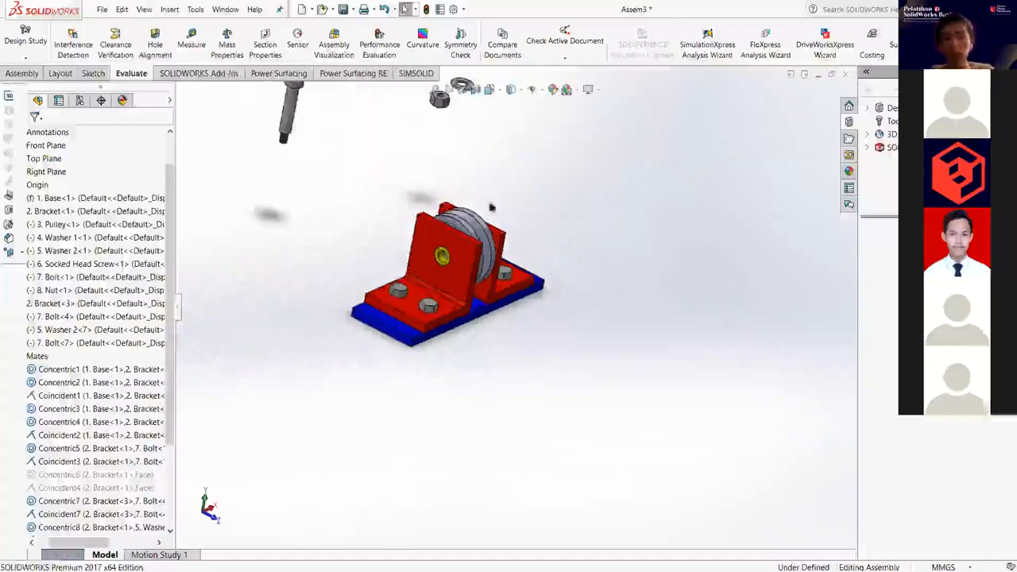
{"action": "middle_click_drag", "start_coordinate": [364, 163], "coordinate": [325, 132]}
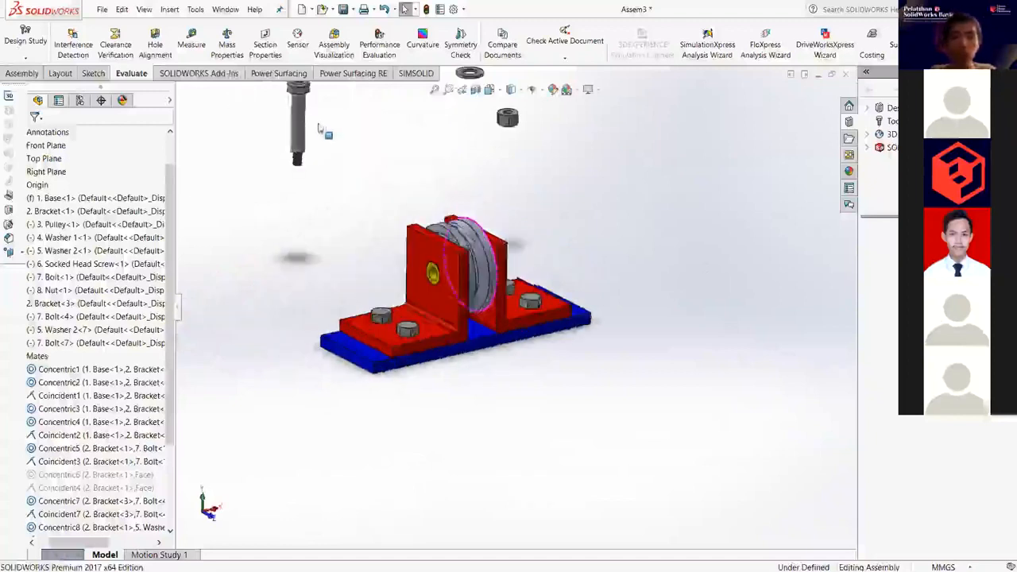
{"action": "left_click_drag", "start_coordinate": [309, 128], "coordinate": [361, 198]}
{"action": "left_click_drag", "start_coordinate": [530, 126], "coordinate": [529, 186]}
{"action": "left_click", "coordinate": [363, 191]}
{"action": "left_click", "coordinate": [412, 205]}
{"action": "scroll", "coordinate": [378, 224], "scroll_direction": "down", "scroll_amount": 2}
{"action": "scroll", "coordinate": [349, 215], "scroll_direction": "down", "scroll_amount": 2}
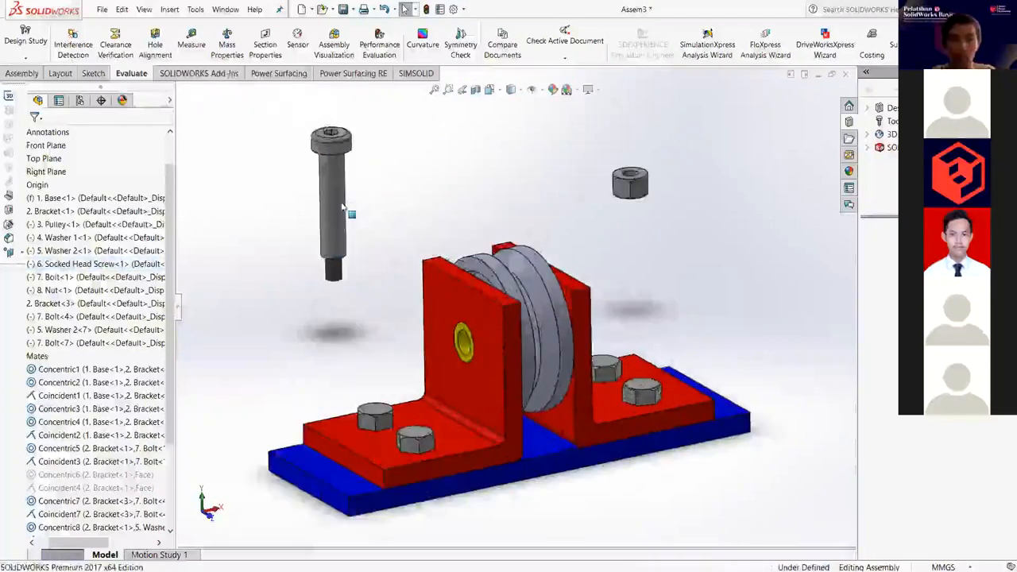
Add a Concentric mate between the socket head screw's shank and the inner face of 5. Washer 2<1> in the bracket.
{"action": "left_click", "coordinate": [342, 206]}
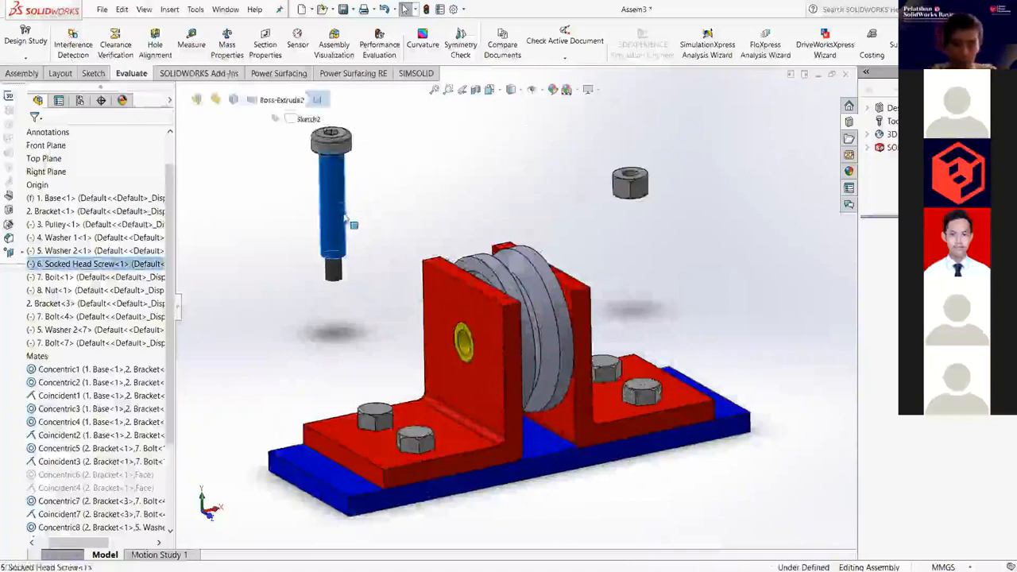
{"action": "key", "text": "Escape"}
{"action": "left_click", "coordinate": [342, 215]}
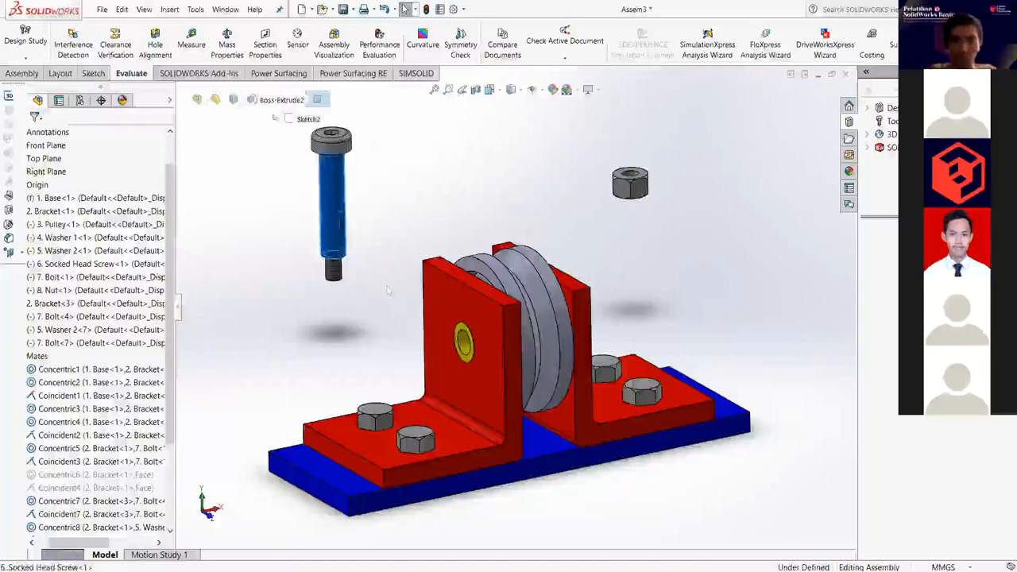
{"action": "scroll", "coordinate": [468, 353], "scroll_direction": "down", "scroll_amount": 3}
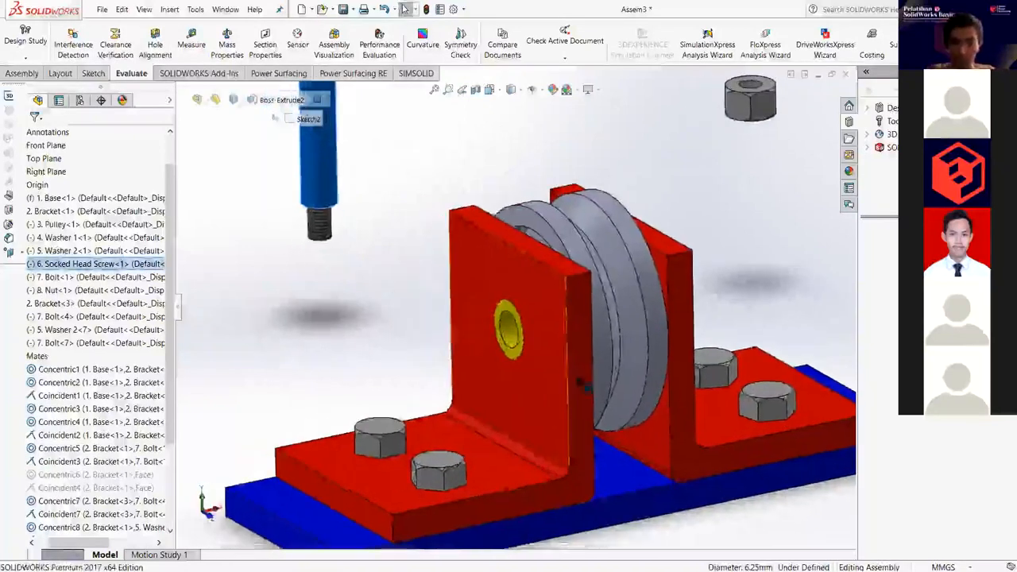
{"action": "scroll", "coordinate": [556, 357], "scroll_direction": "up", "scroll_amount": 4}
{"action": "middle_click_drag", "start_coordinate": [557, 358], "coordinate": [537, 326]}
{"action": "scroll", "coordinate": [536, 325], "scroll_direction": "down", "scroll_amount": 4}
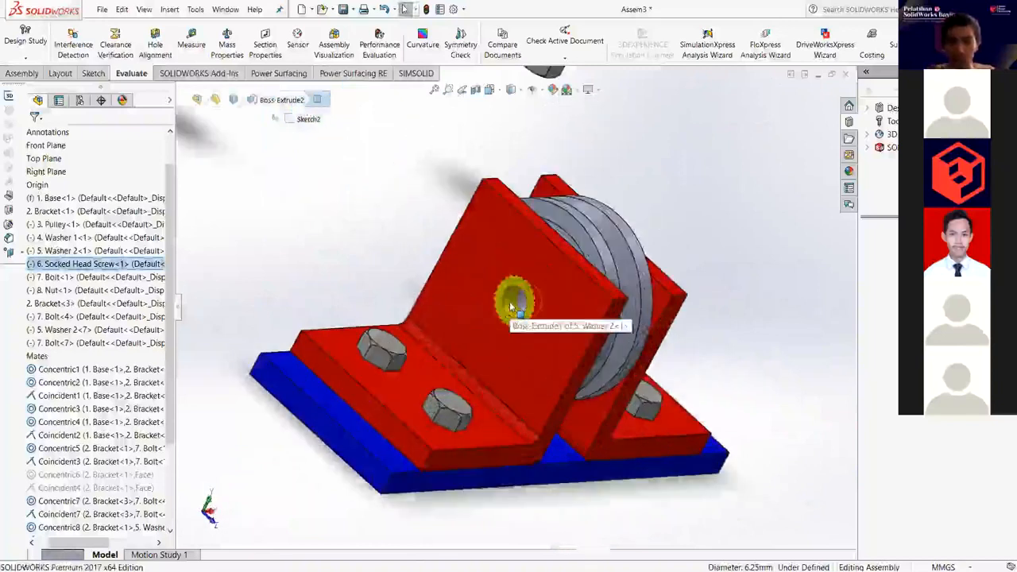
{"action": "left_click", "coordinate": [509, 301], "text": "ctrl"}
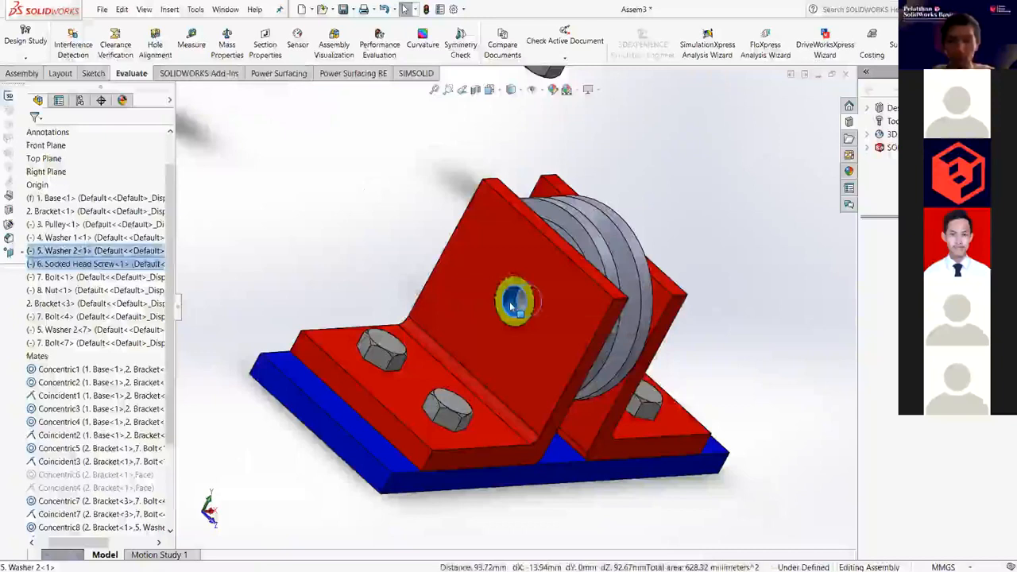
{"action": "left_click", "coordinate": [590, 297]}
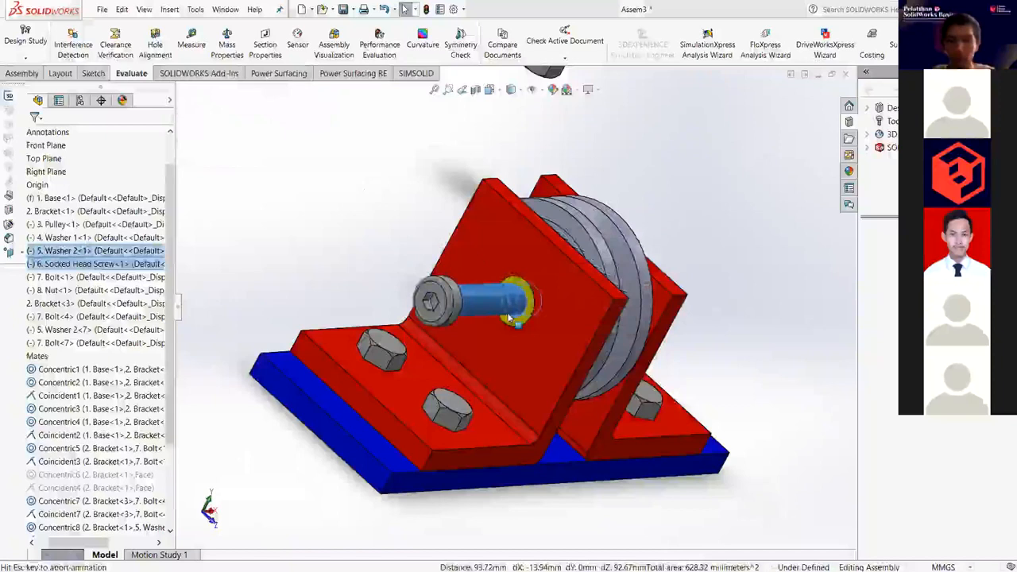
Slide the socket head screw along its axis into the washer hole, through the brackets and pulley.
{"action": "middle_click_drag", "start_coordinate": [514, 320], "coordinate": [453, 292]}
{"action": "left_click_drag", "start_coordinate": [517, 316], "coordinate": [566, 315]}
{"action": "scroll", "coordinate": [516, 314], "scroll_direction": "down", "scroll_amount": 10}
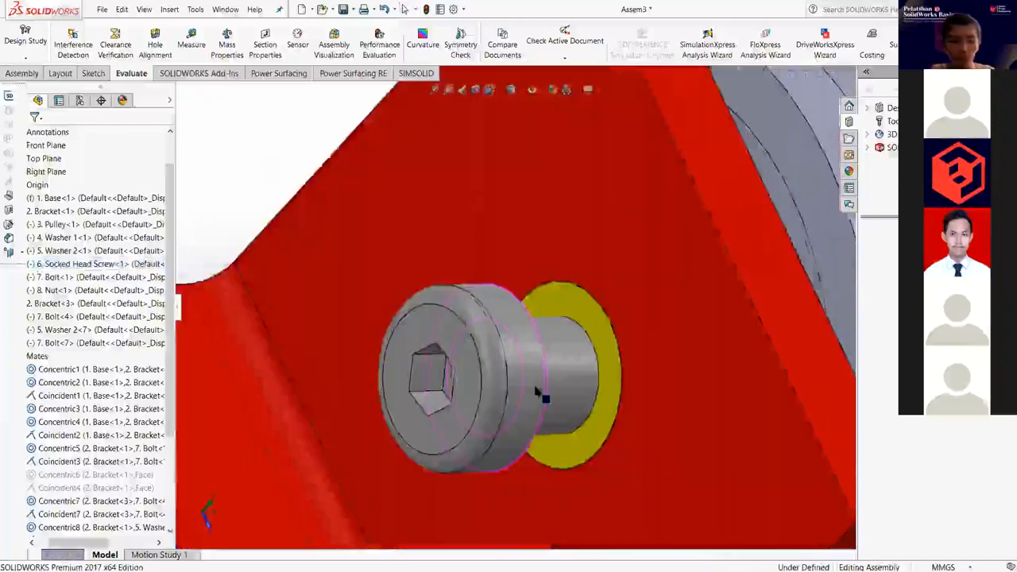
Examine how the socket head screw sits in the brackets and pulley, checking both its head and threaded ends.
{"action": "middle_click_drag", "start_coordinate": [536, 391], "coordinate": [698, 313]}
{"action": "scroll", "coordinate": [504, 359], "scroll_direction": "down", "scroll_amount": 1}
{"action": "left_click", "coordinate": [504, 359]}
{"action": "scroll", "coordinate": [698, 313], "scroll_direction": "up", "scroll_amount": 5}
{"action": "scroll", "coordinate": [503, 344], "scroll_direction": "down", "scroll_amount": 3}
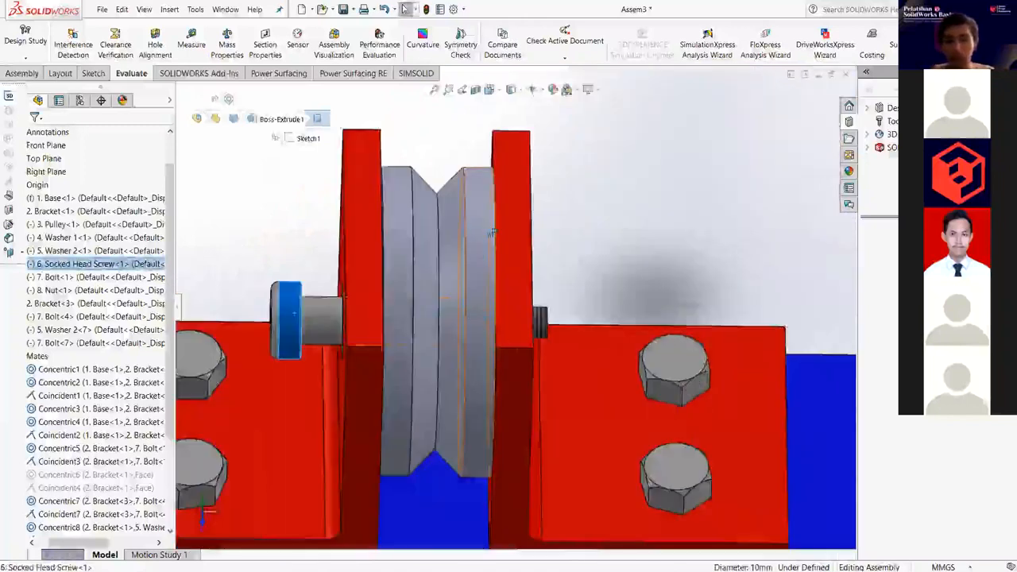
{"action": "middle_click_drag", "start_coordinate": [459, 259], "coordinate": [492, 301]}
{"action": "scroll", "coordinate": [540, 339], "scroll_direction": "up", "scroll_amount": 5}
{"action": "scroll", "coordinate": [513, 346], "scroll_direction": "down", "scroll_amount": 2}
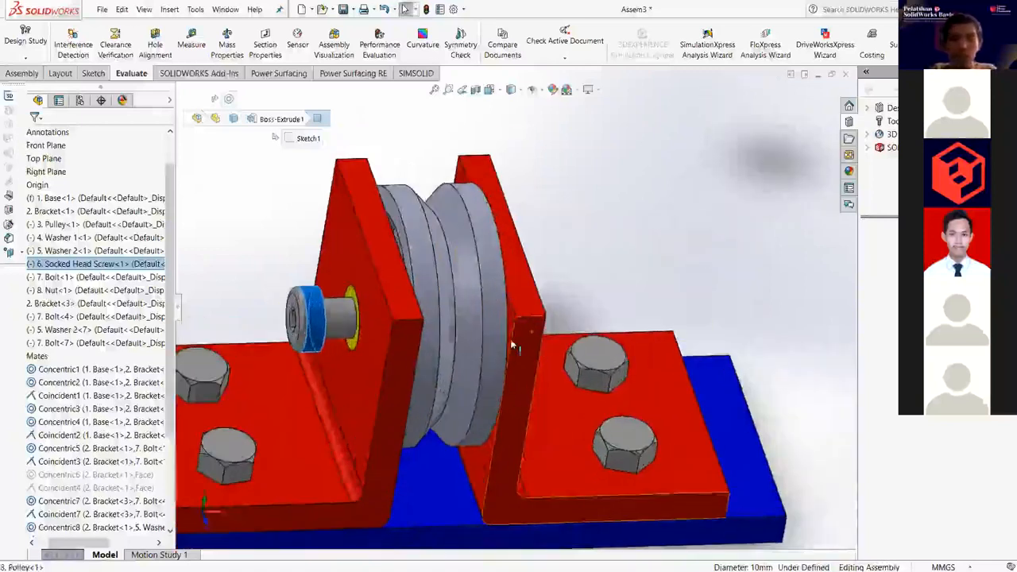
{"action": "scroll", "coordinate": [513, 345], "scroll_direction": "up", "scroll_amount": 3}
{"action": "middle_click_drag", "start_coordinate": [513, 345], "coordinate": [455, 362]}
{"action": "left_click", "coordinate": [284, 116]}
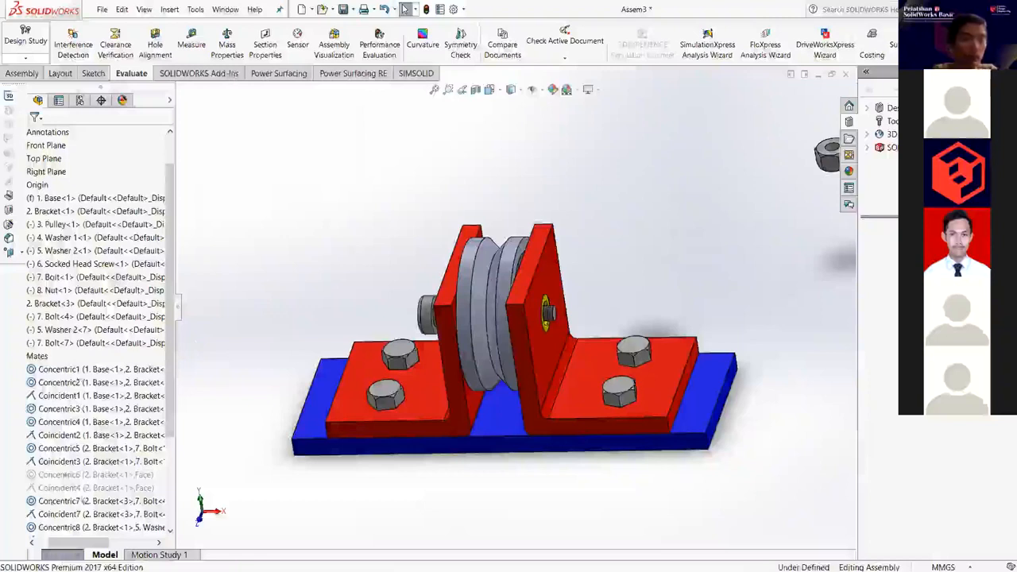
Start a Width mate with the Centered constraint and pick both end faces of the socket head screw as width selections.
{"action": "left_click", "coordinate": [22, 73]}
{"action": "left_click", "coordinate": [119, 39]}
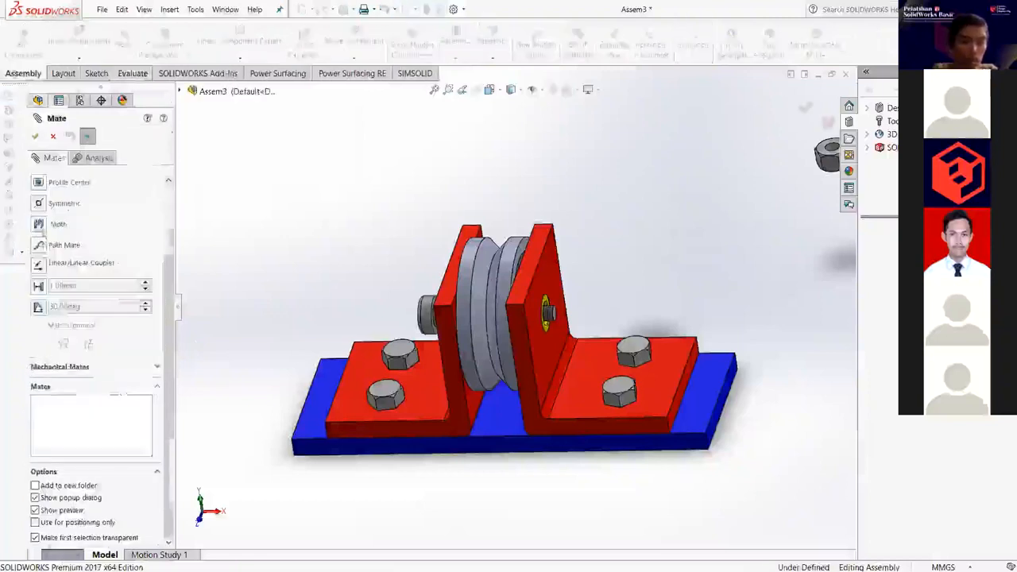
{"action": "left_click", "coordinate": [40, 226]}
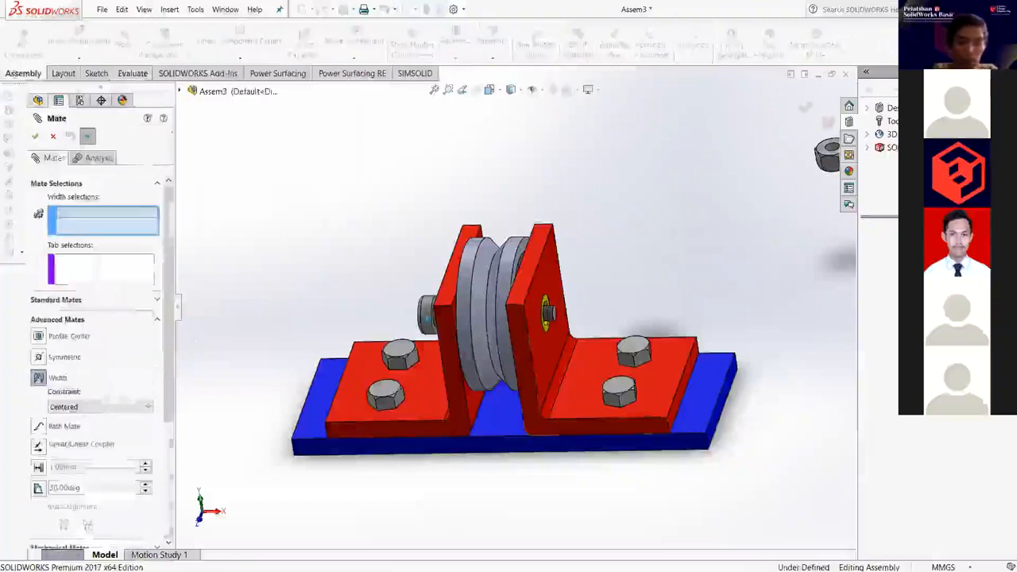
{"action": "scroll", "coordinate": [291, 239], "scroll_direction": "down", "scroll_amount": 2}
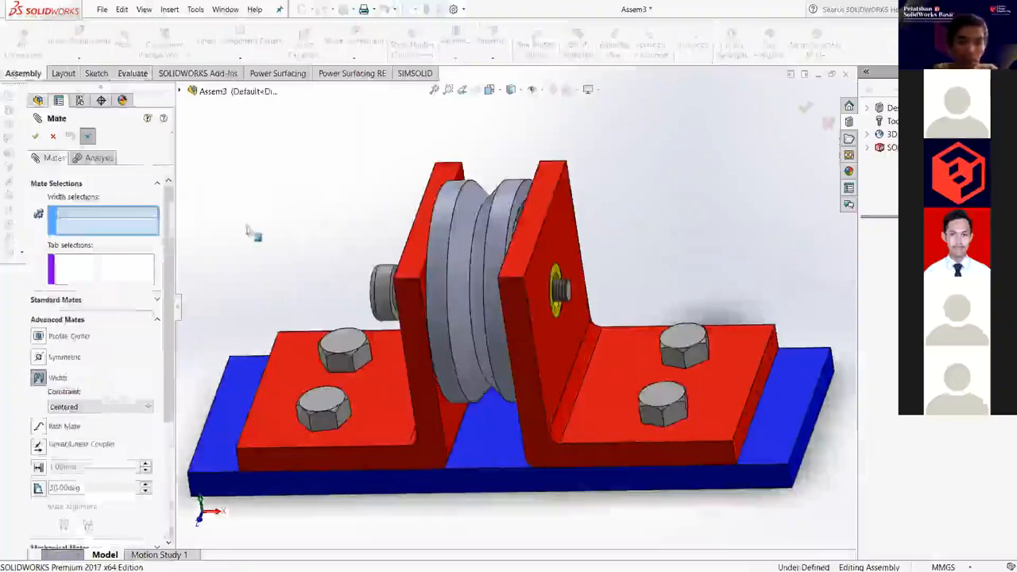
{"action": "scroll", "coordinate": [486, 312], "scroll_direction": "down", "scroll_amount": 3}
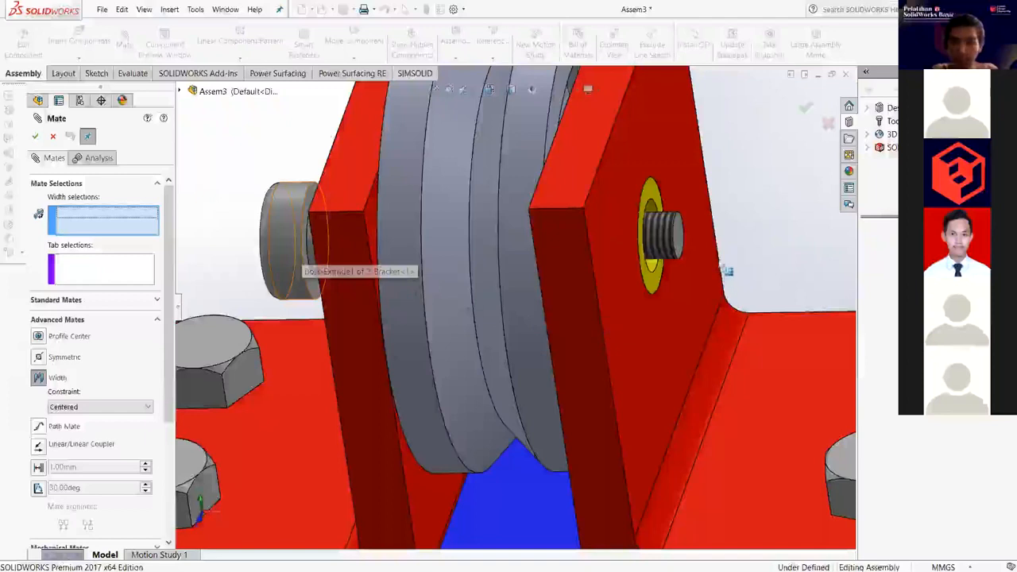
{"action": "middle_click_drag", "start_coordinate": [684, 289], "coordinate": [783, 288]}
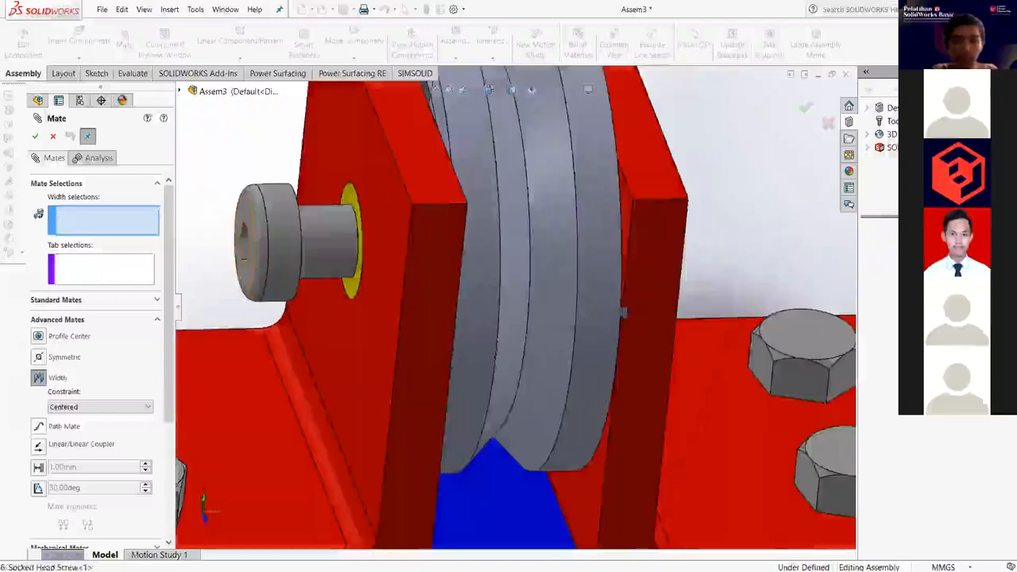
{"action": "left_click", "coordinate": [249, 209]}
{"action": "middle_click_drag", "start_coordinate": [635, 302], "coordinate": [509, 306]}
{"action": "left_click", "coordinate": [715, 245]}
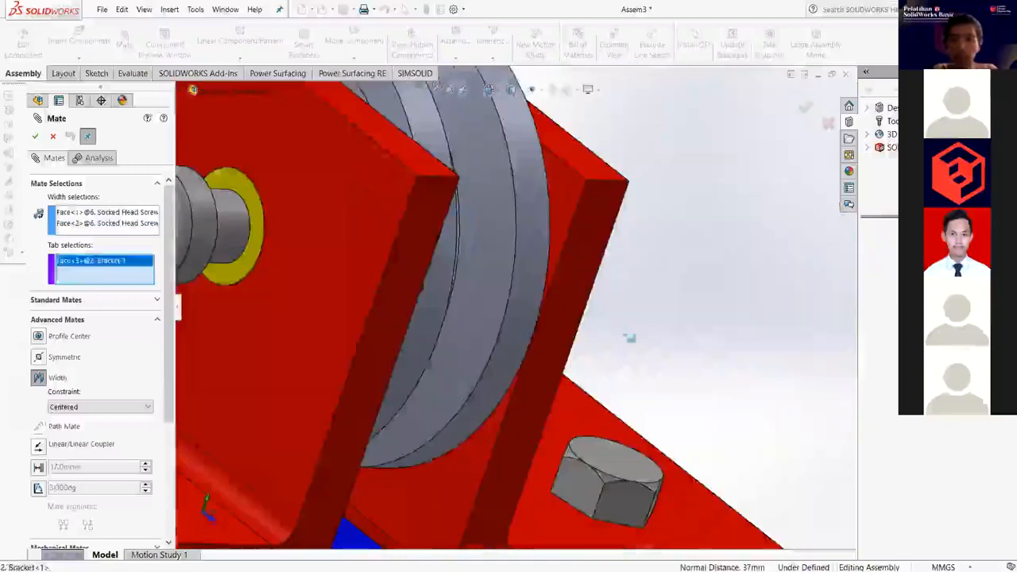
Choose the outer upright faces of both brackets as tab selections, accept the Width mate and leave the Mate command.
{"action": "left_click", "coordinate": [706, 322]}
{"action": "middle_click_drag", "start_coordinate": [705, 322], "coordinate": [628, 336]}
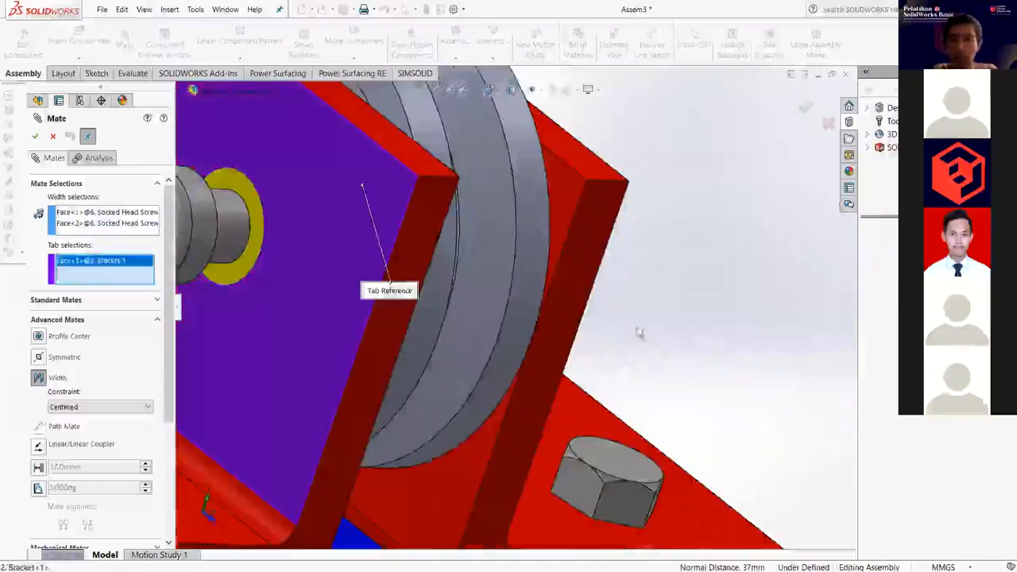
{"action": "middle_click_drag", "start_coordinate": [668, 302], "coordinate": [557, 309]}
{"action": "left_click", "coordinate": [705, 316]}
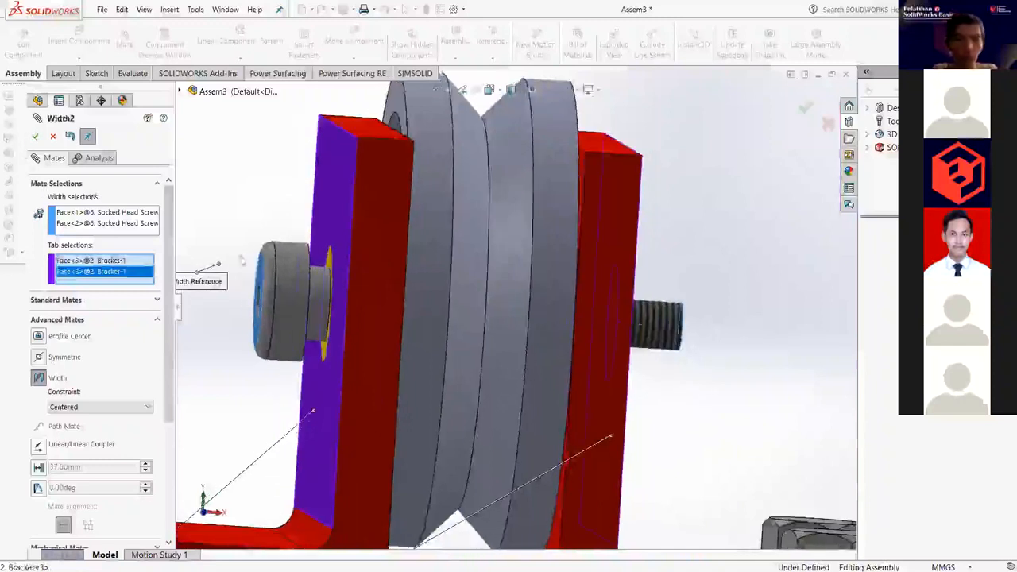
{"action": "middle_click_drag", "start_coordinate": [469, 254], "coordinate": [433, 326]}
{"action": "left_click", "coordinate": [36, 137]}
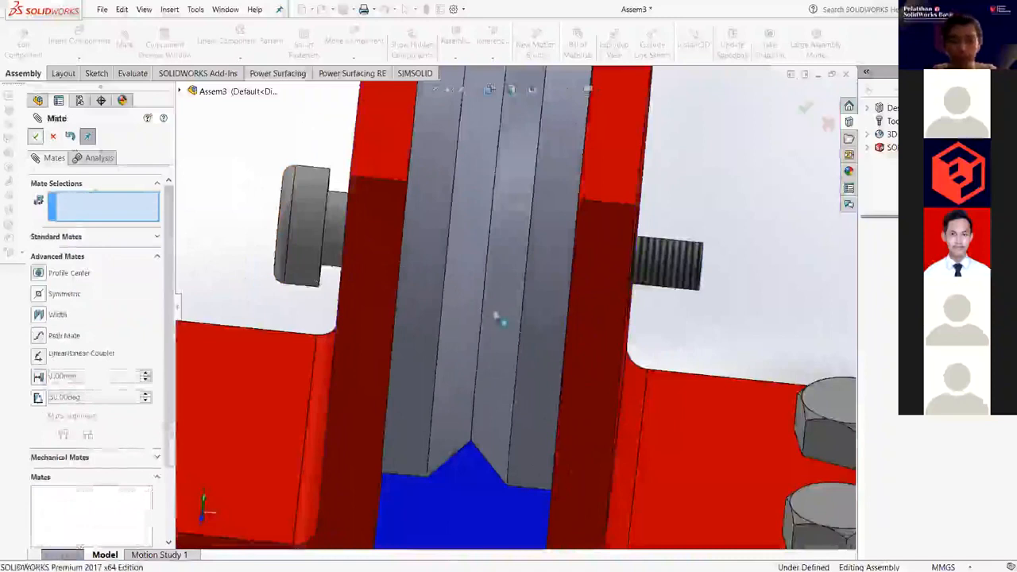
{"action": "key", "text": "Escape"}
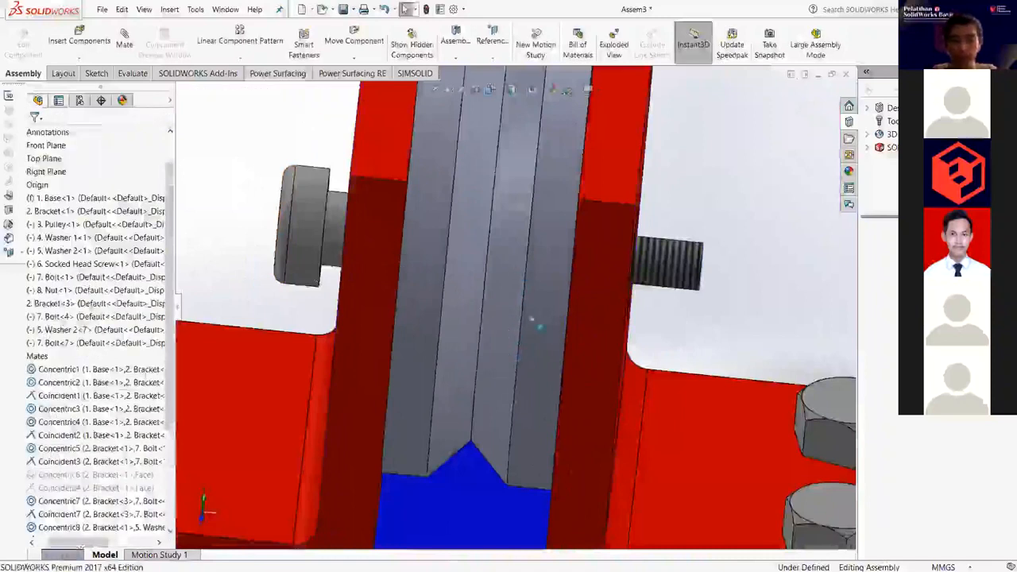
Add a Concentric mate between the hole of 8. Nut<1> and the threaded end of the socket head screw.
{"action": "scroll", "coordinate": [819, 290], "scroll_direction": "up", "scroll_amount": 2}
{"action": "scroll", "coordinate": [531, 271], "scroll_direction": "up", "scroll_amount": 5}
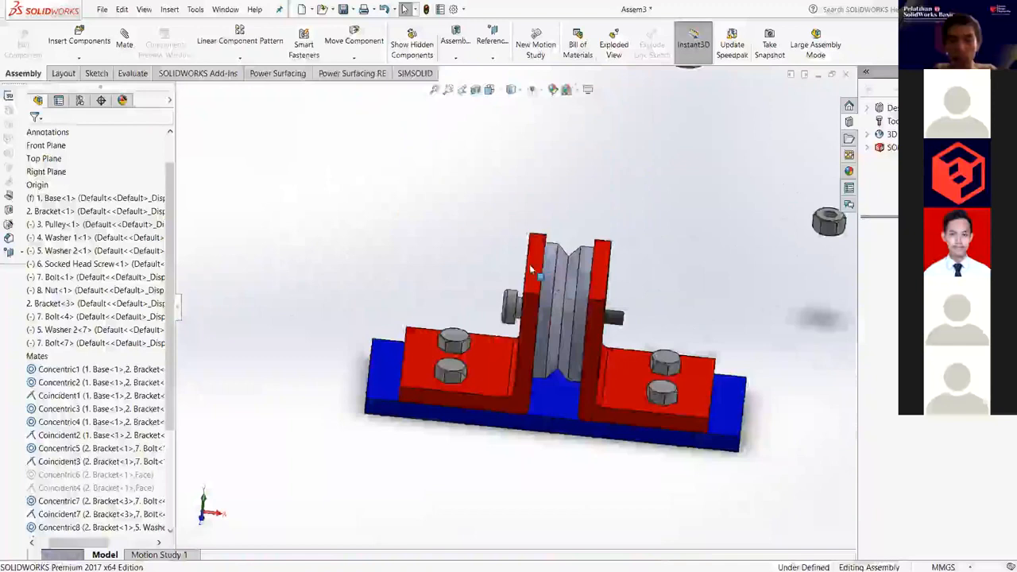
{"action": "scroll", "coordinate": [826, 302], "scroll_direction": "down", "scroll_amount": 3}
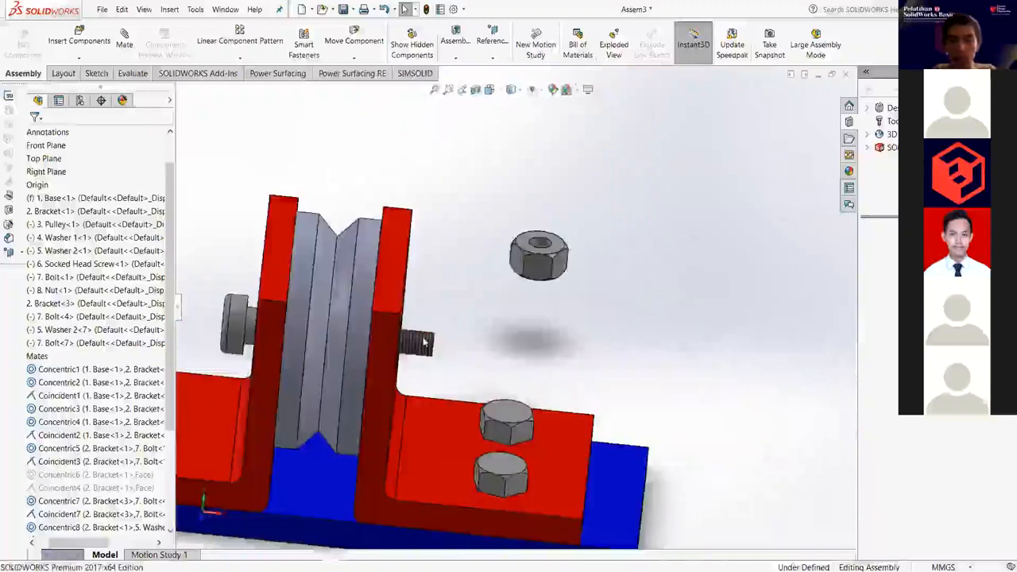
{"action": "scroll", "coordinate": [423, 342], "scroll_direction": "down", "scroll_amount": 2}
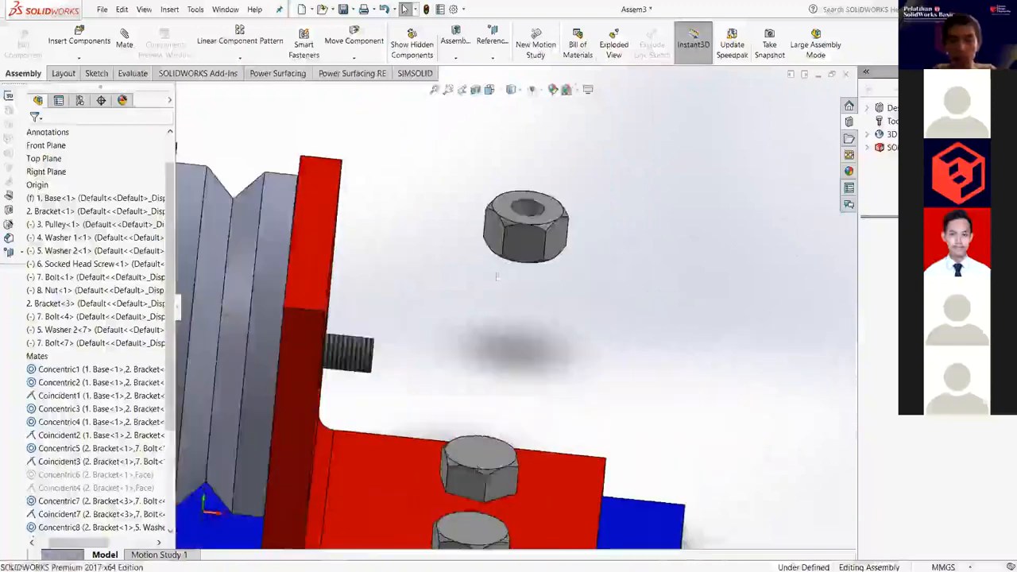
{"action": "left_click", "coordinate": [348, 347], "text": "ctrl"}
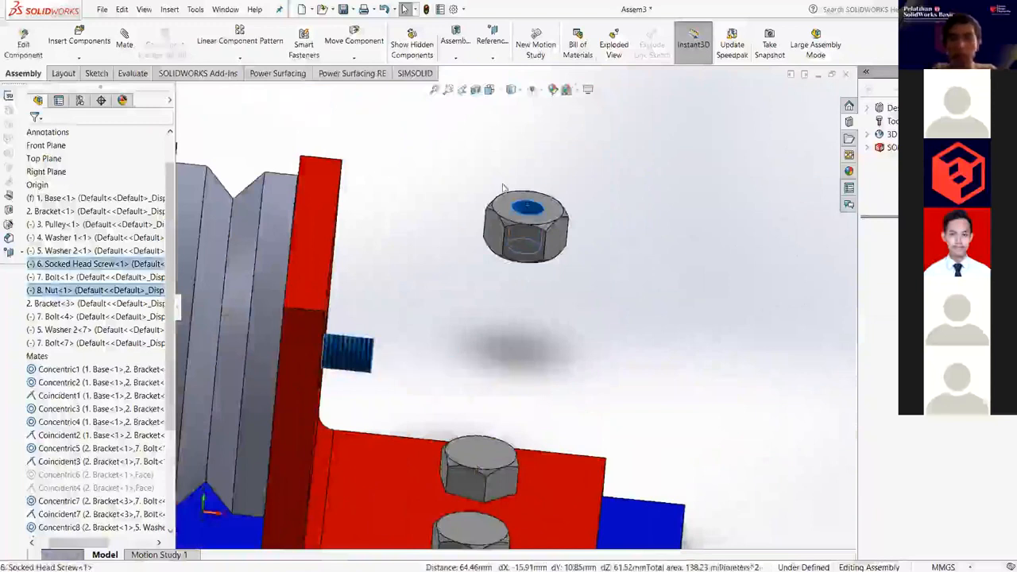
{"action": "left_click", "coordinate": [531, 219]}
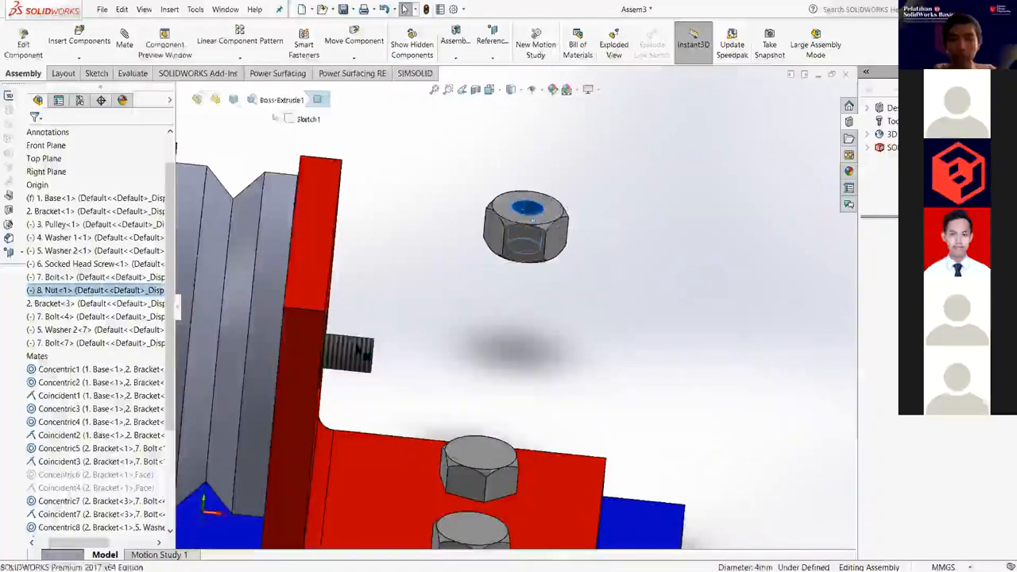
{"action": "left_click", "coordinate": [348, 353], "text": "ctrl"}
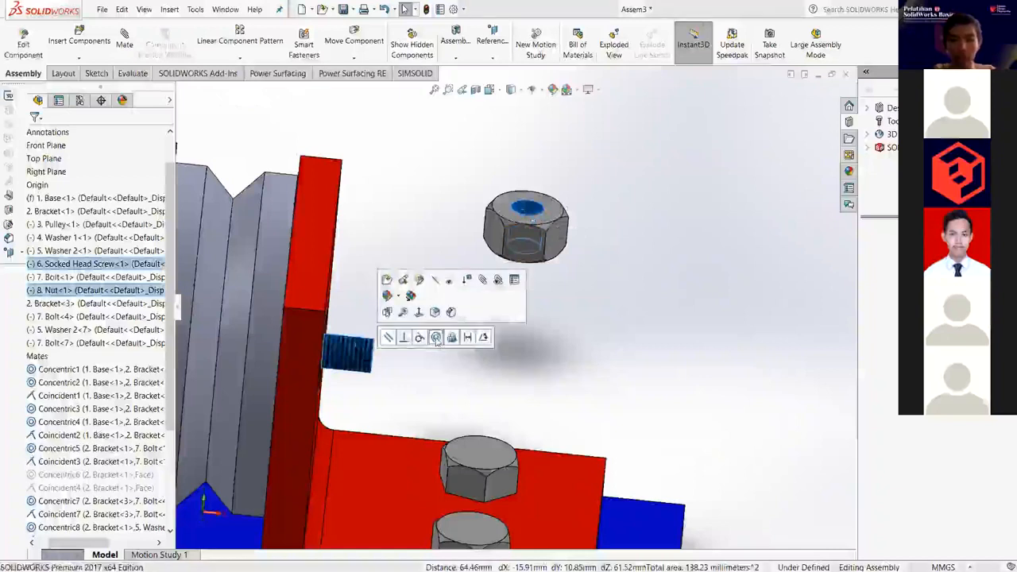
{"action": "left_click", "coordinate": [436, 337]}
Examine the nut's hole against the screw's threaded end and the washer behind it.
{"action": "middle_click_drag", "start_coordinate": [470, 352], "coordinate": [427, 369]}
{"action": "scroll", "coordinate": [457, 349], "scroll_direction": "down", "scroll_amount": 5}
{"action": "left_click", "coordinate": [425, 368]}
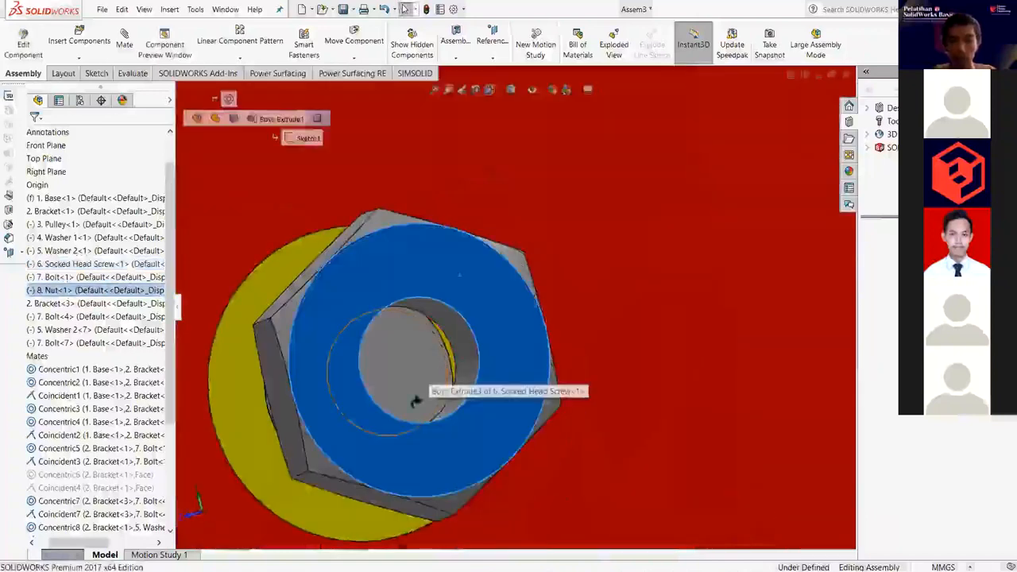
{"action": "scroll", "coordinate": [417, 399], "scroll_direction": "down", "scroll_amount": 2}
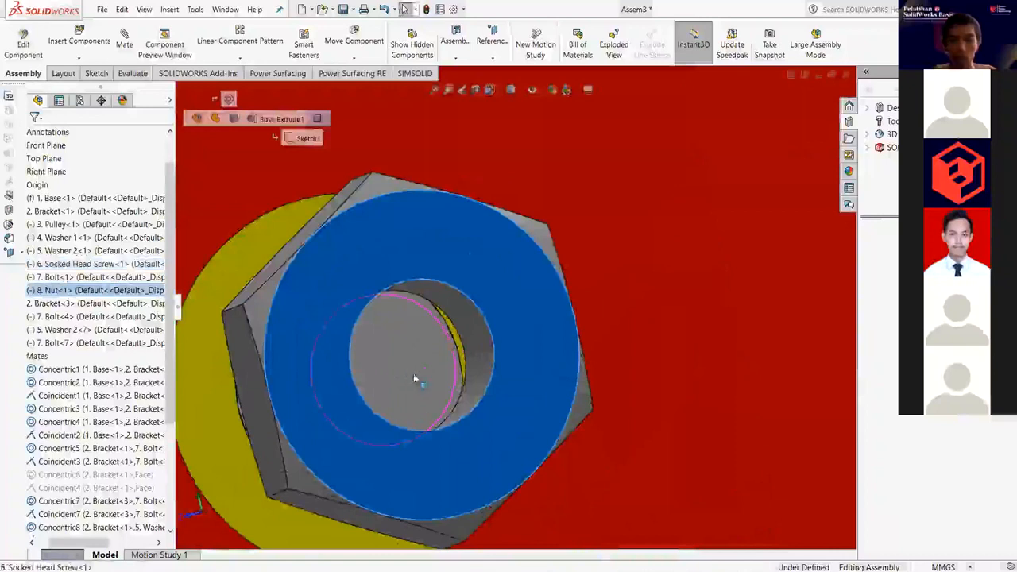
{"action": "middle_click_drag", "start_coordinate": [409, 378], "coordinate": [433, 385]}
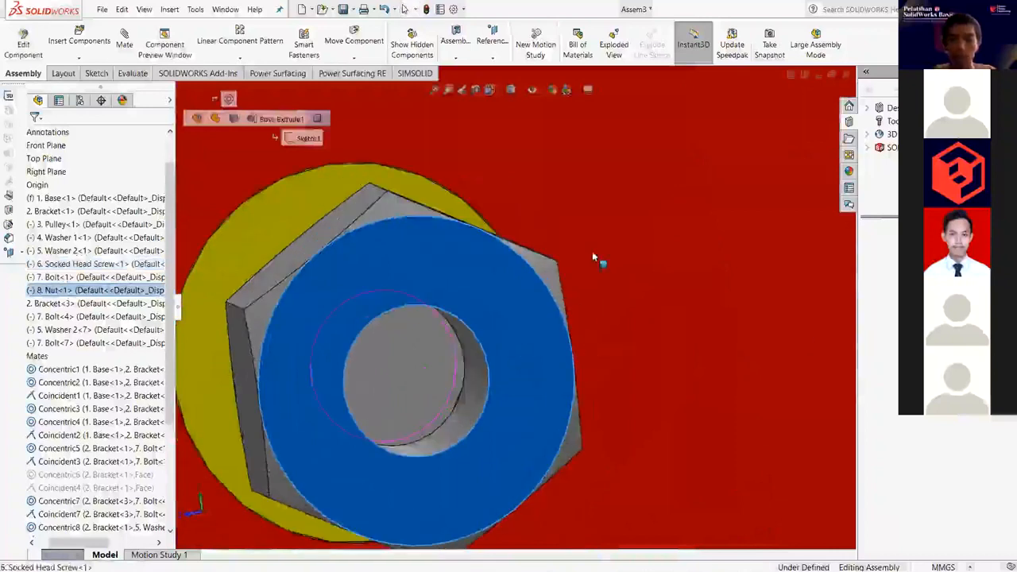
{"action": "middle_click_drag", "start_coordinate": [595, 263], "coordinate": [592, 249]}
{"action": "scroll", "coordinate": [591, 249], "scroll_direction": "up", "scroll_amount": 6}
{"action": "key", "text": "Escape"}
{"action": "scroll", "coordinate": [514, 316], "scroll_direction": "down", "scroll_amount": 5}
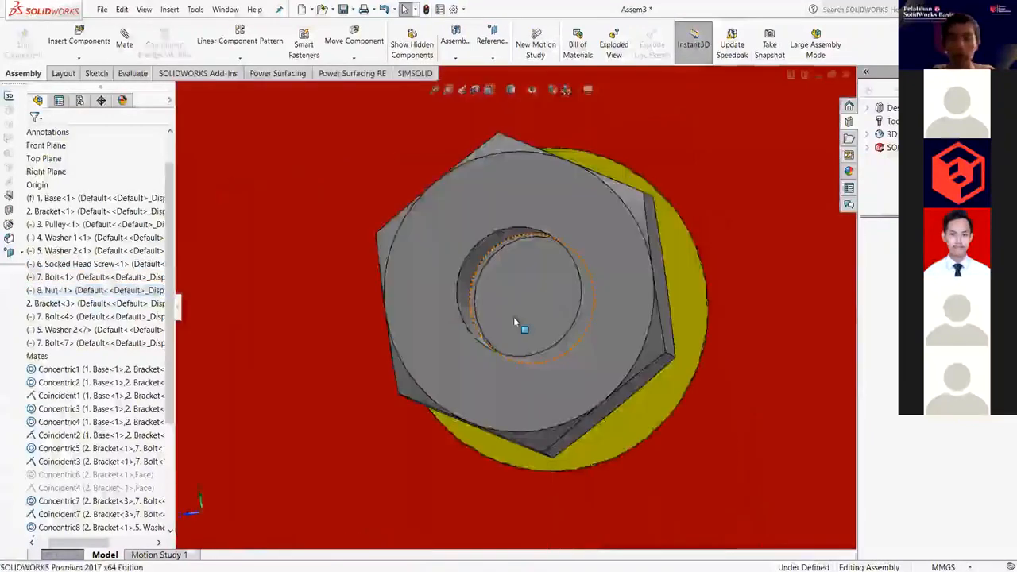
Add a Coincident mate between the outer face of 8. Nut<1> and the threaded end face of the socket head screw.
{"action": "left_click", "coordinate": [513, 317]}
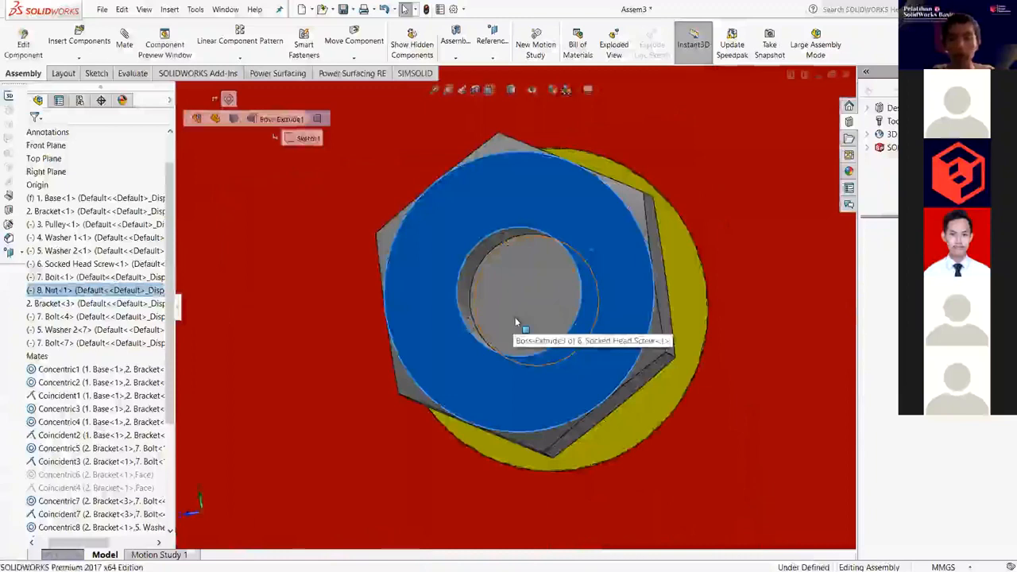
{"action": "left_click", "coordinate": [517, 315], "text": "ctrl"}
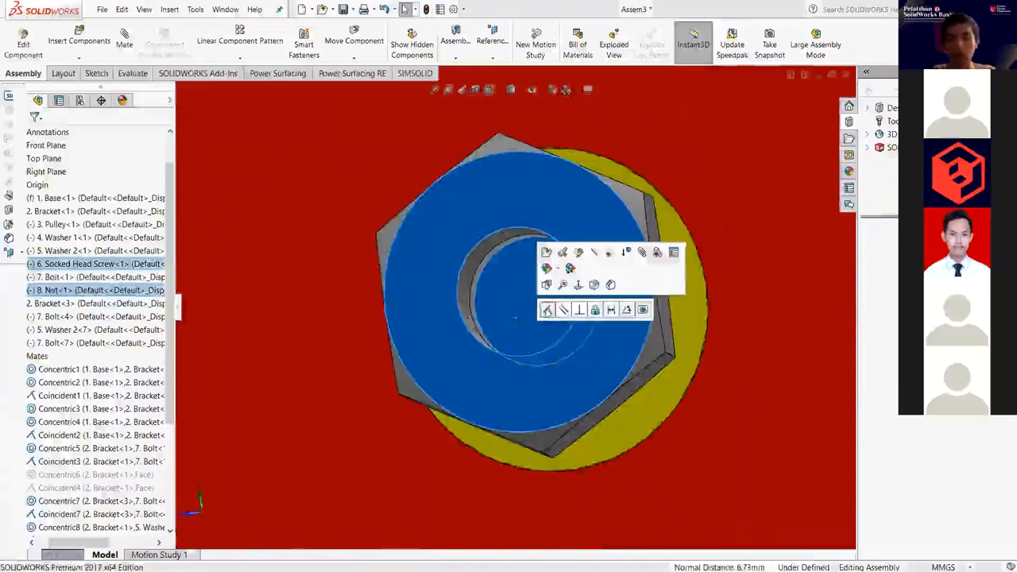
{"action": "left_click", "coordinate": [547, 310]}
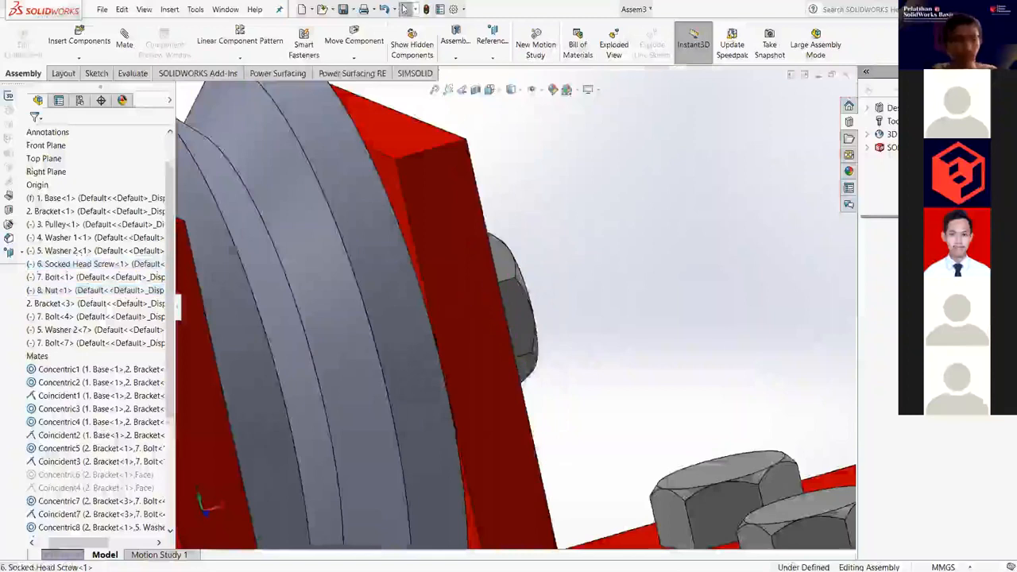
{"action": "key", "text": "f"}
{"action": "scroll", "coordinate": [449, 274], "scroll_direction": "down", "scroll_amount": 3}
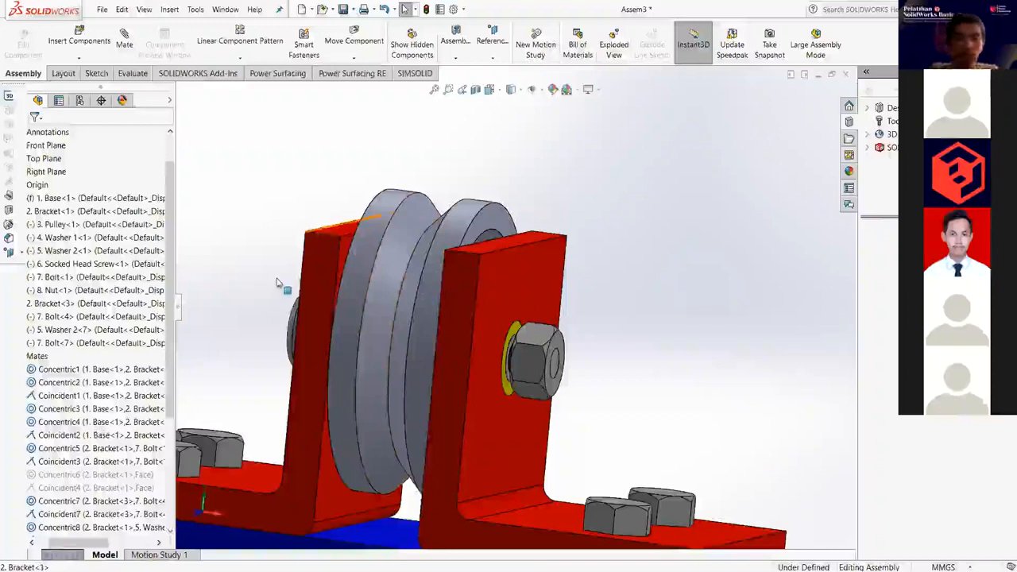
Start another Width mate with the Centered constraint for the socket head screw and clear its width selections.
{"action": "middle_click_drag", "start_coordinate": [277, 283], "coordinate": [381, 334]}
{"action": "scroll", "coordinate": [381, 333], "scroll_direction": "down", "scroll_amount": 3}
{"action": "left_click", "coordinate": [259, 333]}
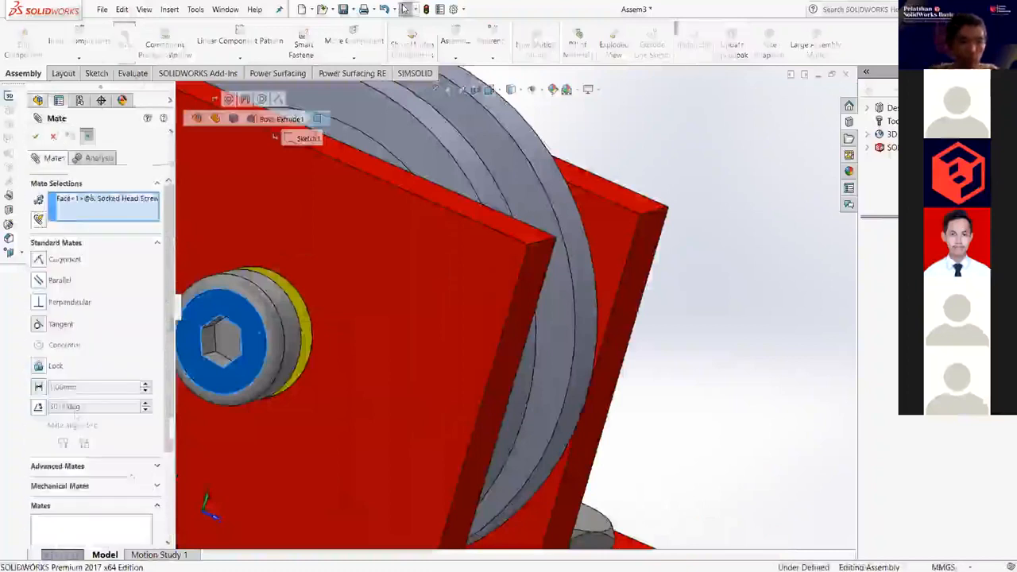
{"action": "left_click", "coordinate": [57, 466]}
{"action": "left_click", "coordinate": [56, 316]}
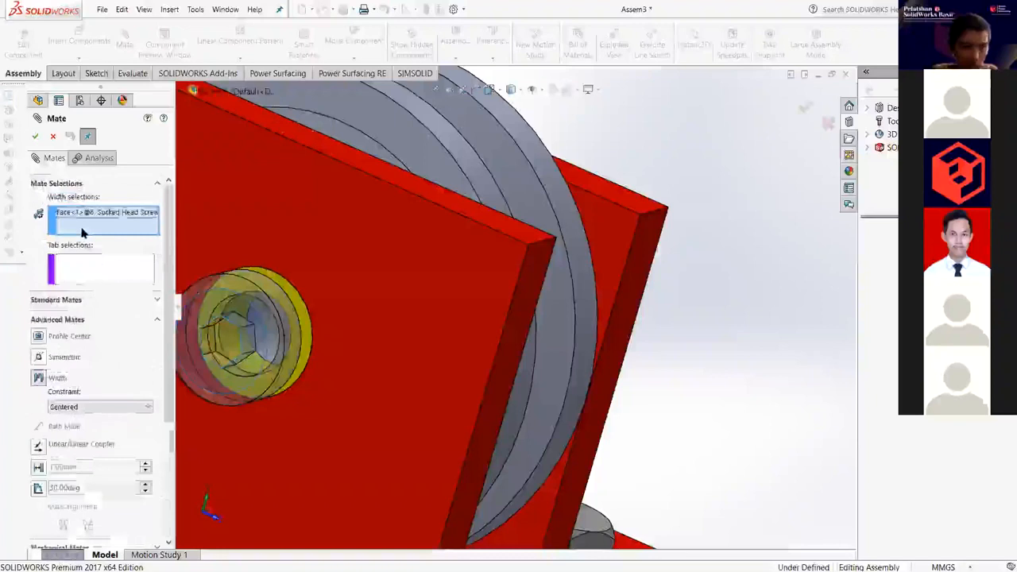
{"action": "right_click", "coordinate": [133, 213]}
{"action": "left_click", "coordinate": [139, 232]}
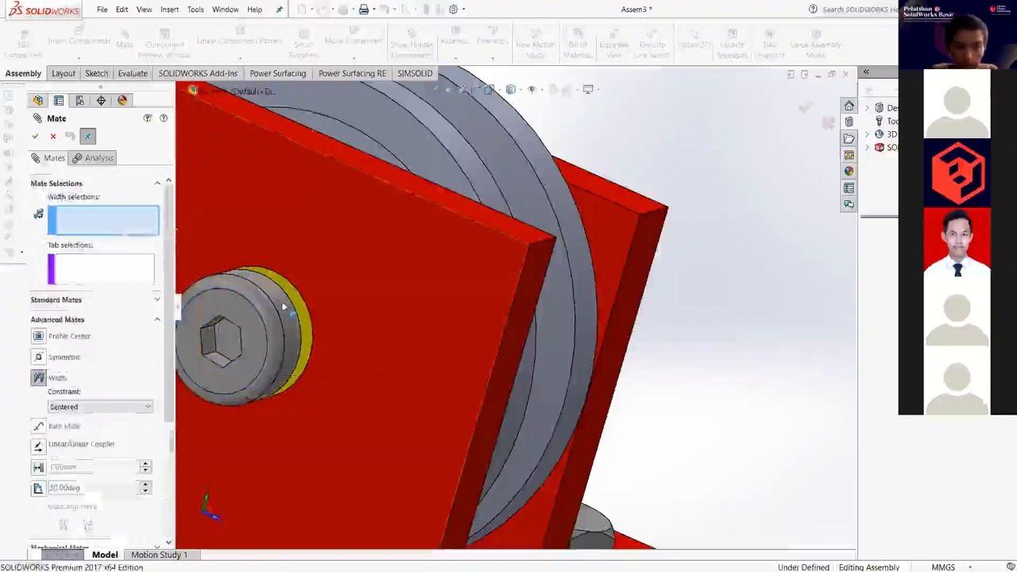
Pick the head face and the threaded end face of the socket head screw as width selections and leave the Mate command.
{"action": "scroll", "coordinate": [286, 337], "scroll_direction": "down", "scroll_amount": 4}
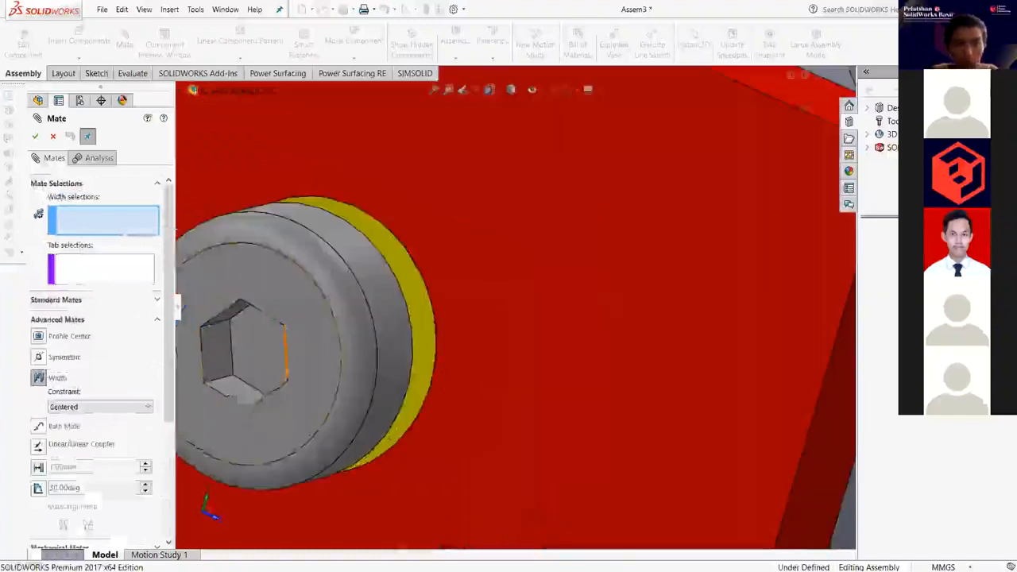
{"action": "middle_click_drag", "start_coordinate": [296, 332], "coordinate": [260, 301]}
{"action": "left_click", "coordinate": [259, 293]}
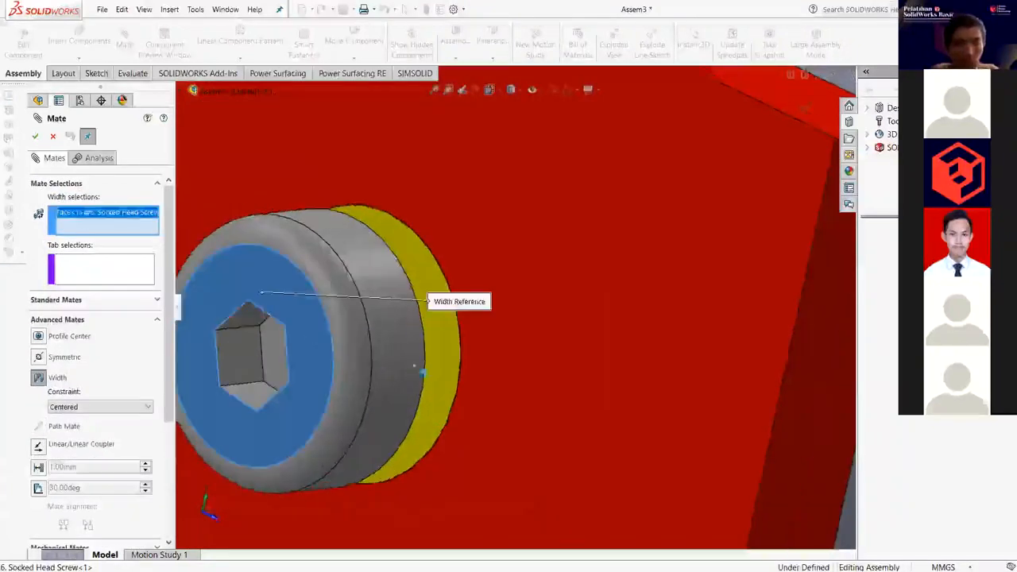
{"action": "middle_click_drag", "start_coordinate": [676, 325], "coordinate": [593, 315]}
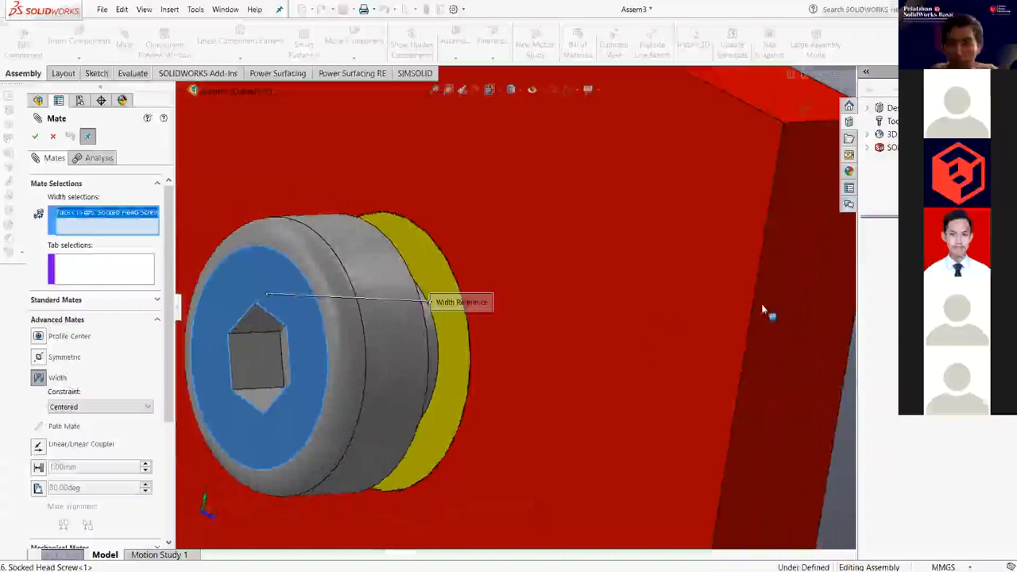
{"action": "middle_click_drag", "start_coordinate": [763, 311], "coordinate": [508, 210]}
{"action": "scroll", "coordinate": [508, 221], "scroll_direction": "up", "scroll_amount": 5}
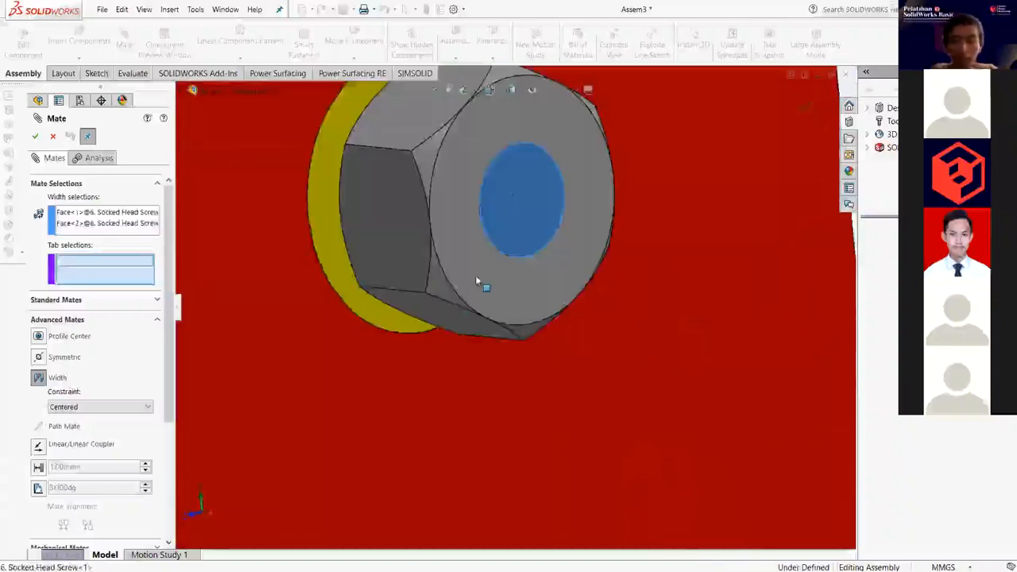
{"action": "scroll", "coordinate": [477, 280], "scroll_direction": "up", "scroll_amount": 8}
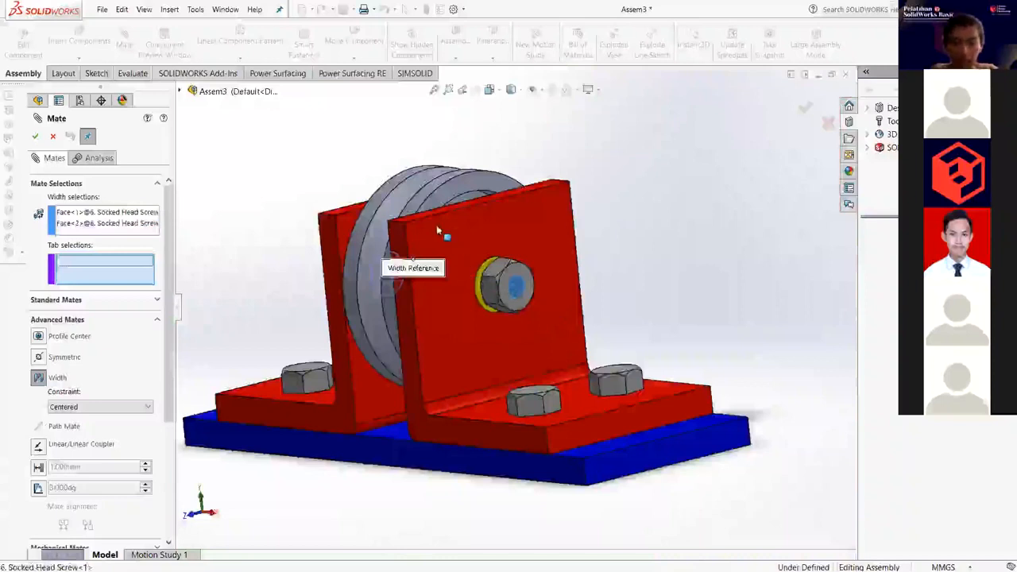
{"action": "middle_click_drag", "start_coordinate": [445, 237], "coordinate": [431, 223]}
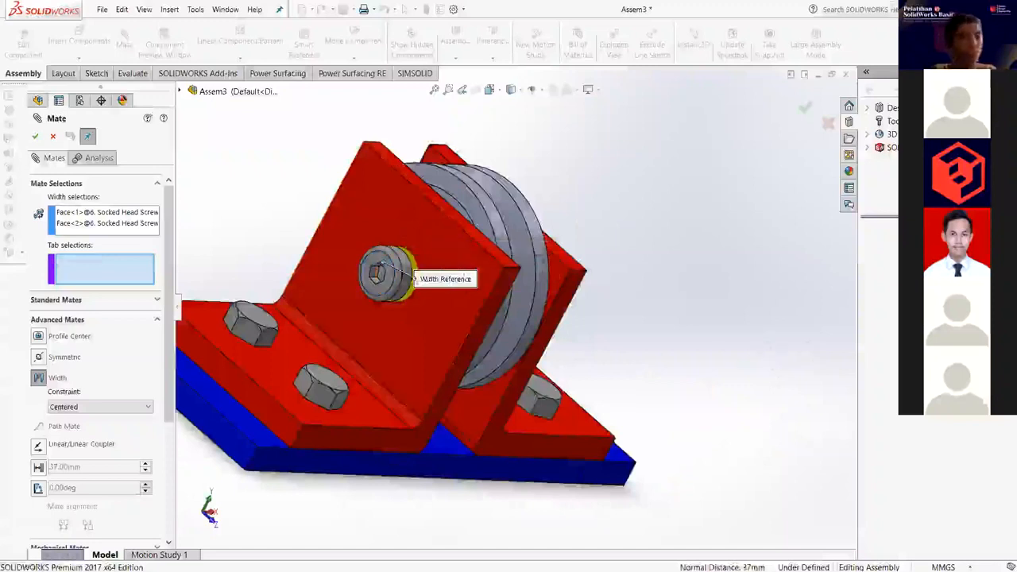
{"action": "scroll", "coordinate": [437, 259], "scroll_direction": "down", "scroll_amount": 5}
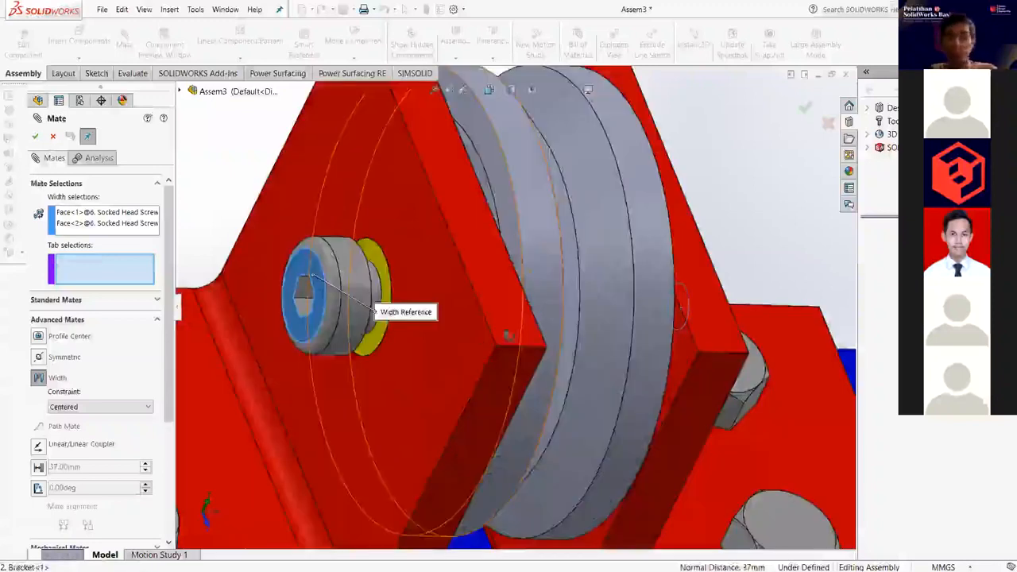
{"action": "middle_click_drag", "start_coordinate": [531, 344], "coordinate": [422, 302]}
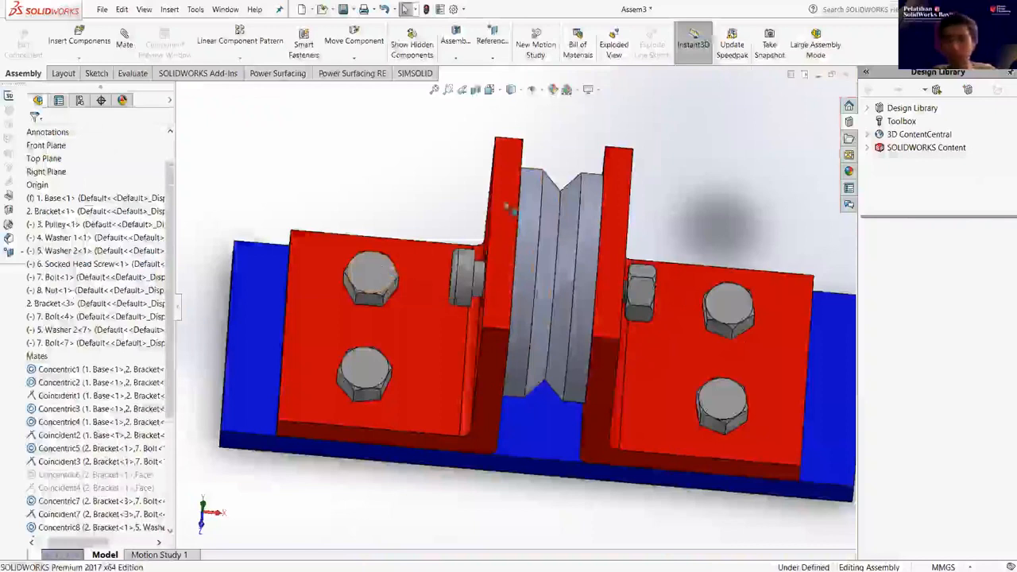
Move the loose washer farther away from the bracket-and-pulley assembly.
{"action": "scroll", "coordinate": [509, 207], "scroll_direction": "up", "scroll_amount": 3}
{"action": "scroll", "coordinate": [623, 260], "scroll_direction": "up", "scroll_amount": 2}
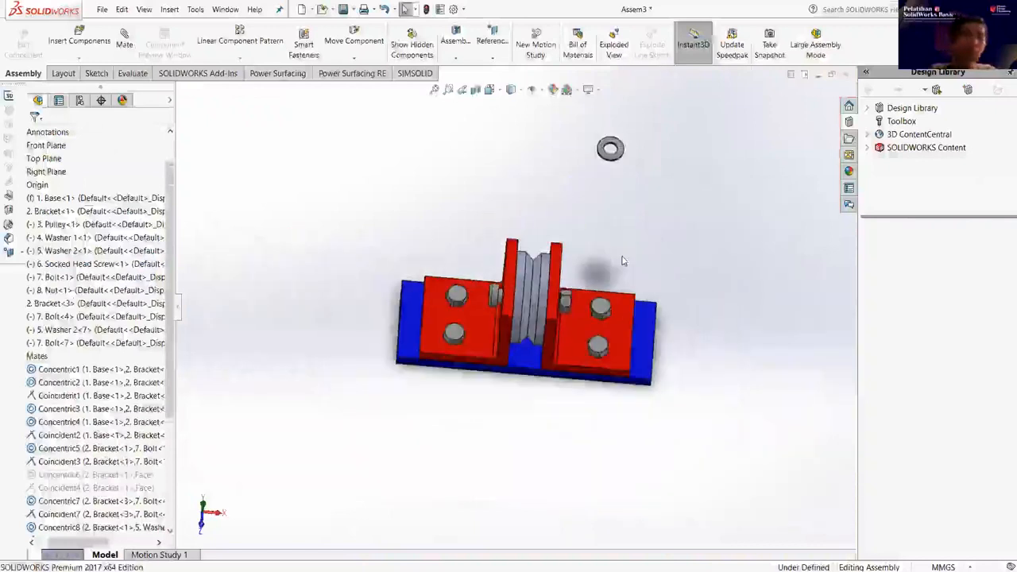
{"action": "scroll", "coordinate": [567, 164], "scroll_direction": "down", "scroll_amount": 2}
{"action": "scroll", "coordinate": [701, 156], "scroll_direction": "up", "scroll_amount": 2}
{"action": "left_click", "coordinate": [549, 161]}
{"action": "left_click_drag", "start_coordinate": [390, 349], "coordinate": [562, 325]}
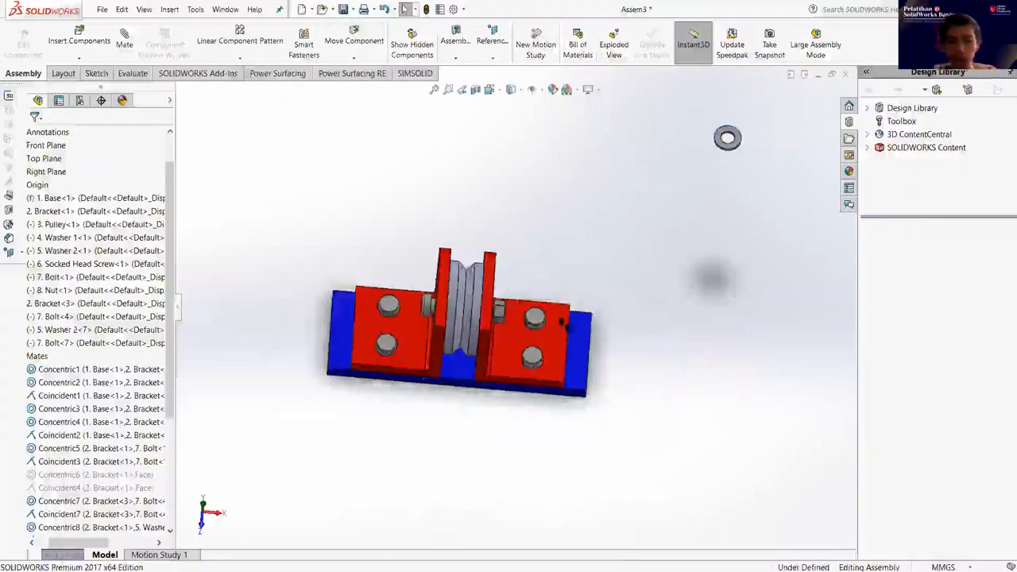
{"action": "scroll", "coordinate": [470, 211], "scroll_direction": "down", "scroll_amount": 4}
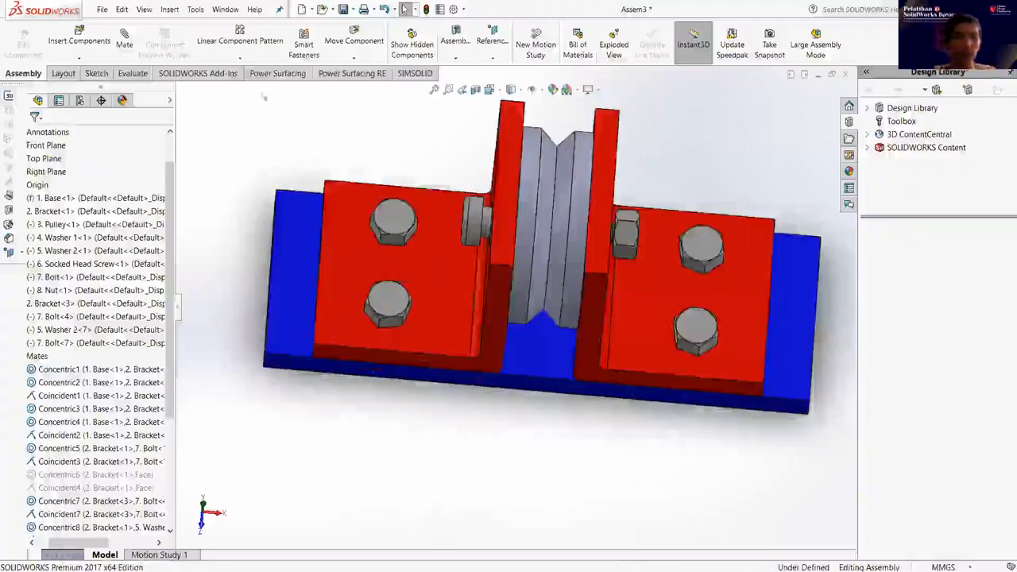
{"action": "scroll", "coordinate": [127, 71], "scroll_direction": "up", "scroll_amount": 2}
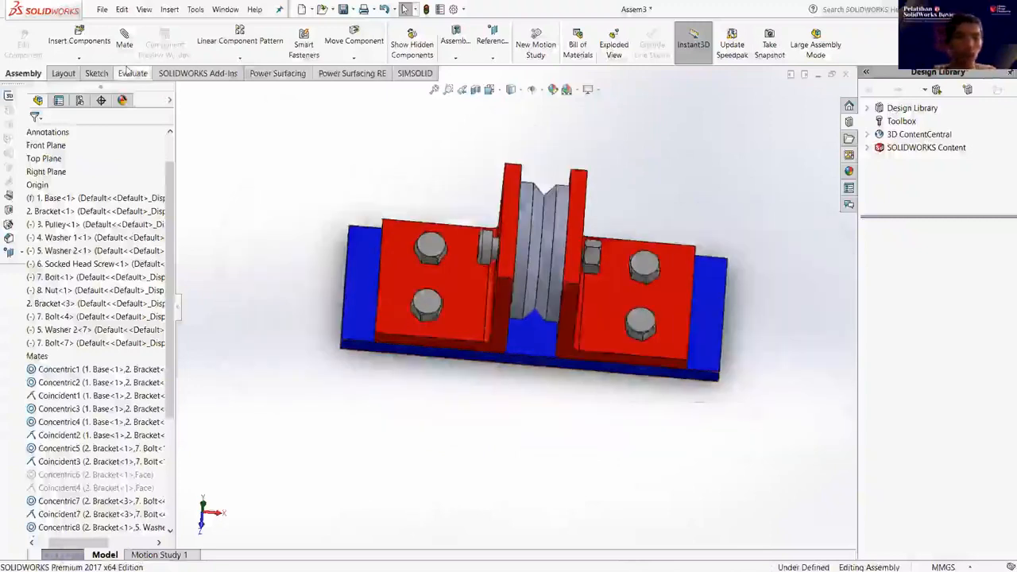
Start Clearance Verification and set the minimum acceptable clearance to 10 mm.
{"action": "left_click", "coordinate": [129, 72]}
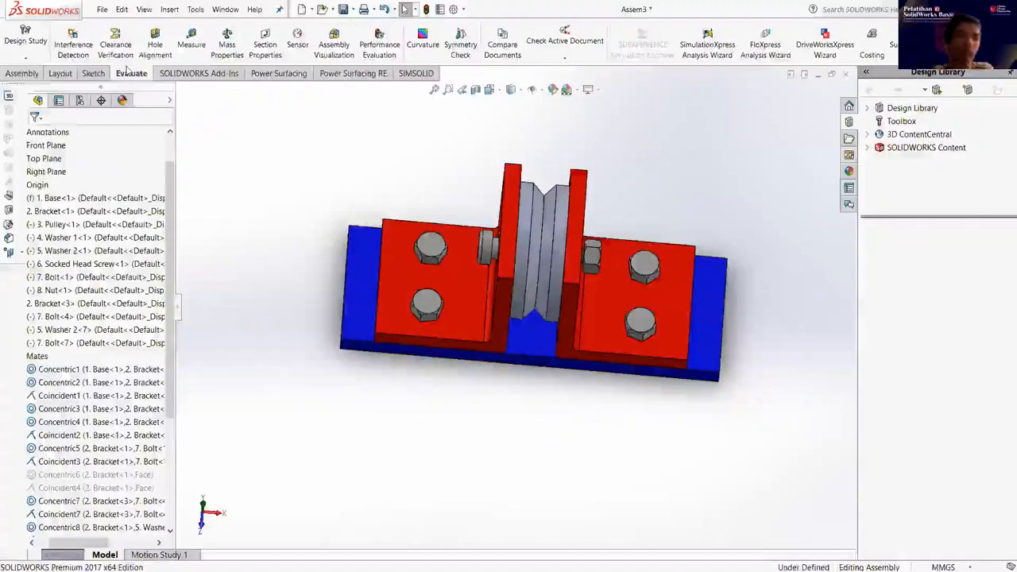
{"action": "left_click", "coordinate": [113, 46]}
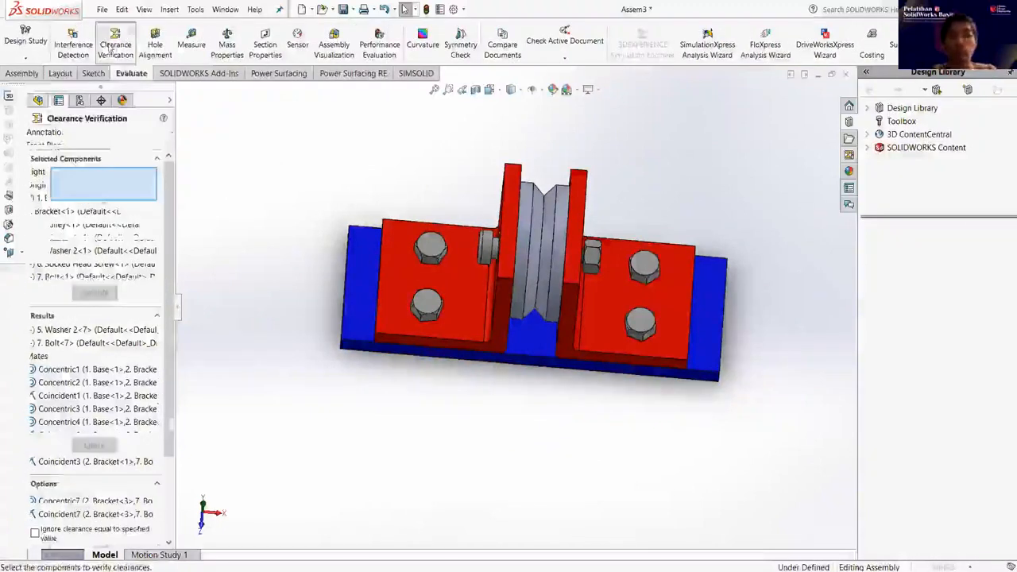
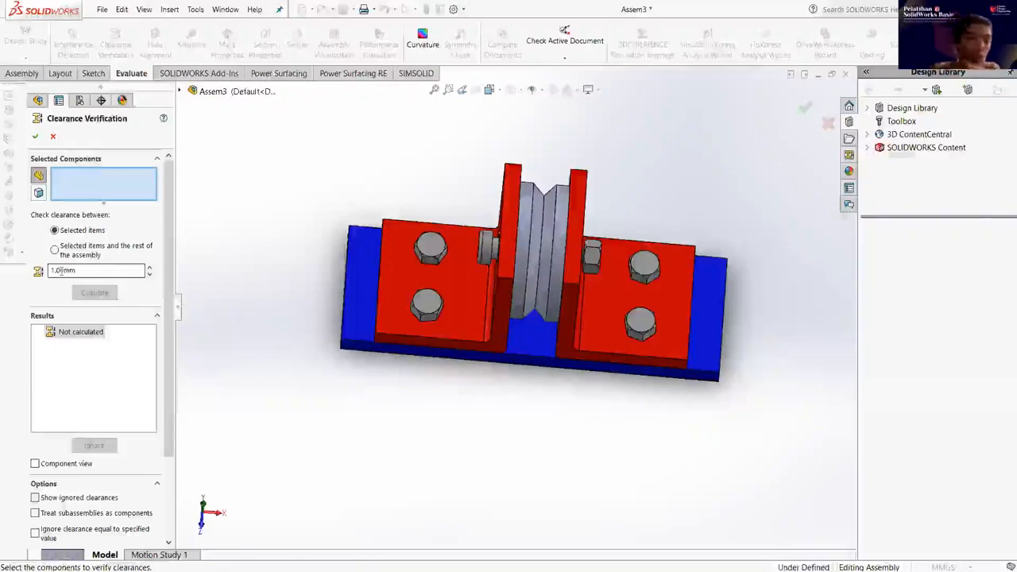
{"action": "left_click_drag", "start_coordinate": [80, 275], "coordinate": [52, 271]}
{"action": "type", "text": "10"}
{"action": "key", "text": "Return"}
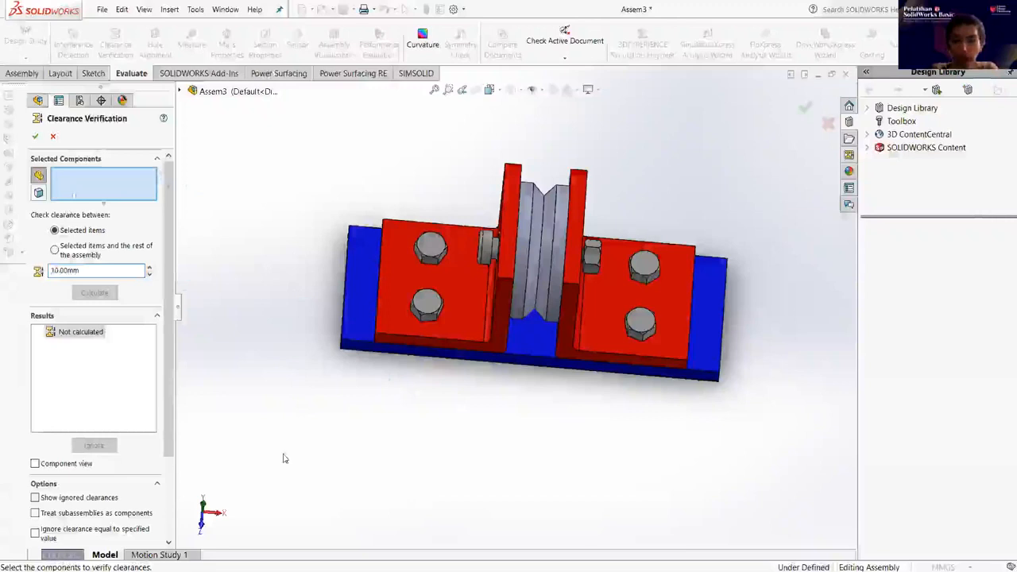
Calculate the clearances between all components of the mated assembly, inspect the base and bolt result, and close the check.
{"action": "left_click_drag", "start_coordinate": [284, 456], "coordinate": [764, 134]}
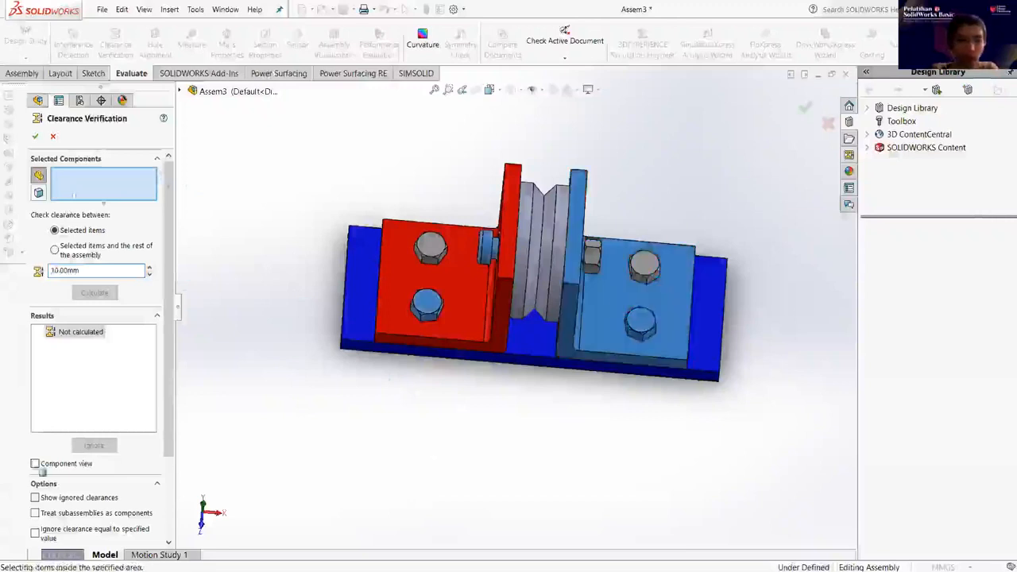
{"action": "left_click", "coordinate": [83, 419]}
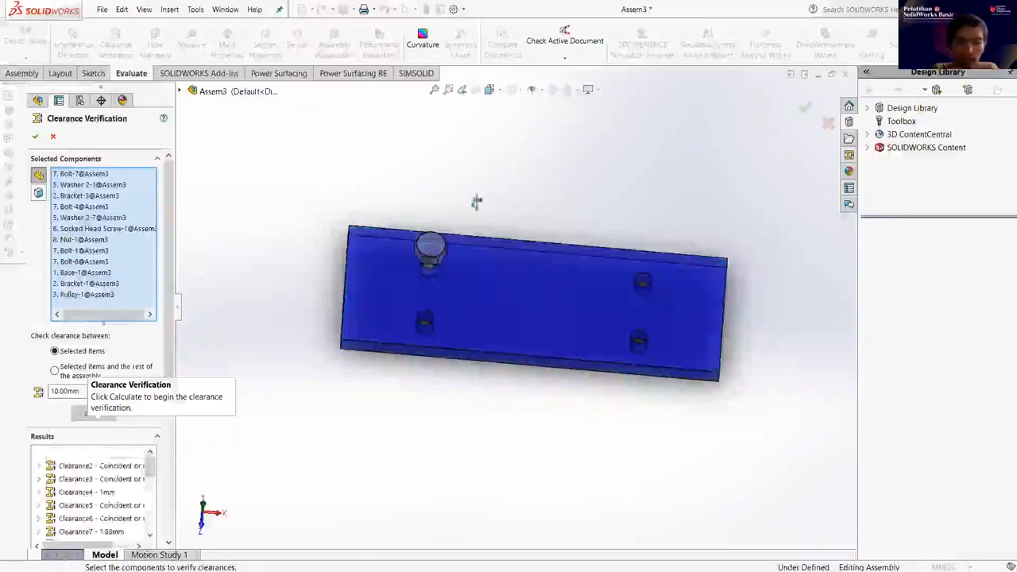
{"action": "scroll", "coordinate": [477, 287], "scroll_direction": "down", "scroll_amount": 4}
{"action": "middle_click_drag", "start_coordinate": [338, 405], "coordinate": [354, 318]}
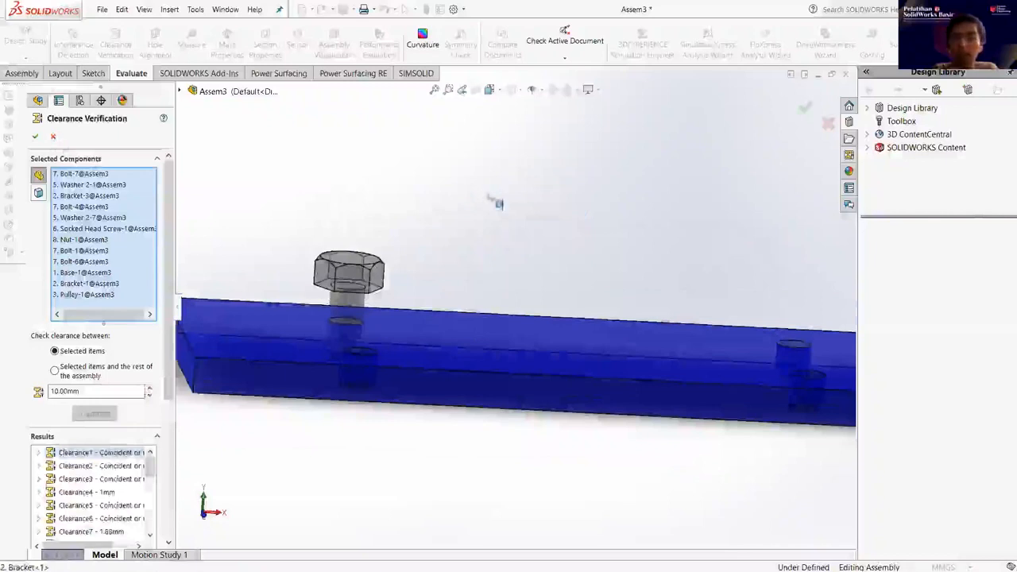
{"action": "key", "text": "Escape"}
Run Clearance Verification between the socket head screw and 2. Bracket<1> with a 10 mm minimum clearance.
{"action": "middle_click_drag", "start_coordinate": [483, 191], "coordinate": [526, 210]}
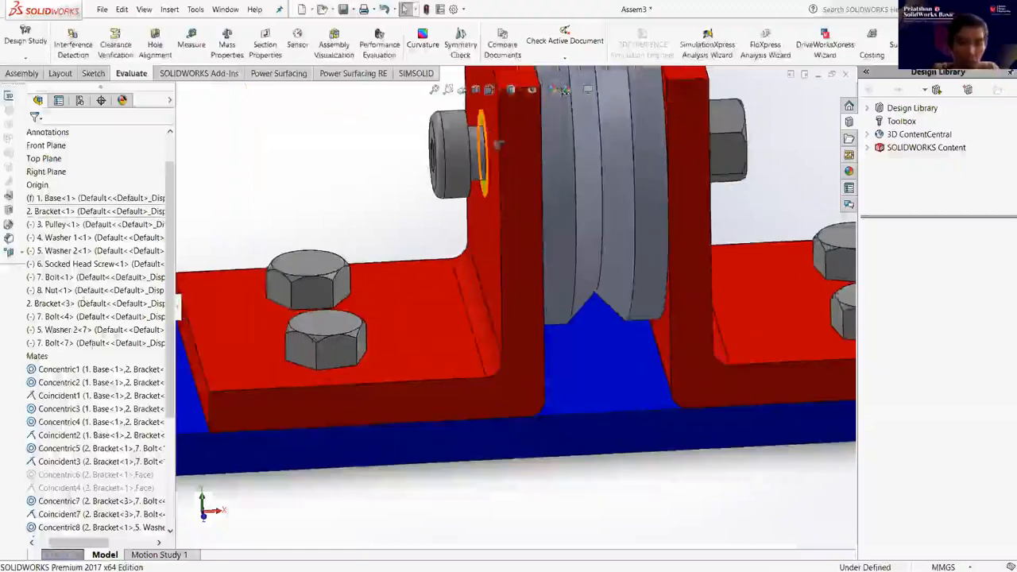
{"action": "middle_click_drag", "start_coordinate": [504, 147], "coordinate": [482, 179]}
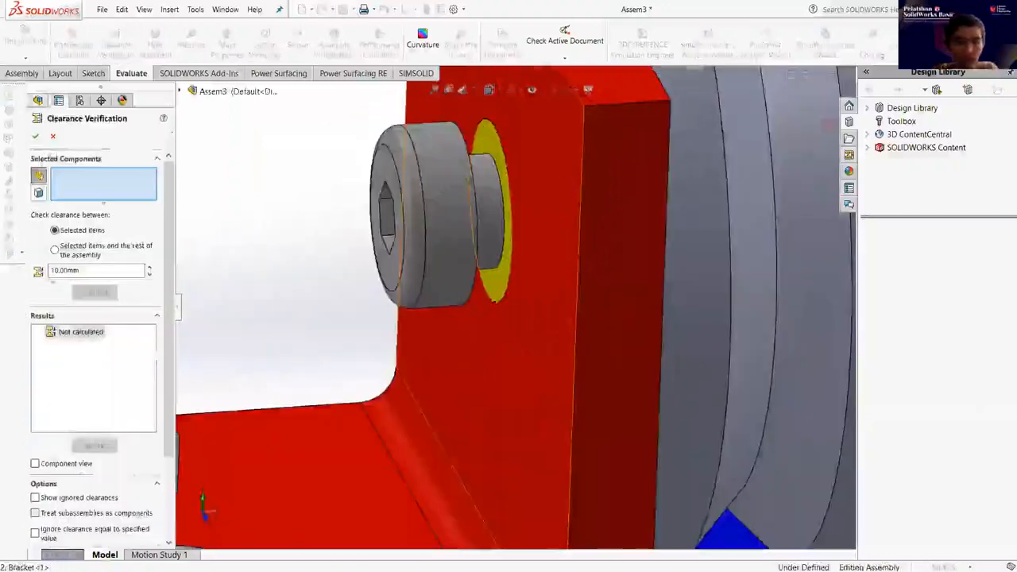
{"action": "middle_click_drag", "start_coordinate": [468, 334], "coordinate": [524, 338]}
{"action": "left_click", "coordinate": [442, 231]}
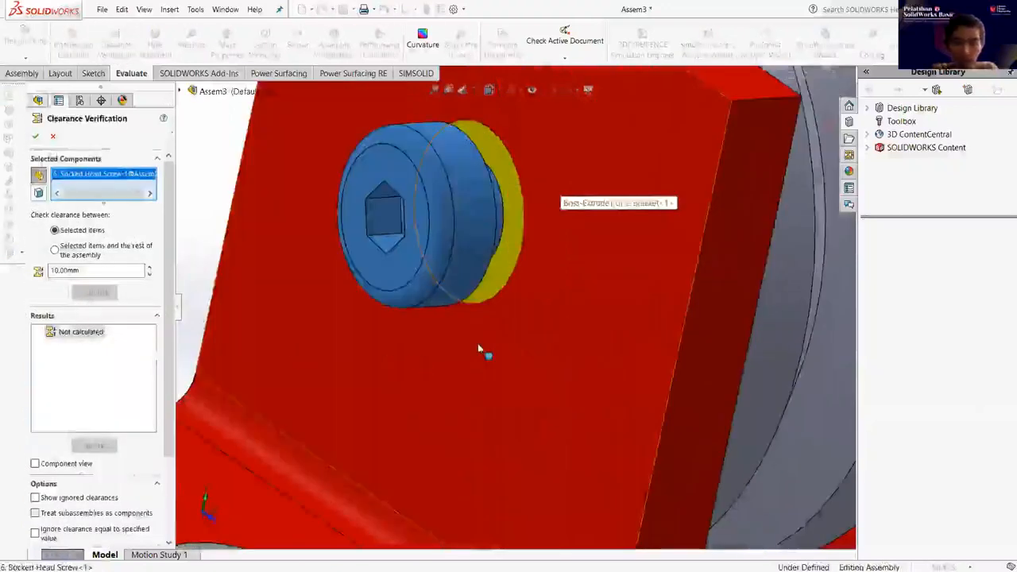
{"action": "left_click", "coordinate": [588, 234]}
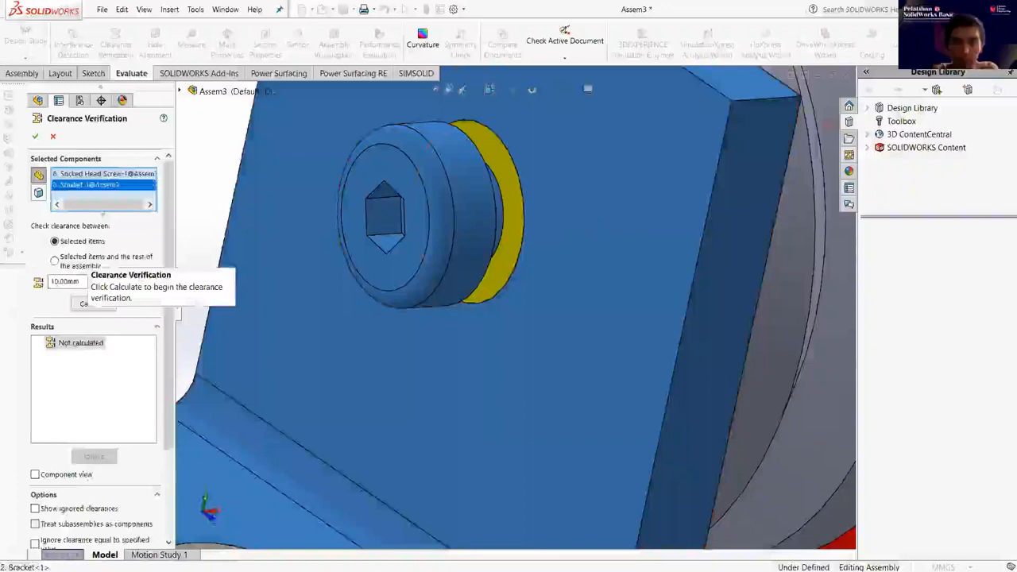
{"action": "left_click", "coordinate": [94, 303]}
Examine where the calculated clearance lies between the socket head screw and the bracket's hole.
{"action": "scroll", "coordinate": [429, 210], "scroll_direction": "down", "scroll_amount": 3}
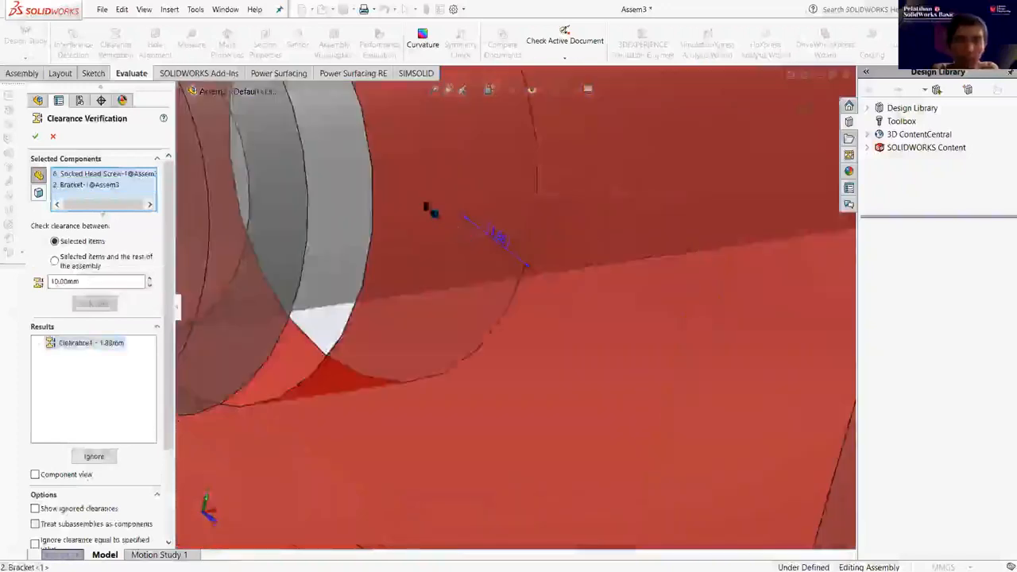
{"action": "middle_click_drag", "start_coordinate": [426, 207], "coordinate": [413, 205]}
{"action": "middle_click_drag", "start_coordinate": [346, 191], "coordinate": [685, 296]}
{"action": "middle_click_drag", "start_coordinate": [627, 257], "coordinate": [469, 389]}
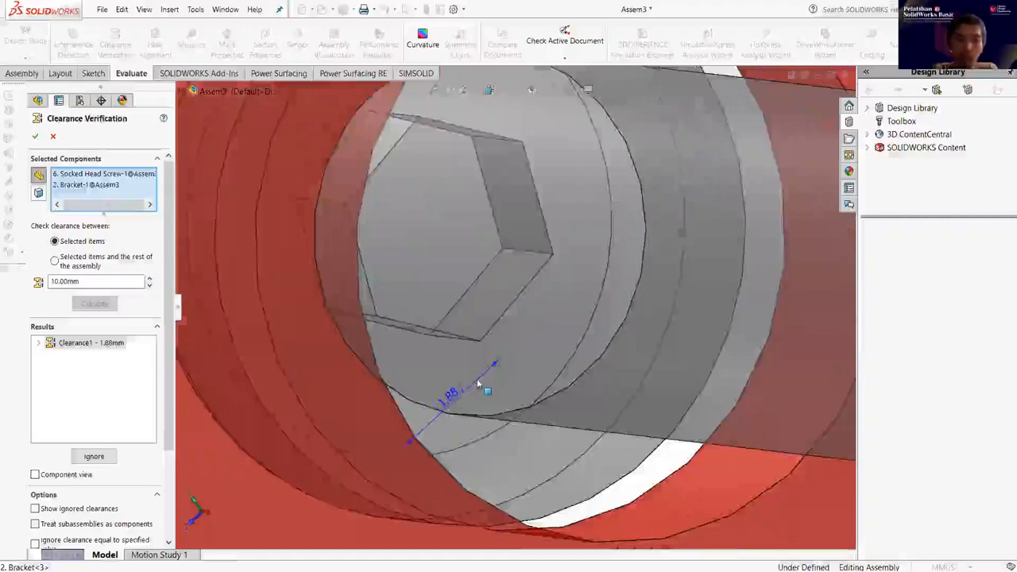
{"action": "scroll", "coordinate": [473, 386], "scroll_direction": "down", "scroll_amount": 2}
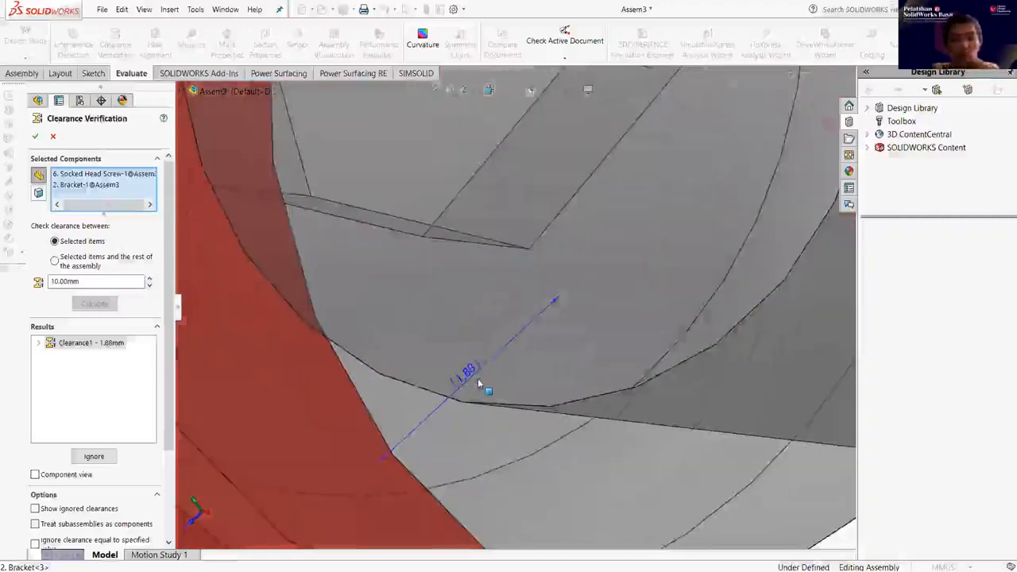
{"action": "scroll", "coordinate": [480, 383], "scroll_direction": "up", "scroll_amount": 1}
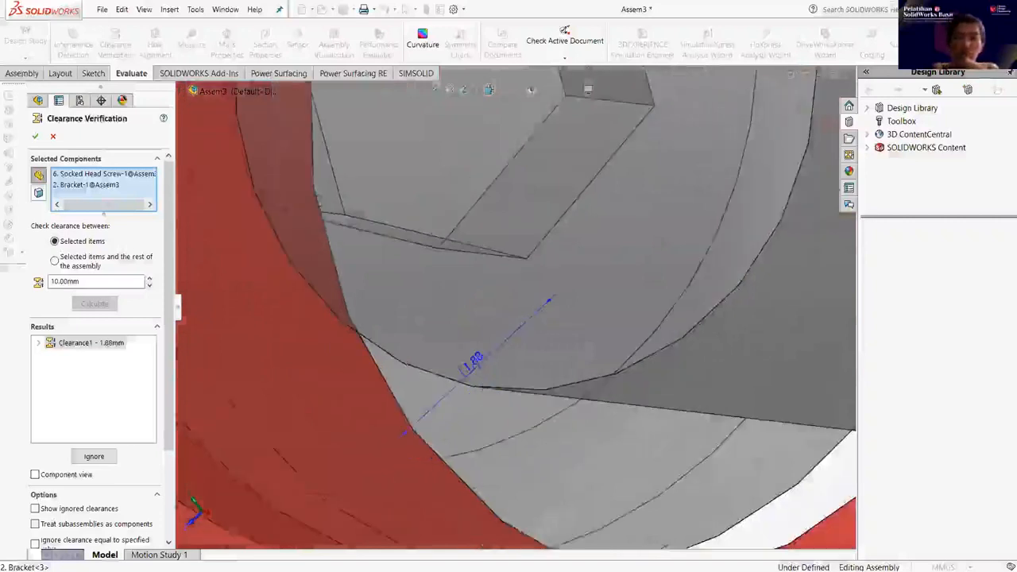
{"action": "scroll", "coordinate": [481, 383], "scroll_direction": "up", "scroll_amount": 2}
{"action": "scroll", "coordinate": [553, 265], "scroll_direction": "up", "scroll_amount": 8}
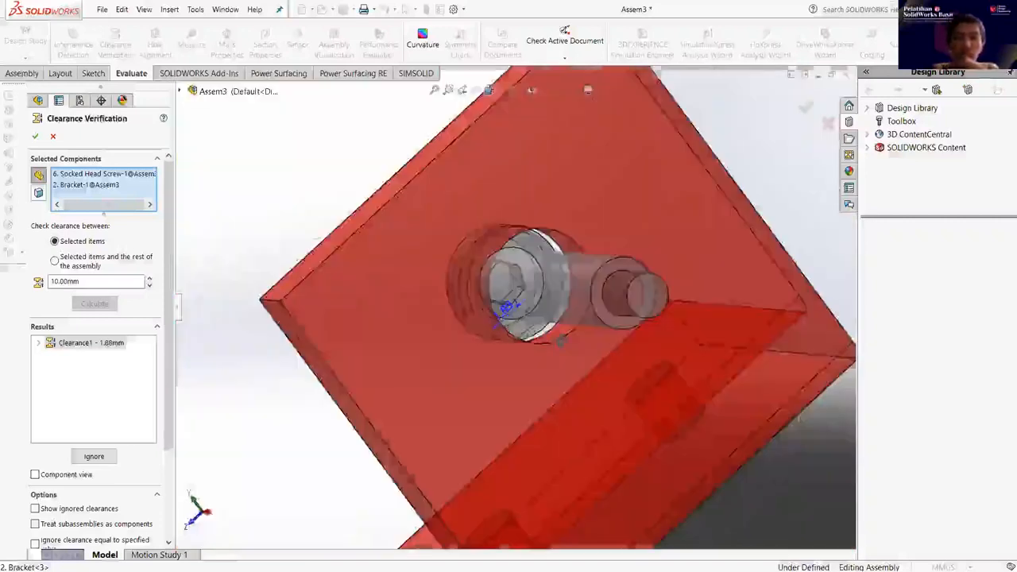
Inspect the gap around the socket head screw in the bracket's hole and close the Clearance Verification.
{"action": "middle_click_drag", "start_coordinate": [493, 350], "coordinate": [490, 376]}
{"action": "scroll", "coordinate": [490, 376], "scroll_direction": "down", "scroll_amount": 5}
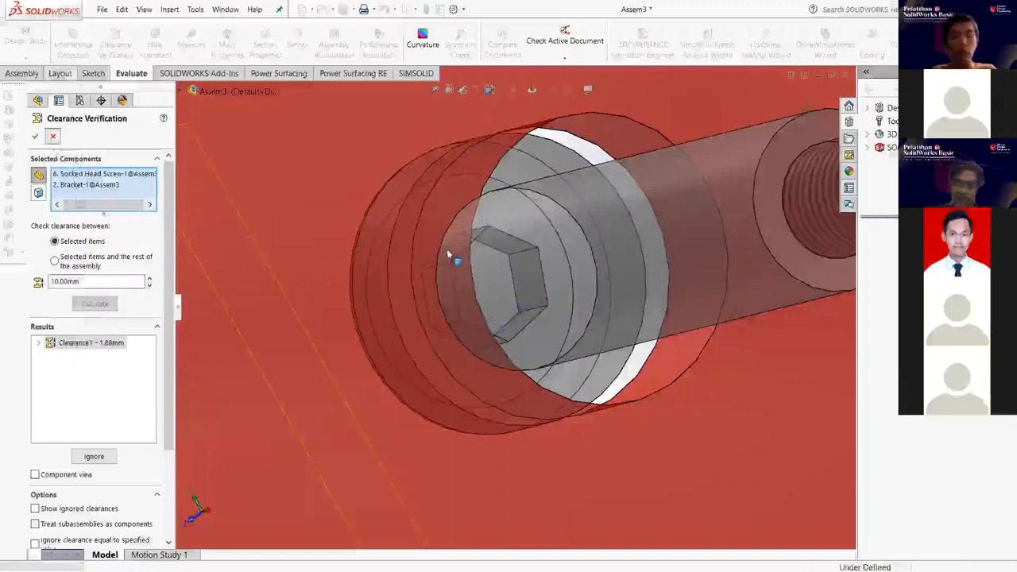
{"action": "scroll", "coordinate": [450, 256], "scroll_direction": "down", "scroll_amount": 5}
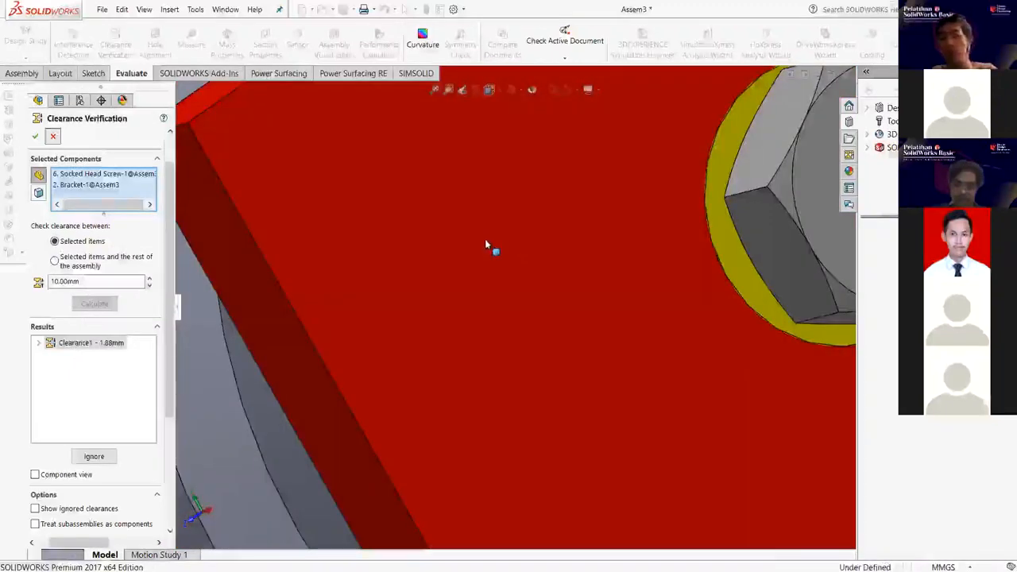
{"action": "key", "text": "Escape"}
{"action": "scroll", "coordinate": [471, 244], "scroll_direction": "up", "scroll_amount": 3}
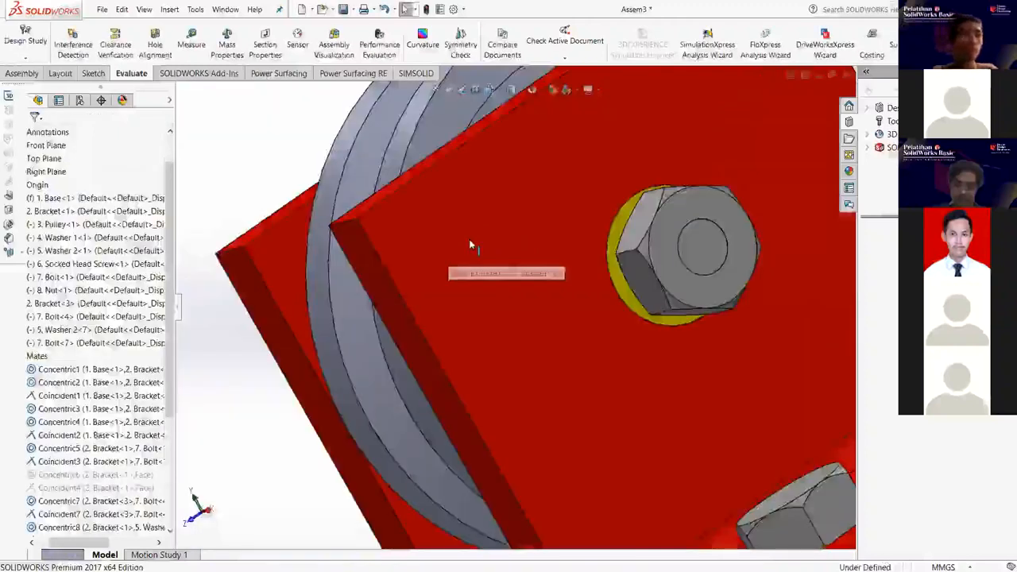
{"action": "key", "text": "f"}
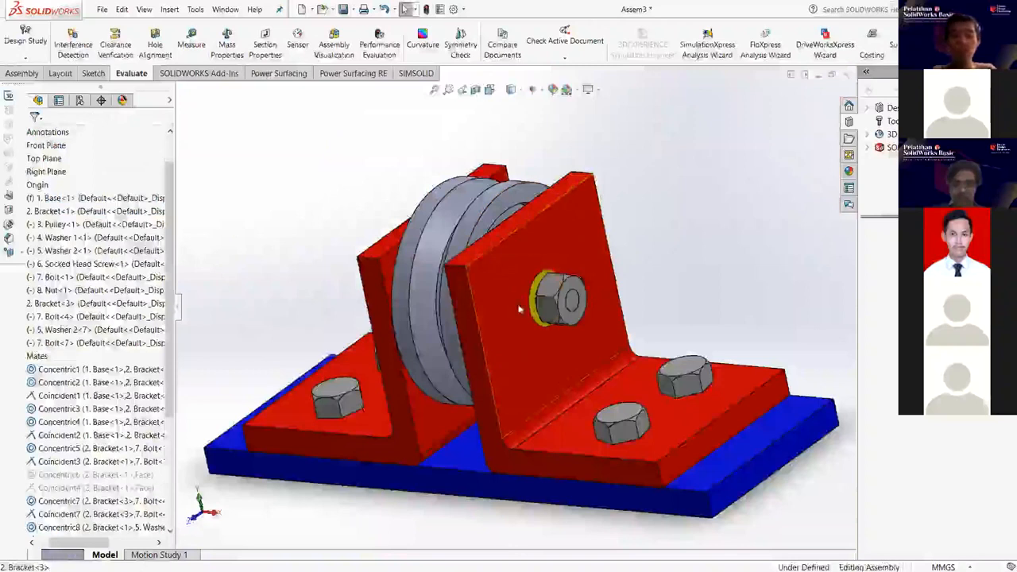
Examine the pulley, brackets, nut and screw head of the assembly from both sides.
{"action": "scroll", "coordinate": [524, 314], "scroll_direction": "down", "scroll_amount": 1}
{"action": "scroll", "coordinate": [526, 316], "scroll_direction": "down", "scroll_amount": 2}
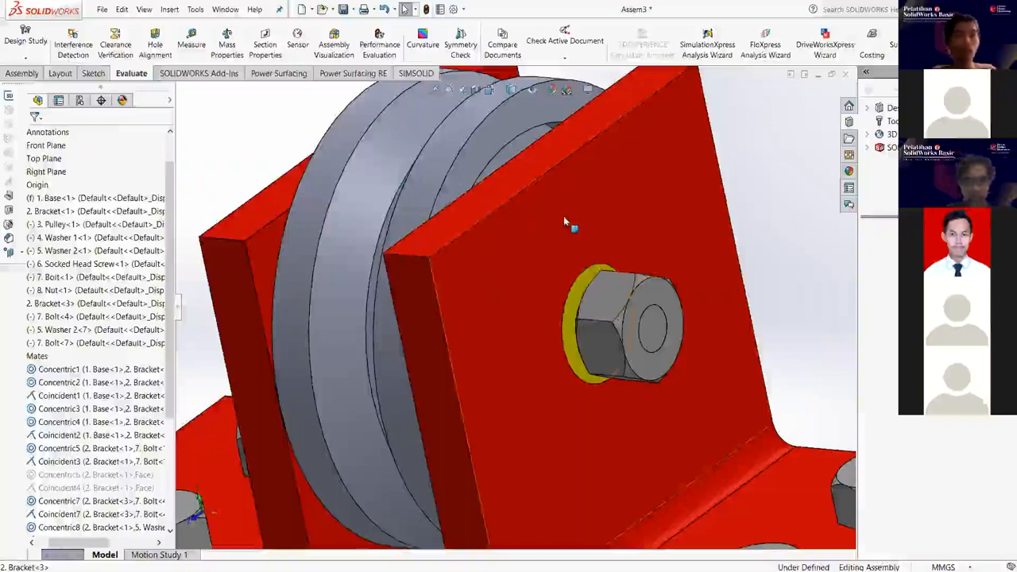
{"action": "scroll", "coordinate": [564, 215], "scroll_direction": "up", "scroll_amount": 3}
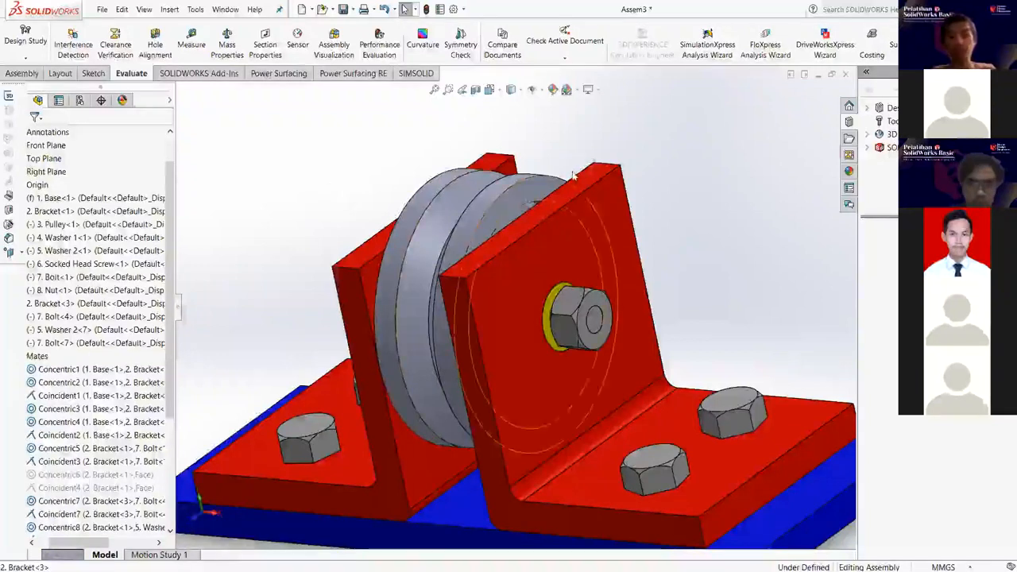
{"action": "middle_click_drag", "start_coordinate": [597, 184], "coordinate": [575, 184]}
{"action": "scroll", "coordinate": [576, 184], "scroll_direction": "up", "scroll_amount": 2}
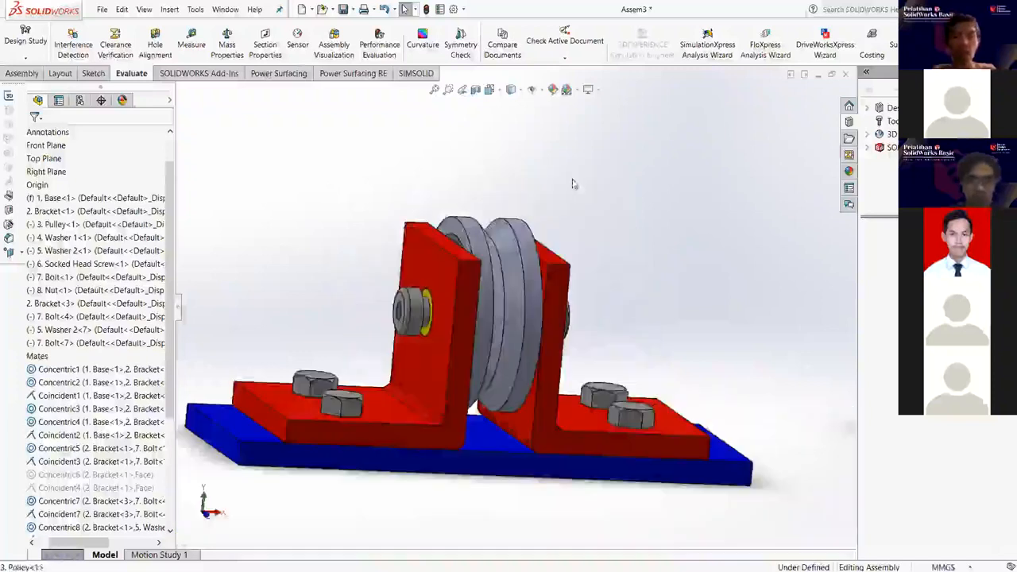
{"action": "scroll", "coordinate": [255, 150], "scroll_direction": "up", "scroll_amount": 2}
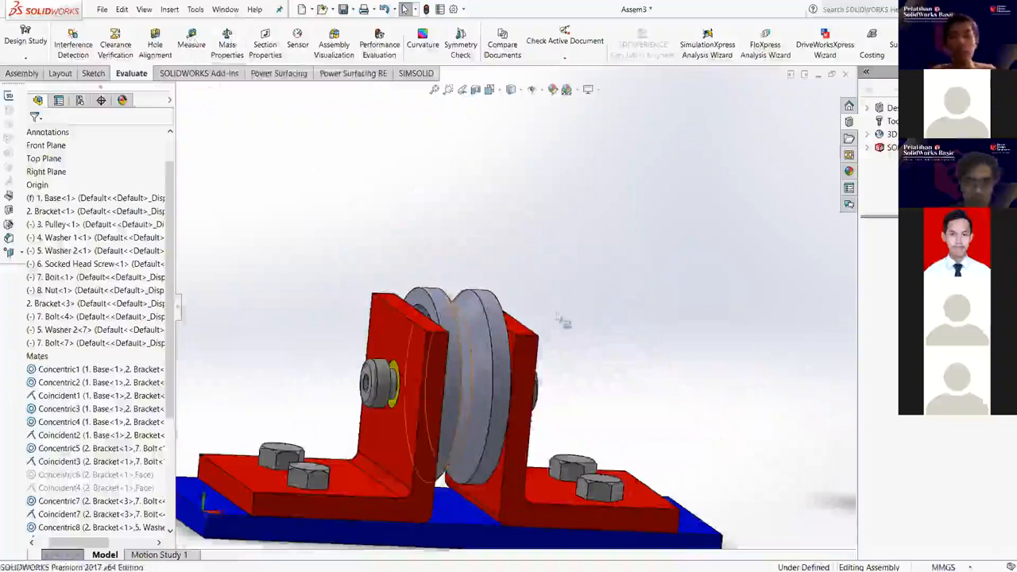
{"action": "scroll", "coordinate": [572, 329], "scroll_direction": "up", "scroll_amount": 3}
{"action": "scroll", "coordinate": [571, 329], "scroll_direction": "up", "scroll_amount": 2}
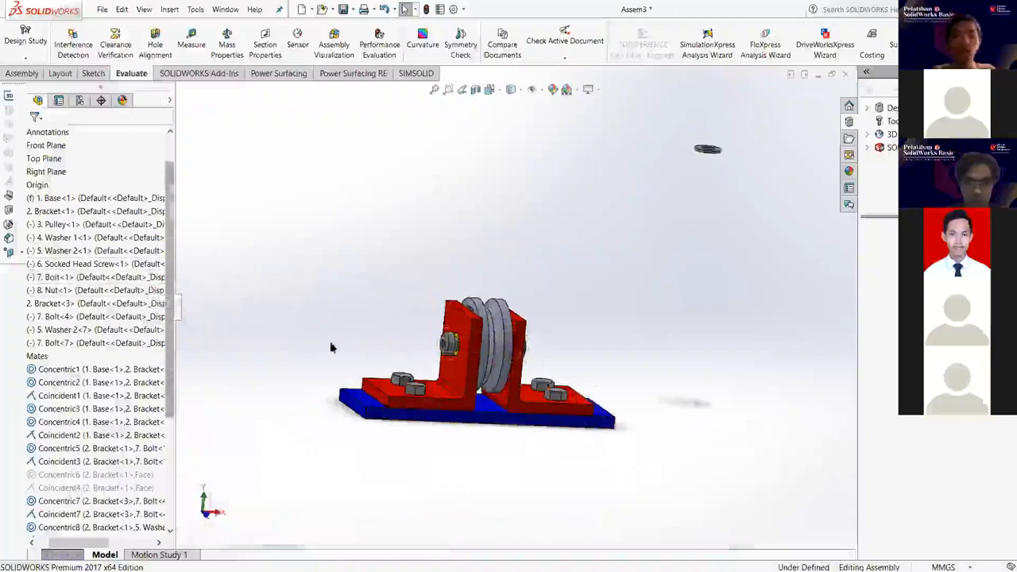
{"action": "scroll", "coordinate": [259, 330], "scroll_direction": "down", "scroll_amount": 1}
{"action": "scroll", "coordinate": [260, 330], "scroll_direction": "down", "scroll_amount": 1}
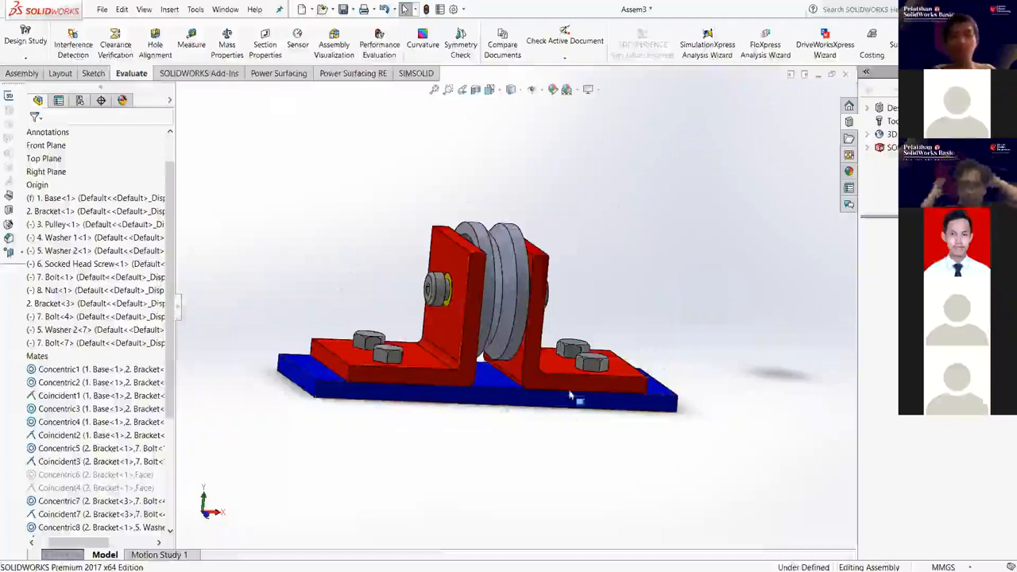
Rebuild the assembly, review its mass, volume and surface area in Mass Properties, and close the report.
{"action": "left_click", "coordinate": [228, 50]}
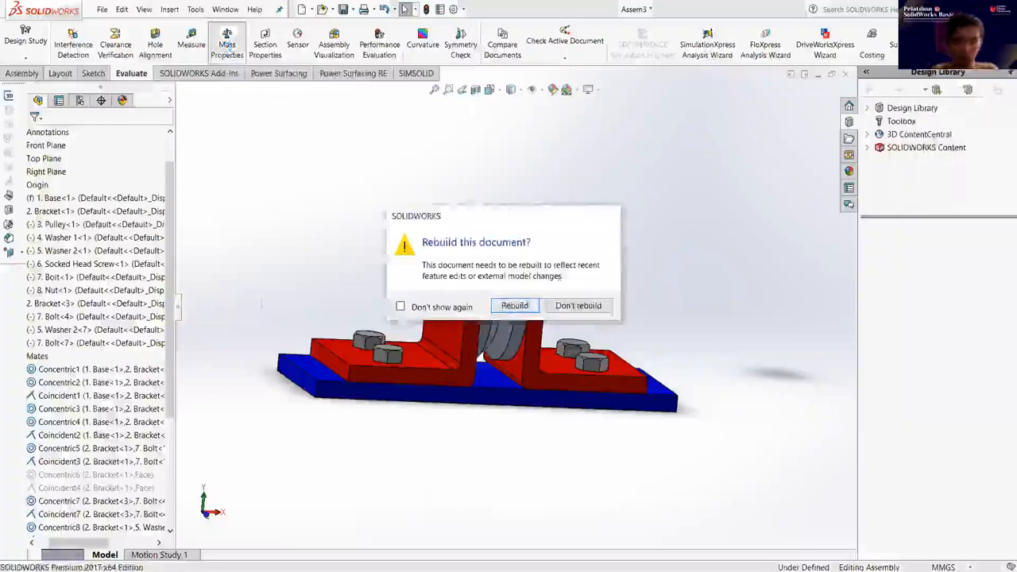
{"action": "key", "text": "Return"}
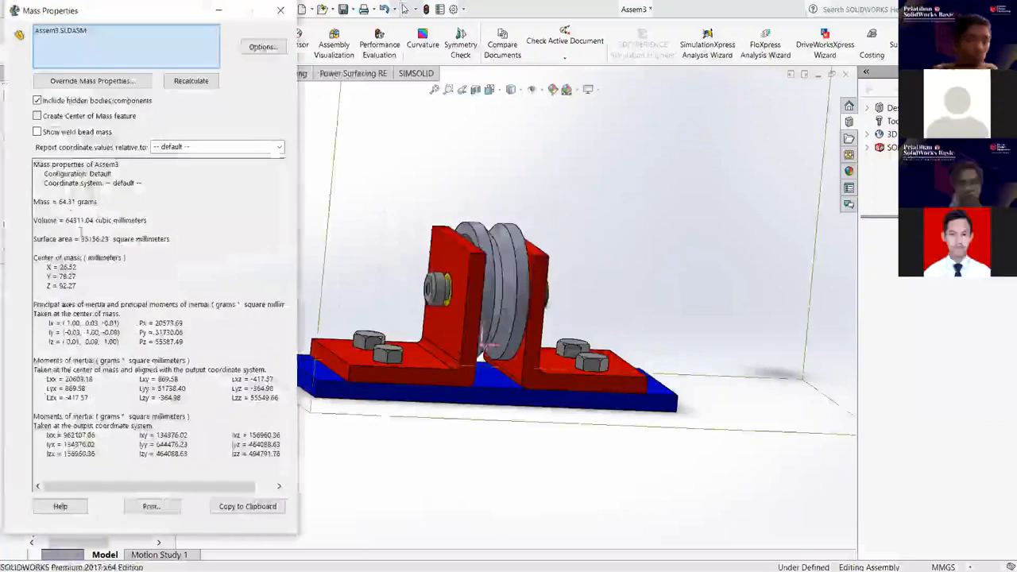
{"action": "left_click_drag", "start_coordinate": [99, 201], "coordinate": [59, 198]}
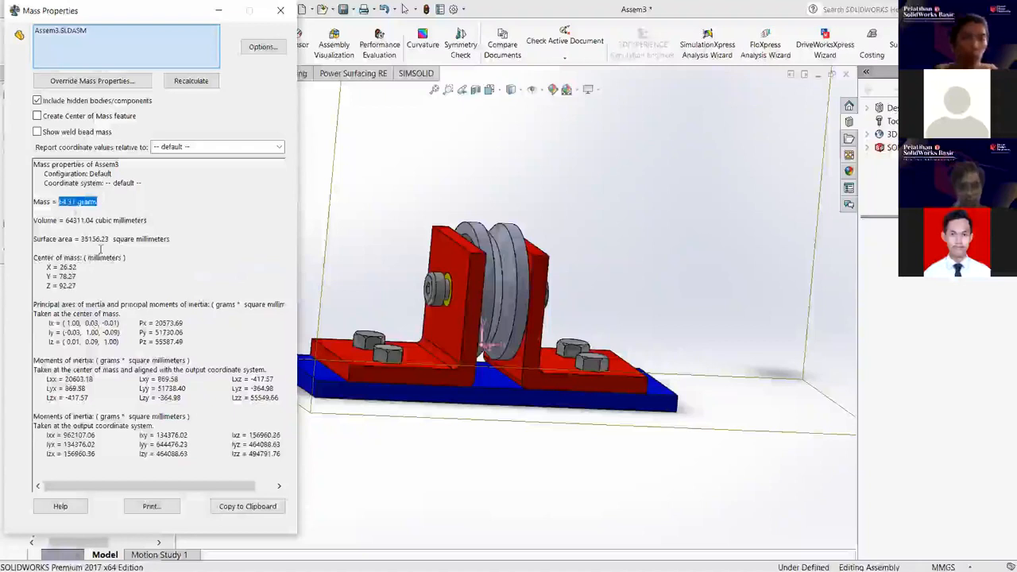
{"action": "left_click", "coordinate": [159, 227]}
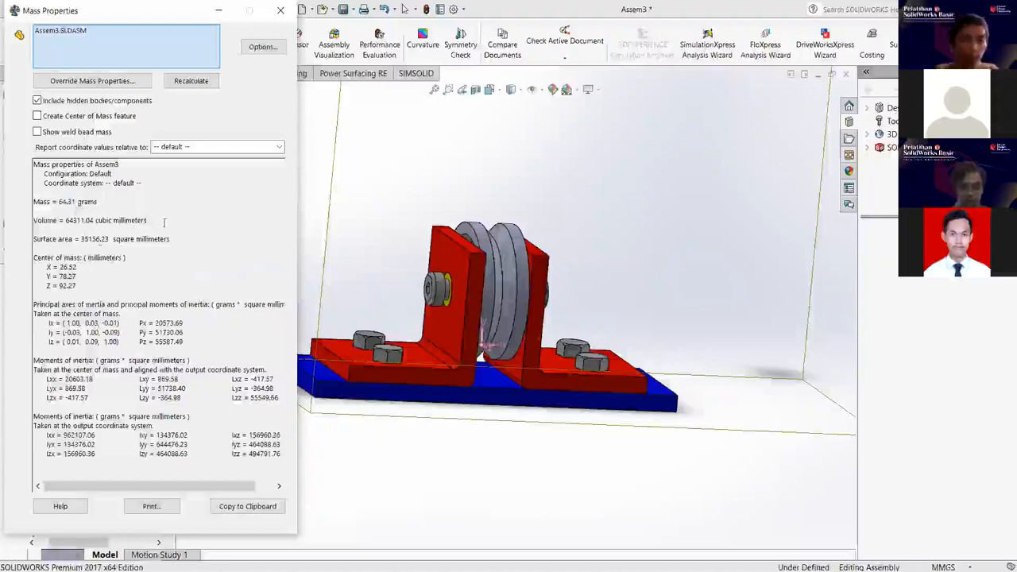
{"action": "left_click_drag", "start_coordinate": [147, 220], "coordinate": [84, 221]}
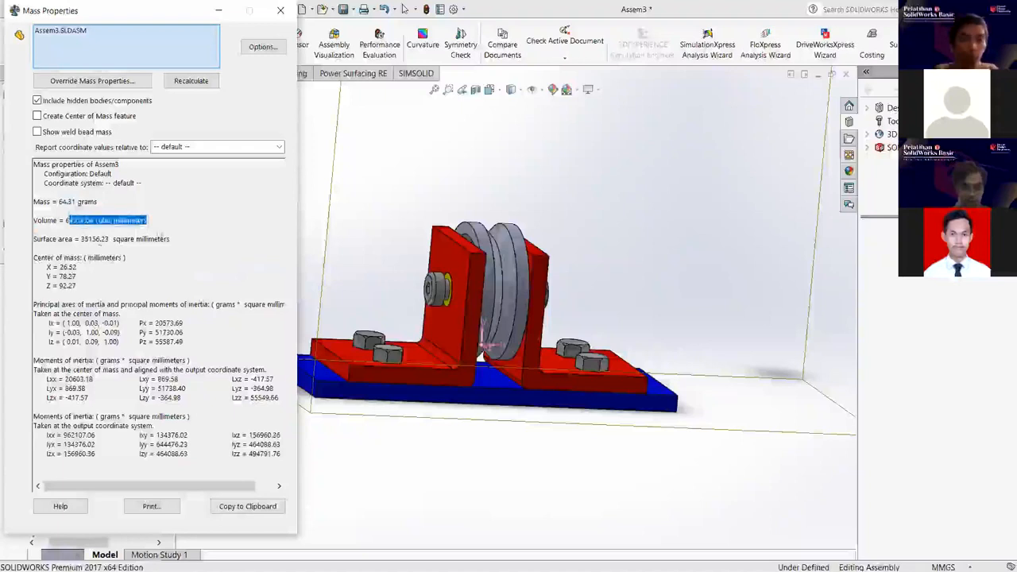
{"action": "triple_click", "coordinate": [133, 231]}
{"action": "left_click_drag", "start_coordinate": [82, 238], "coordinate": [171, 239]}
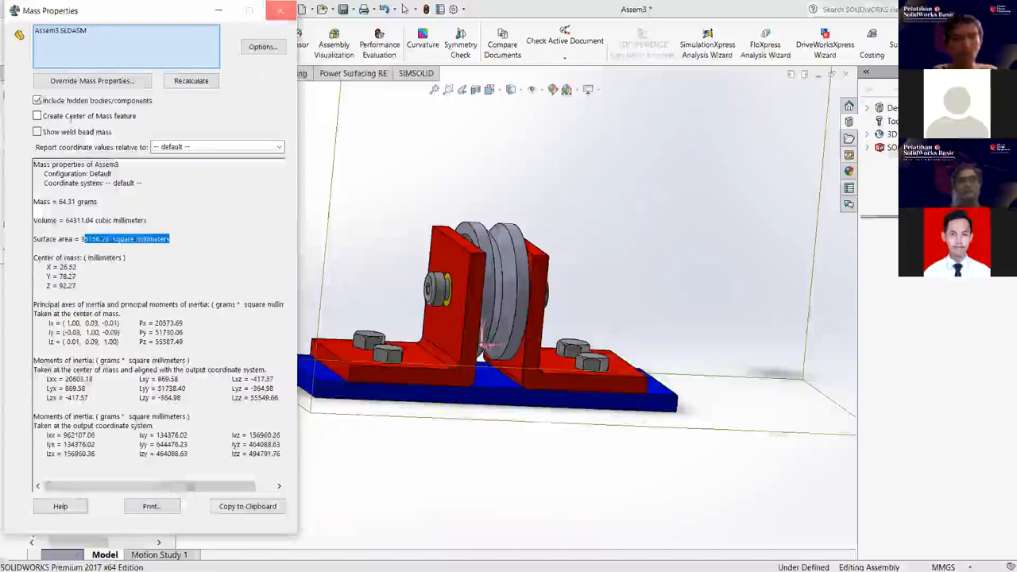
{"action": "left_click", "coordinate": [280, 10]}
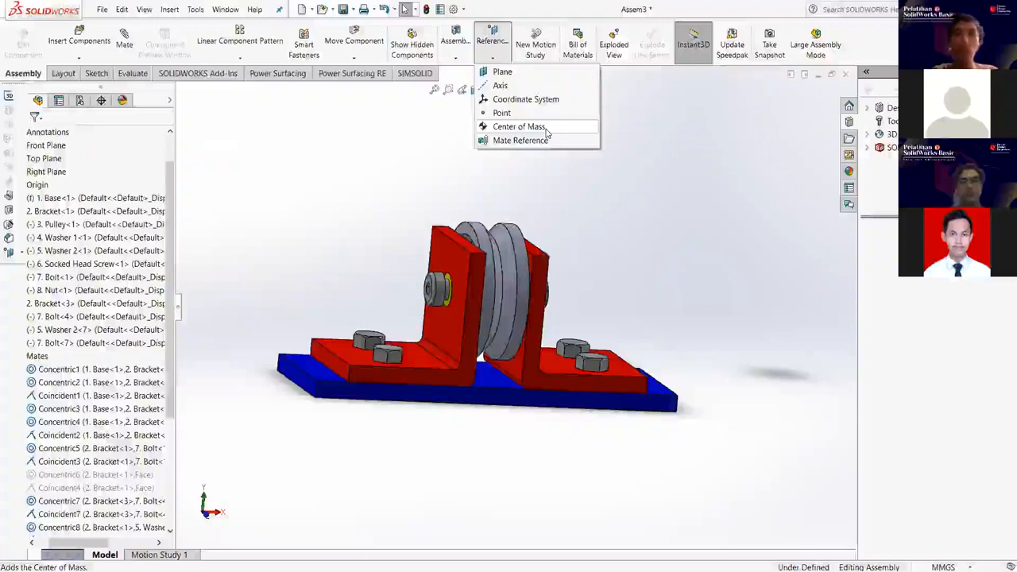
Add a Center of Mass feature to the assembly, look for its marker in the model, and delete the feature.
{"action": "left_click", "coordinate": [546, 131]}
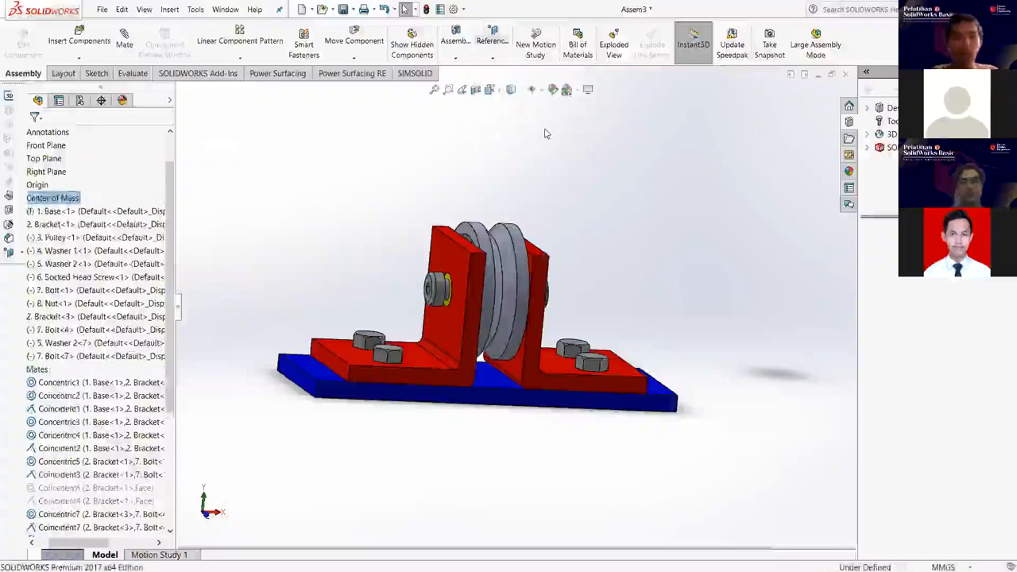
{"action": "middle_click_drag", "start_coordinate": [507, 287], "coordinate": [434, 306]}
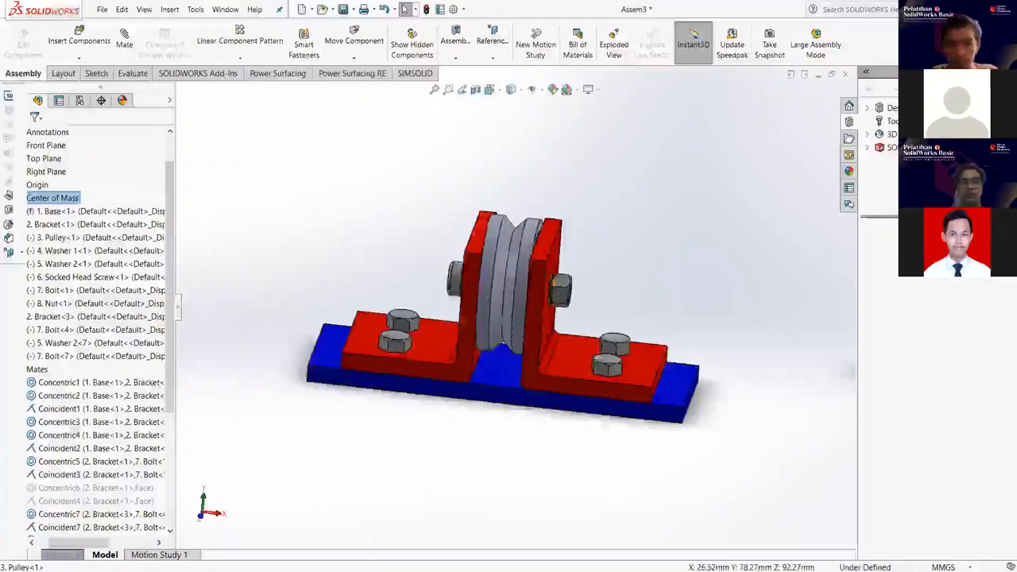
{"action": "scroll", "coordinate": [558, 290], "scroll_direction": "down", "scroll_amount": 8}
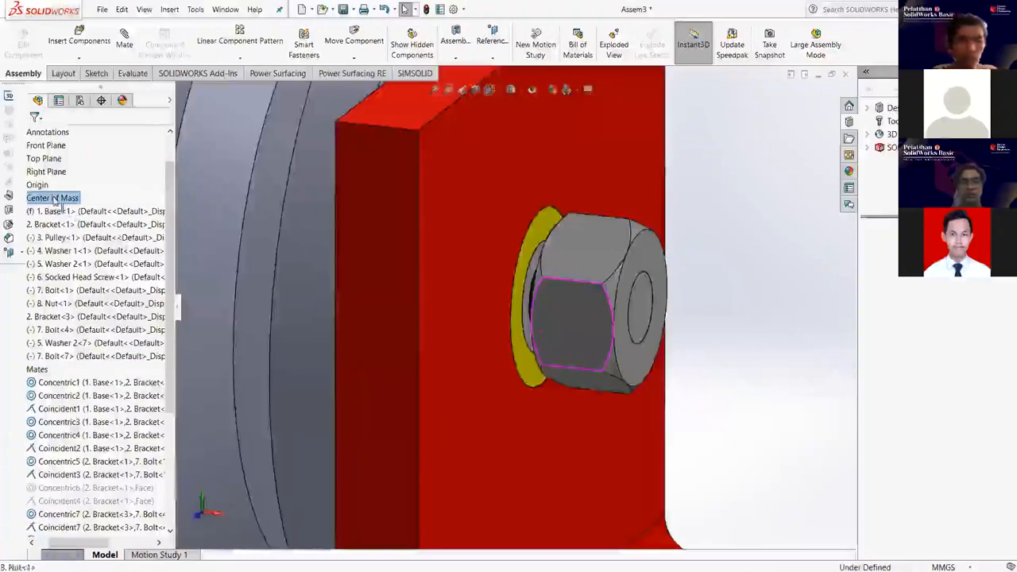
{"action": "scroll", "coordinate": [578, 319], "scroll_direction": "up", "scroll_amount": 10}
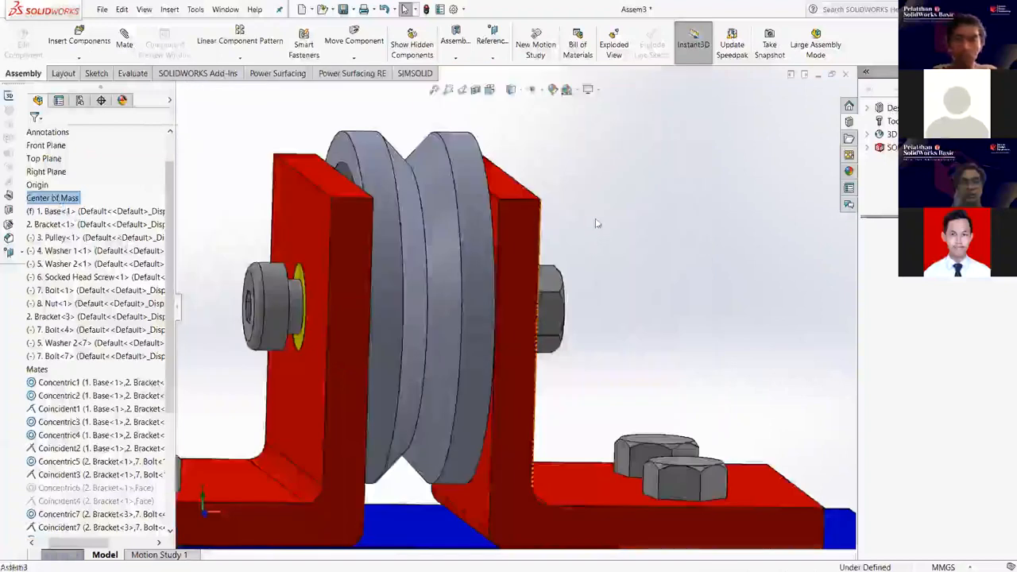
{"action": "key", "text": "Delete"}
{"action": "key", "text": "Return"}
Select all the assembled components, add a Center of Mass feature again, and look for its marker in the model.
{"action": "scroll", "coordinate": [621, 273], "scroll_direction": "up", "scroll_amount": 10}
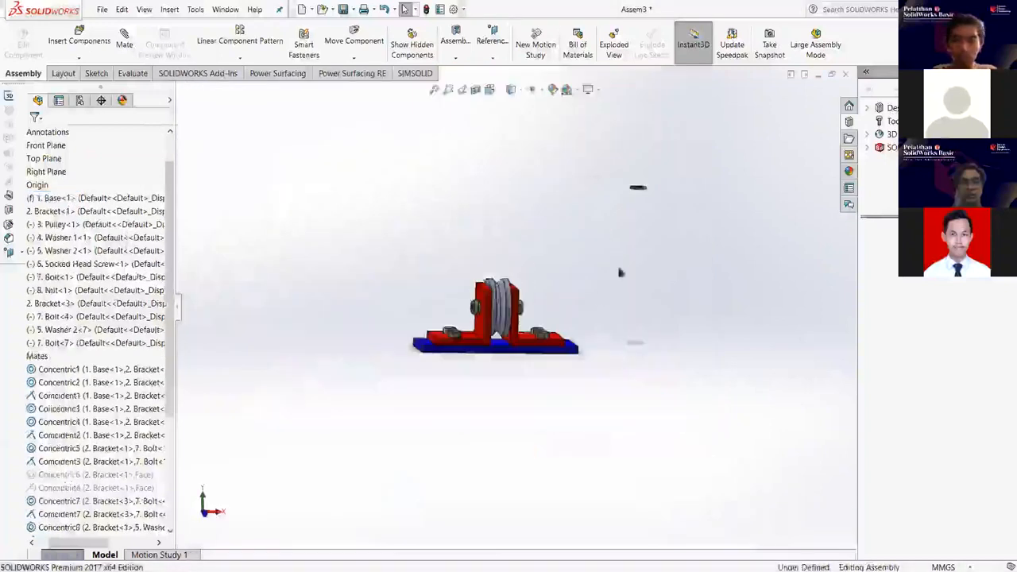
{"action": "left_click_drag", "start_coordinate": [386, 399], "coordinate": [635, 240]}
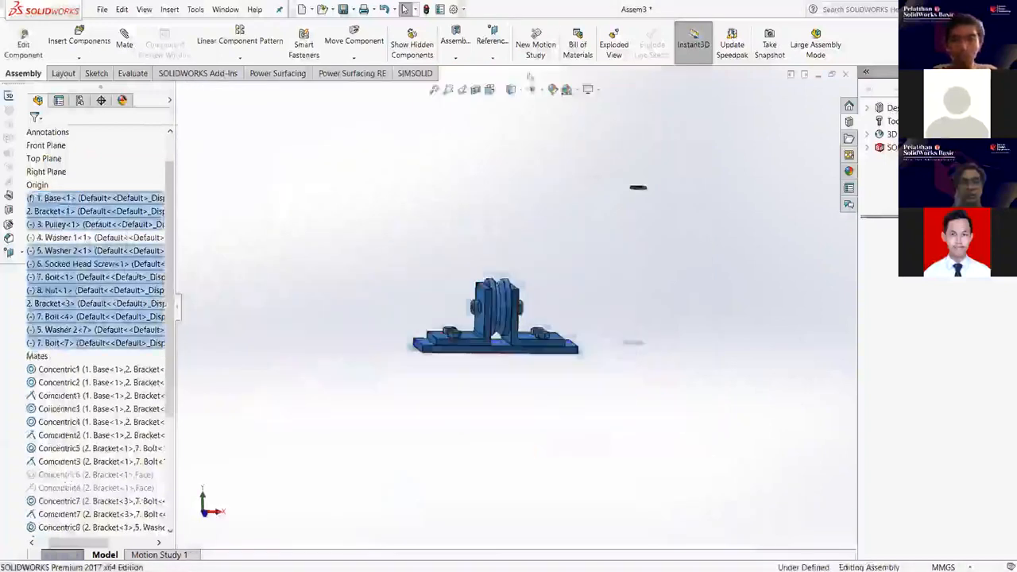
{"action": "left_click", "coordinate": [493, 57]}
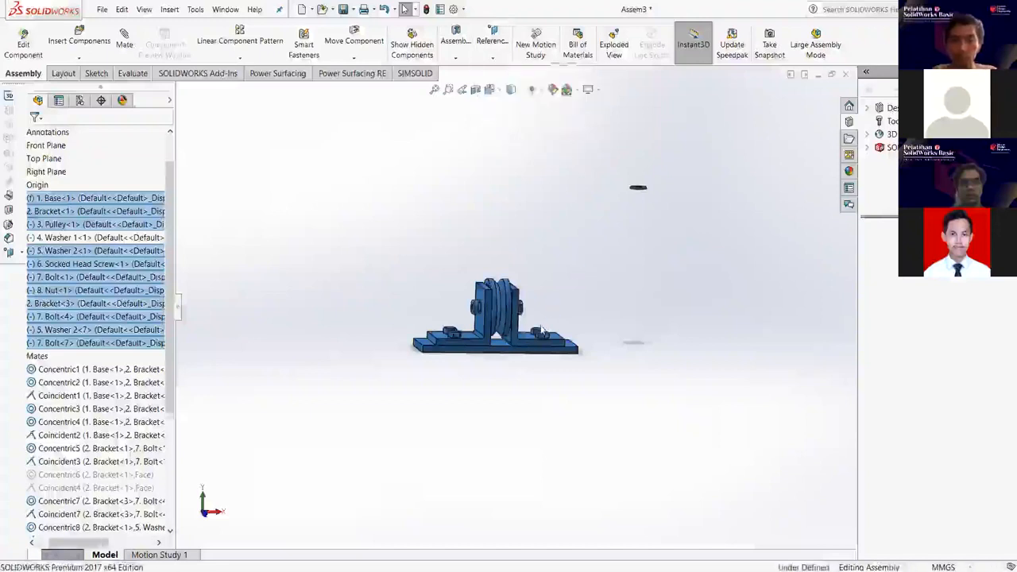
{"action": "scroll", "coordinate": [470, 181], "scroll_direction": "down", "scroll_amount": 5}
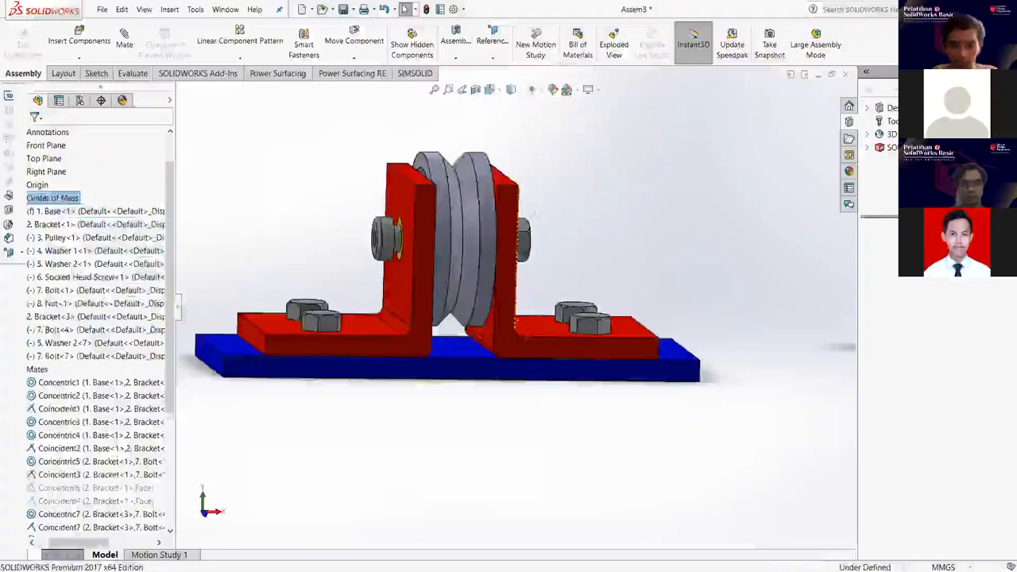
{"action": "scroll", "coordinate": [556, 406], "scroll_direction": "down", "scroll_amount": 3}
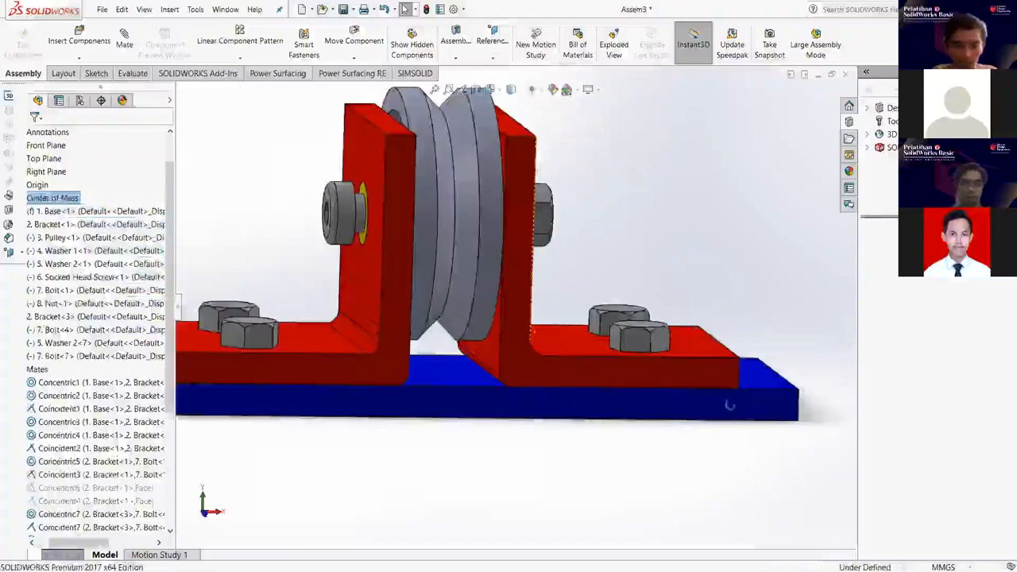
{"action": "middle_click_drag", "start_coordinate": [758, 438], "coordinate": [667, 448]}
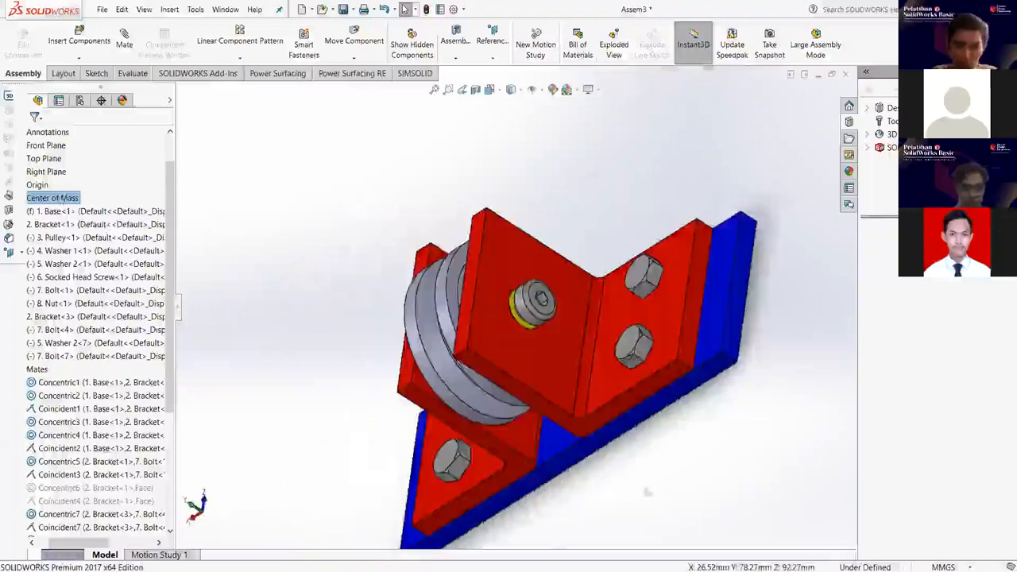
{"action": "right_click", "coordinate": [62, 200]}
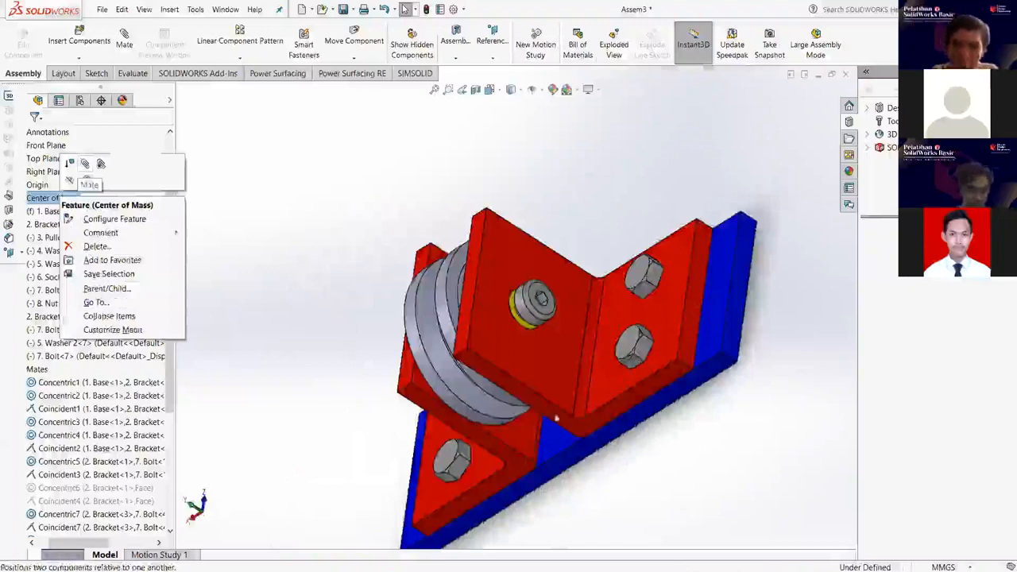
{"action": "left_click", "coordinate": [518, 539]}
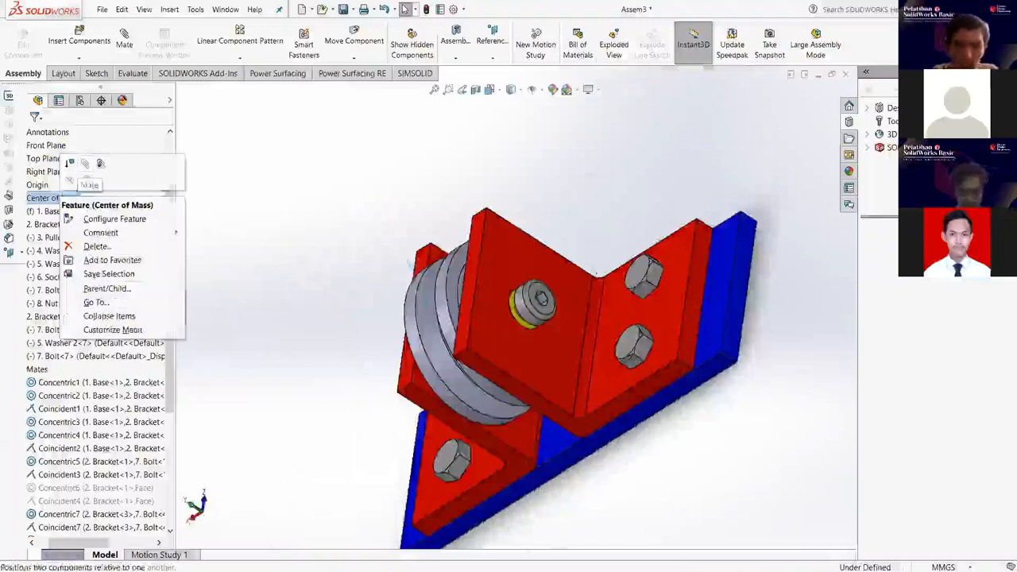
Delete the Center of Mass feature from the assembly.
{"action": "middle_click_drag", "start_coordinate": [506, 465], "coordinate": [358, 445]}
{"action": "scroll", "coordinate": [433, 299], "scroll_direction": "down", "scroll_amount": 5}
{"action": "key", "text": "ctrl+7"}
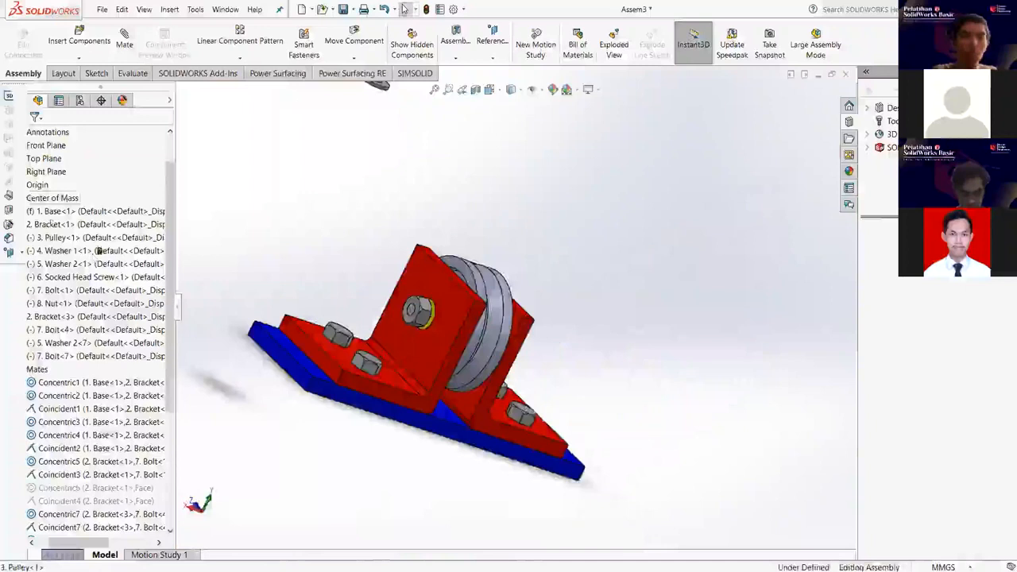
{"action": "left_click", "coordinate": [53, 198]}
{"action": "key", "text": "Delete"}
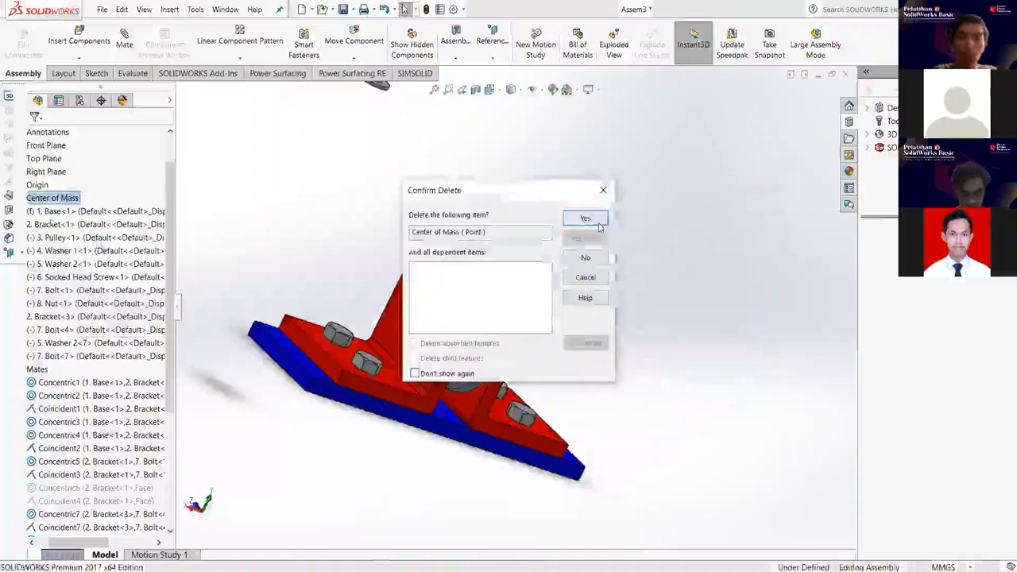
{"action": "left_click", "coordinate": [586, 220]}
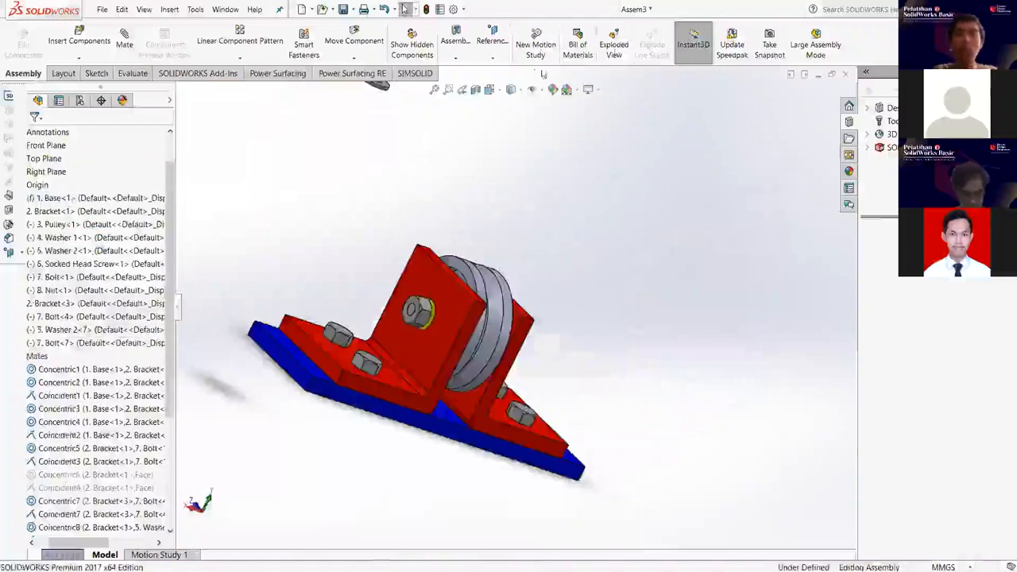
{"action": "left_click", "coordinate": [494, 59]}
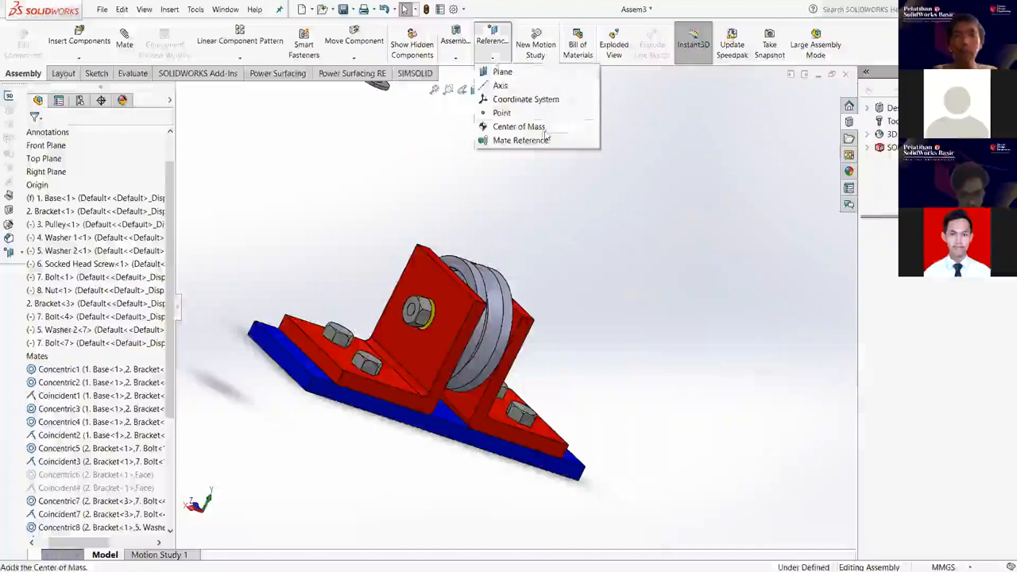
{"action": "left_click", "coordinate": [284, 145]}
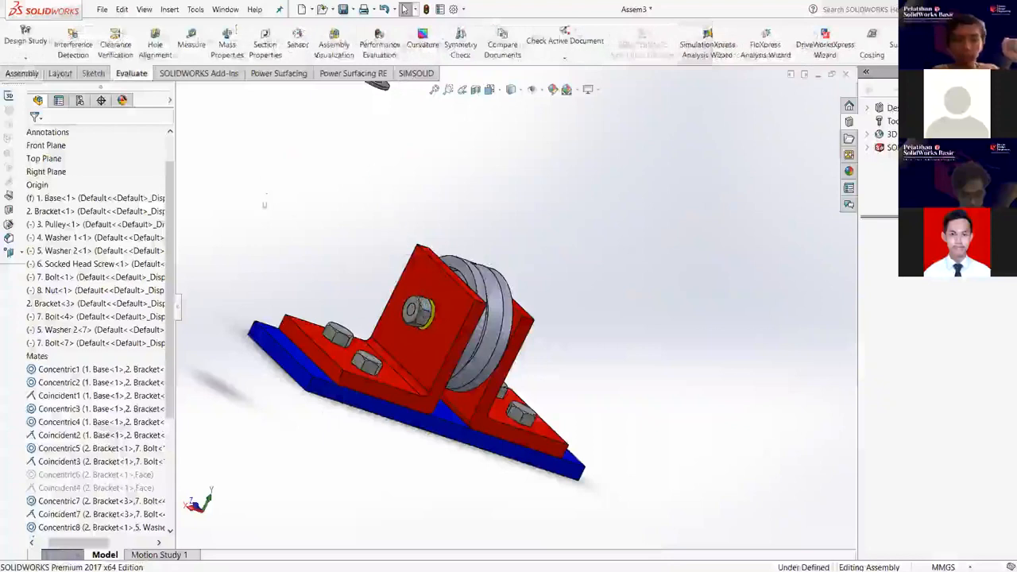
{"action": "middle_click_drag", "start_coordinate": [263, 188], "coordinate": [278, 255]}
{"action": "scroll", "coordinate": [279, 412], "scroll_direction": "down", "scroll_amount": 6}
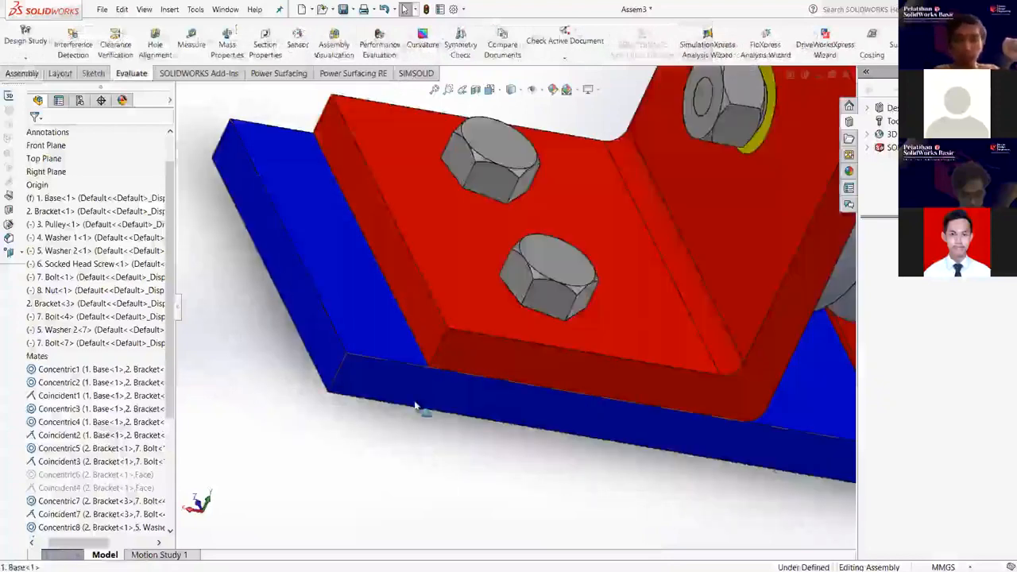
Examine how the brackets sit on the base plate, checking the base's long front edge and the exposed margins at both ends.
{"action": "scroll", "coordinate": [397, 291], "scroll_direction": "down", "scroll_amount": 4}
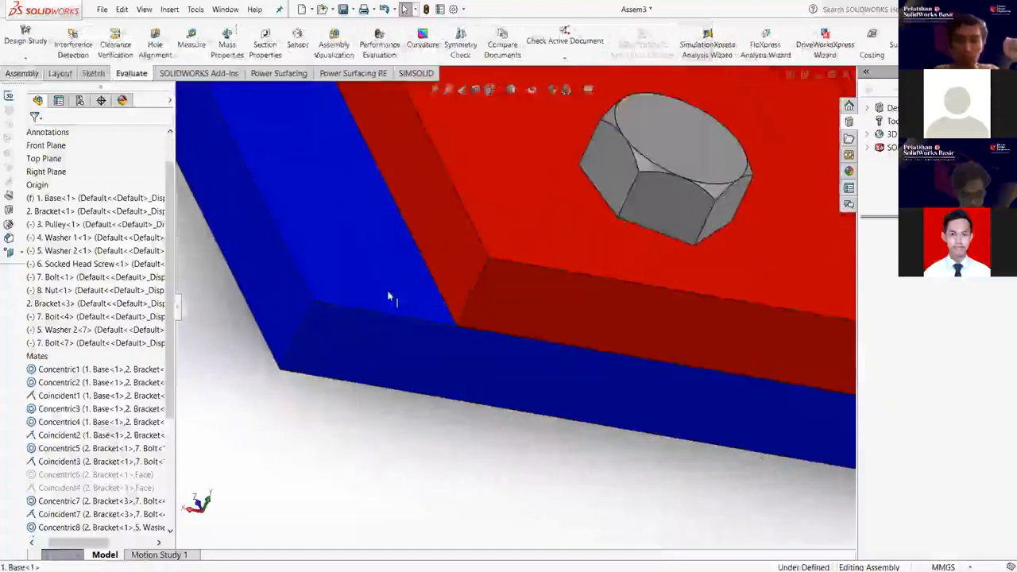
{"action": "scroll", "coordinate": [388, 296], "scroll_direction": "down", "scroll_amount": 2}
{"action": "left_click", "coordinate": [488, 358]}
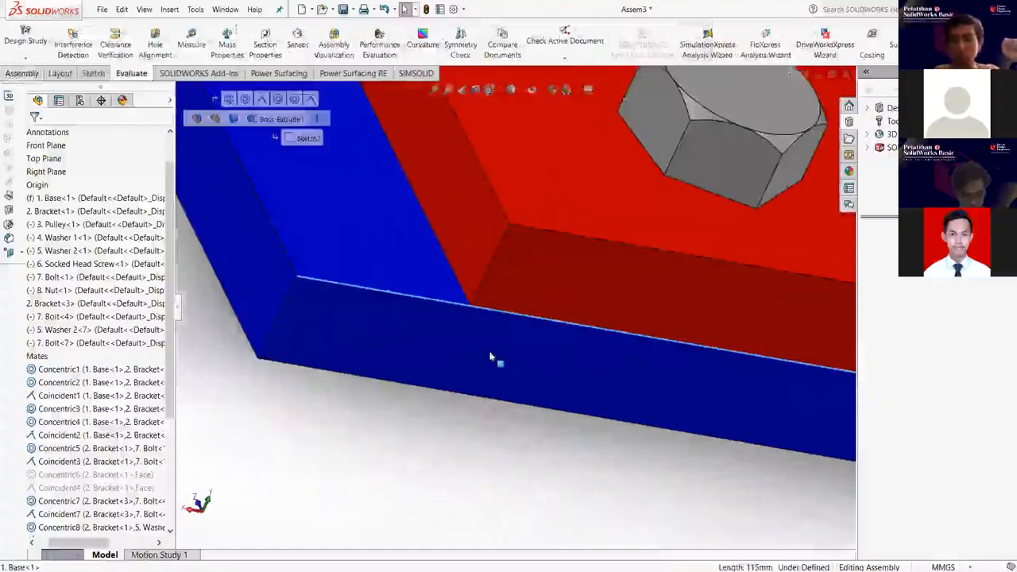
{"action": "middle_click_drag", "start_coordinate": [609, 350], "coordinate": [620, 352]}
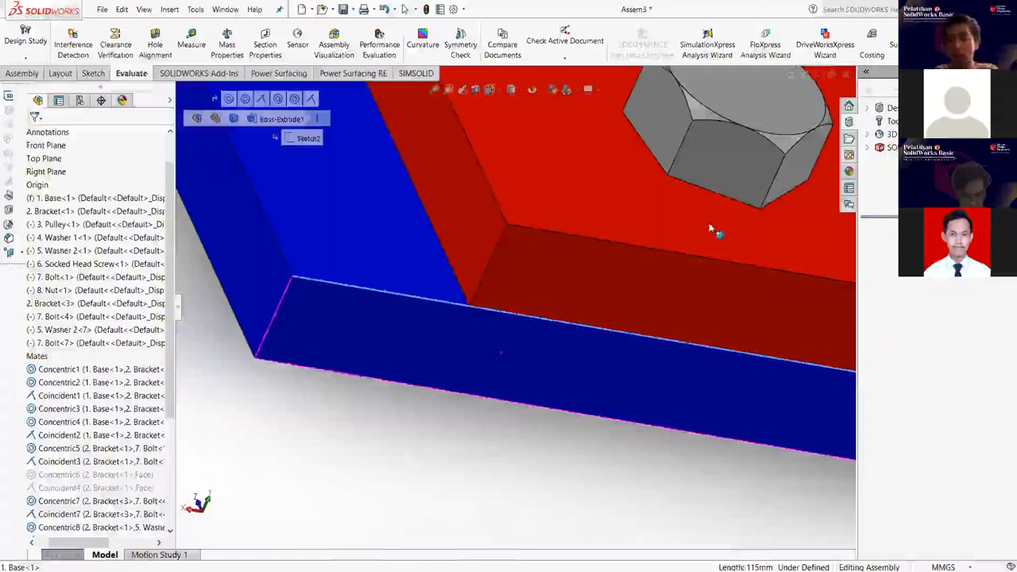
{"action": "scroll", "coordinate": [794, 300], "scroll_direction": "up", "scroll_amount": 4}
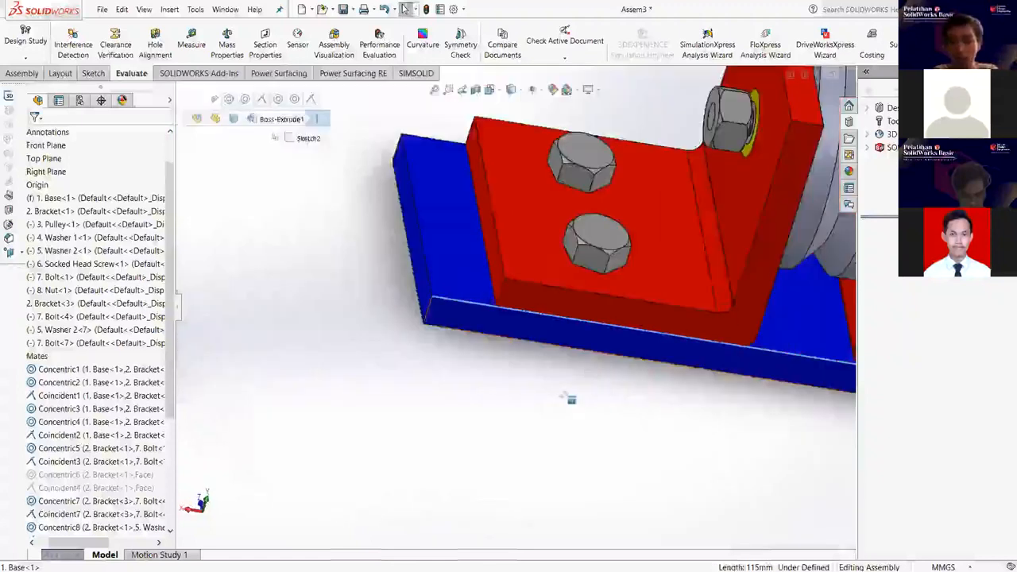
{"action": "scroll", "coordinate": [586, 377], "scroll_direction": "up", "scroll_amount": 3}
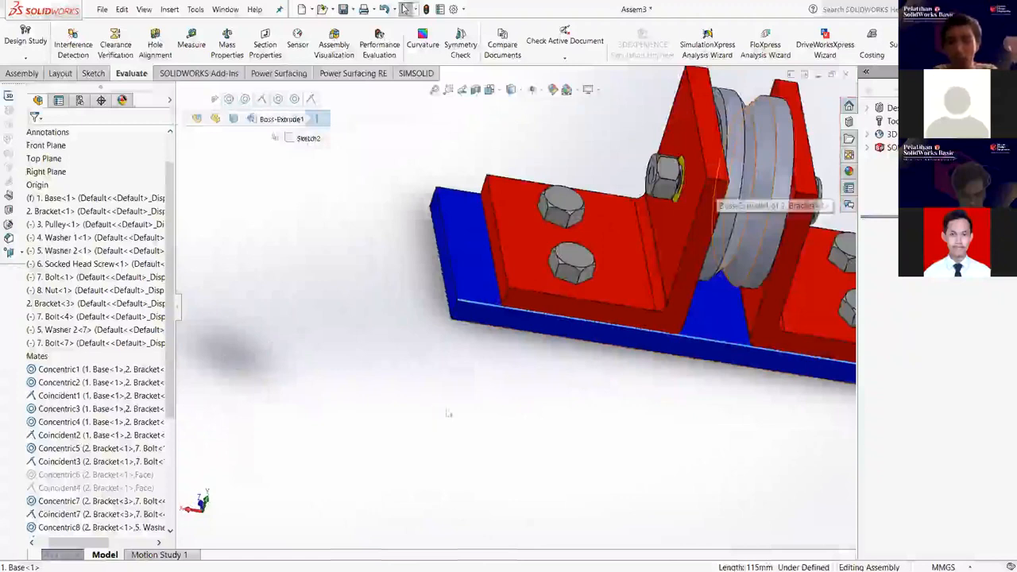
{"action": "scroll", "coordinate": [561, 382], "scroll_direction": "down", "scroll_amount": 3}
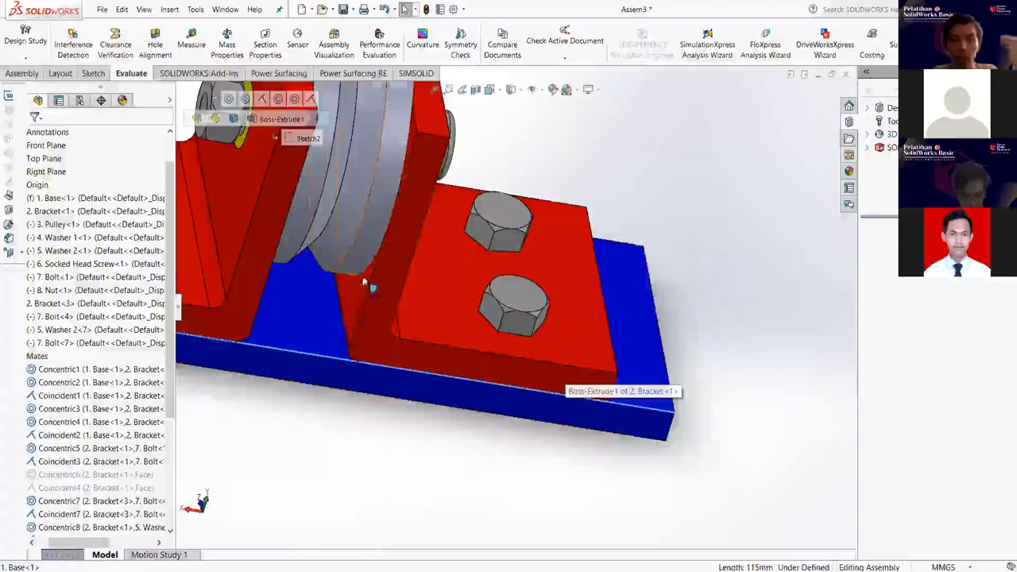
{"action": "scroll", "coordinate": [362, 288], "scroll_direction": "up", "scroll_amount": 3}
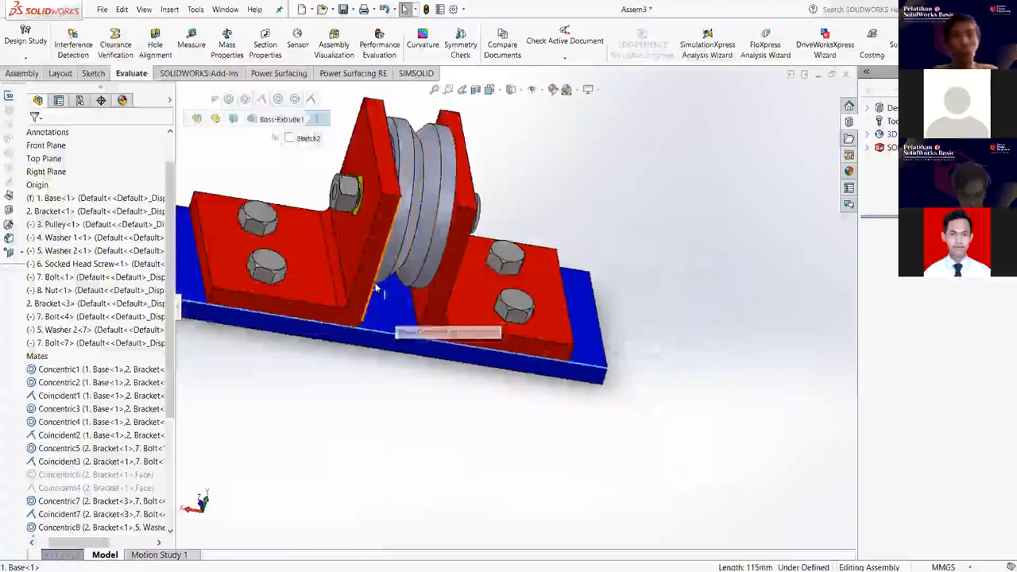
{"action": "scroll", "coordinate": [452, 317], "scroll_direction": "up", "scroll_amount": 2}
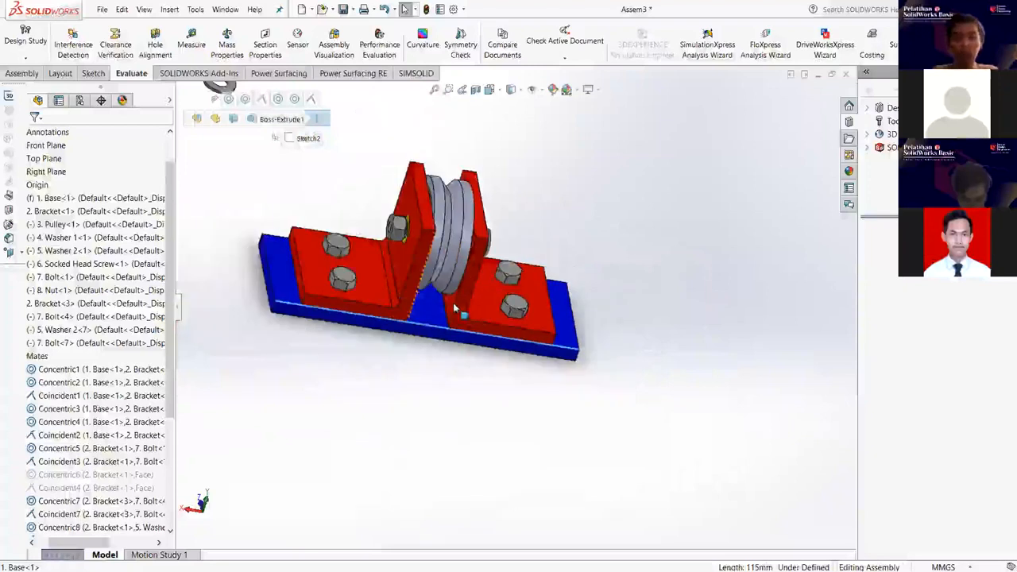
{"action": "scroll", "coordinate": [454, 311], "scroll_direction": "up", "scroll_amount": 3}
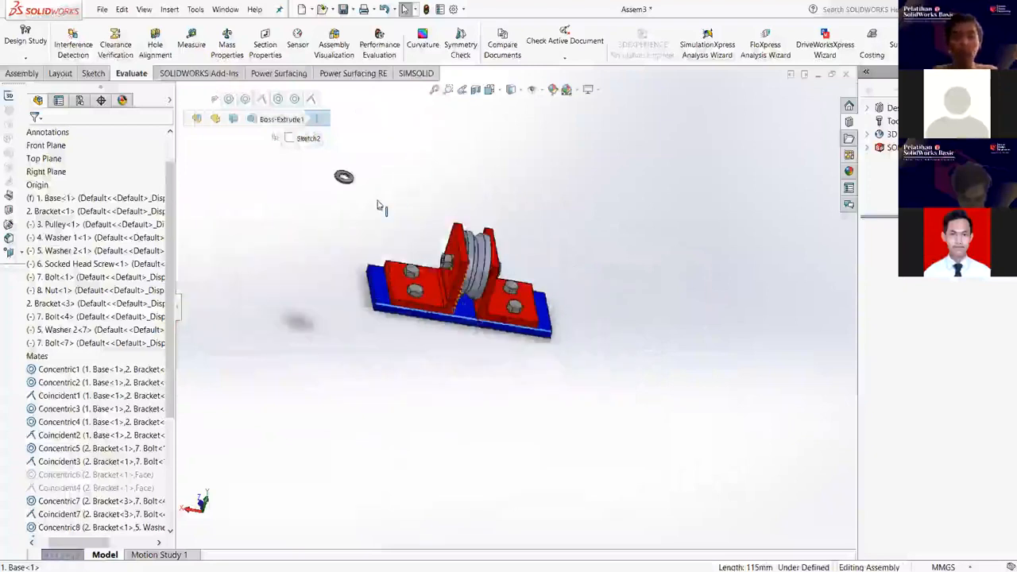
{"action": "scroll", "coordinate": [448, 260], "scroll_direction": "down", "scroll_amount": 4}
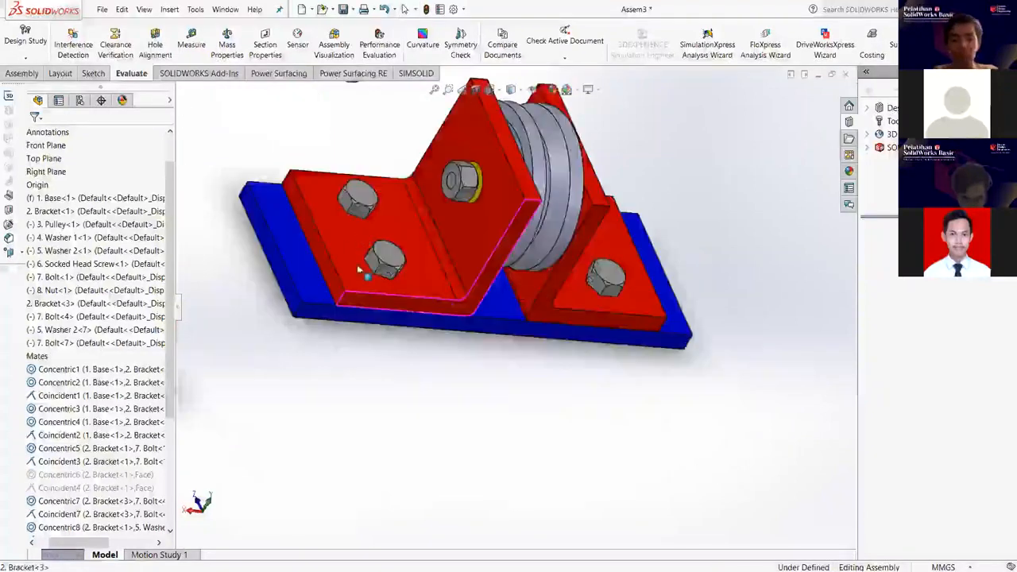
Measure the distance between the base's end face and the parallel end face of the adjacent bracket, then close the measurement.
{"action": "scroll", "coordinate": [374, 267], "scroll_direction": "down", "scroll_amount": 4}
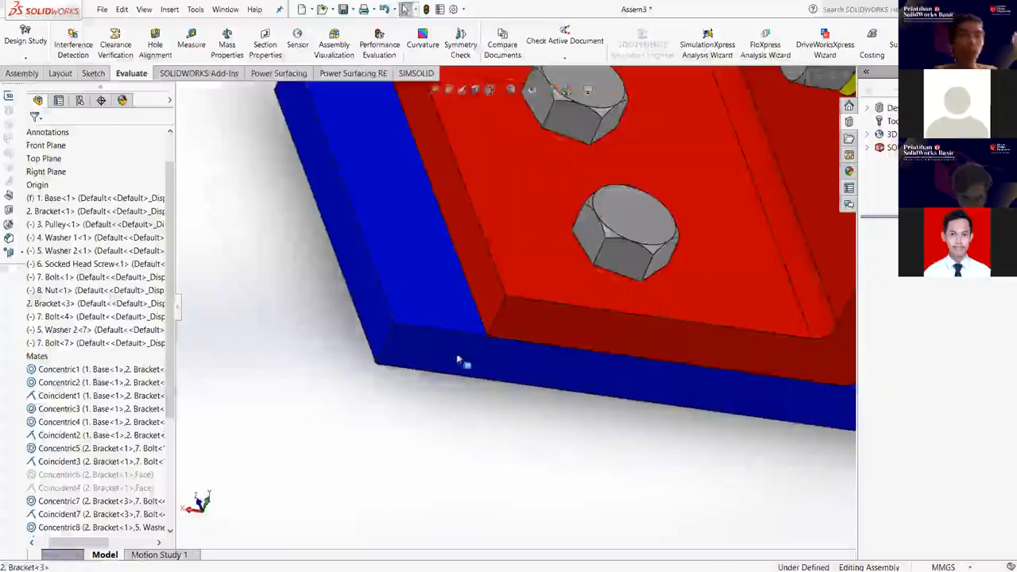
{"action": "left_click", "coordinate": [200, 47]}
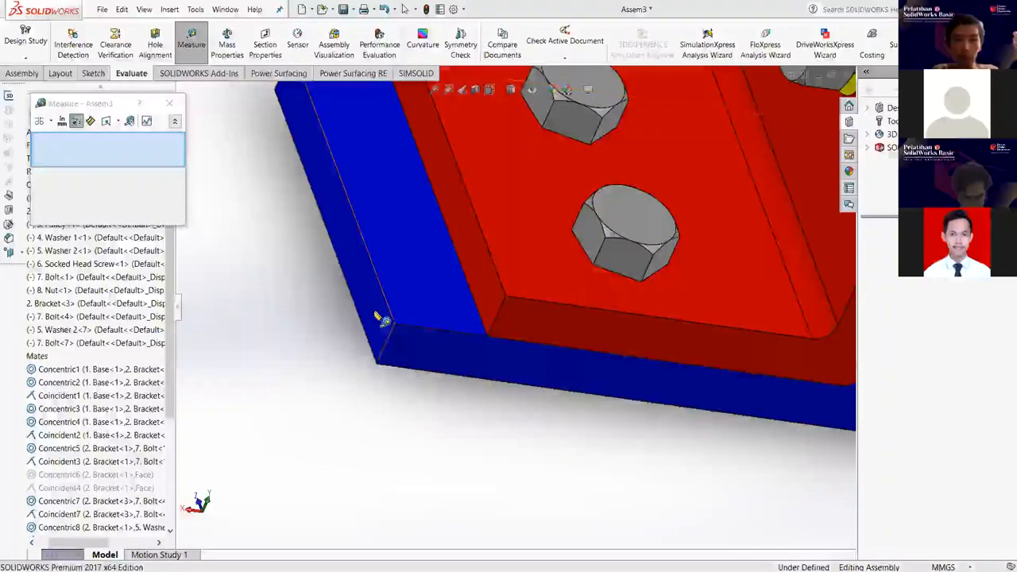
{"action": "left_click", "coordinate": [490, 281]}
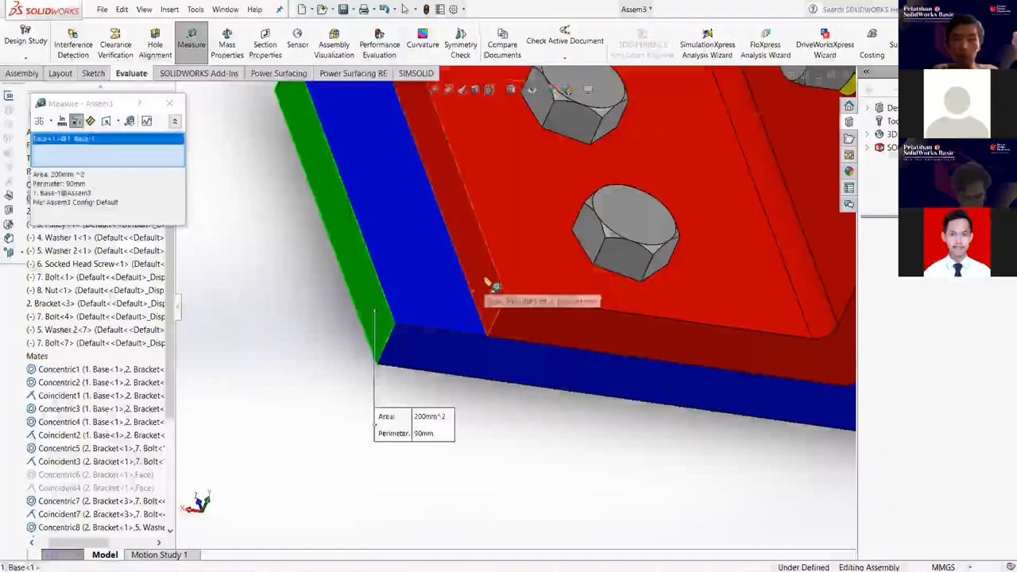
{"action": "left_click", "coordinate": [489, 283]}
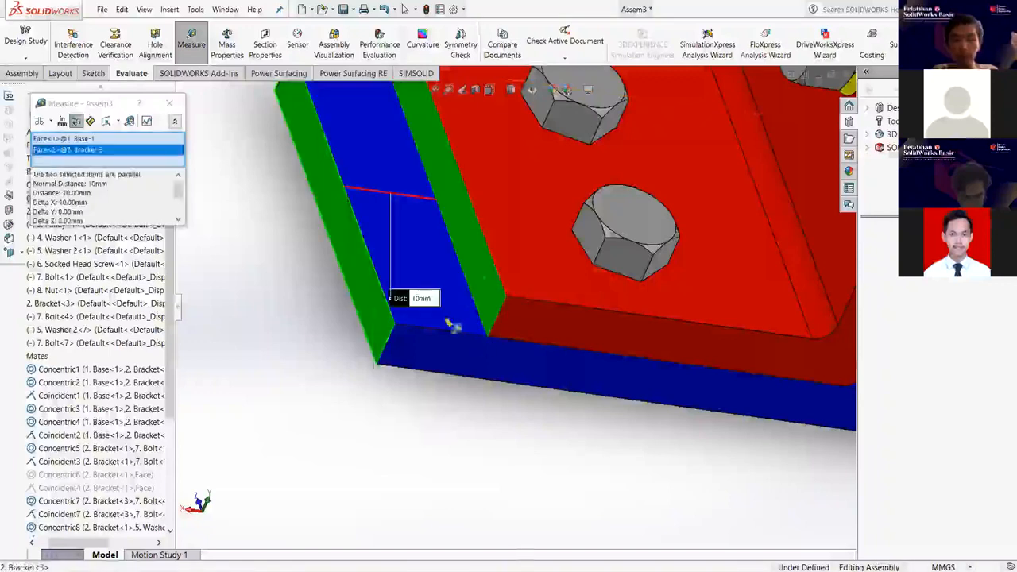
{"action": "scroll", "coordinate": [397, 290], "scroll_direction": "down", "scroll_amount": 1}
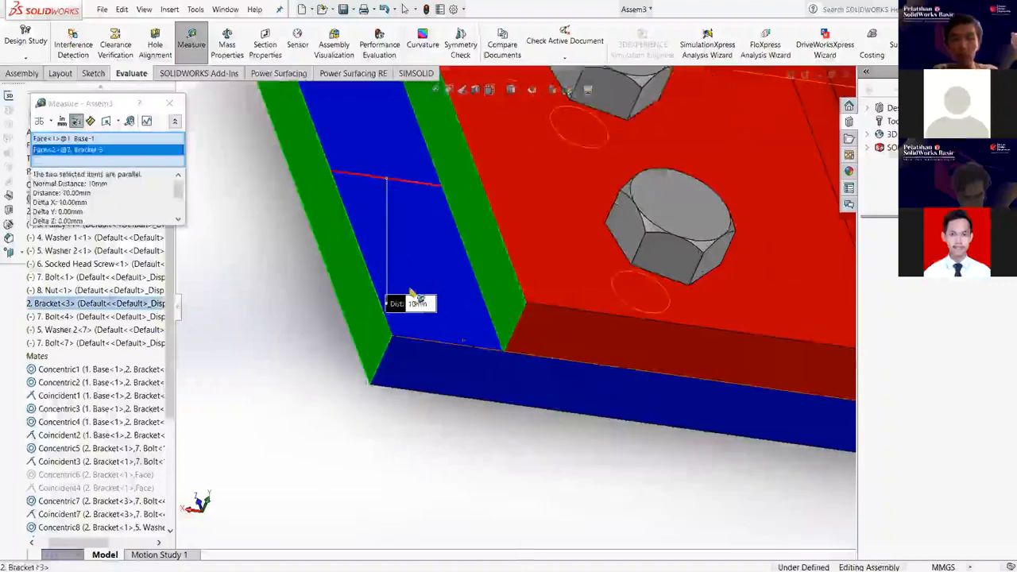
{"action": "scroll", "coordinate": [434, 231], "scroll_direction": "down", "scroll_amount": 1}
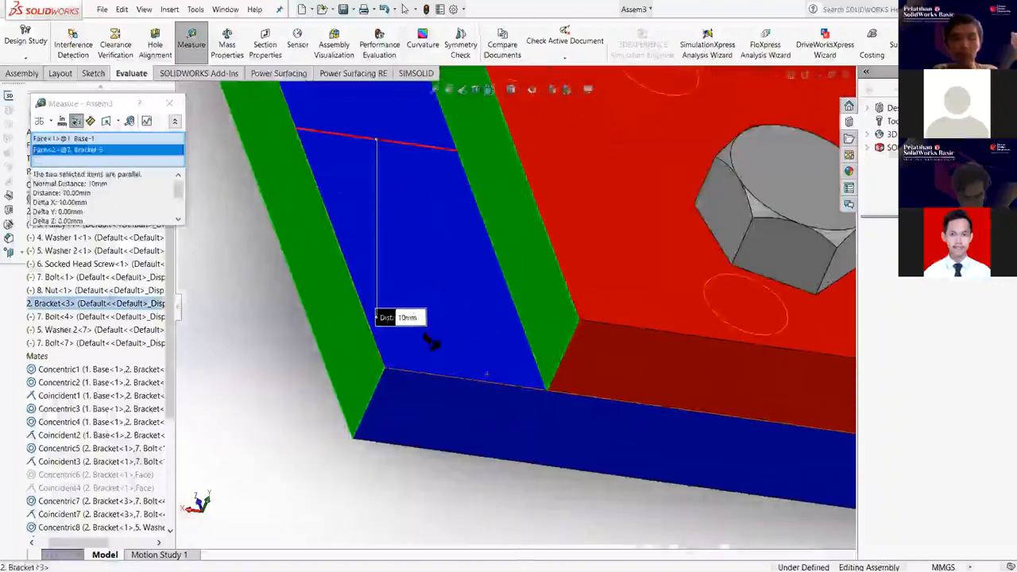
{"action": "scroll", "coordinate": [429, 340], "scroll_direction": "down", "scroll_amount": 1}
{"action": "scroll", "coordinate": [429, 340], "scroll_direction": "up", "scroll_amount": 1}
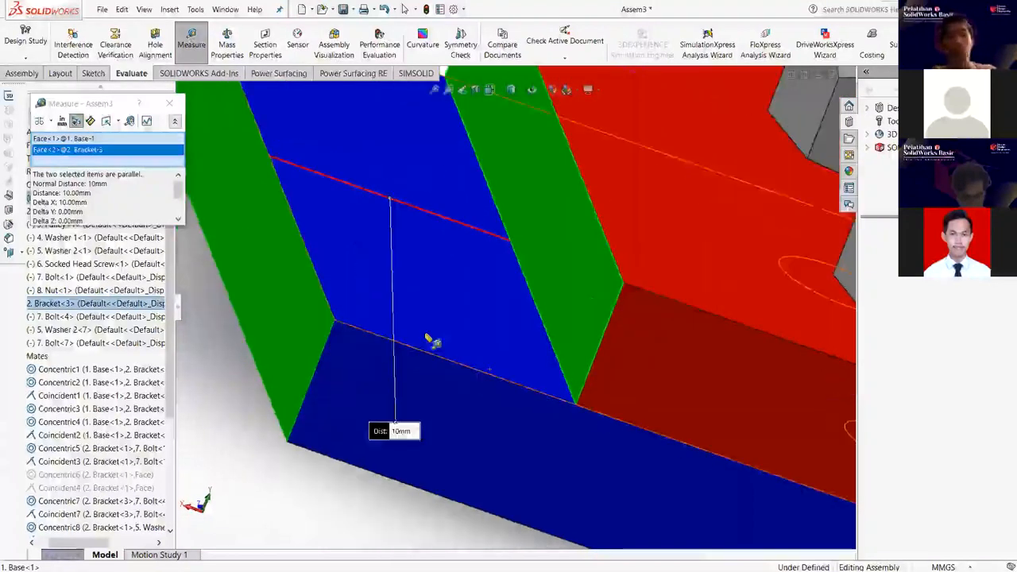
{"action": "scroll", "coordinate": [432, 340], "scroll_direction": "up", "scroll_amount": 2}
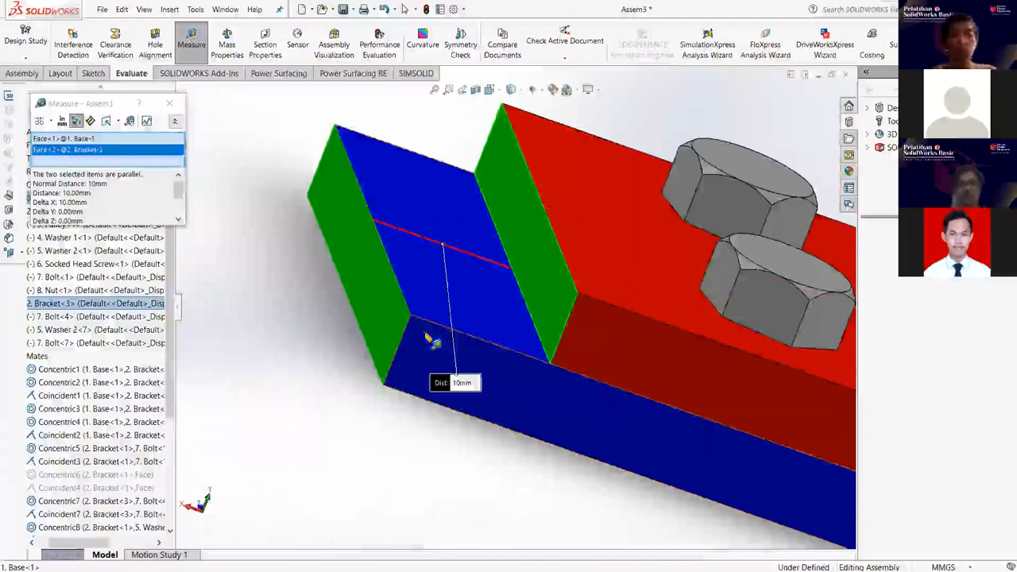
{"action": "key", "text": "Escape"}
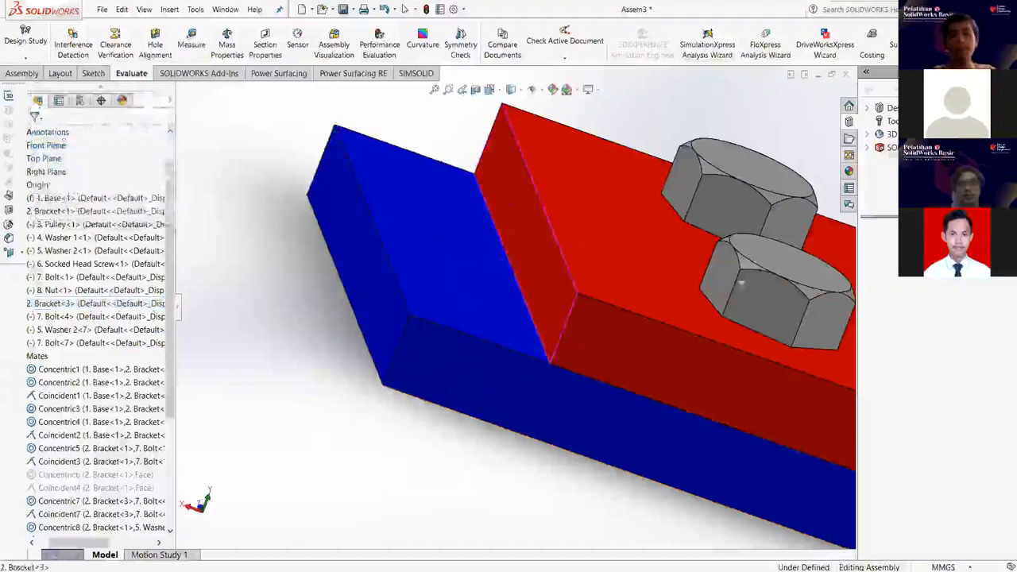
Move the loose Washer 1 from its distant position to just beside the pulley brackets, near the nut.
{"action": "scroll", "coordinate": [584, 317], "scroll_direction": "up", "scroll_amount": 5}
{"action": "scroll", "coordinate": [674, 295], "scroll_direction": "down", "scroll_amount": 3}
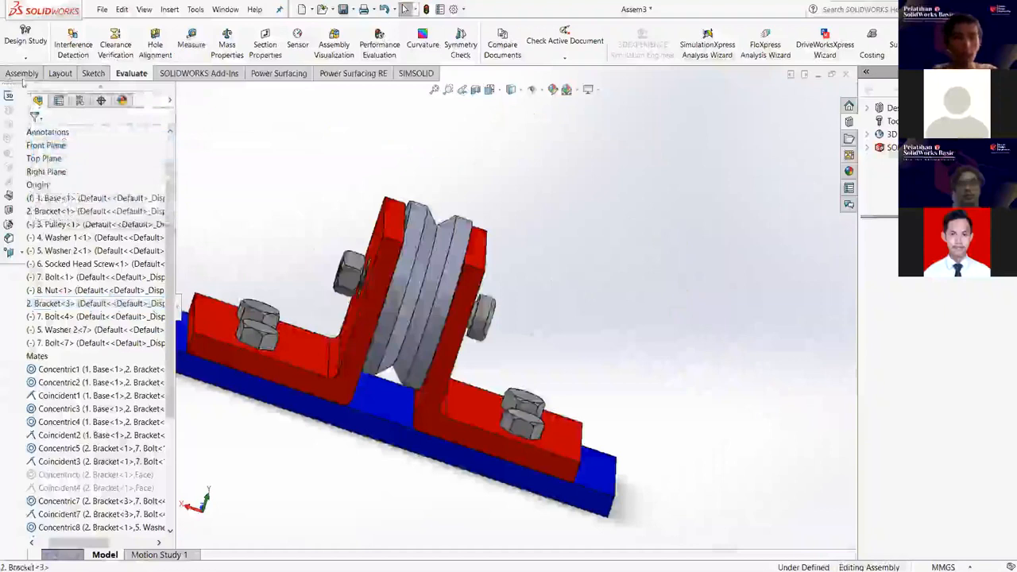
{"action": "scroll", "coordinate": [425, 250], "scroll_direction": "up", "scroll_amount": 4}
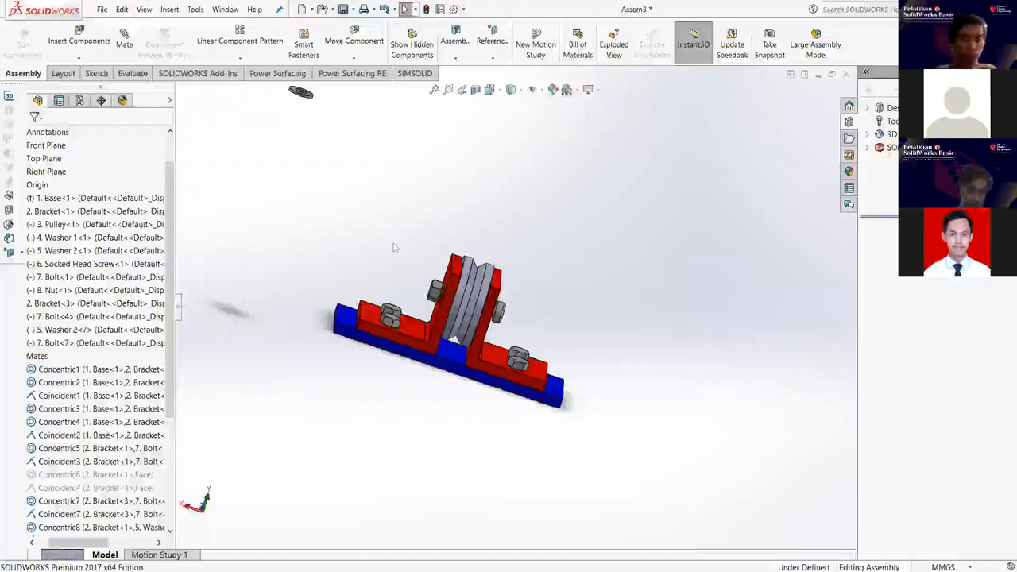
{"action": "scroll", "coordinate": [375, 218], "scroll_direction": "down", "scroll_amount": 2}
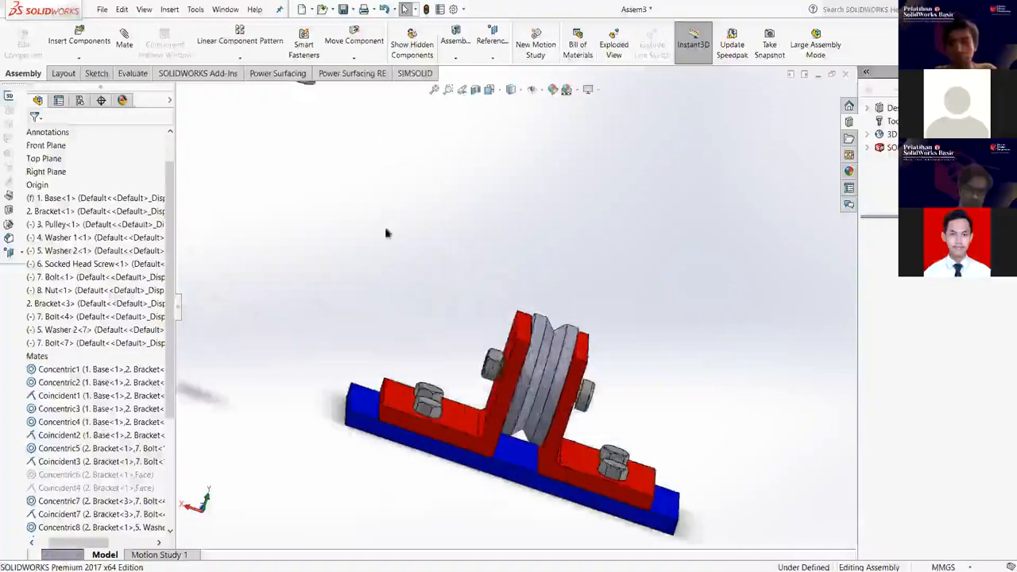
{"action": "scroll", "coordinate": [382, 227], "scroll_direction": "down", "scroll_amount": 5}
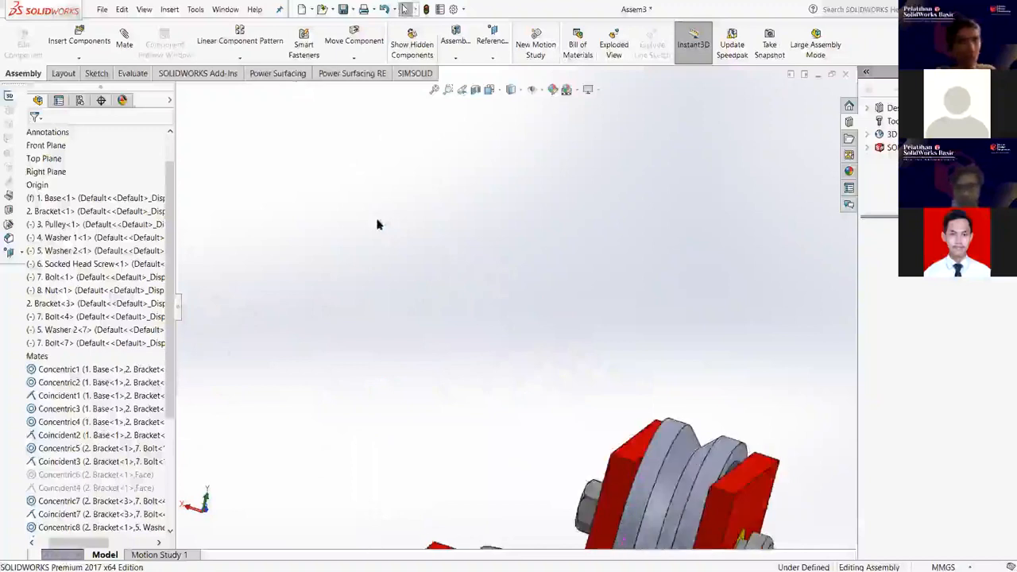
{"action": "scroll", "coordinate": [413, 231], "scroll_direction": "up", "scroll_amount": 3}
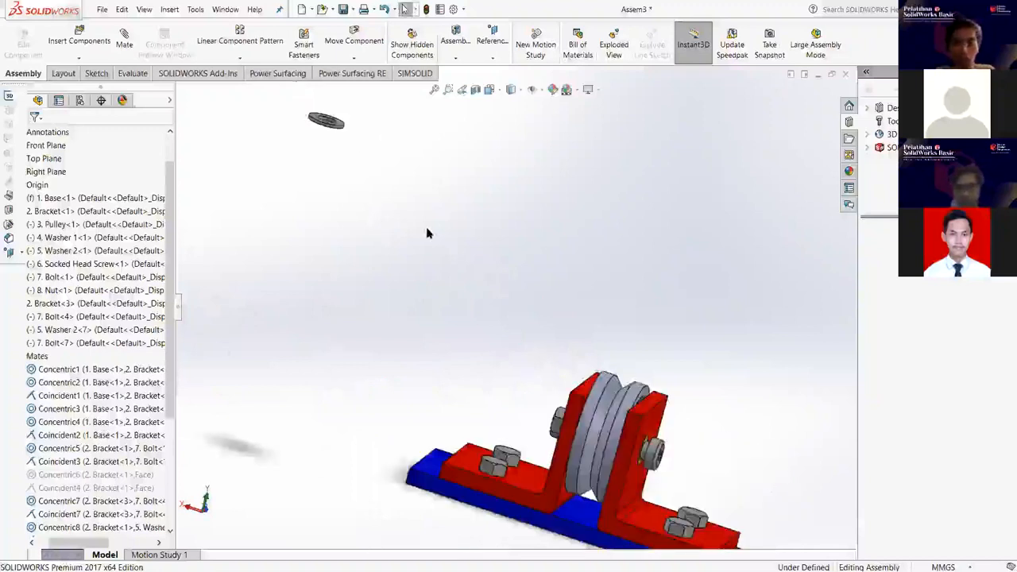
{"action": "scroll", "coordinate": [414, 219], "scroll_direction": "up", "scroll_amount": 1}
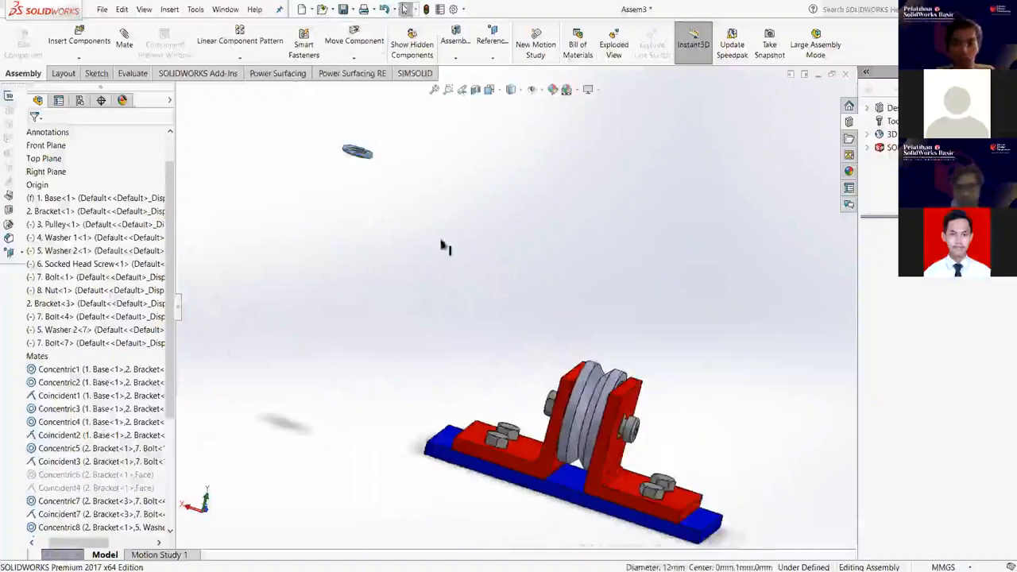
{"action": "left_click_drag", "start_coordinate": [362, 156], "coordinate": [517, 332]}
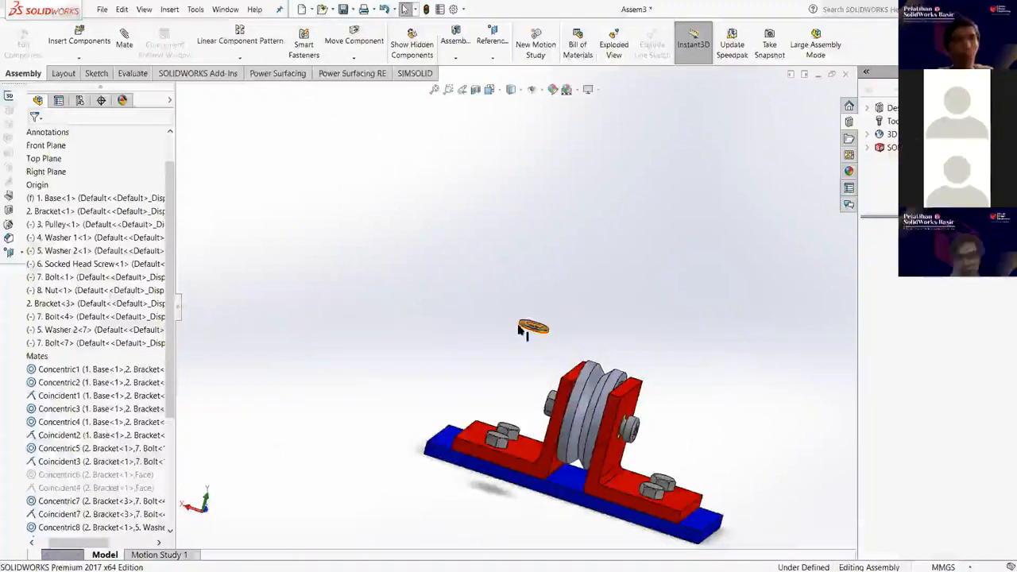
{"action": "scroll", "coordinate": [528, 325], "scroll_direction": "down", "scroll_amount": 1}
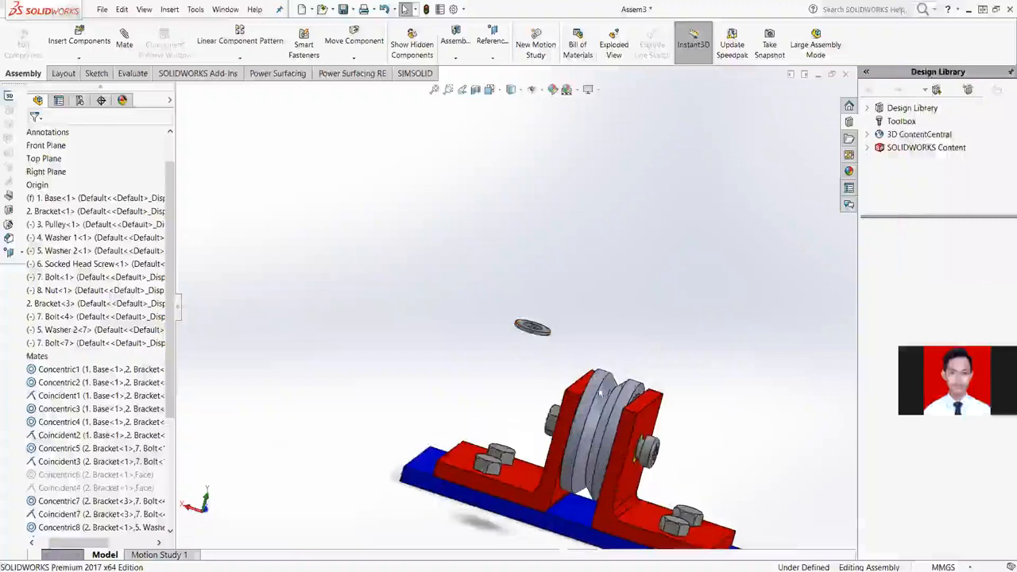
{"action": "scroll", "coordinate": [589, 359], "scroll_direction": "down", "scroll_amount": 2}
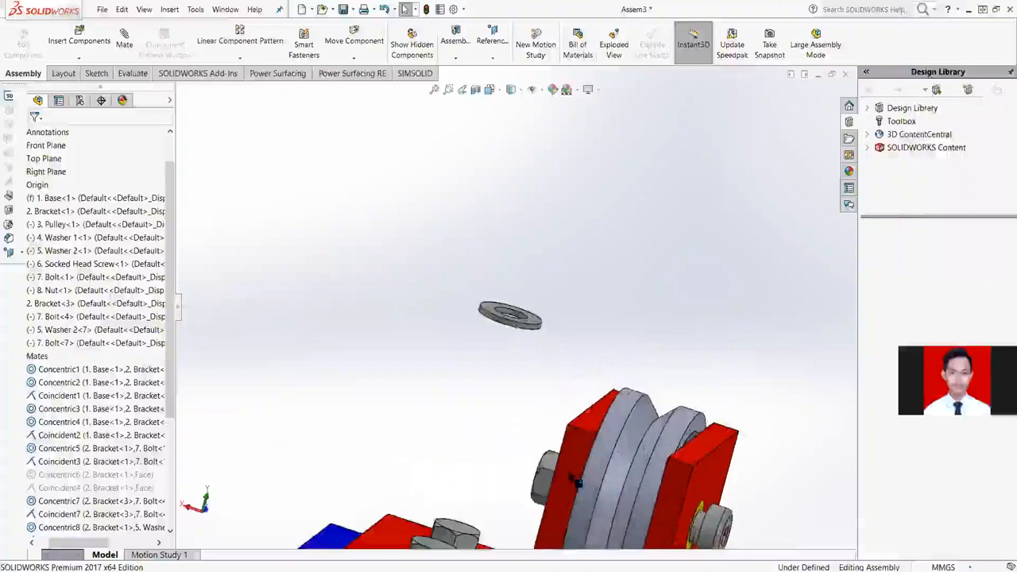
{"action": "scroll", "coordinate": [550, 476], "scroll_direction": "down", "scroll_amount": 3}
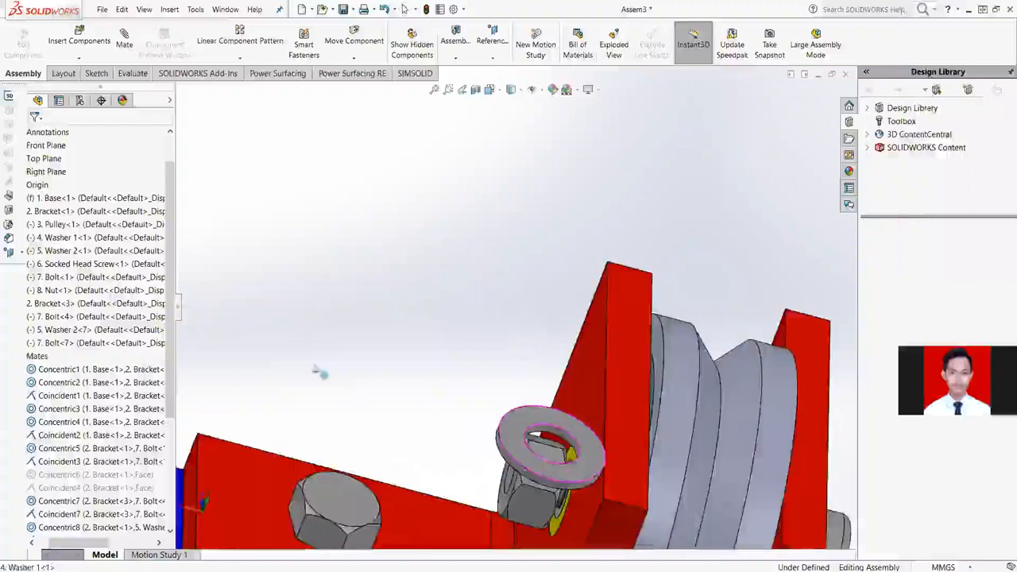
Examine the yellow washer behind the nut on the pulley bracket and select the face of the loose Washer 1 for comparison.
{"action": "scroll", "coordinate": [290, 338], "scroll_direction": "up", "scroll_amount": 5}
{"action": "scroll", "coordinate": [333, 274], "scroll_direction": "down", "scroll_amount": 5}
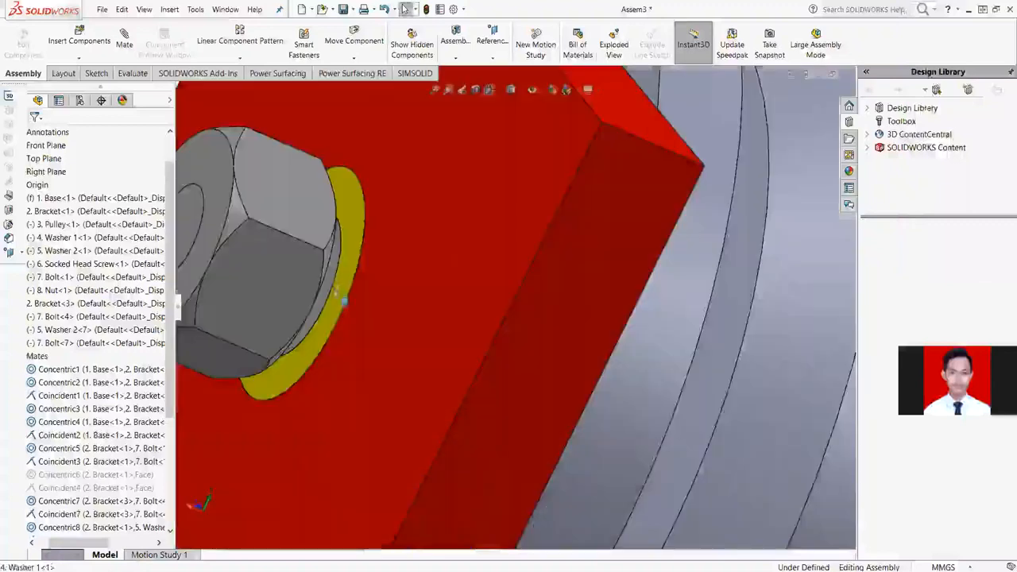
{"action": "middle_click_drag", "start_coordinate": [330, 226], "coordinate": [417, 310]}
{"action": "scroll", "coordinate": [412, 324], "scroll_direction": "up", "scroll_amount": 5}
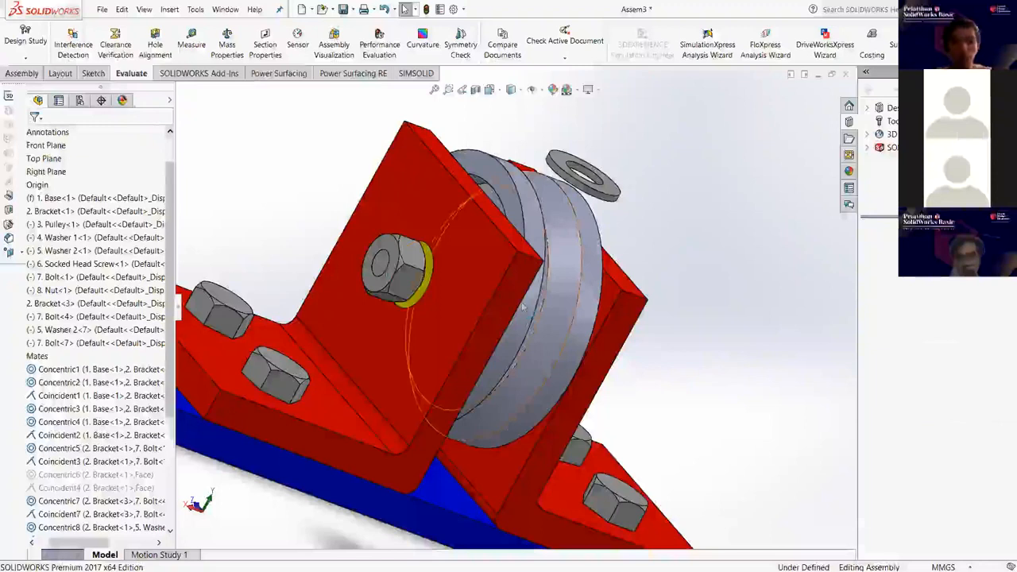
{"action": "middle_click_drag", "start_coordinate": [348, 245], "coordinate": [384, 214]}
{"action": "scroll", "coordinate": [385, 215], "scroll_direction": "down", "scroll_amount": 4}
{"action": "left_click", "coordinate": [429, 258]}
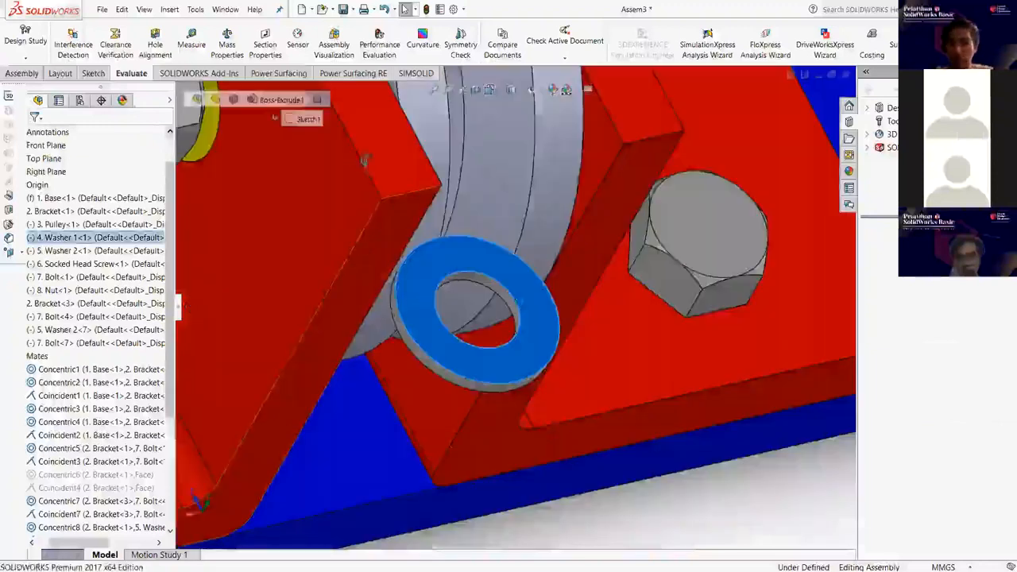
Slide the nut outward along its axis to open a gap between it and the yellow ring on the bracket face.
{"action": "scroll", "coordinate": [464, 239], "scroll_direction": "up", "scroll_amount": 5}
{"action": "scroll", "coordinate": [342, 232], "scroll_direction": "down", "scroll_amount": 6}
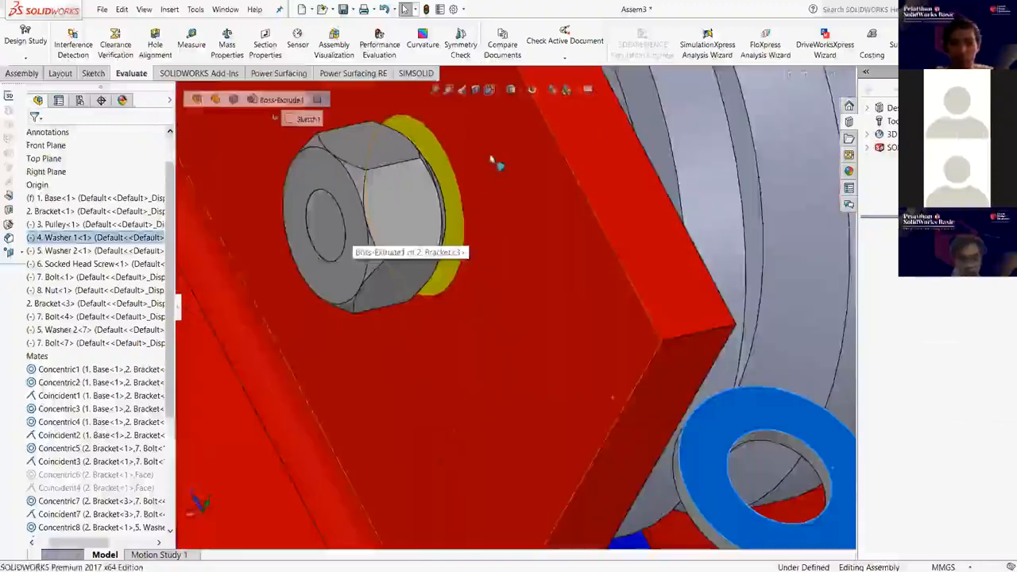
{"action": "middle_click_drag", "start_coordinate": [490, 177], "coordinate": [401, 243]}
{"action": "left_click", "coordinate": [401, 243]}
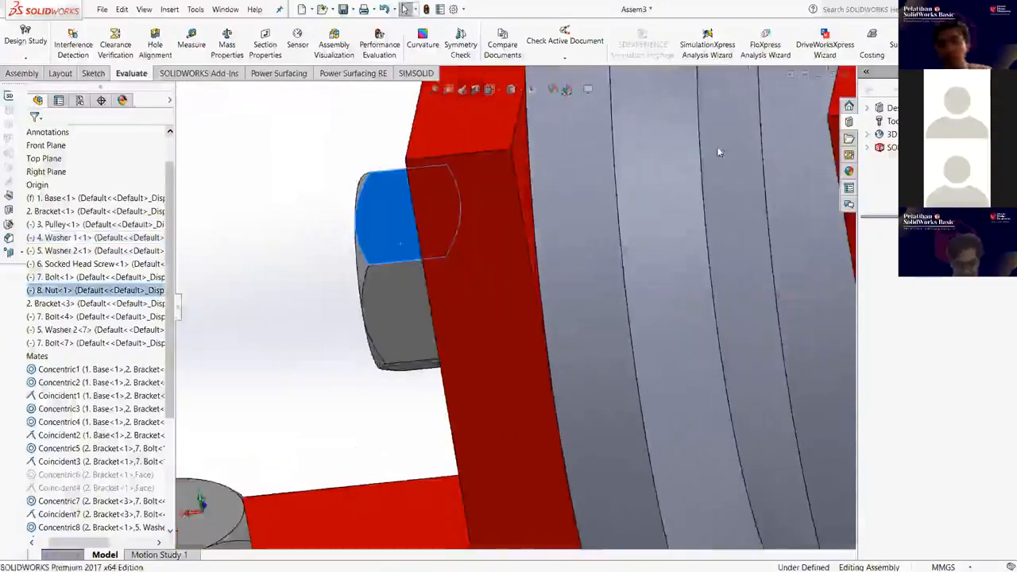
{"action": "middle_click_drag", "start_coordinate": [717, 151], "coordinate": [602, 228]}
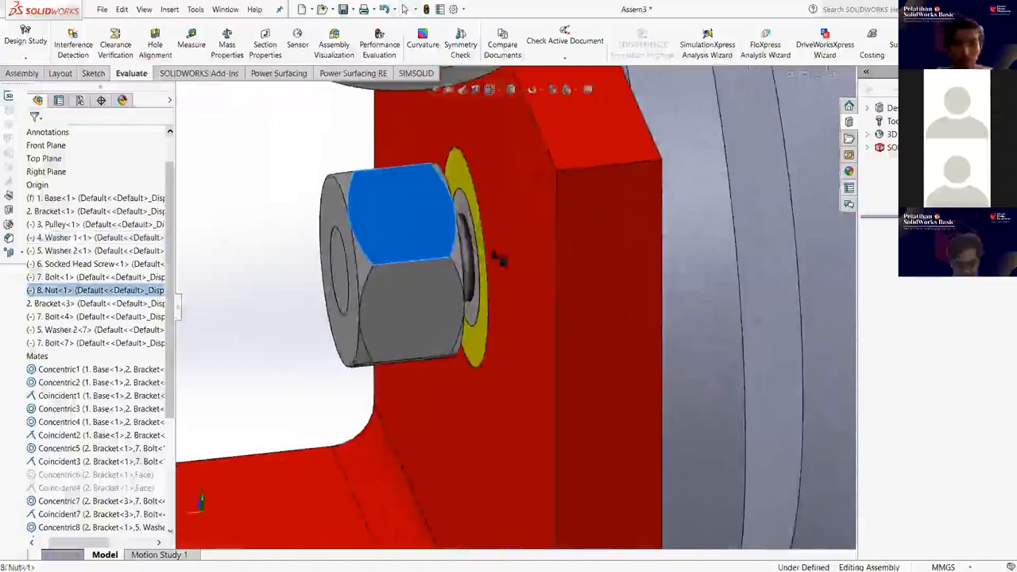
{"action": "scroll", "coordinate": [498, 259], "scroll_direction": "up", "scroll_amount": 5}
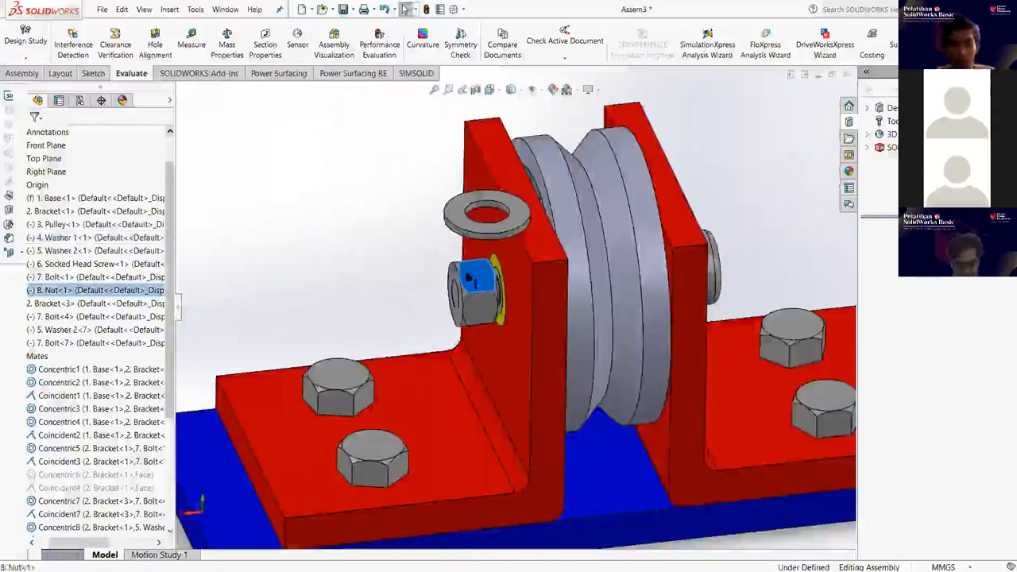
Mate the hole of the loose Washer 1 concentric with the screw shank exposed behind the nut.
{"action": "scroll", "coordinate": [525, 255], "scroll_direction": "down", "scroll_amount": 3}
{"action": "left_click", "coordinate": [477, 181]}
{"action": "middle_click_drag", "start_coordinate": [451, 269], "coordinate": [455, 273]}
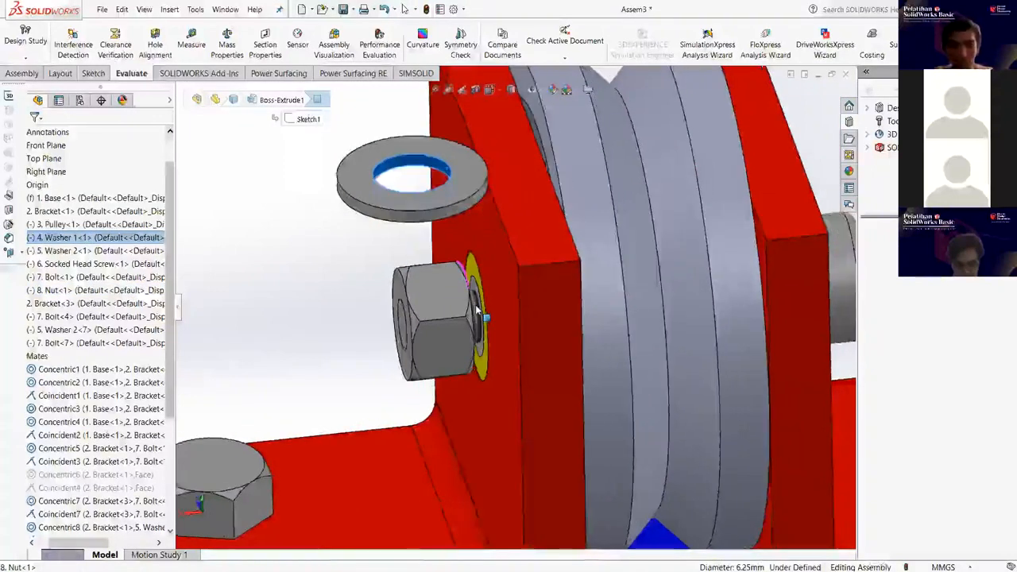
{"action": "middle_click_drag", "start_coordinate": [477, 311], "coordinate": [467, 311]}
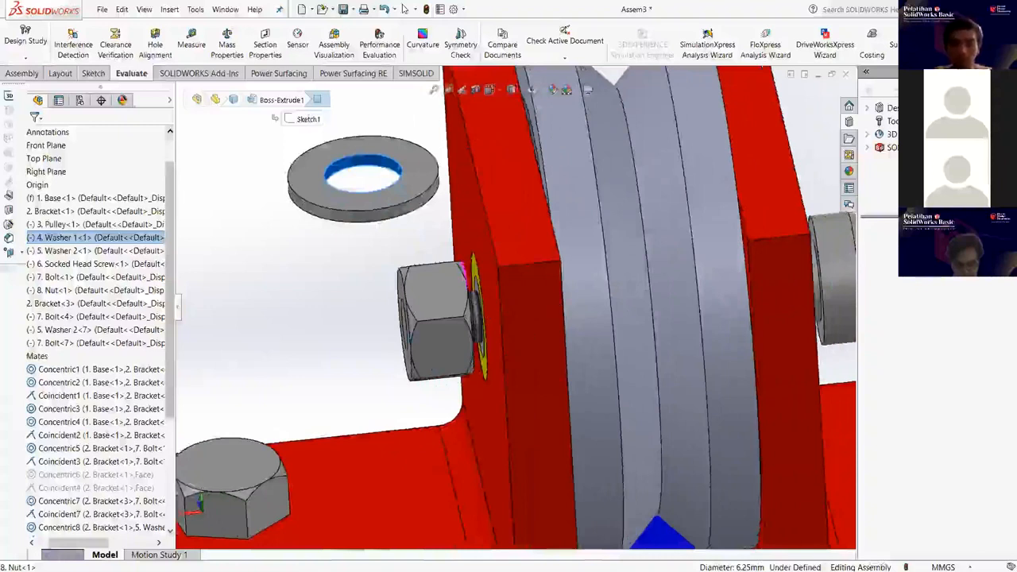
{"action": "middle_click_drag", "start_coordinate": [469, 318], "coordinate": [475, 323]}
{"action": "left_click", "coordinate": [445, 280]}
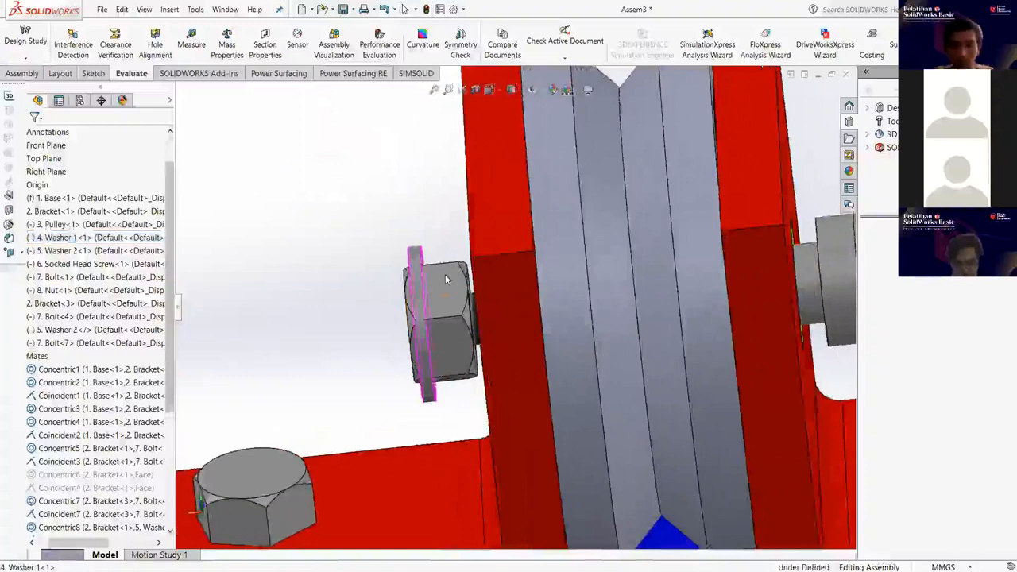
Mate the inner flat face of Washer 1 coincident with the outer face of the bracket on the nut side.
{"action": "scroll", "coordinate": [448, 274], "scroll_direction": "down", "scroll_amount": 5}
{"action": "middle_click_drag", "start_coordinate": [449, 274], "coordinate": [516, 269]}
{"action": "left_click", "coordinate": [468, 273]}
{"action": "middle_click_drag", "start_coordinate": [581, 266], "coordinate": [613, 291]}
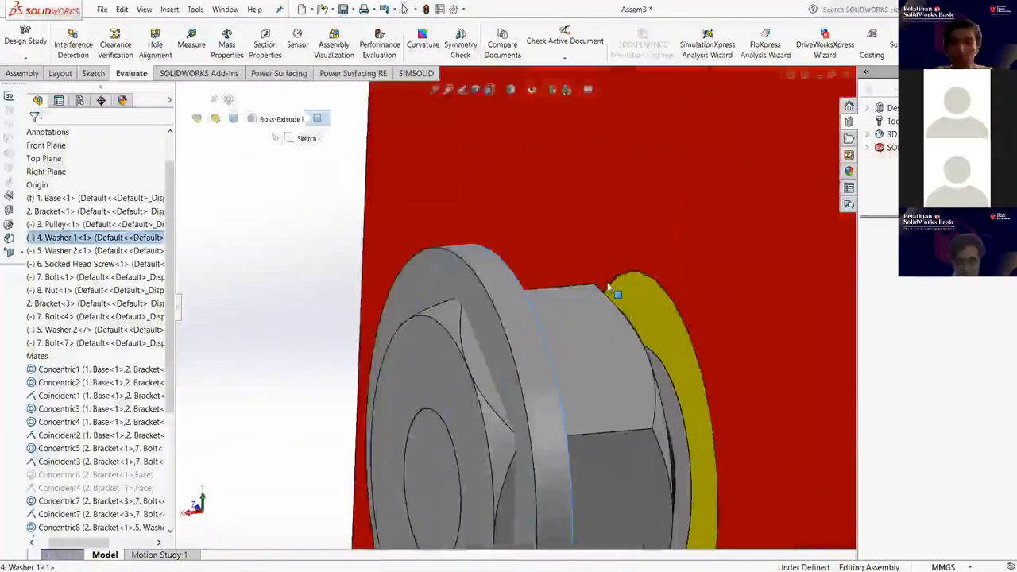
{"action": "scroll", "coordinate": [606, 285], "scroll_direction": "up", "scroll_amount": 5}
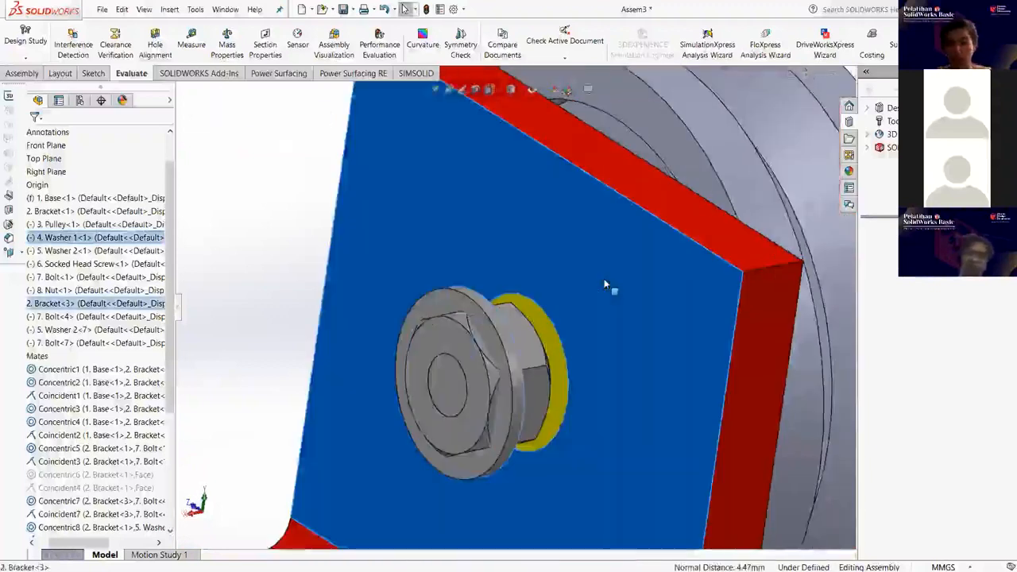
{"action": "left_click", "coordinate": [604, 285]}
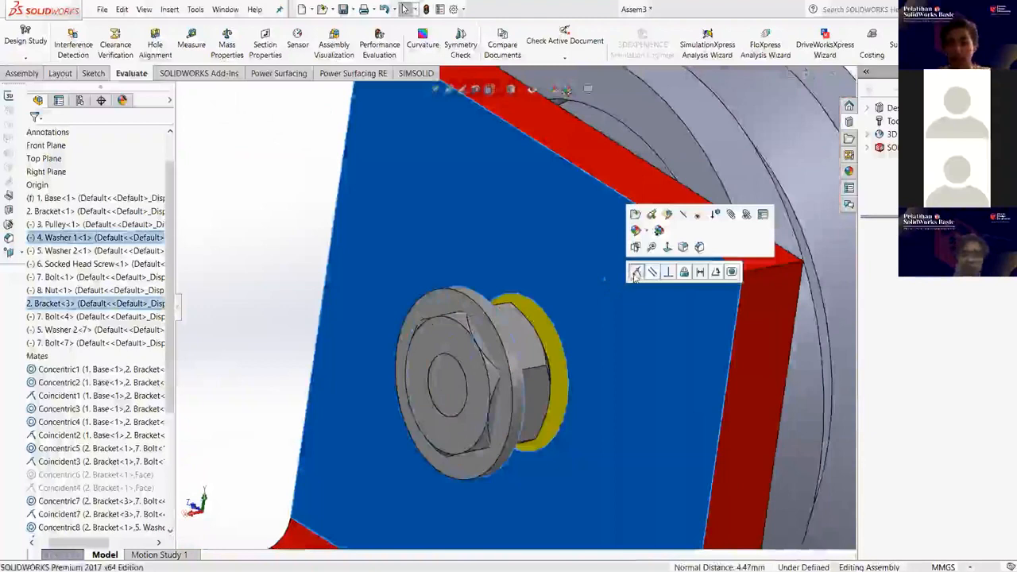
{"action": "left_click", "coordinate": [637, 275]}
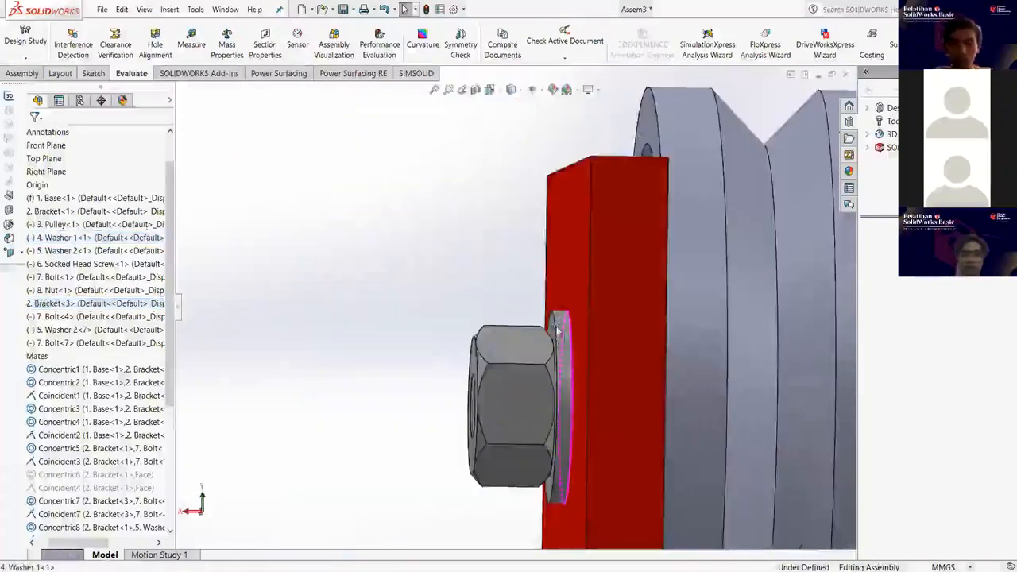
{"action": "middle_click_drag", "start_coordinate": [574, 345], "coordinate": [577, 356]}
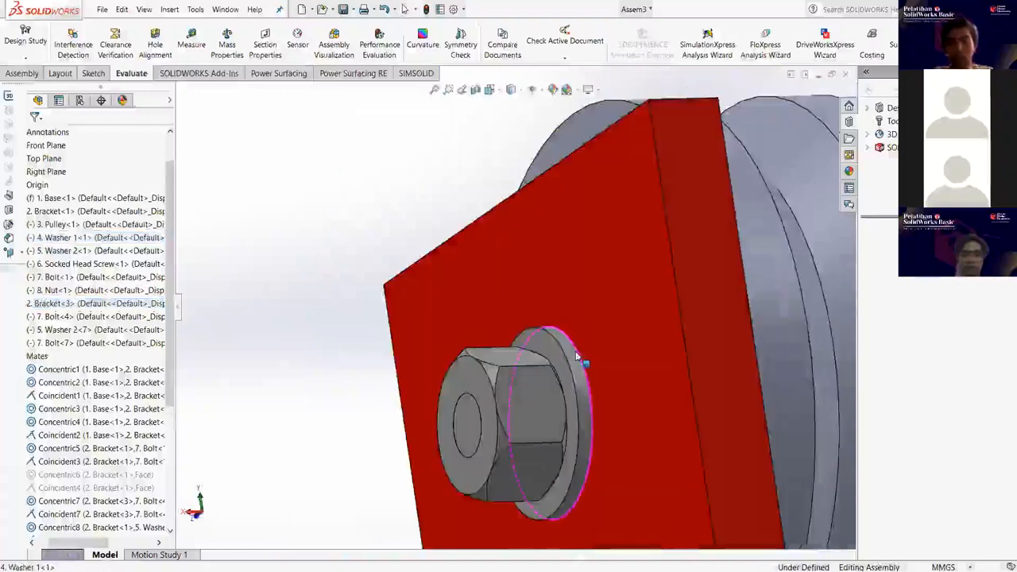
{"action": "scroll", "coordinate": [656, 300], "scroll_direction": "up", "scroll_amount": 3}
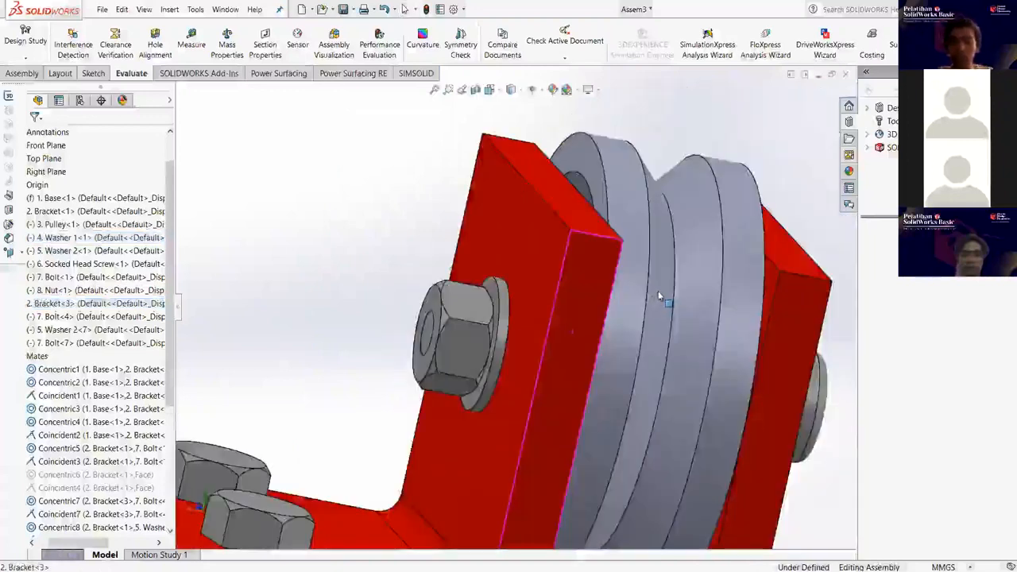
{"action": "scroll", "coordinate": [659, 296], "scroll_direction": "up", "scroll_amount": 3}
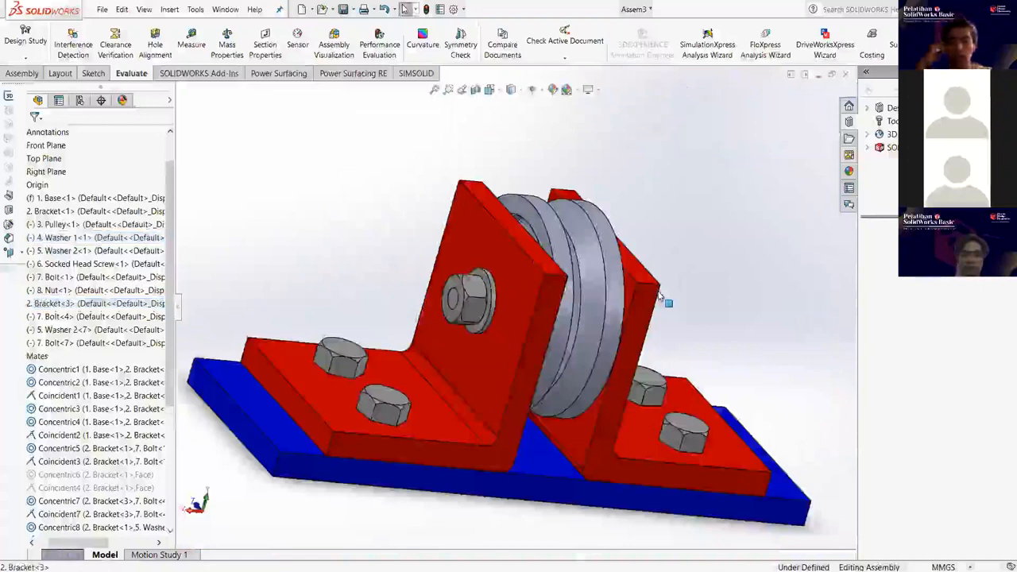
Add a second Washer 1 and mate its hole concentric with the shank of the socket head screw.
{"action": "middle_click_drag", "start_coordinate": [659, 297], "coordinate": [583, 303], "text": "ctrl"}
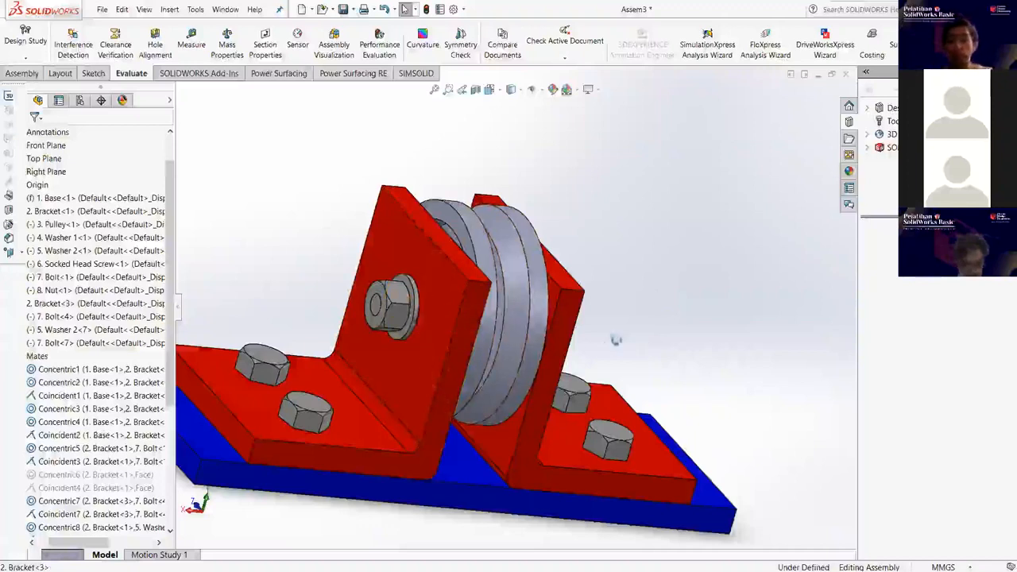
{"action": "middle_click_drag", "start_coordinate": [516, 344], "coordinate": [479, 348]}
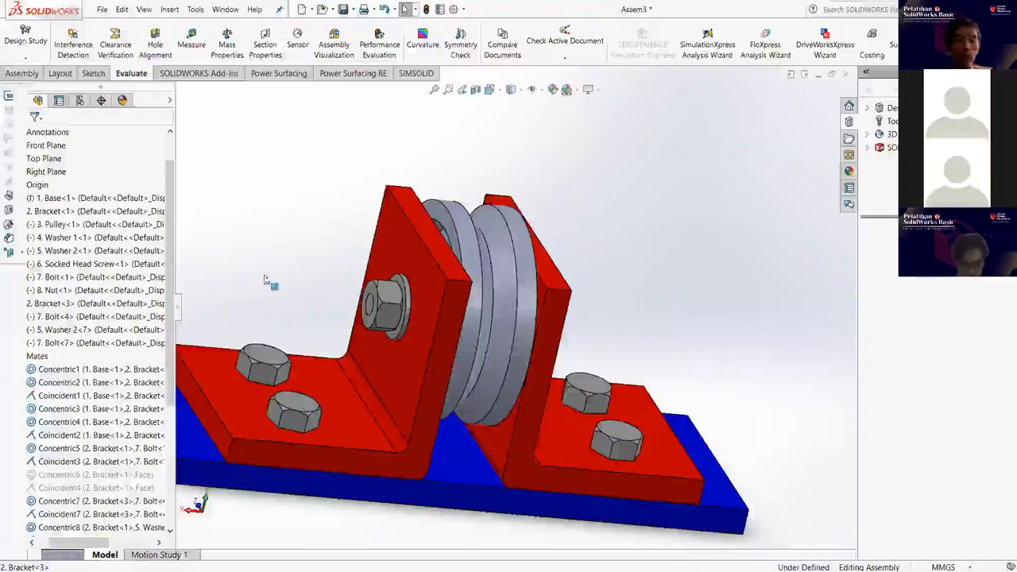
{"action": "middle_click_drag", "start_coordinate": [259, 276], "coordinate": [646, 186]}
{"action": "scroll", "coordinate": [642, 183], "scroll_direction": "down", "scroll_amount": 5}
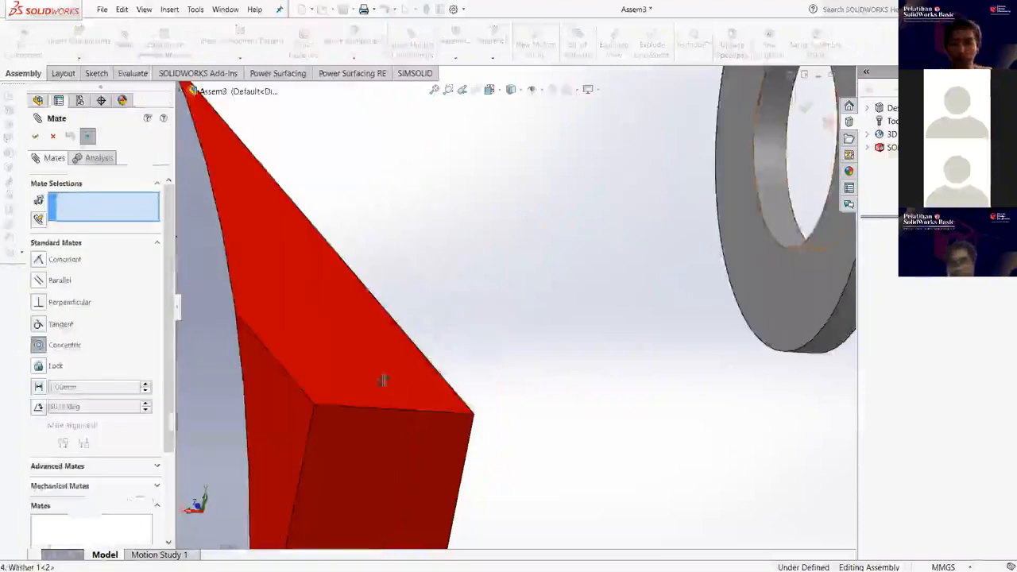
{"action": "left_click", "coordinate": [771, 174]}
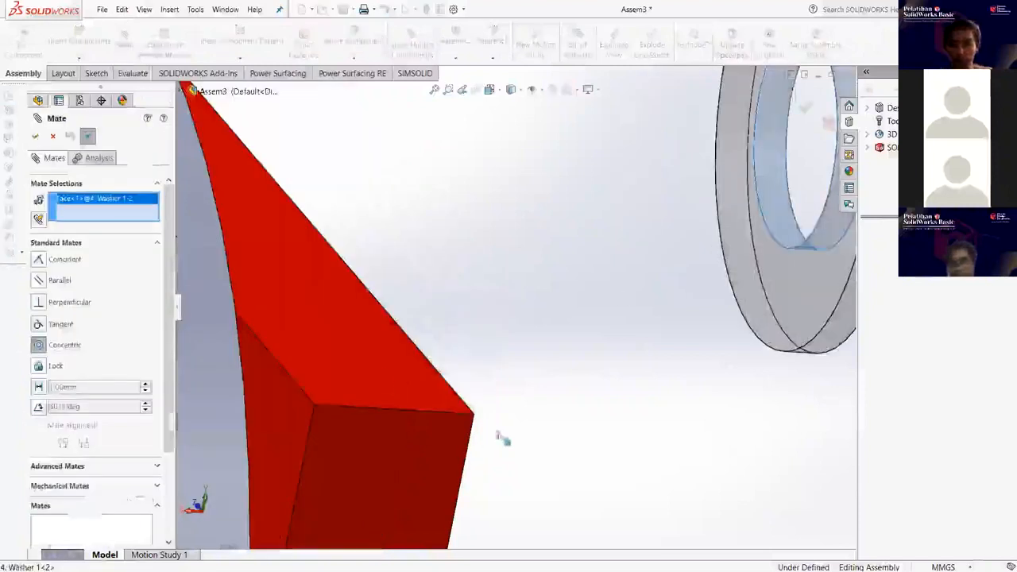
{"action": "scroll", "coordinate": [514, 464], "scroll_direction": "up", "scroll_amount": 4}
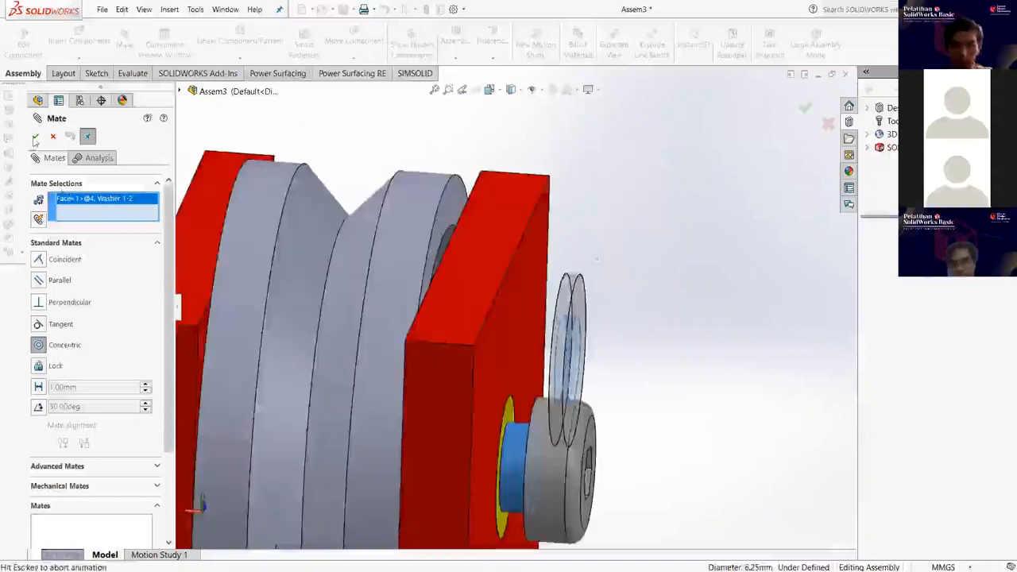
{"action": "key", "text": "Return"}
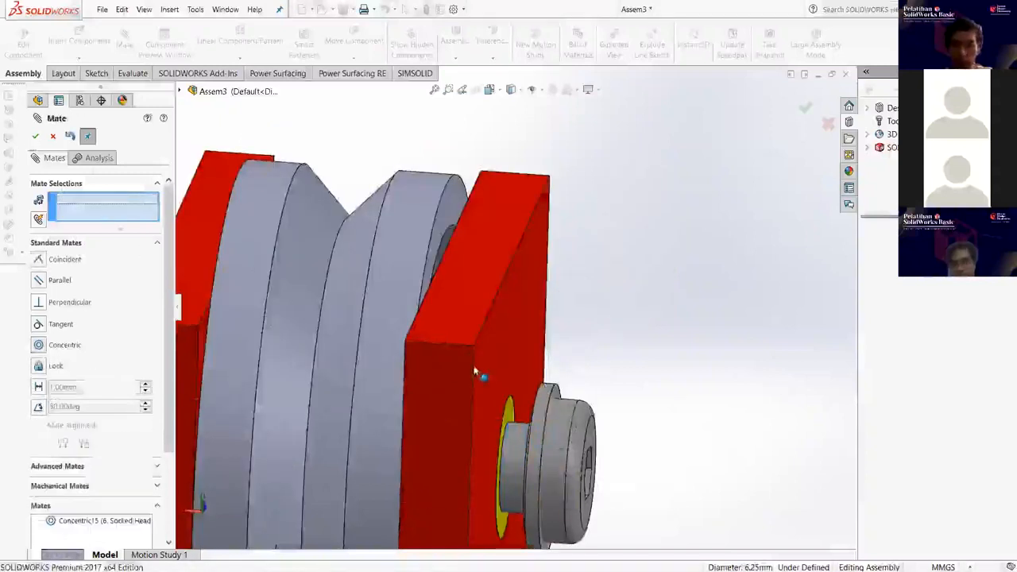
Mate the second Washer 1's inner face coincident with the outer face of the bracket on the screw-head side, and finish mating.
{"action": "middle_click_drag", "start_coordinate": [472, 368], "coordinate": [557, 196]}
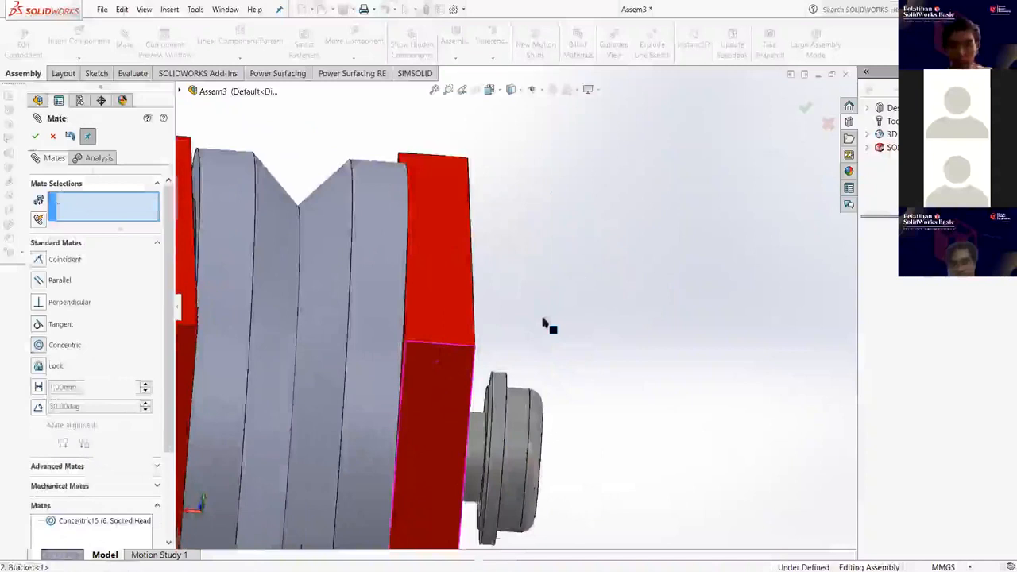
{"action": "scroll", "coordinate": [477, 397], "scroll_direction": "down", "scroll_amount": 5}
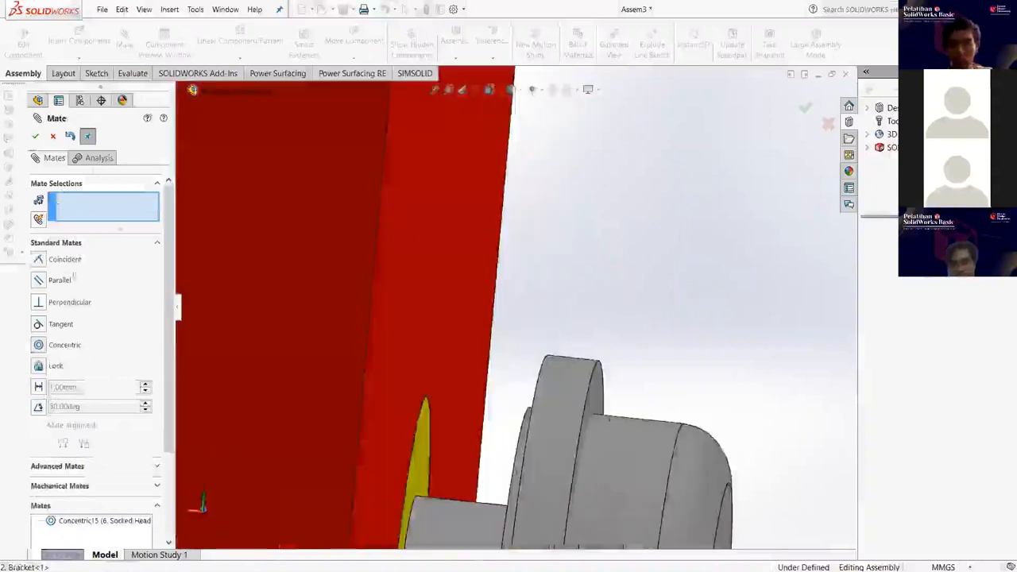
{"action": "left_click", "coordinate": [436, 388]}
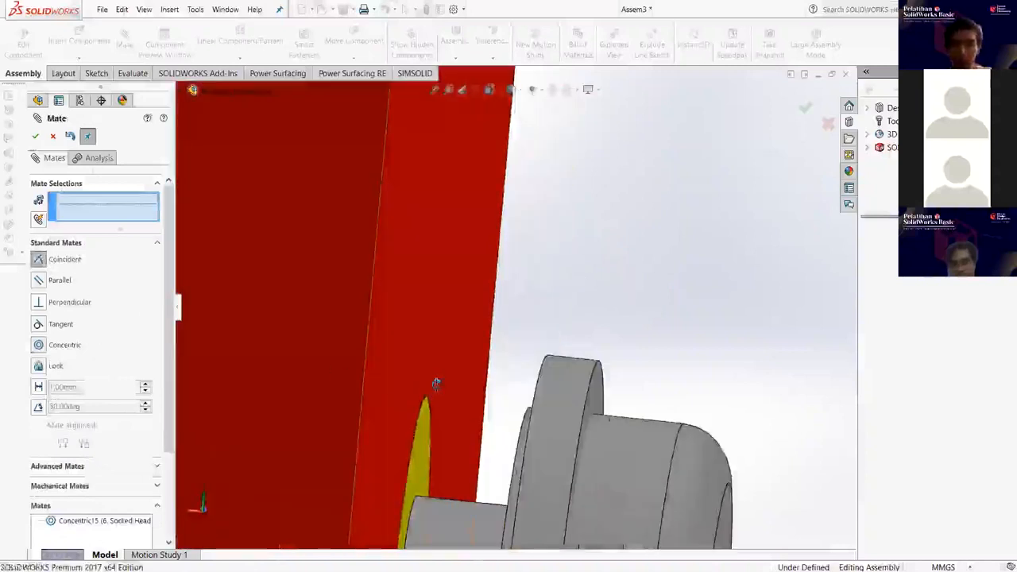
{"action": "middle_click_drag", "start_coordinate": [514, 425], "coordinate": [557, 373]}
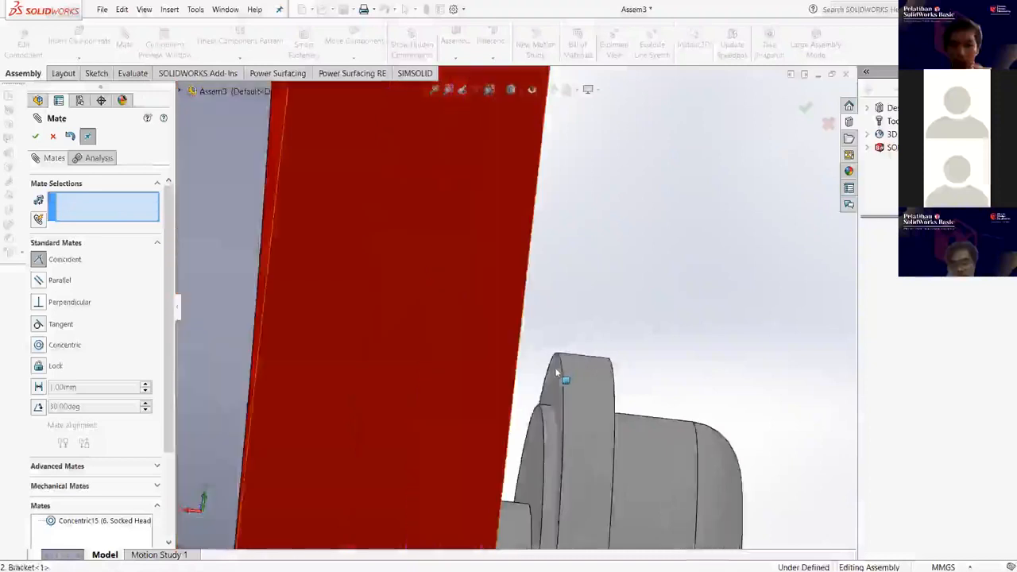
{"action": "left_click", "coordinate": [554, 396]}
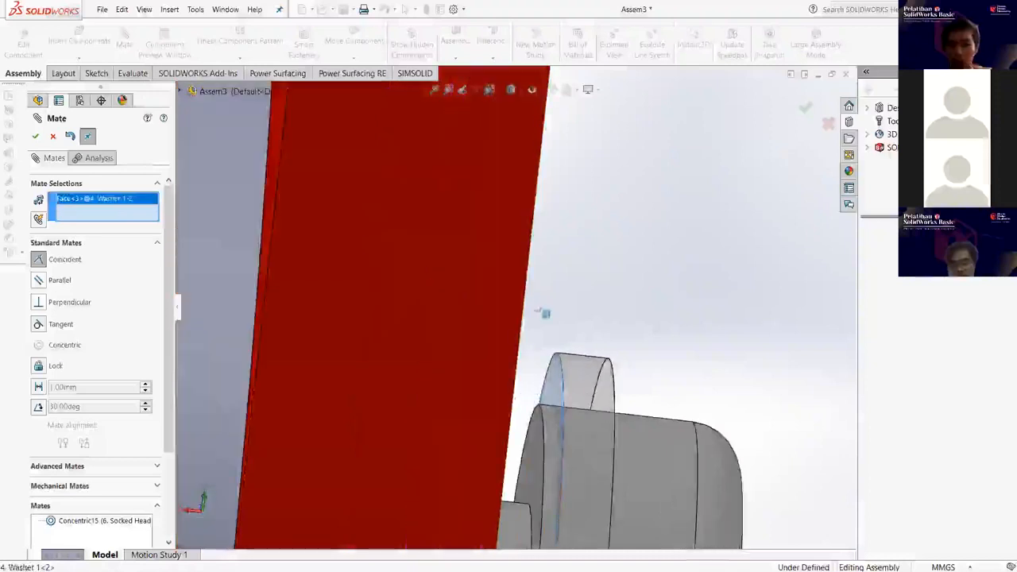
{"action": "middle_click_drag", "start_coordinate": [483, 470], "coordinate": [438, 505]}
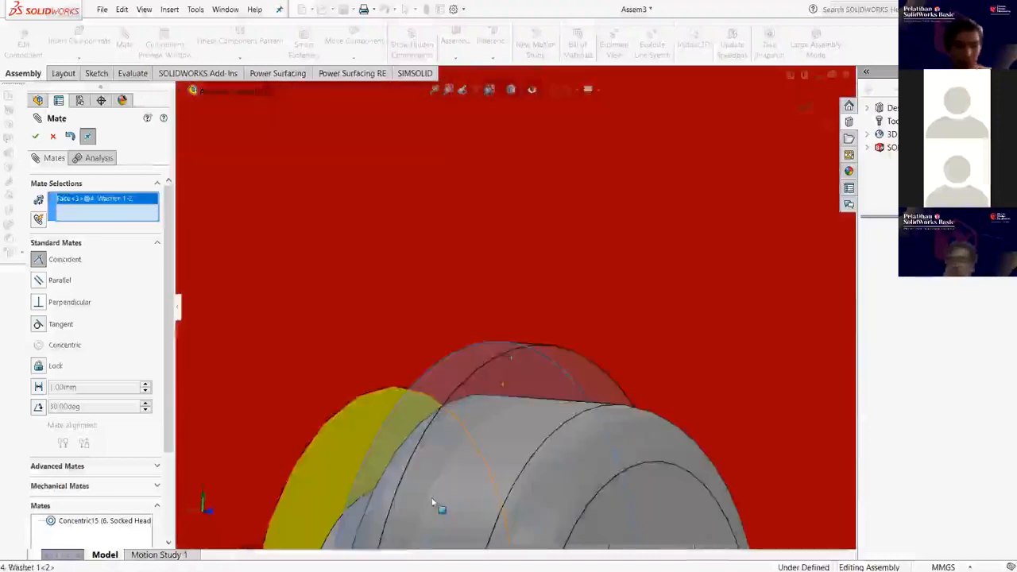
{"action": "scroll", "coordinate": [434, 503], "scroll_direction": "up", "scroll_amount": 5}
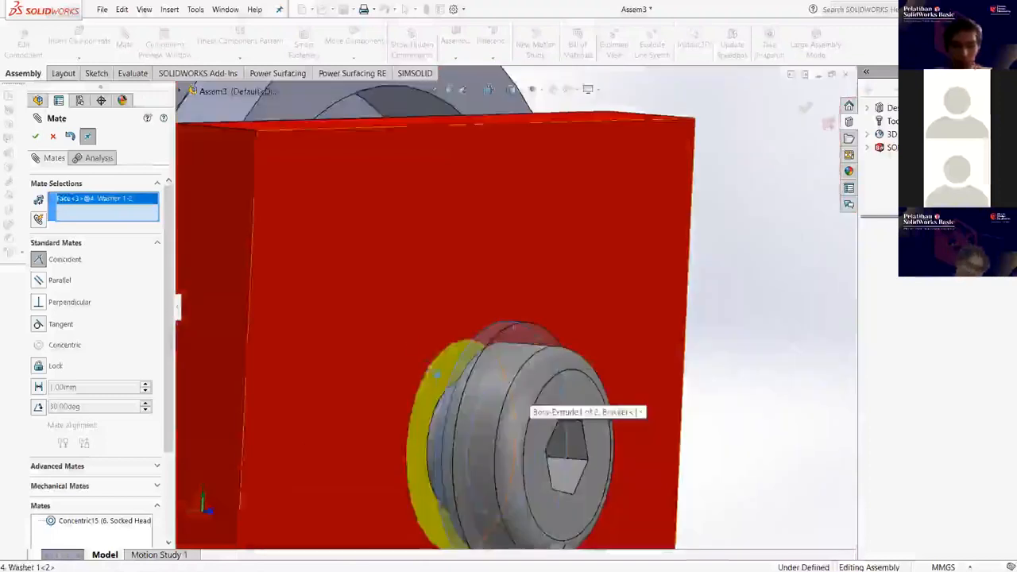
{"action": "left_click", "coordinate": [396, 322]}
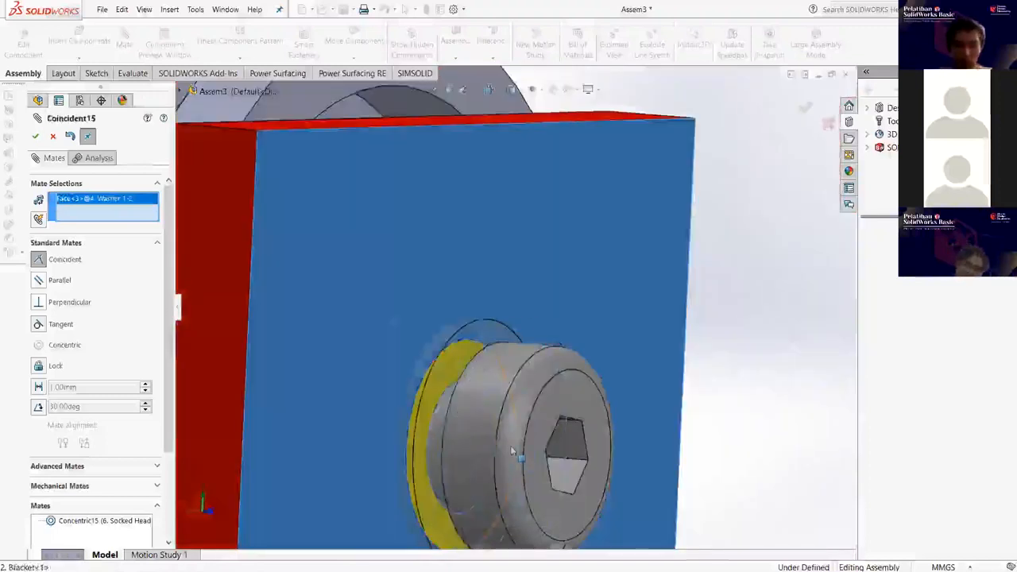
{"action": "left_click", "coordinate": [540, 450]}
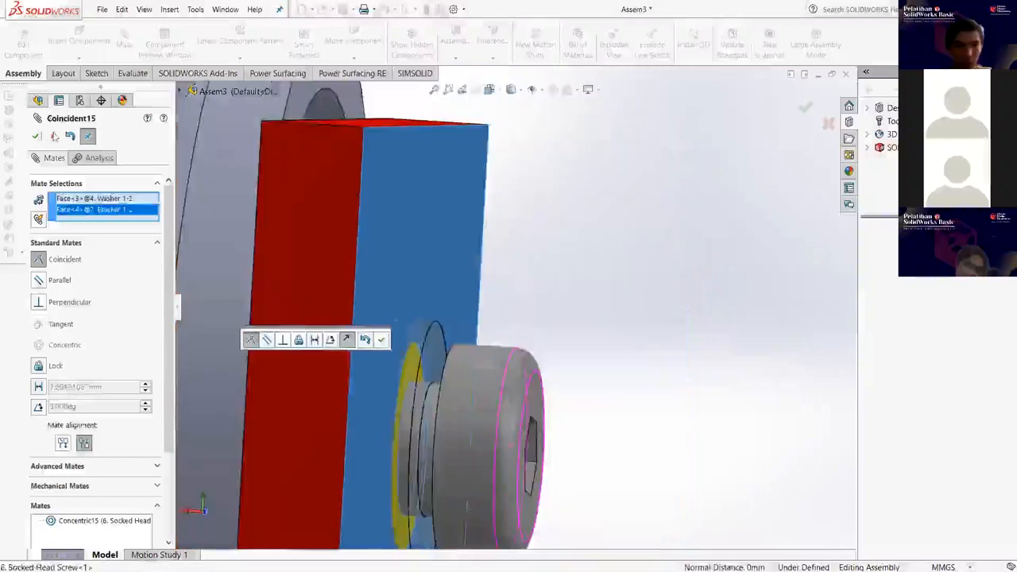
{"action": "left_click", "coordinate": [35, 136]}
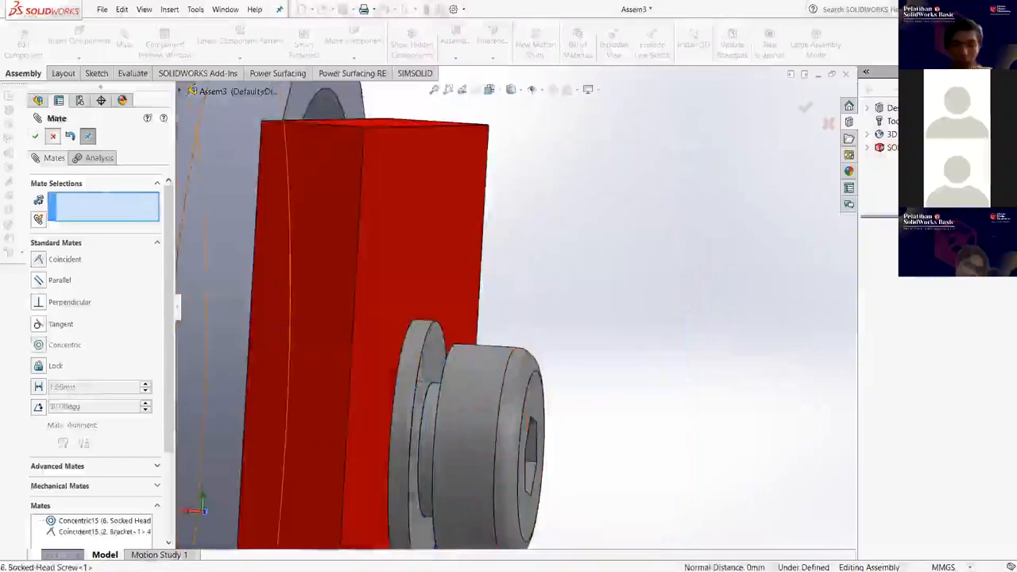
{"action": "key", "text": "Escape"}
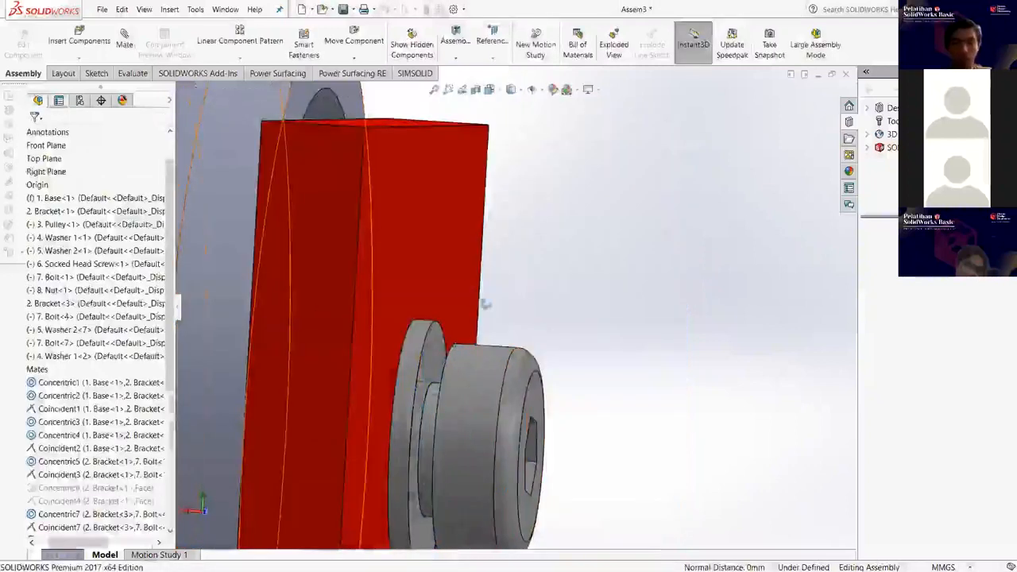
Examine the whole assembly, checking the pulley between the brackets and the washers beneath the nut and screw head.
{"action": "key", "text": "f"}
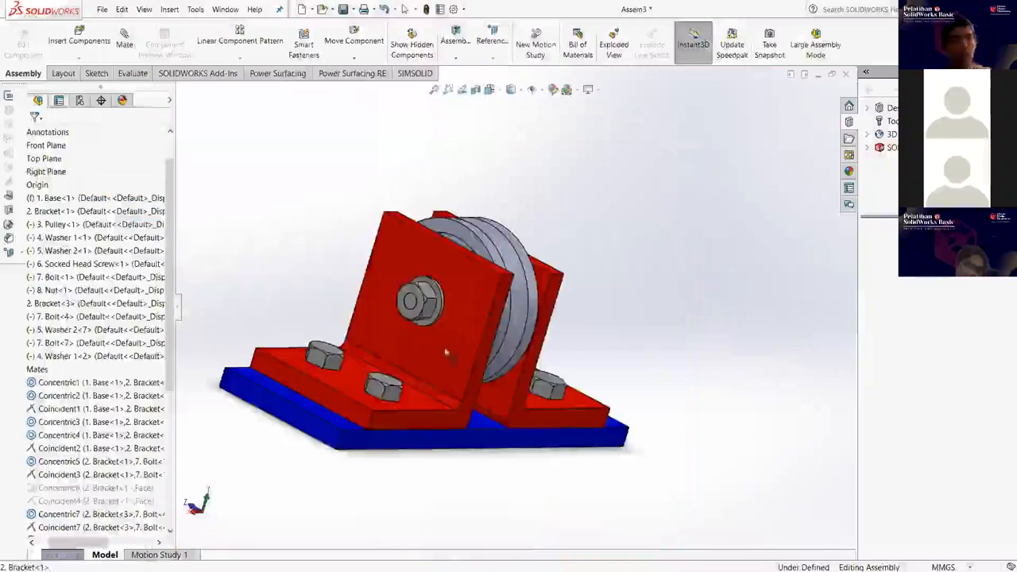
{"action": "middle_click_drag", "start_coordinate": [395, 407], "coordinate": [334, 416]}
{"action": "scroll", "coordinate": [516, 306], "scroll_direction": "up", "scroll_amount": 3}
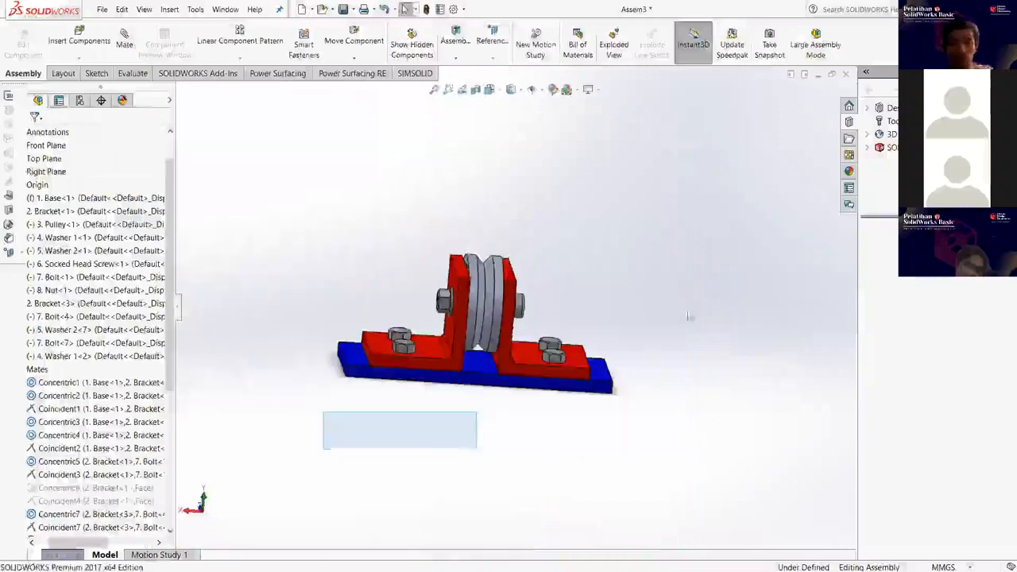
{"action": "left_click_drag", "start_coordinate": [324, 411], "coordinate": [649, 251]}
{"action": "left_click", "coordinate": [648, 251]}
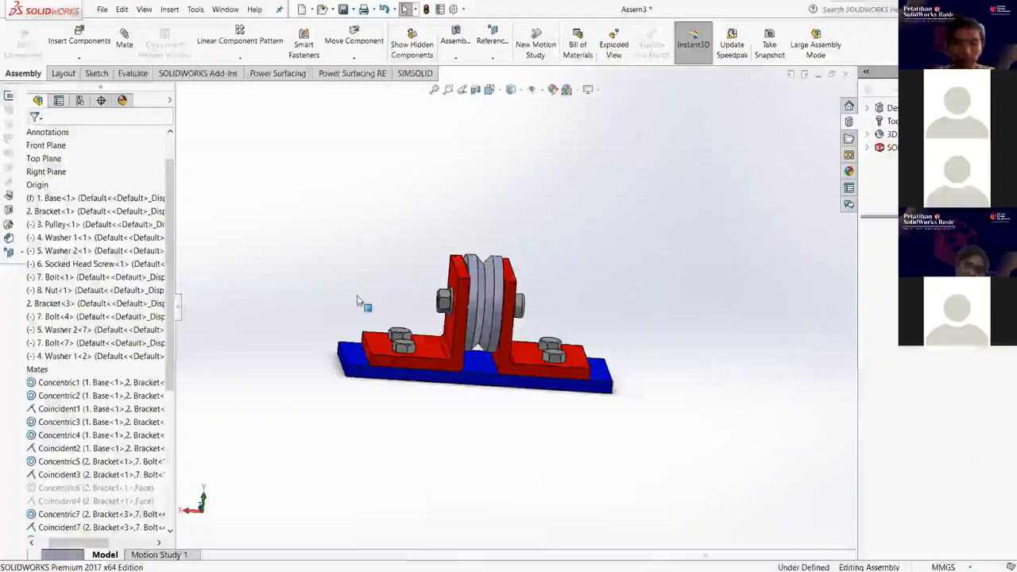
{"action": "scroll", "coordinate": [364, 302], "scroll_direction": "down", "scroll_amount": 3}
{"action": "scroll", "coordinate": [262, 319], "scroll_direction": "down", "scroll_amount": 3}
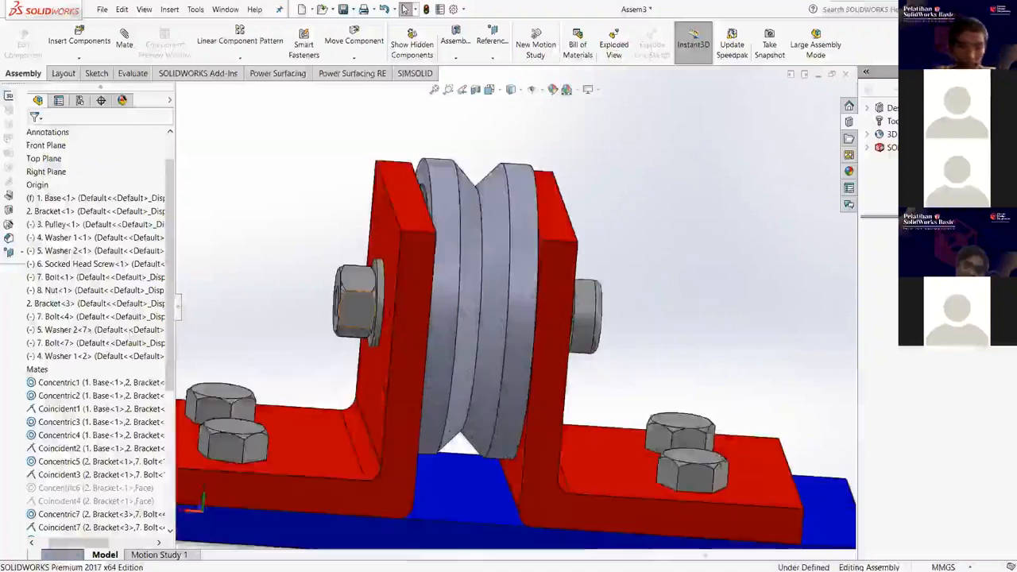
Examine the mates of the nut on the pulley axle, checking its concentric and coincident mates.
{"action": "left_click", "coordinate": [355, 302]}
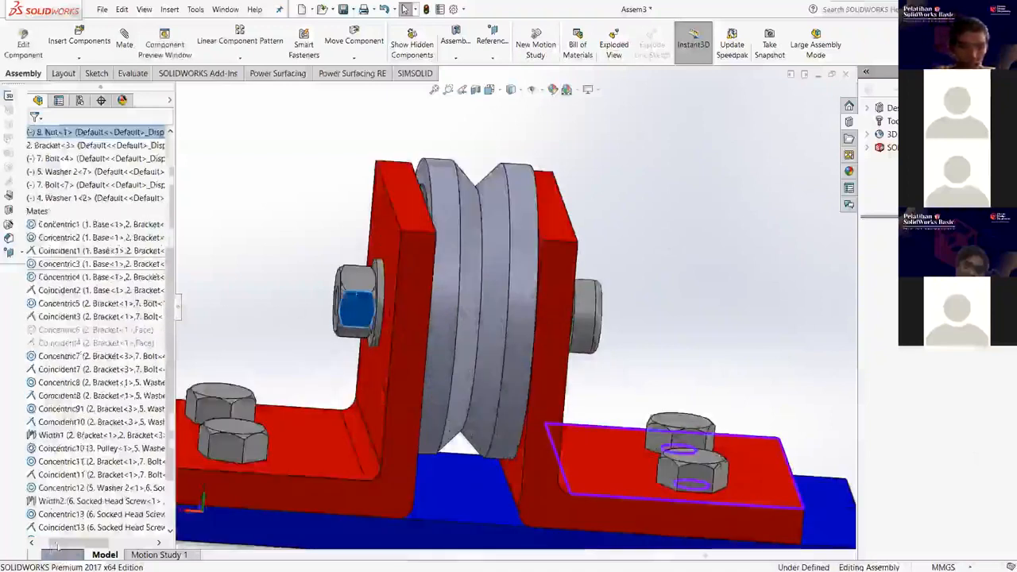
{"action": "scroll", "coordinate": [99, 261], "scroll_direction": "up", "scroll_amount": 3}
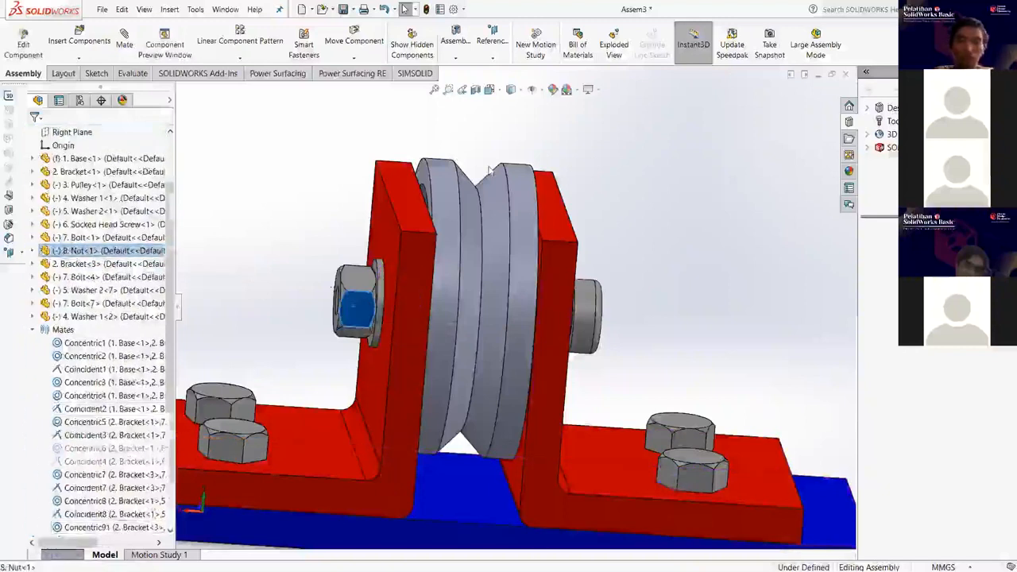
{"action": "right_click", "coordinate": [329, 193]}
{"action": "left_click", "coordinate": [299, 227]}
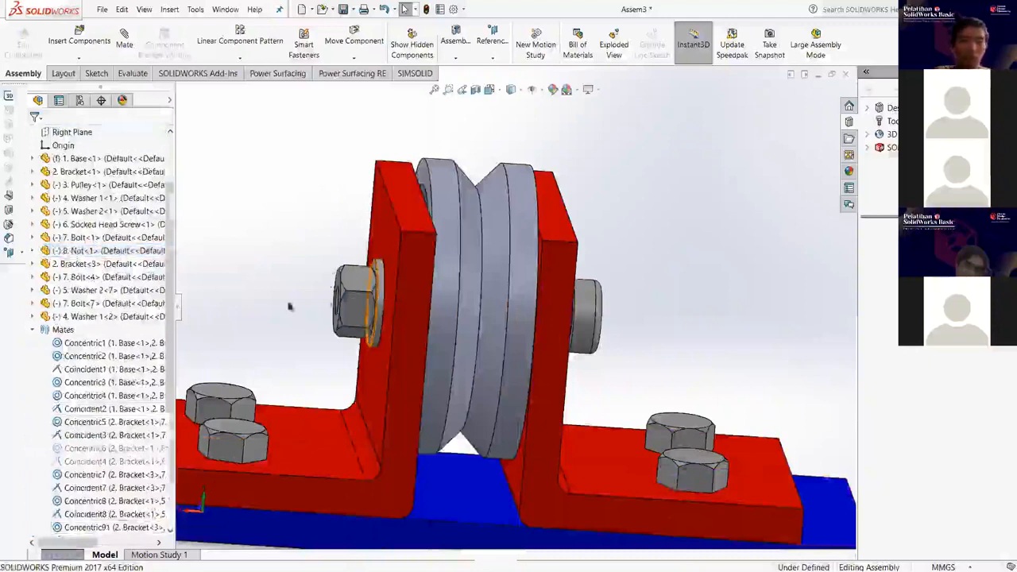
{"action": "left_click", "coordinate": [355, 309]}
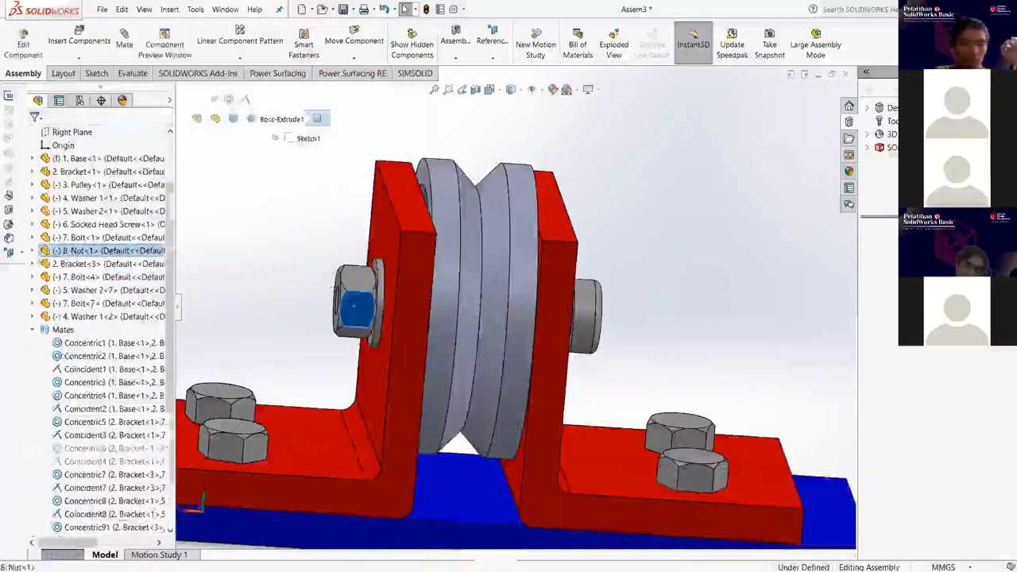
{"action": "left_click", "coordinate": [33, 251]}
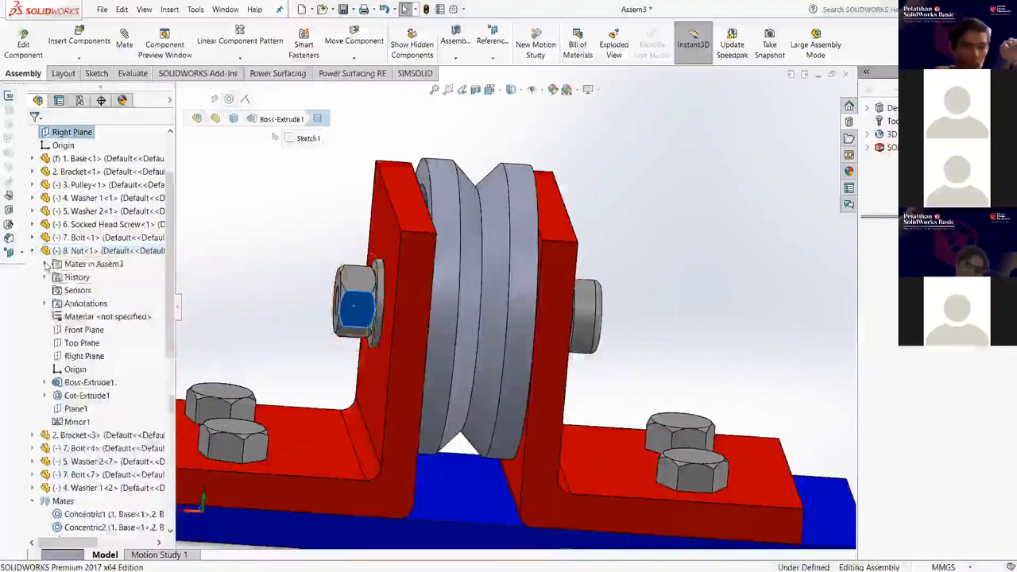
{"action": "left_click", "coordinate": [44, 265]}
{"action": "left_click", "coordinate": [111, 277]}
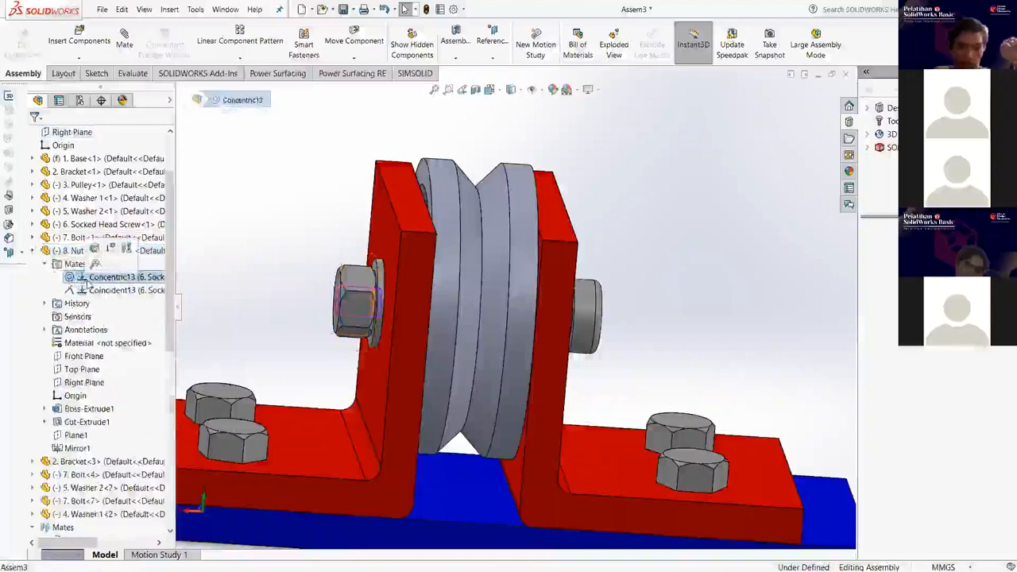
{"action": "left_click", "coordinate": [90, 293]}
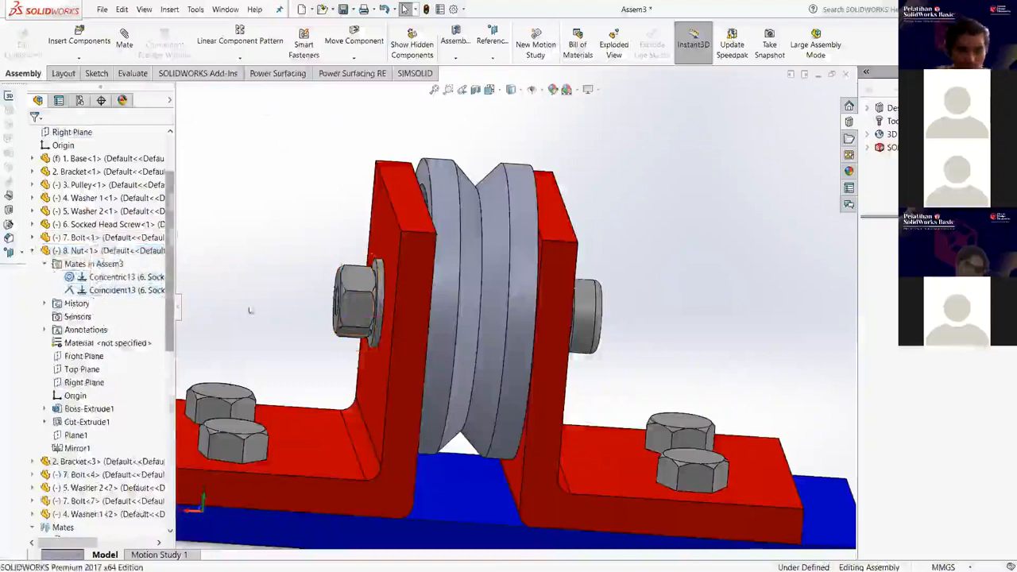
{"action": "left_click", "coordinate": [347, 311]}
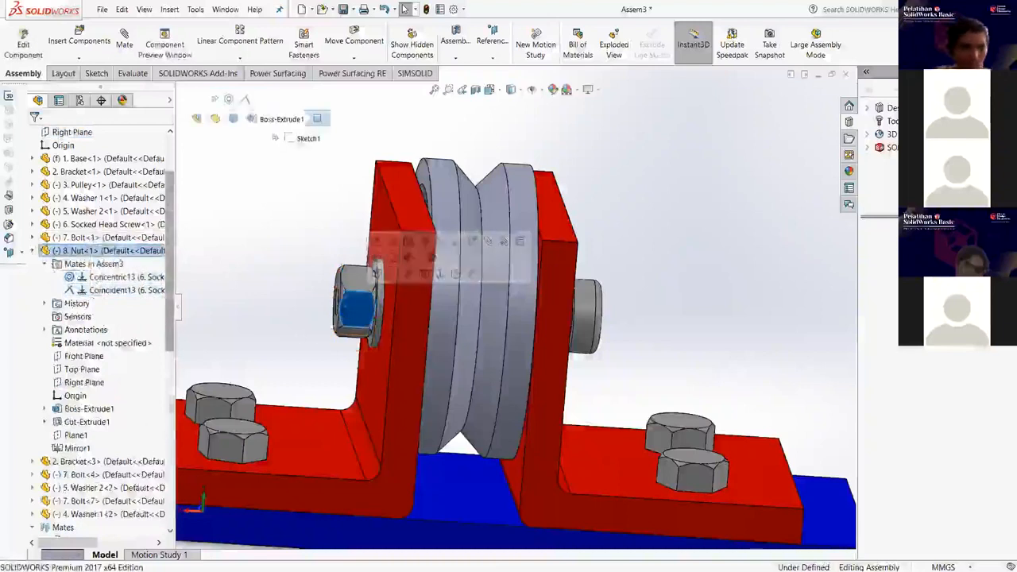
{"action": "scroll", "coordinate": [265, 337], "scroll_direction": "down", "scroll_amount": 1}
{"action": "scroll", "coordinate": [93, 217], "scroll_direction": "up", "scroll_amount": 2}
{"action": "scroll", "coordinate": [87, 218], "scroll_direction": "down", "scroll_amount": 2}
{"action": "left_click", "coordinate": [32, 251]}
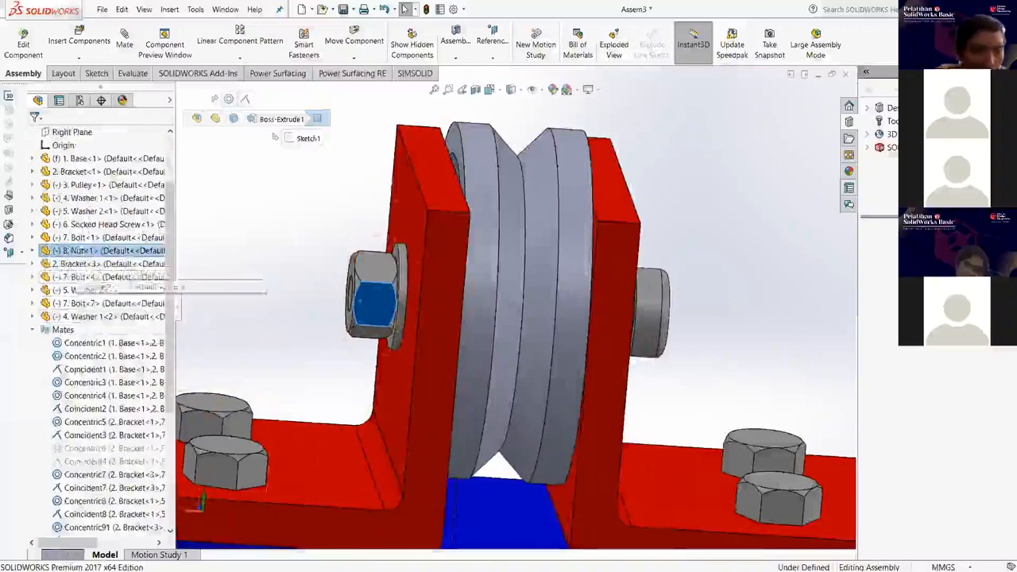
Delete the Width mate that centres the socket head screw between the brackets.
{"action": "left_click", "coordinate": [81, 227]}
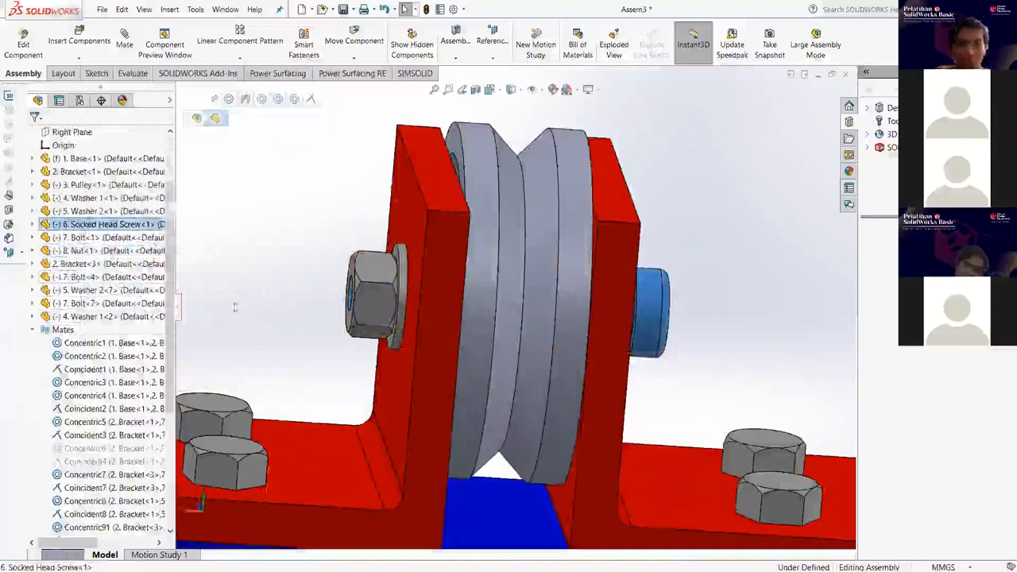
{"action": "middle_click_drag", "start_coordinate": [607, 318], "coordinate": [700, 365]}
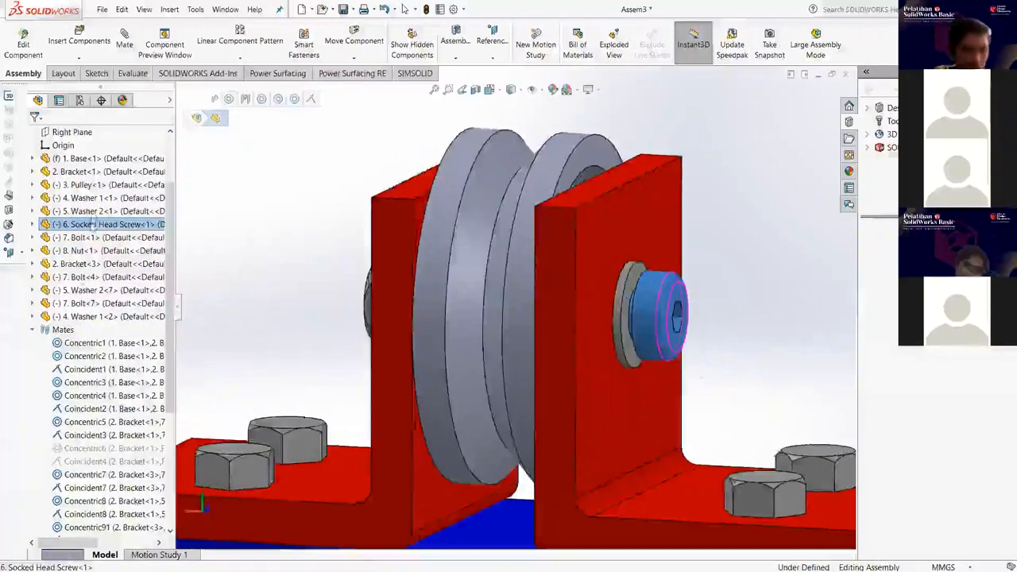
{"action": "right_click", "coordinate": [92, 226]}
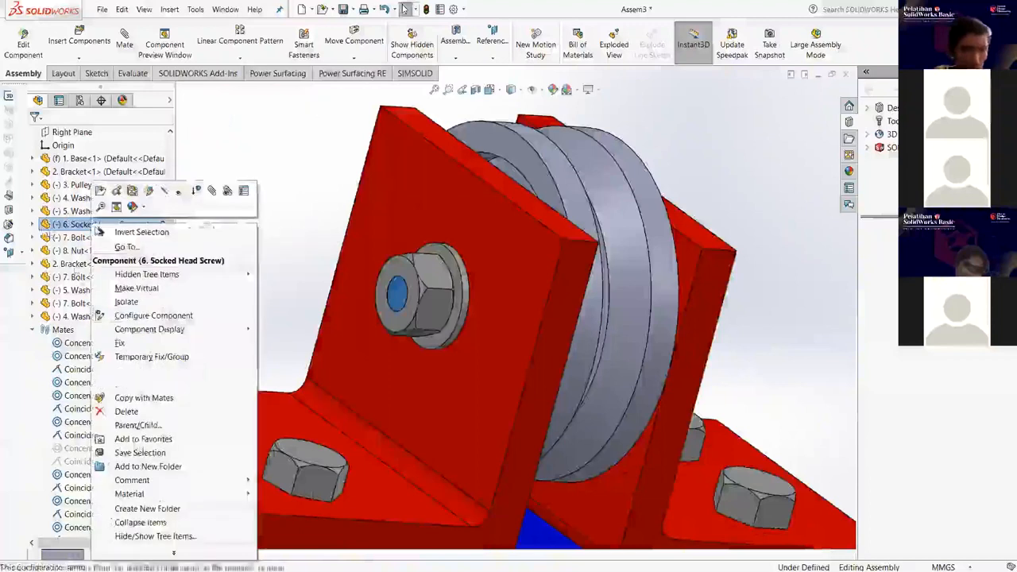
{"action": "left_click", "coordinate": [34, 225]}
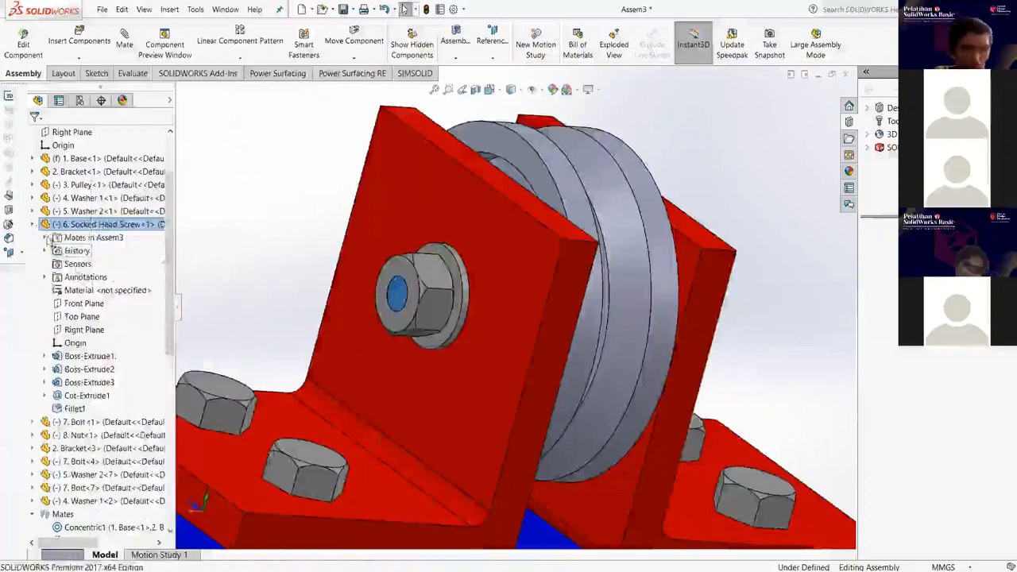
{"action": "left_click", "coordinate": [46, 238]}
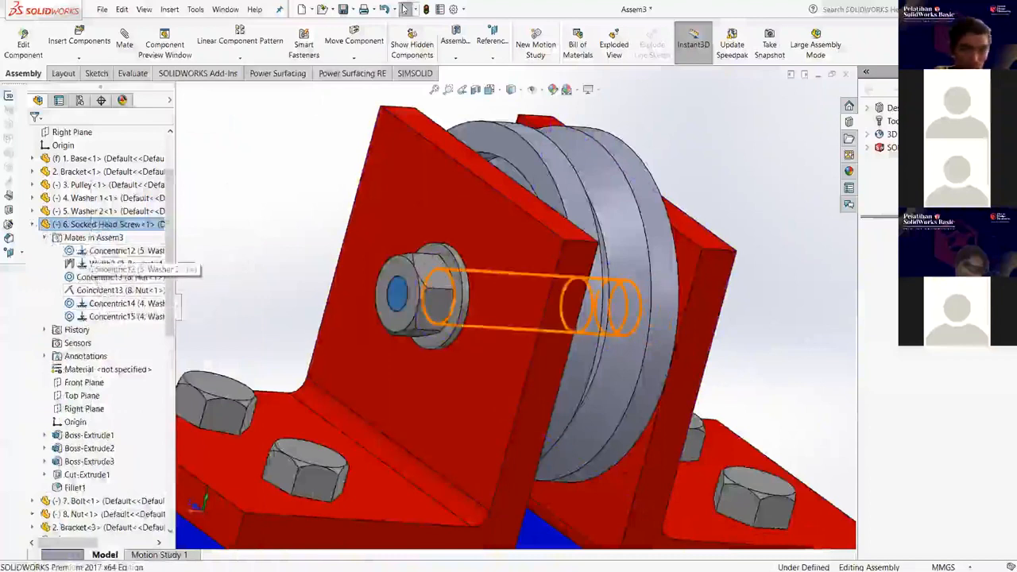
{"action": "left_click", "coordinate": [97, 251]}
{"action": "left_click", "coordinate": [94, 268]}
{"action": "key", "text": "Delete"}
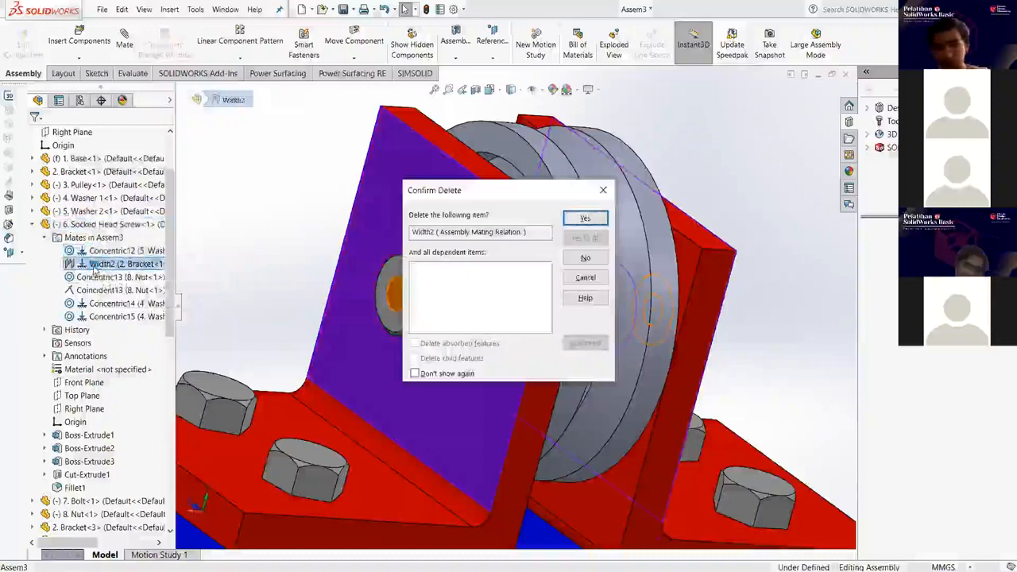
{"action": "key", "text": "Return"}
Slide the socket head screw outward along its axis so its head stands clear of the washer.
{"action": "scroll", "coordinate": [516, 308], "scroll_direction": "up", "scroll_amount": 1}
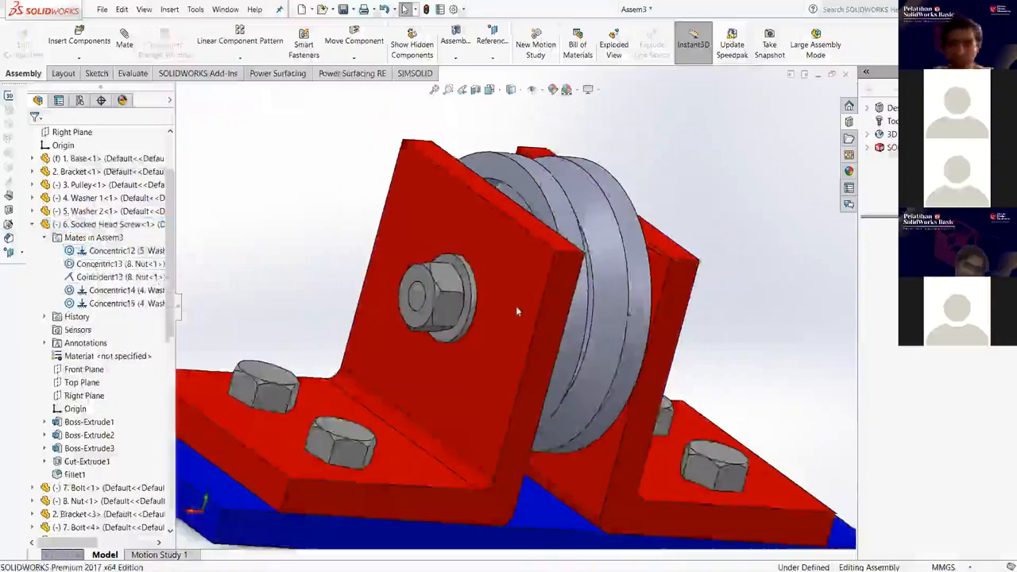
{"action": "scroll", "coordinate": [517, 308], "scroll_direction": "up", "scroll_amount": 2}
{"action": "middle_click_drag", "start_coordinate": [583, 314], "coordinate": [469, 306]}
{"action": "left_click_drag", "start_coordinate": [592, 308], "coordinate": [648, 296]}
{"action": "left_click", "coordinate": [405, 8]}
{"action": "scroll", "coordinate": [562, 342], "scroll_direction": "down", "scroll_amount": 8}
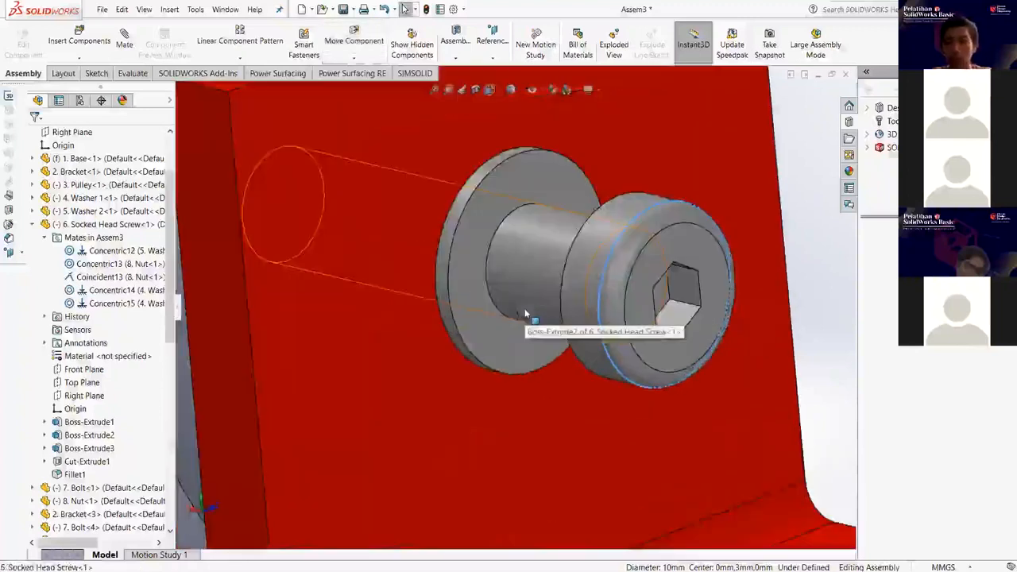
{"action": "middle_click_drag", "start_coordinate": [525, 314], "coordinate": [550, 322]}
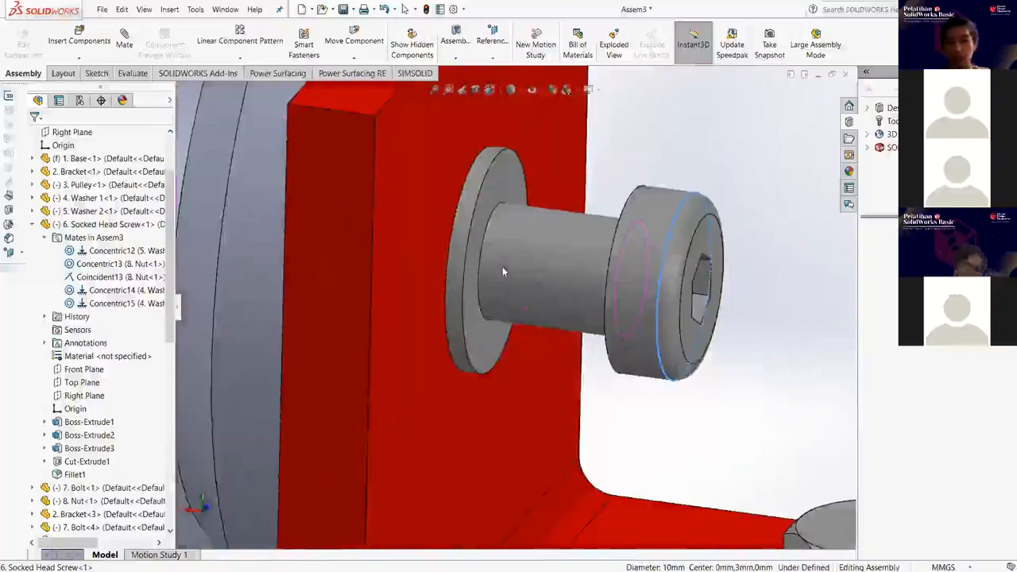
{"action": "middle_click_drag", "start_coordinate": [503, 270], "coordinate": [507, 293]}
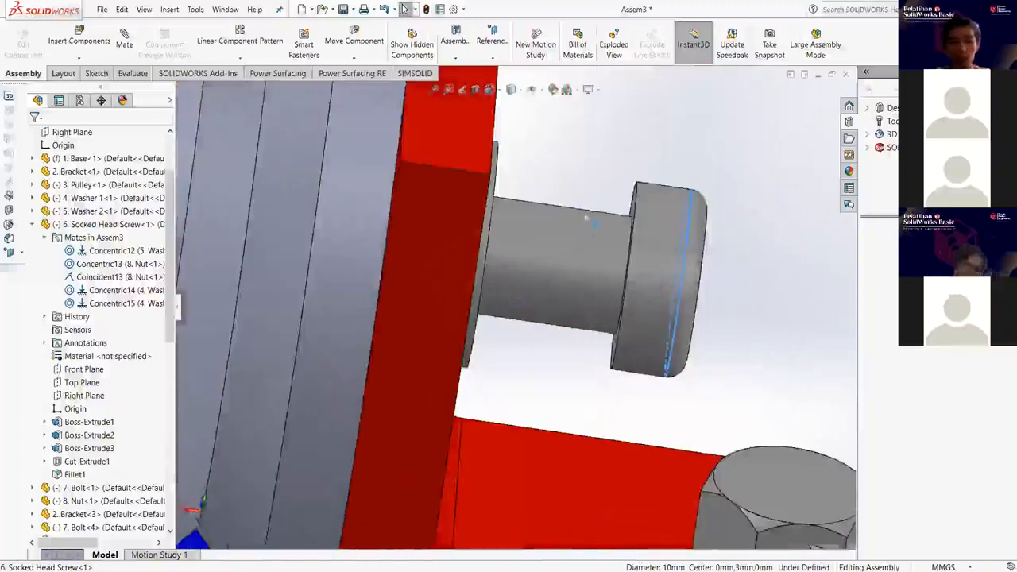
{"action": "middle_click_drag", "start_coordinate": [588, 220], "coordinate": [505, 252]}
{"action": "scroll", "coordinate": [609, 298], "scroll_direction": "up", "scroll_amount": 2}
{"action": "left_click_drag", "start_coordinate": [547, 294], "coordinate": [512, 288]}
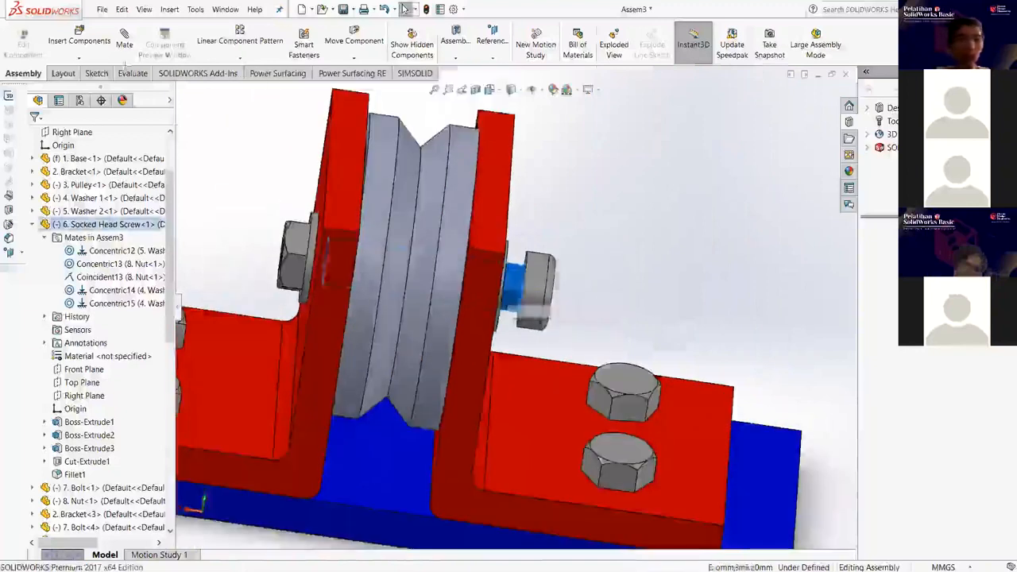
Start a centered Width mate with the two end faces of the socket head screw as its width selections.
{"action": "left_click", "coordinate": [125, 47]}
{"action": "scroll", "coordinate": [80, 350], "scroll_direction": "down", "scroll_amount": 3}
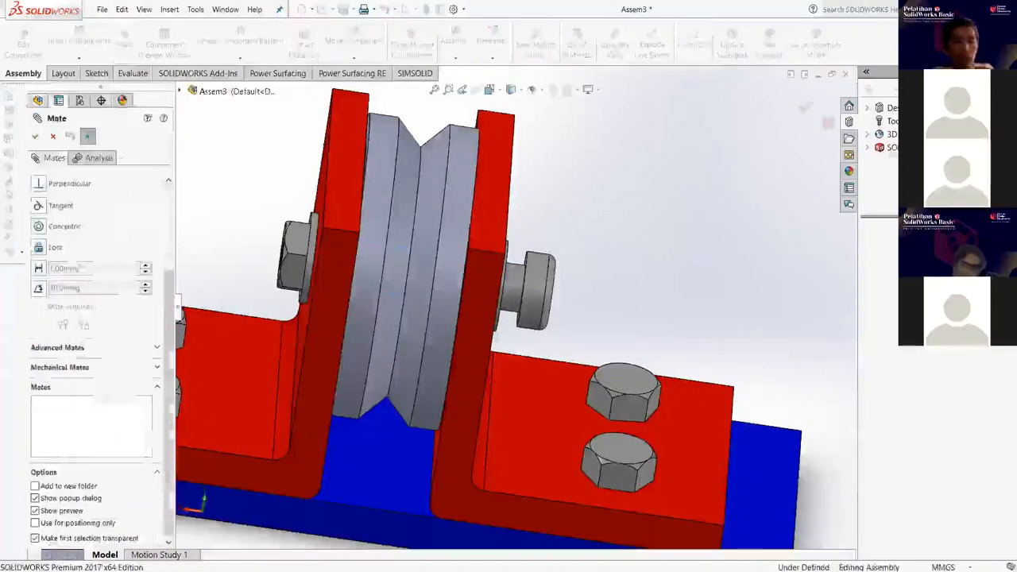
{"action": "left_click", "coordinate": [60, 347]}
{"action": "scroll", "coordinate": [67, 290], "scroll_direction": "up", "scroll_amount": 3}
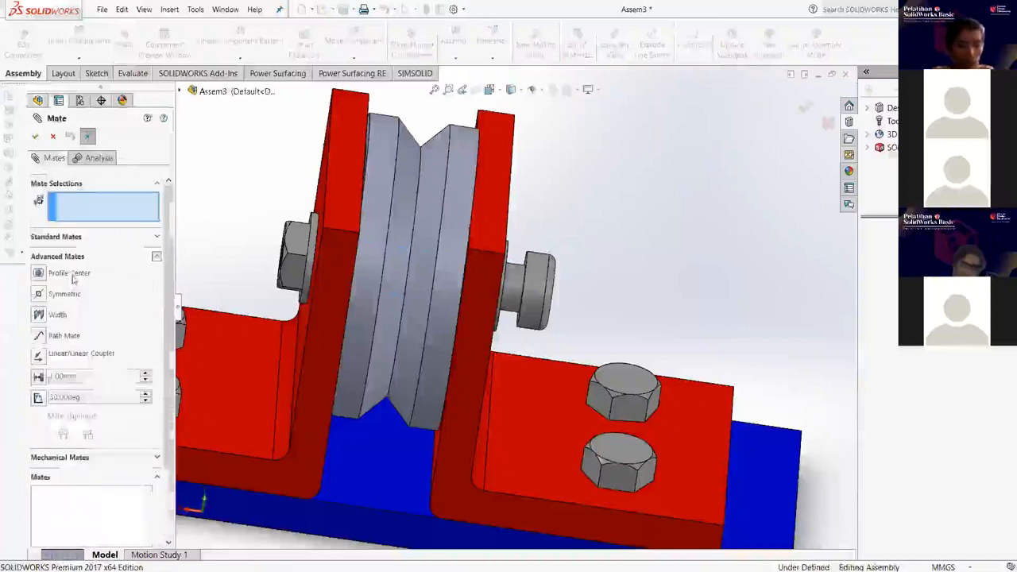
{"action": "left_click", "coordinate": [39, 316]}
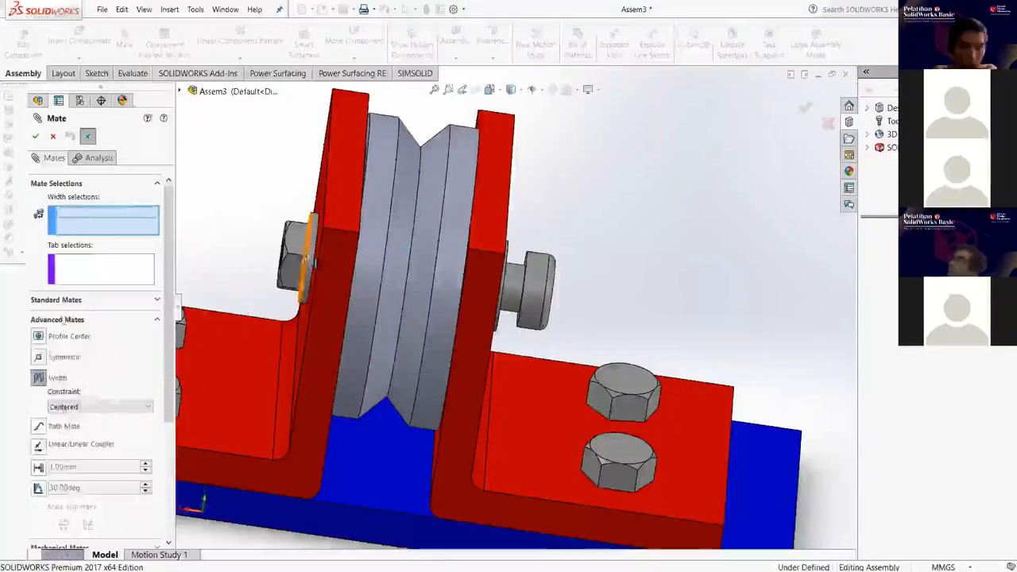
{"action": "scroll", "coordinate": [379, 276], "scroll_direction": "down", "scroll_amount": 2}
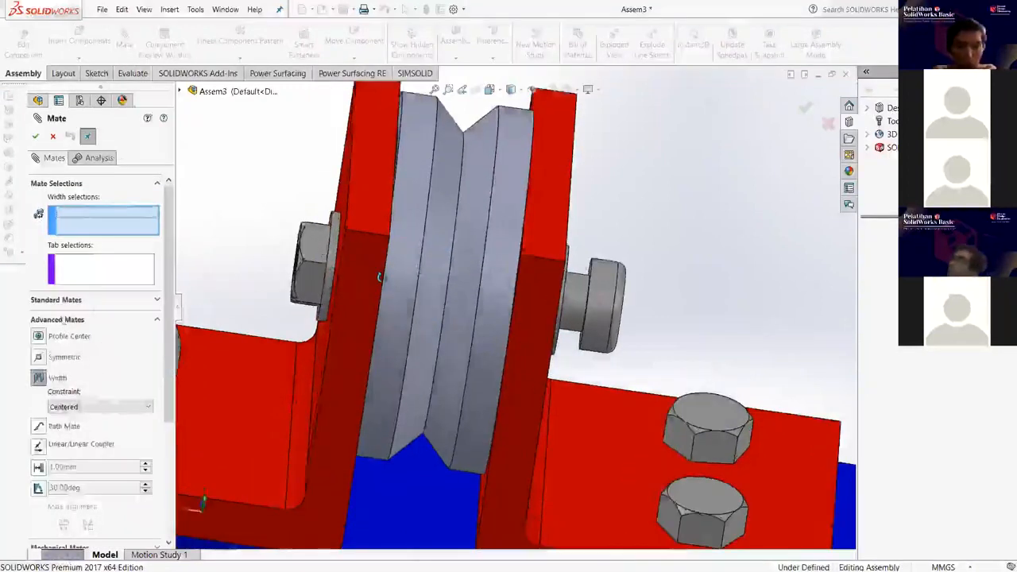
{"action": "scroll", "coordinate": [380, 276], "scroll_direction": "down", "scroll_amount": 2}
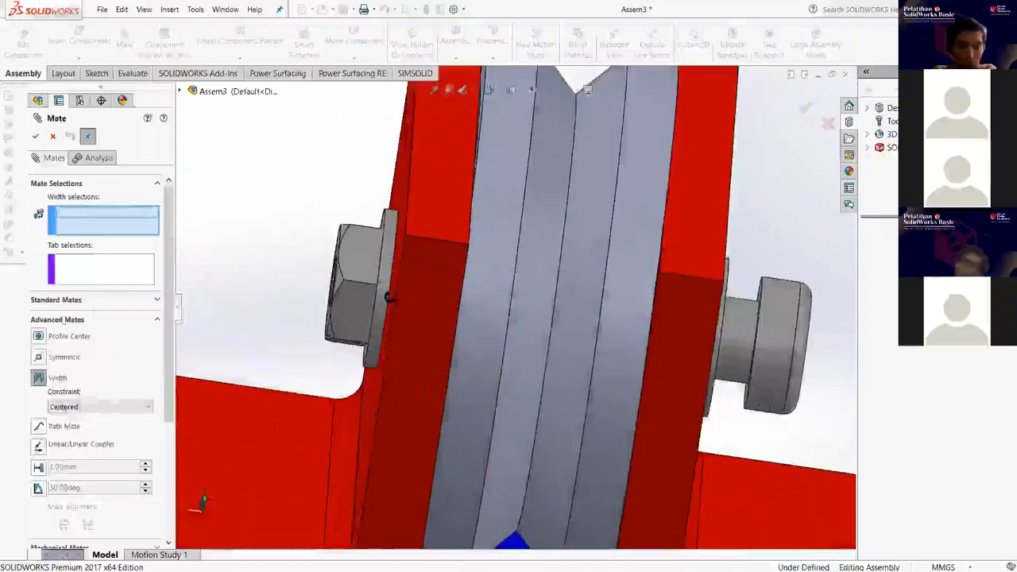
{"action": "middle_click_drag", "start_coordinate": [379, 277], "coordinate": [390, 298]}
{"action": "left_click", "coordinate": [390, 297]}
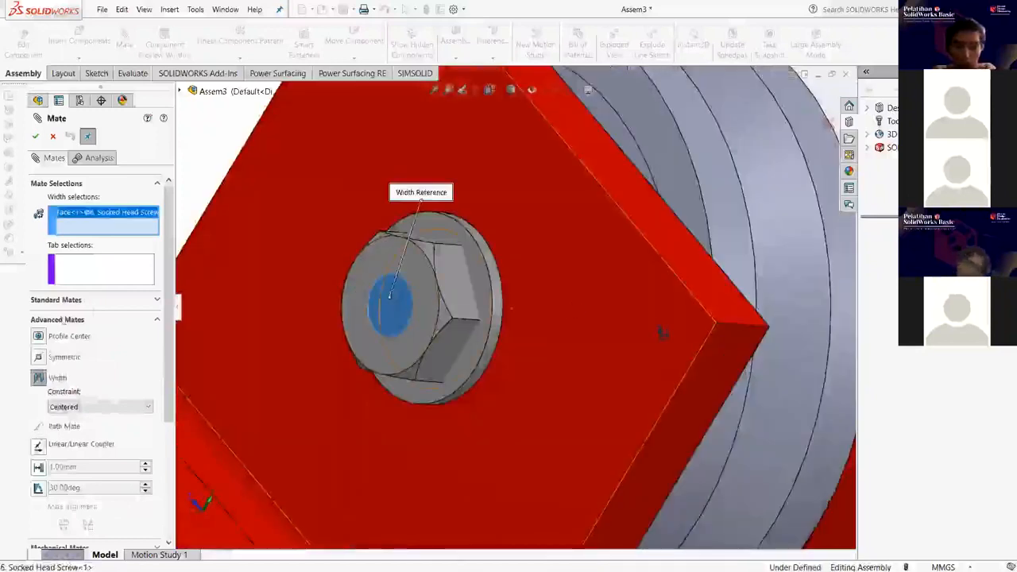
{"action": "middle_click_drag", "start_coordinate": [519, 356], "coordinate": [520, 324]}
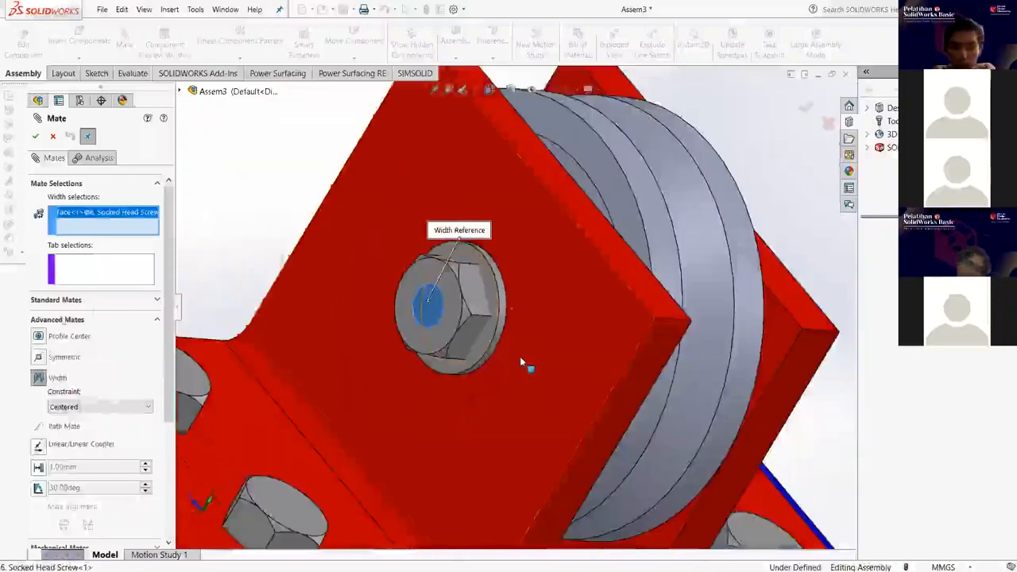
{"action": "scroll", "coordinate": [523, 323], "scroll_direction": "up", "scroll_amount": 3}
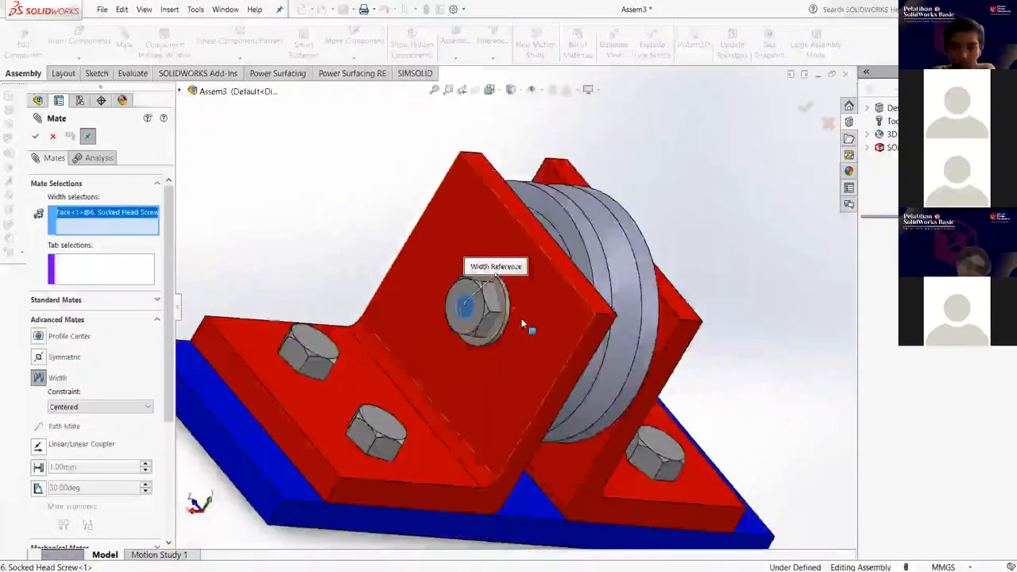
{"action": "left_click", "coordinate": [521, 318]}
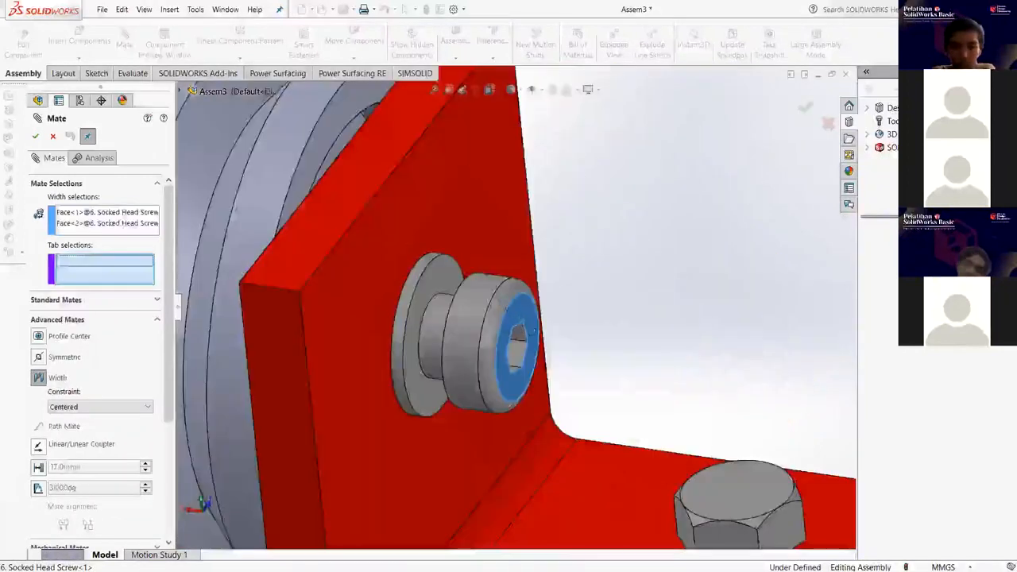
Complete the socket head screw's centered Width mate with the outer upright faces of the two brackets as its tab selections.
{"action": "scroll", "coordinate": [574, 309], "scroll_direction": "up", "scroll_amount": 3}
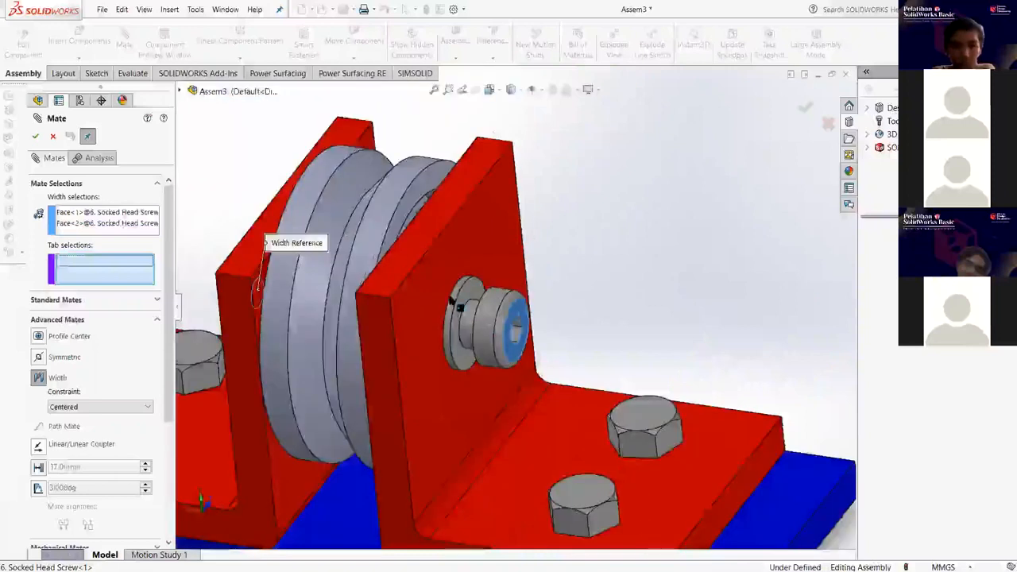
{"action": "scroll", "coordinate": [448, 291], "scroll_direction": "up", "scroll_amount": 4}
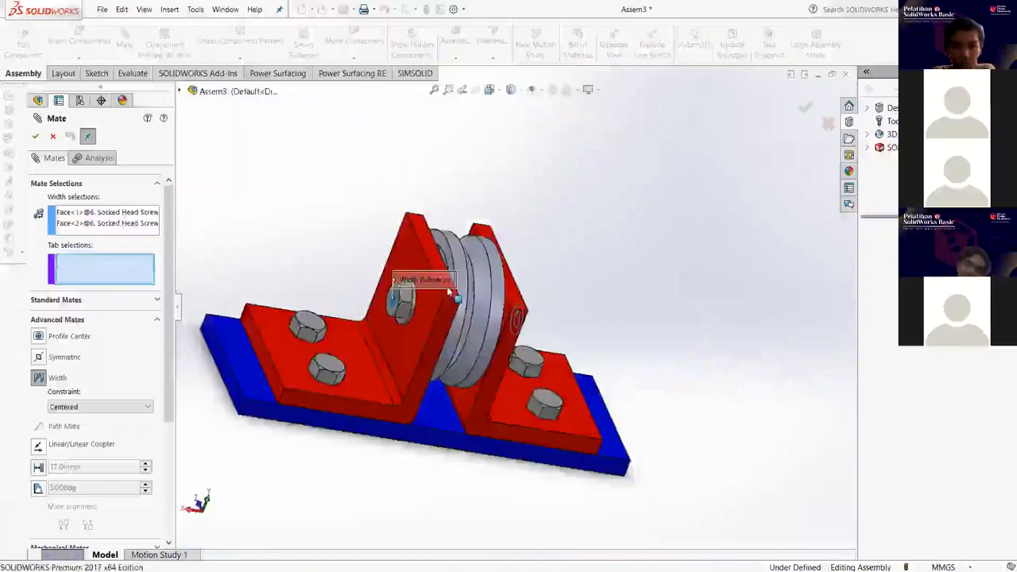
{"action": "scroll", "coordinate": [409, 294], "scroll_direction": "down", "scroll_amount": 5}
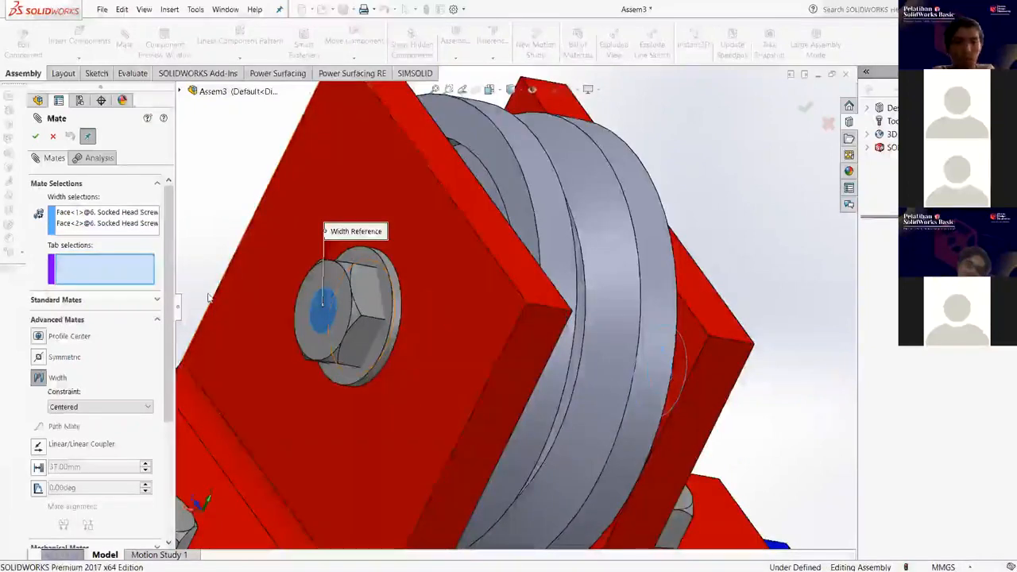
{"action": "left_click", "coordinate": [432, 248]}
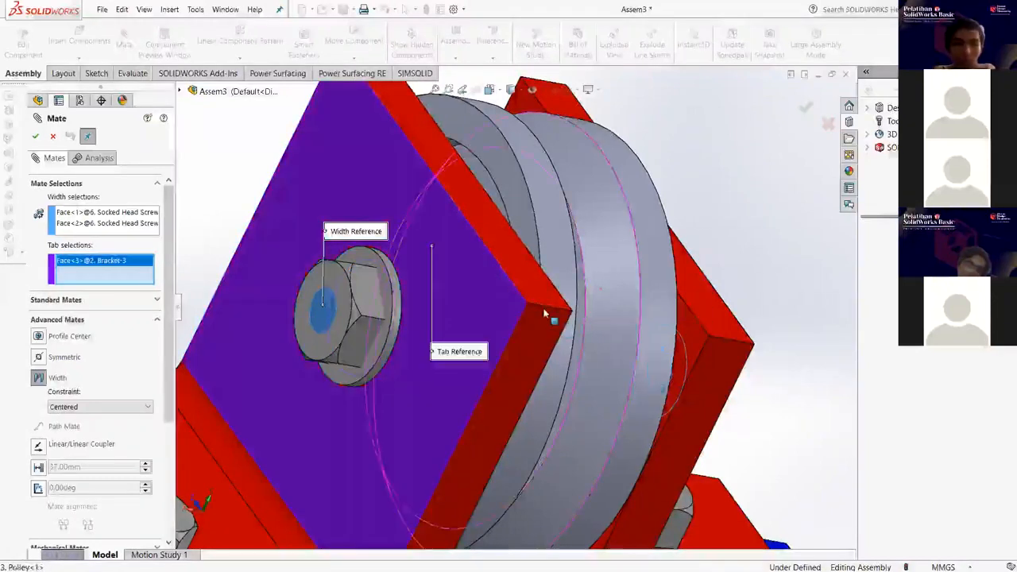
{"action": "middle_click_drag", "start_coordinate": [545, 307], "coordinate": [545, 307]}
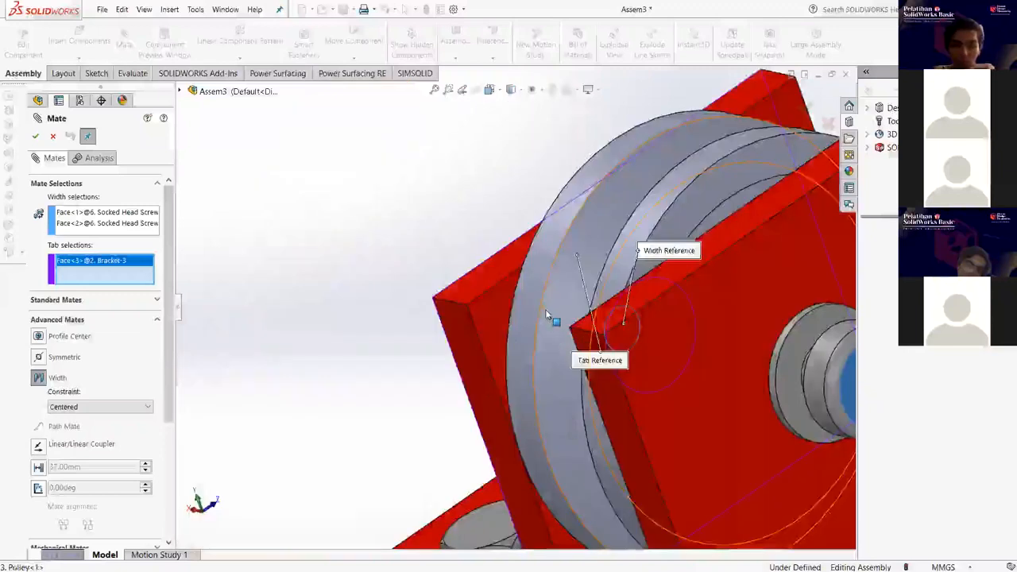
{"action": "scroll", "coordinate": [554, 317], "scroll_direction": "up", "scroll_amount": 3}
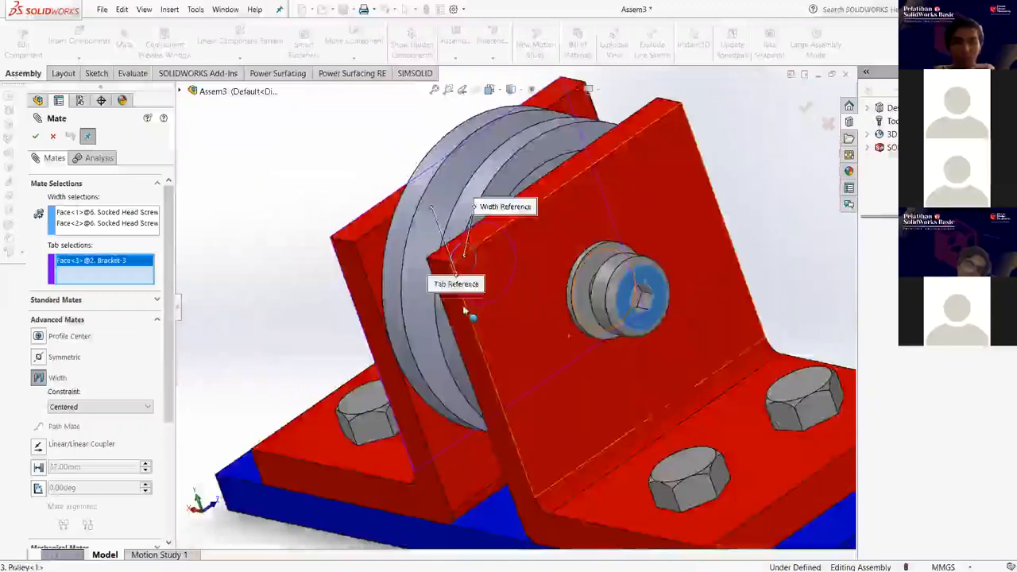
{"action": "left_click", "coordinate": [469, 314]}
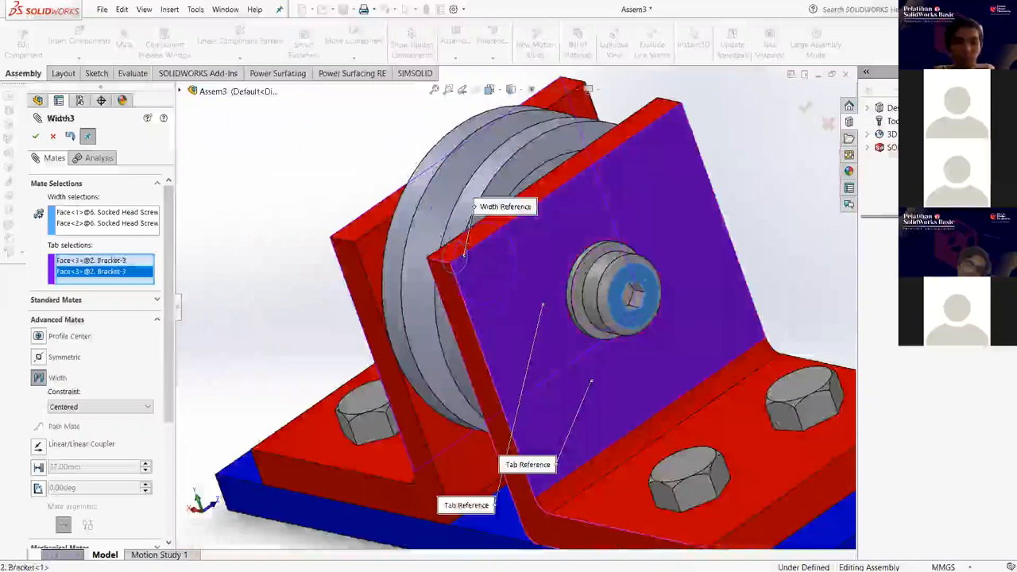
{"action": "middle_click_drag", "start_coordinate": [469, 314], "coordinate": [533, 286]}
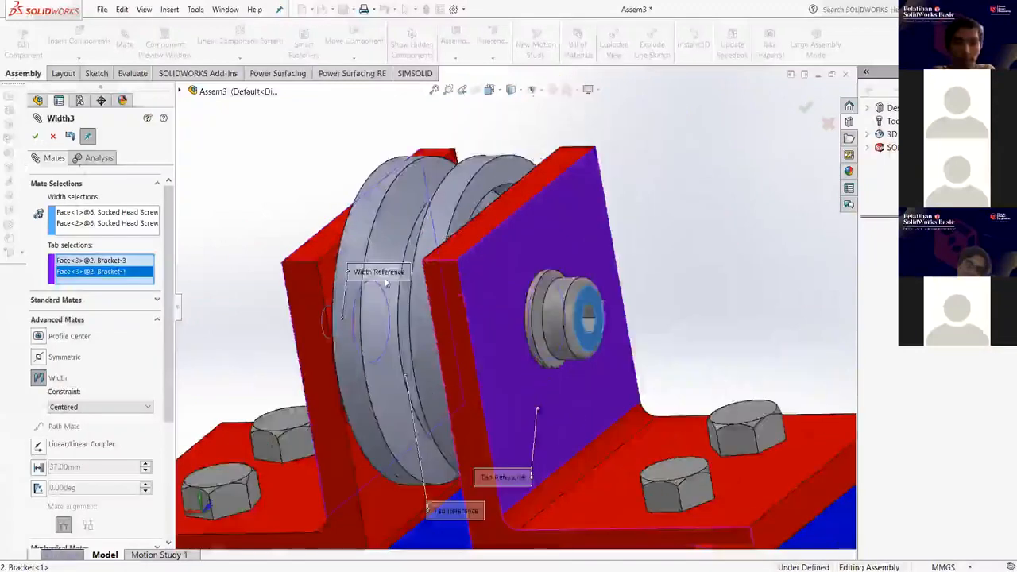
{"action": "middle_click_drag", "start_coordinate": [387, 283], "coordinate": [387, 284]}
{"action": "key", "text": "Return"}
{"action": "key", "text": "Return"}
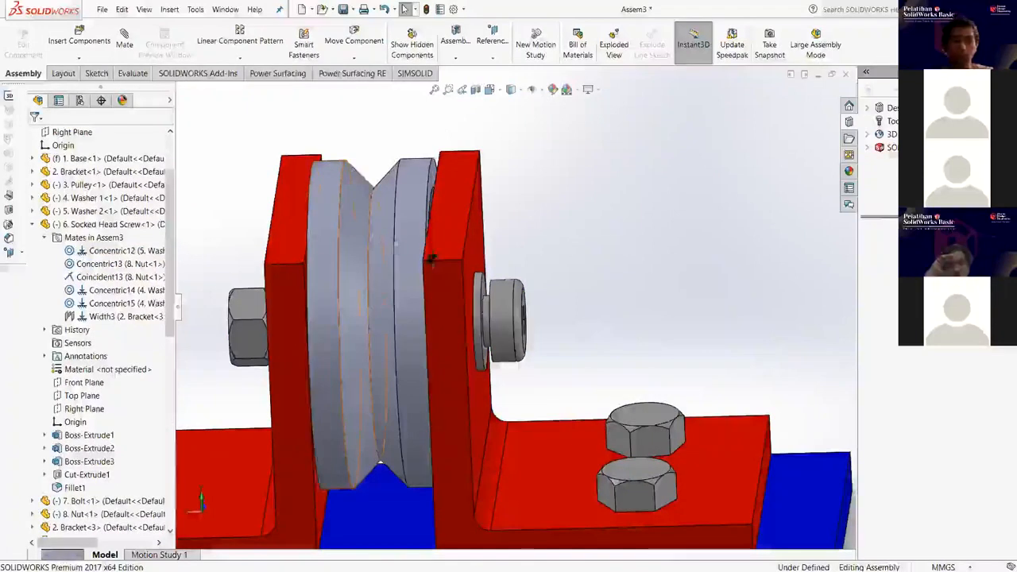
Insert a top-level only bill of materials with the bom-standard template in the existing Unassigned Items annotation view, placing it above the model.
{"action": "middle_click_drag", "start_coordinate": [481, 190], "coordinate": [423, 134]}
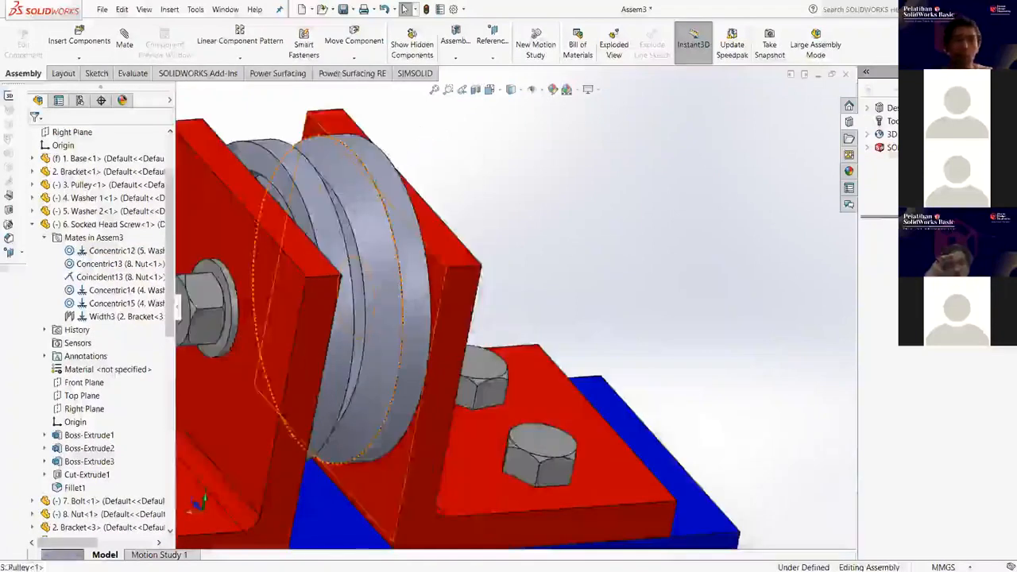
{"action": "scroll", "coordinate": [423, 134], "scroll_direction": "up", "scroll_amount": 4}
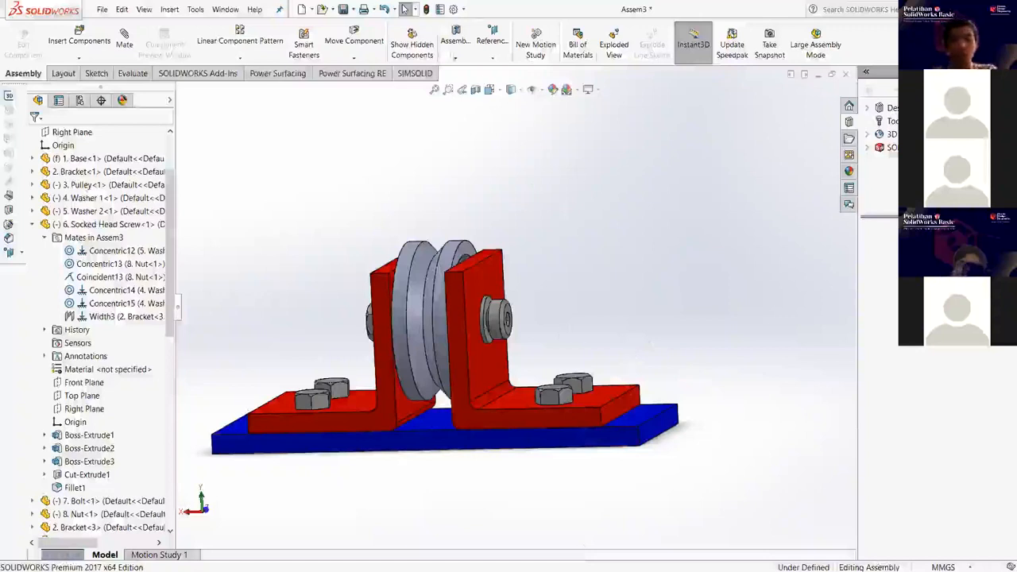
{"action": "left_click", "coordinate": [577, 43]}
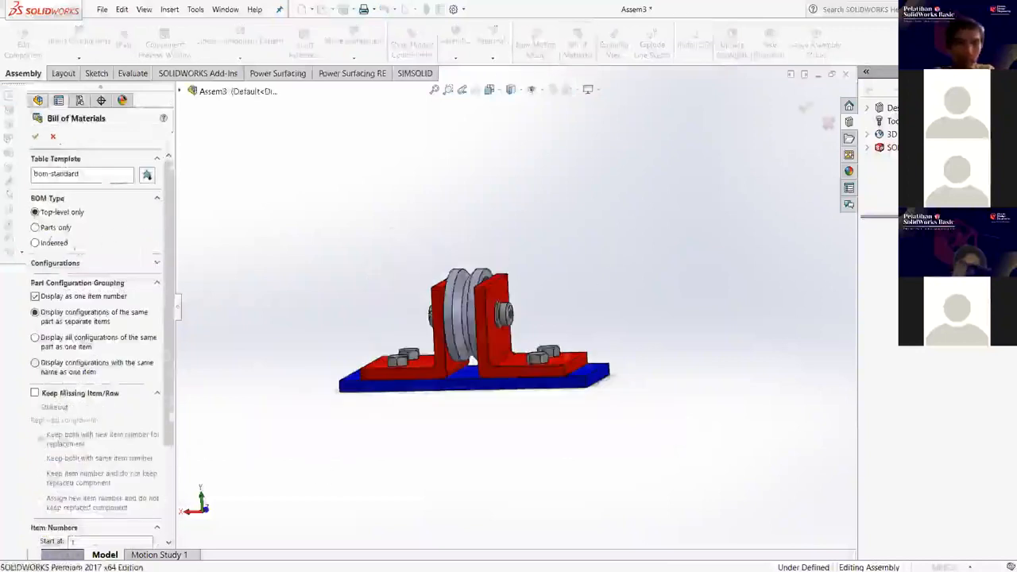
{"action": "left_click", "coordinate": [35, 137]}
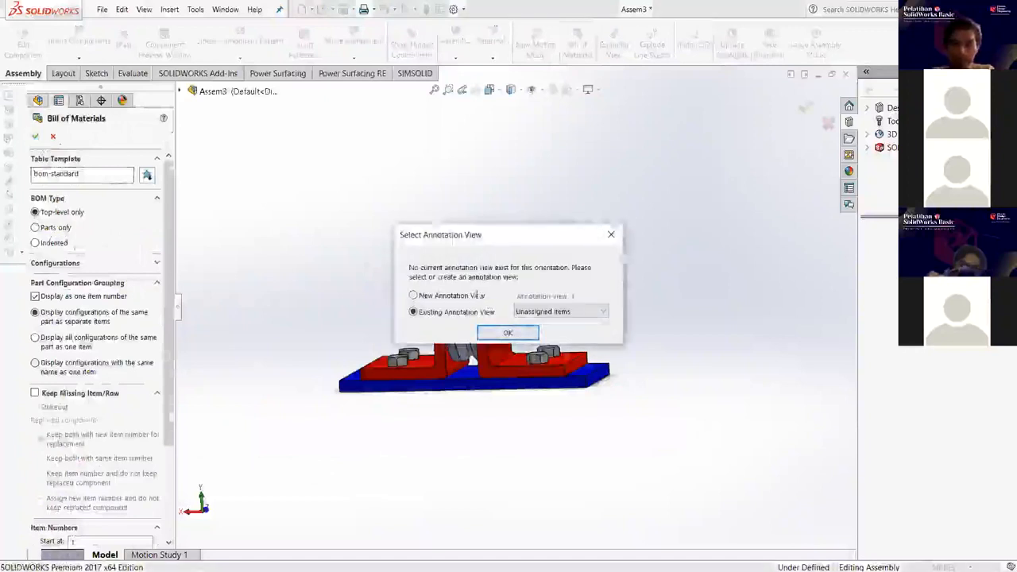
{"action": "left_click", "coordinate": [476, 296]}
{"action": "left_click", "coordinate": [474, 313]}
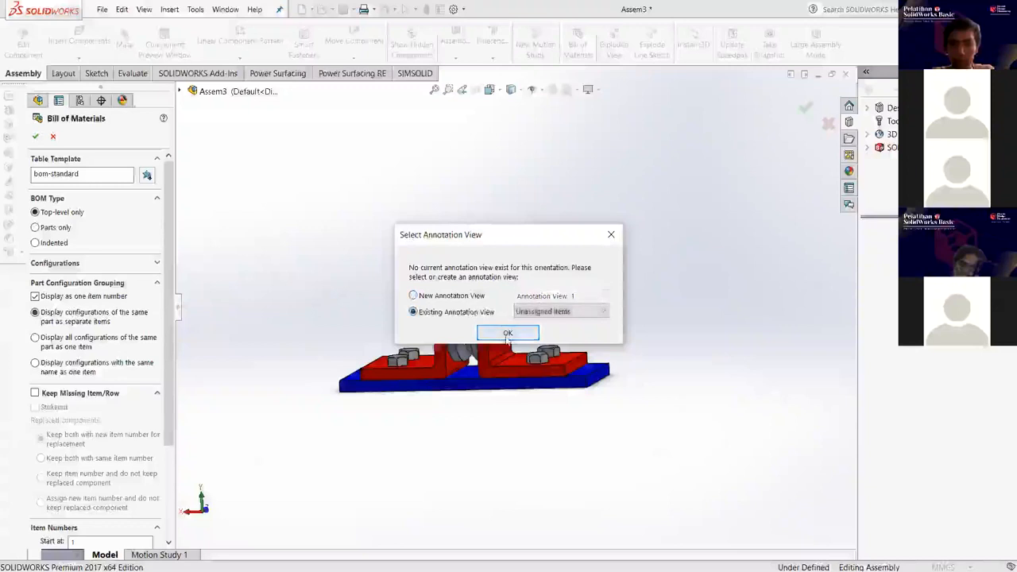
{"action": "left_click", "coordinate": [509, 336]}
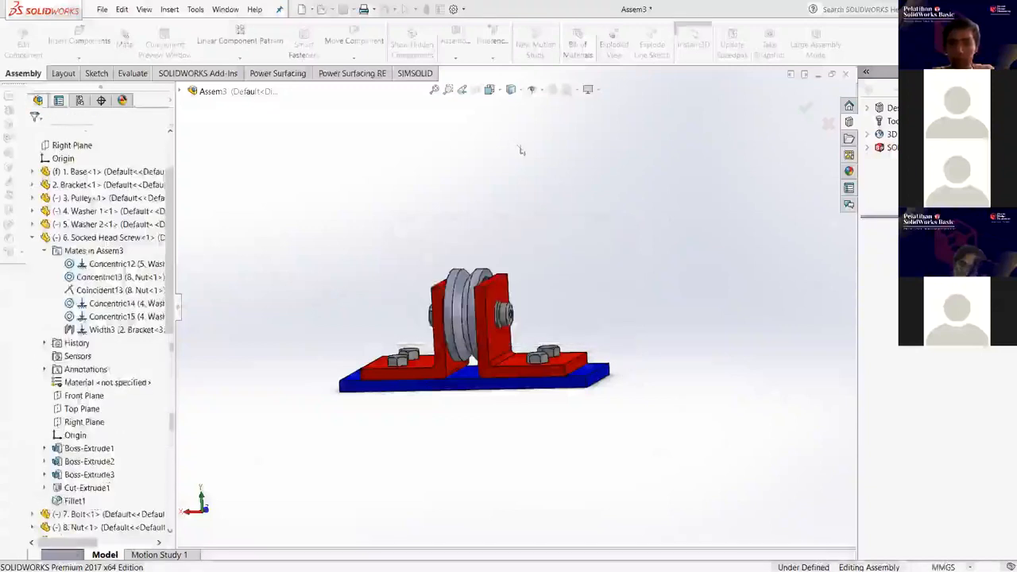
{"action": "left_click", "coordinate": [411, 111]}
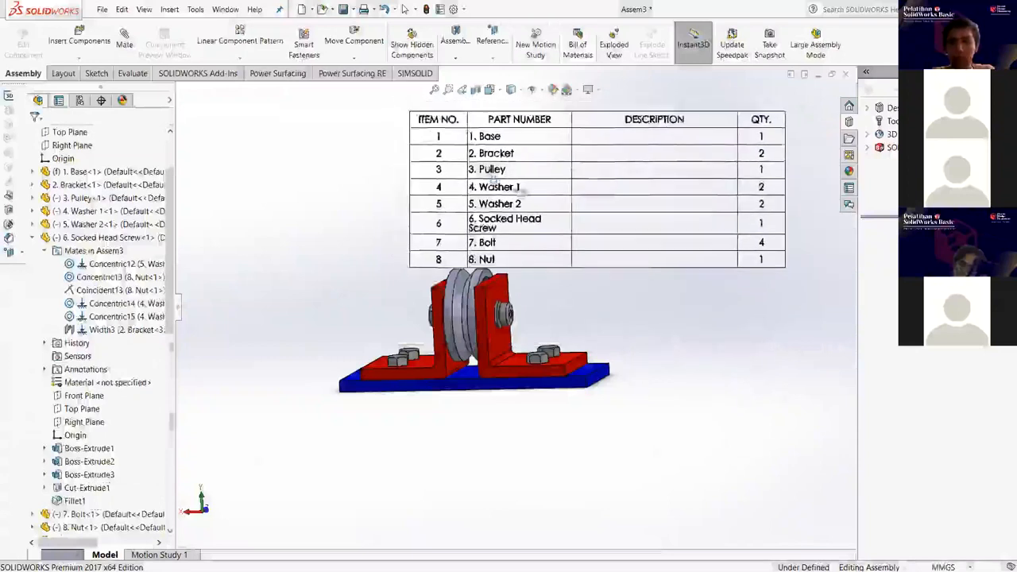
Delete the DESCRIPTION column from the bill of materials table.
{"action": "left_click", "coordinate": [615, 107]}
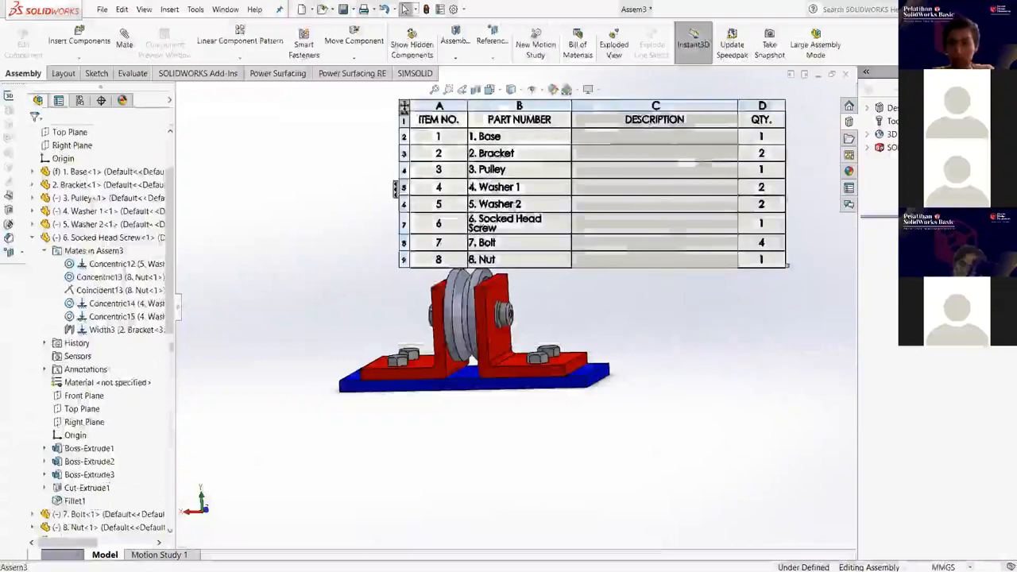
{"action": "right_click", "coordinate": [660, 215]}
{"action": "mouse_move", "coordinate": [649, 189]}
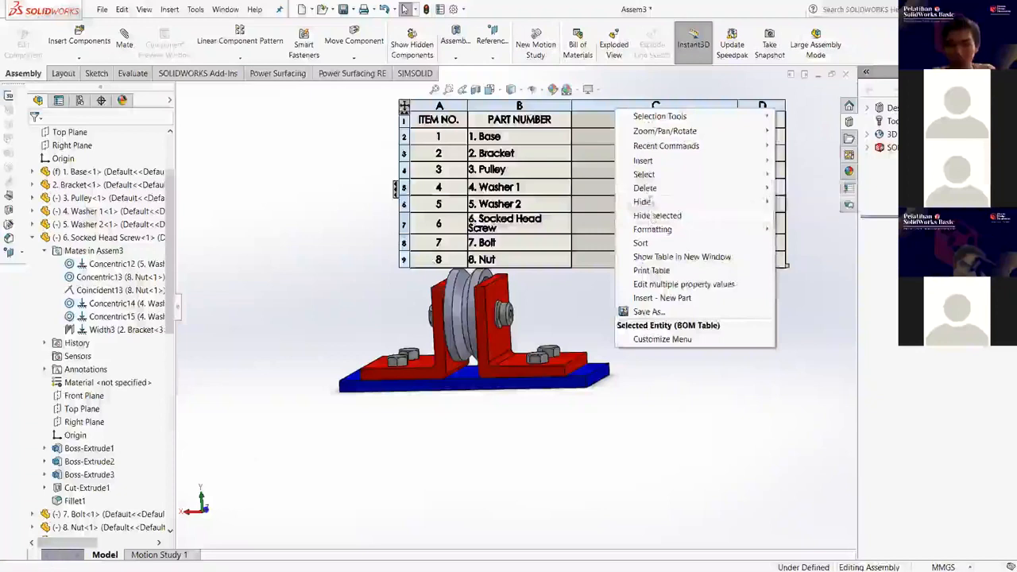
{"action": "left_click", "coordinate": [803, 201]}
{"action": "left_click", "coordinate": [549, 189]}
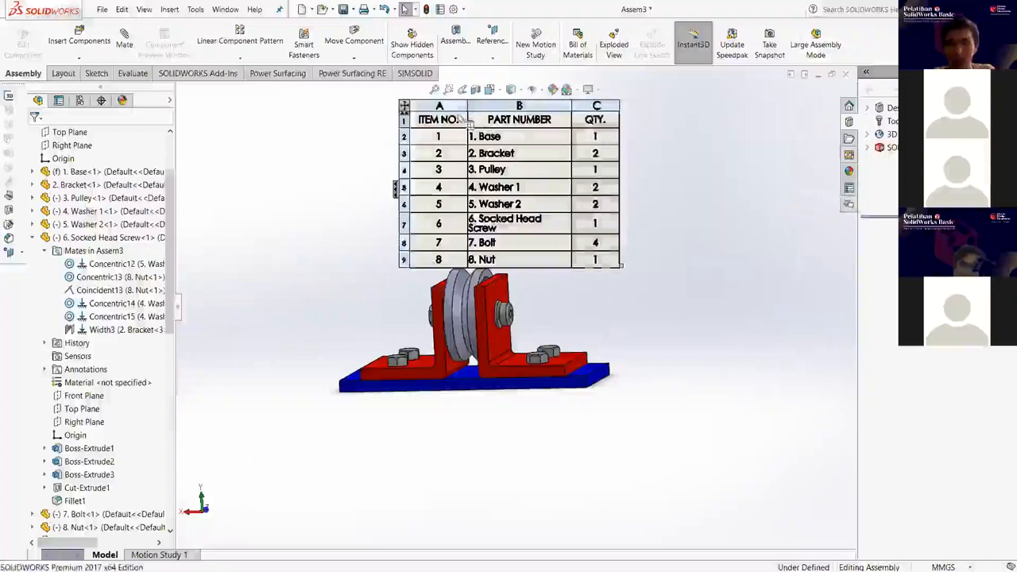
Move the bill of materials table clear of the model, above and beyond the bracket on the screw-head side.
{"action": "left_click_drag", "start_coordinate": [414, 102], "coordinate": [628, 93]}
{"action": "left_click", "coordinate": [627, 93]}
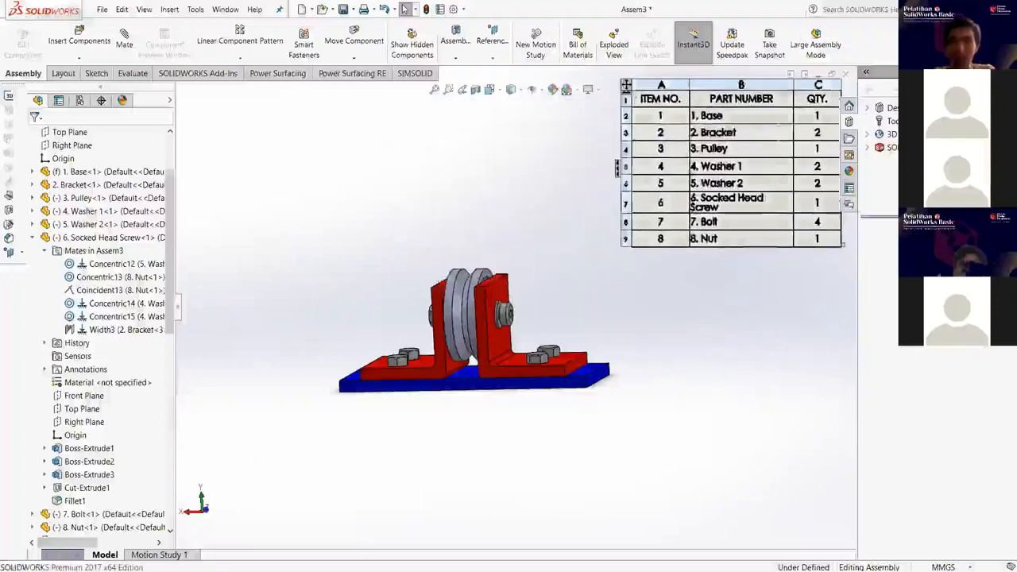
{"action": "left_click", "coordinate": [662, 262]}
Examine the part names and quantities in the bill of materials table and compare them with the assembly.
{"action": "scroll", "coordinate": [661, 259], "scroll_direction": "up", "scroll_amount": 2}
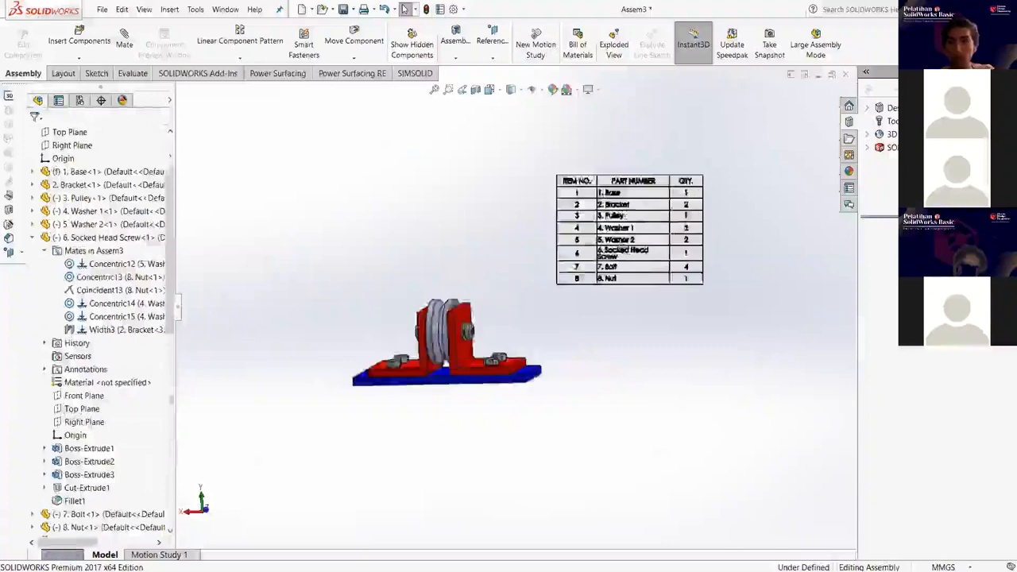
{"action": "scroll", "coordinate": [692, 207], "scroll_direction": "down", "scroll_amount": 3}
{"action": "scroll", "coordinate": [430, 202], "scroll_direction": "down", "scroll_amount": 3}
{"action": "scroll", "coordinate": [409, 205], "scroll_direction": "up", "scroll_amount": 2}
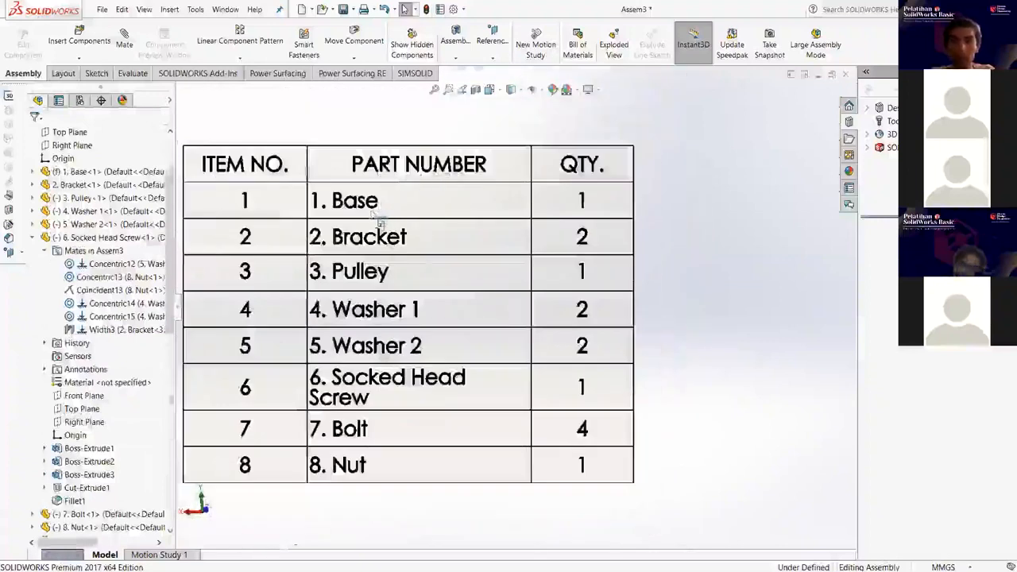
{"action": "scroll", "coordinate": [373, 250], "scroll_direction": "down", "scroll_amount": 1}
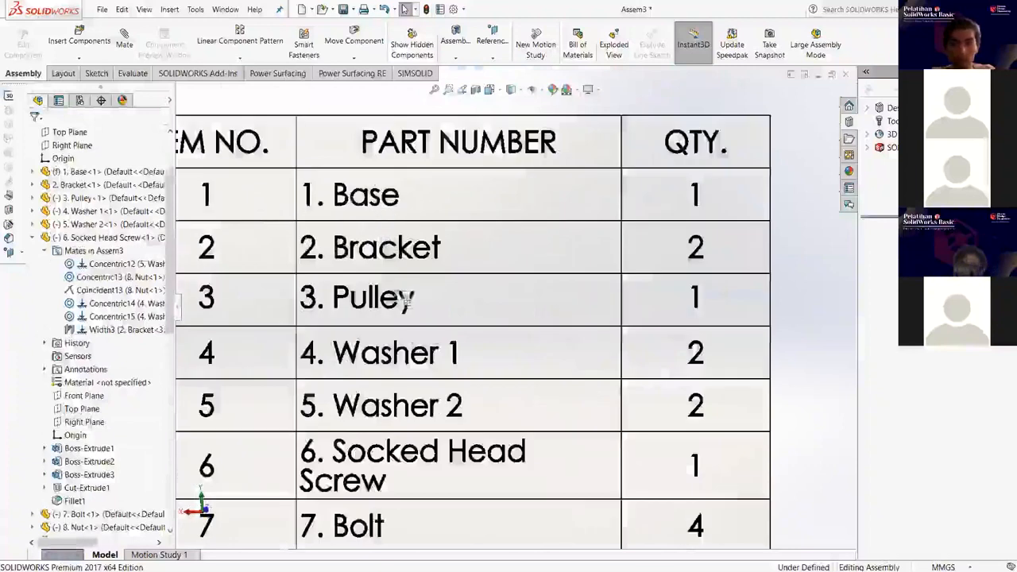
{"action": "scroll", "coordinate": [383, 310], "scroll_direction": "down", "scroll_amount": 1}
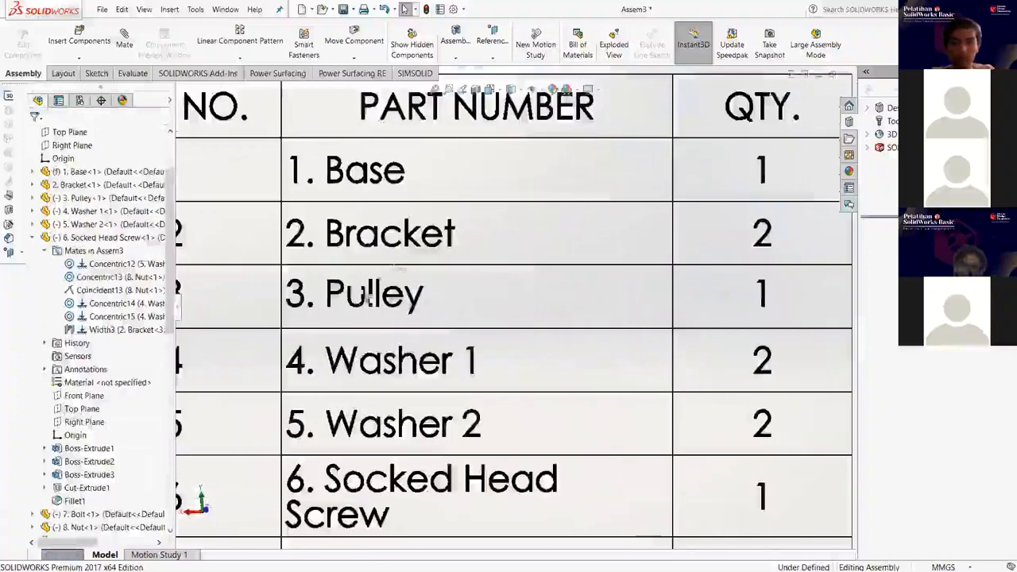
{"action": "scroll", "coordinate": [366, 334], "scroll_direction": "down", "scroll_amount": 1}
{"action": "scroll", "coordinate": [609, 250], "scroll_direction": "up", "scroll_amount": 4}
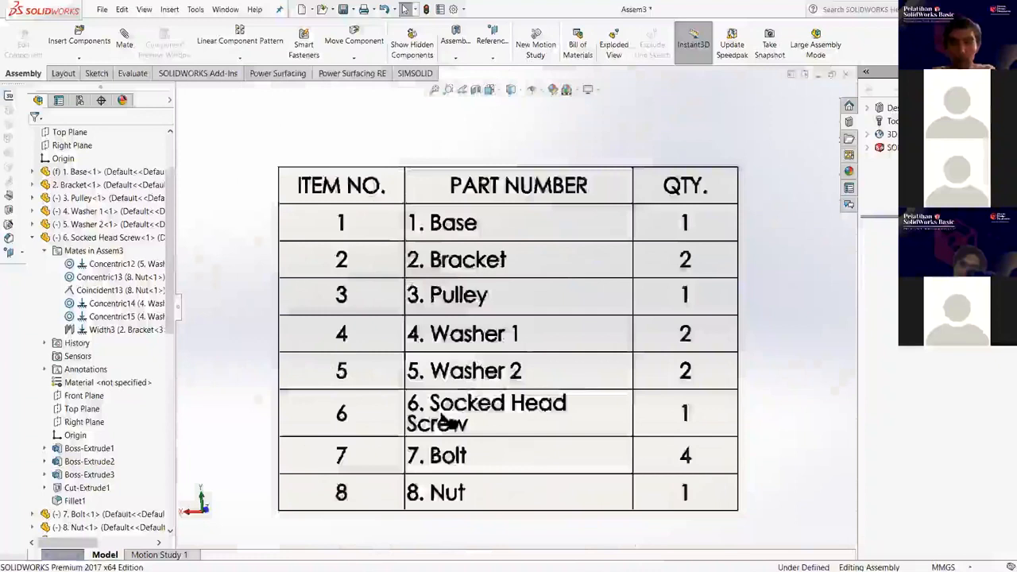
{"action": "scroll", "coordinate": [605, 229], "scroll_direction": "down", "scroll_amount": 1}
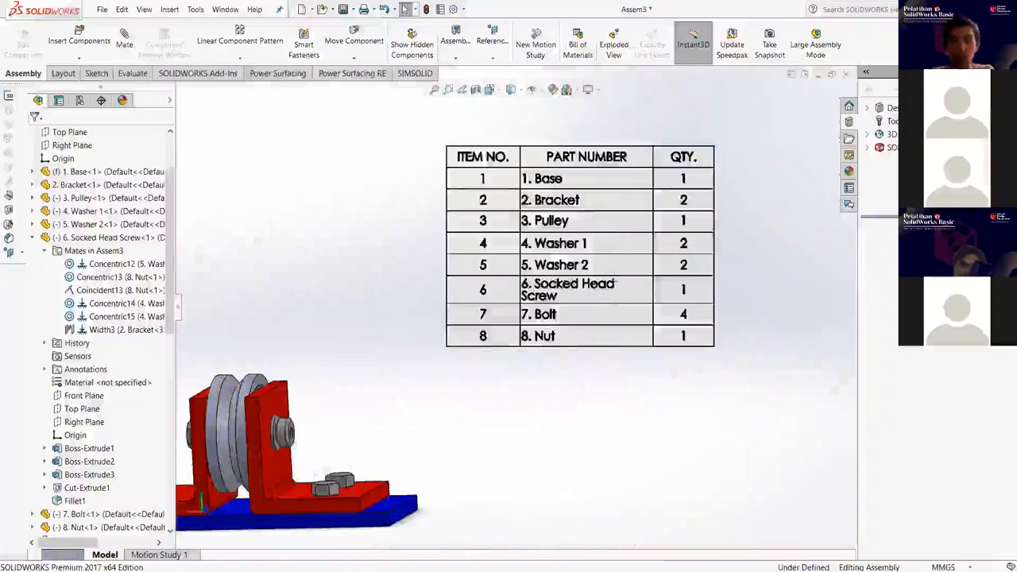
{"action": "scroll", "coordinate": [312, 442], "scroll_direction": "up", "scroll_amount": 1}
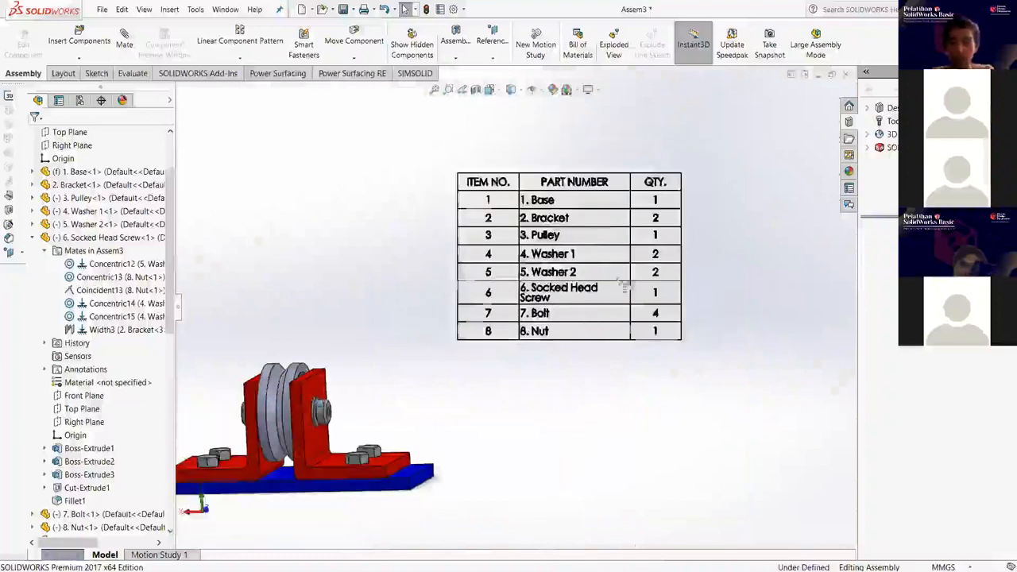
{"action": "scroll", "coordinate": [269, 477], "scroll_direction": "down", "scroll_amount": 1}
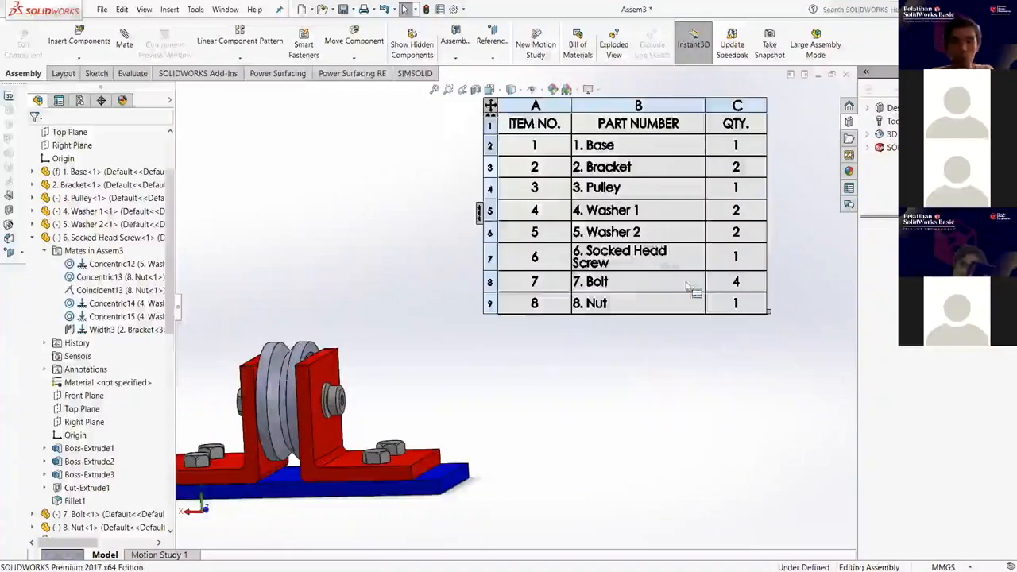
{"action": "scroll", "coordinate": [652, 310], "scroll_direction": "down", "scroll_amount": 1}
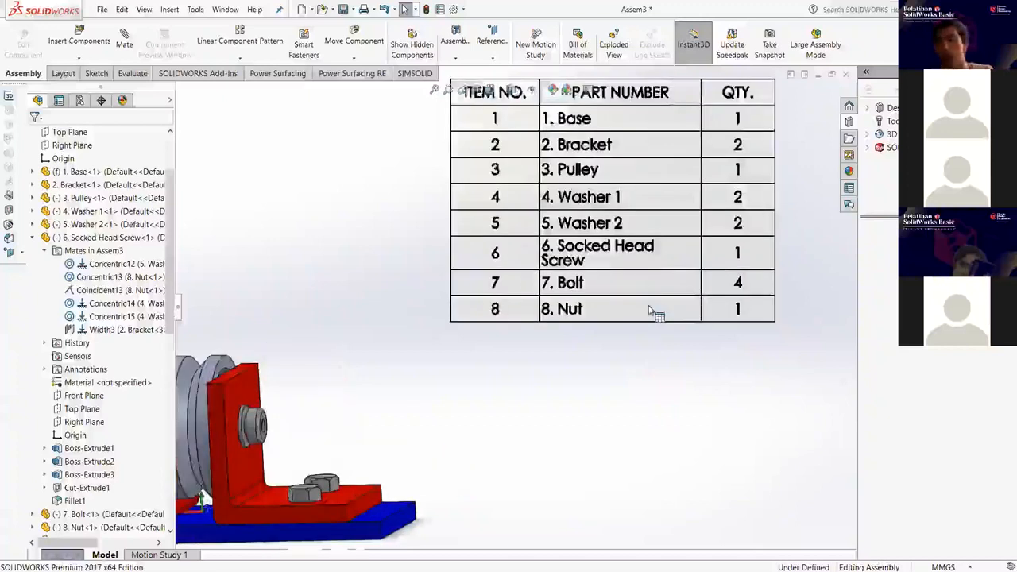
{"action": "scroll", "coordinate": [541, 365], "scroll_direction": "up", "scroll_amount": 2}
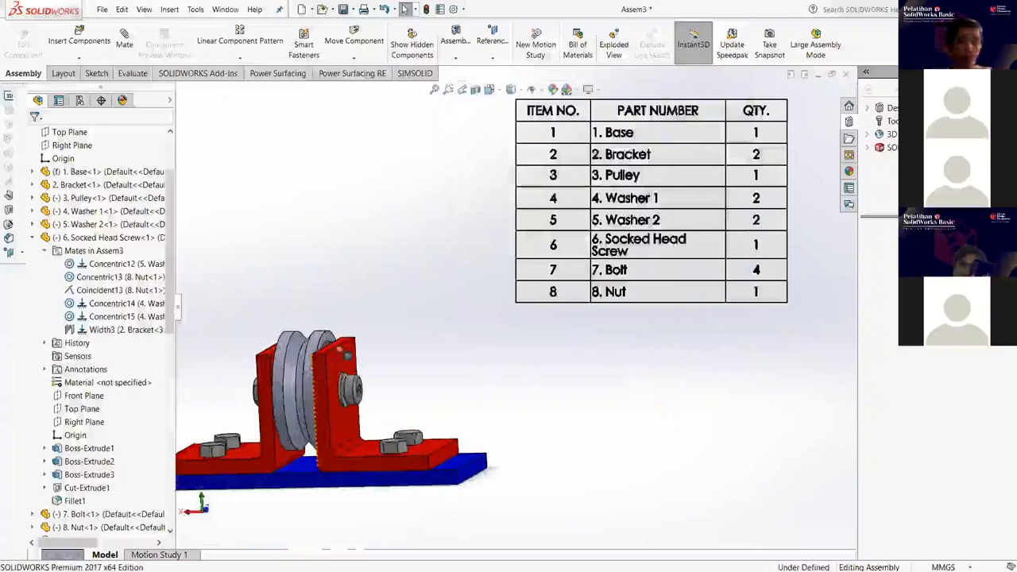
{"action": "scroll", "coordinate": [305, 381], "scroll_direction": "down", "scroll_amount": 3}
{"action": "scroll", "coordinate": [627, 160], "scroll_direction": "up", "scroll_amount": 4}
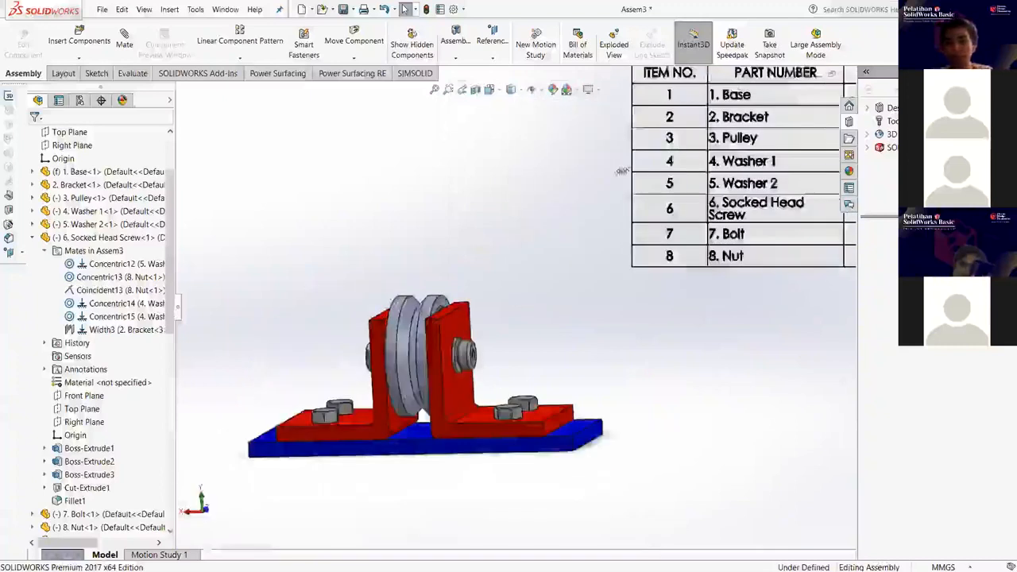
{"action": "scroll", "coordinate": [534, 207], "scroll_direction": "down", "scroll_amount": 2}
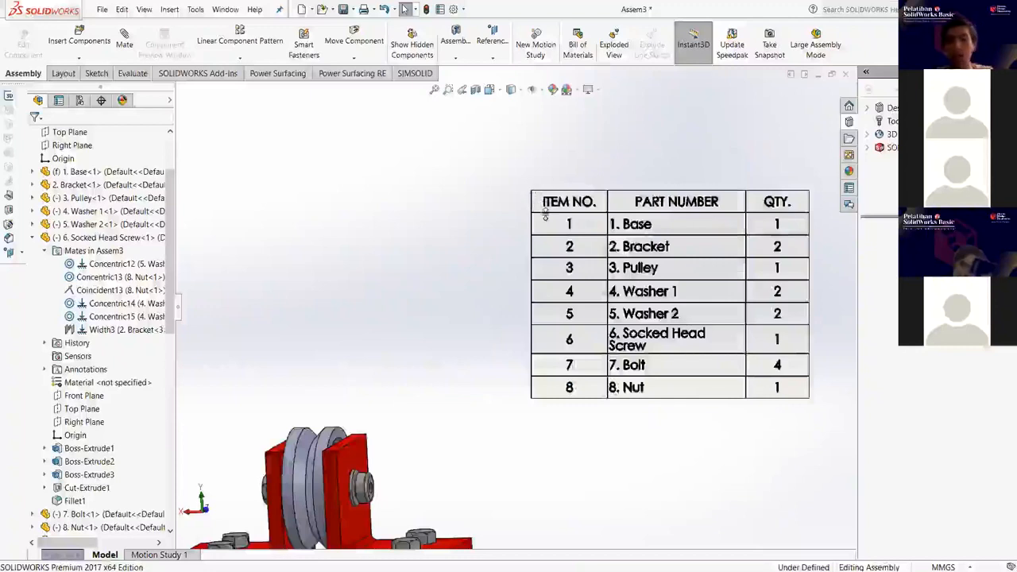
Delete the entire bill of materials table from the assembly.
{"action": "left_click", "coordinate": [545, 211]}
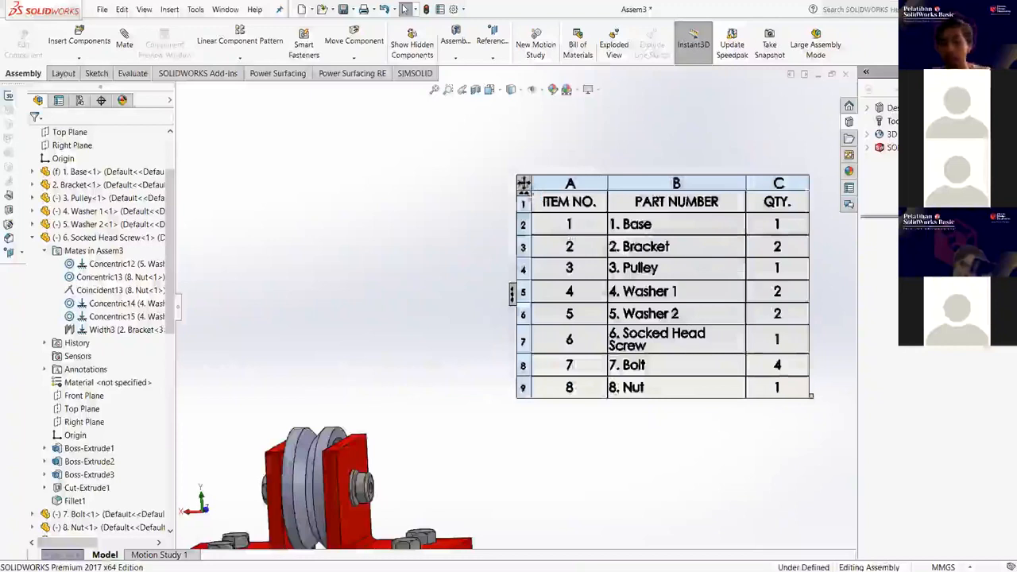
{"action": "left_click", "coordinate": [524, 183]}
{"action": "key", "text": "Delete"}
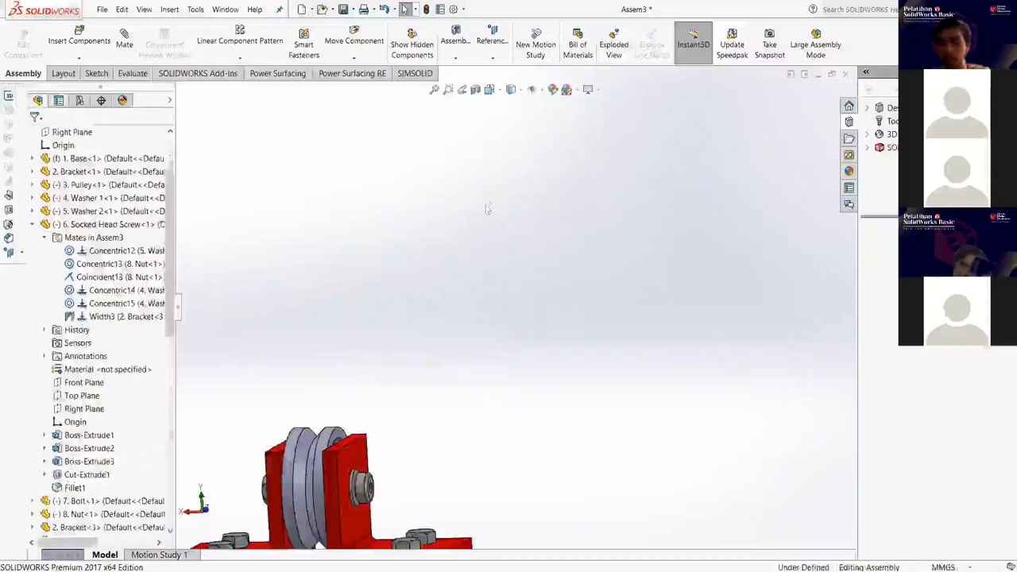
{"action": "middle_click_drag", "start_coordinate": [390, 364], "coordinate": [486, 375]}
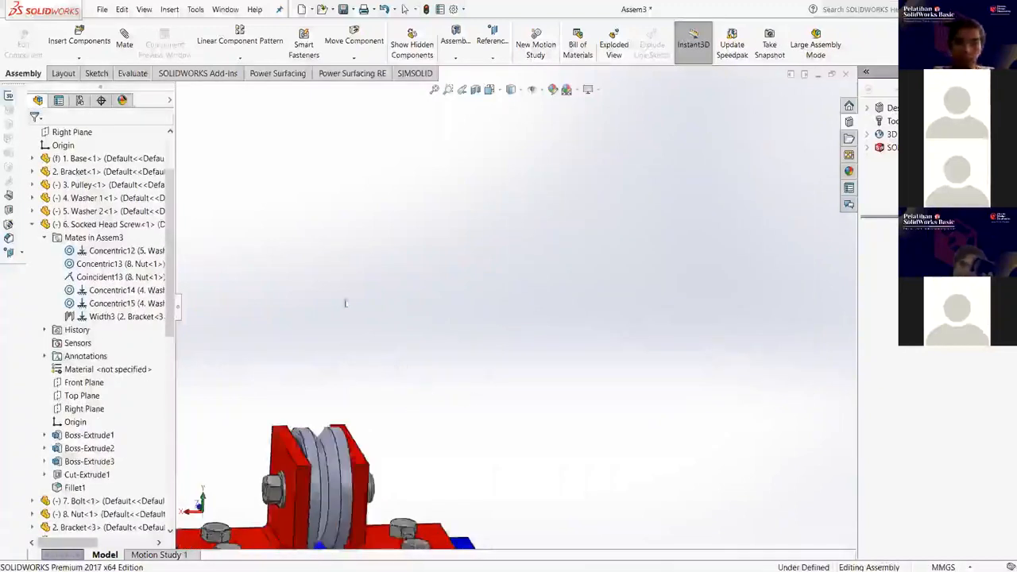
Review the advanced and mechanical mate types offered by the Mate command and exit without adding a mate.
{"action": "key", "text": "f"}
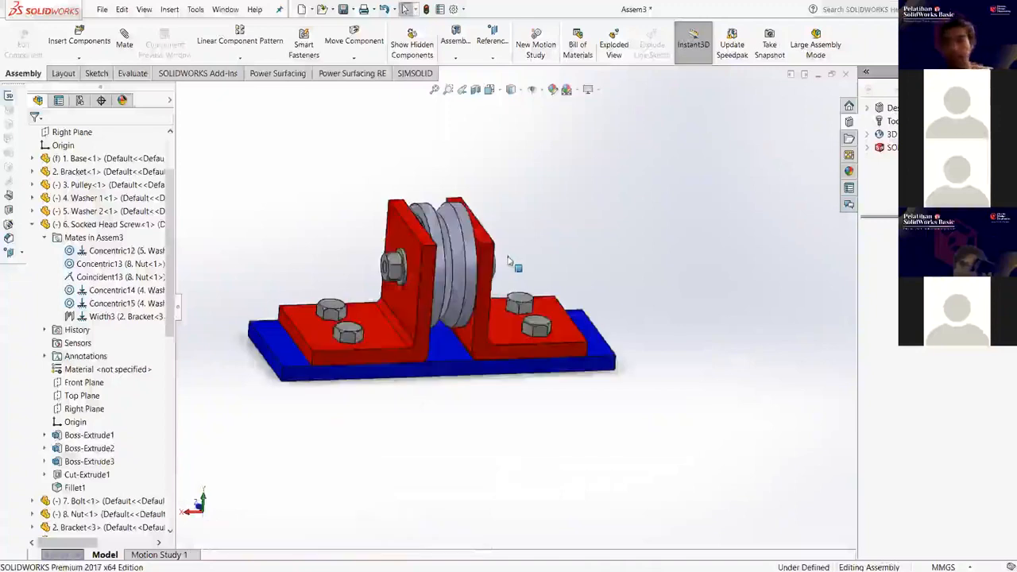
{"action": "scroll", "coordinate": [509, 263], "scroll_direction": "down", "scroll_amount": 3}
{"action": "scroll", "coordinate": [509, 262], "scroll_direction": "up", "scroll_amount": 4}
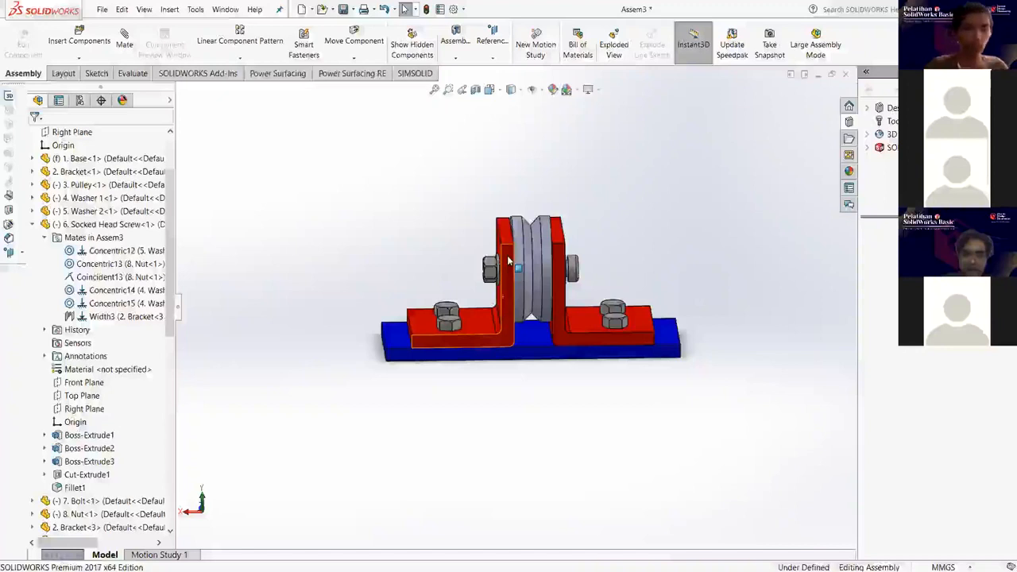
{"action": "left_click", "coordinate": [116, 49]}
{"action": "scroll", "coordinate": [87, 291], "scroll_direction": "down", "scroll_amount": 3}
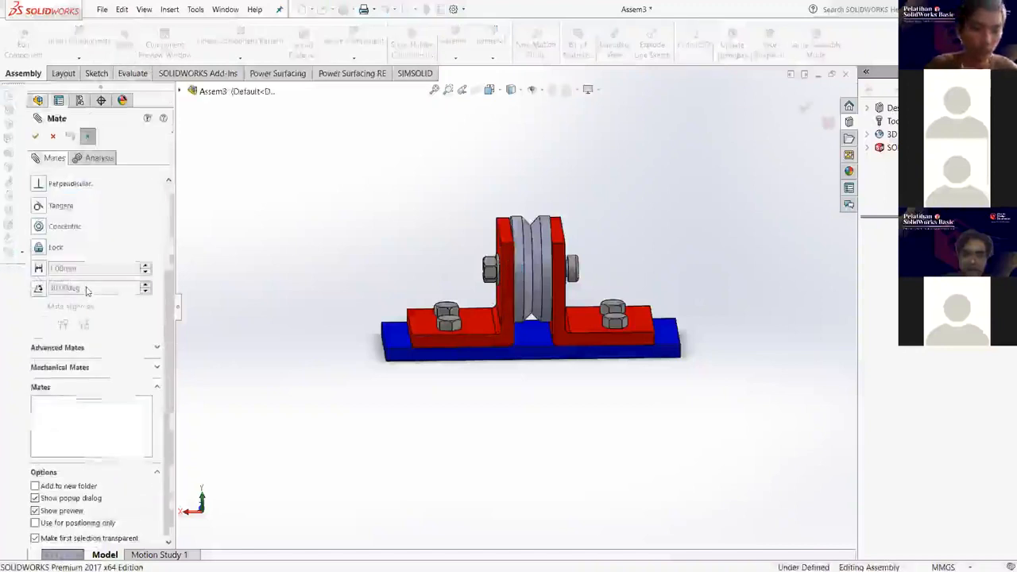
{"action": "scroll", "coordinate": [89, 288], "scroll_direction": "up", "scroll_amount": 3}
{"action": "scroll", "coordinate": [93, 283], "scroll_direction": "down", "scroll_amount": 3}
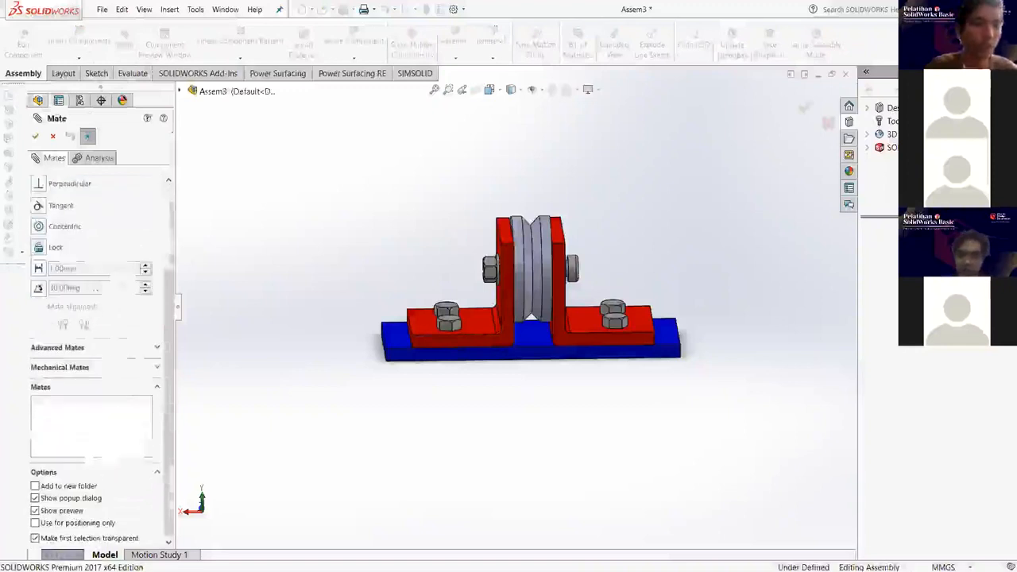
{"action": "left_click", "coordinate": [123, 349]}
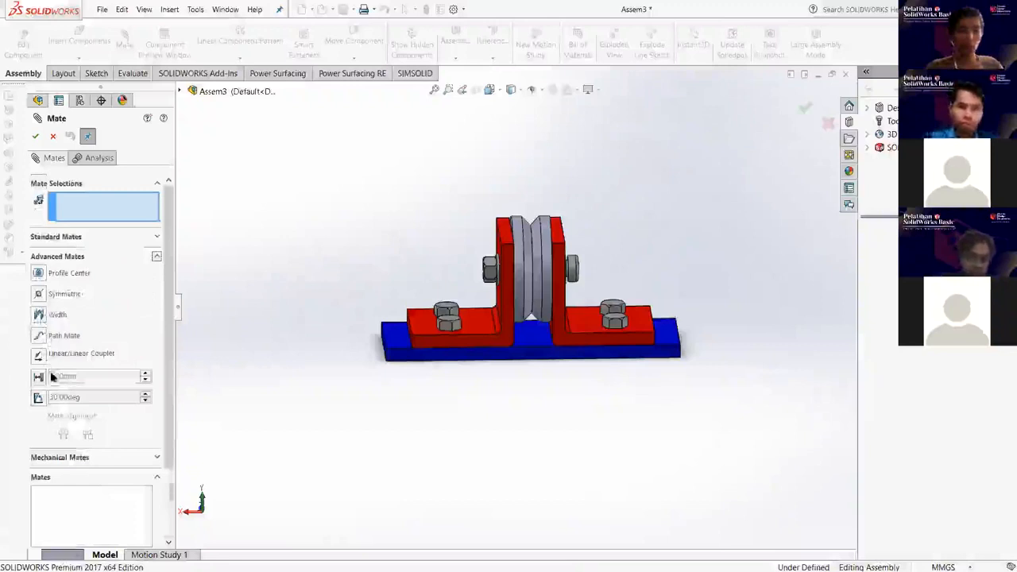
{"action": "scroll", "coordinate": [57, 391], "scroll_direction": "down", "scroll_amount": 3}
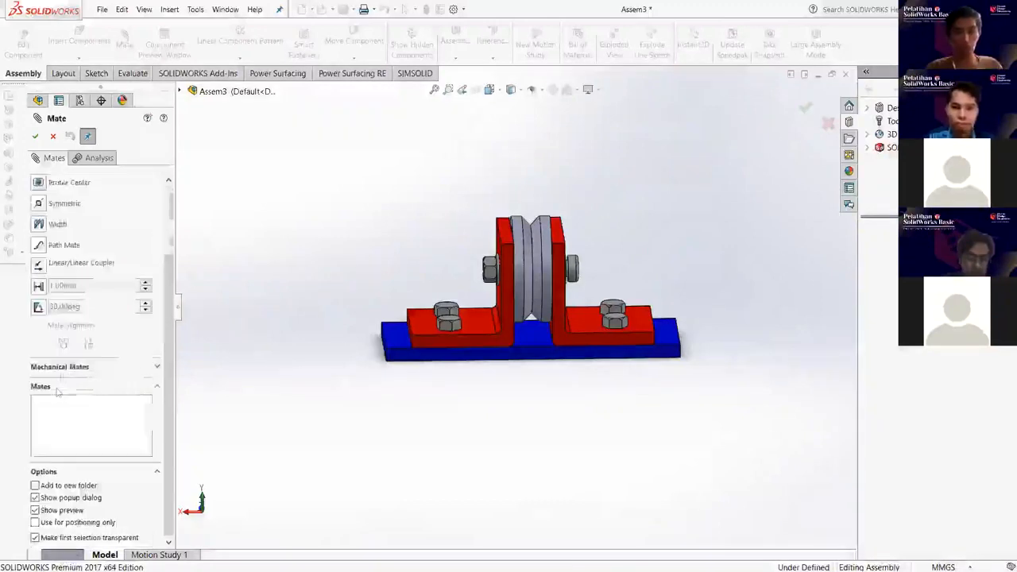
{"action": "left_click", "coordinate": [58, 371]}
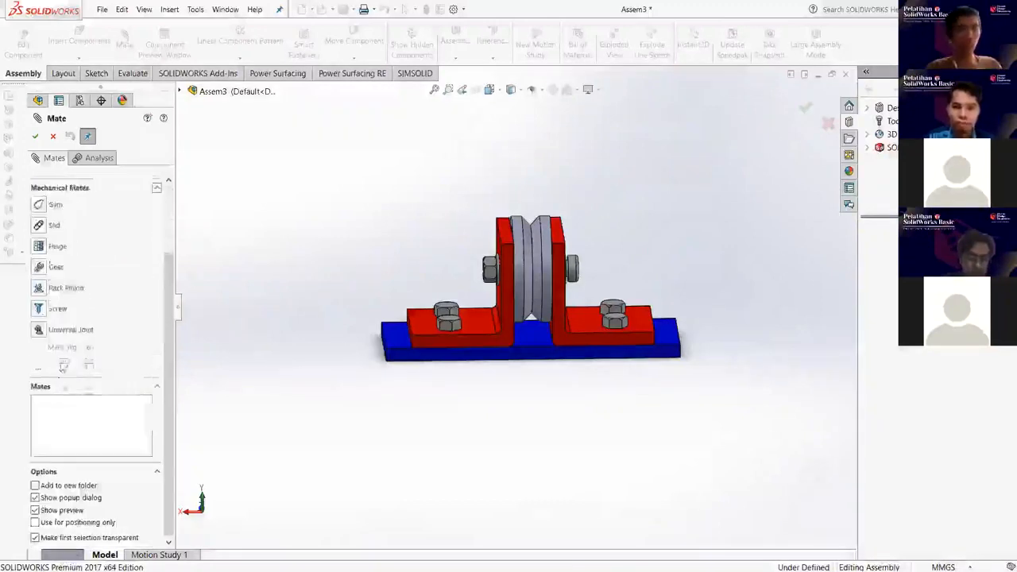
{"action": "scroll", "coordinate": [62, 340], "scroll_direction": "up", "scroll_amount": 3}
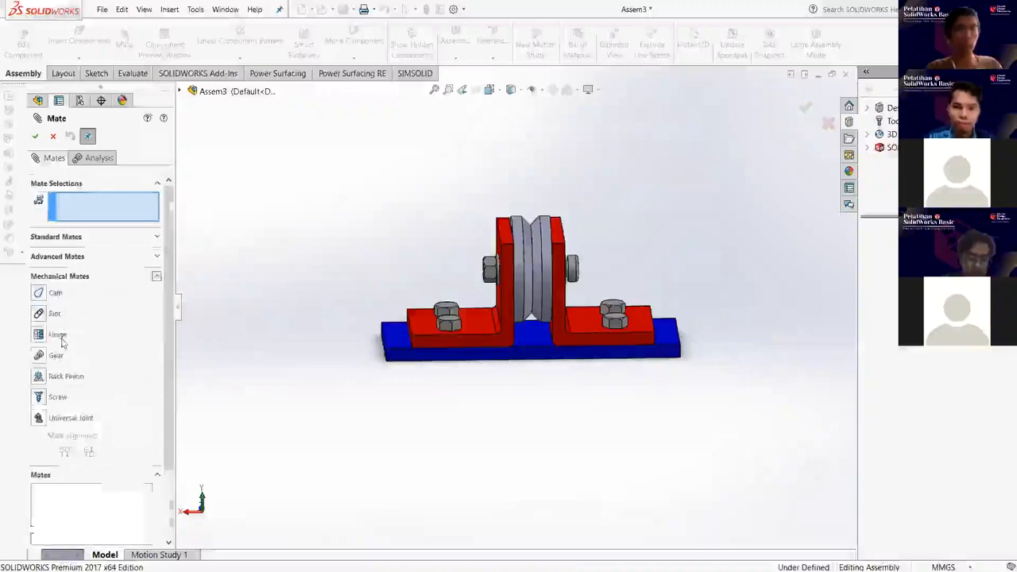
{"action": "left_click", "coordinate": [53, 137]}
{"action": "left_click_drag", "start_coordinate": [302, 432], "coordinate": [708, 178]}
{"action": "key", "text": "Escape"}
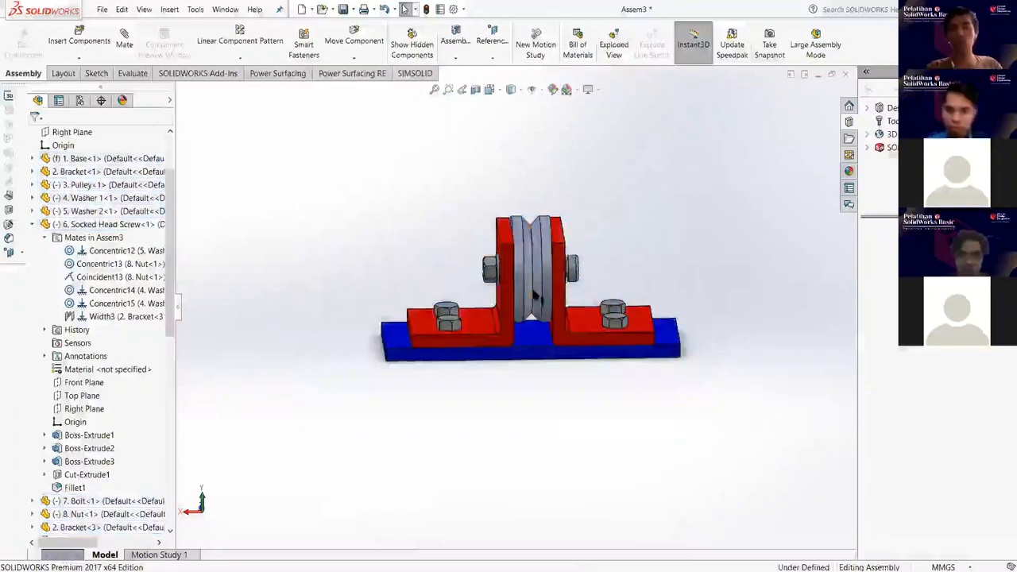
{"action": "middle_click_drag", "start_coordinate": [545, 301], "coordinate": [591, 343]}
{"action": "scroll", "coordinate": [560, 299], "scroll_direction": "down", "scroll_amount": 4}
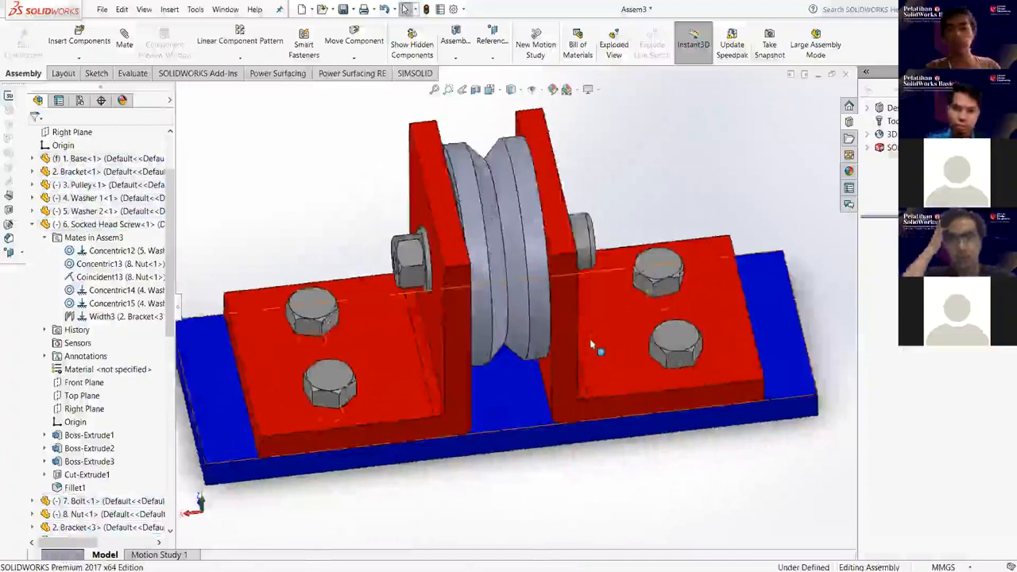
{"action": "scroll", "coordinate": [591, 343], "scroll_direction": "up", "scroll_amount": 4}
{"action": "scroll", "coordinate": [597, 342], "scroll_direction": "down", "scroll_amount": 2}
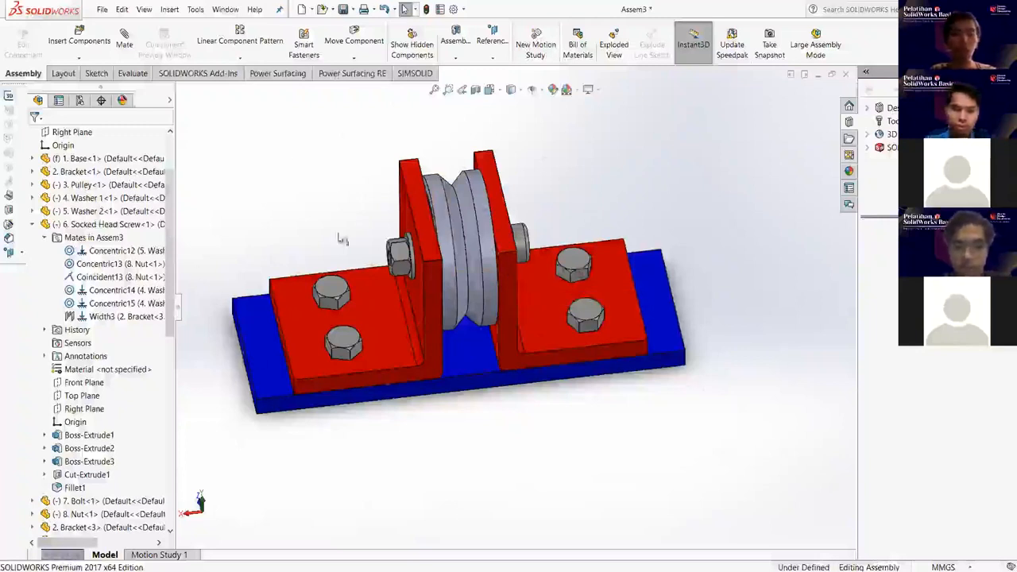
{"action": "scroll", "coordinate": [435, 393], "scroll_direction": "down", "scroll_amount": 2}
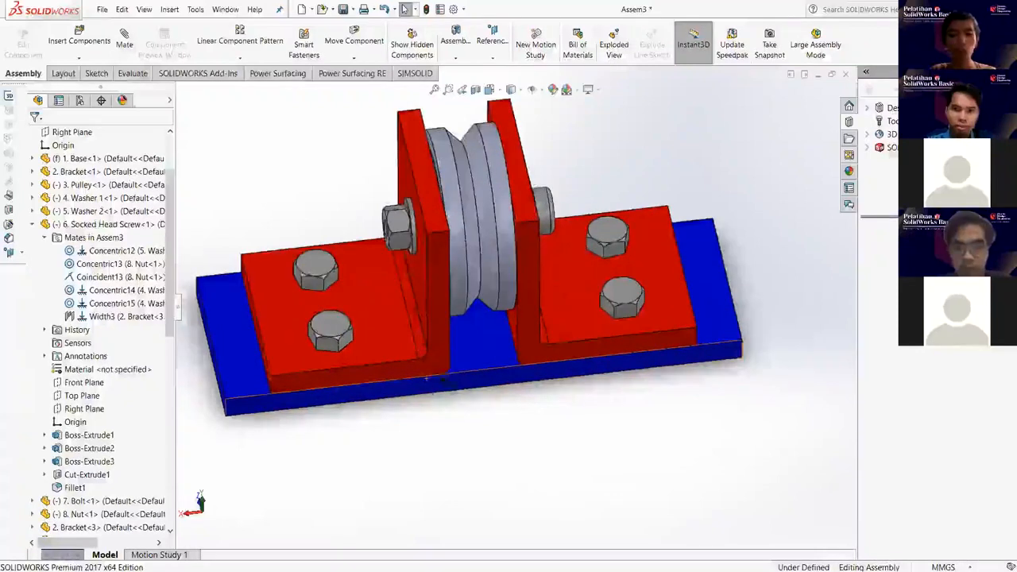
{"action": "scroll", "coordinate": [508, 374], "scroll_direction": "up", "scroll_amount": 3}
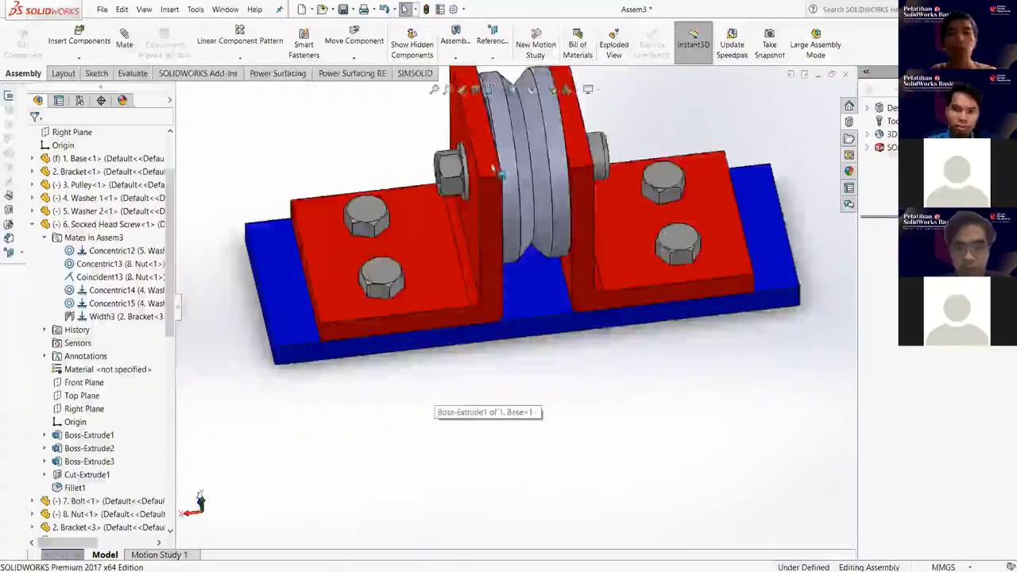
{"action": "scroll", "coordinate": [548, 407], "scroll_direction": "down", "scroll_amount": 2}
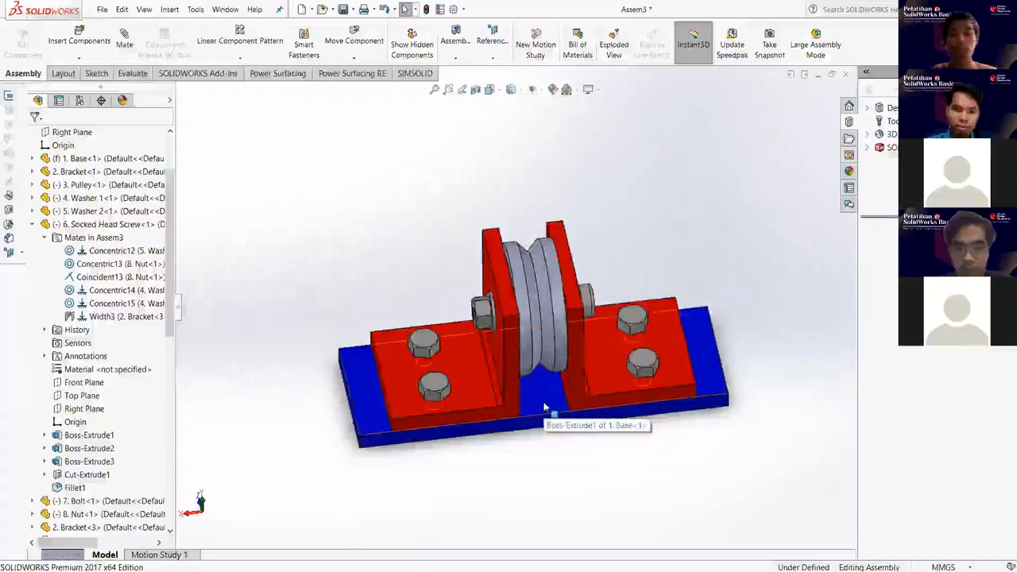
{"action": "scroll", "coordinate": [544, 407], "scroll_direction": "down", "scroll_amount": 3}
{"action": "scroll", "coordinate": [544, 407], "scroll_direction": "up", "scroll_amount": 3}
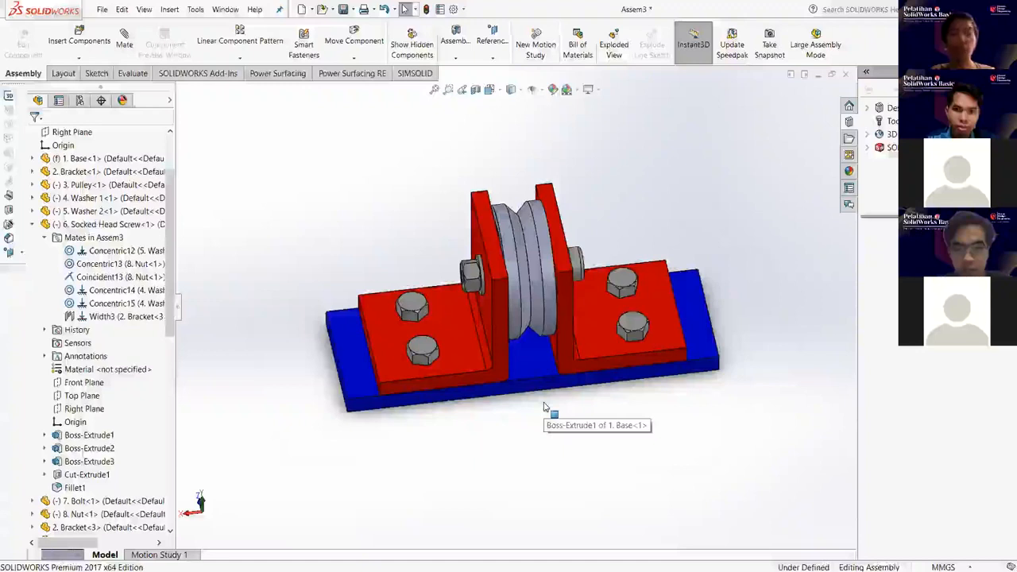
{"action": "scroll", "coordinate": [544, 407], "scroll_direction": "down", "scroll_amount": 1}
{"action": "scroll", "coordinate": [545, 407], "scroll_direction": "down", "scroll_amount": 2}
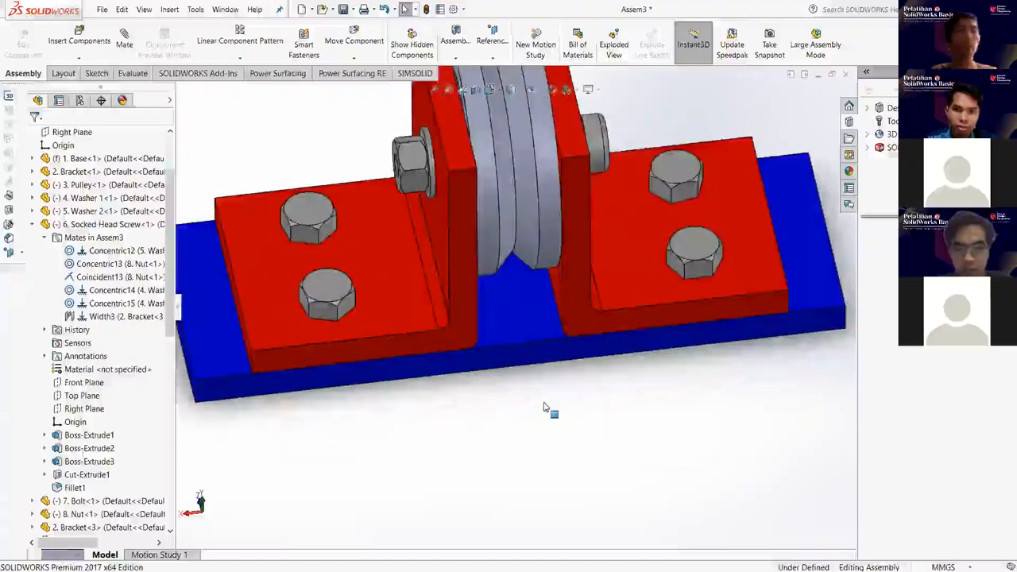
{"action": "scroll", "coordinate": [545, 407], "scroll_direction": "up", "scroll_amount": 3}
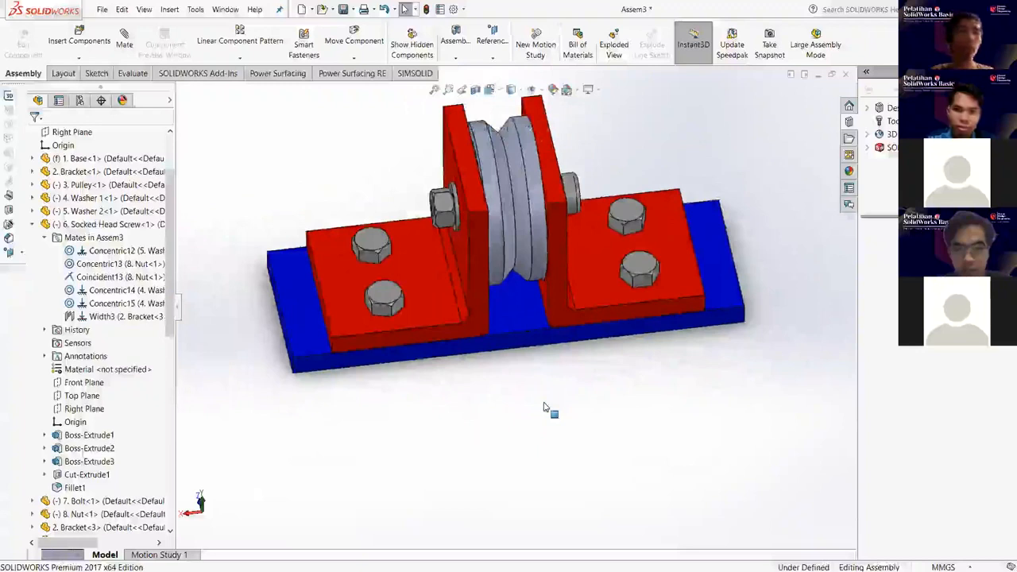
{"action": "scroll", "coordinate": [544, 407], "scroll_direction": "up", "scroll_amount": 3}
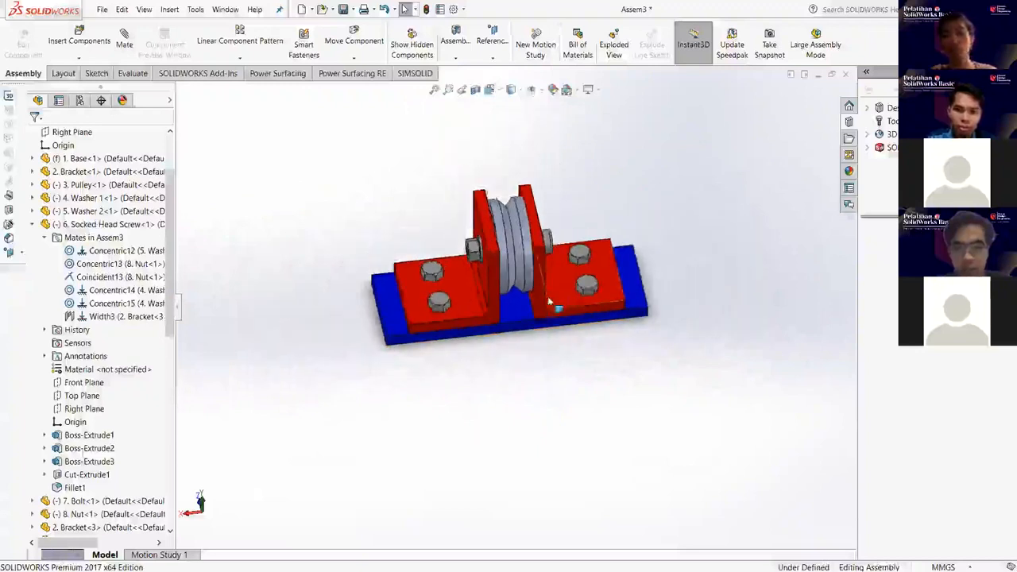
{"action": "scroll", "coordinate": [548, 302], "scroll_direction": "down", "scroll_amount": 2}
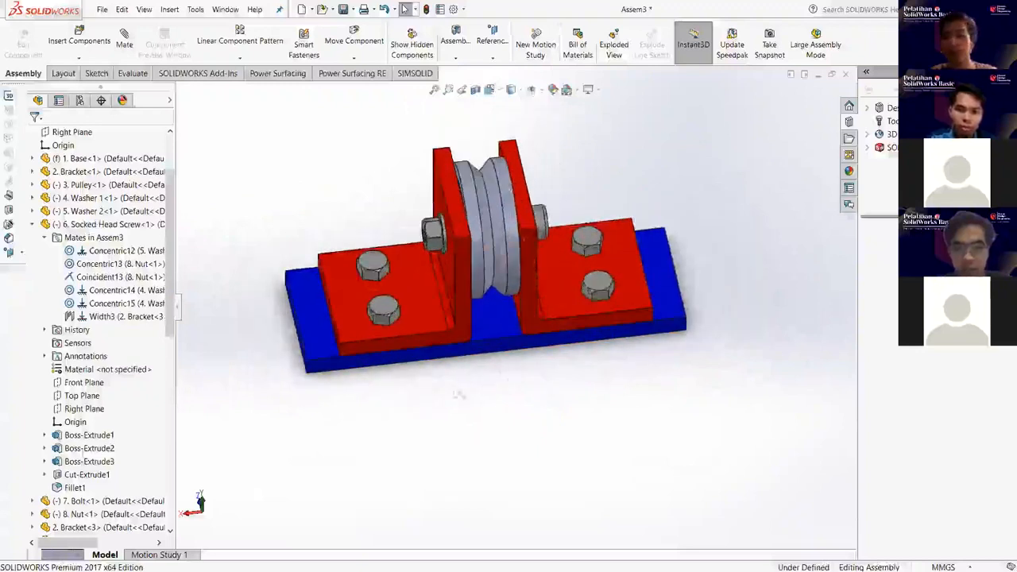
{"action": "left_click_drag", "start_coordinate": [262, 403], "coordinate": [723, 136]}
{"action": "left_click", "coordinate": [717, 136]}
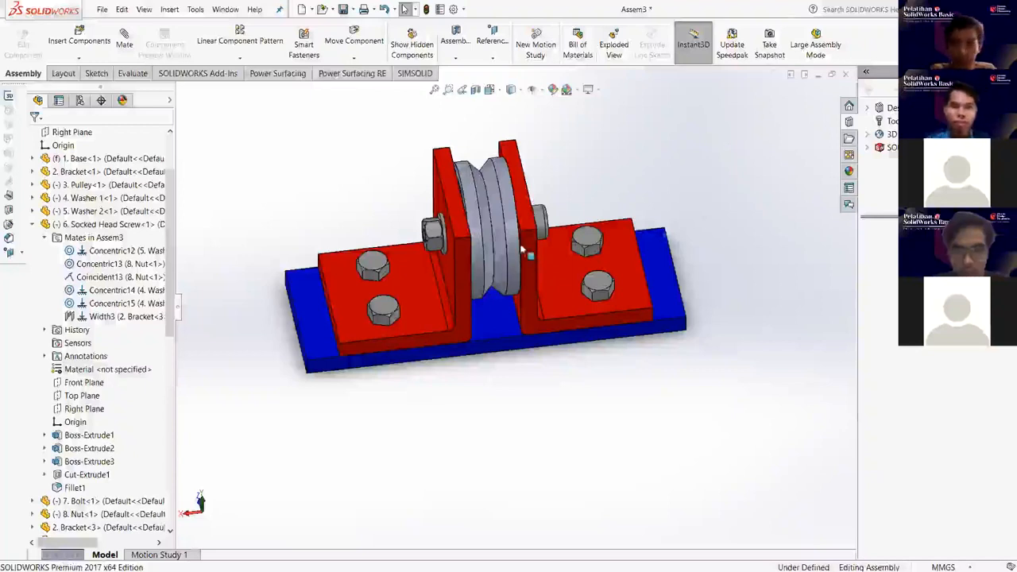
Inspect the socket head screw's mates and examine how its nut and washer sit against the outer bracket face.
{"action": "left_click", "coordinate": [541, 228]}
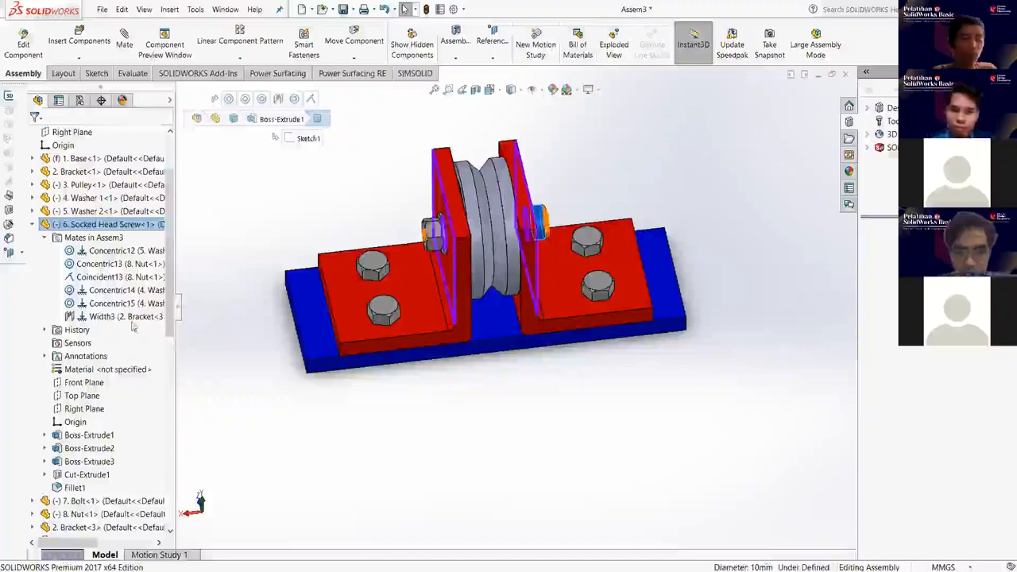
{"action": "left_click", "coordinate": [111, 238]}
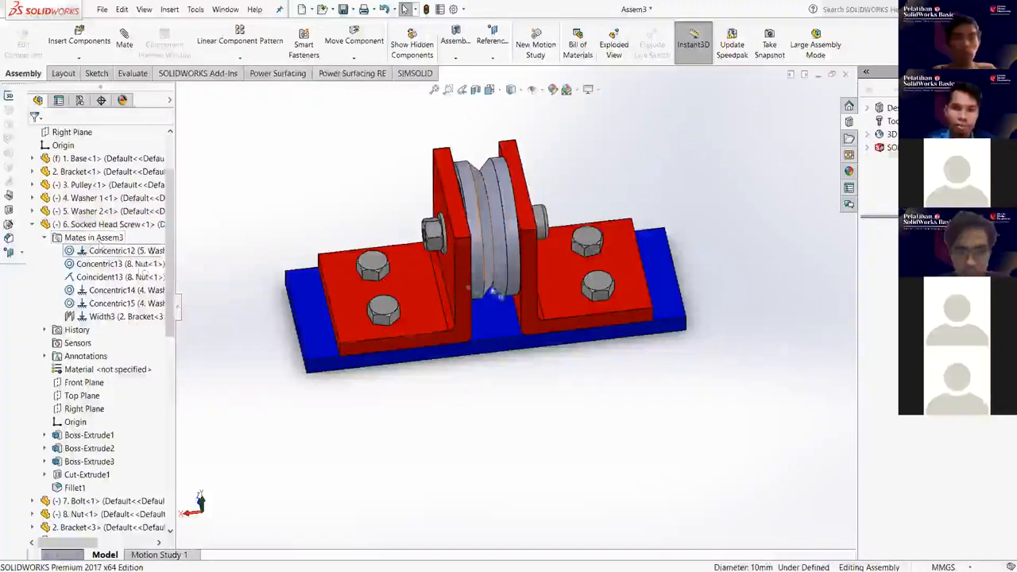
{"action": "scroll", "coordinate": [510, 278], "scroll_direction": "down", "scroll_amount": 2}
{"action": "scroll", "coordinate": [510, 279], "scroll_direction": "down", "scroll_amount": 3}
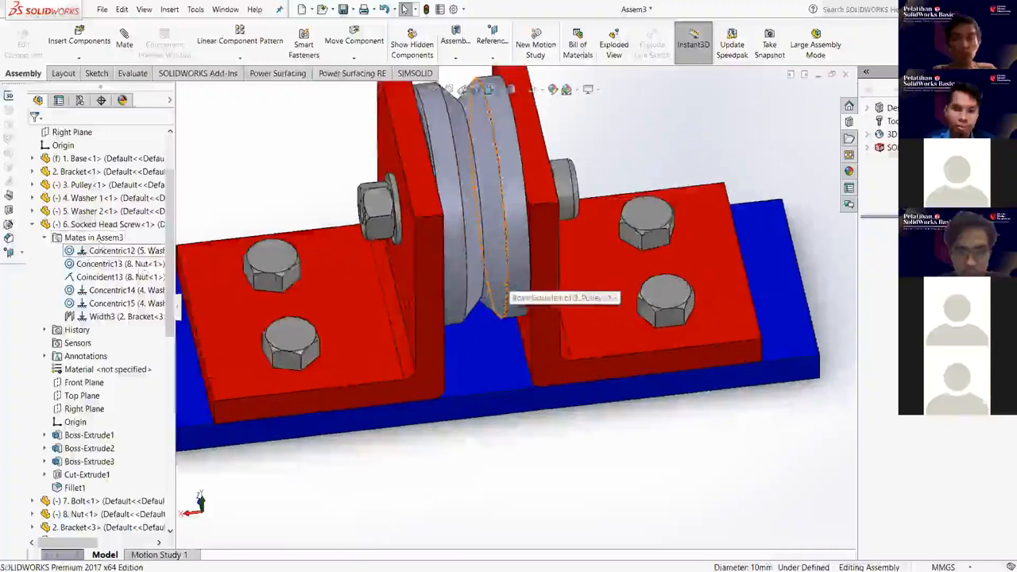
{"action": "middle_click_drag", "start_coordinate": [520, 208], "coordinate": [468, 278]}
{"action": "scroll", "coordinate": [428, 317], "scroll_direction": "down", "scroll_amount": 3}
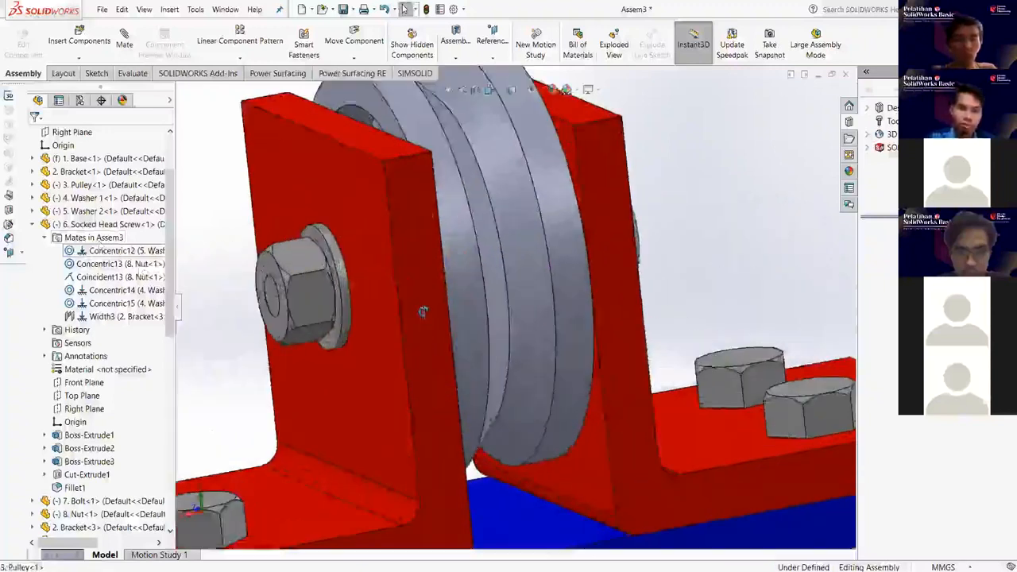
{"action": "middle_click_drag", "start_coordinate": [427, 311], "coordinate": [381, 261]}
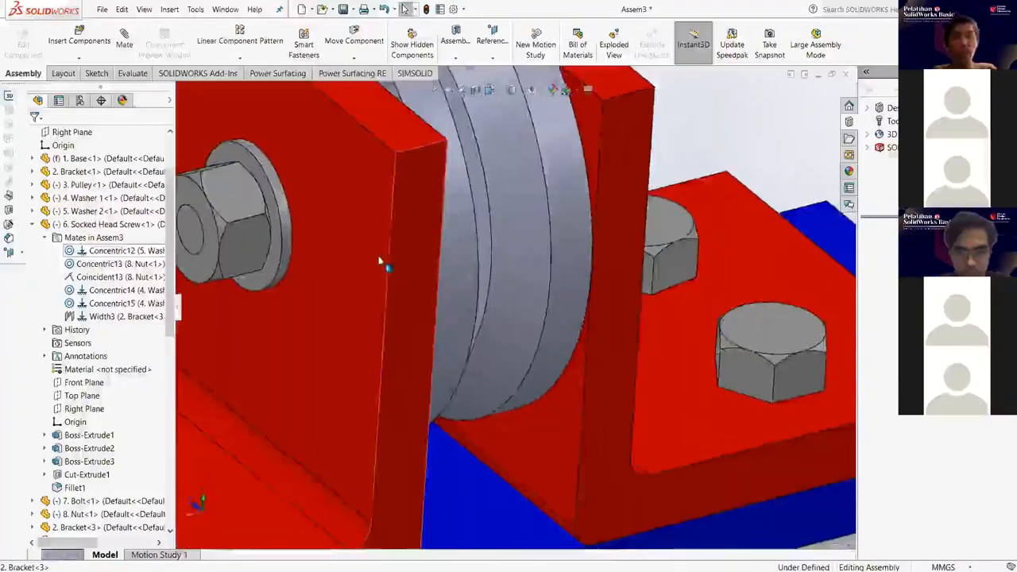
{"action": "scroll", "coordinate": [369, 264], "scroll_direction": "up", "scroll_amount": 2}
{"action": "middle_click_drag", "start_coordinate": [288, 226], "coordinate": [368, 223], "text": "ctrl"}
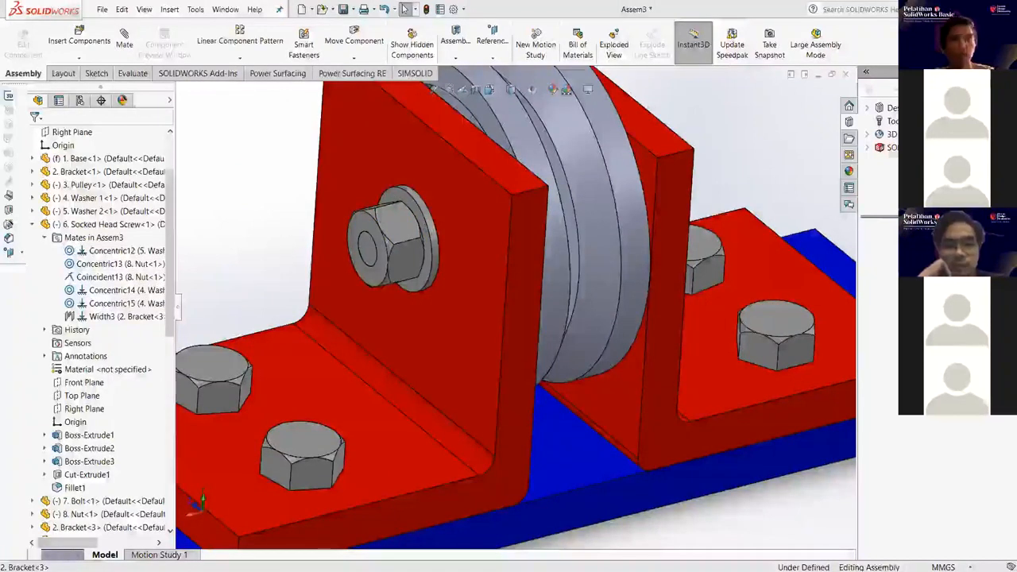
{"action": "key", "text": "f"}
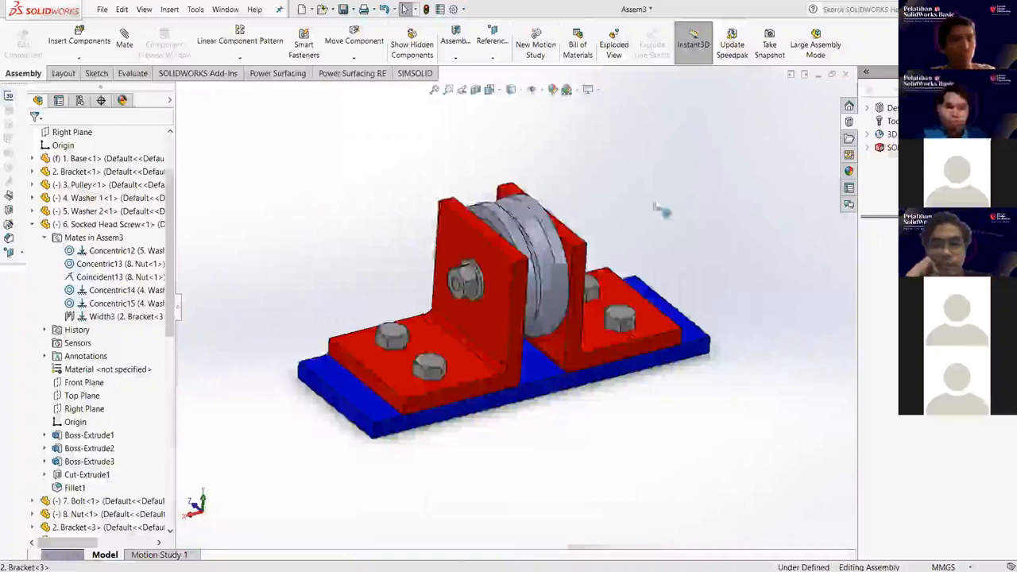
{"action": "key", "text": "ctrl+a"}
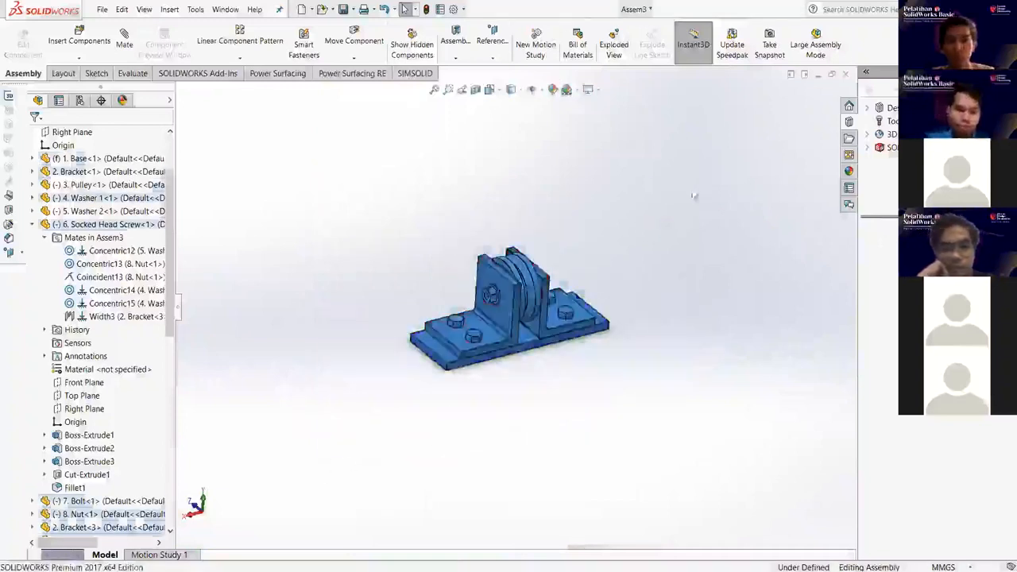
{"action": "scroll", "coordinate": [548, 375], "scroll_direction": "down", "scroll_amount": 3}
{"action": "left_click", "coordinate": [417, 422]}
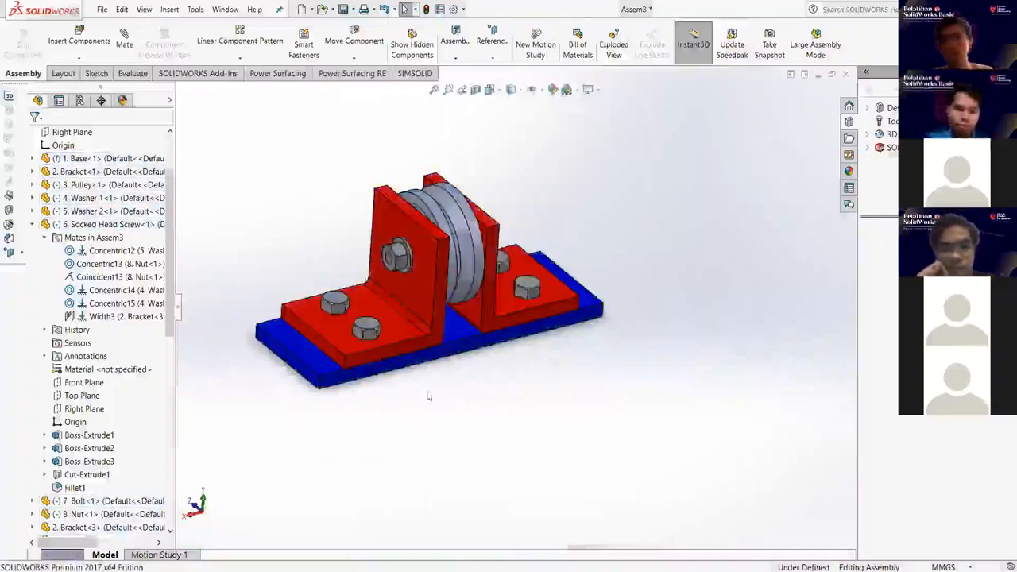
{"action": "scroll", "coordinate": [427, 393], "scroll_direction": "up", "scroll_amount": 3}
{"action": "key", "text": "ctrl+a"}
{"action": "left_click", "coordinate": [627, 275]}
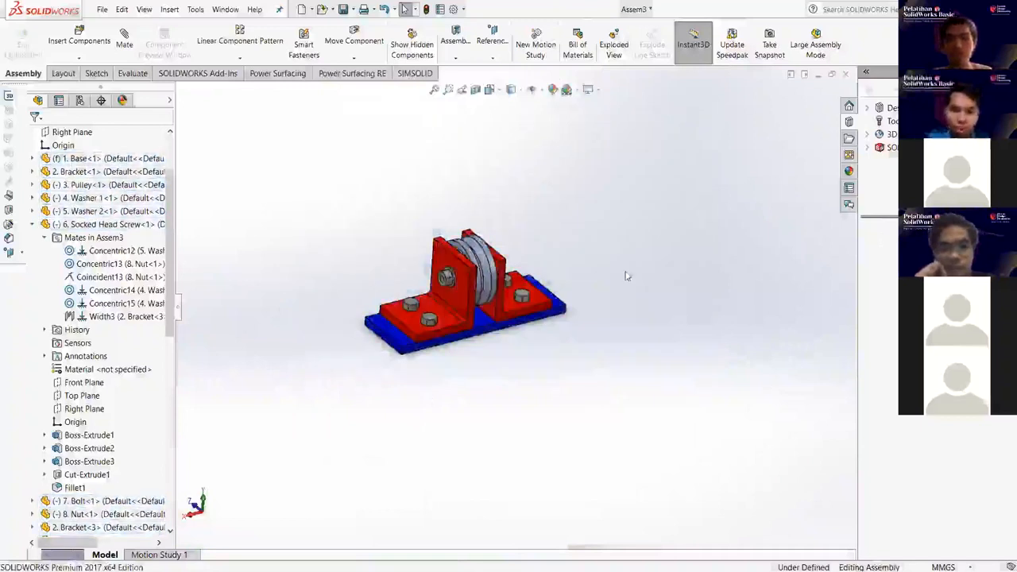